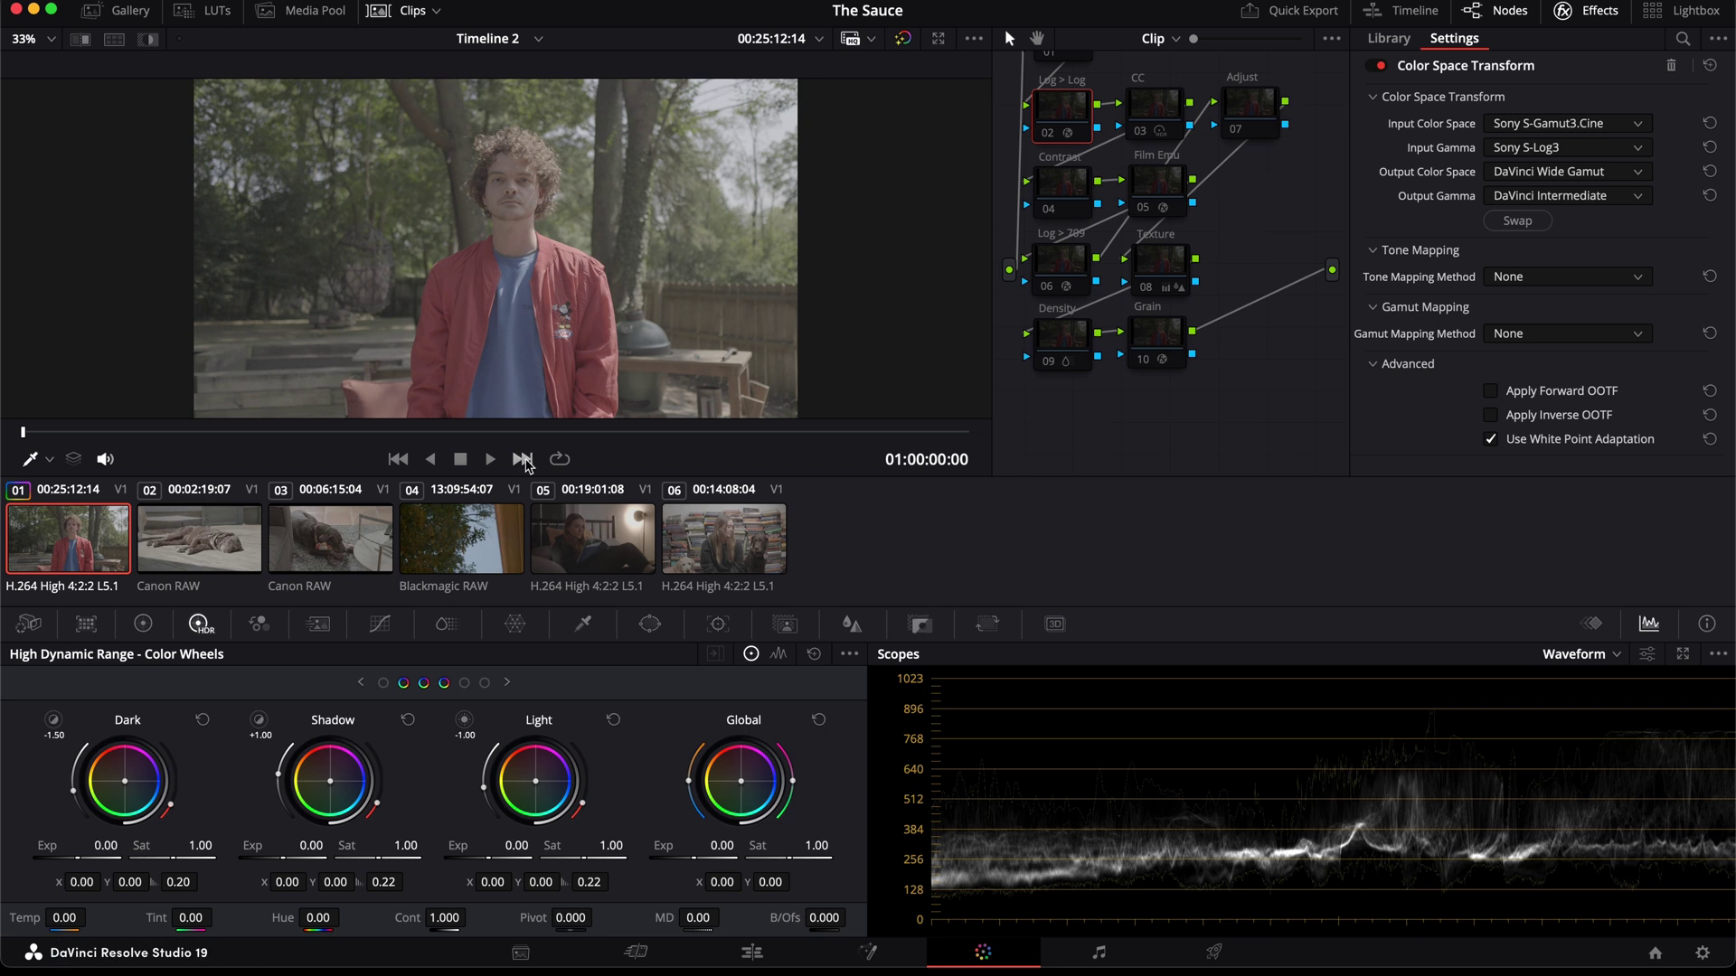
Step: Reset all grades and nodes on the first clip
left_click(447, 630)
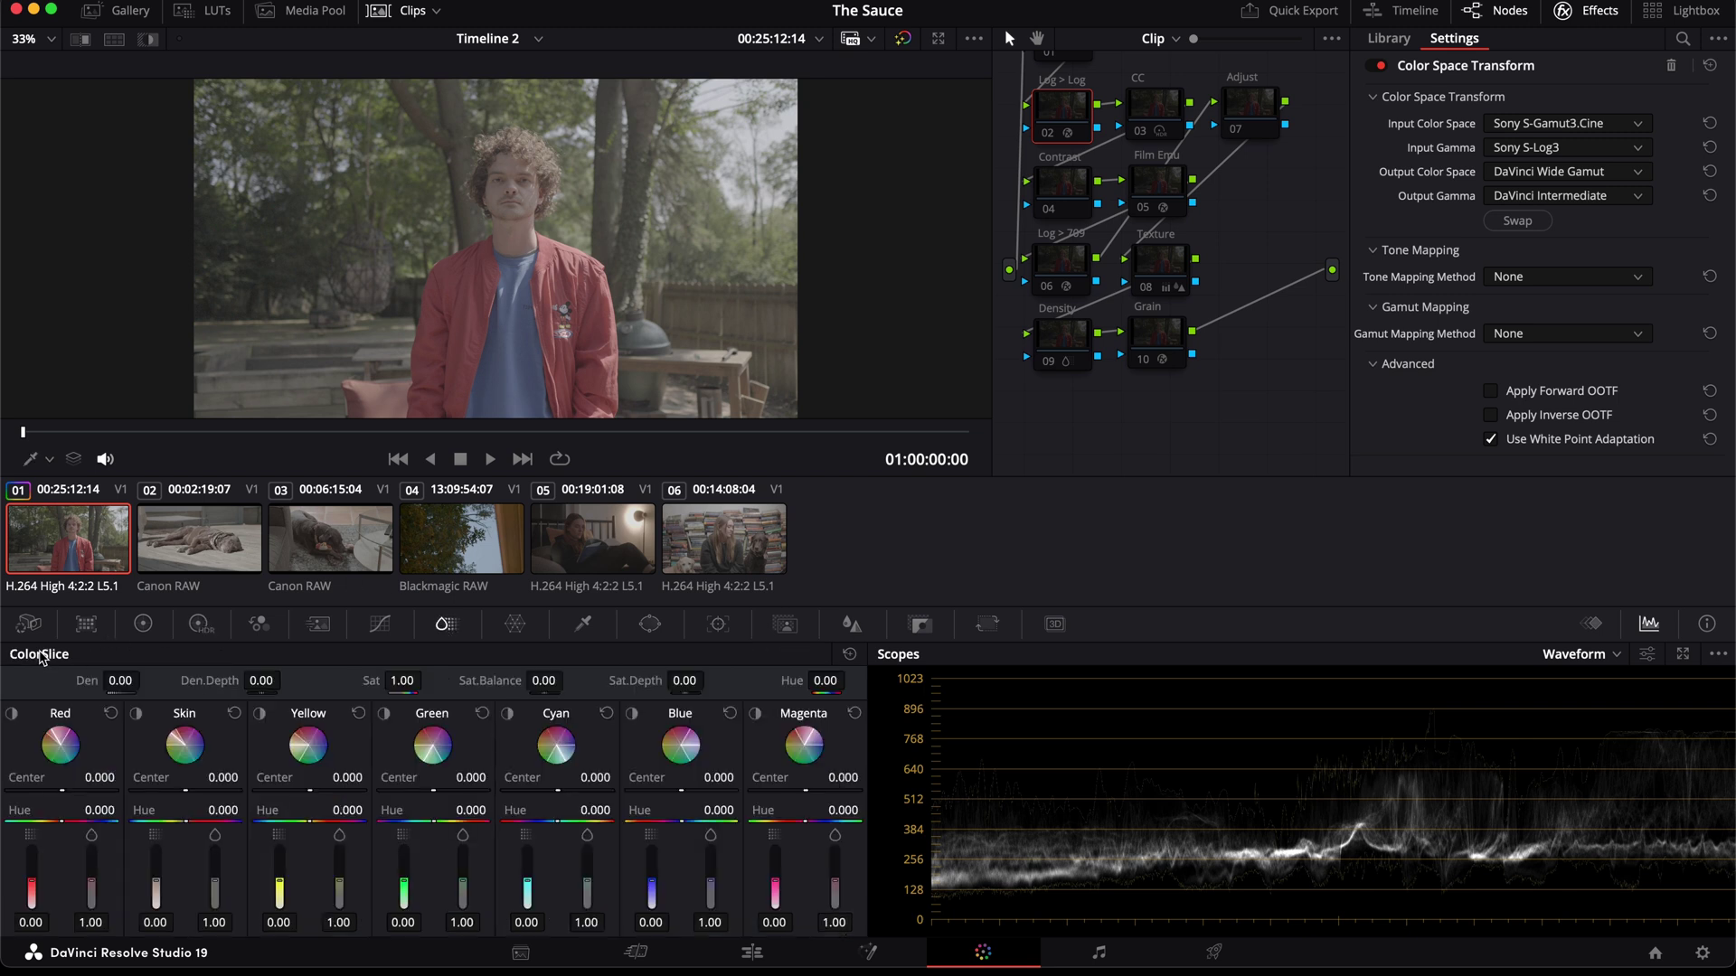
left_click(1174, 187)
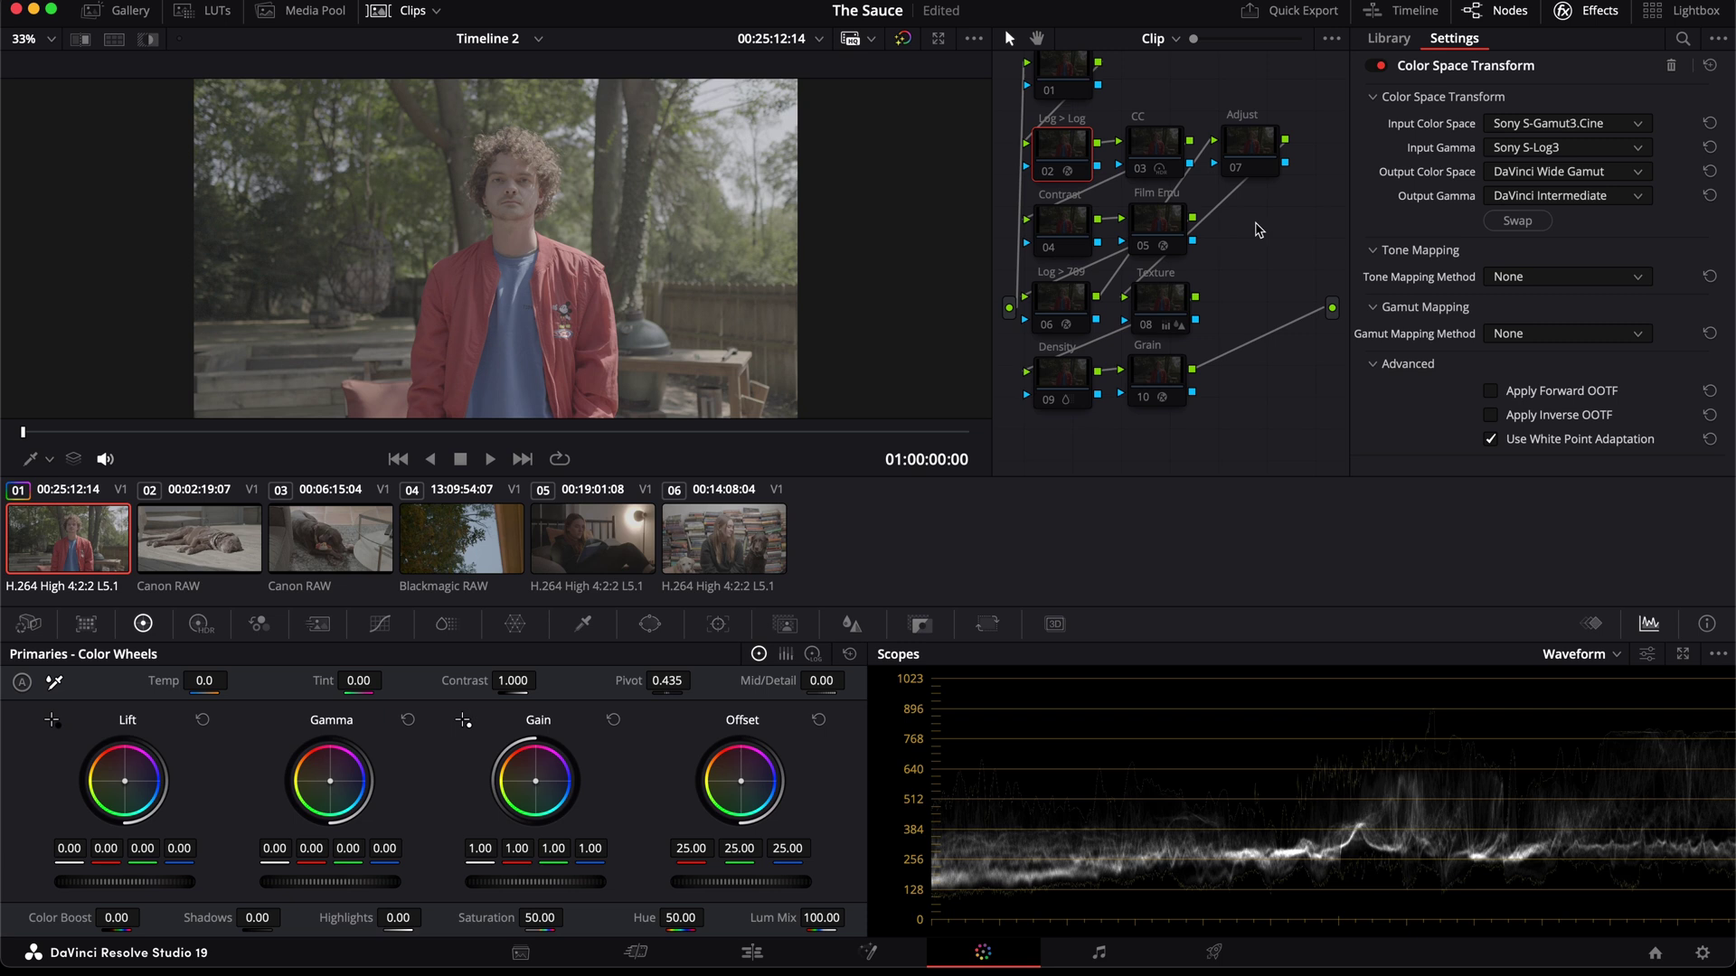
right_click(1274, 235)
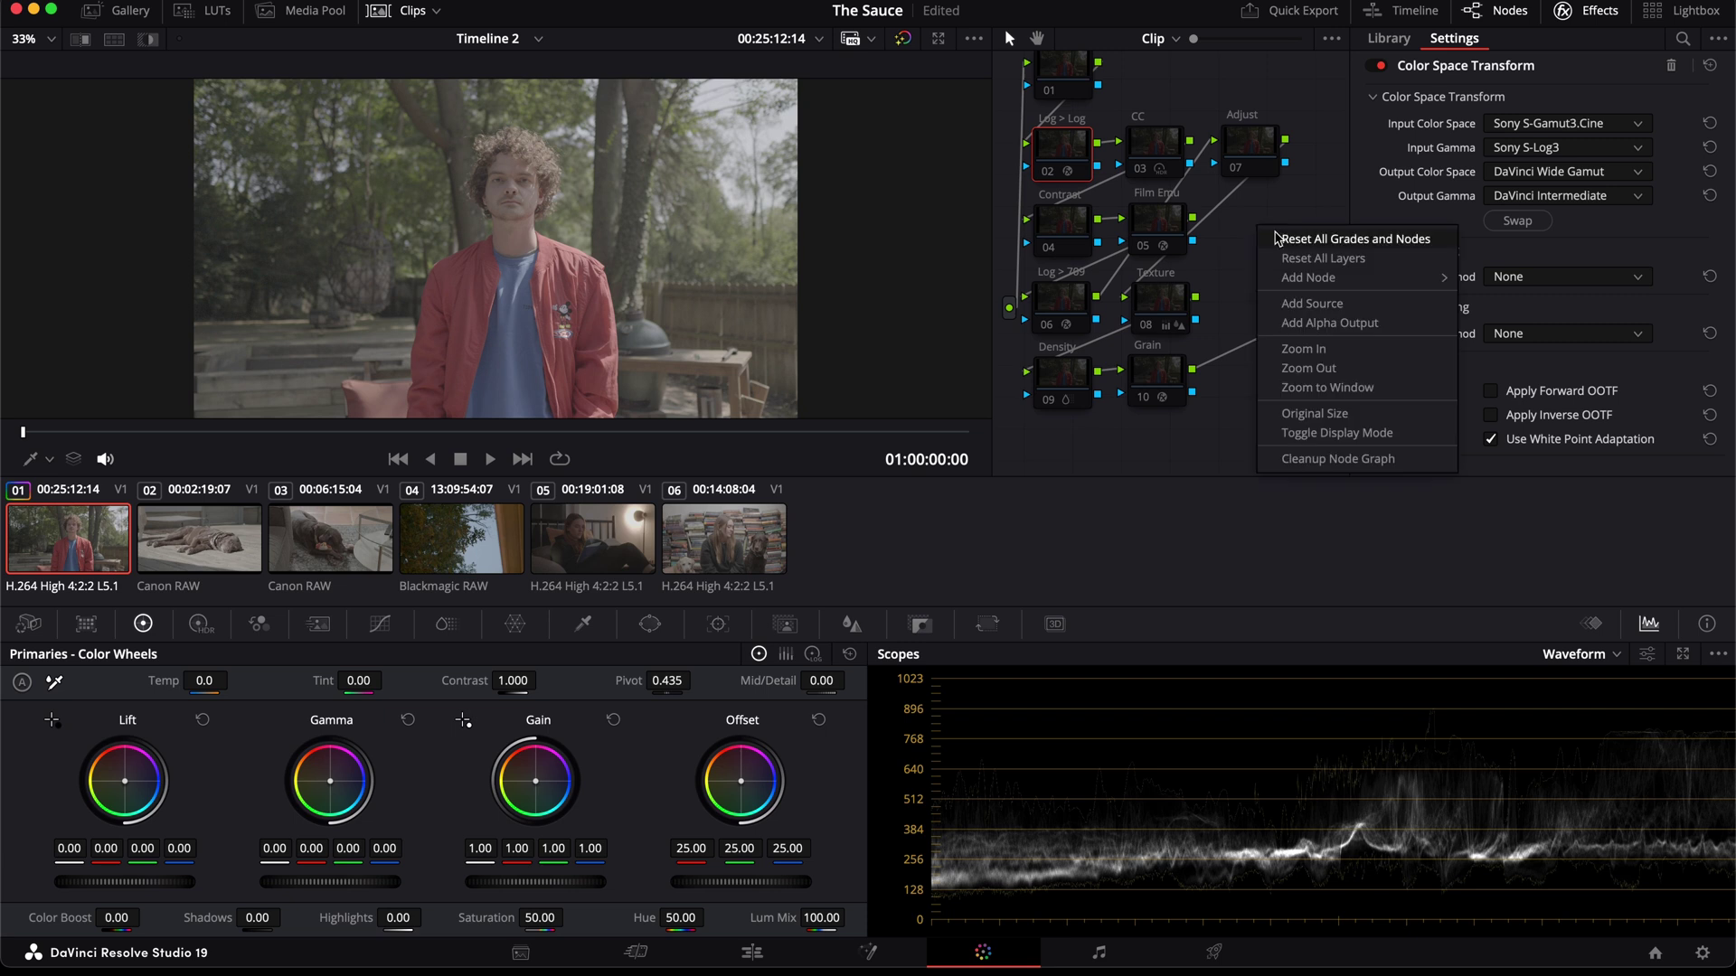
left_click(1284, 241)
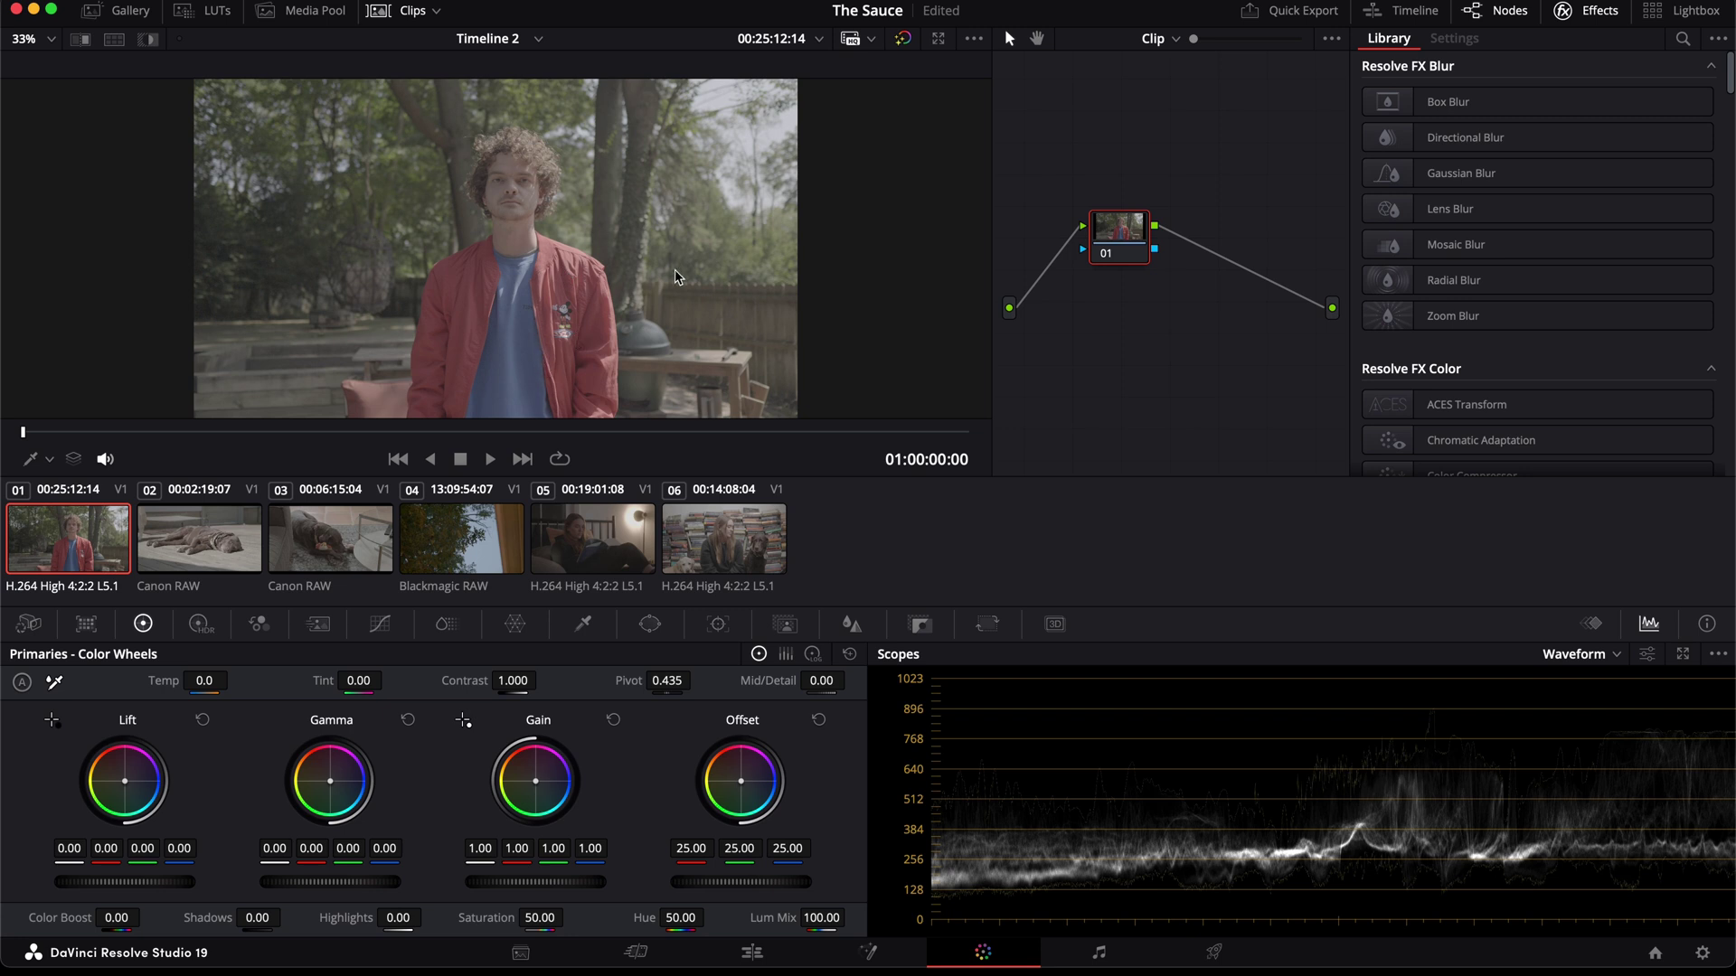
Step: Apply a Color Space Transform to node 01 with input color space Sony S-Gamut3.Cine and input gamma Sony S-Log3
scroll(1490, 425, "down", 2)
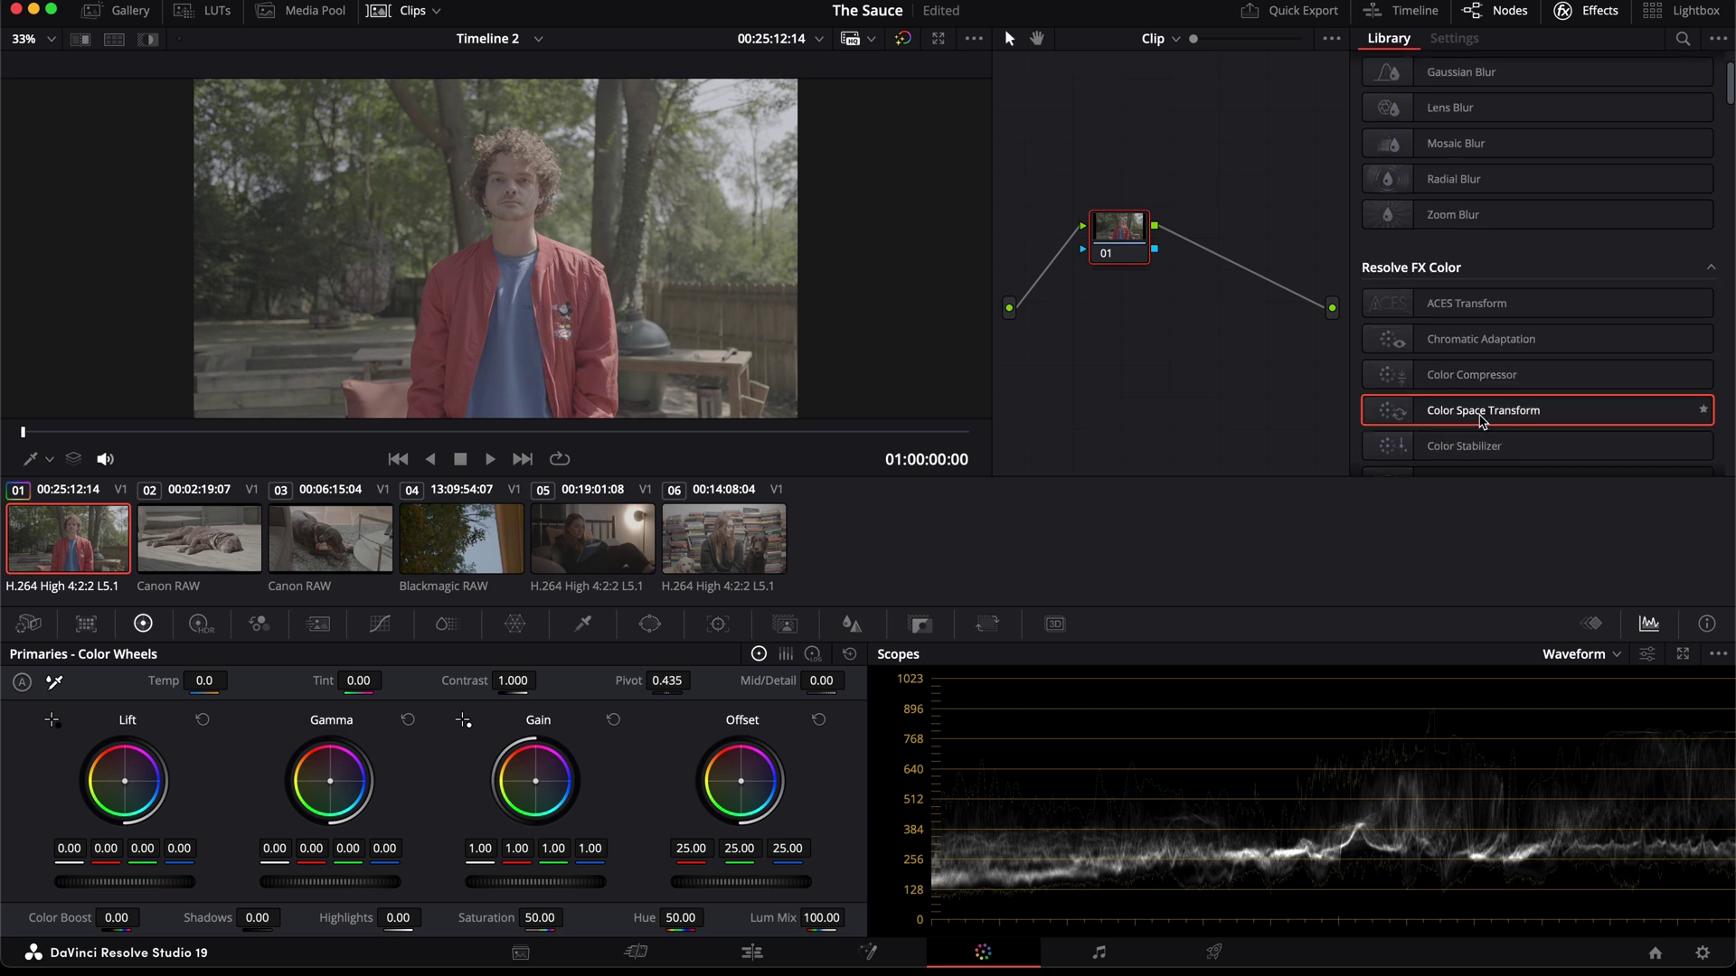
left_click_drag(1481, 421, 1118, 237)
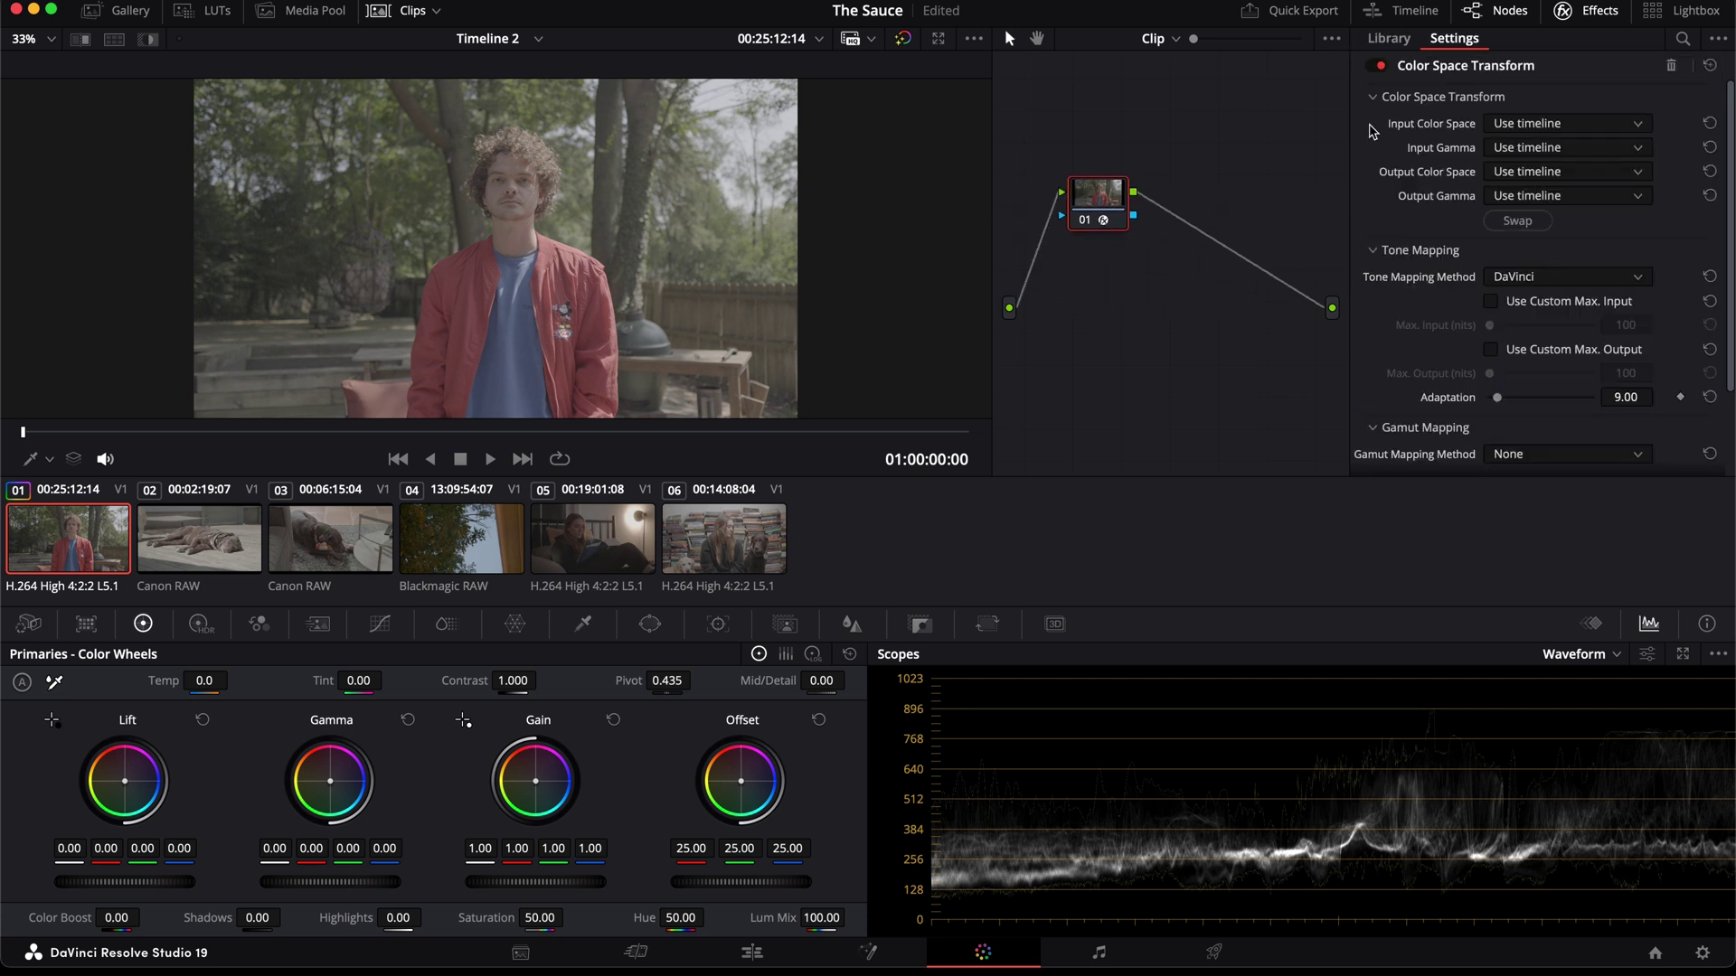
left_click(1609, 124)
scroll(1554, 258, "down", 5)
scroll(1553, 258, "down", 3)
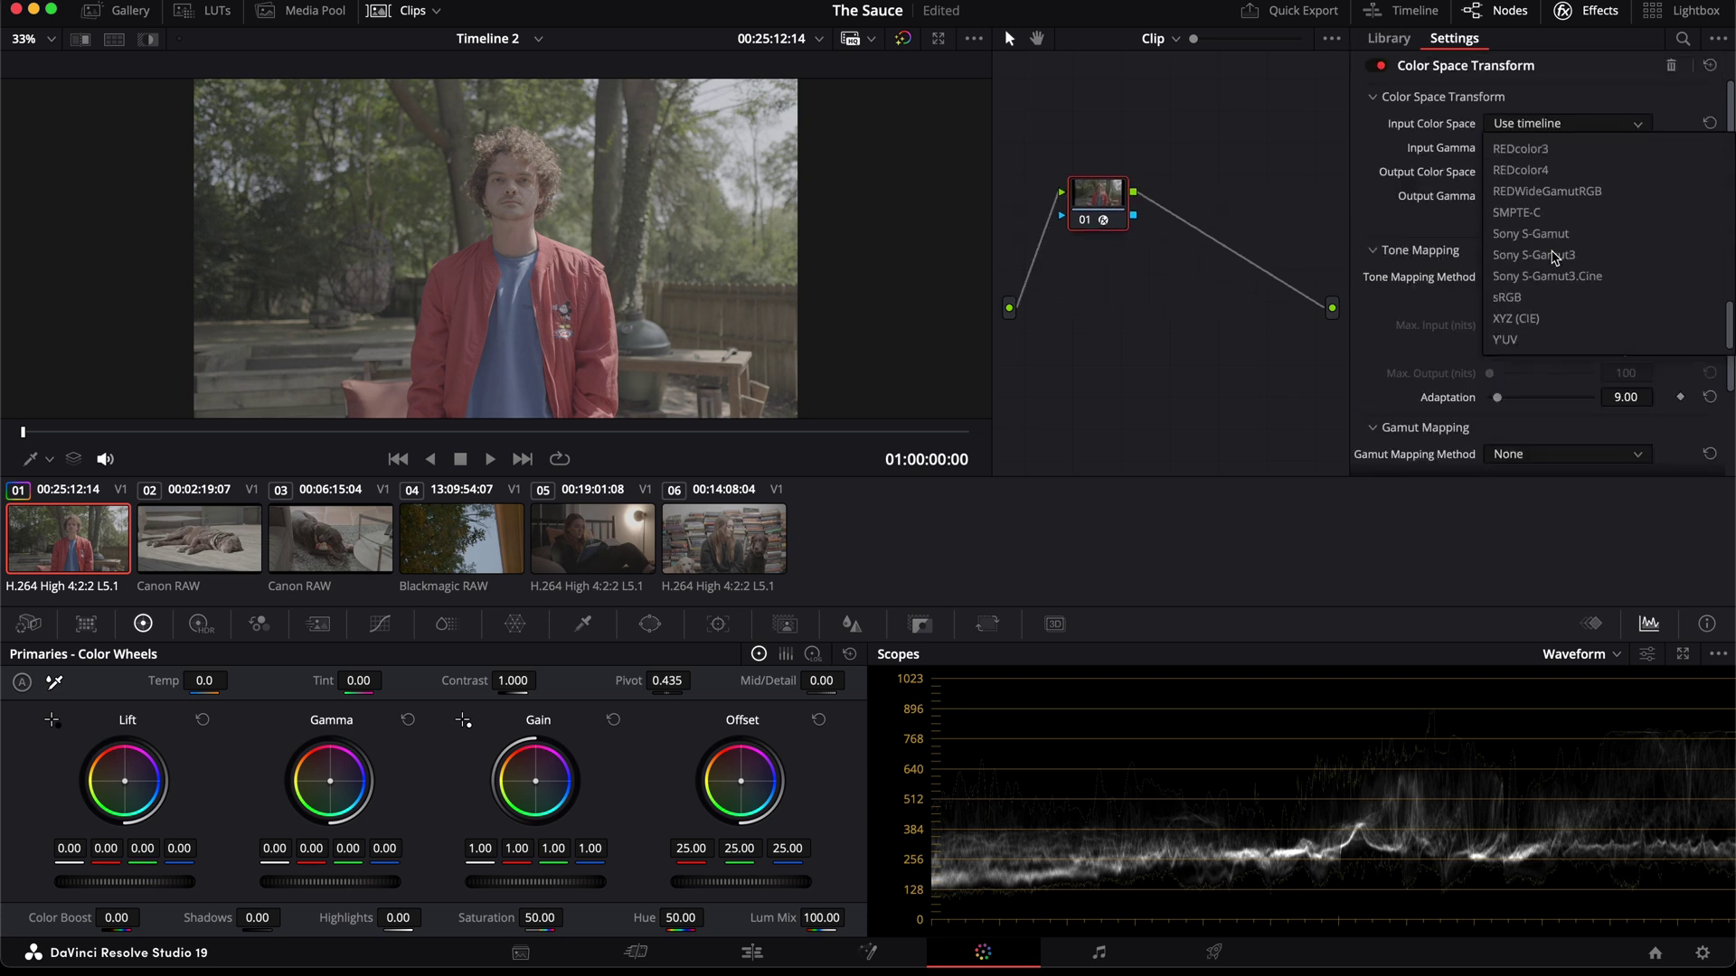
left_click(1572, 278)
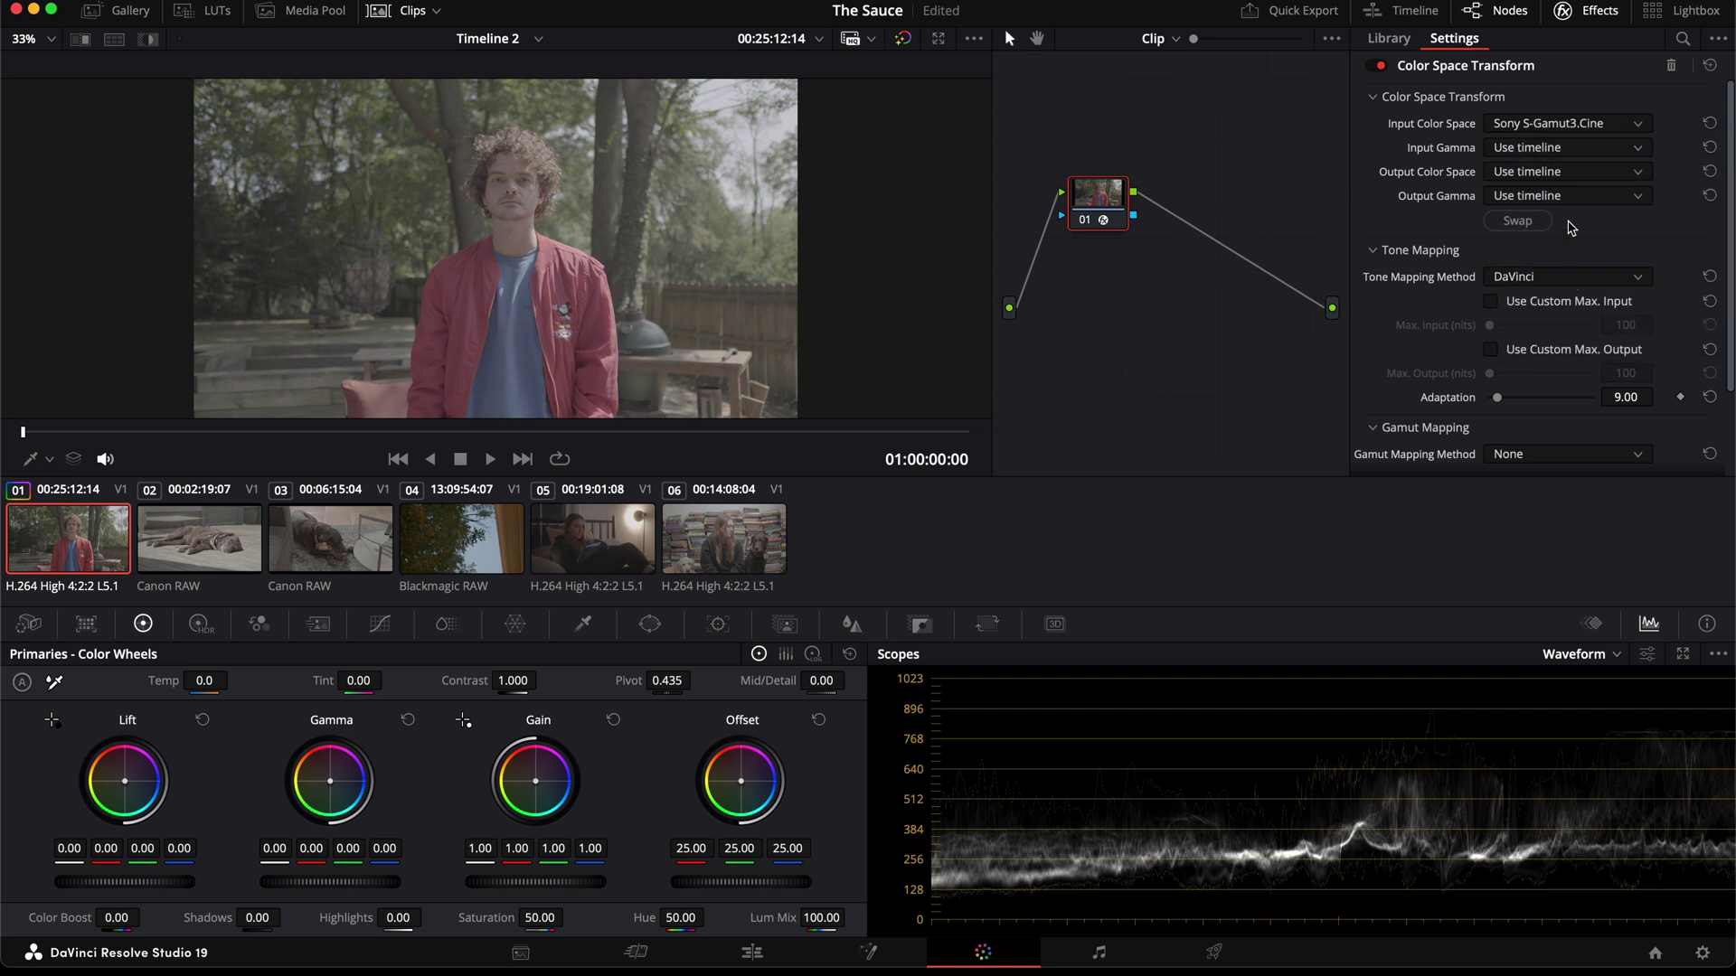
left_click(1547, 148)
left_click(1552, 215)
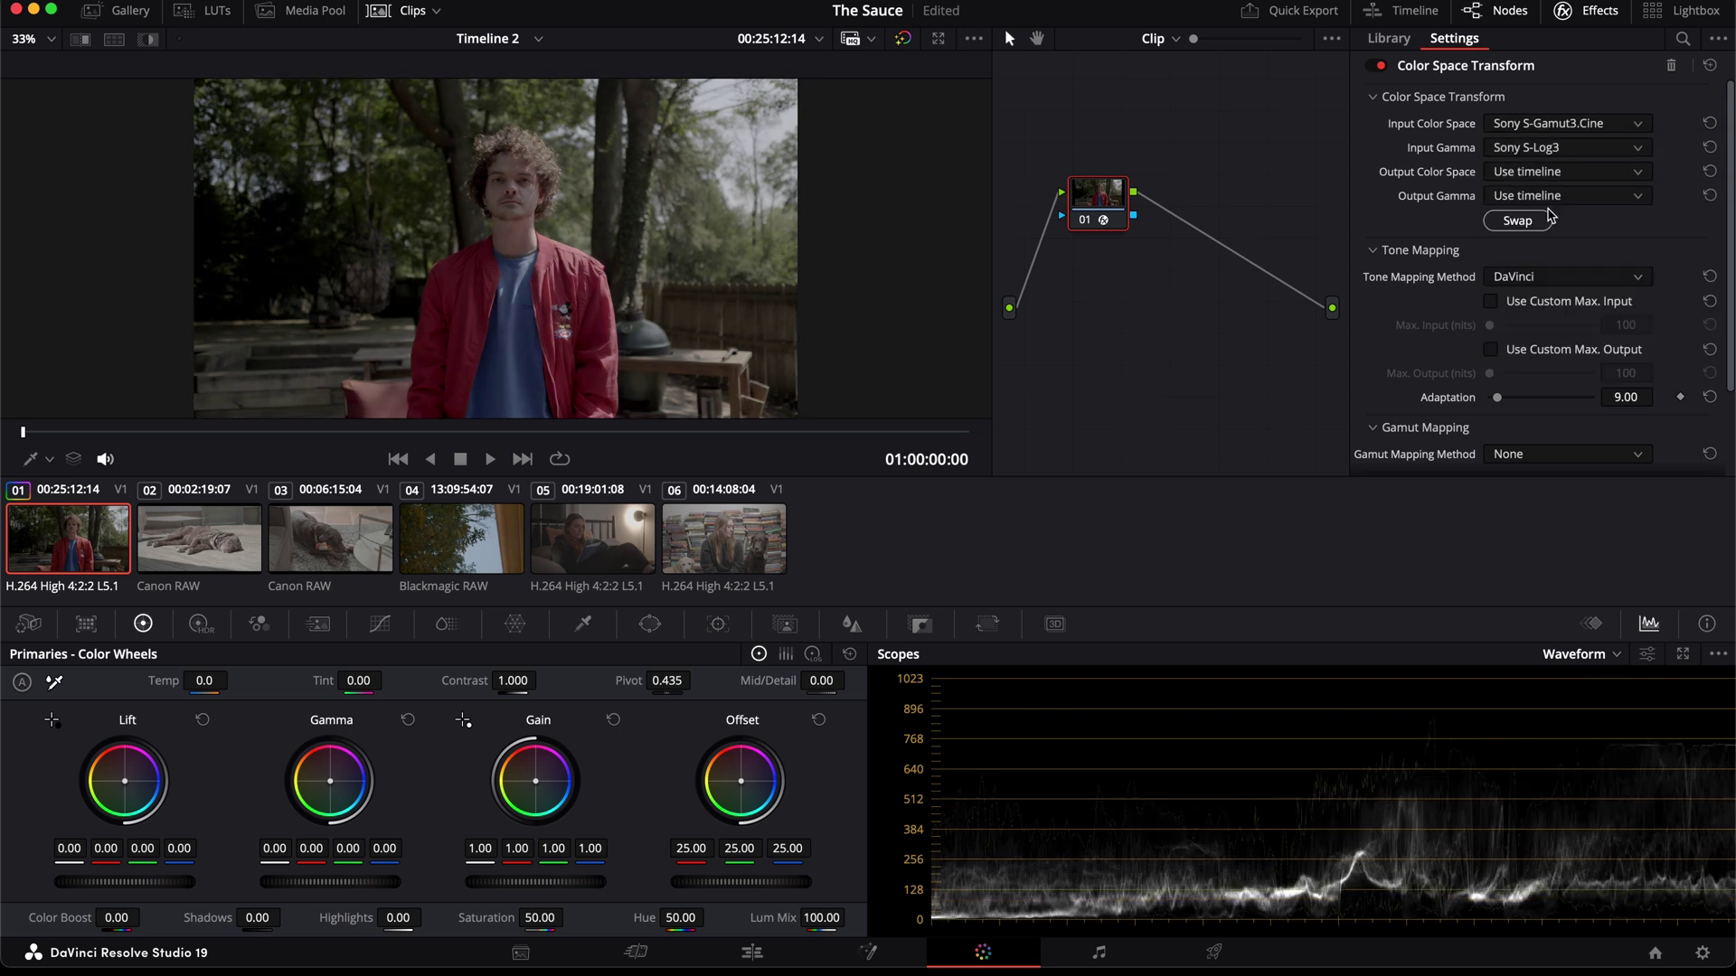
Step: Check the project's color management settings and set node 01's output color space to DaVinci Wide Gamut and output gamma to DaVinci Intermediate
left_click(1703, 953)
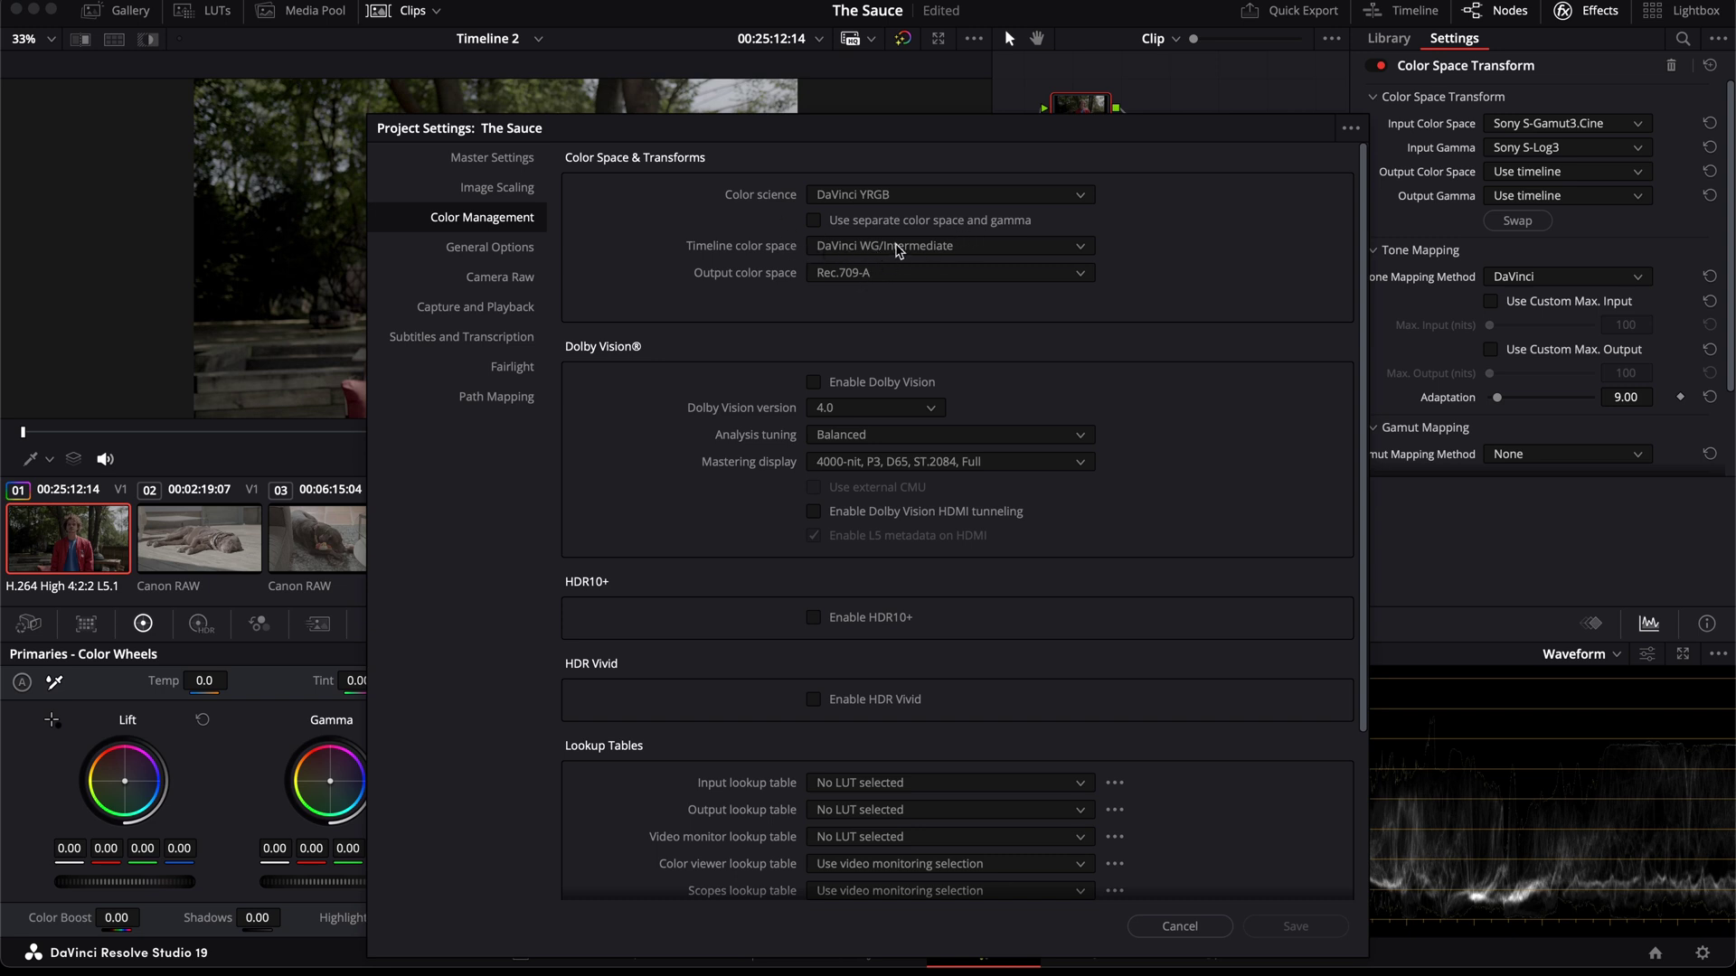
left_click(1166, 928)
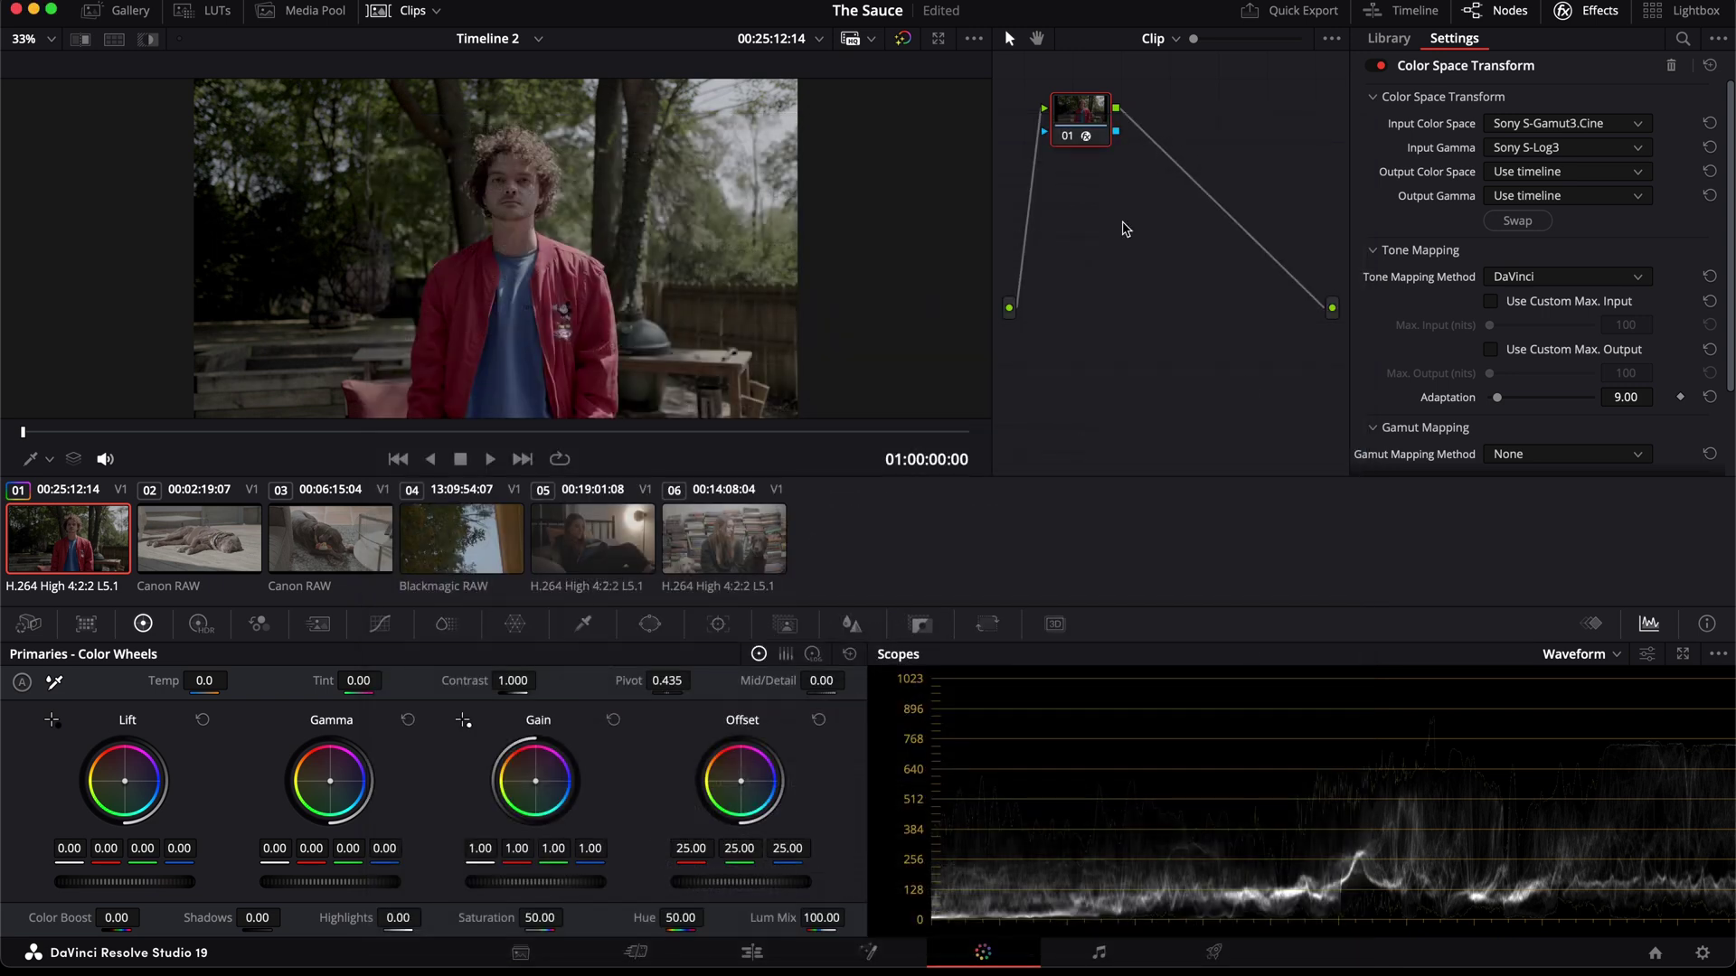
left_click(1542, 178)
scroll(1548, 279, "down", 5)
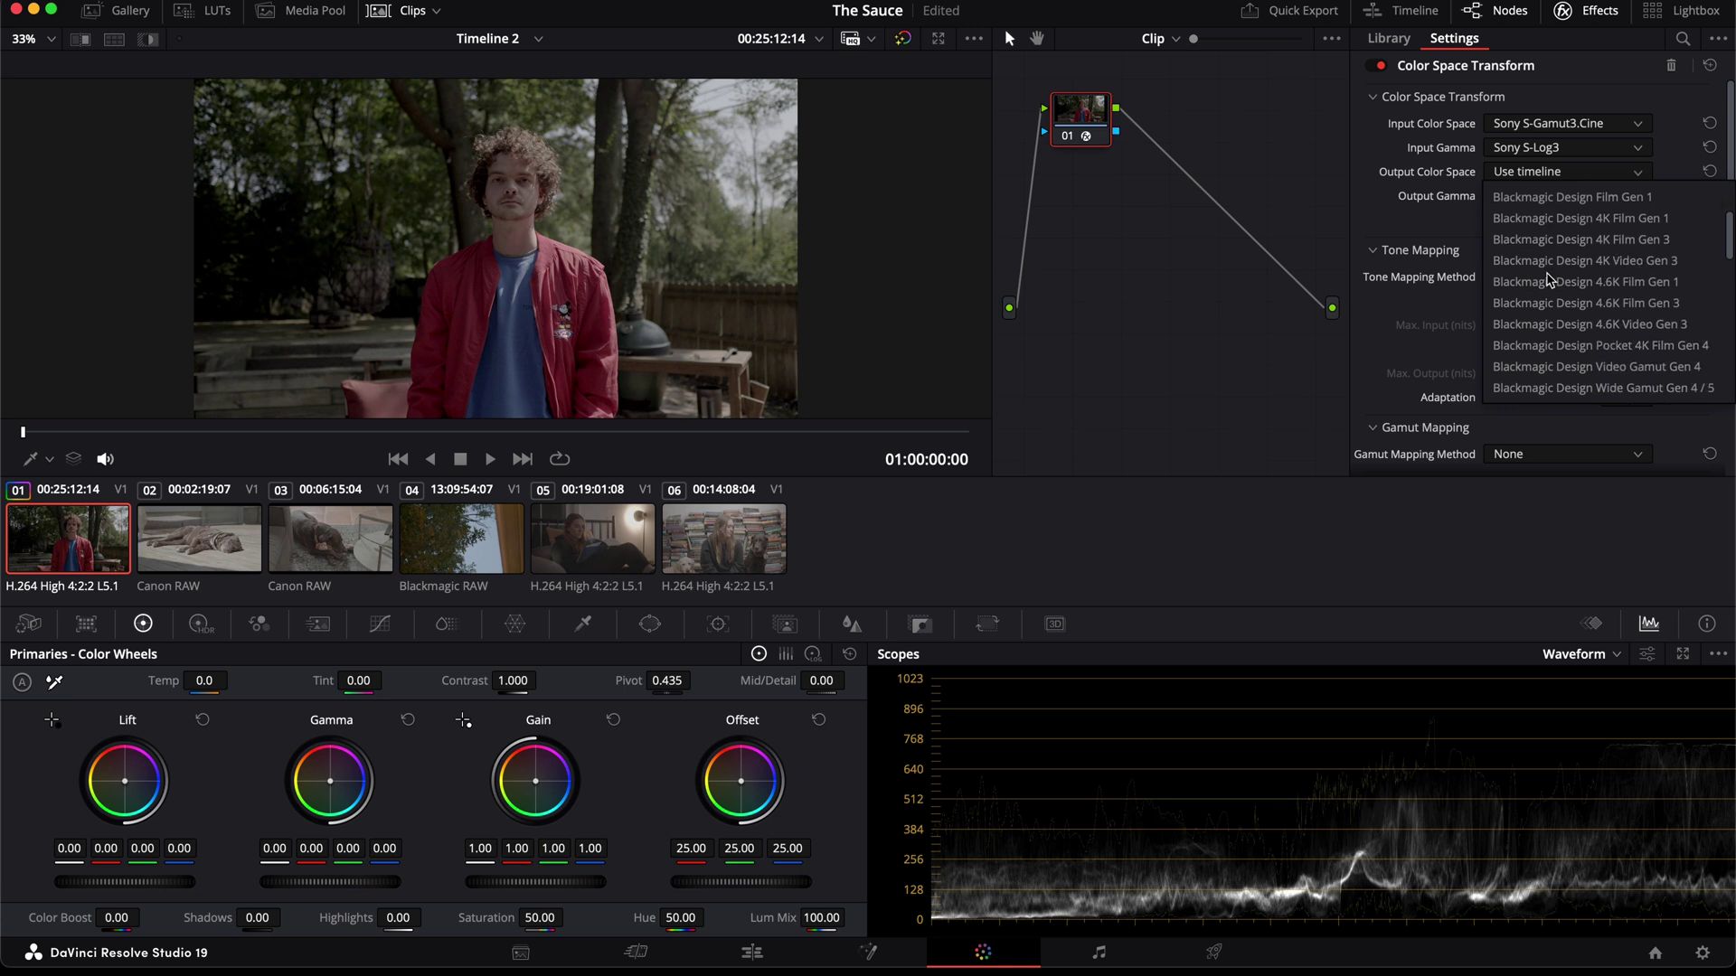
left_click(1543, 305)
left_click(1550, 193)
scroll(1547, 316, "down", 5)
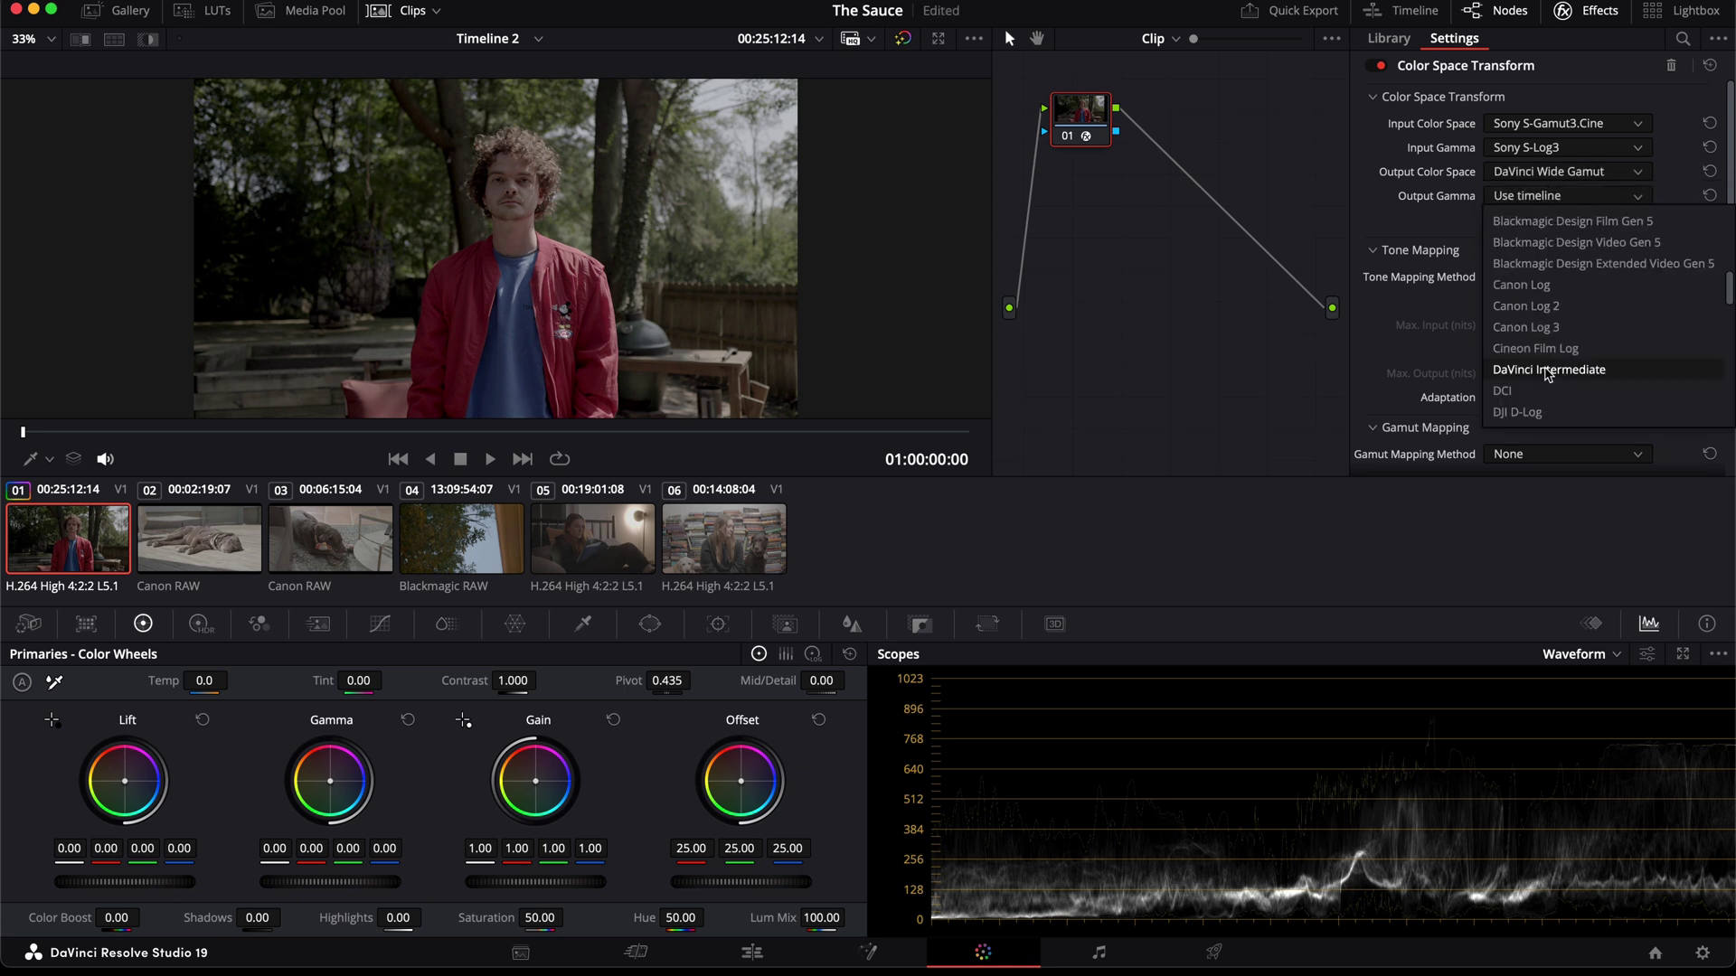
left_click(1543, 369)
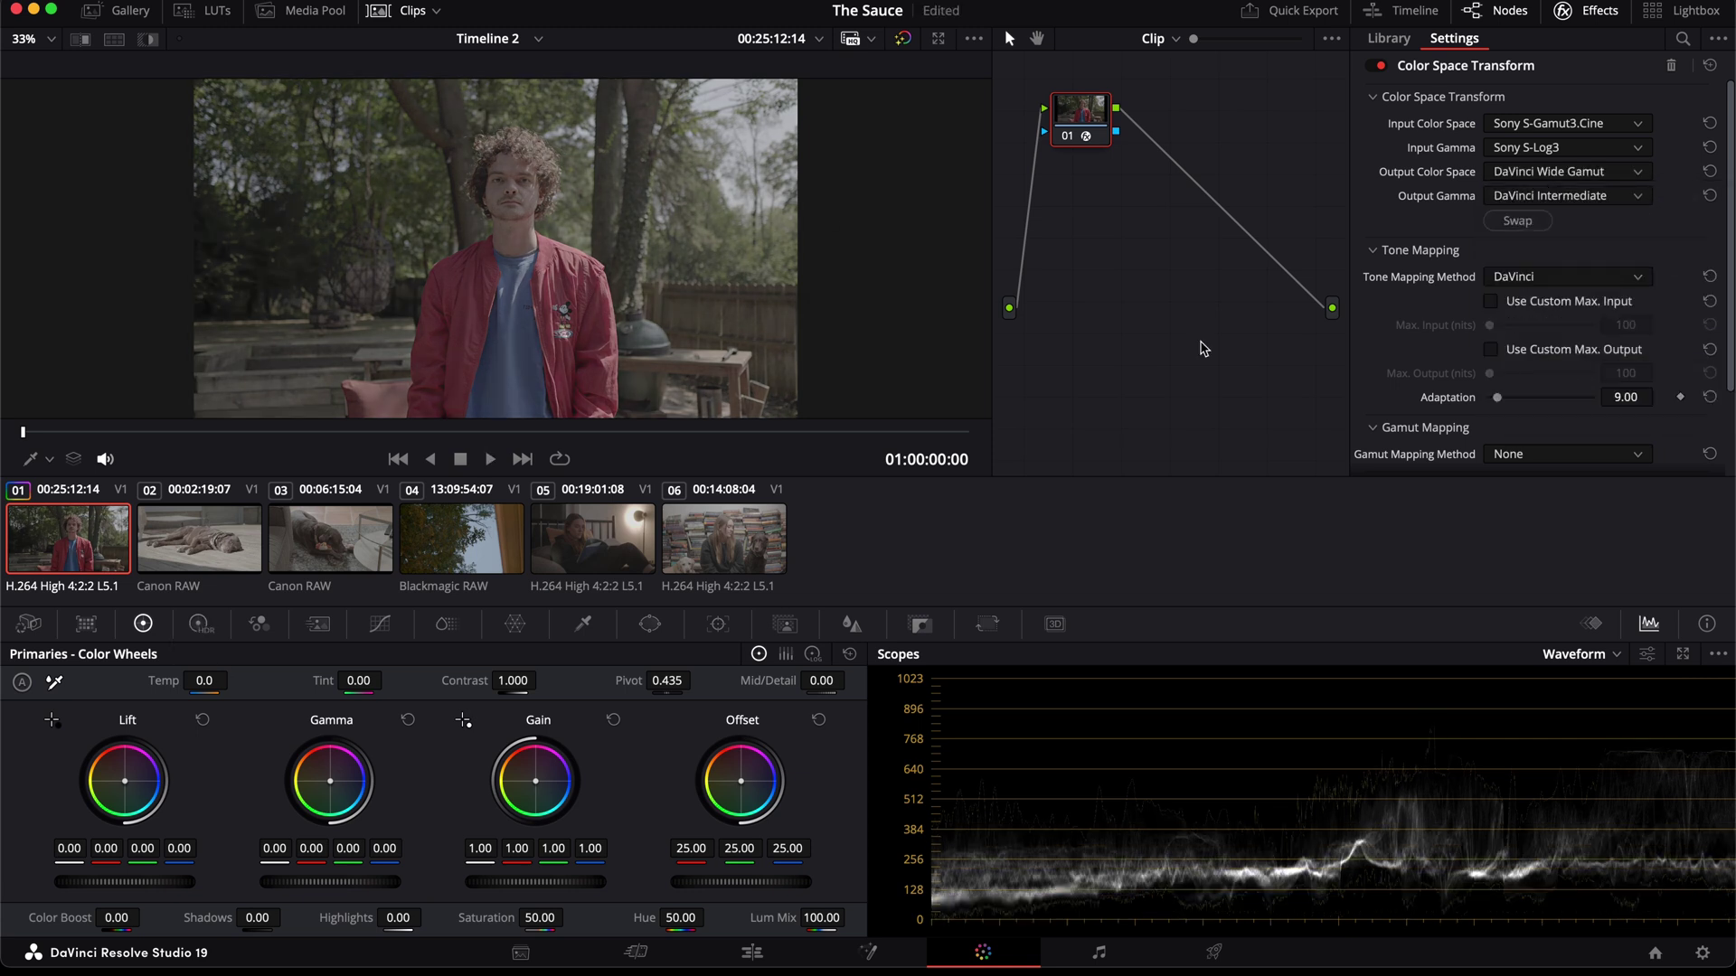
Step: Add a second serial node with a Color Space Transform using DaVinci Wide Gamut input color space and DaVinci Intermediate input gamma
left_click_drag(1066, 110, 1041, 134)
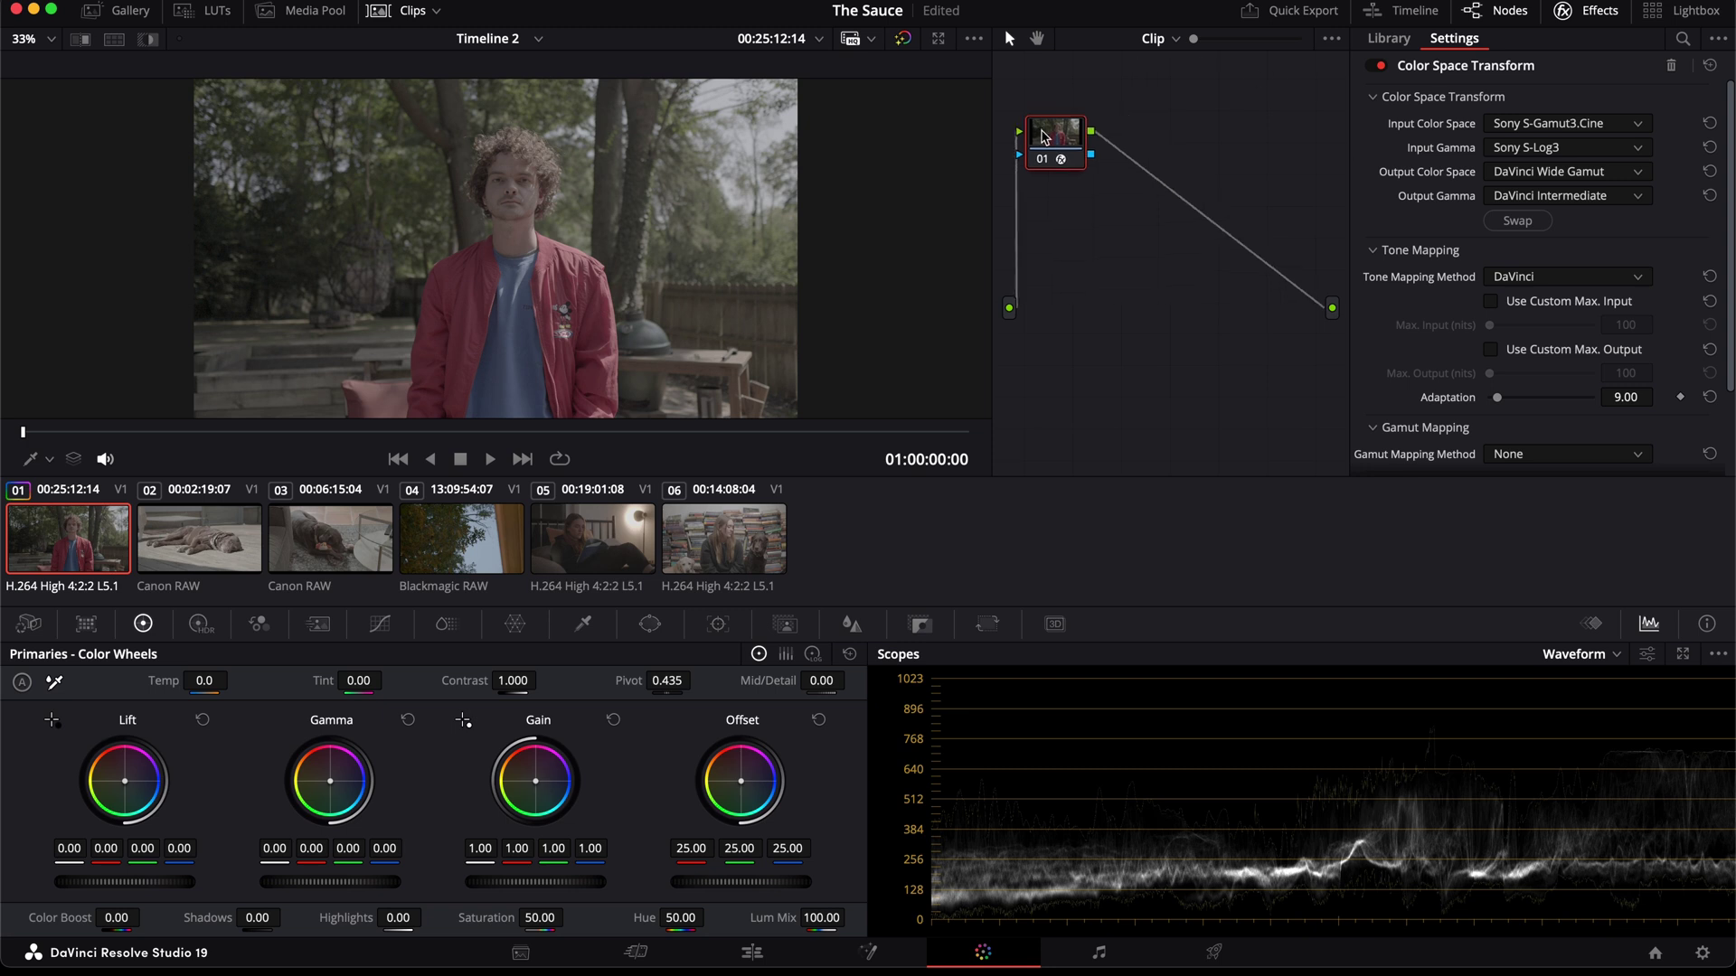
key("alt+s")
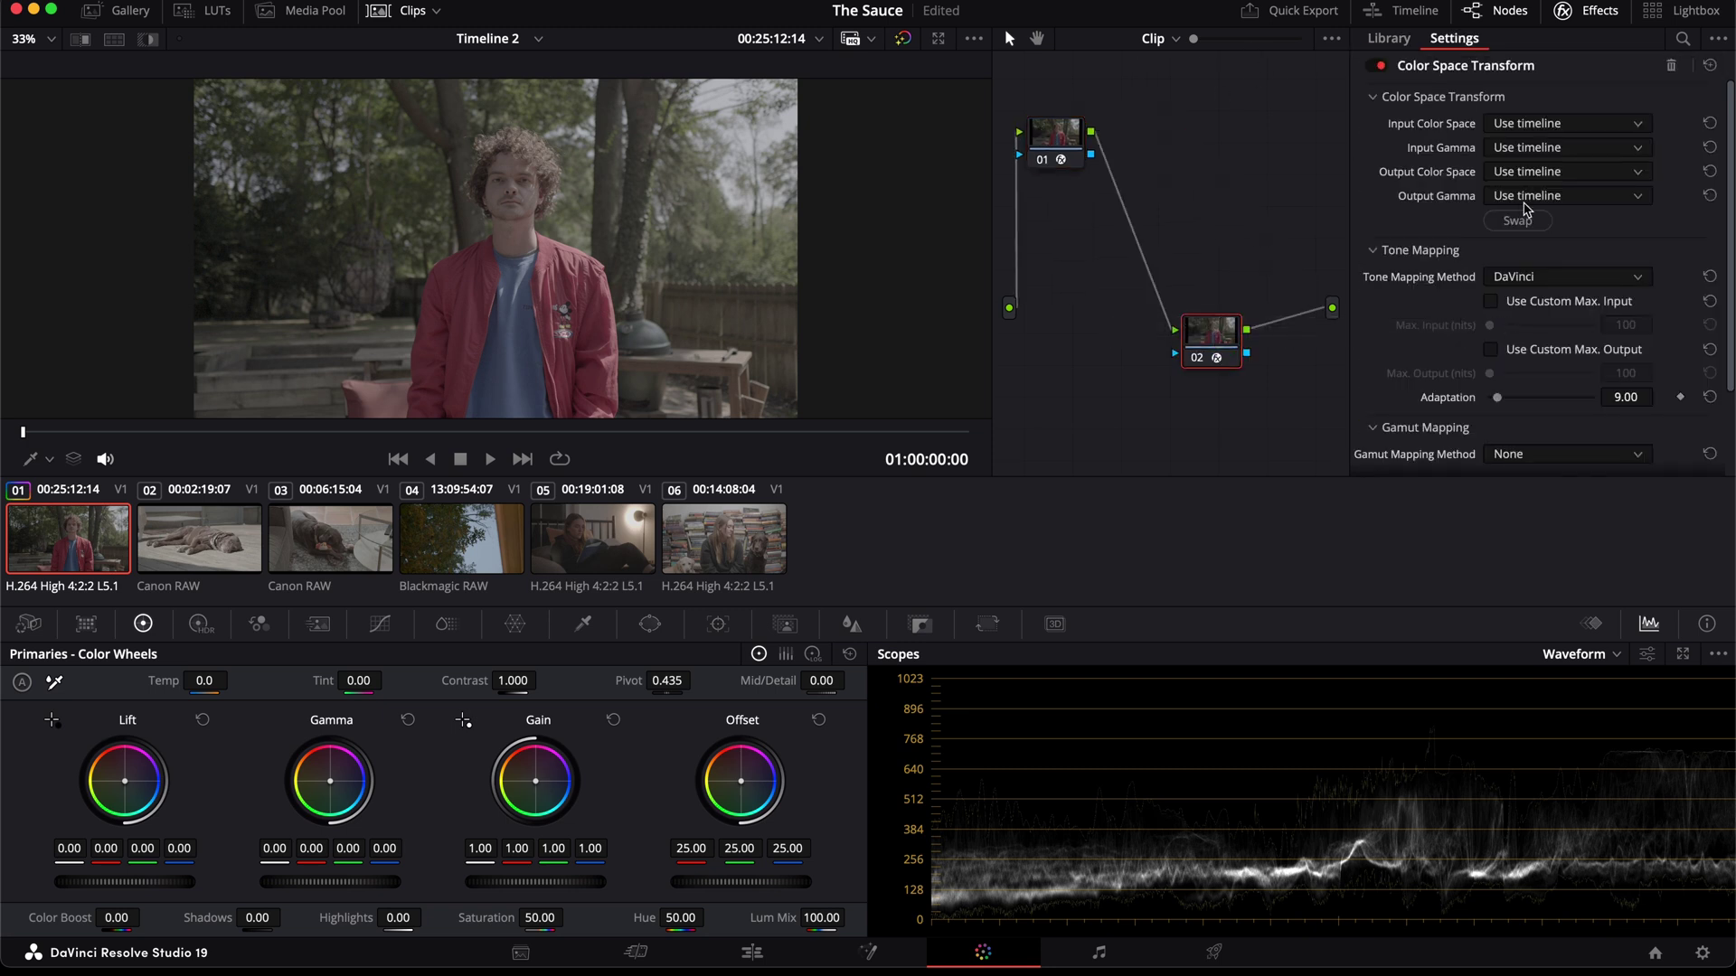
left_click(1548, 120)
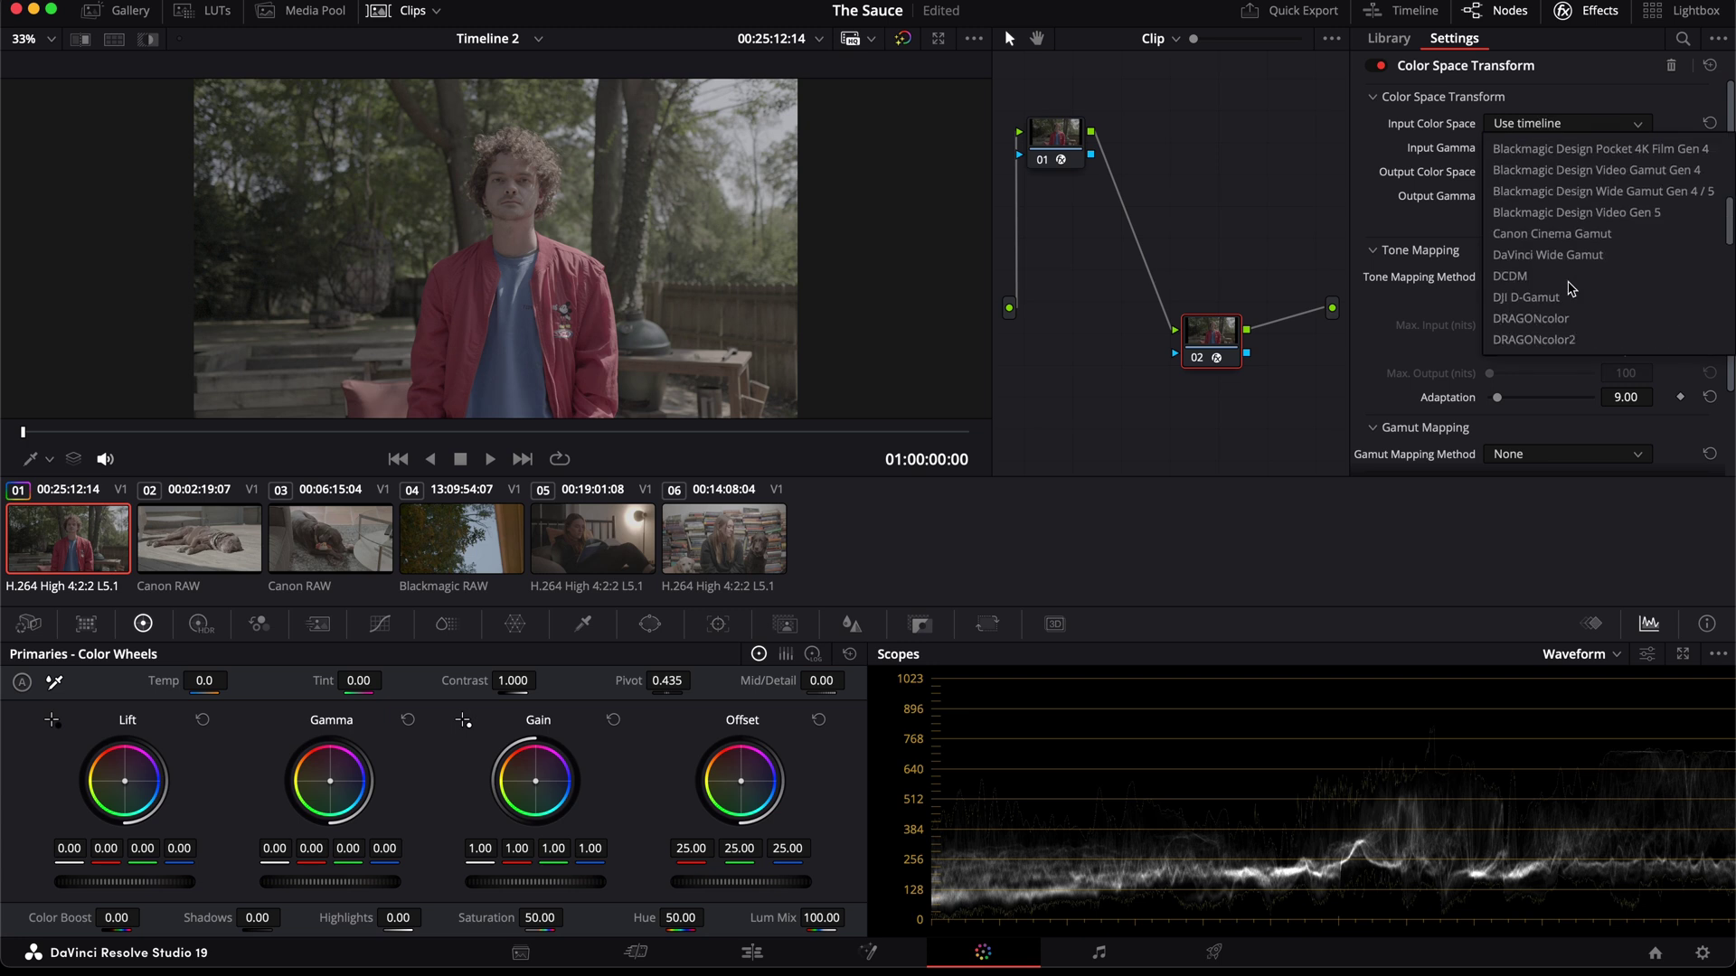
left_click(1573, 259)
left_click(1543, 146)
scroll(1564, 271, "down", 5)
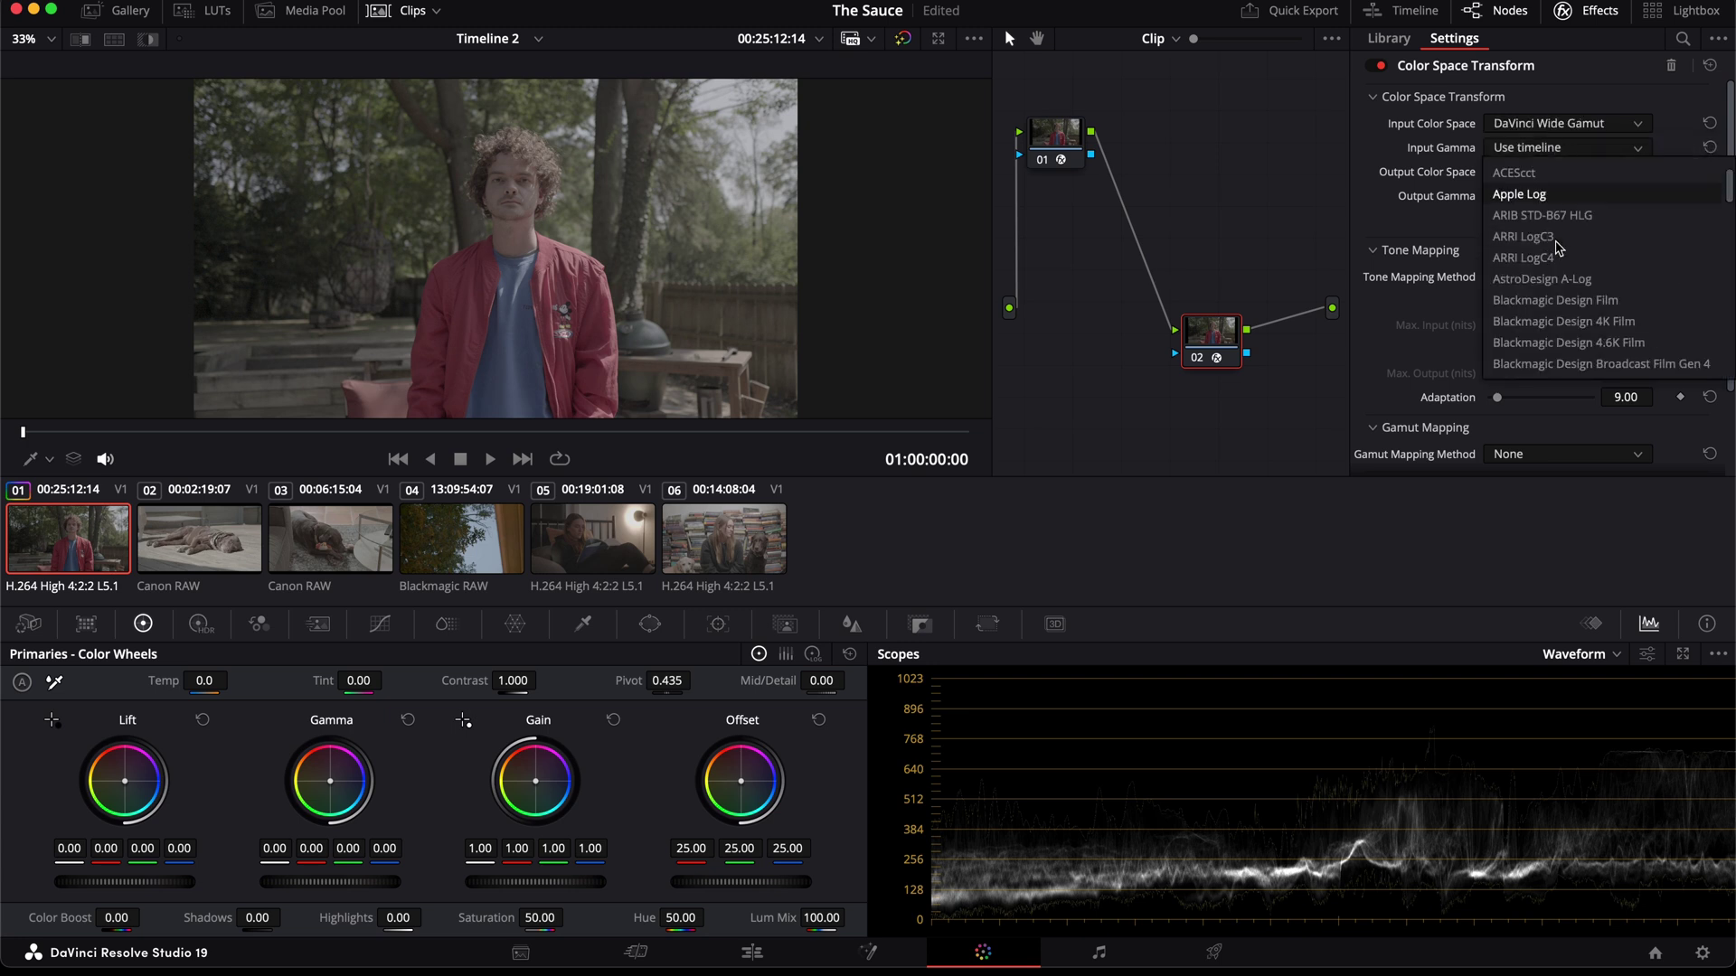
left_click(1549, 340)
Step: Set the second transform's output color space to Rec.709 and output gamma to Rec.709-A
left_click(1537, 171)
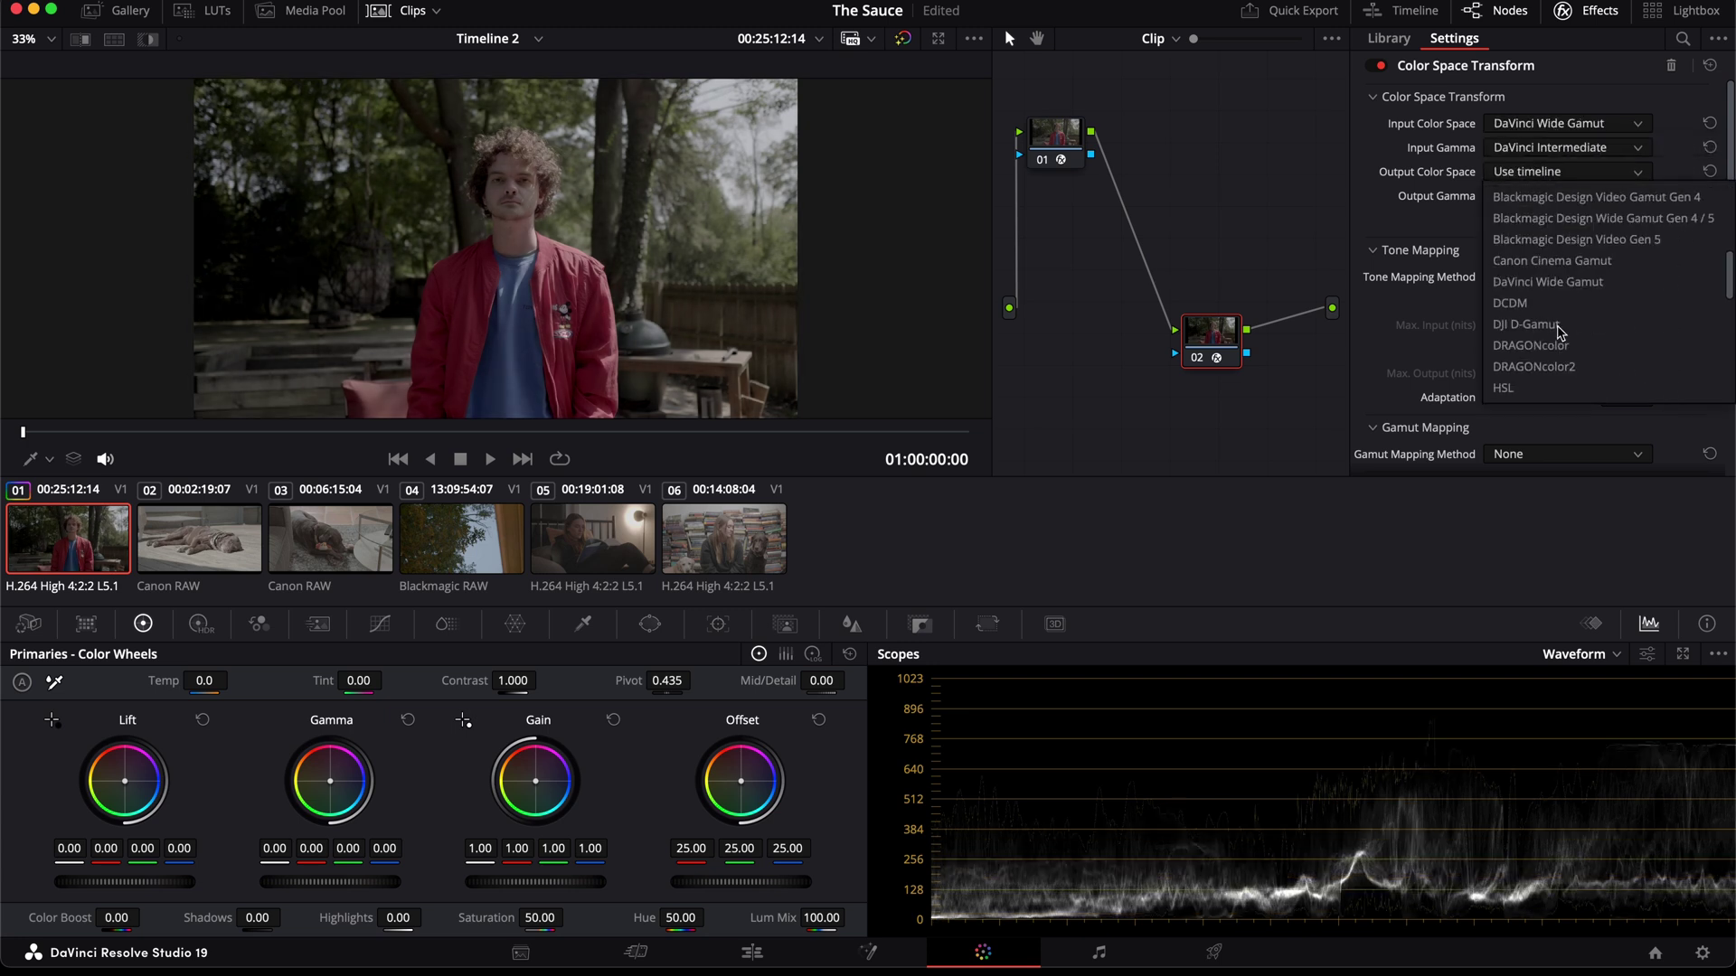
scroll(1555, 217, "down", 3)
left_click(1559, 215)
left_click(1555, 196)
scroll(1564, 271, "down", 3)
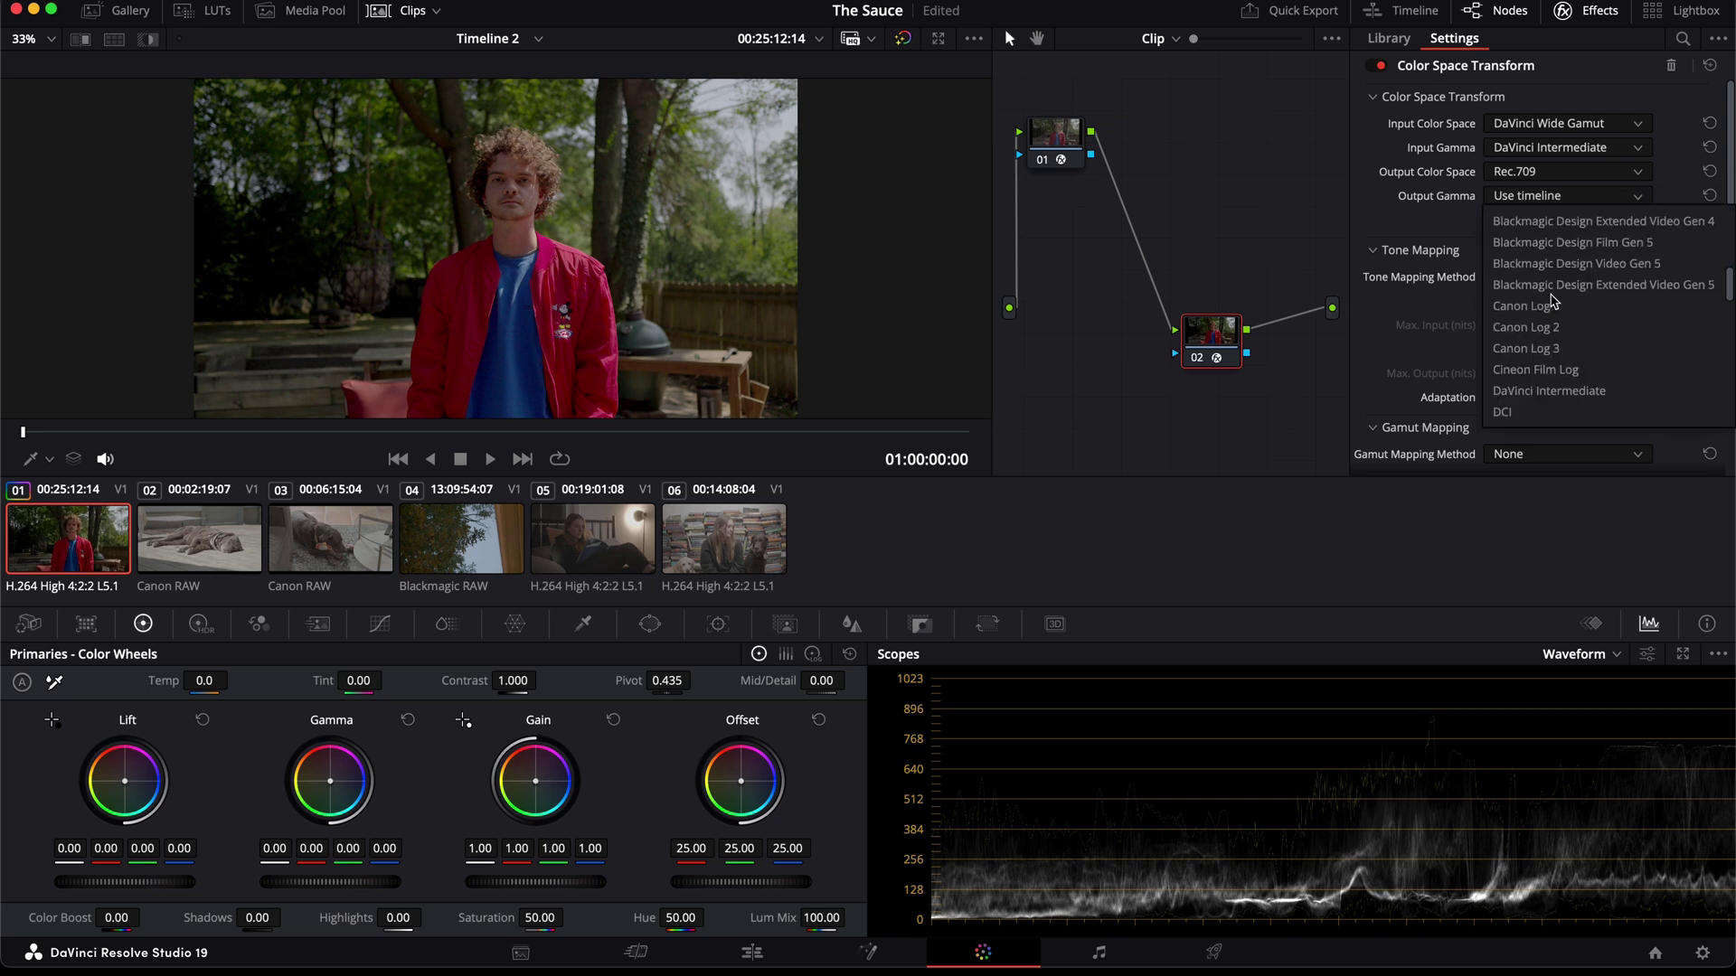
left_click(1555, 242)
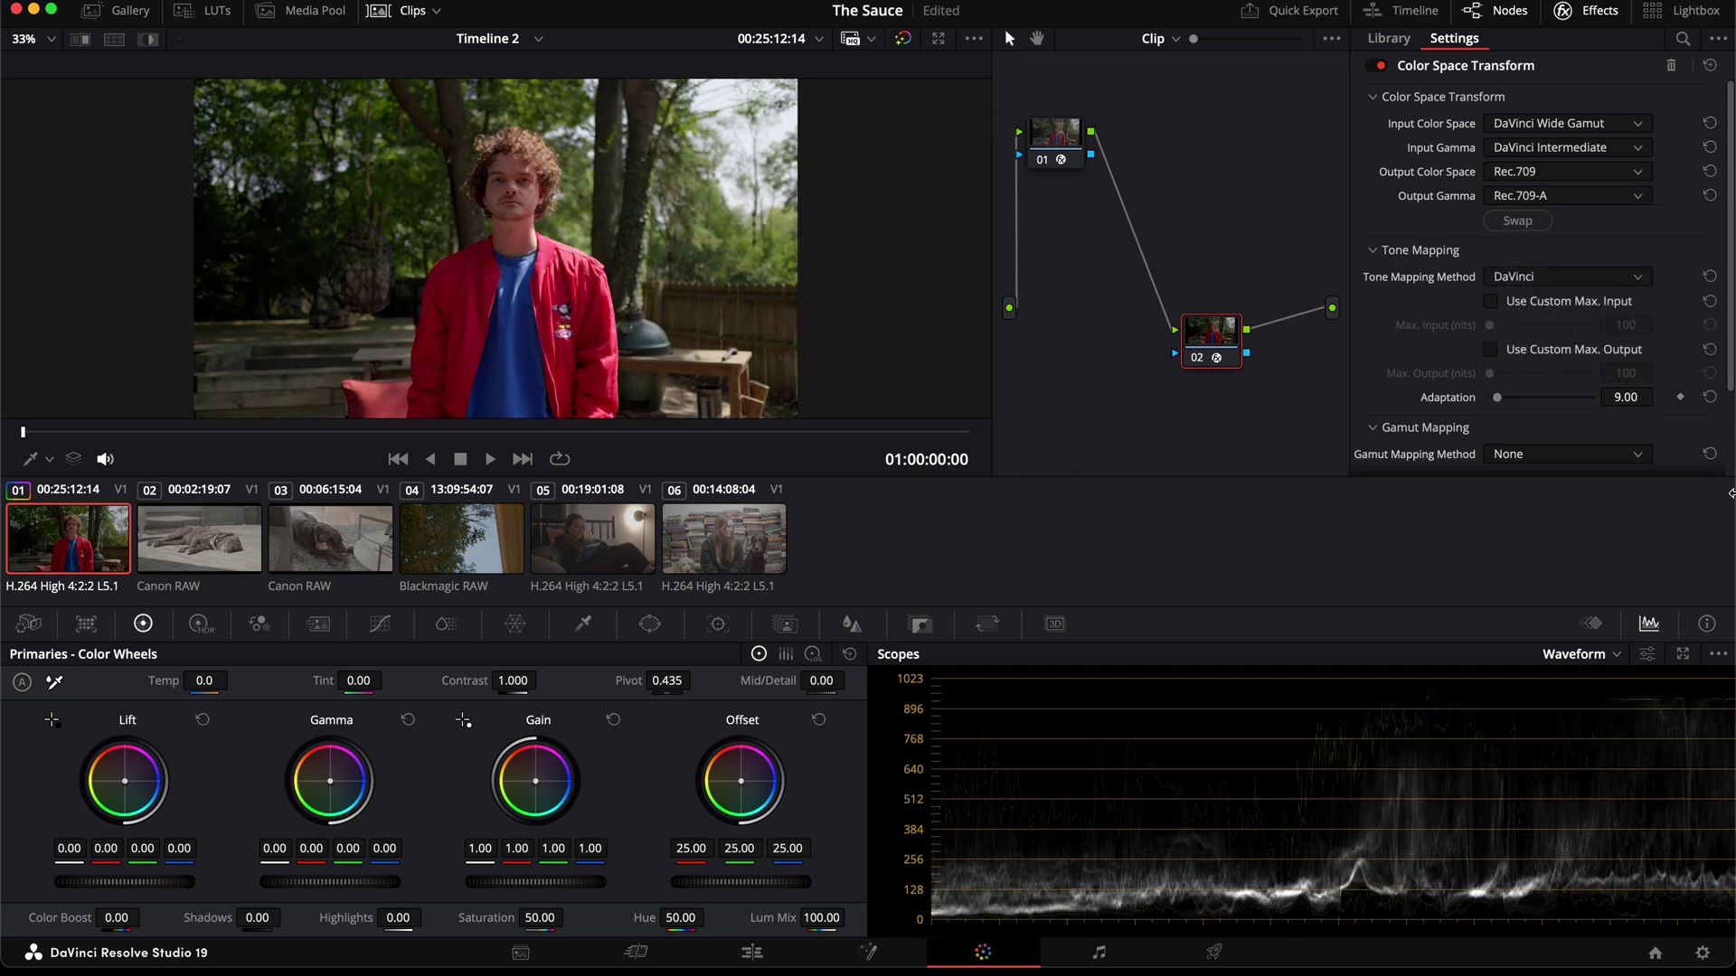
Step: Review the settings of both transform nodes and space the nodes apart in the node graph
left_click(1073, 135)
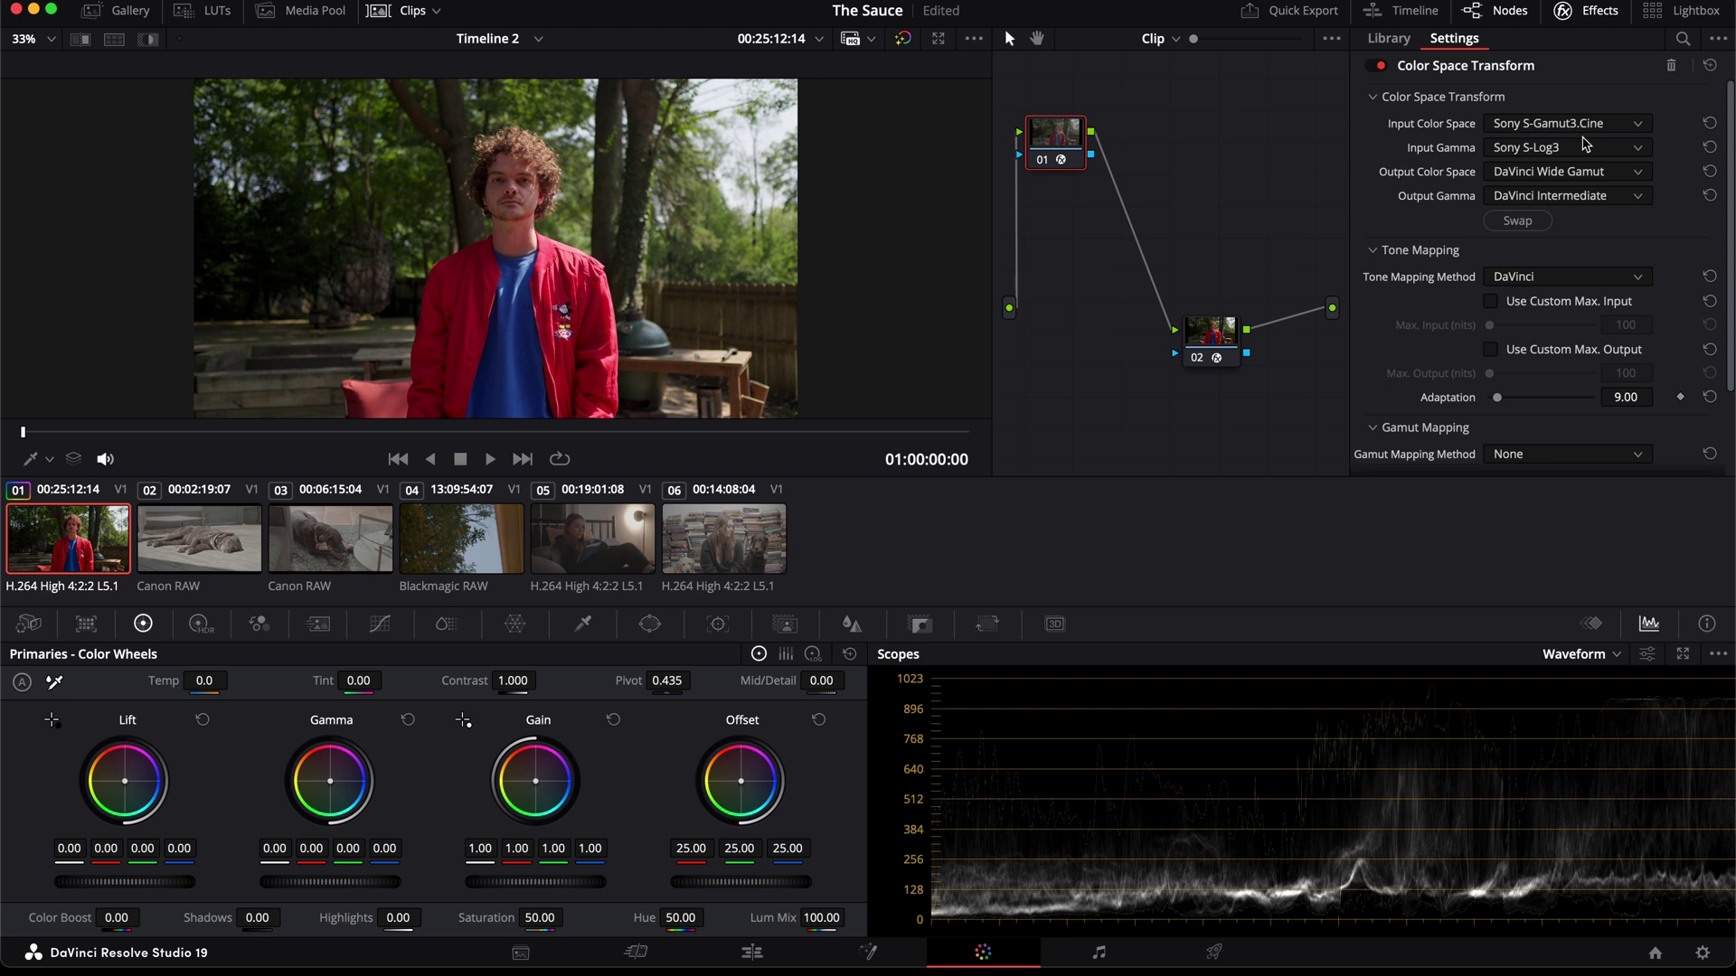
left_click(1230, 337)
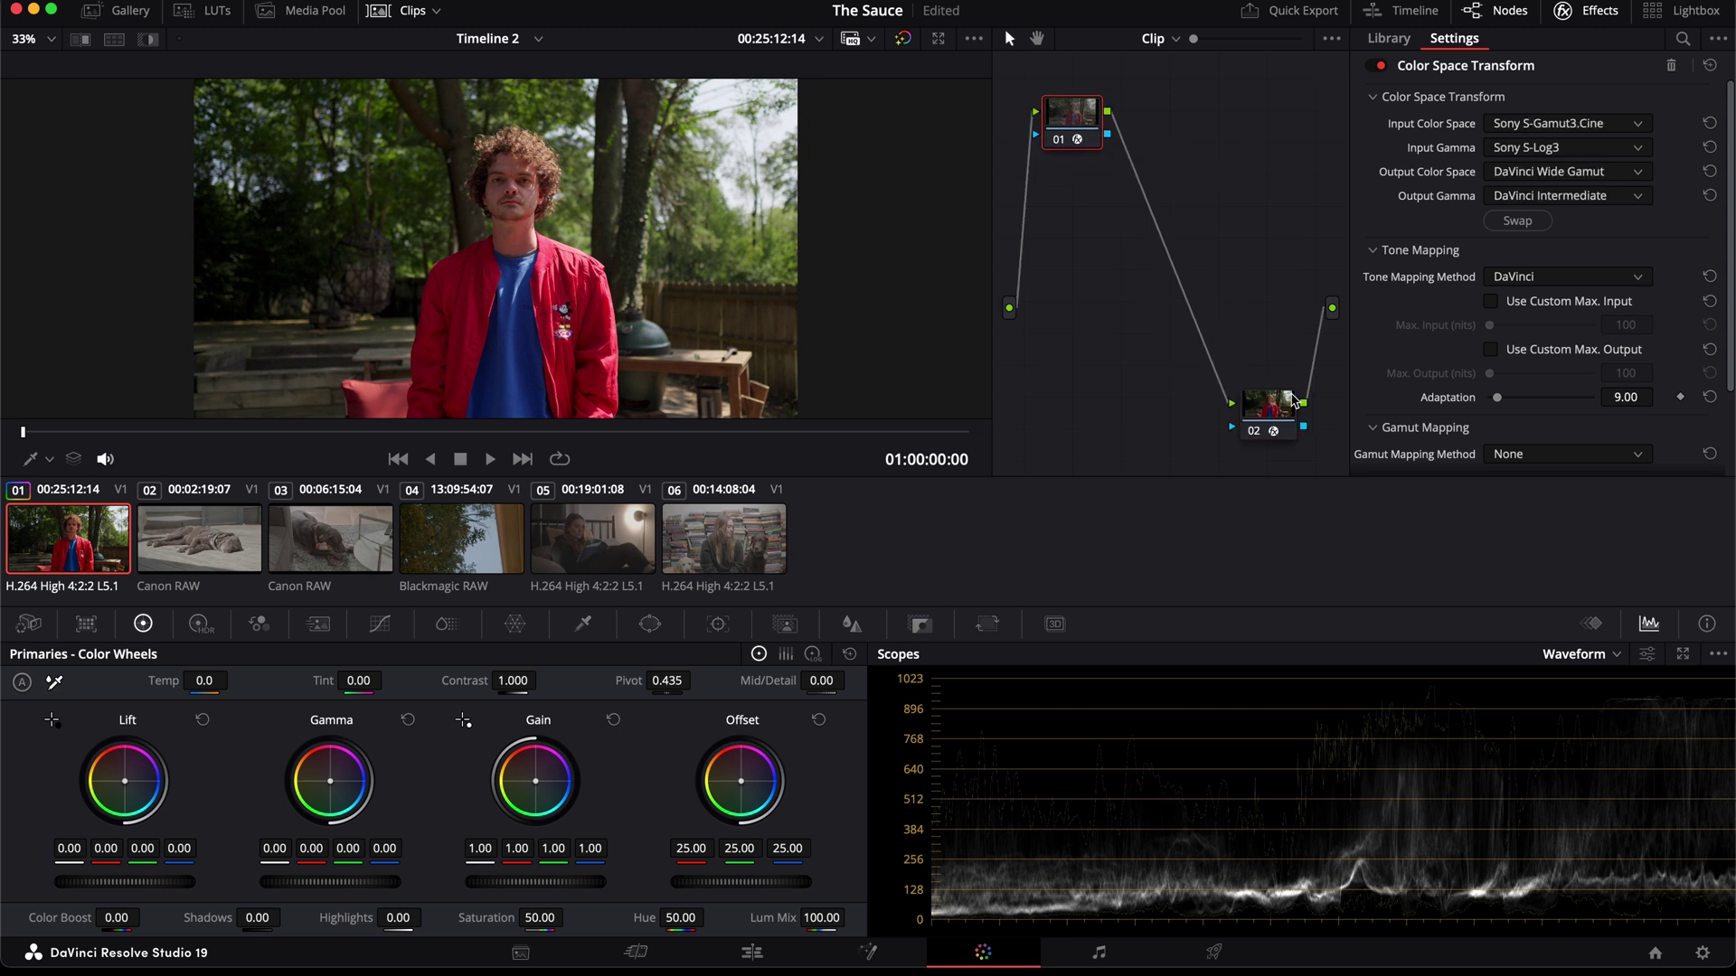
left_click(1282, 396)
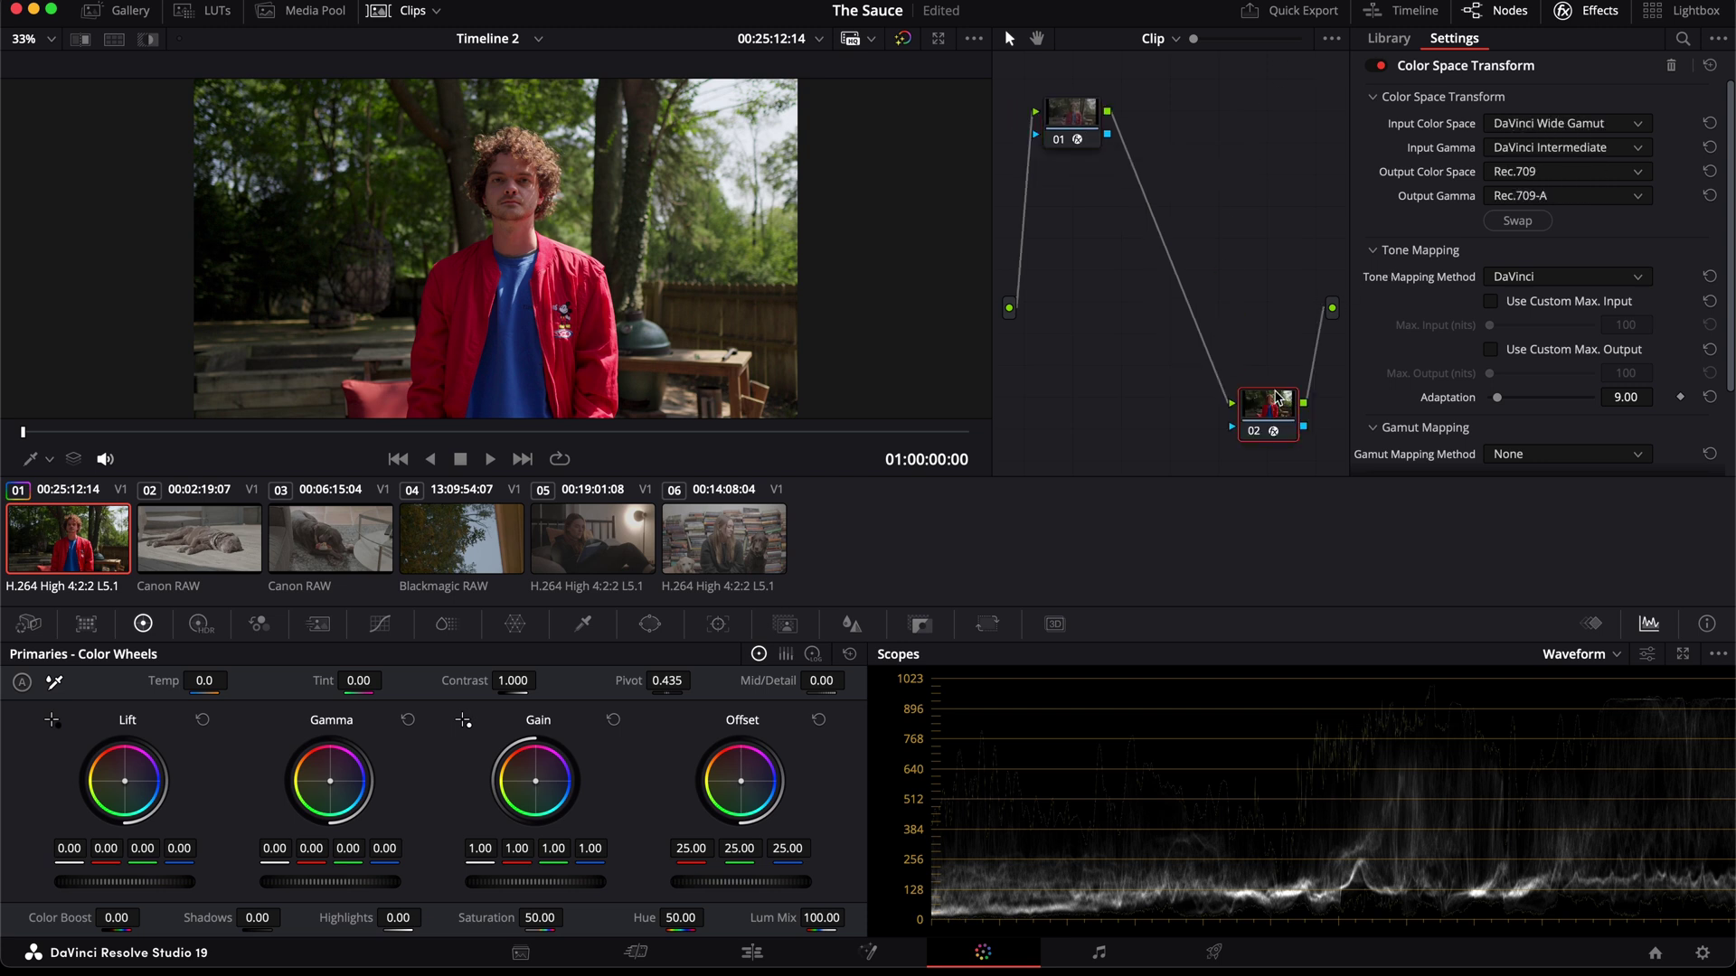
left_click(1078, 117)
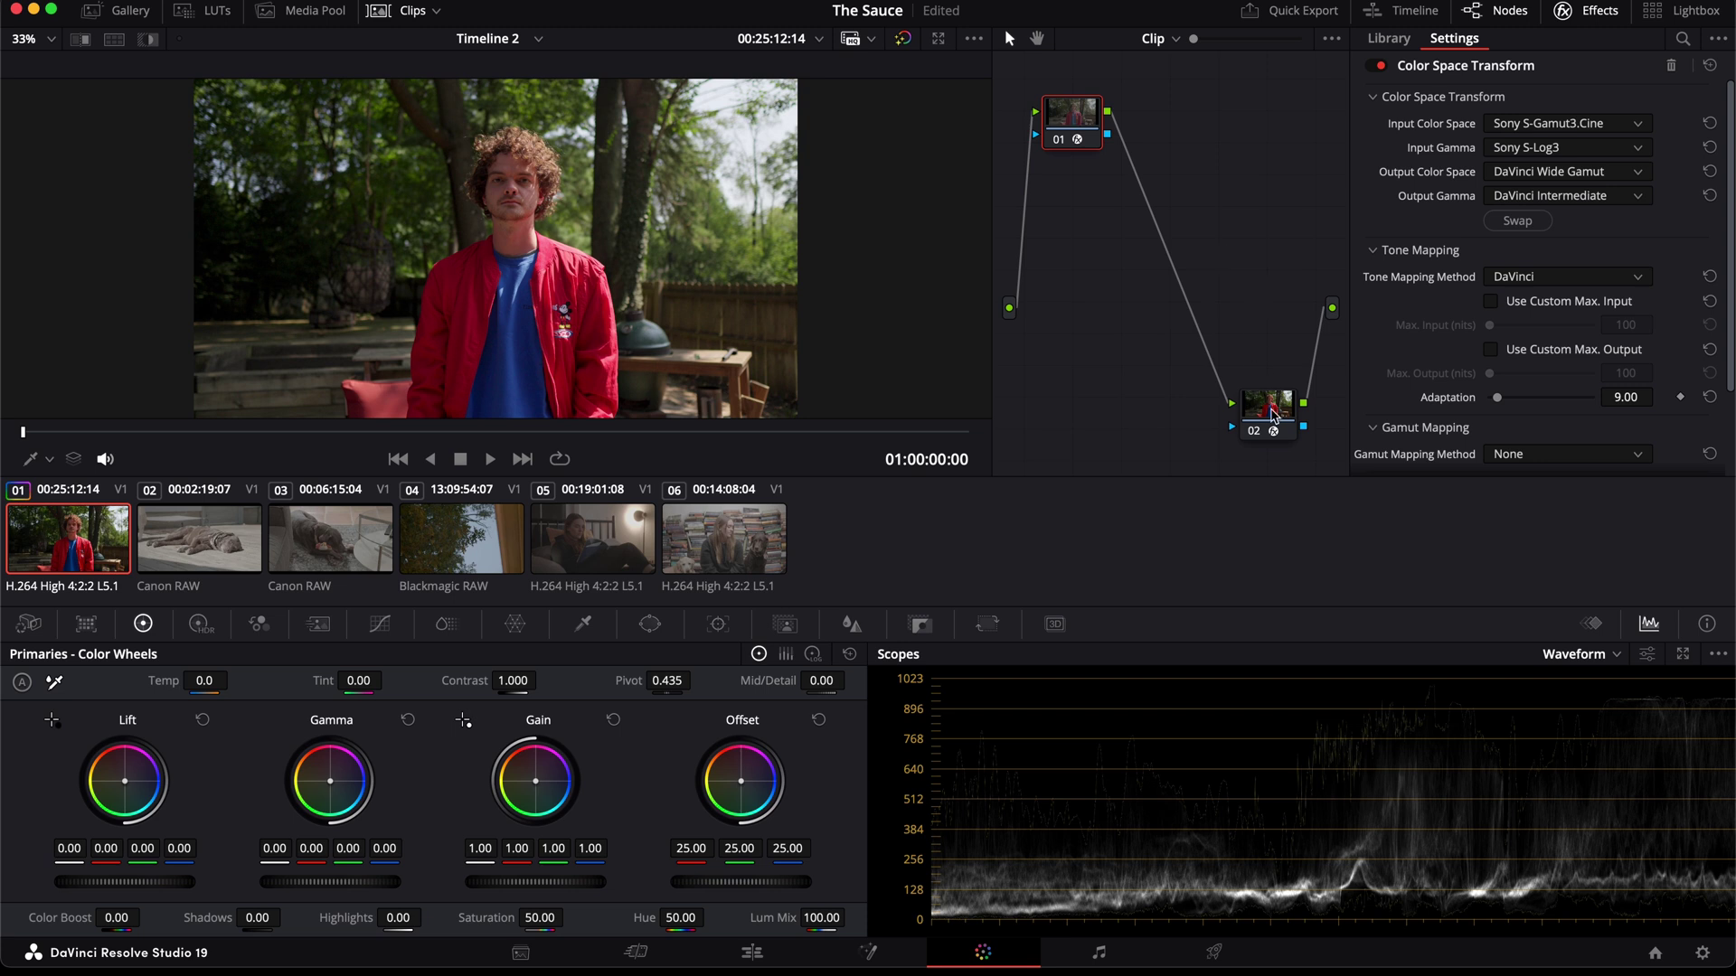
left_click_drag(1274, 414, 1272, 399)
left_click(1082, 137)
key("alt+s")
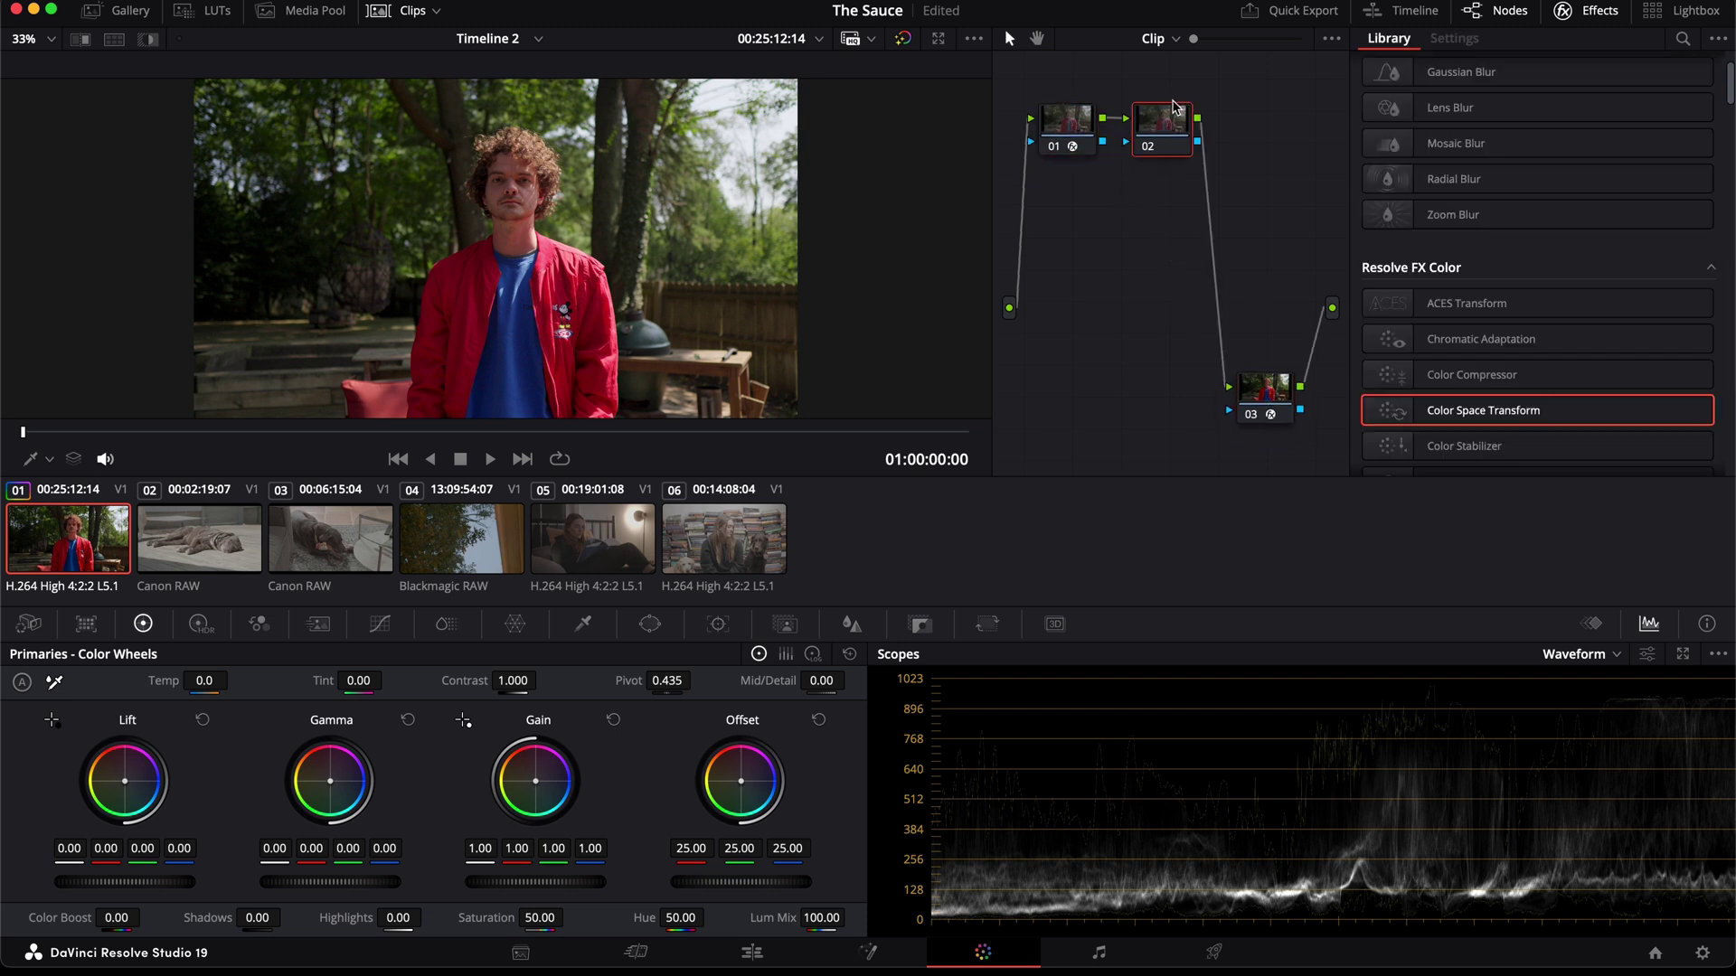
left_click_drag(1168, 118, 1166, 189)
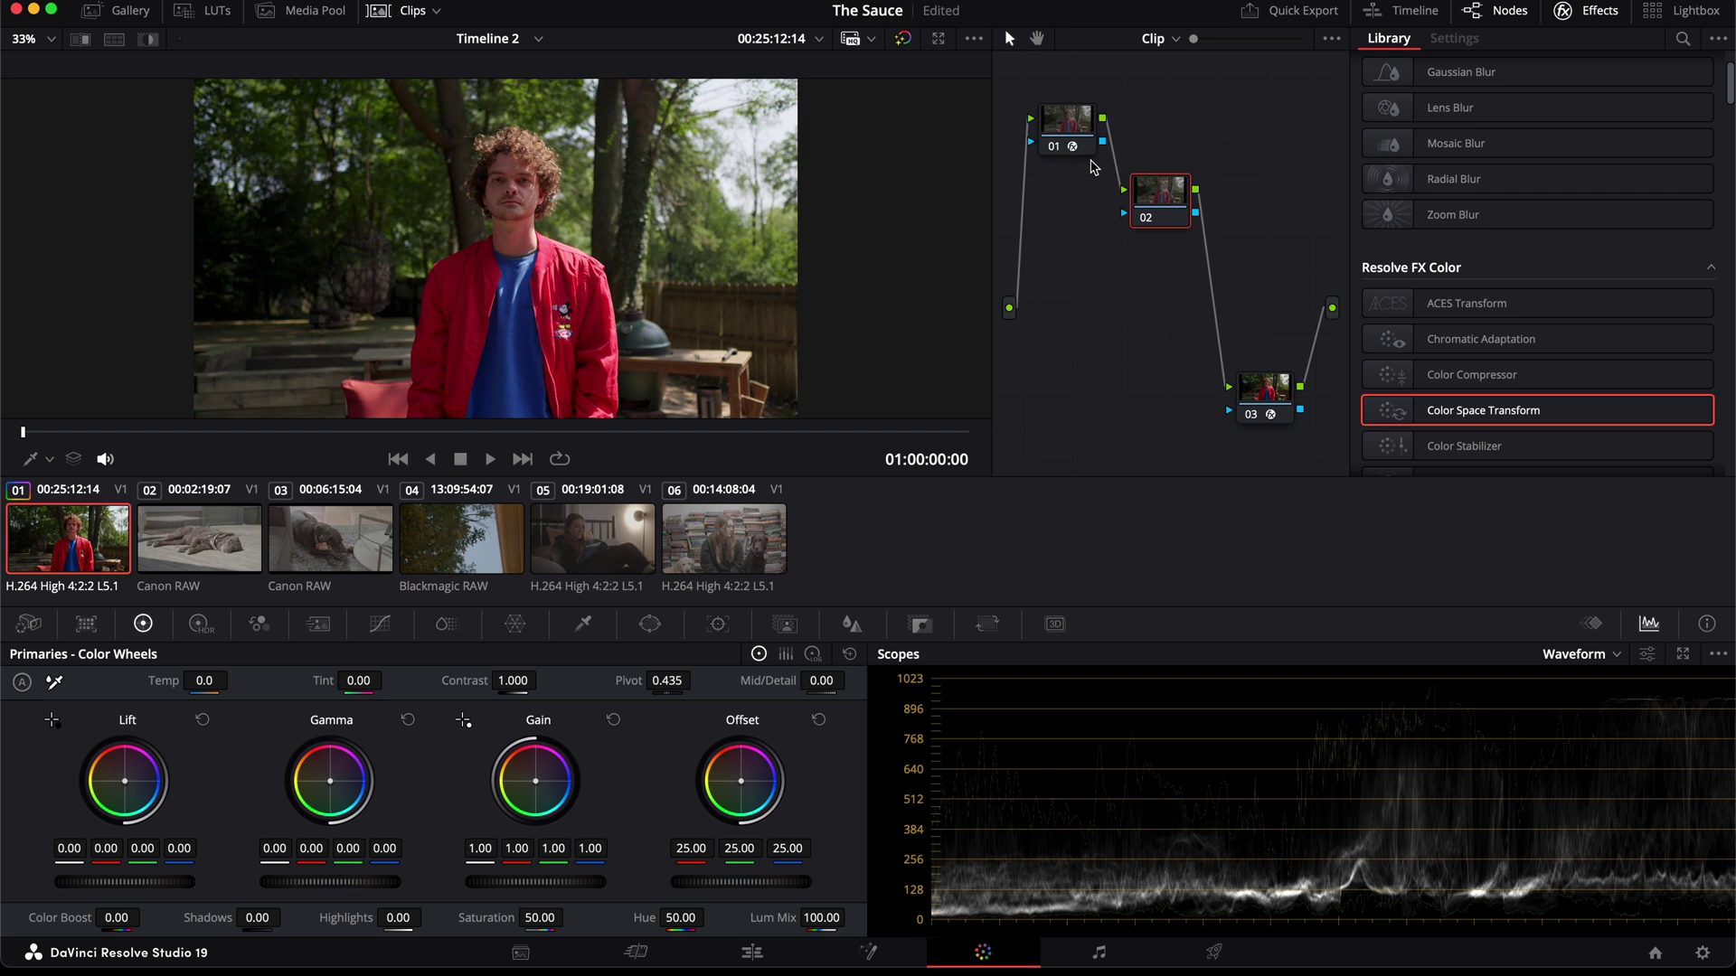
left_click_drag(1074, 130, 1069, 120)
left_click(1157, 191)
left_click(17, 626)
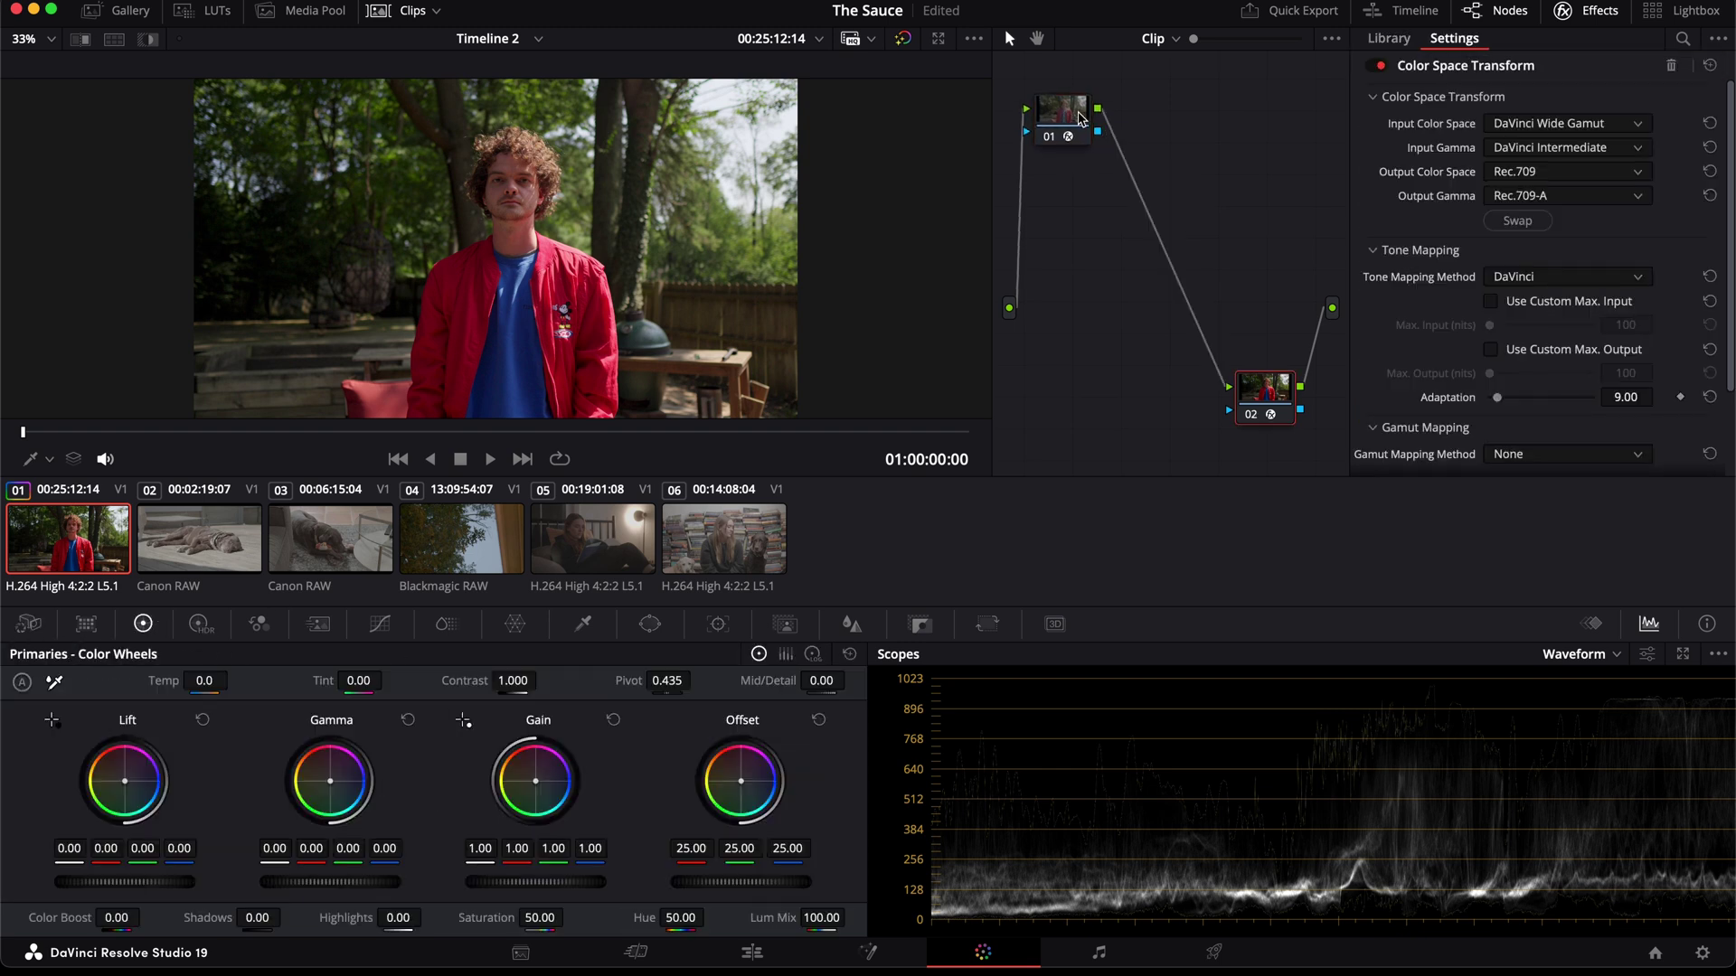
Step: Add a serial node between the two transforms and raise its HDR Global exposure to 0.70
left_click(1078, 118)
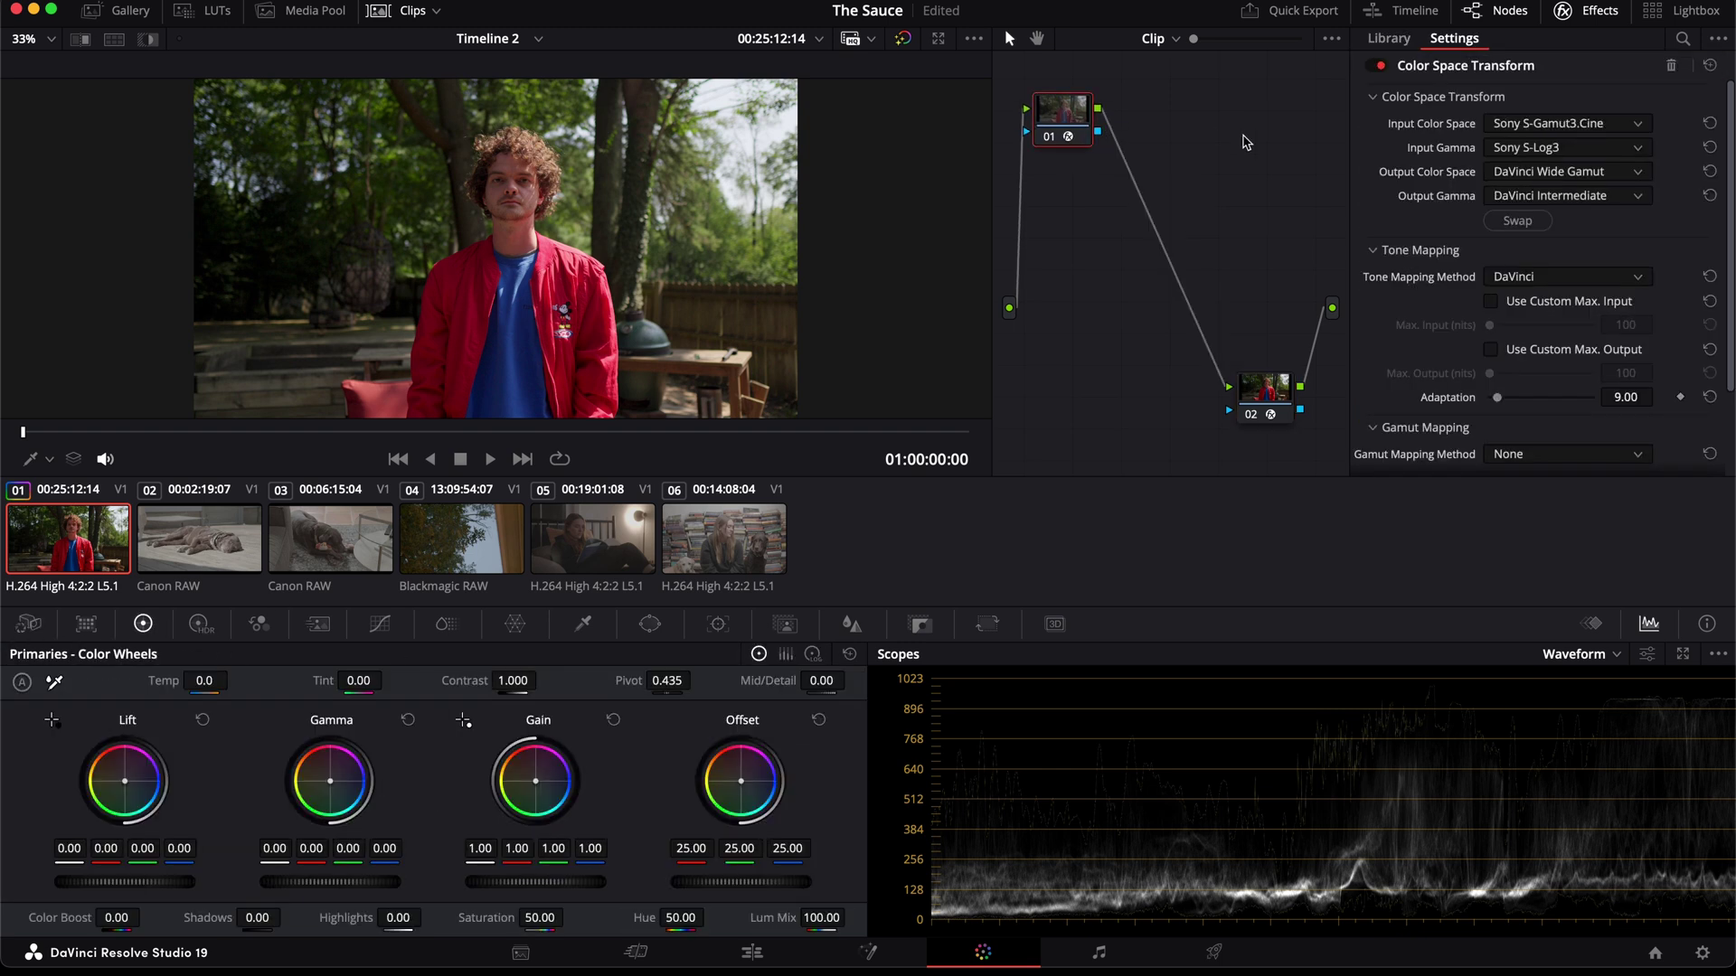
key("alt+s")
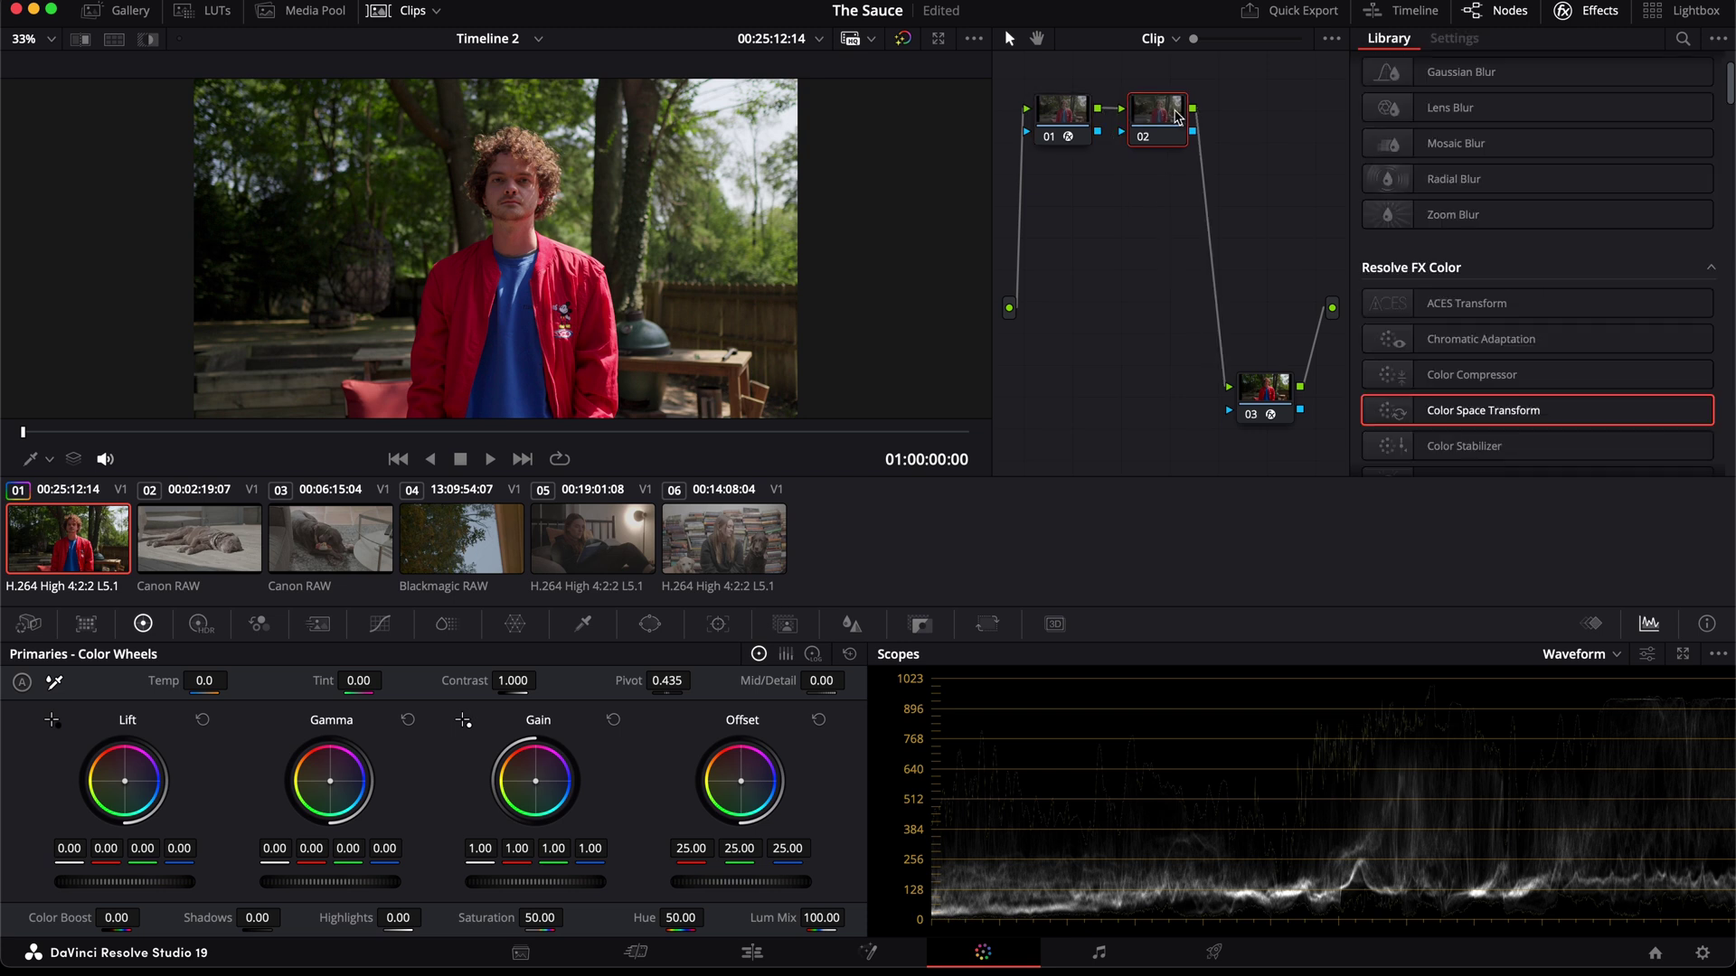
left_click_drag(1172, 112, 1182, 186)
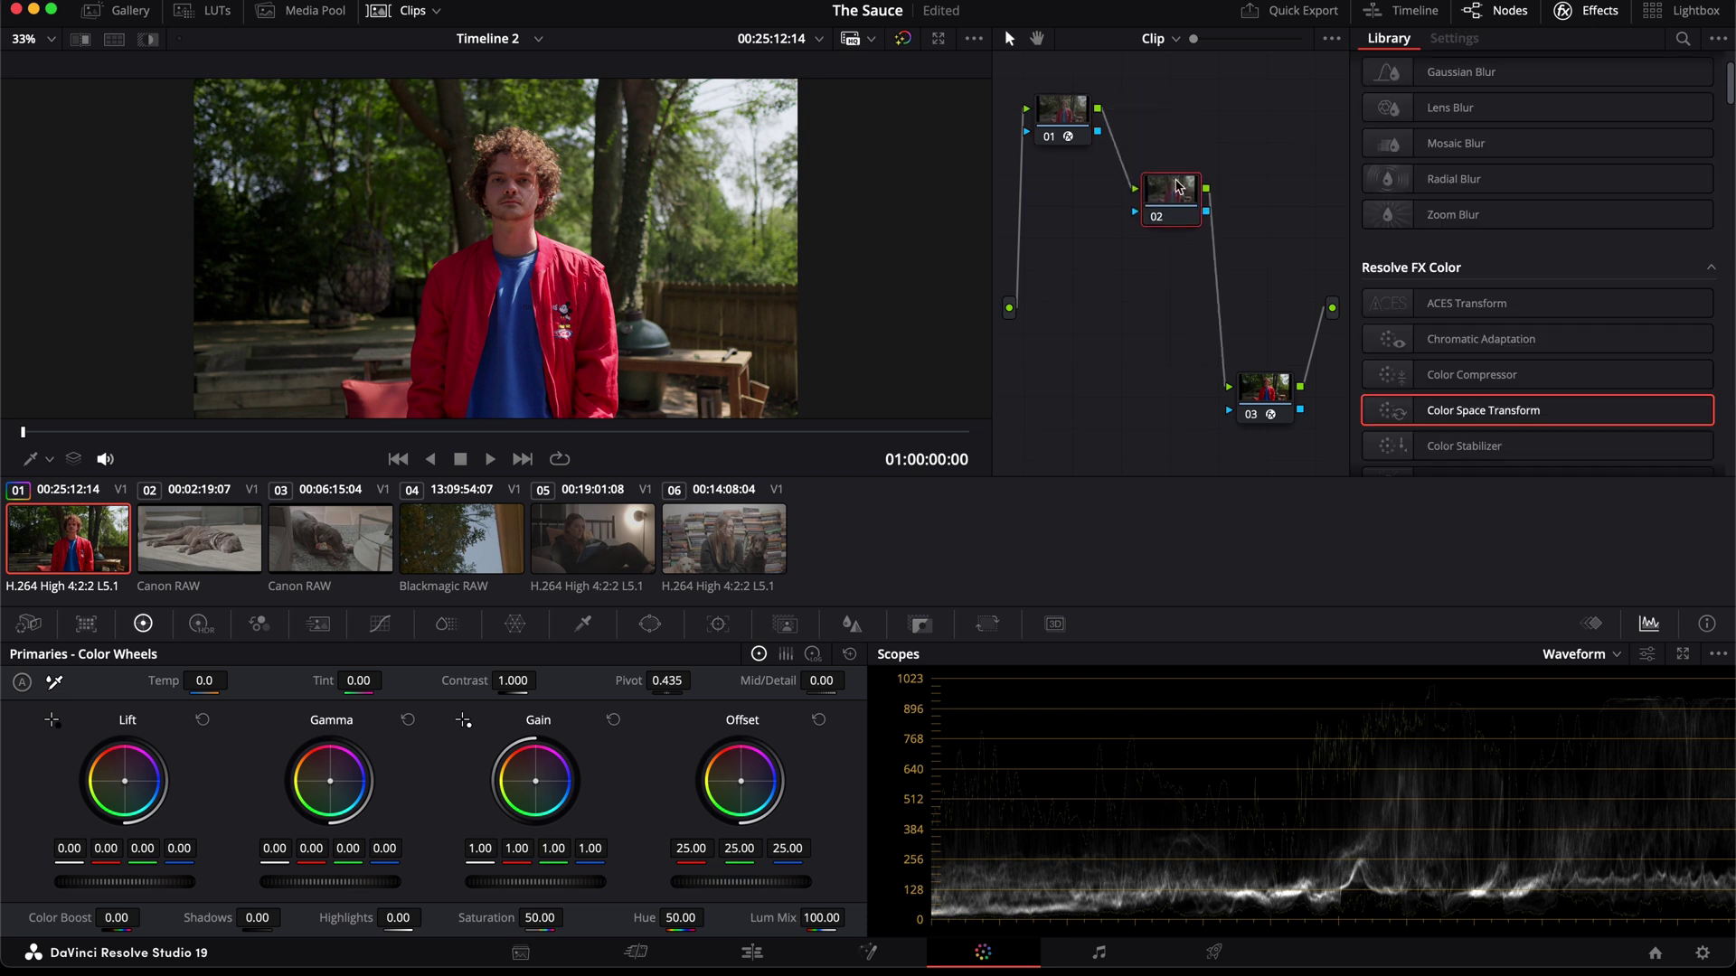
left_click(199, 624)
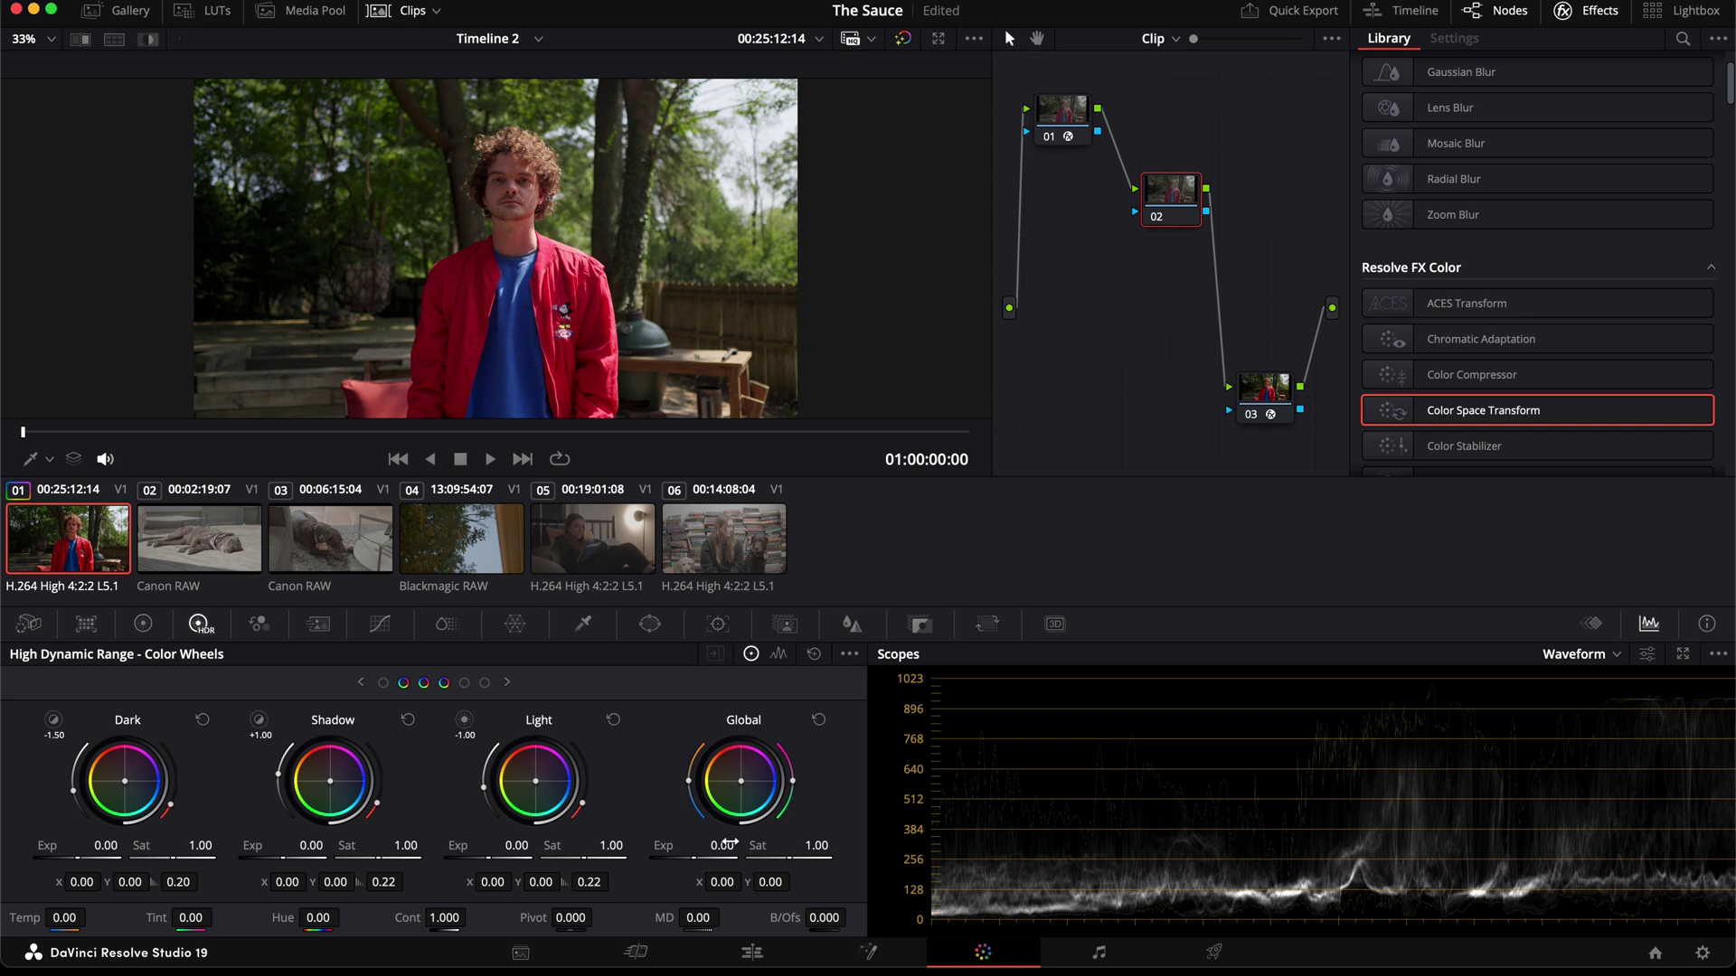
left_click_drag(686, 854, 760, 845)
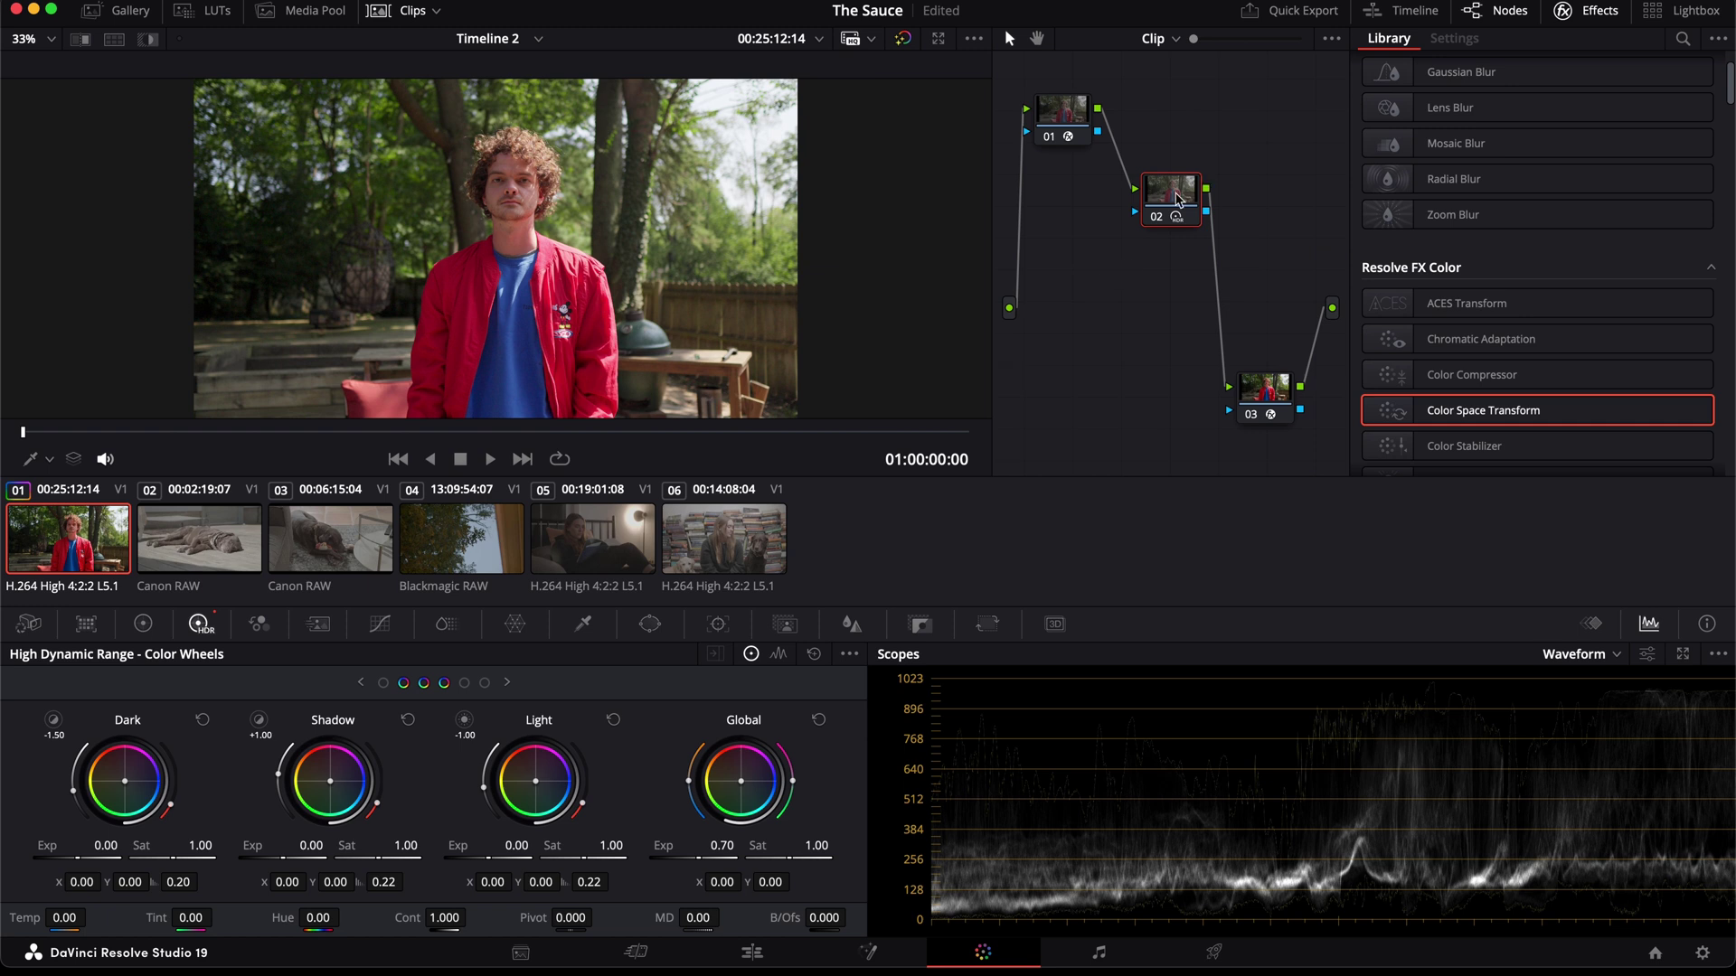
Step: Add a serial node after the exposure node and shape its custom curve with editable splines to add contrast
key("alt+s")
left_click_drag(1234, 251, 1234, 276)
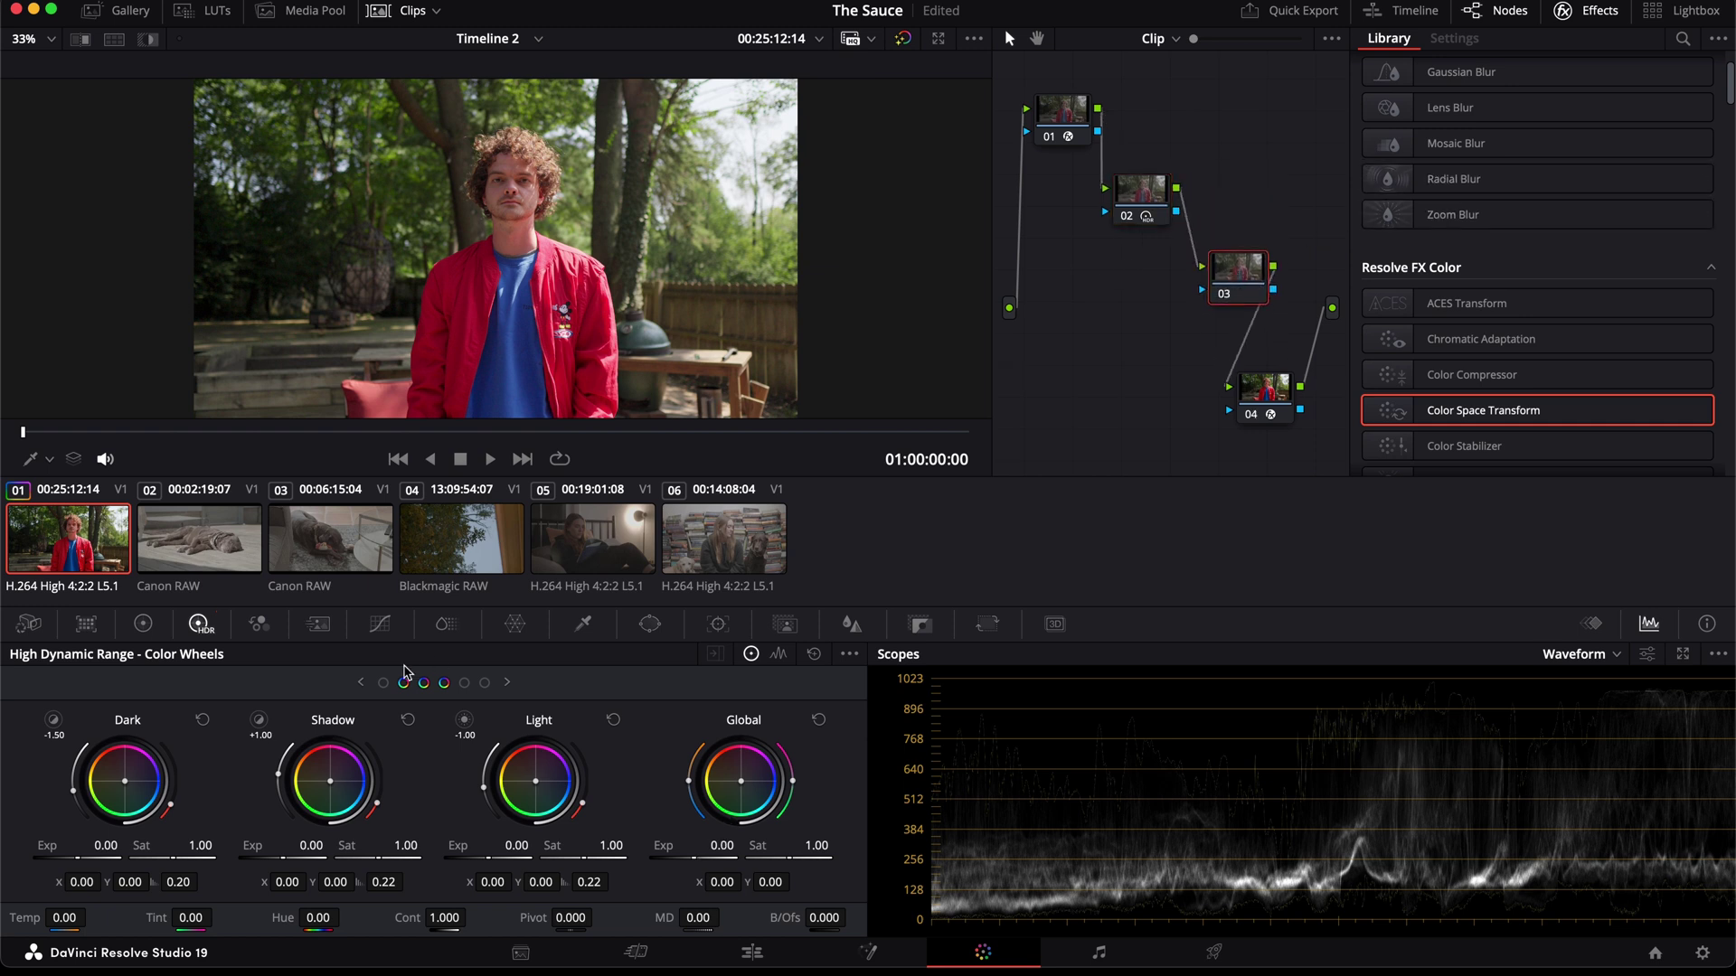
left_click(380, 624)
left_click(849, 654)
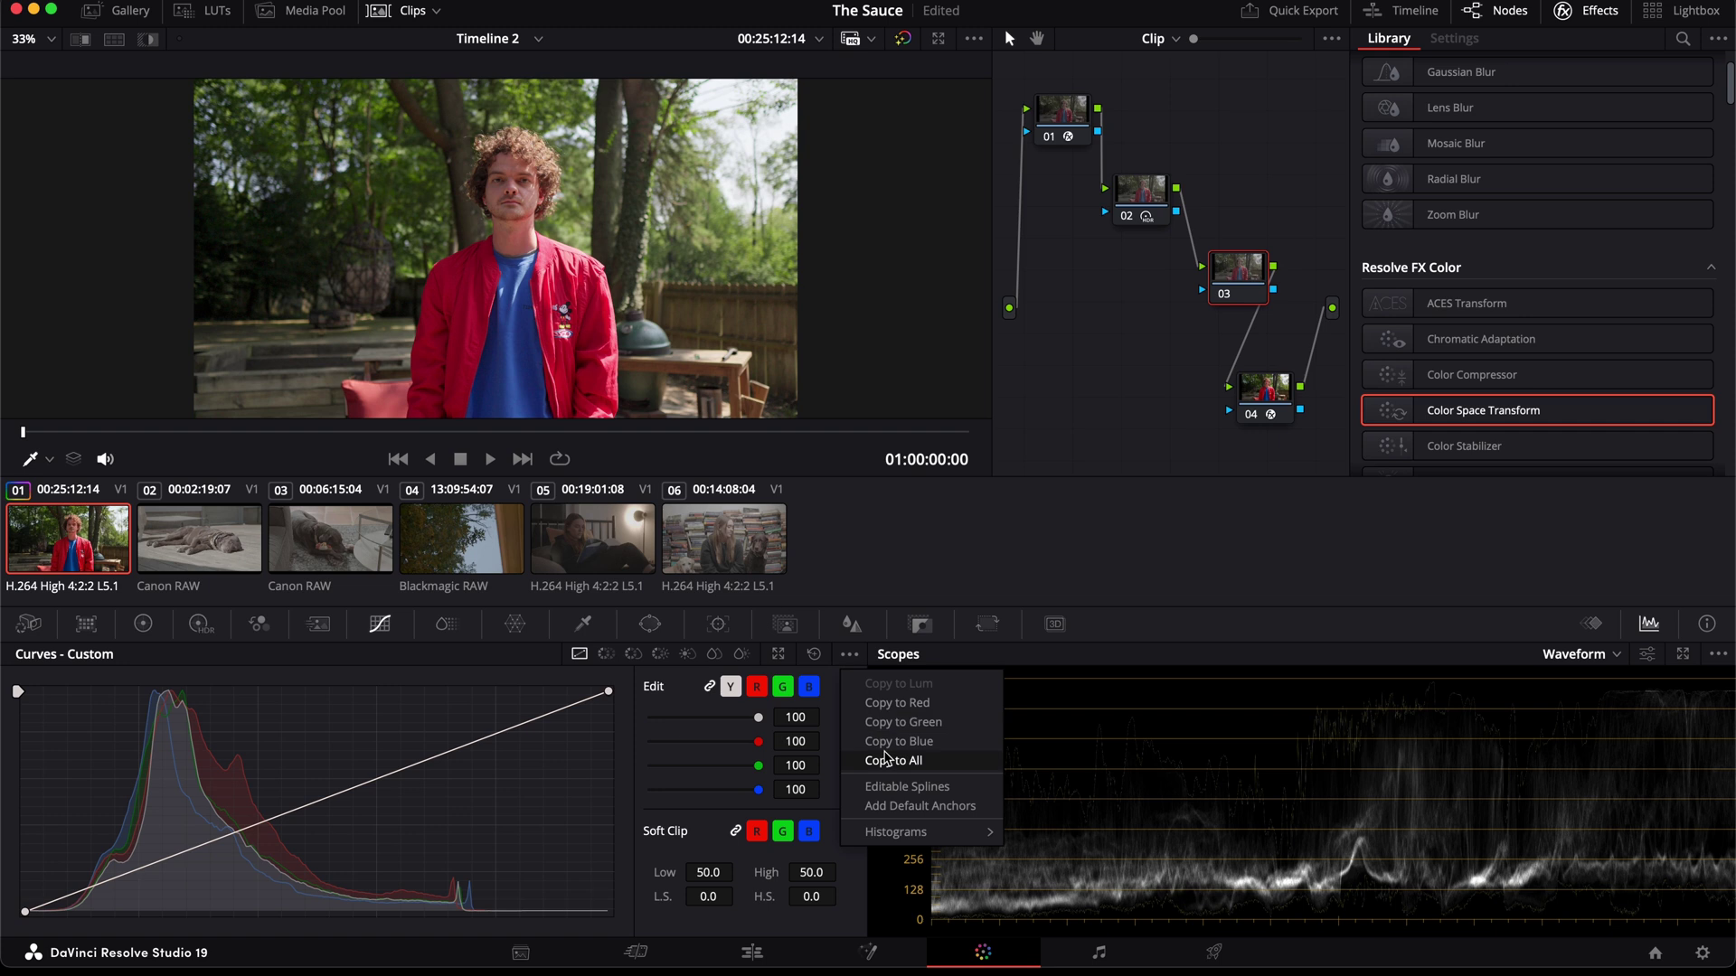
left_click(885, 793)
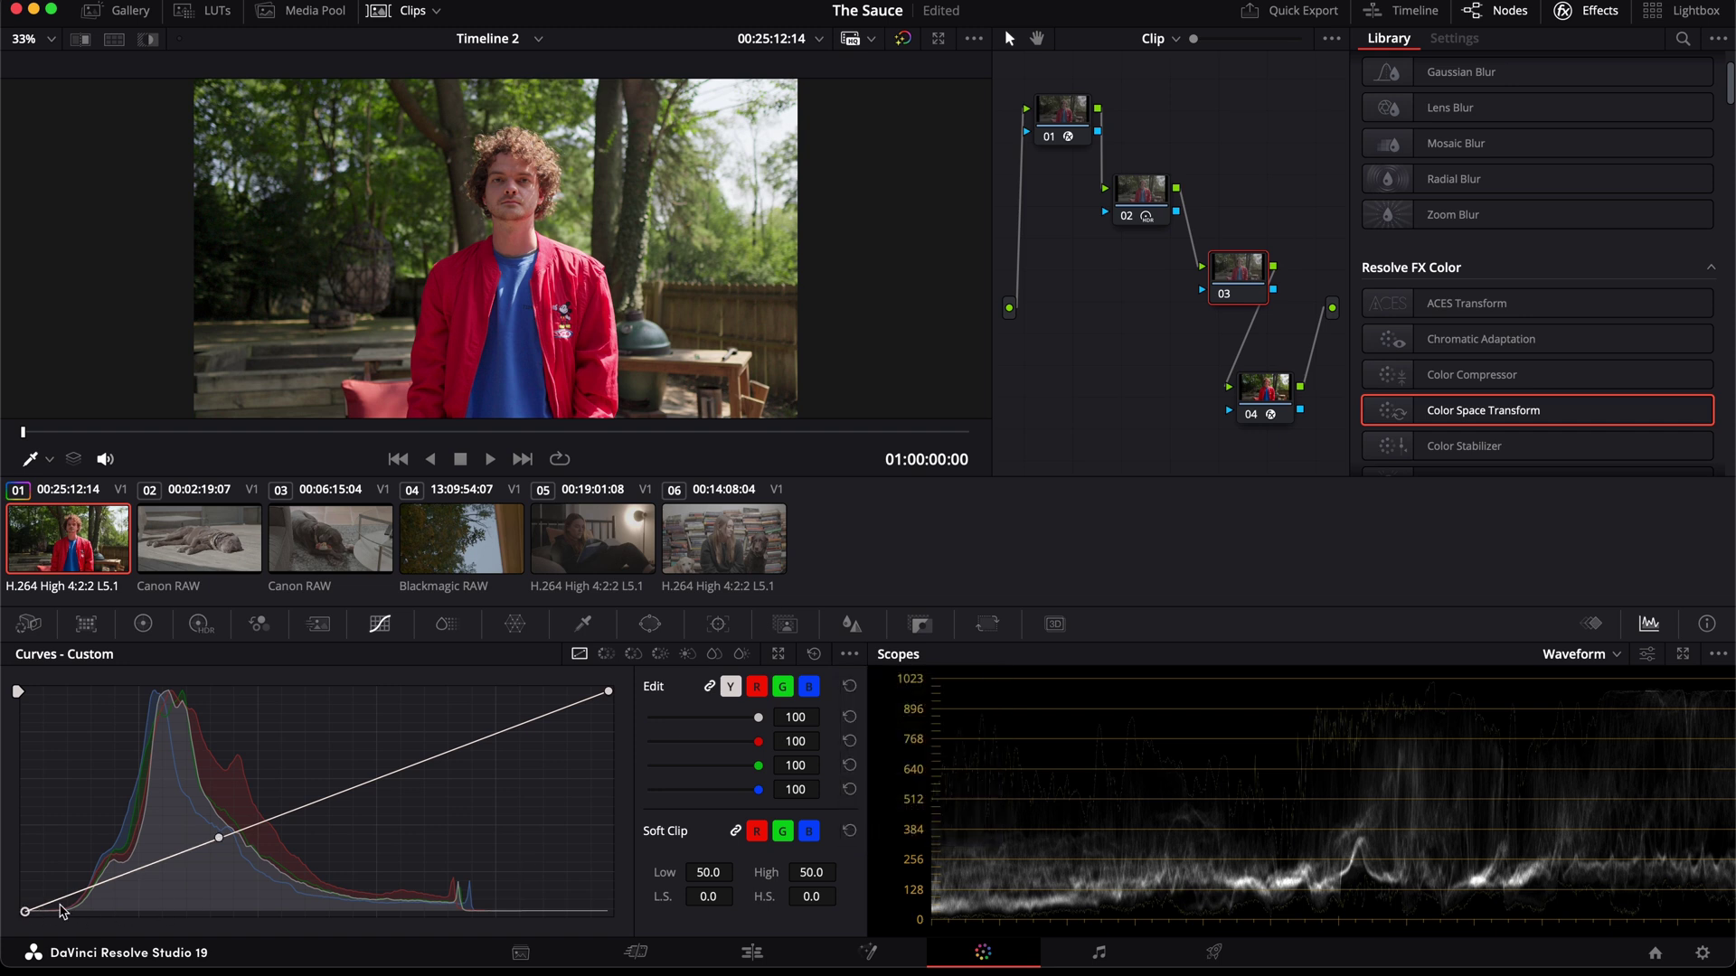
left_click_drag(219, 837, 224, 859)
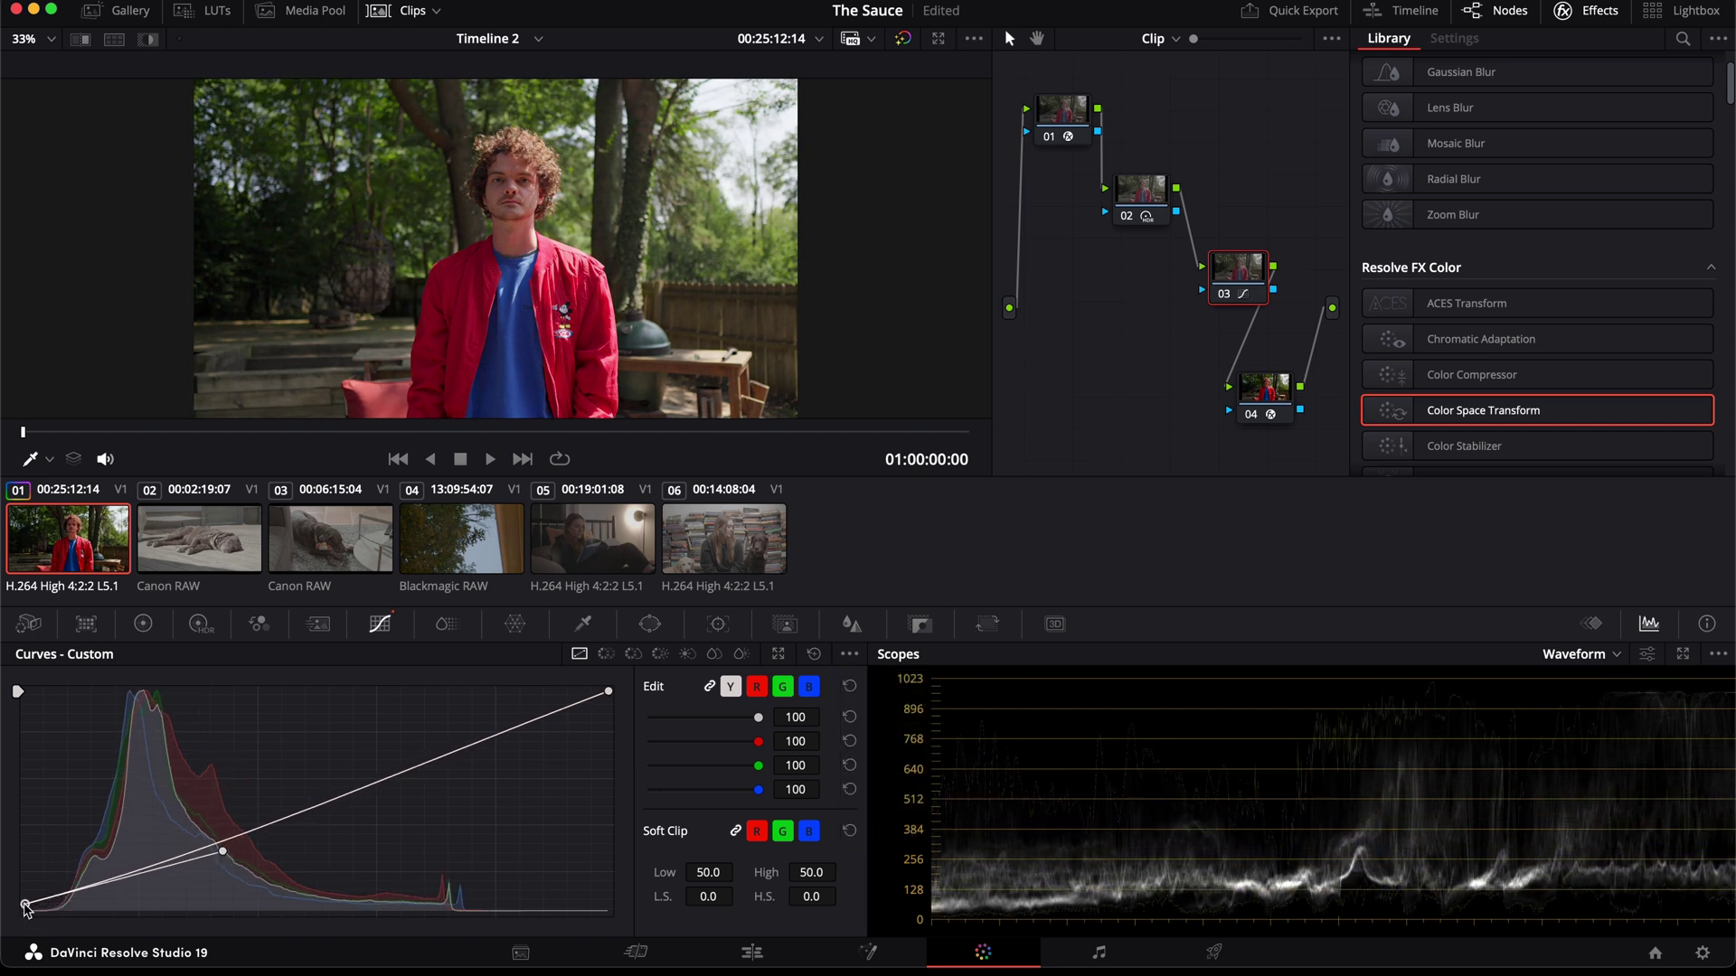
left_click(609, 692)
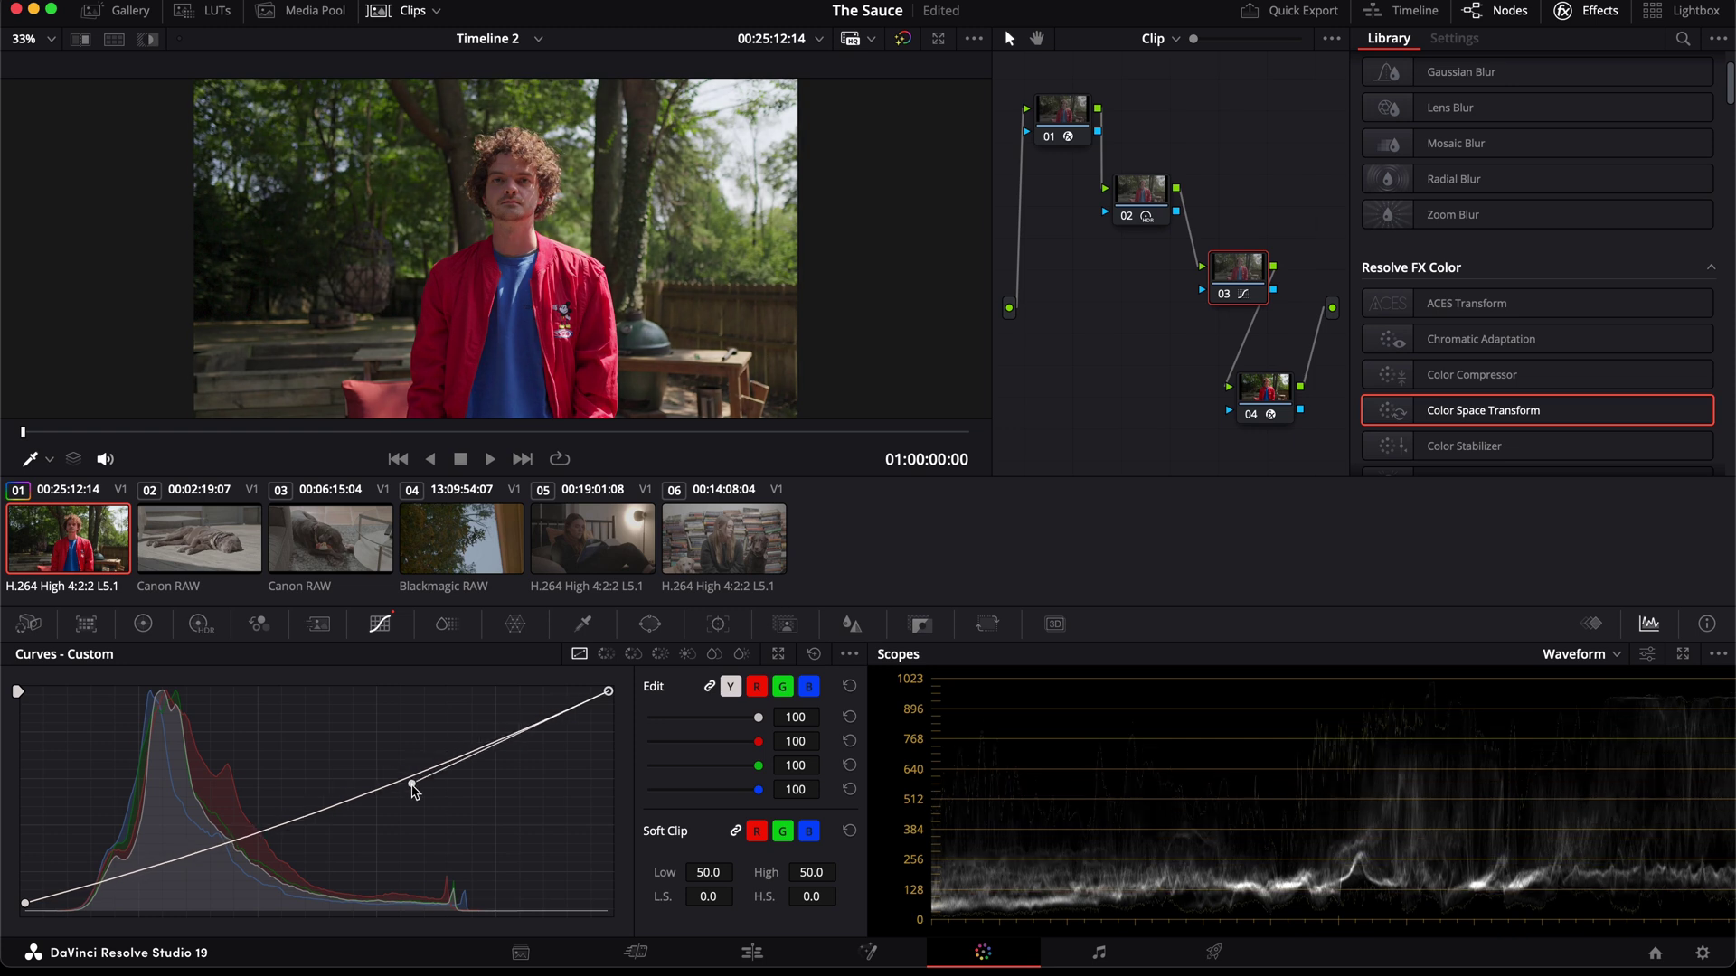
Step: Add a serial node between the curves node and the output transform, and open ColorSlice for it
left_click(1264, 387)
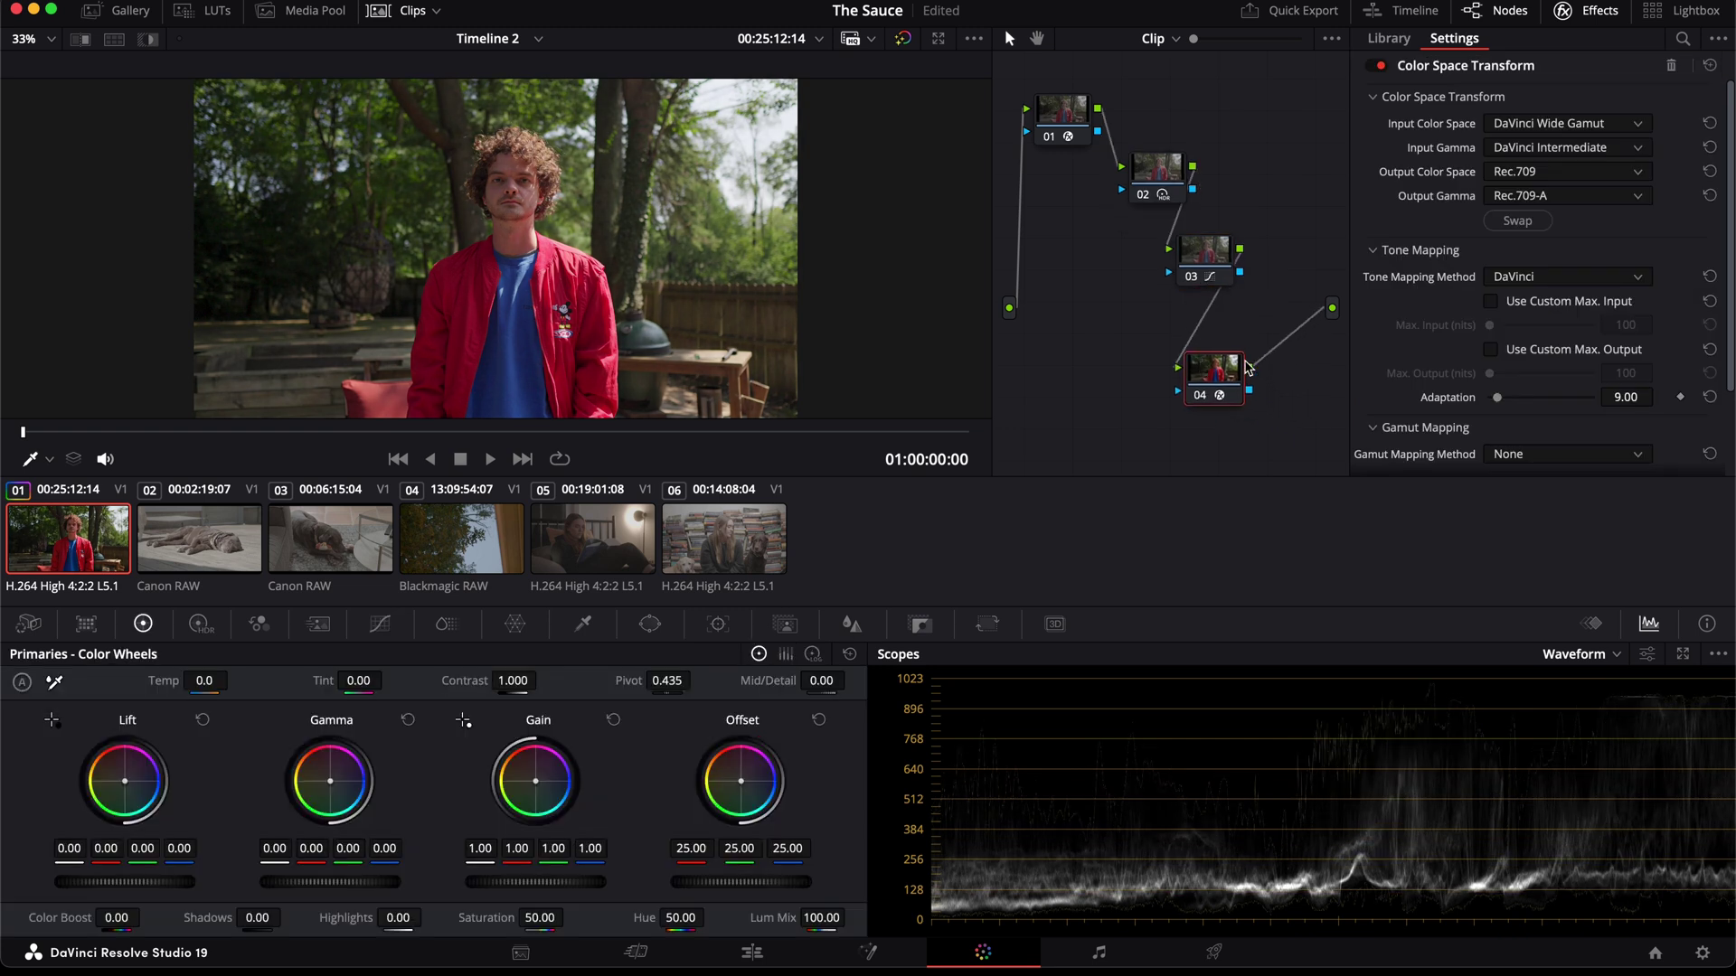
left_click_drag(1213, 369, 1254, 398)
left_click(1213, 253)
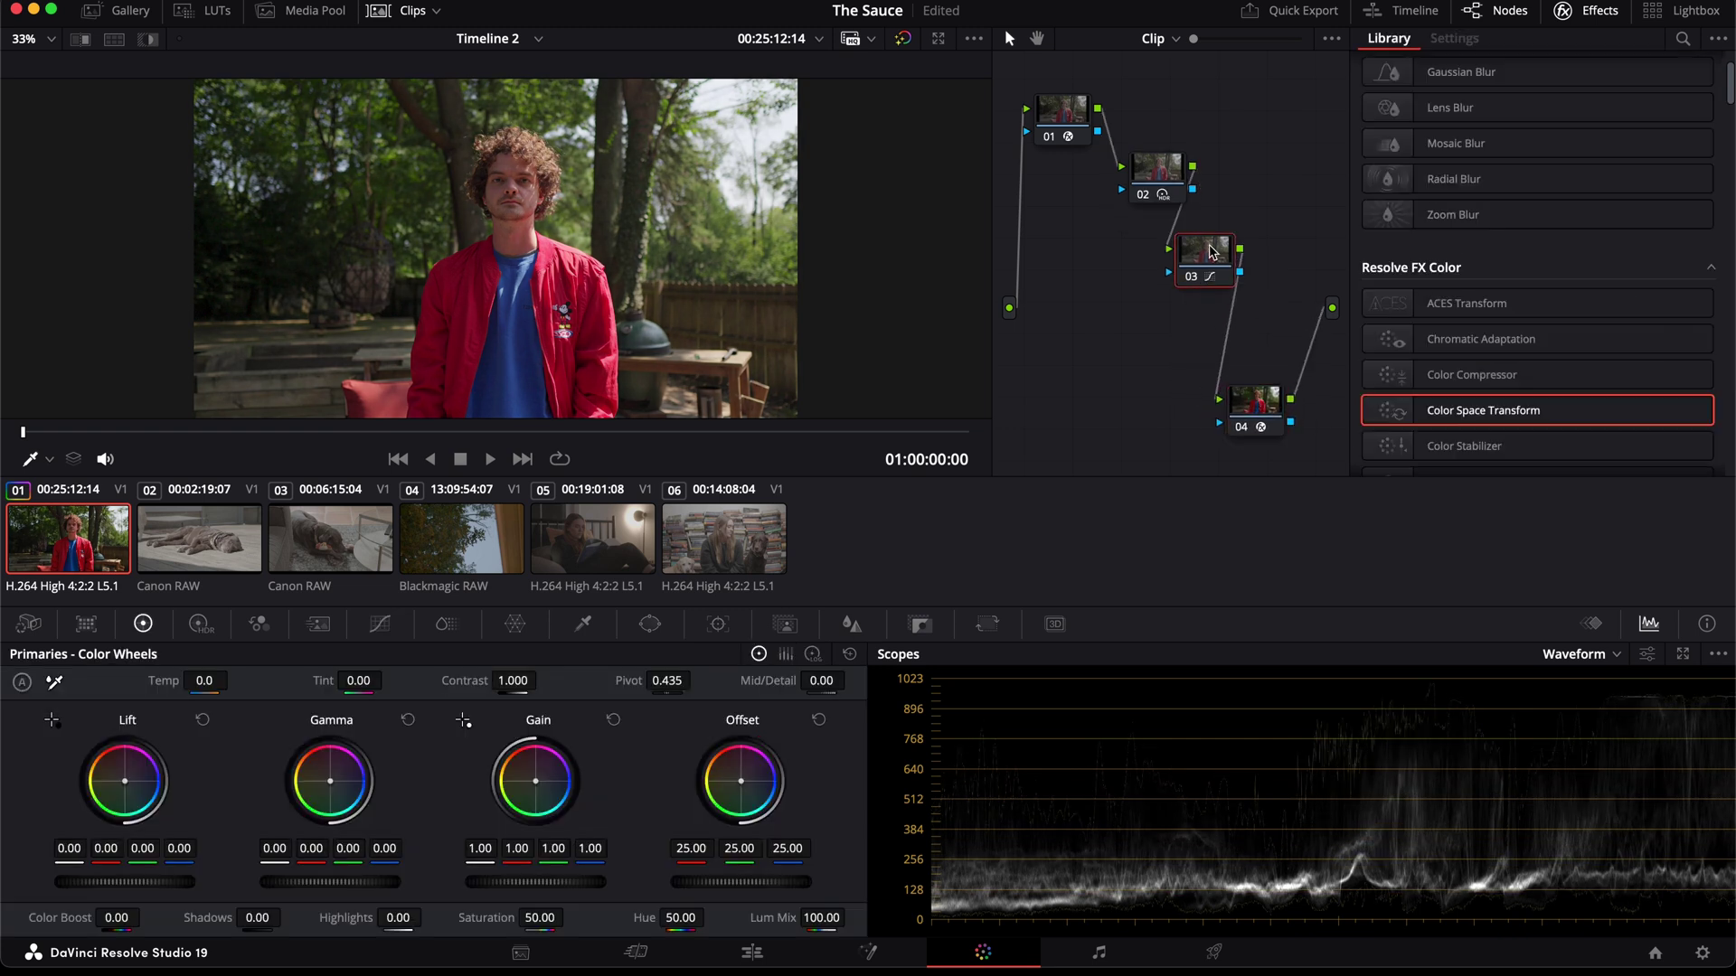
key("alt+s")
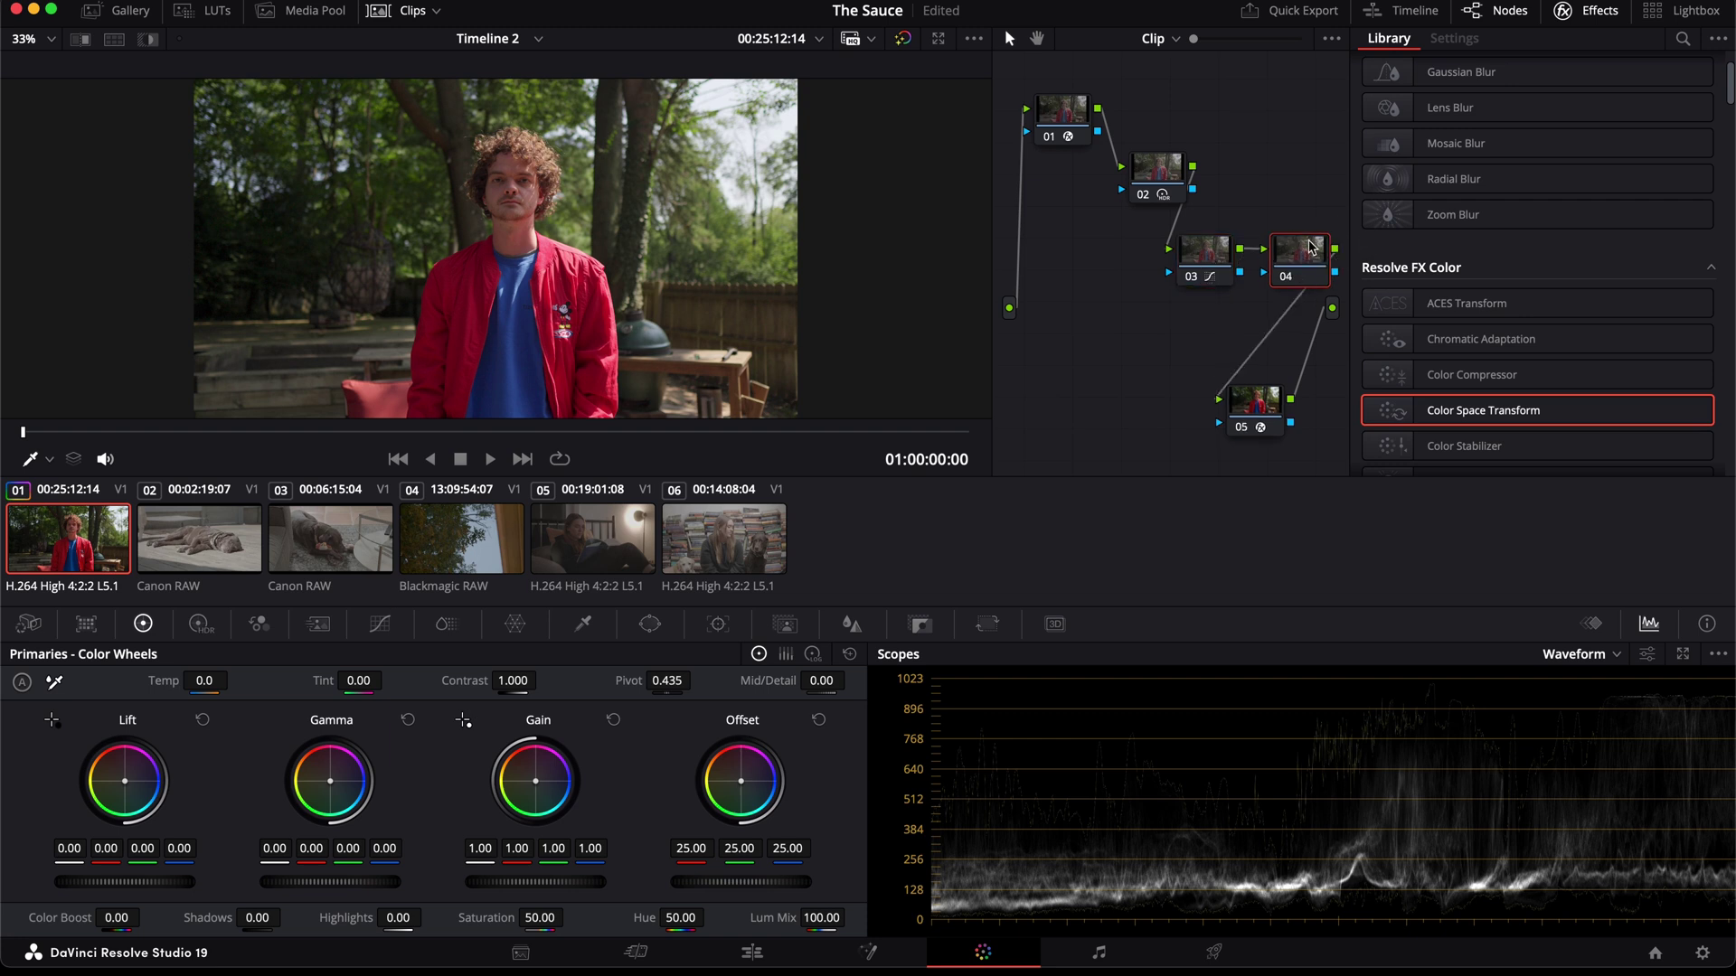
left_click_drag(1309, 246, 1269, 319)
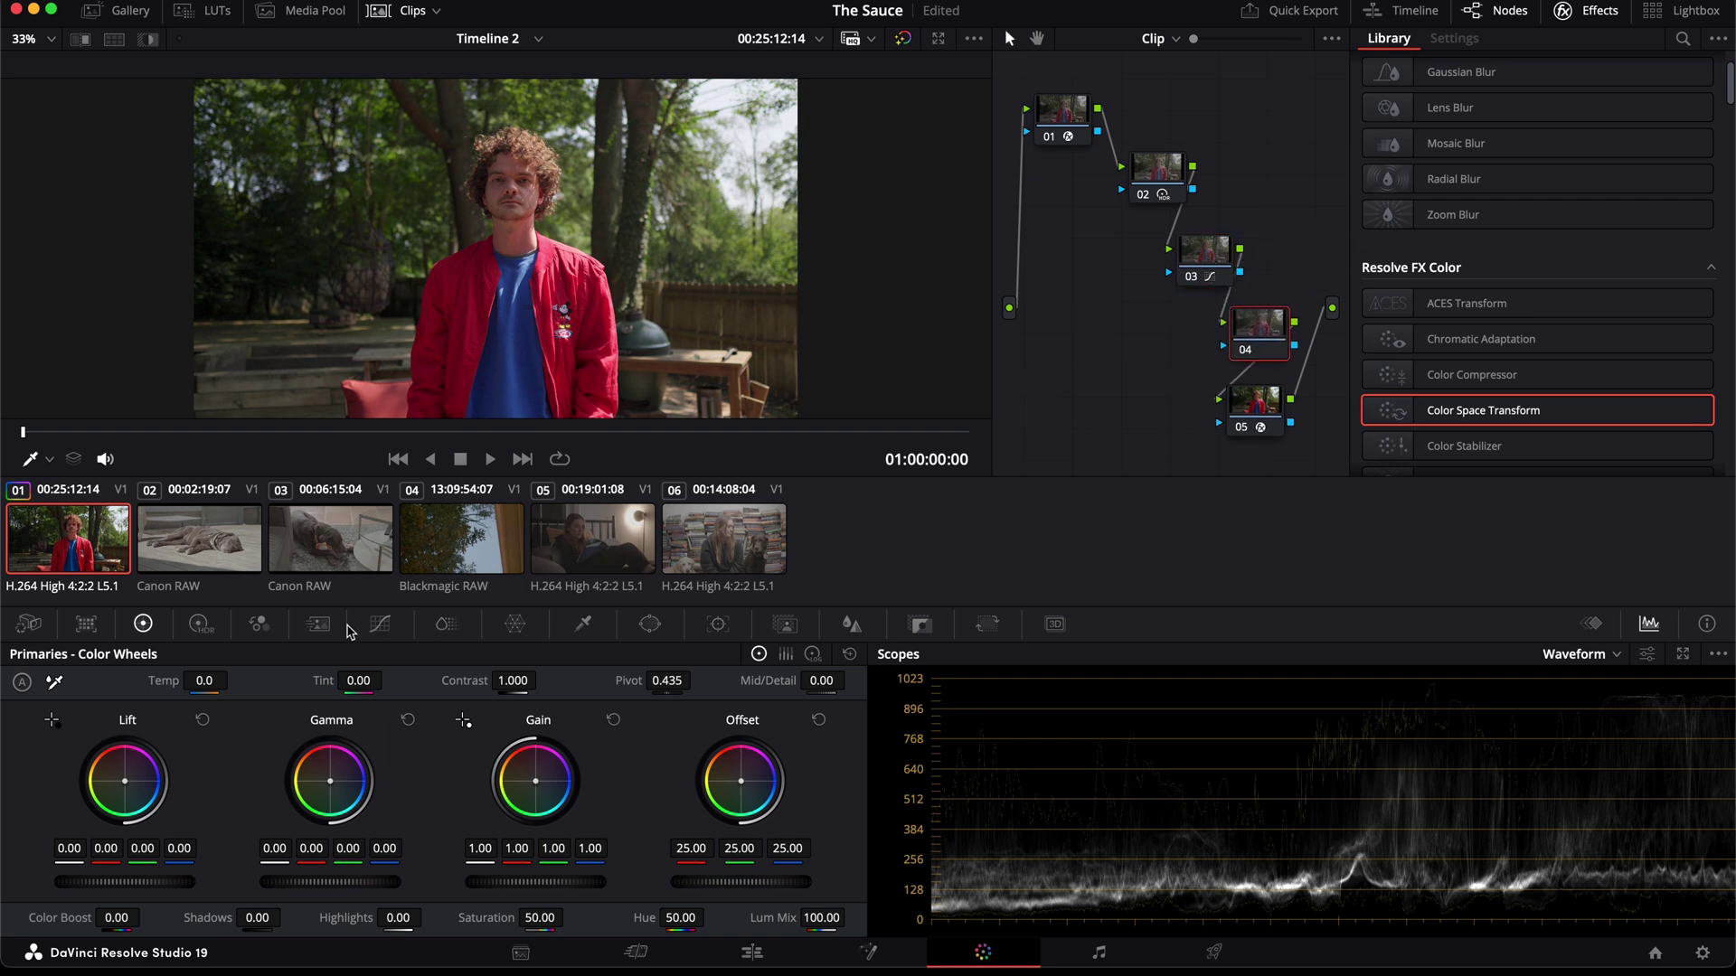
left_click(448, 632)
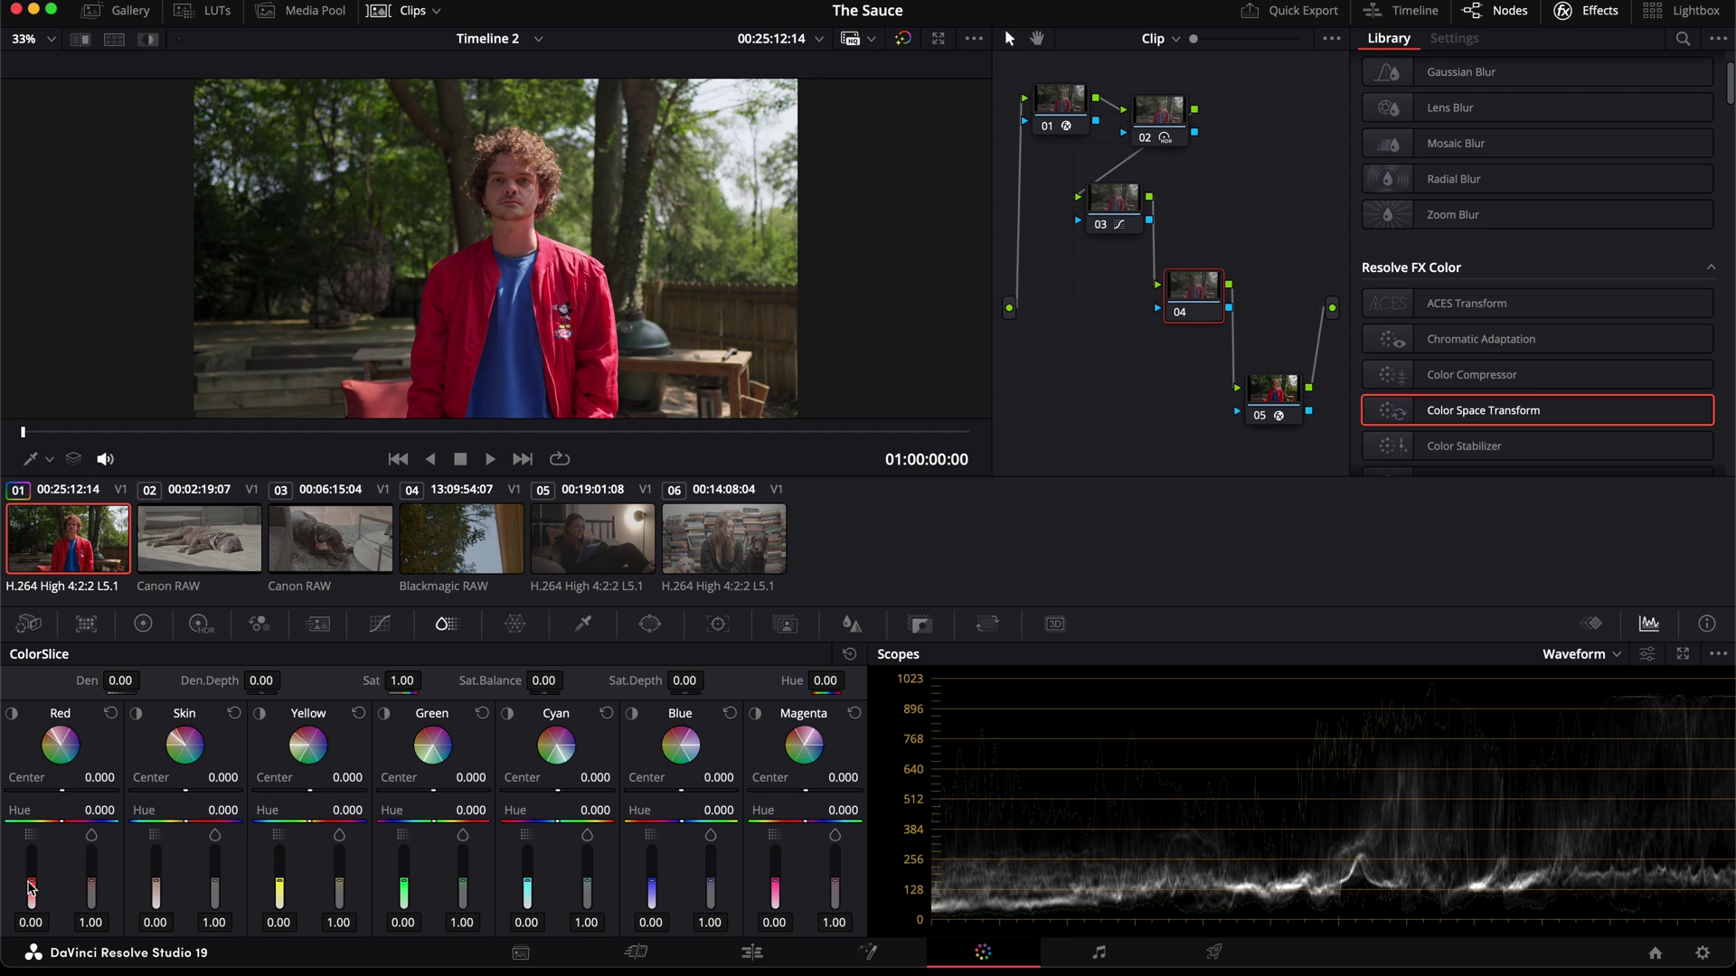
Step: Try raising the Red saturation to 1.38 in ColorSlice while inspecting the jacket, and reset it to 1.00
scroll(742, 160, "up", 5)
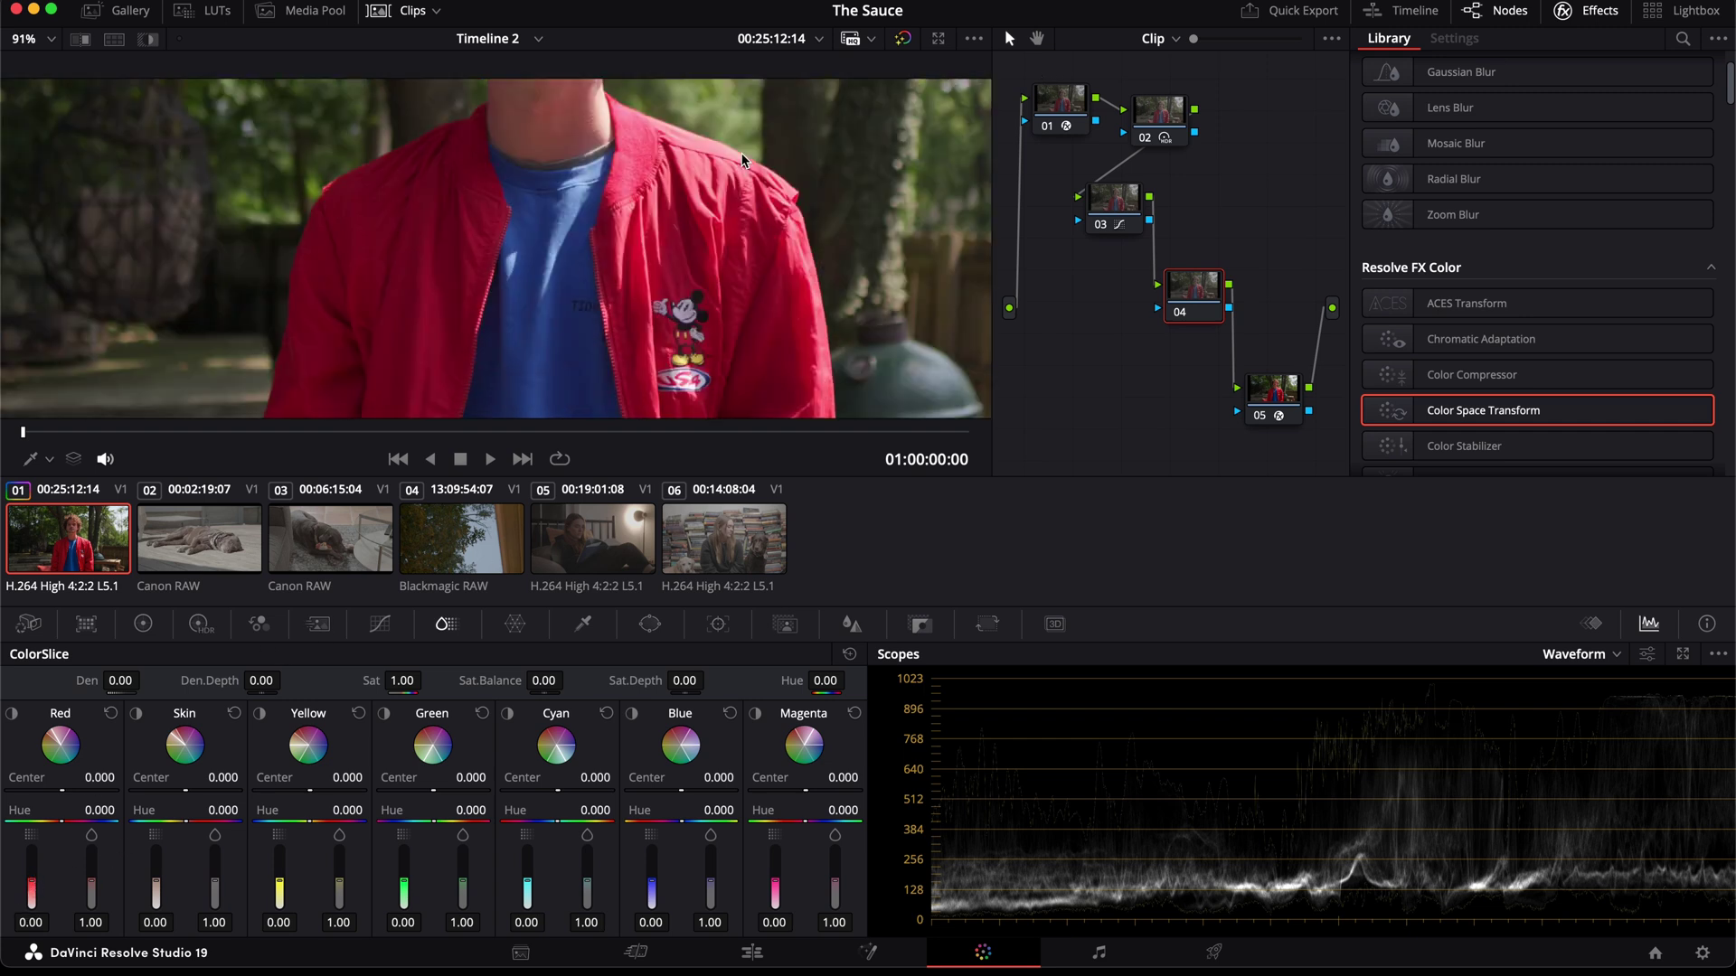
scroll(742, 160, "down", 3)
scroll(741, 154, "up", 3)
mouse_move(91, 881)
left_mouse_down()
mouse_move(91, 866)
mouse_move(91, 908)
mouse_move(91, 871)
left_mouse_up()
mouse_move(713, 868)
left_mouse_down()
mouse_move(714, 886)
mouse_move(713, 870)
left_mouse_up()
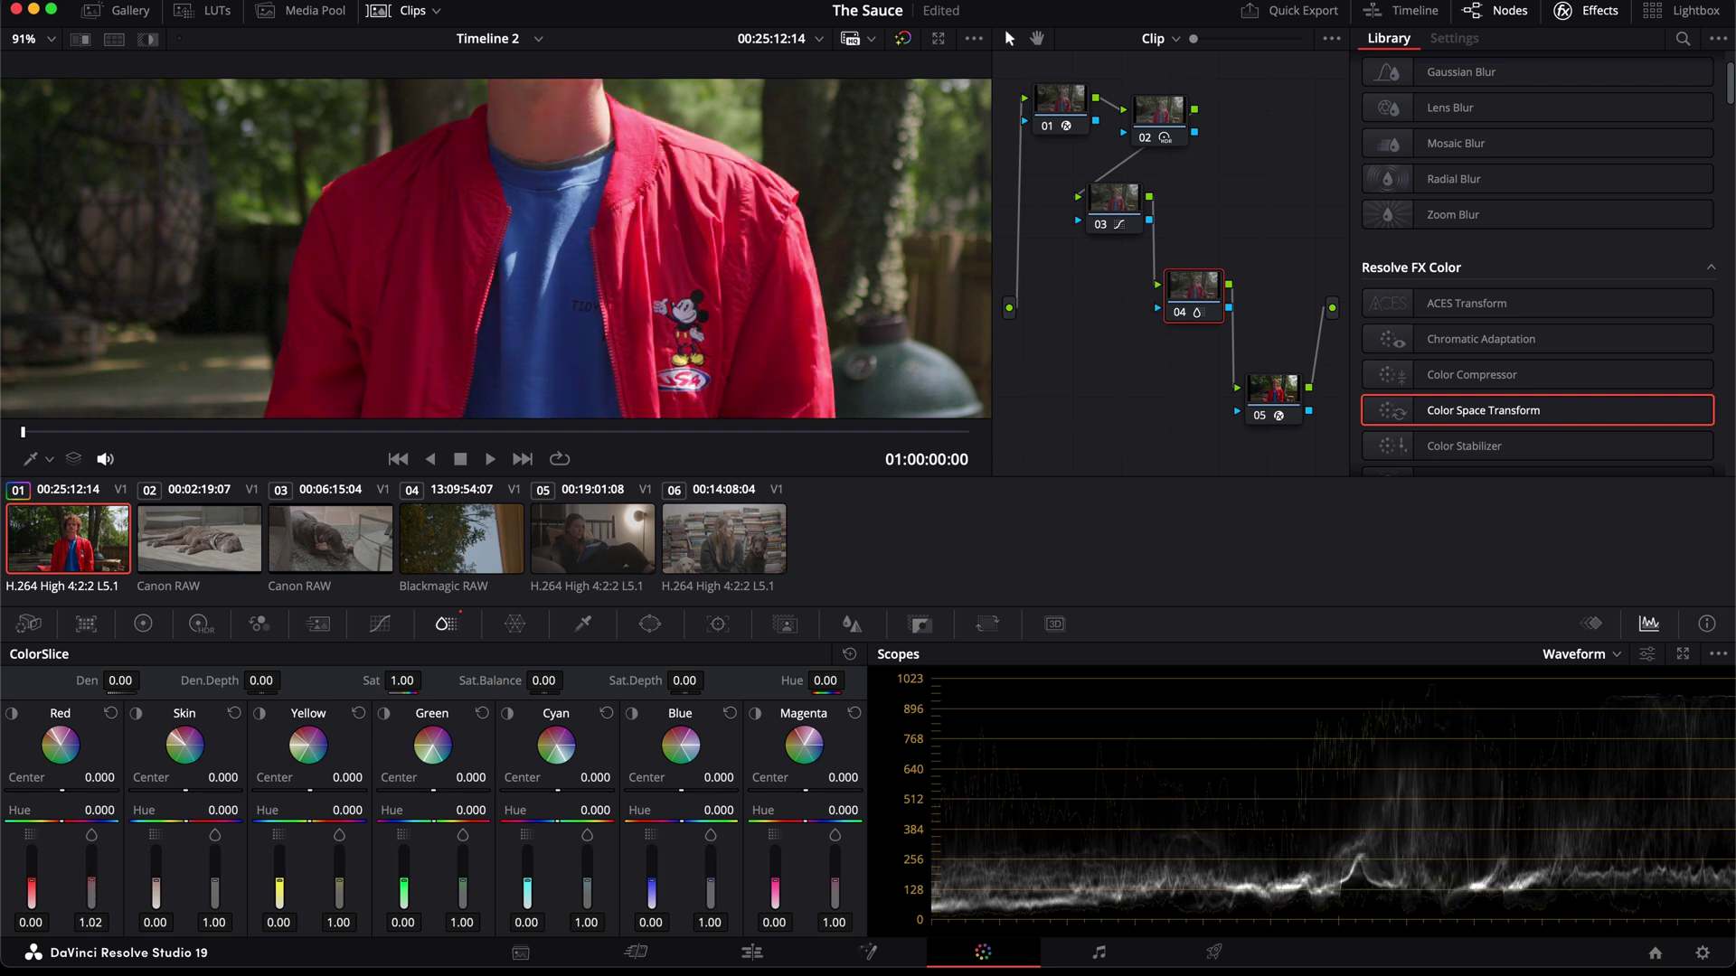
mouse_move(91, 879)
left_mouse_down()
mouse_move(92, 851)
mouse_move(91, 866)
left_mouse_up()
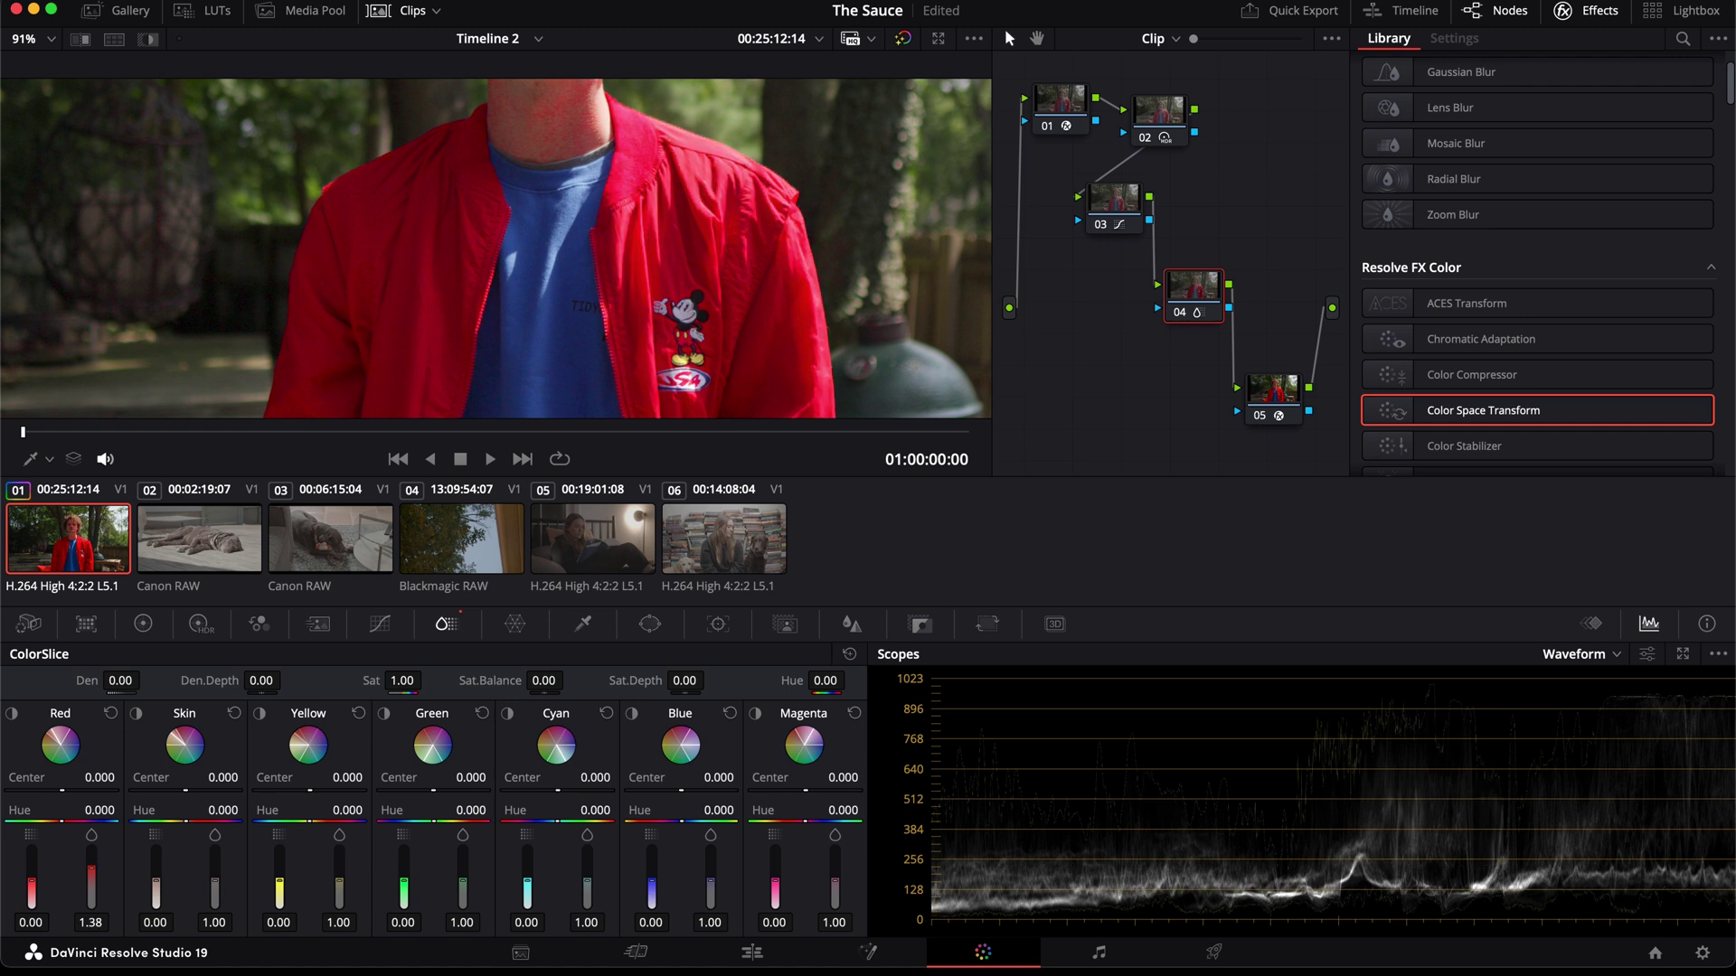
double_click(92, 881)
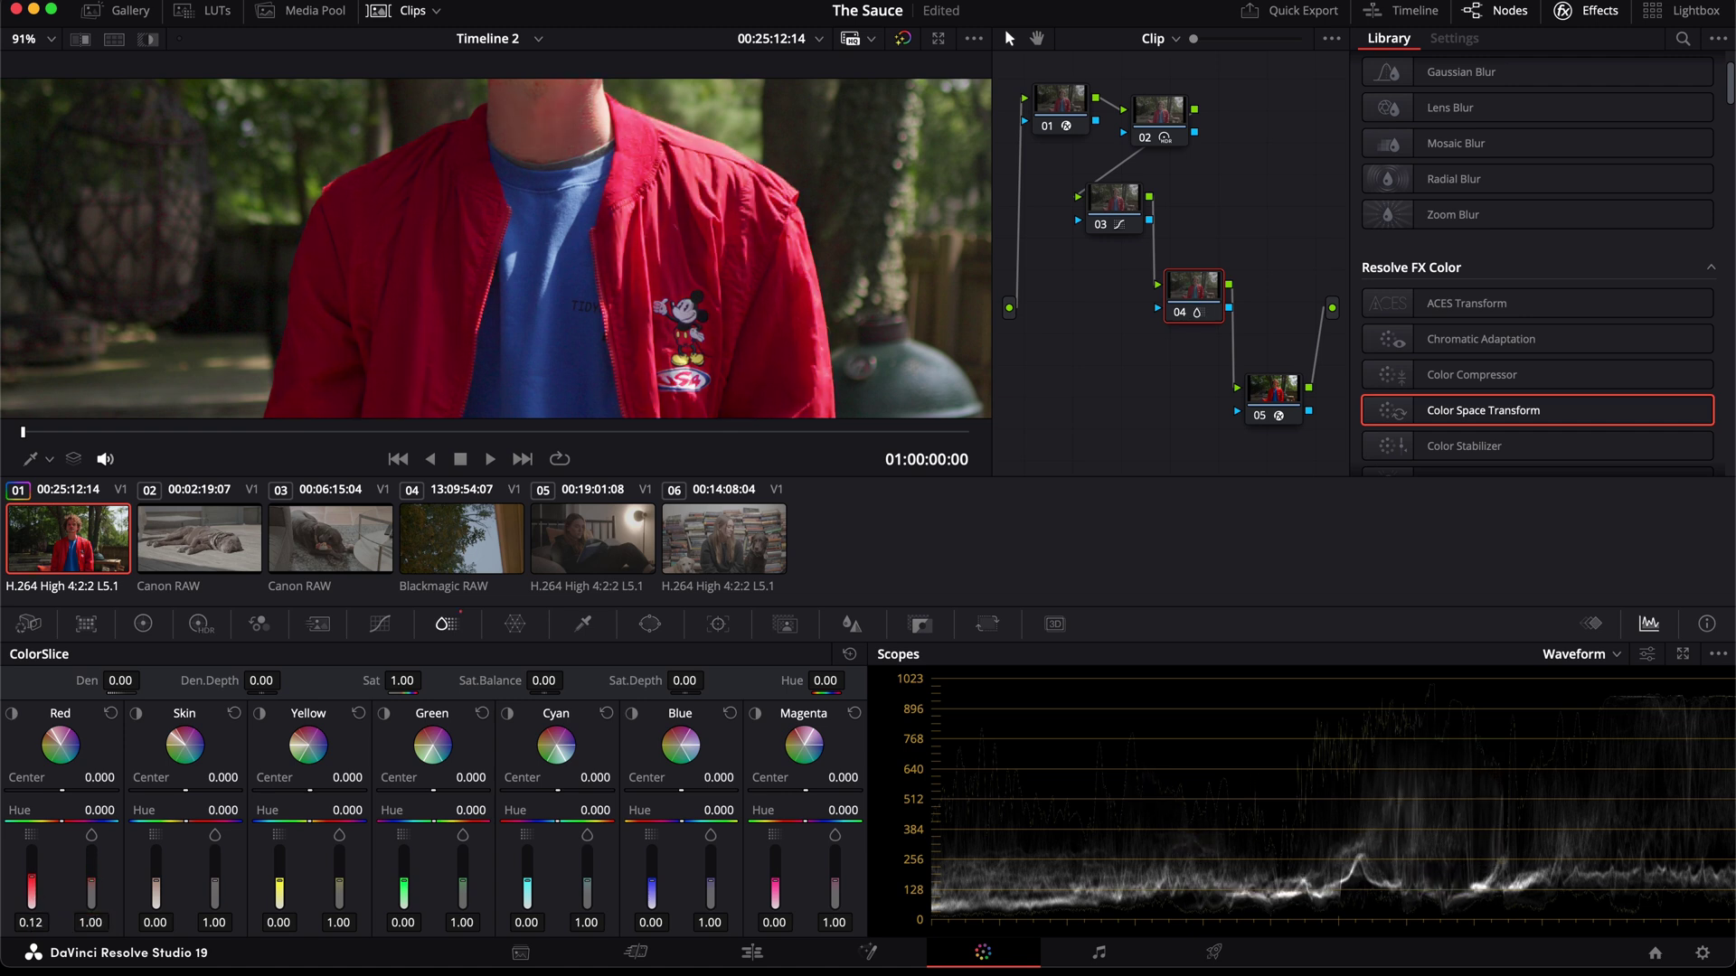
Step: Set ColorSlice densities to Red -0.34, Skin -0.91, Yellow -0.56, Green 0.58, Cyan -0.45, Blue -0.64, and saturations to Red 0.82, Skin 0.97, Yellow 0.77, Magenta 0.58
mouse_move(31, 877)
left_mouse_down()
mouse_move(31, 849)
mouse_move(32, 895)
left_mouse_up()
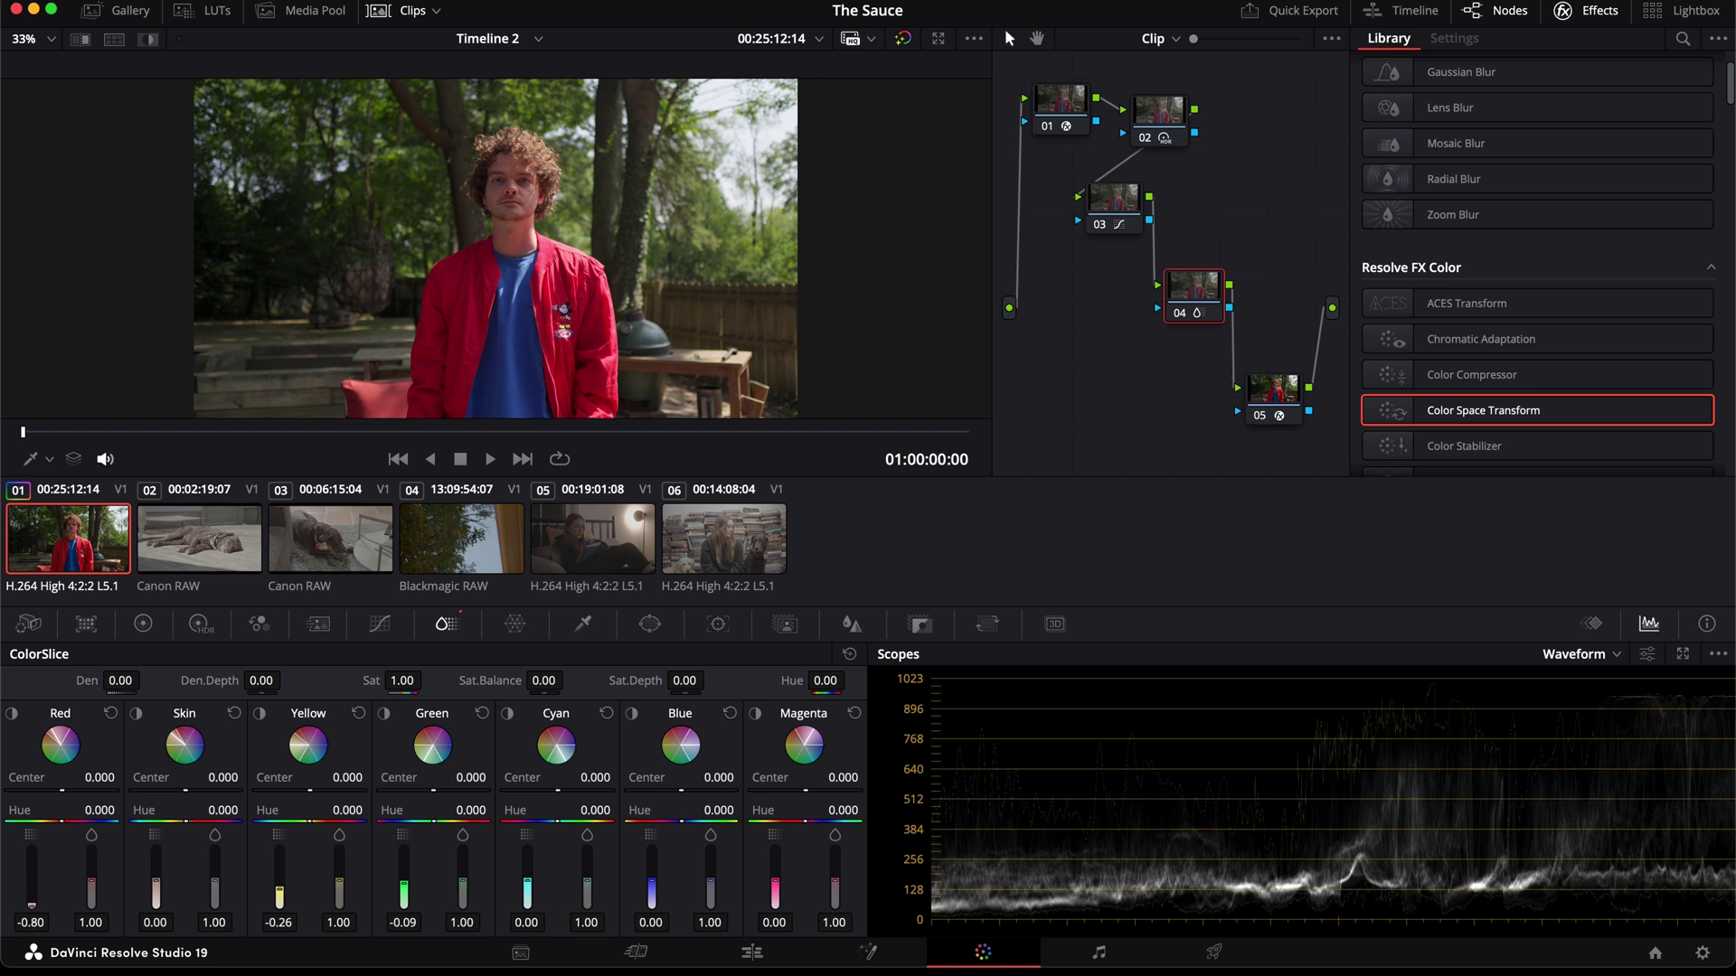
left_click_drag(30, 878, 214, 882)
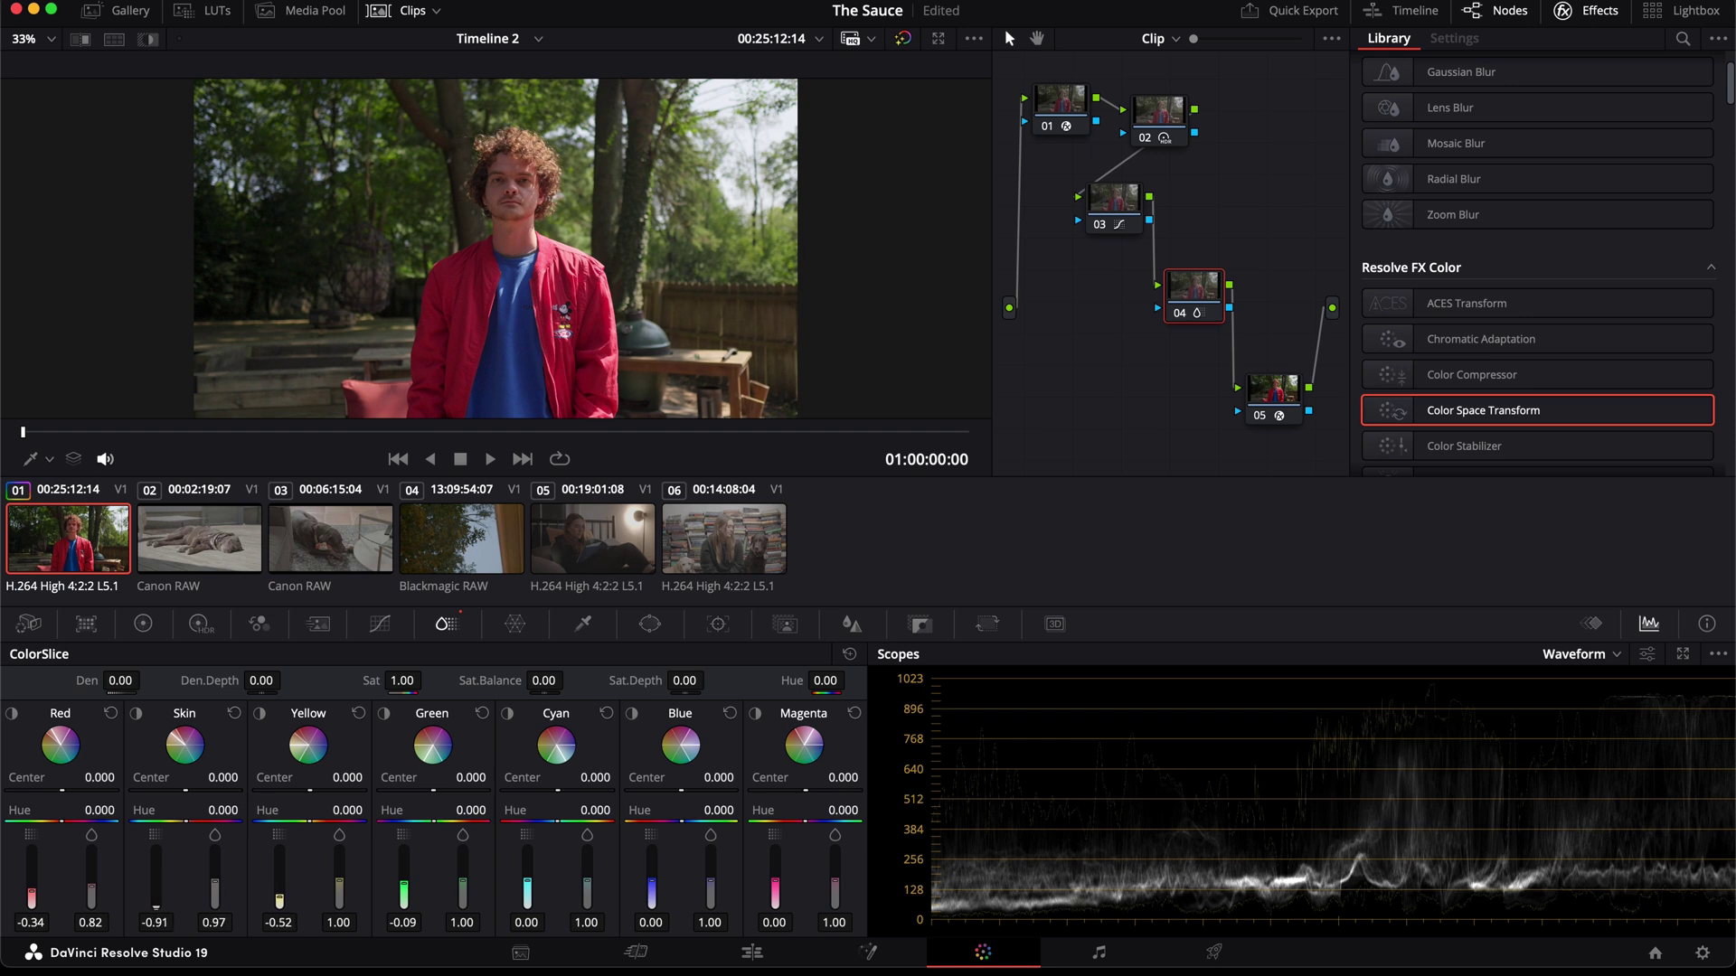
left_click_drag(403, 886, 403, 879)
left_click_drag(527, 877, 527, 895)
left_click_drag(650, 882, 651, 900)
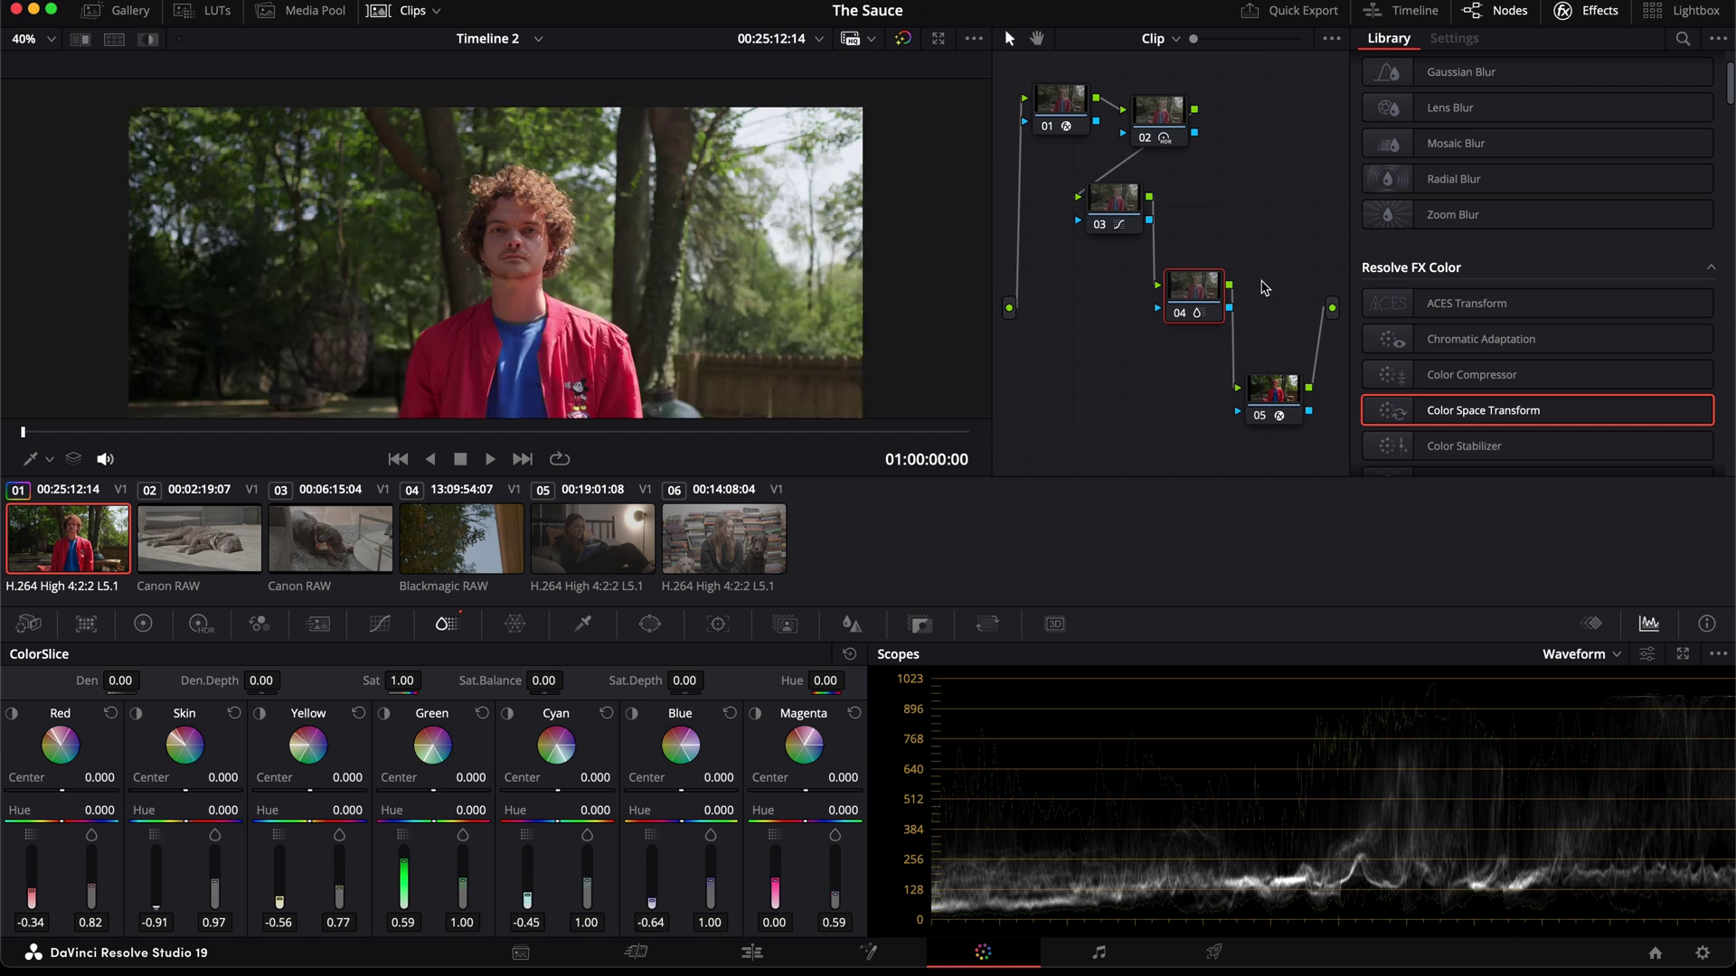
Step: Compare the image with the ColorSlice node disabled and enabled, including a closer view of the face
key("ctrl+d")
key("ctrl+d")
key("ctrl+d")
key("ctrl+d")
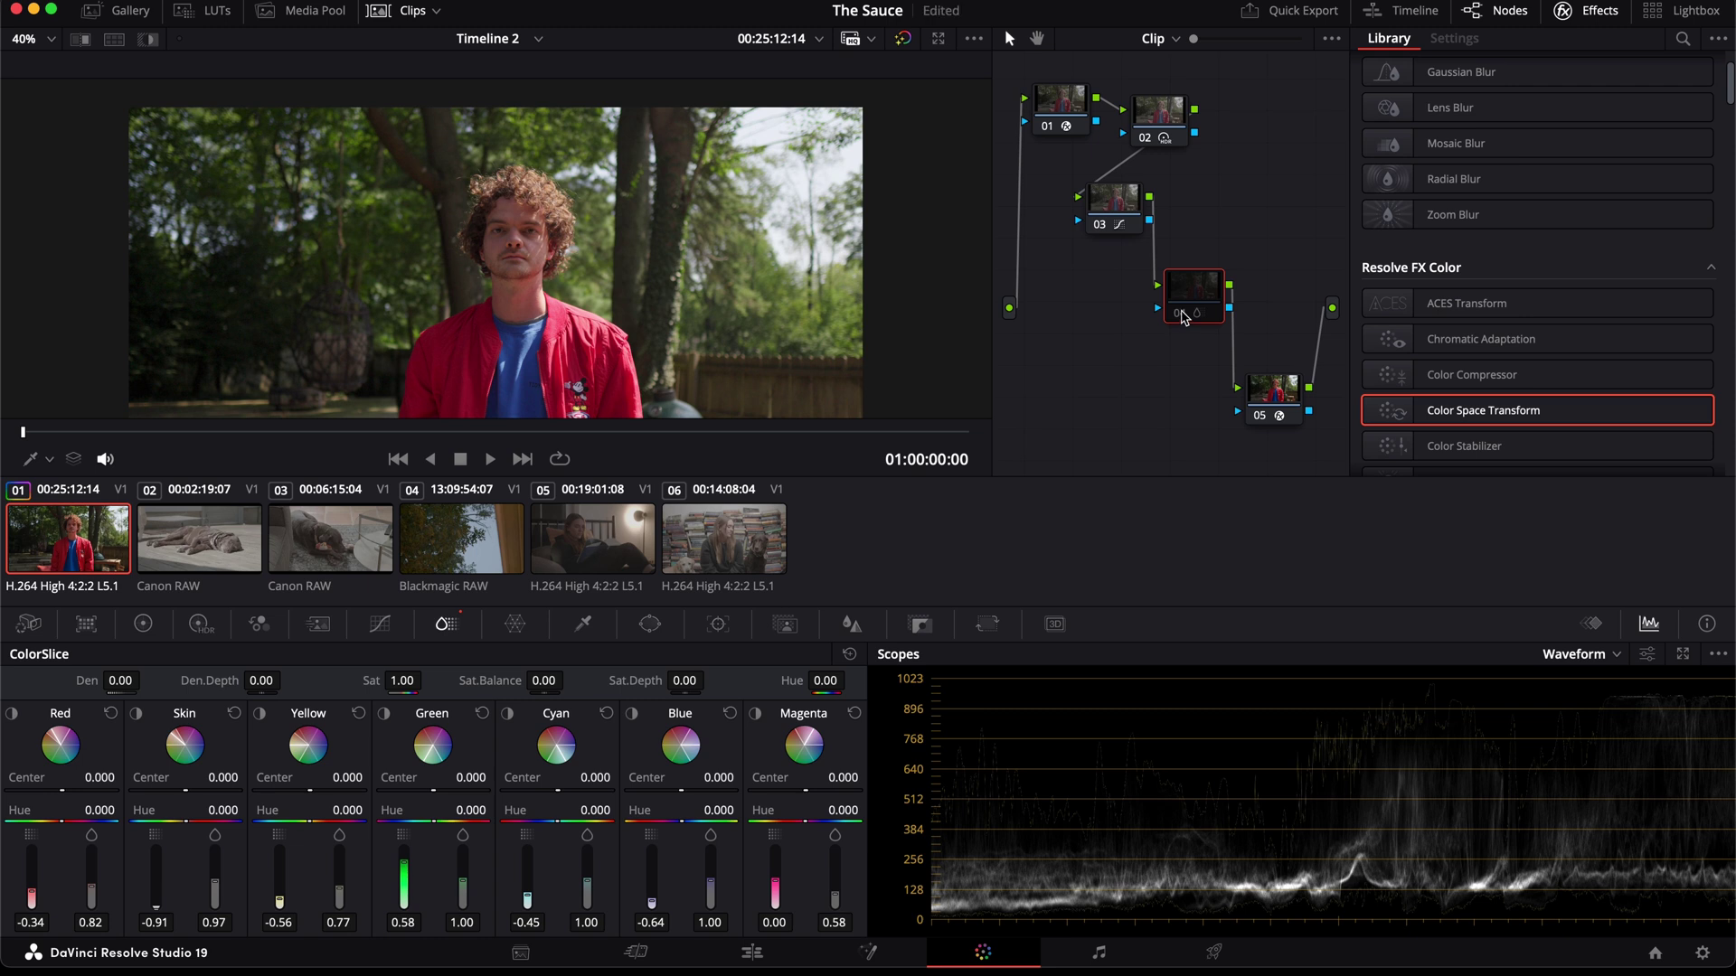
scroll(814, 336, "up", 3)
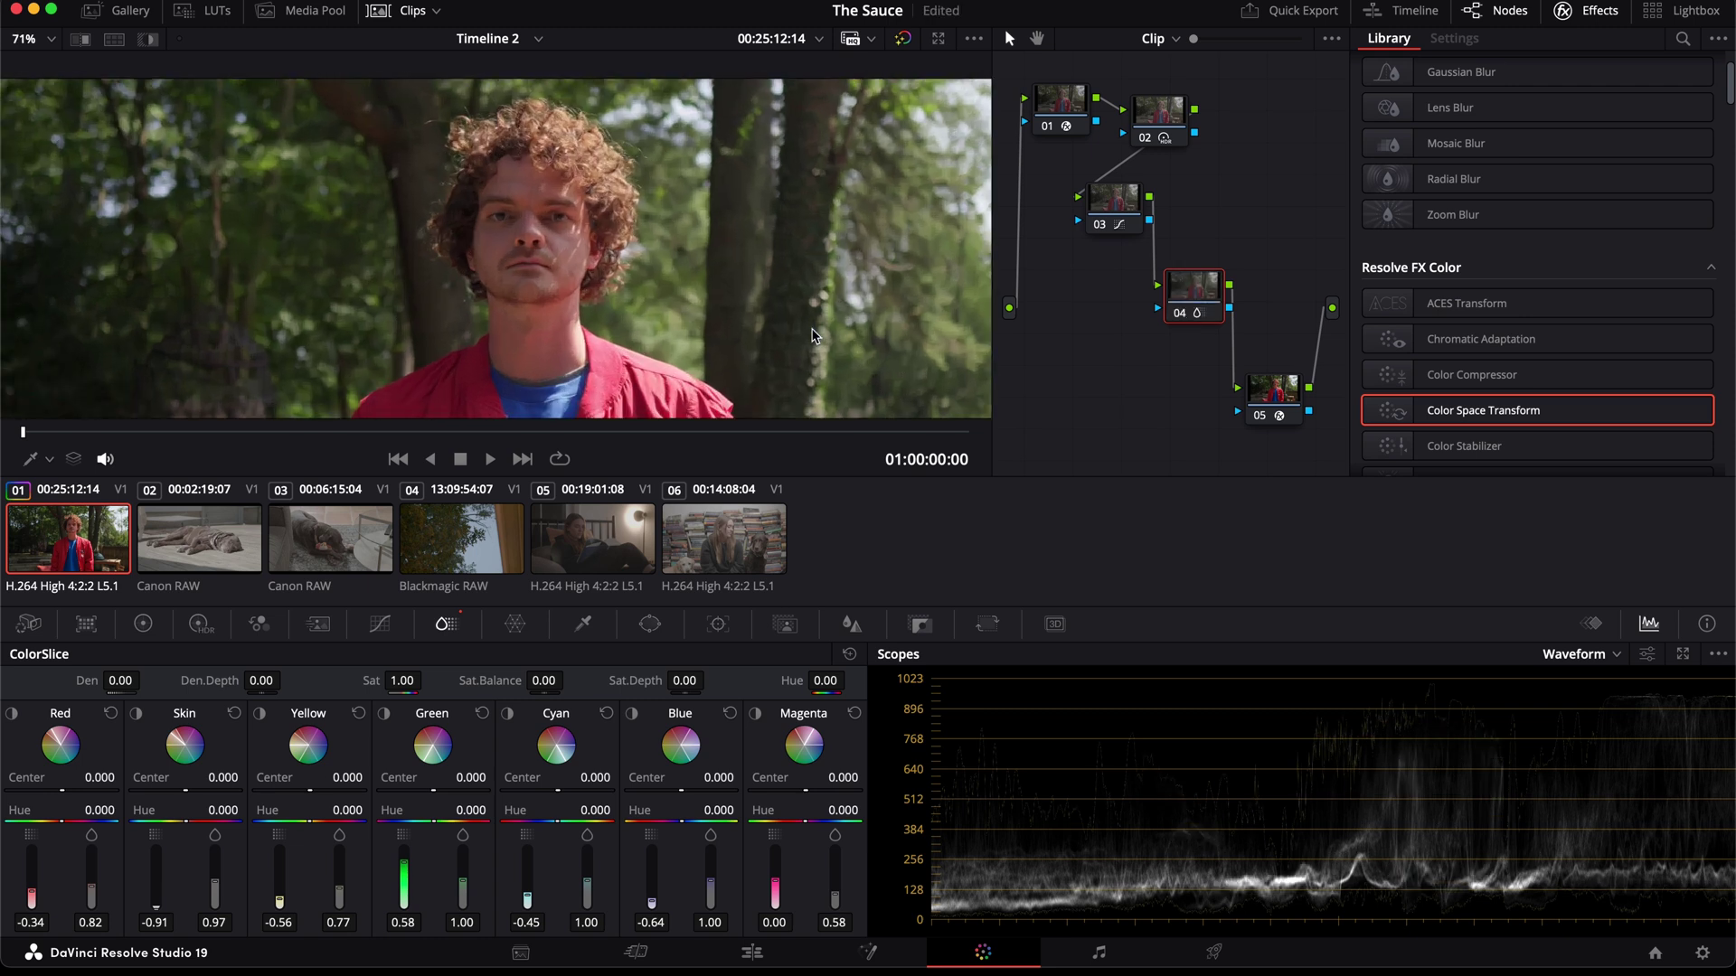
left_click(1177, 313)
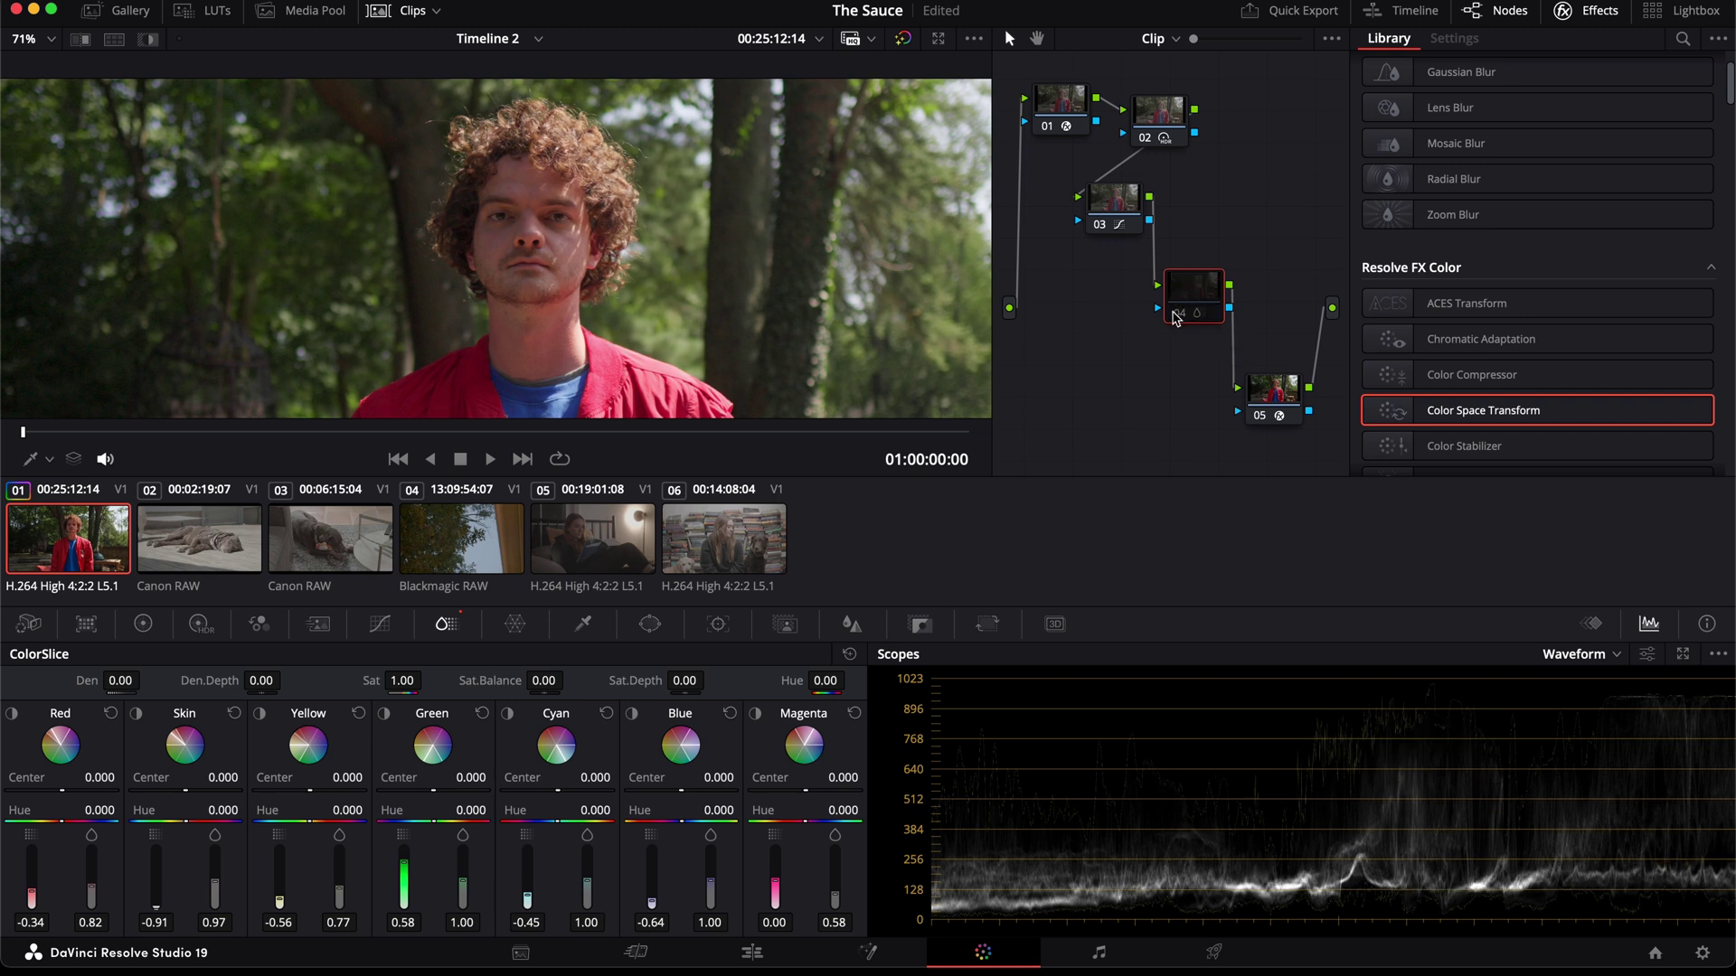
left_click(1177, 314)
left_click(1177, 314)
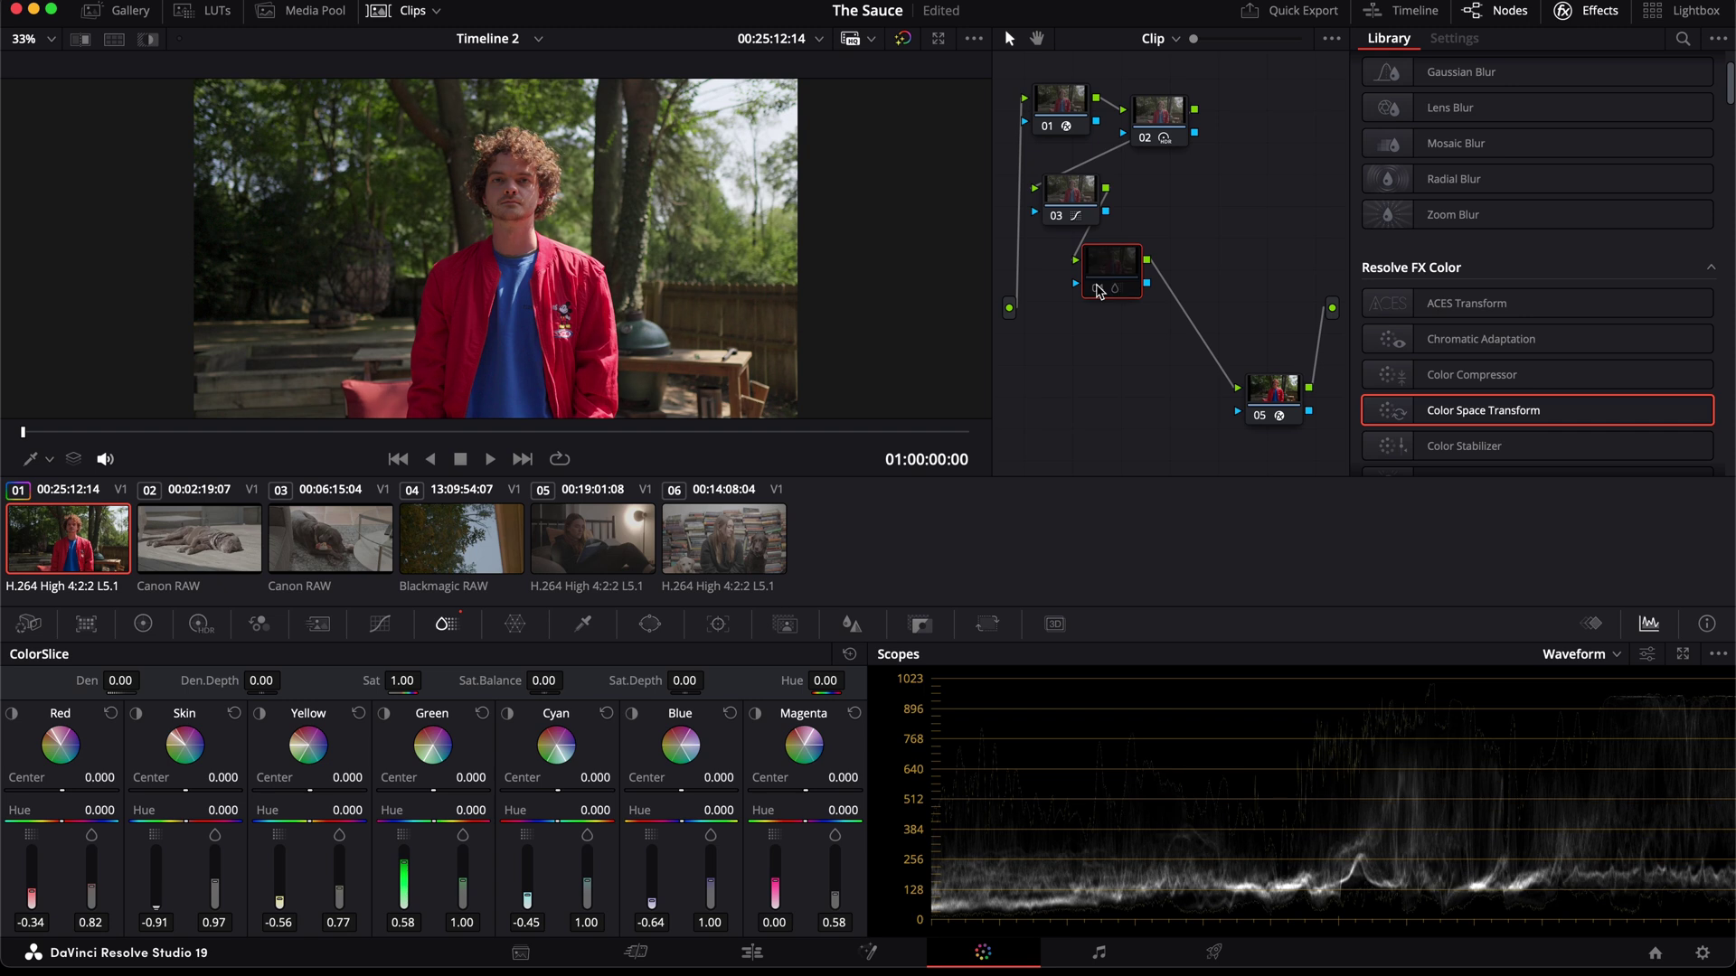
key("ctrl+d")
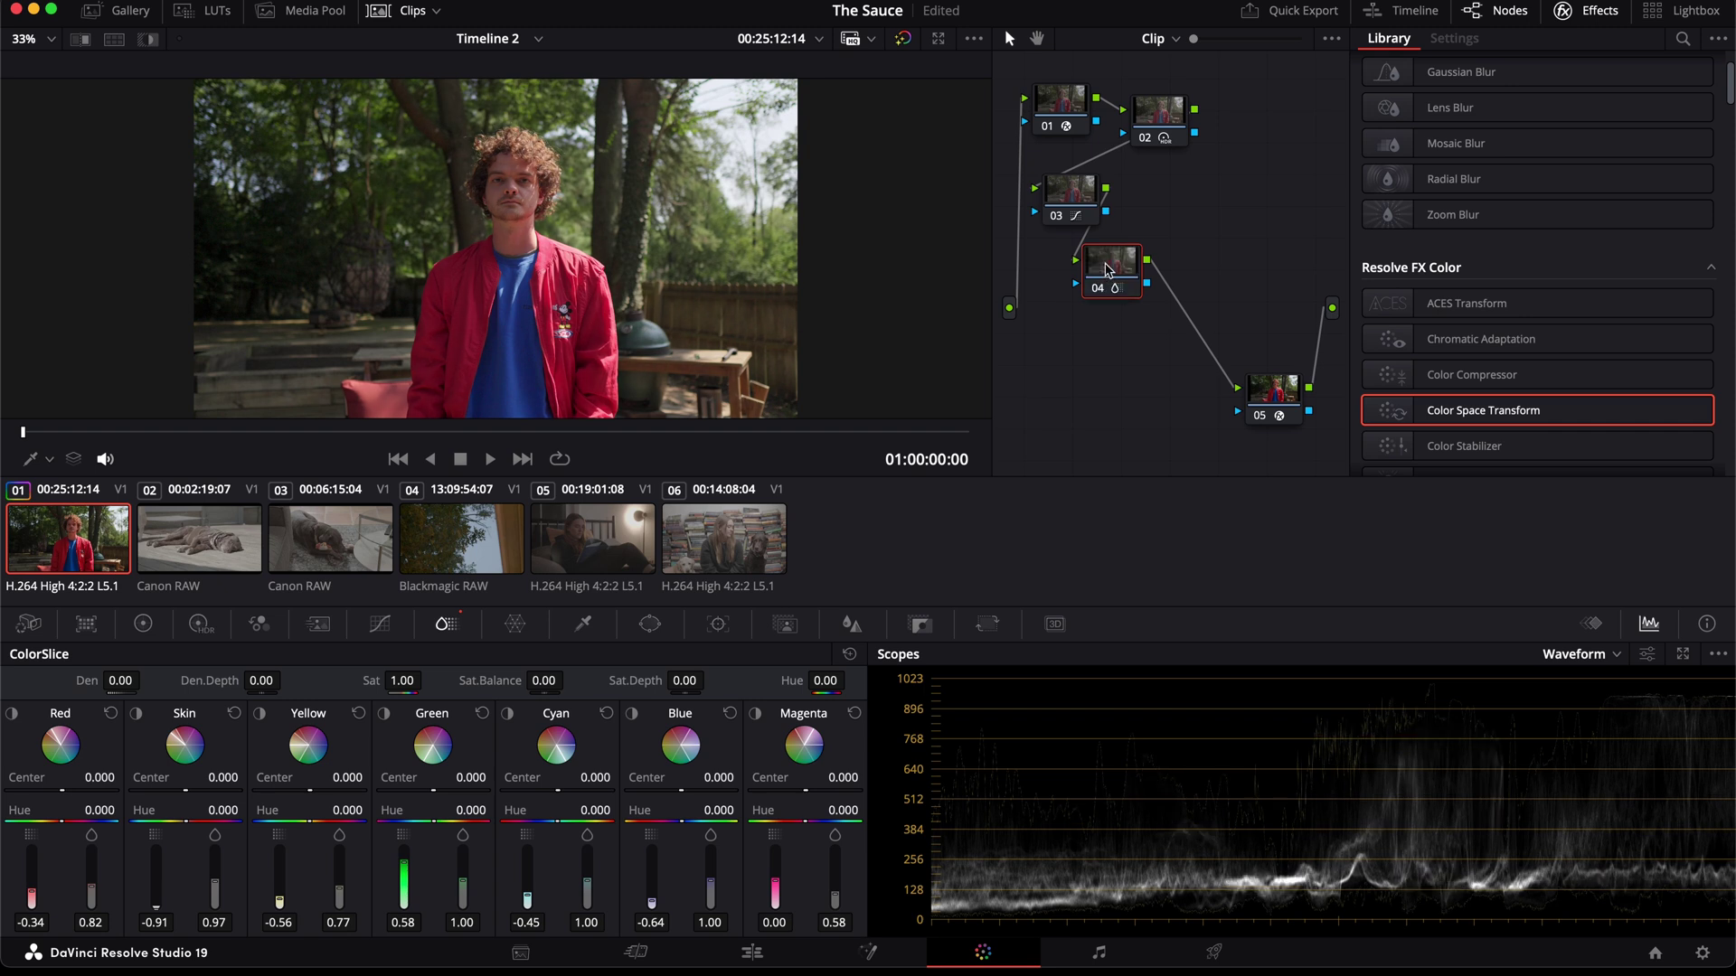
Step: Add a serial node after the ColorSlice node with the Film Look Creator effect, and check its input color space override options
key("alt+s")
left_click_drag(1200, 276, 1209, 276)
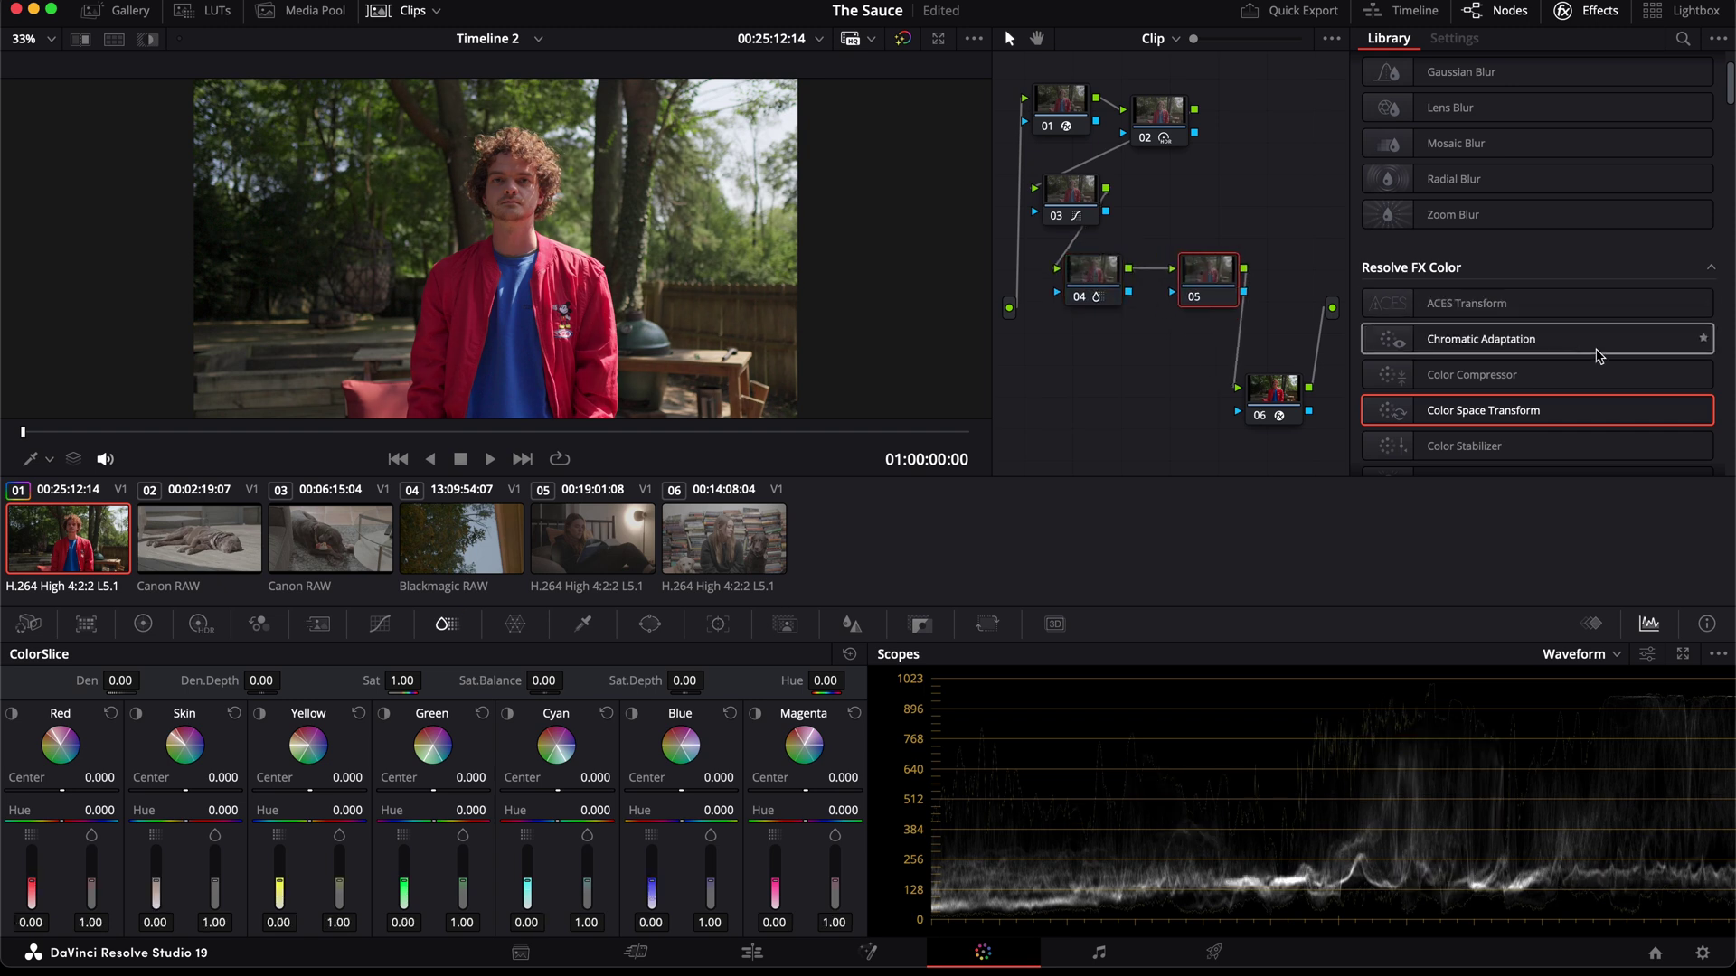
scroll(1546, 252, "down", 5)
left_click_drag(1483, 254, 1187, 273)
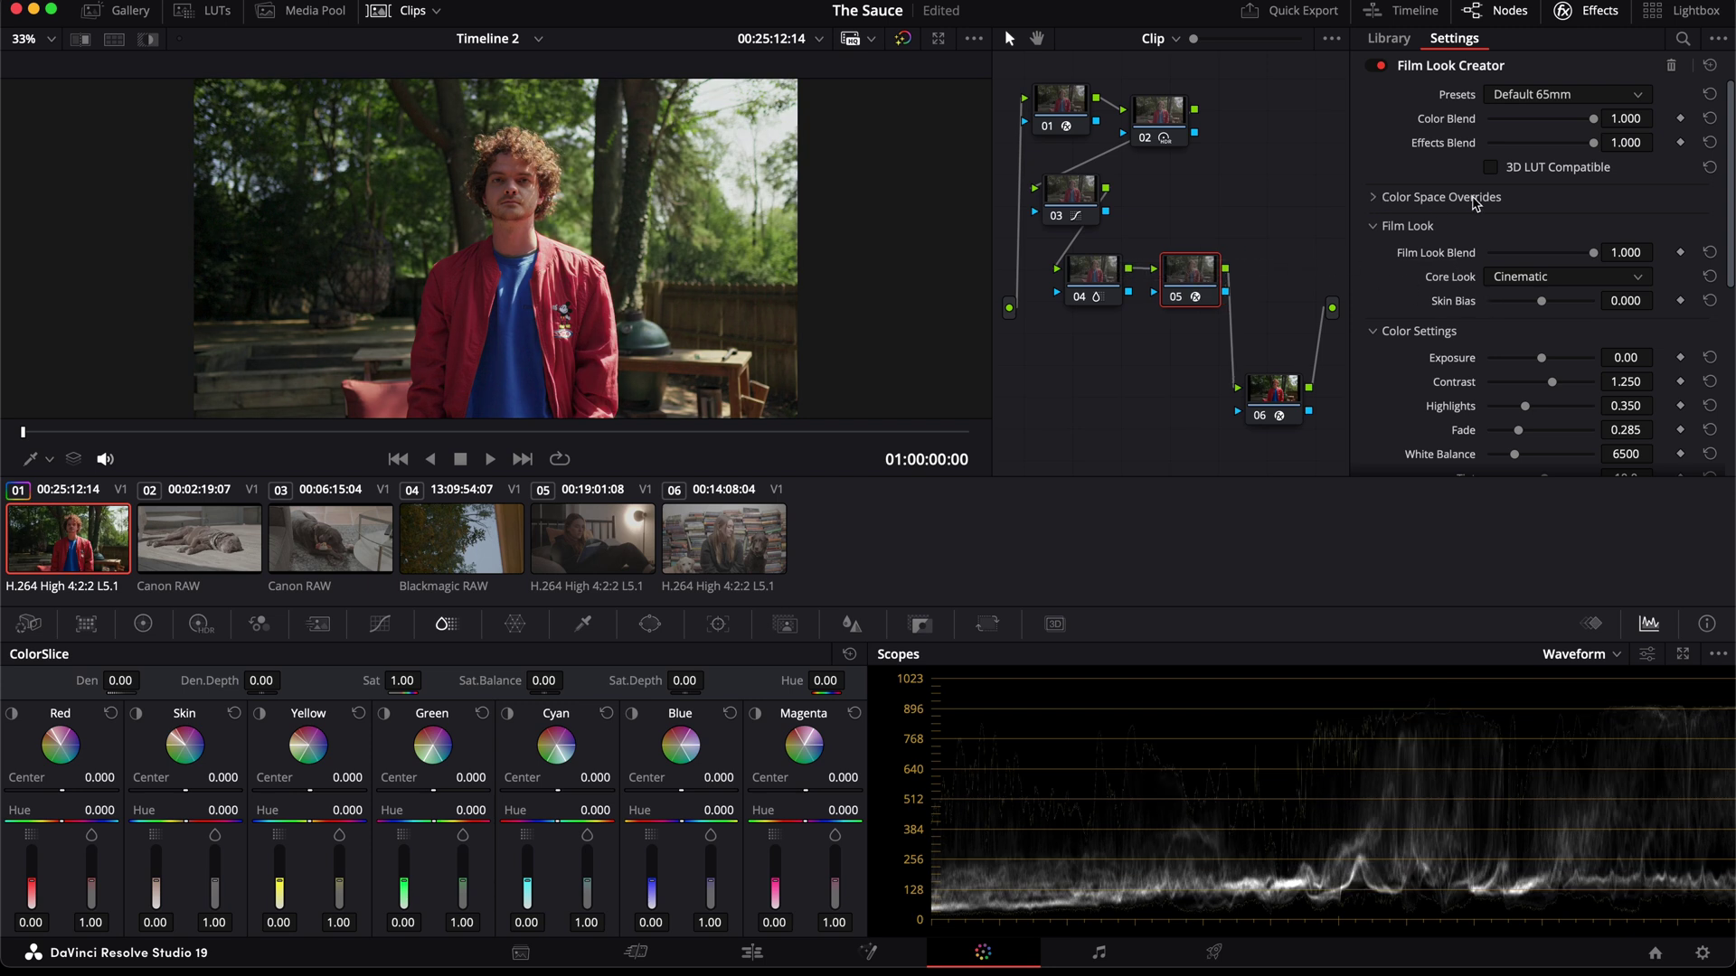
left_click(1381, 198)
left_click(1567, 223)
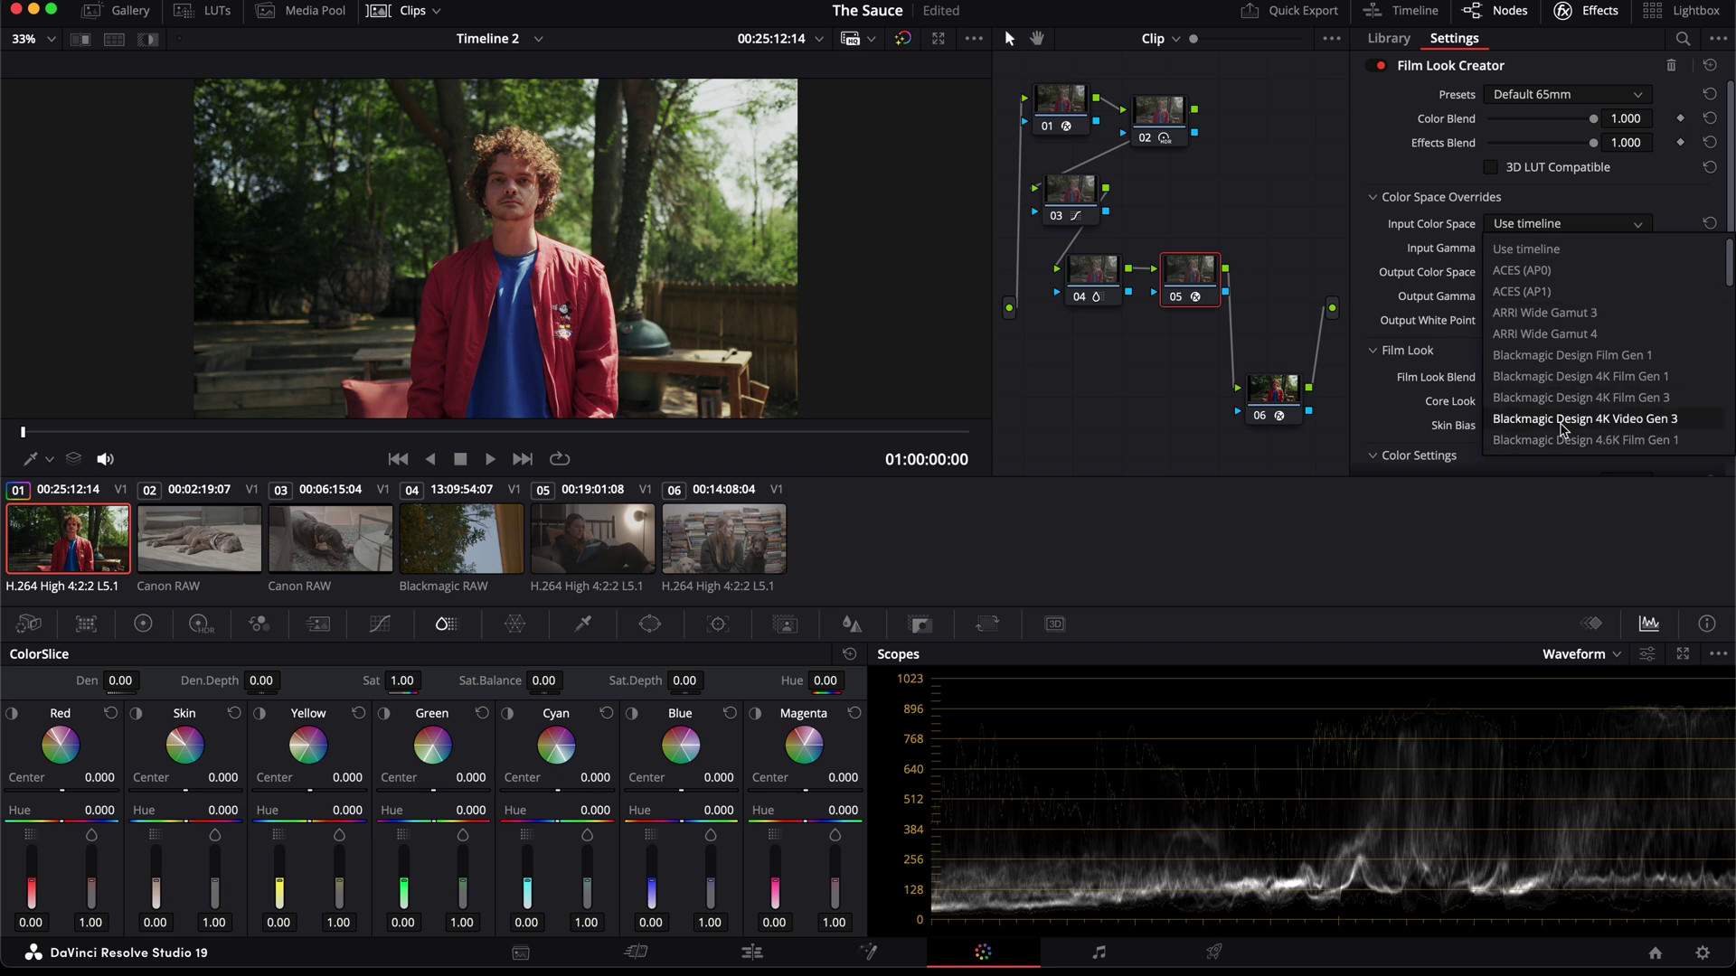
left_click(1433, 174)
Step: Try Film Look Creator on an extra serial node after the output transform, and delete that node
left_click_drag(1183, 278, 1194, 312)
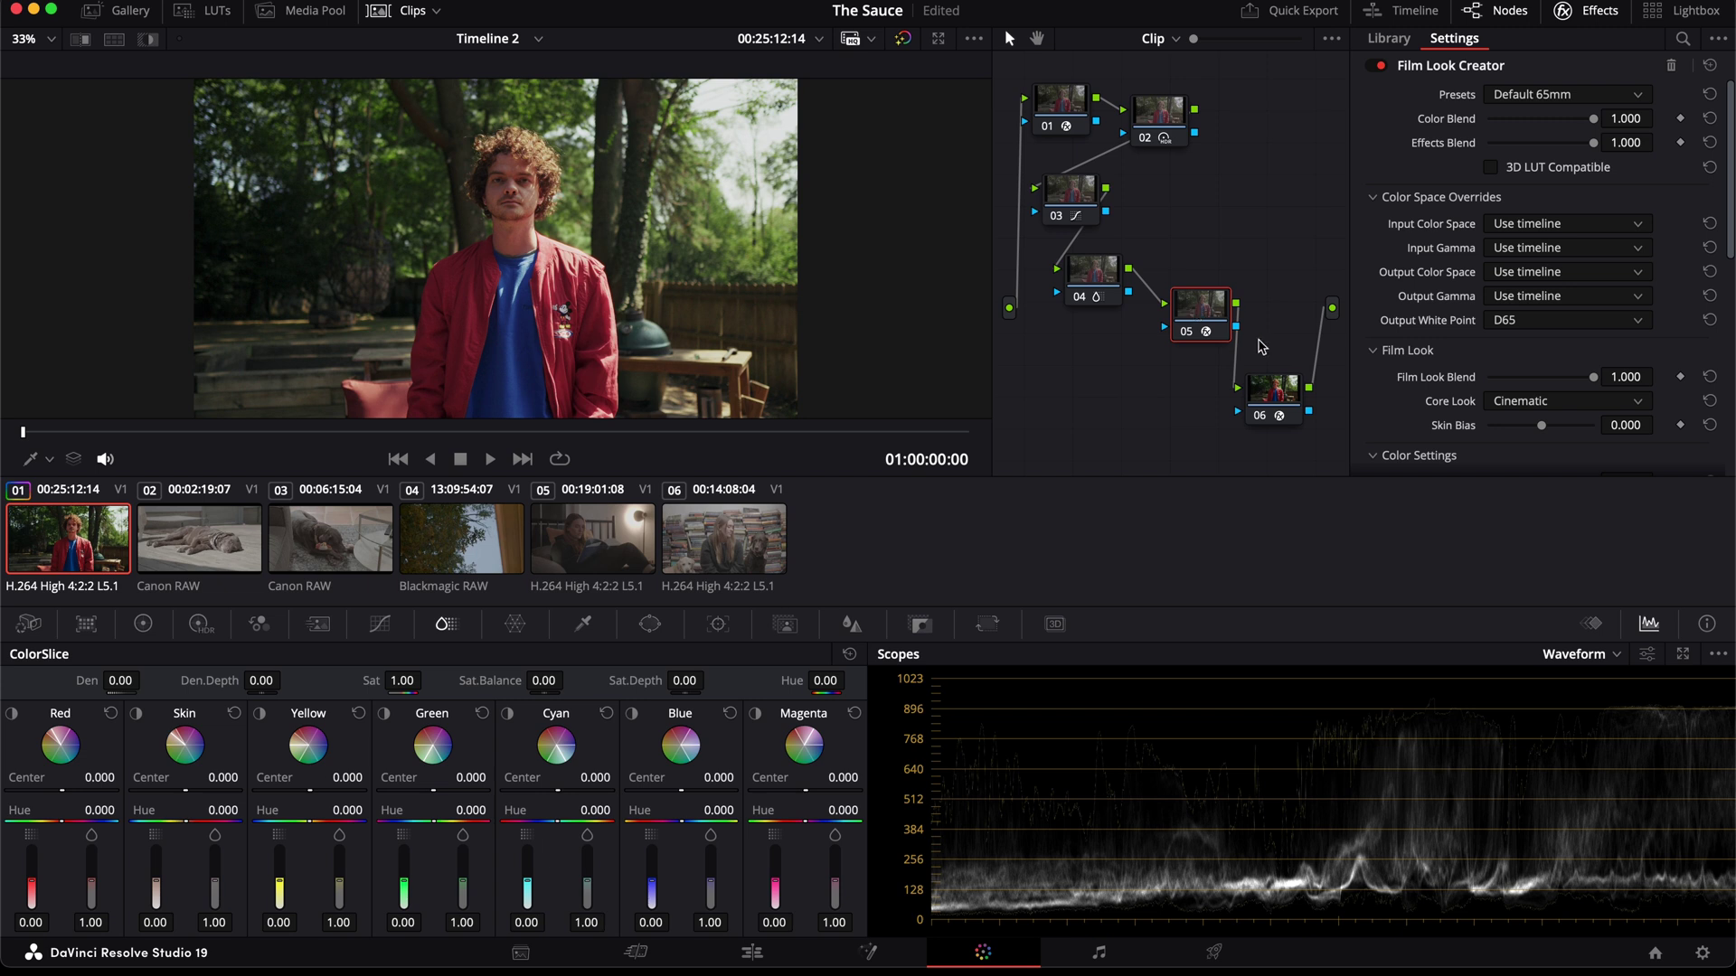
left_click_drag(1281, 408, 1181, 416)
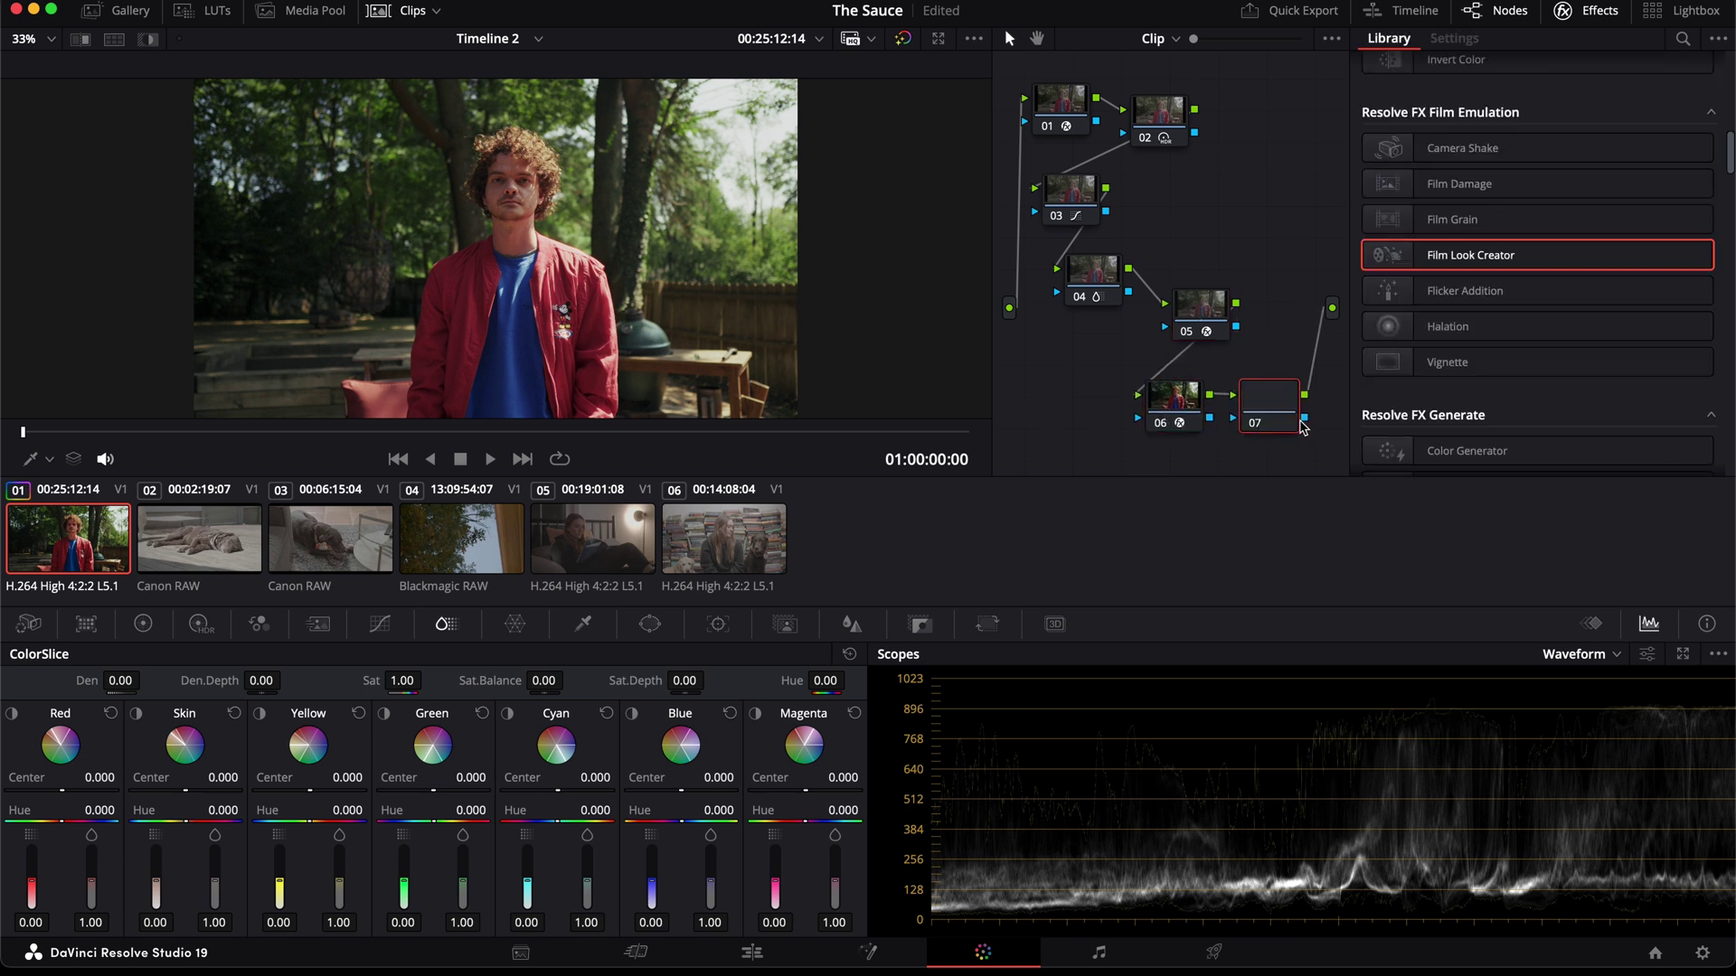
left_click_drag(1488, 264, 1274, 412)
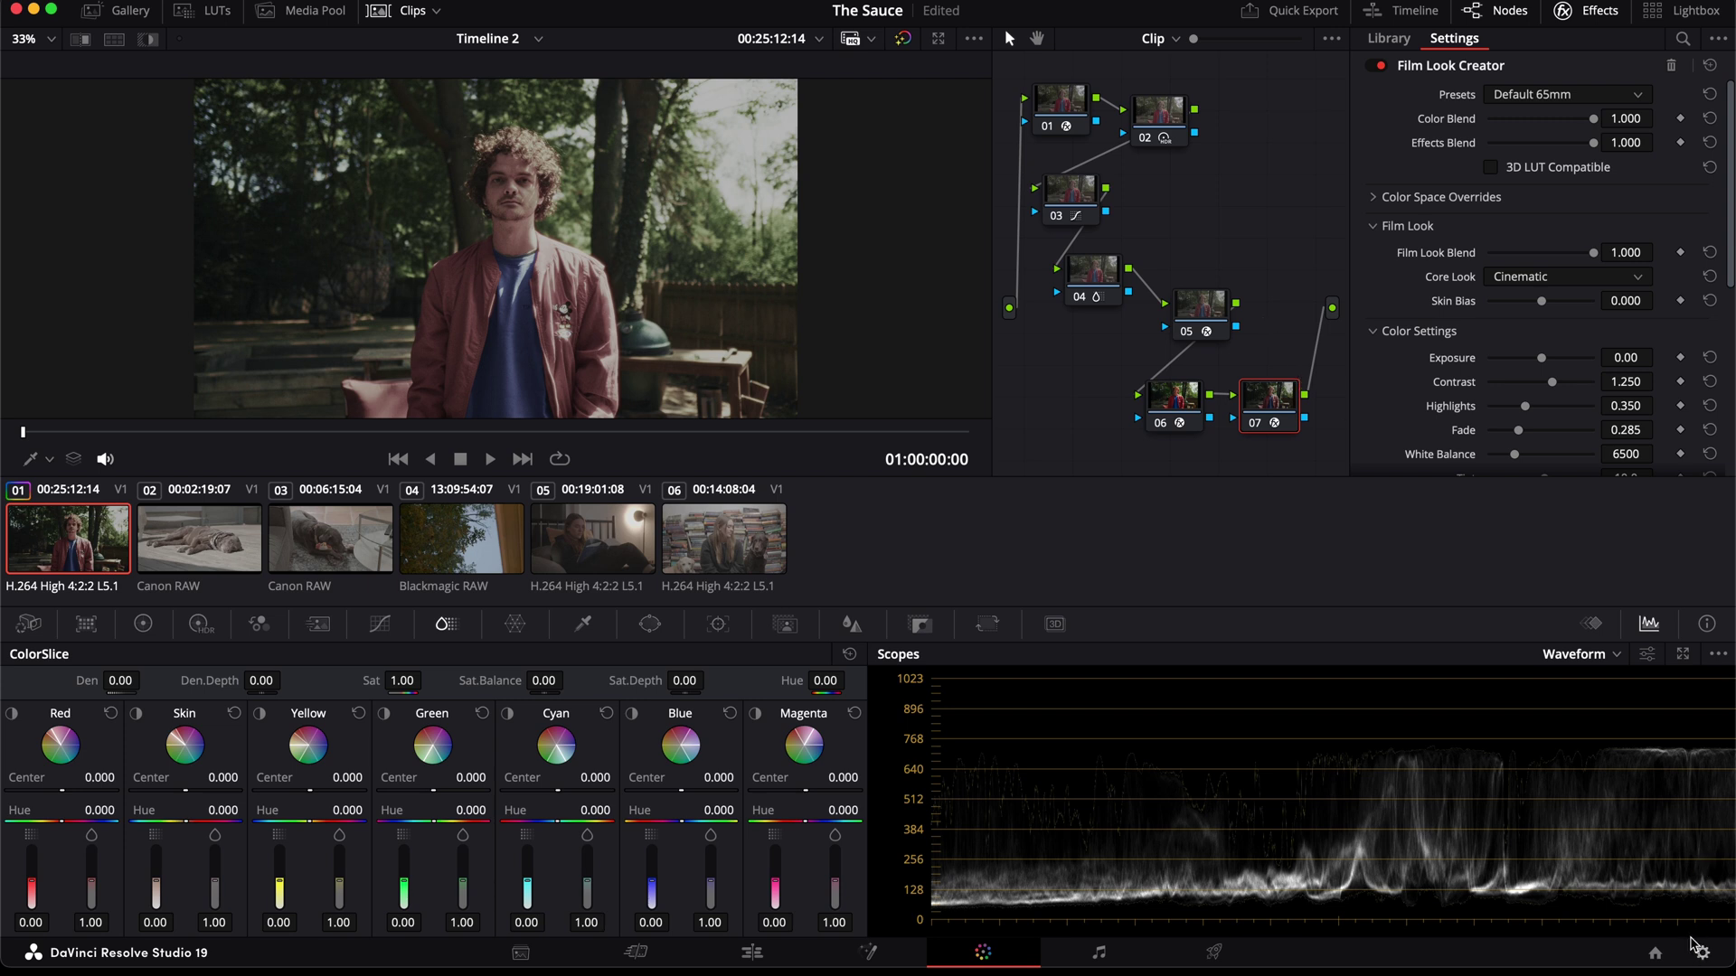
left_click(1374, 199)
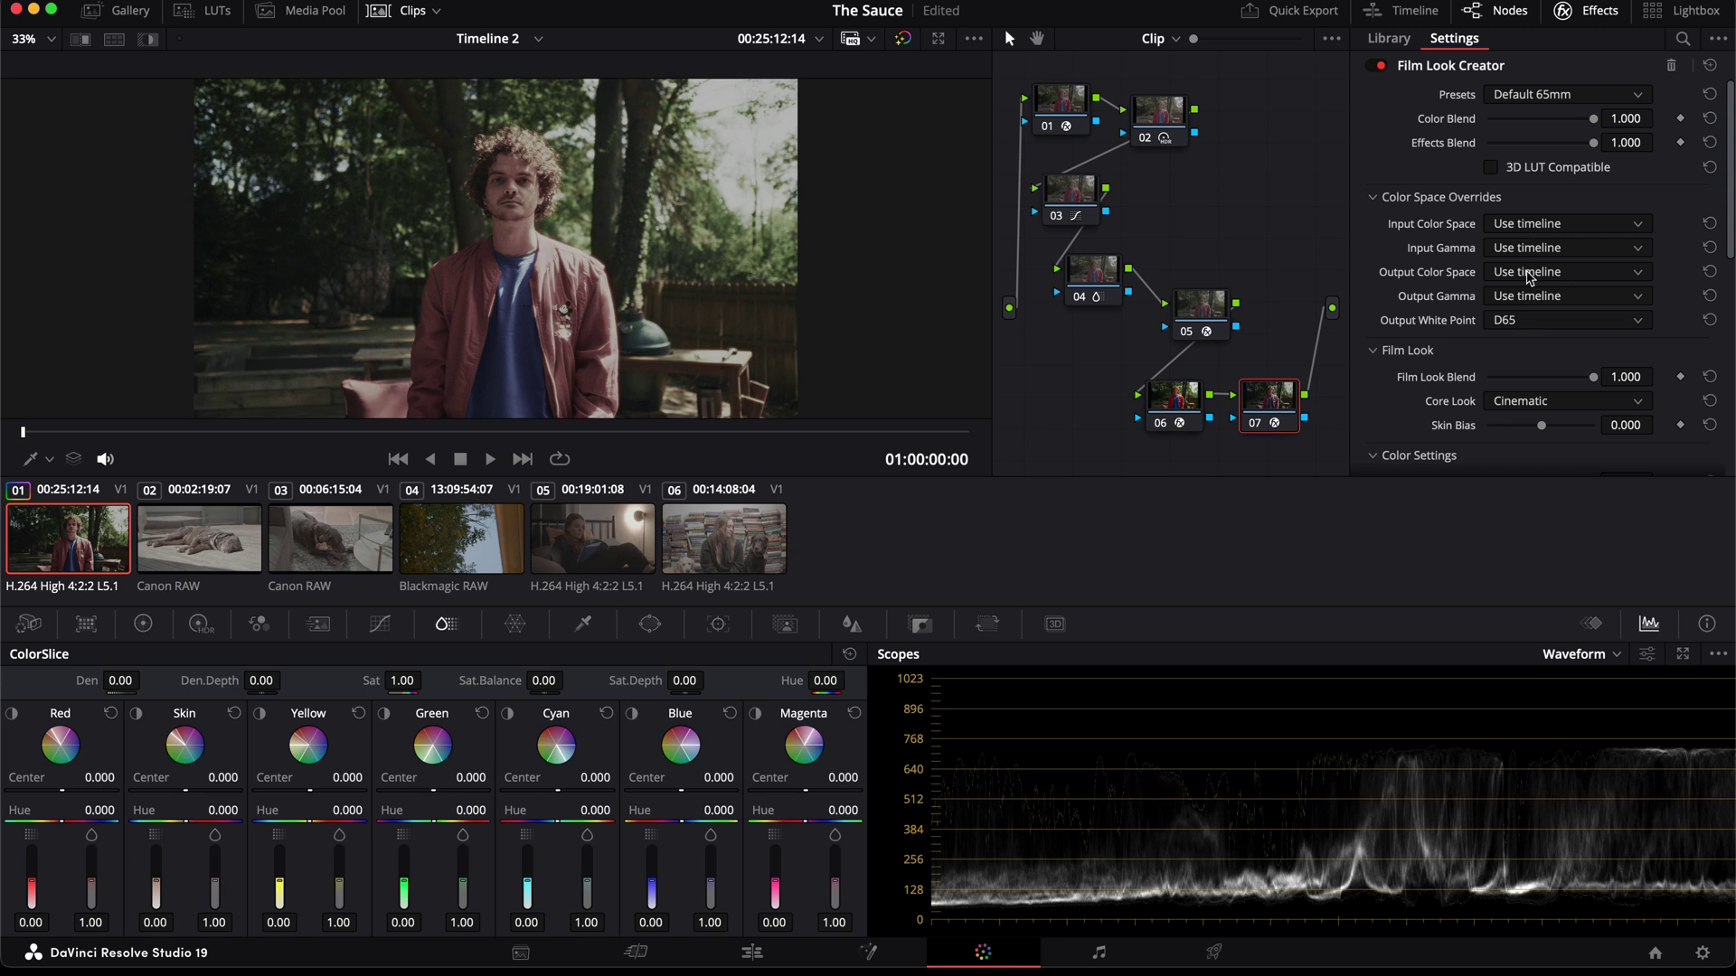
key("Delete")
left_click_drag(1153, 405, 1193, 407)
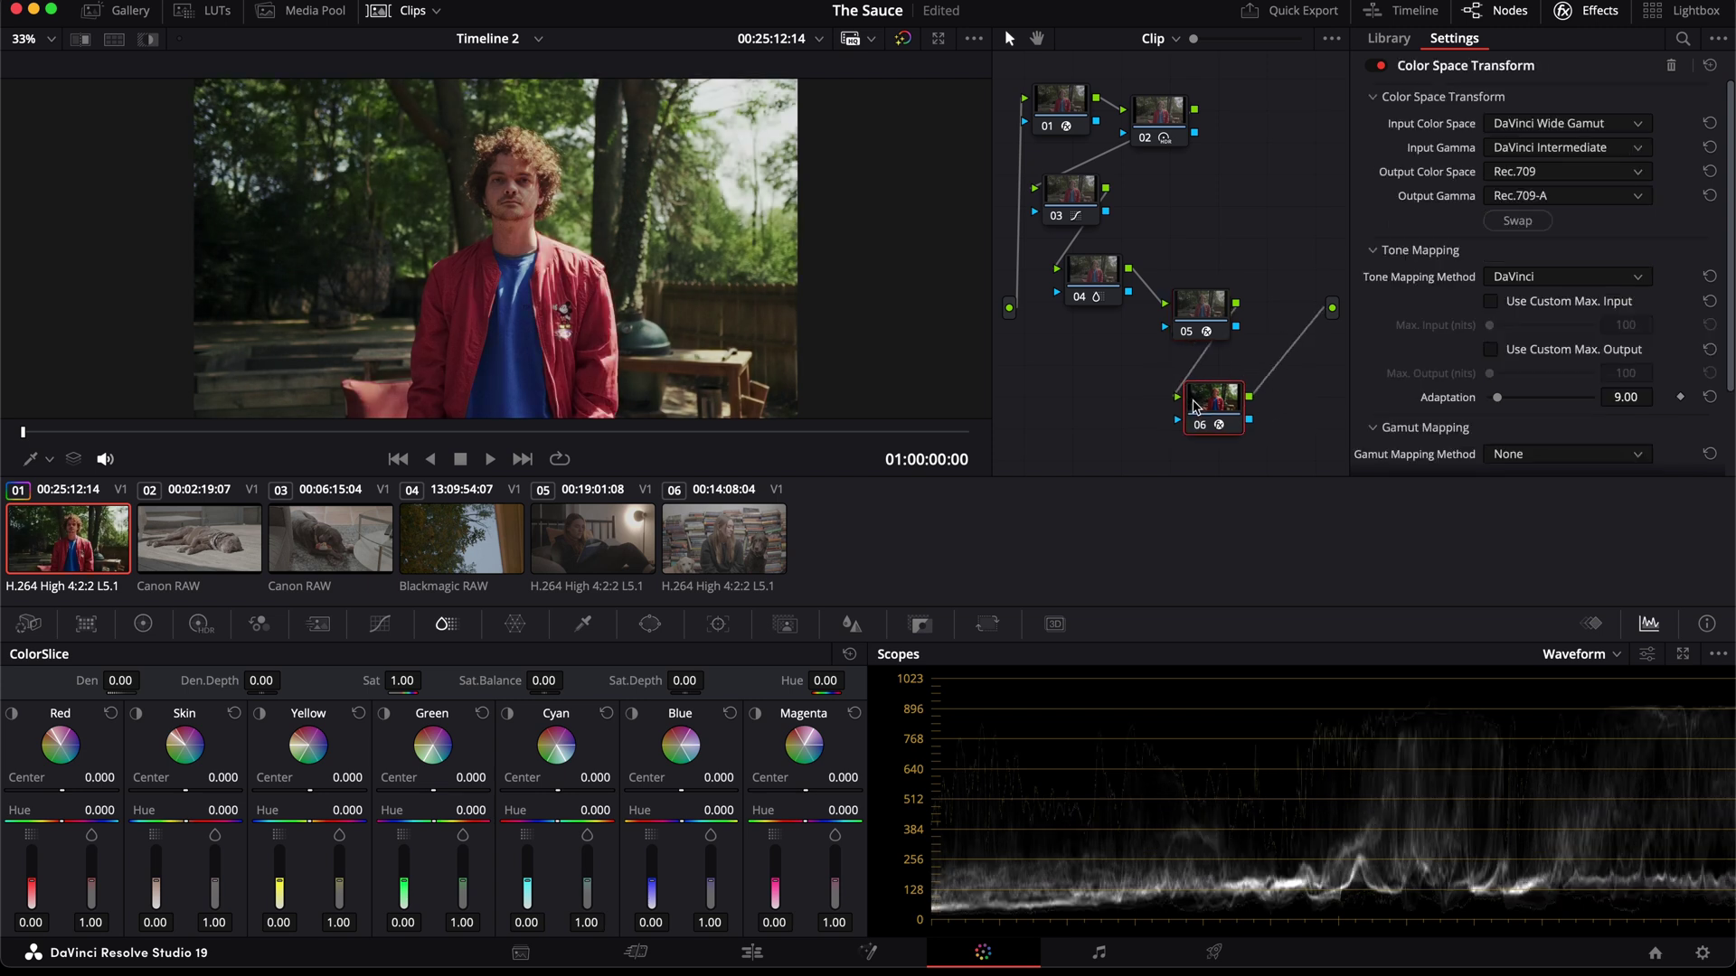
Step: Set the Film Look Creator preset to Clean Slate and compare the image with that node disabled and enabled
left_click_drag(1198, 296, 1185, 289)
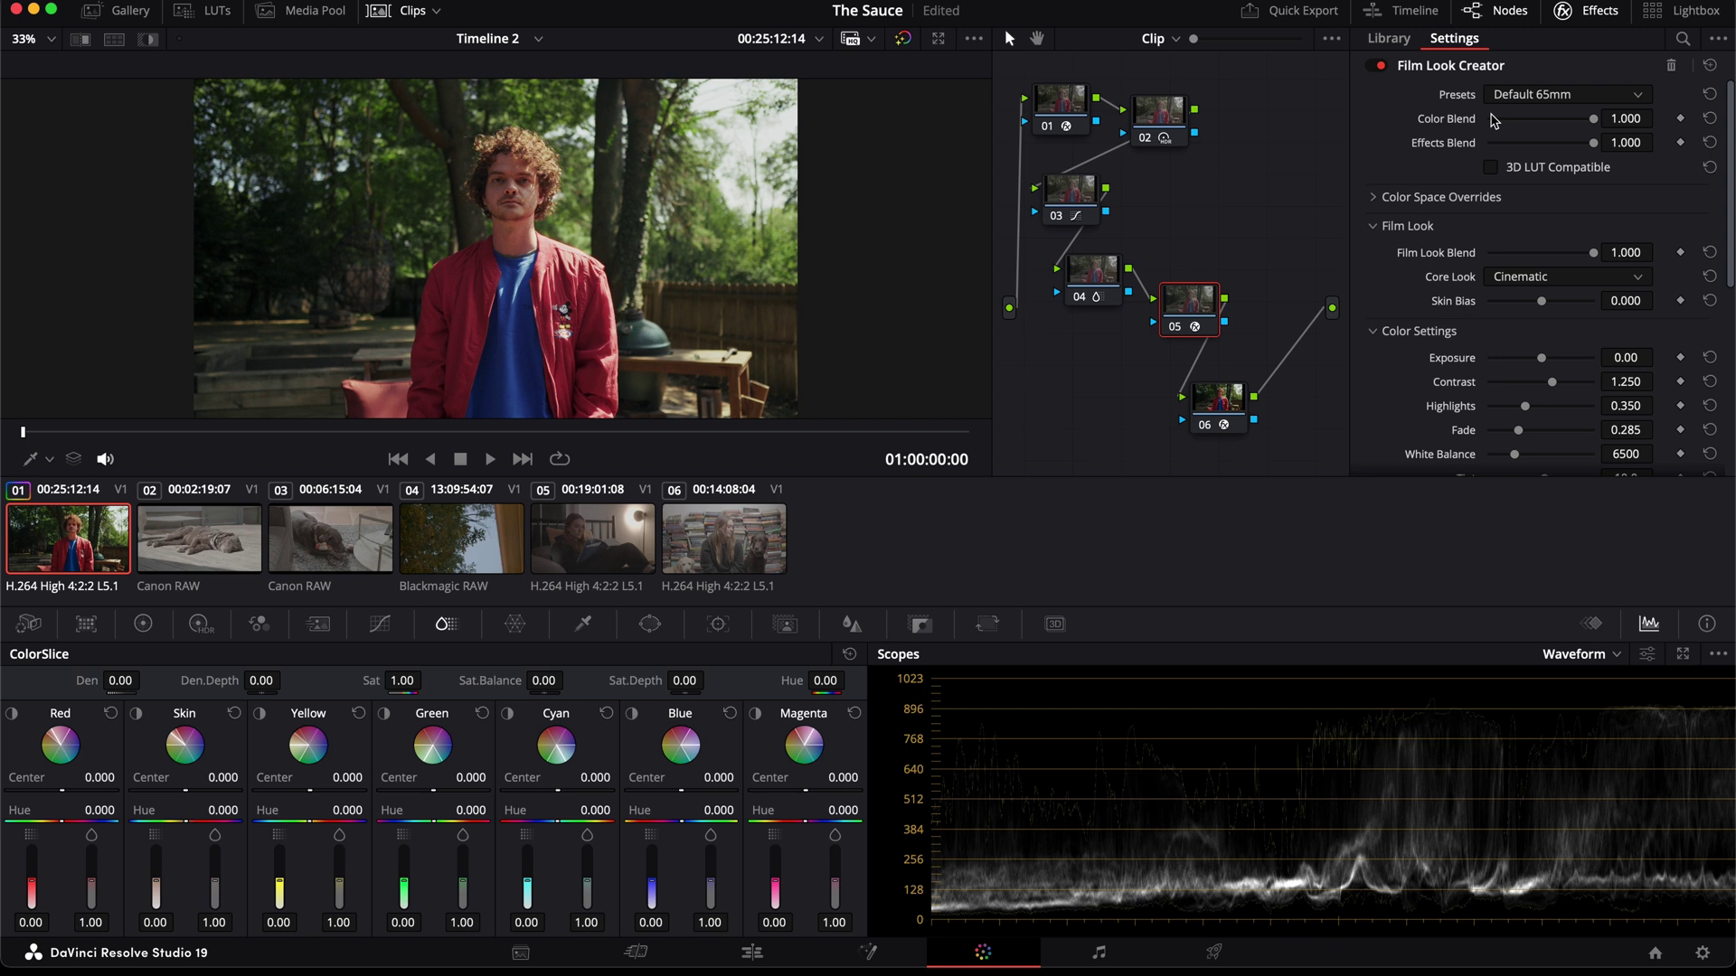
left_click(1535, 97)
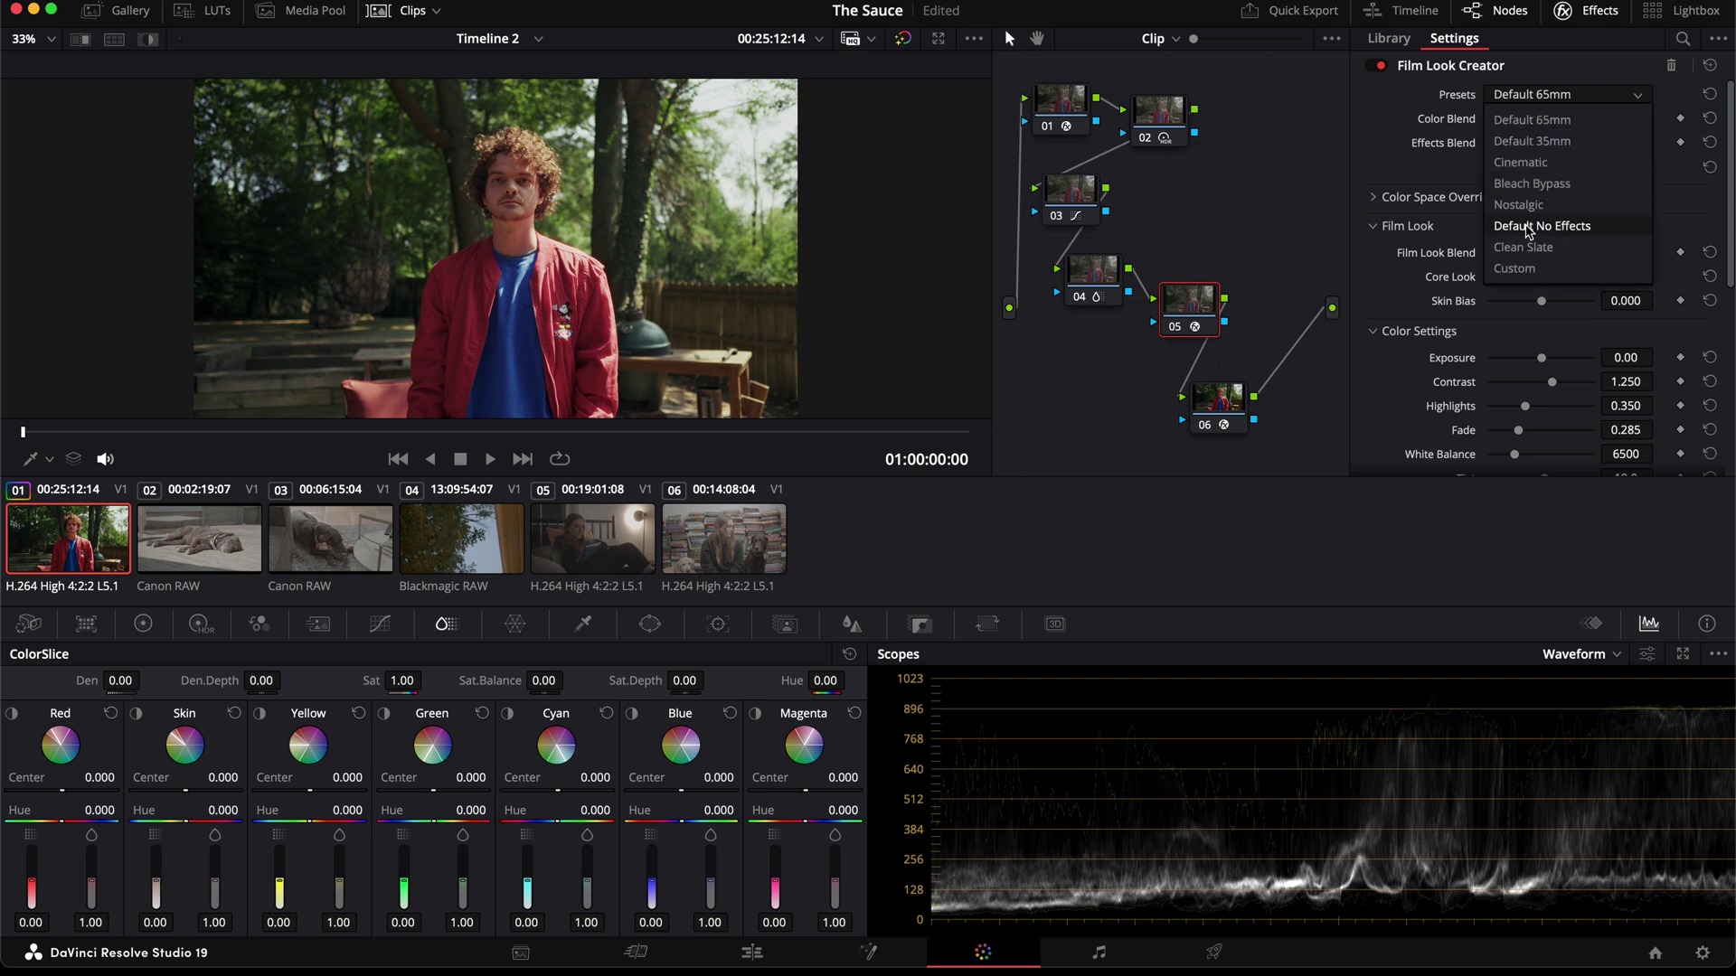
left_click(1531, 242)
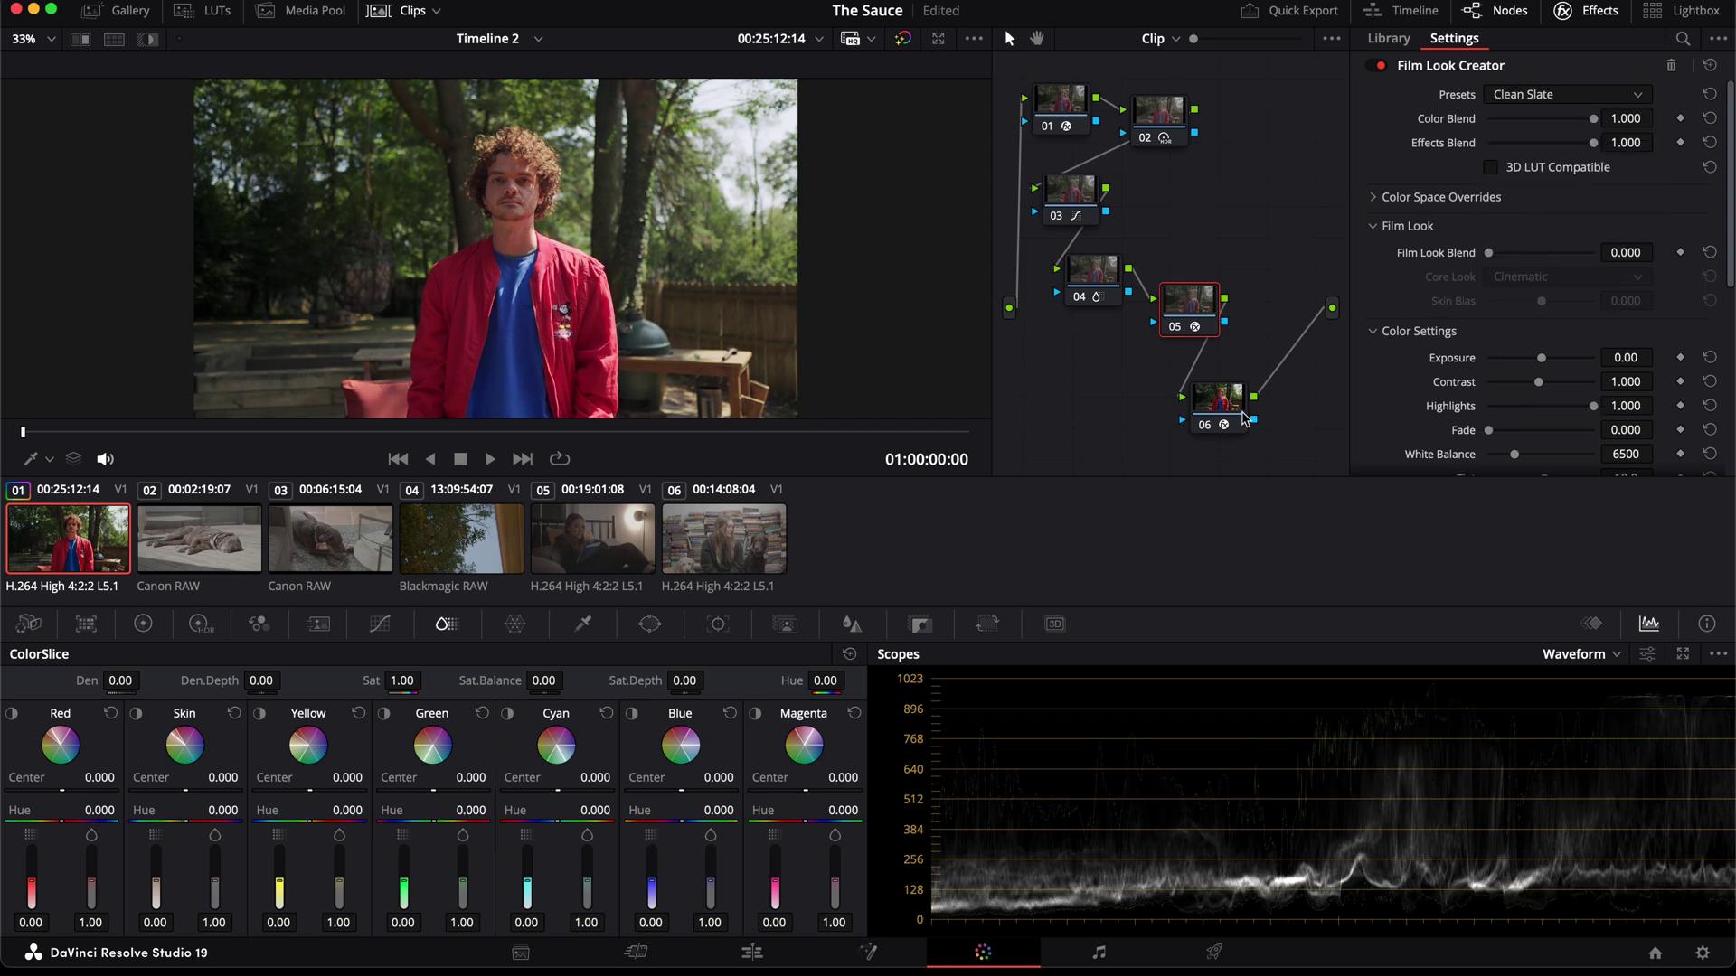
left_click(1176, 327)
left_click(1175, 326)
left_click(1176, 327)
left_click(1176, 326)
Step: Set the Film Look Blend to 1.000 and try the Rochester, Elated and Vintage core looks
left_click_drag(1490, 255, 1733, 327)
left_click(1567, 280)
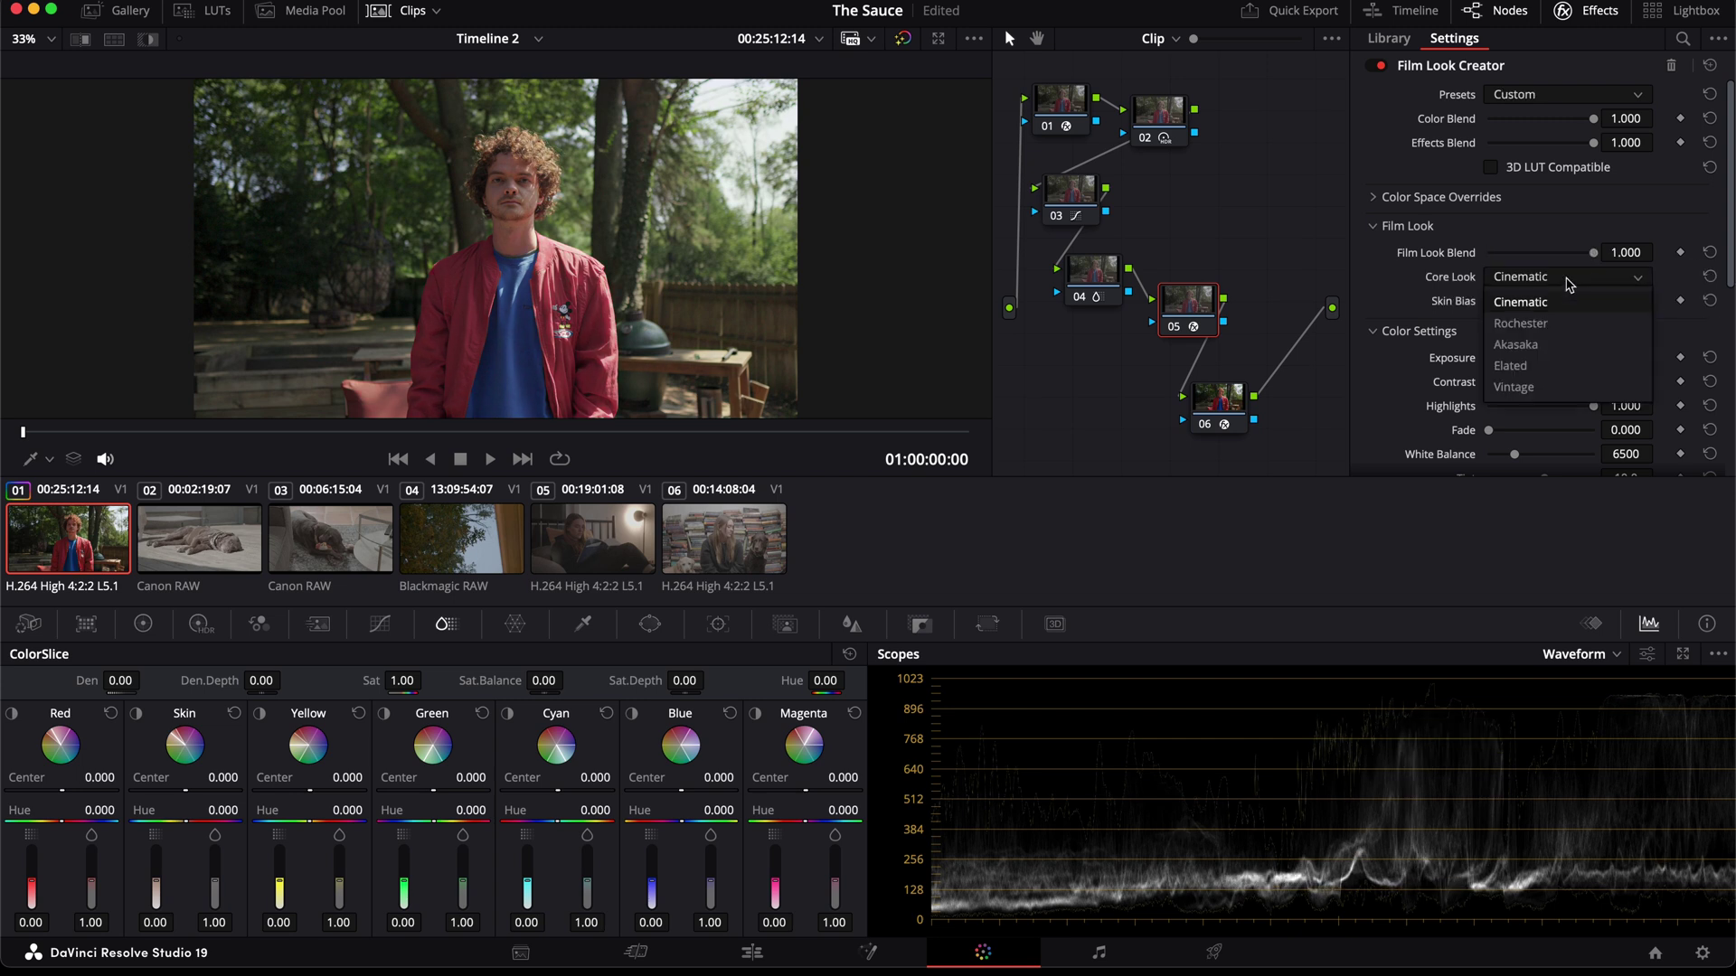
left_click(1537, 323)
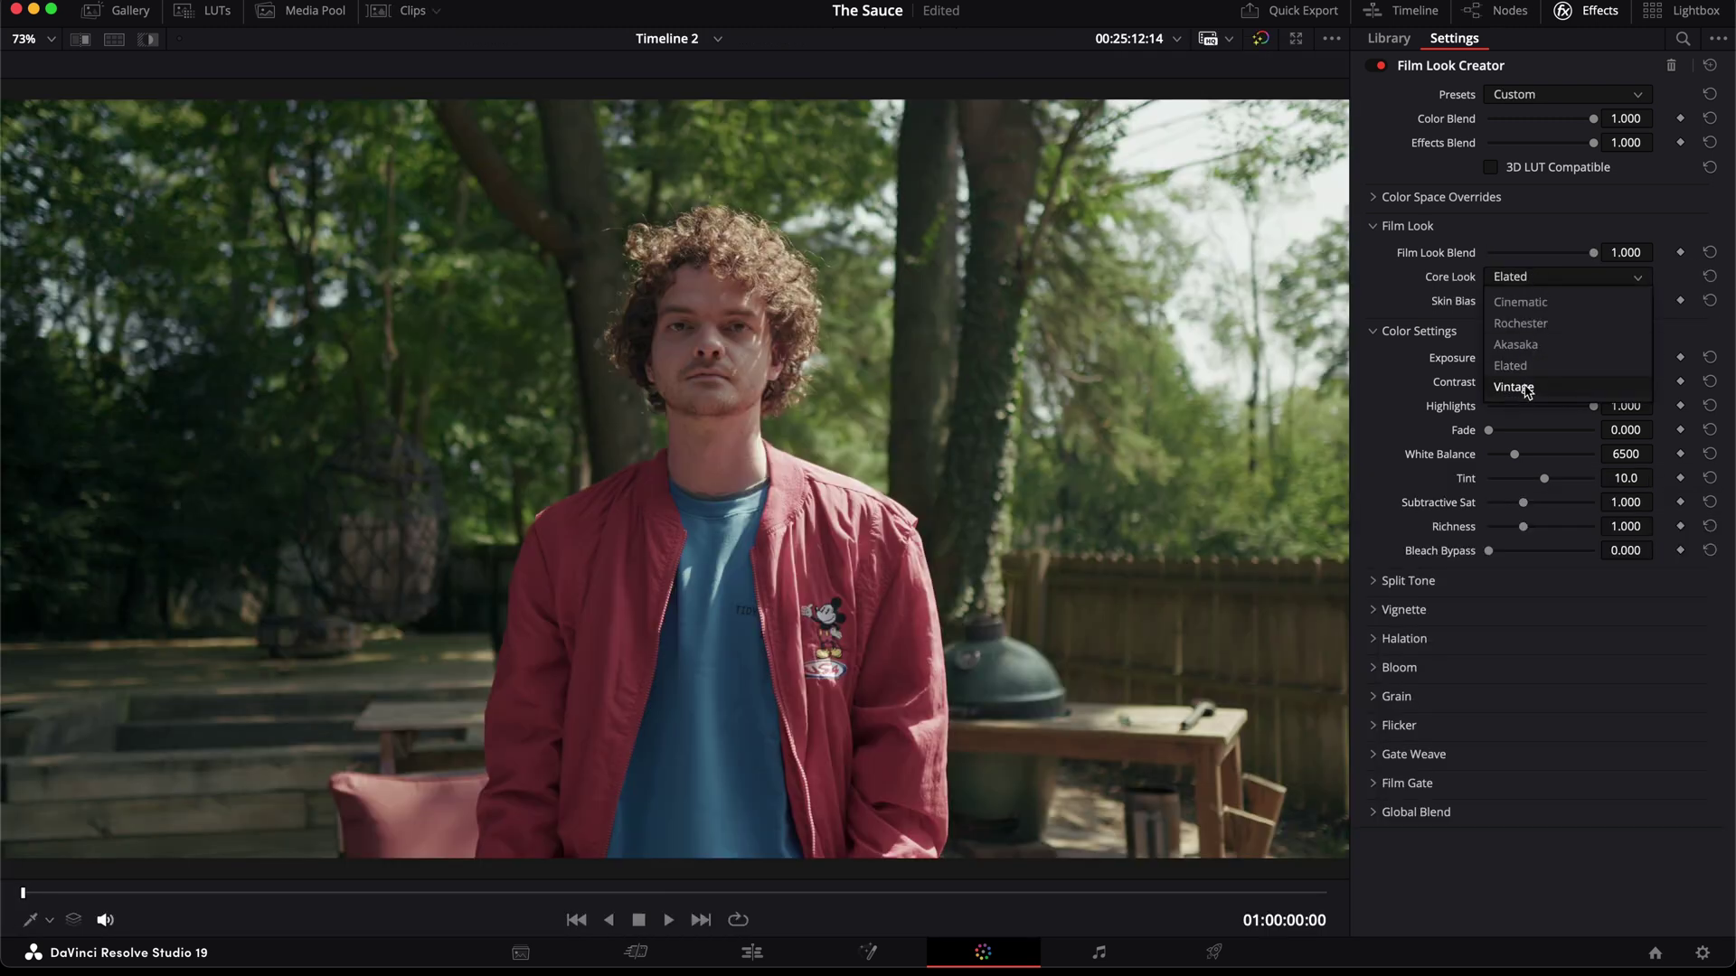
left_click(1526, 389)
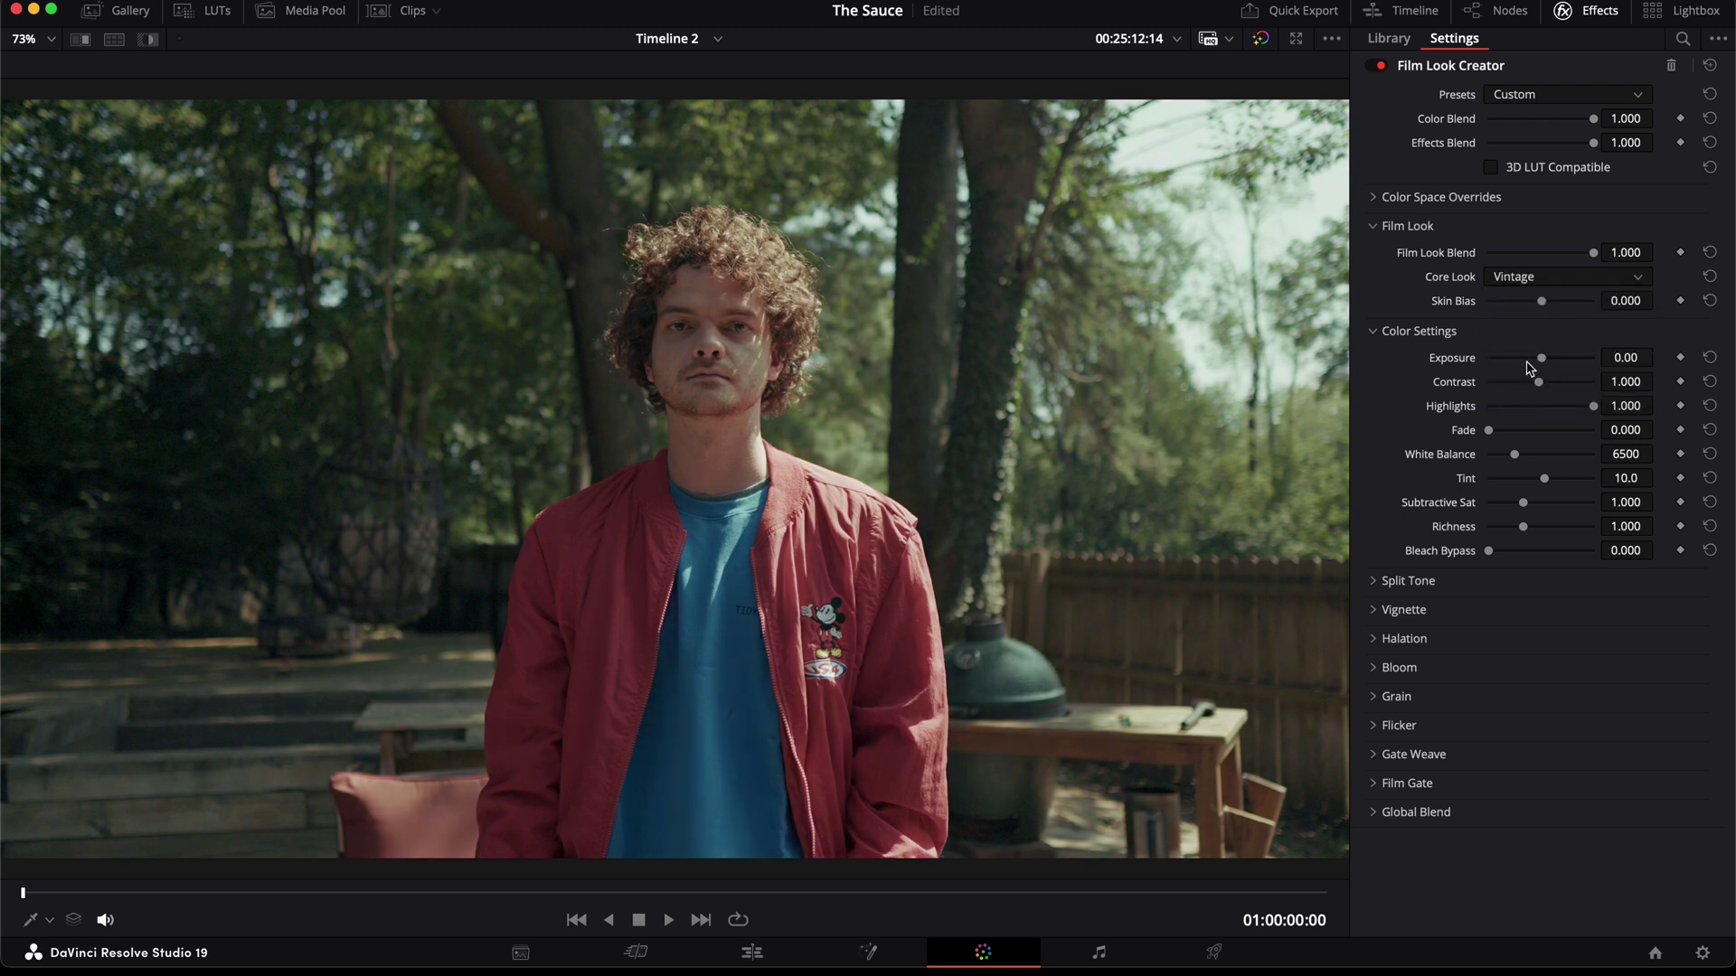
Step: Switch the Film Look Creator core look back and forth between Cinematic and Rochester to compare them
left_click(1548, 278)
left_click(1537, 304)
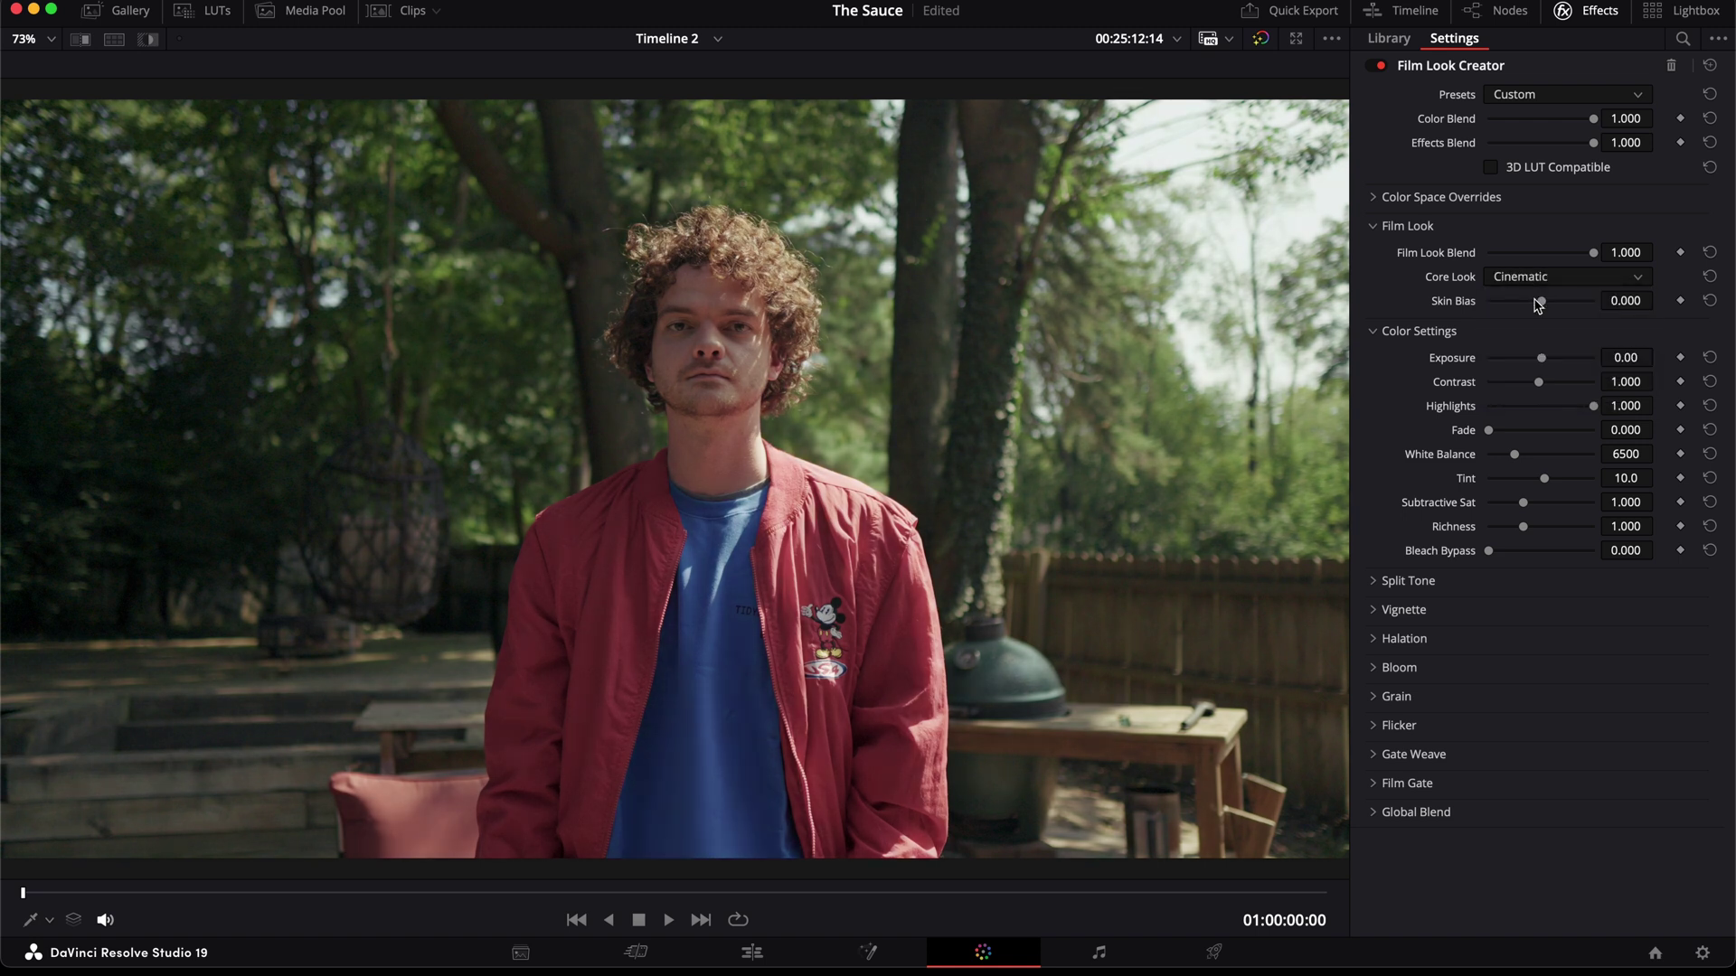
left_click(1537, 279)
left_click(1523, 323)
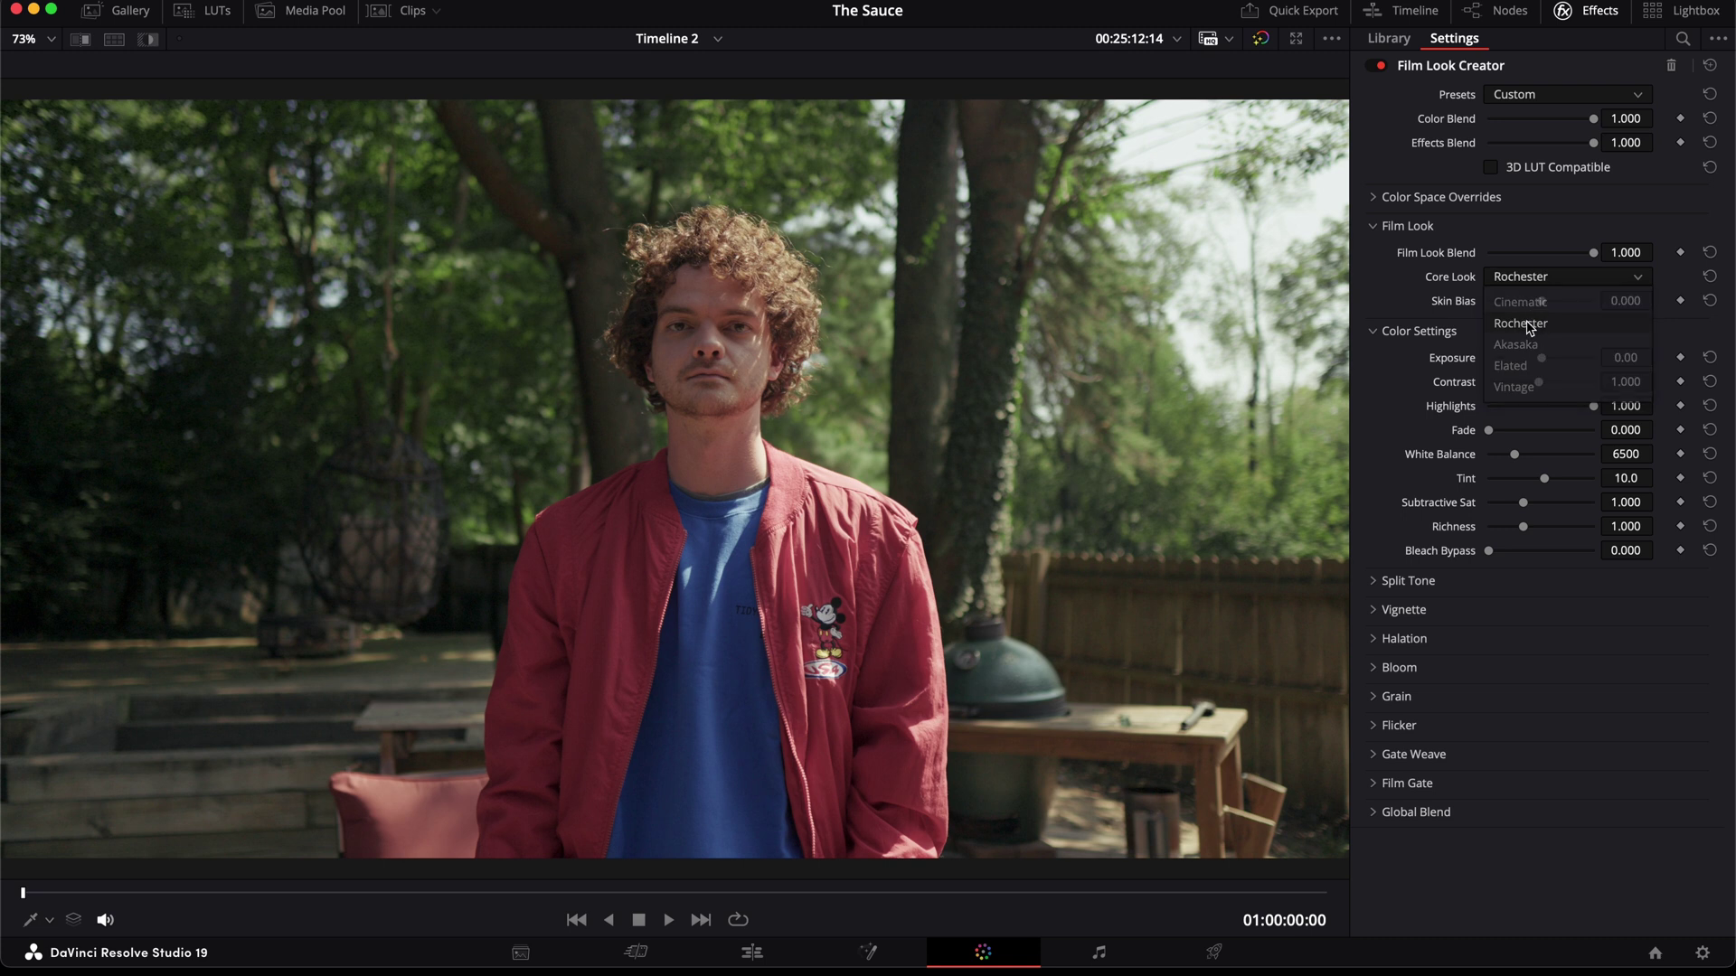
left_click(1534, 279)
left_click(1532, 302)
left_click(1534, 279)
left_click(1531, 321)
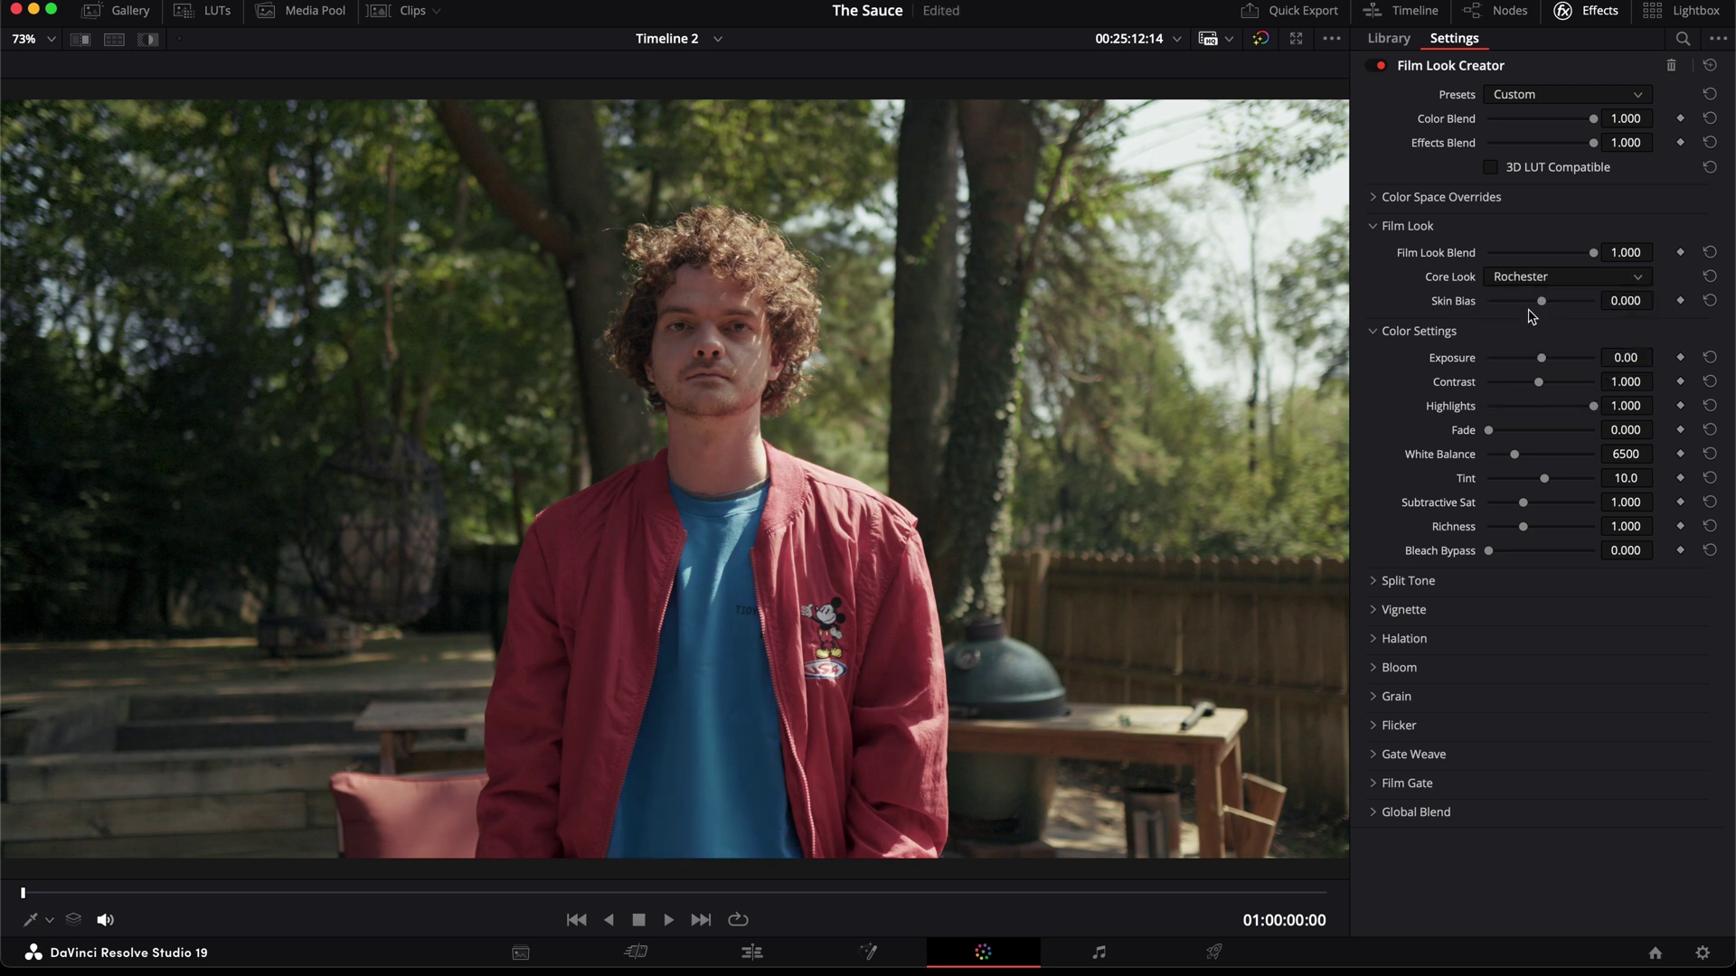
Step: Try the Akasaka, Elated and Vintage core looks in turn on the Film Look Creator node
left_click(1541, 277)
left_click(1526, 345)
left_click(1541, 279)
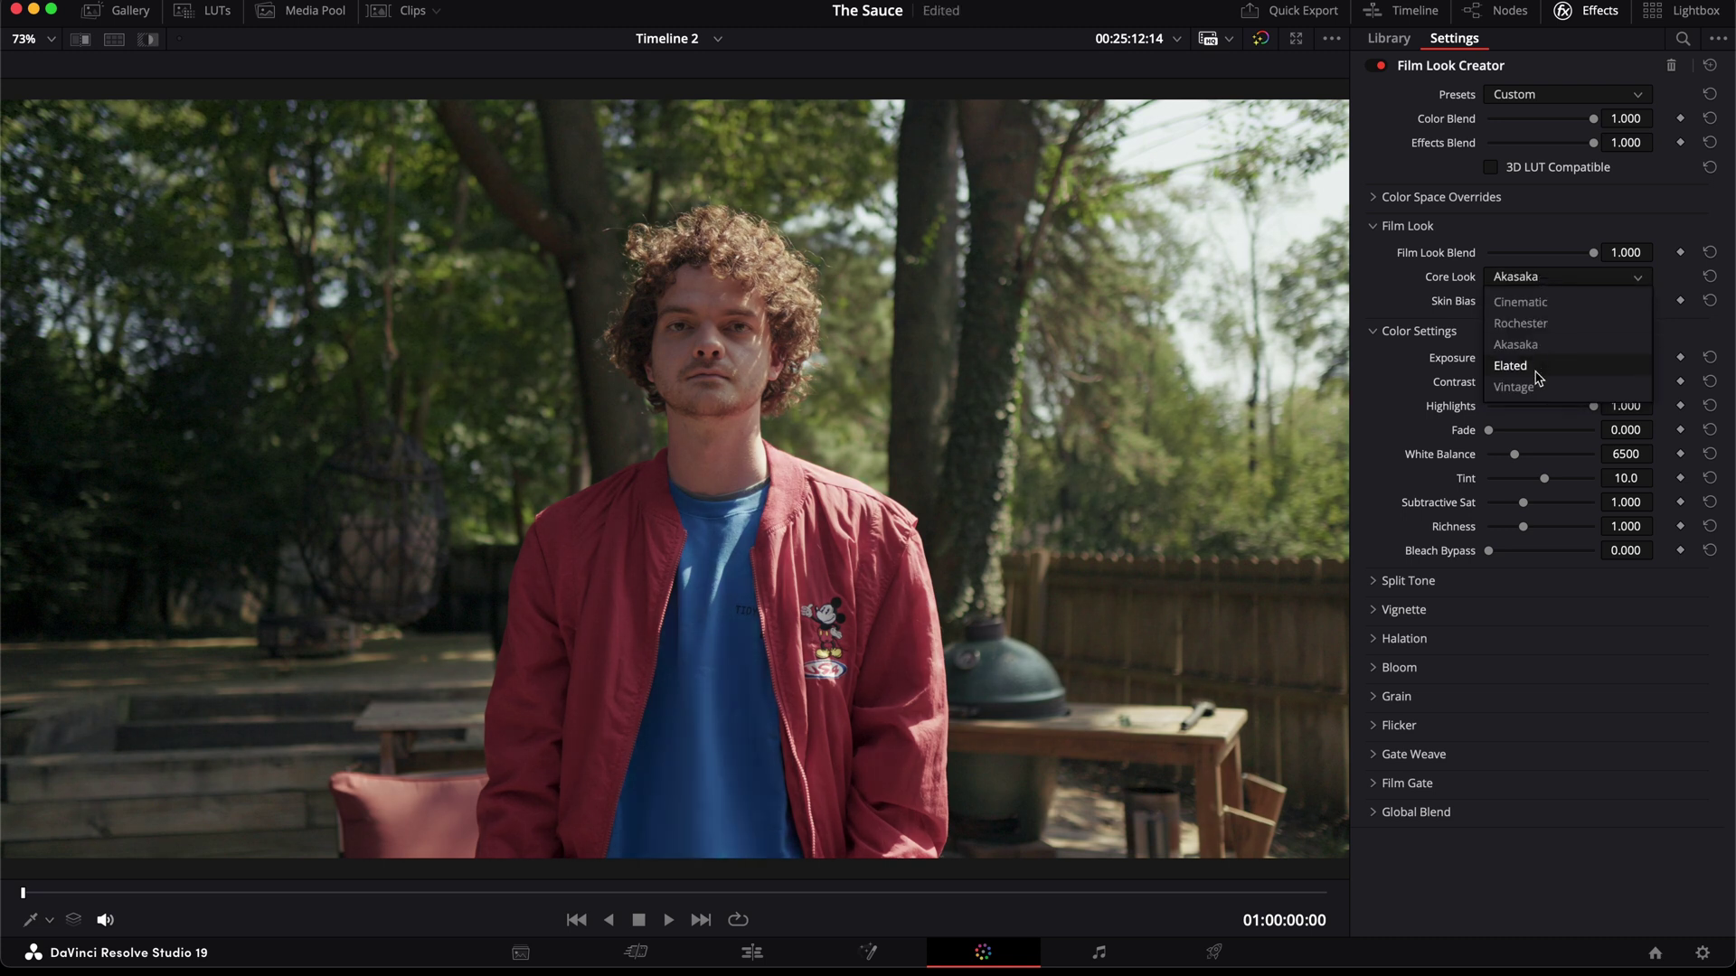
left_click(1519, 366)
left_click(1537, 278)
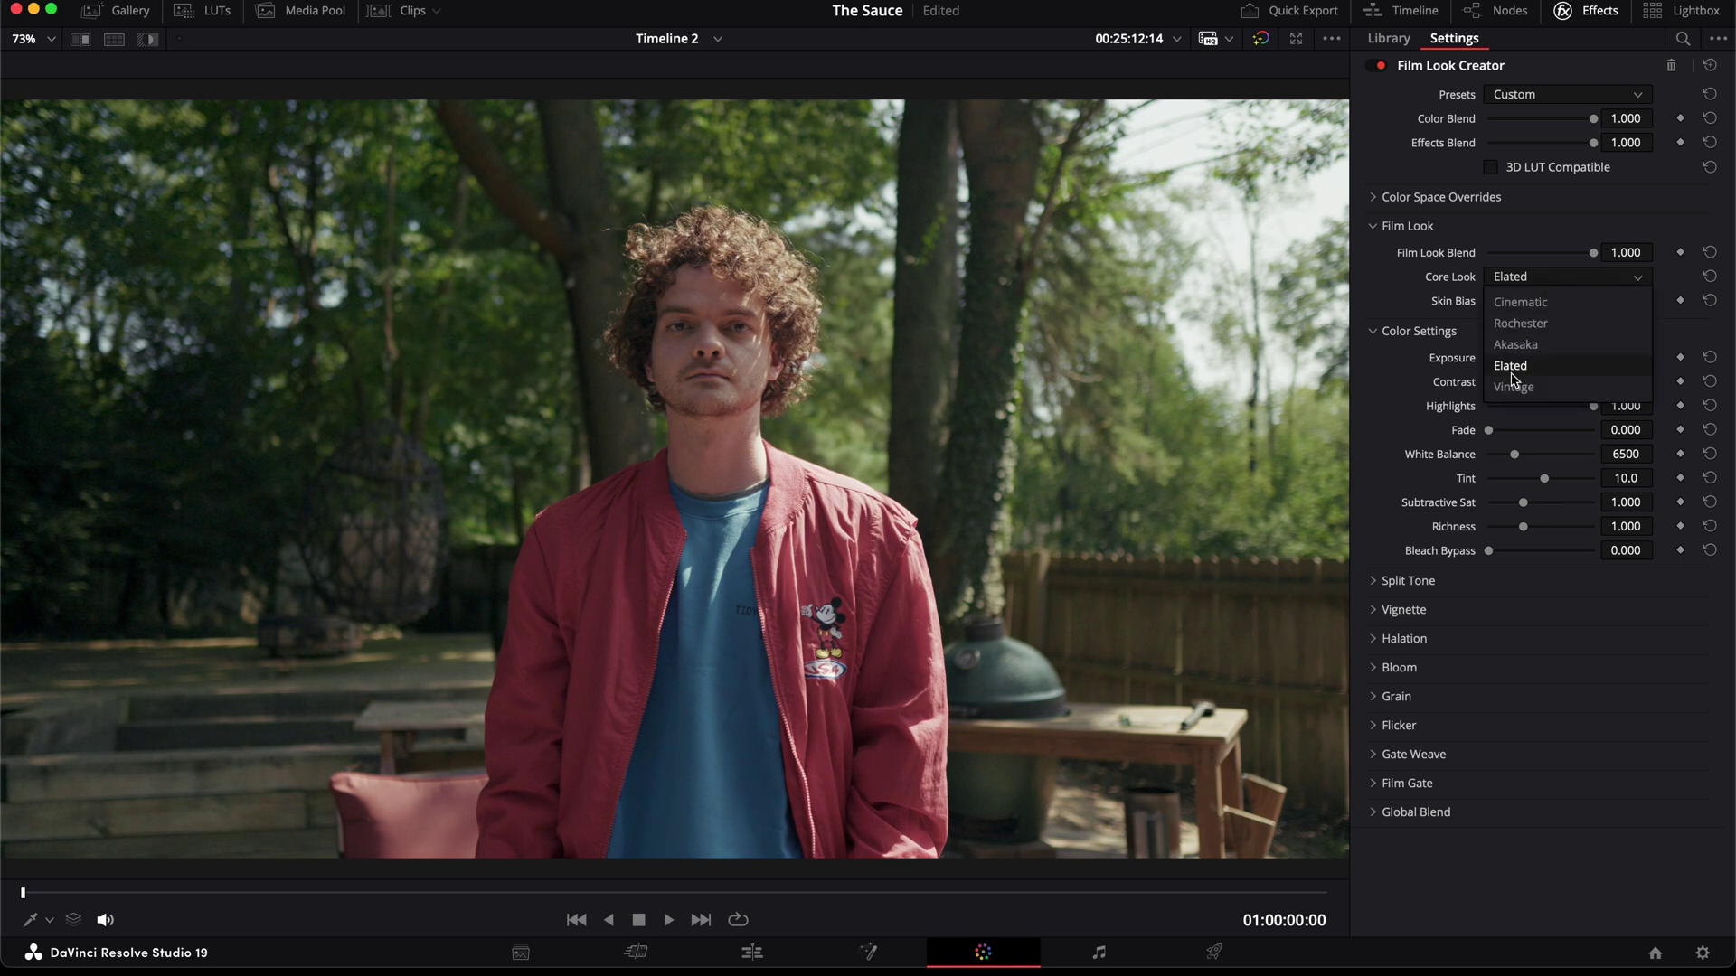
left_click(1514, 387)
Step: Cycle the core look through Cinematic, Rochester, Akasaka, Elated and Vintage, and return to Cinematic
left_click(1527, 280)
left_click(1526, 302)
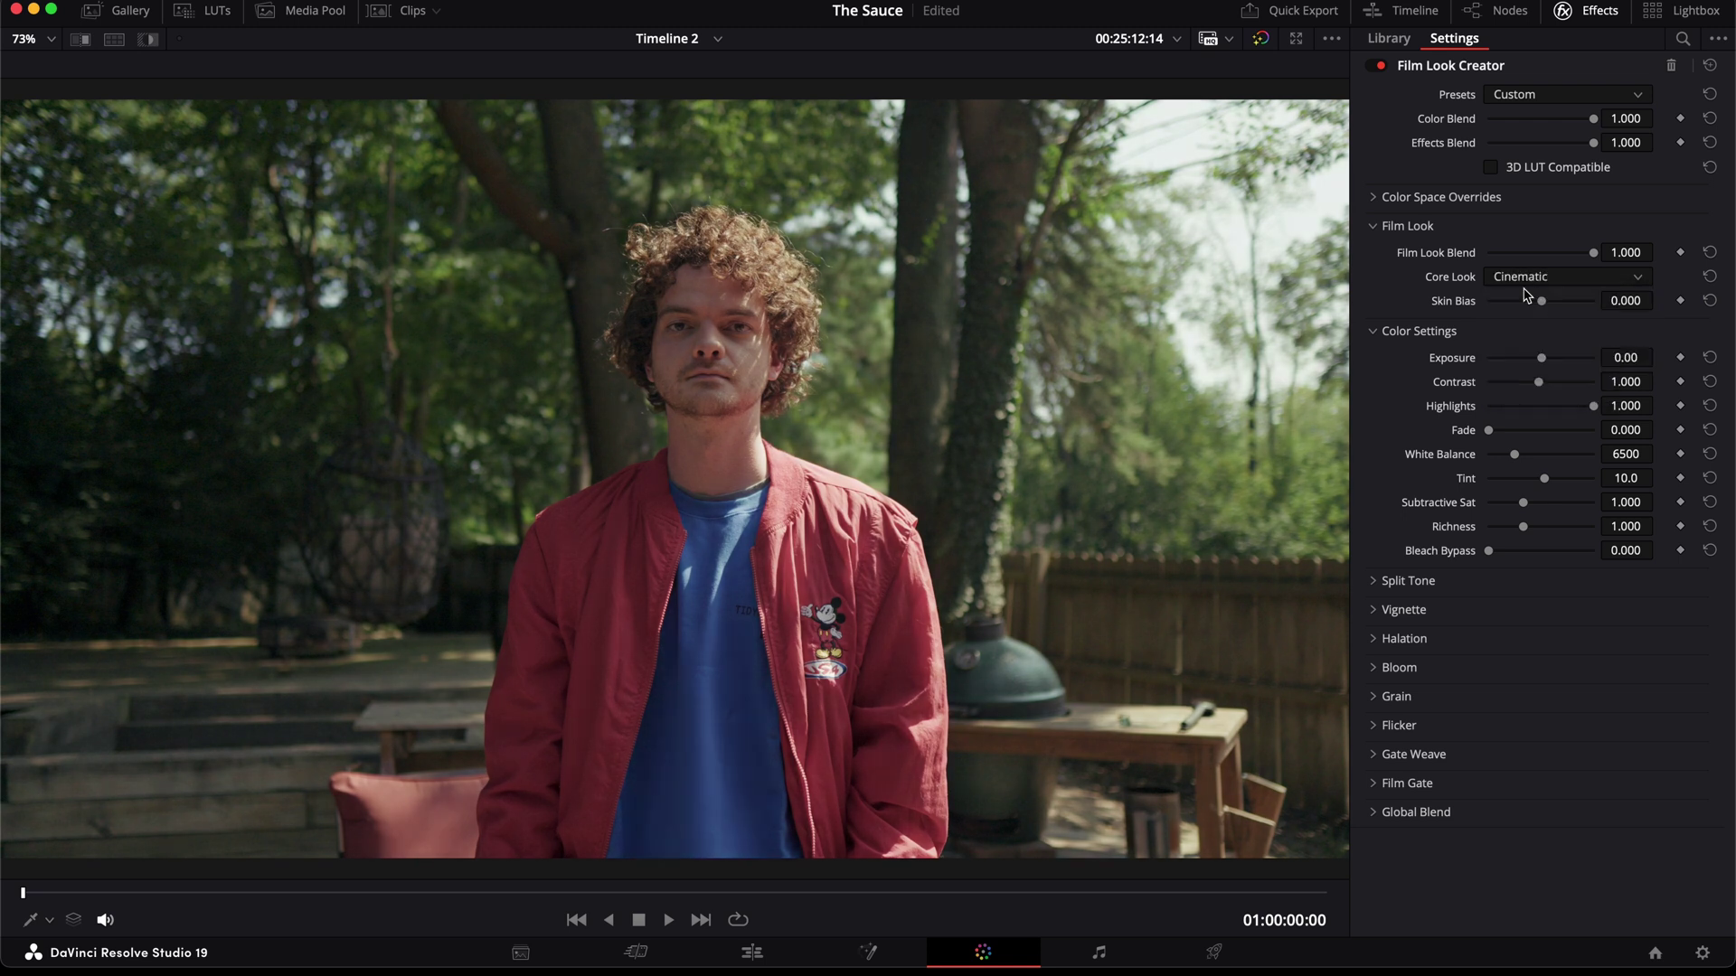
left_click(1528, 279)
left_click(1523, 325)
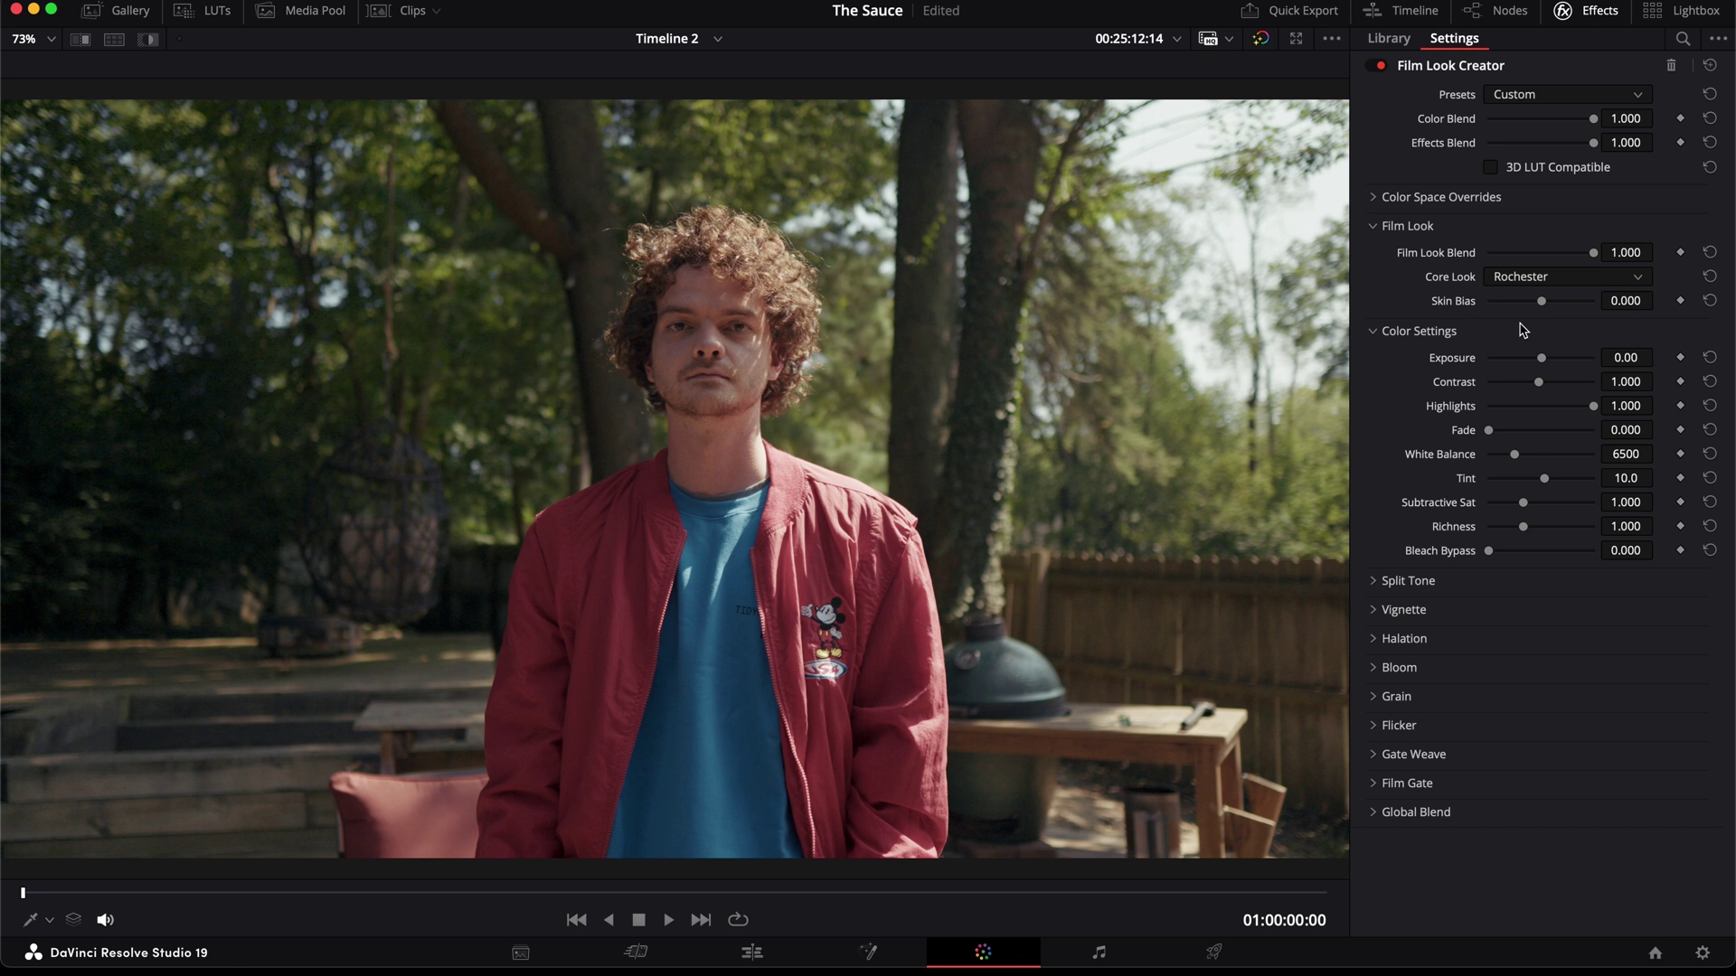
left_click(1535, 282)
left_click(1534, 342)
left_click(1537, 282)
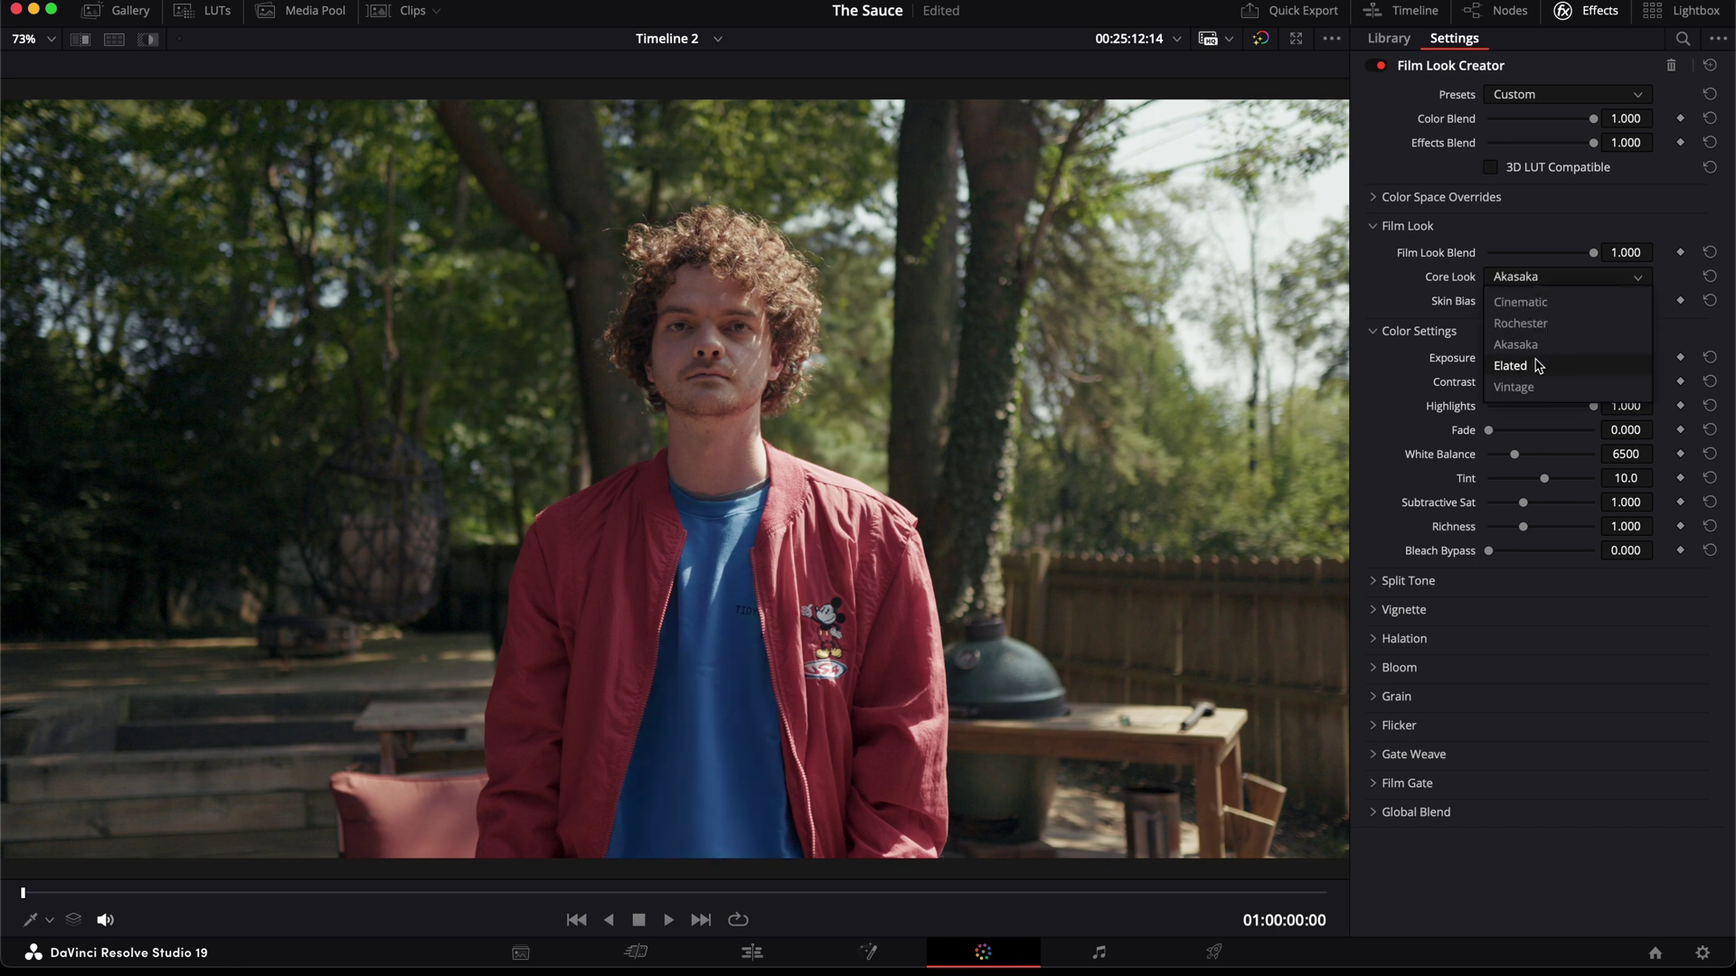
left_click(1539, 362)
left_click(1535, 286)
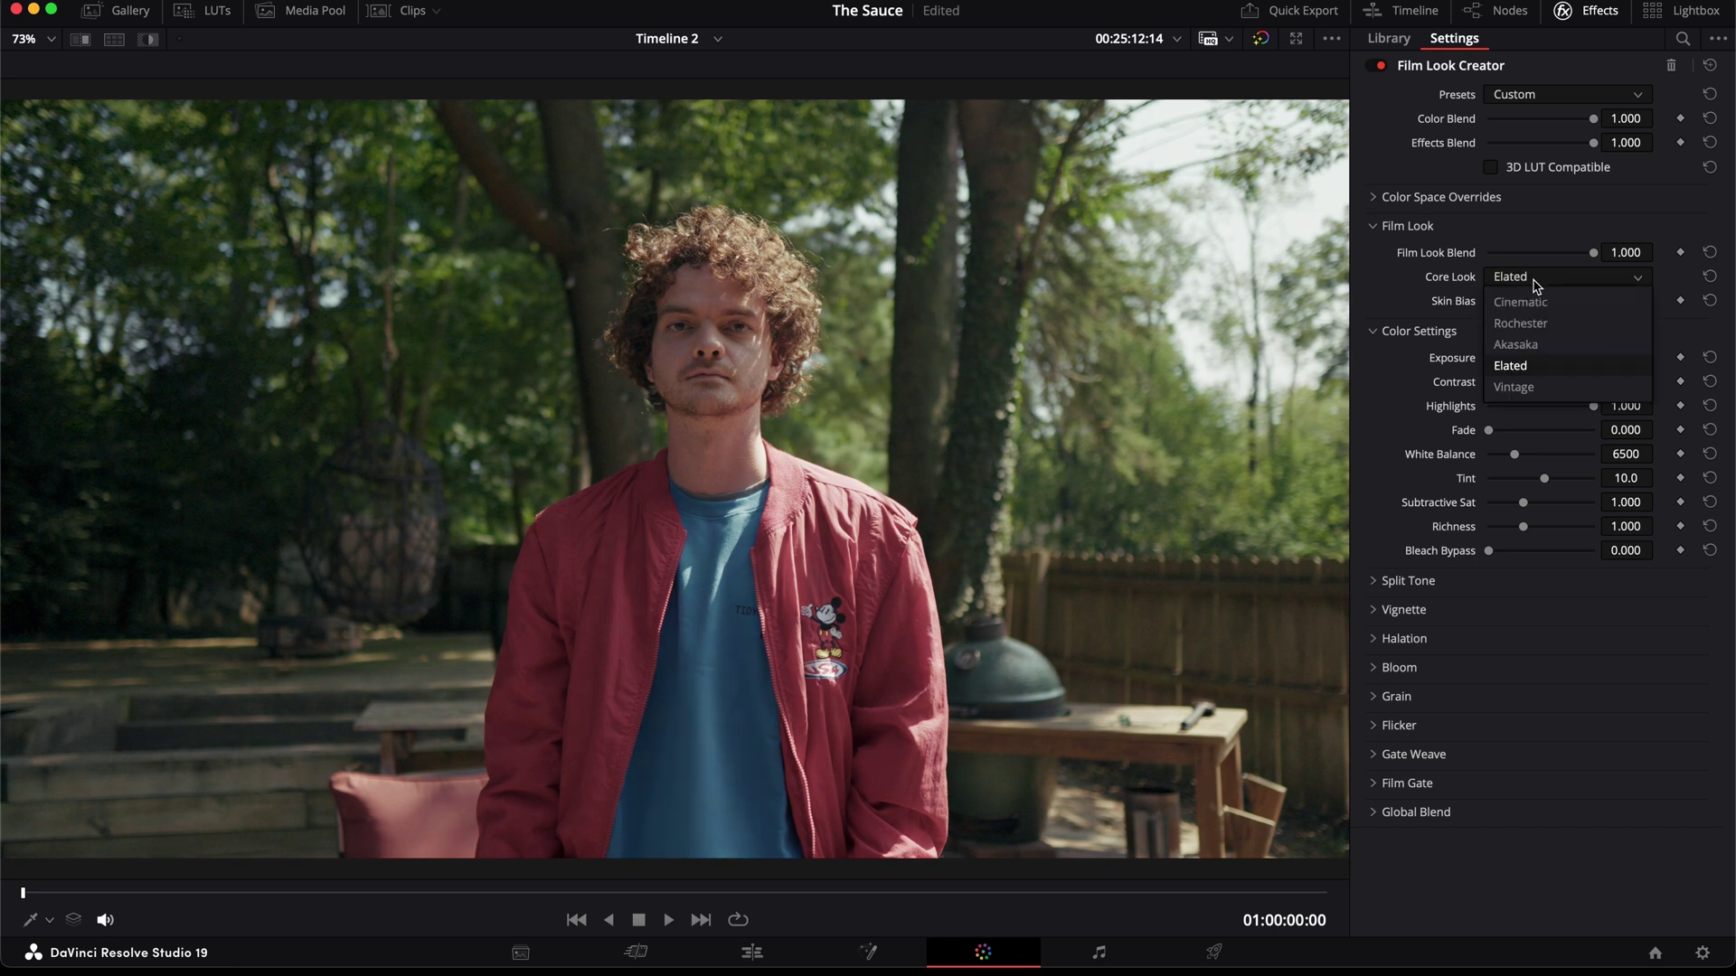
left_click(1514, 387)
left_click(1547, 288)
left_click(1542, 301)
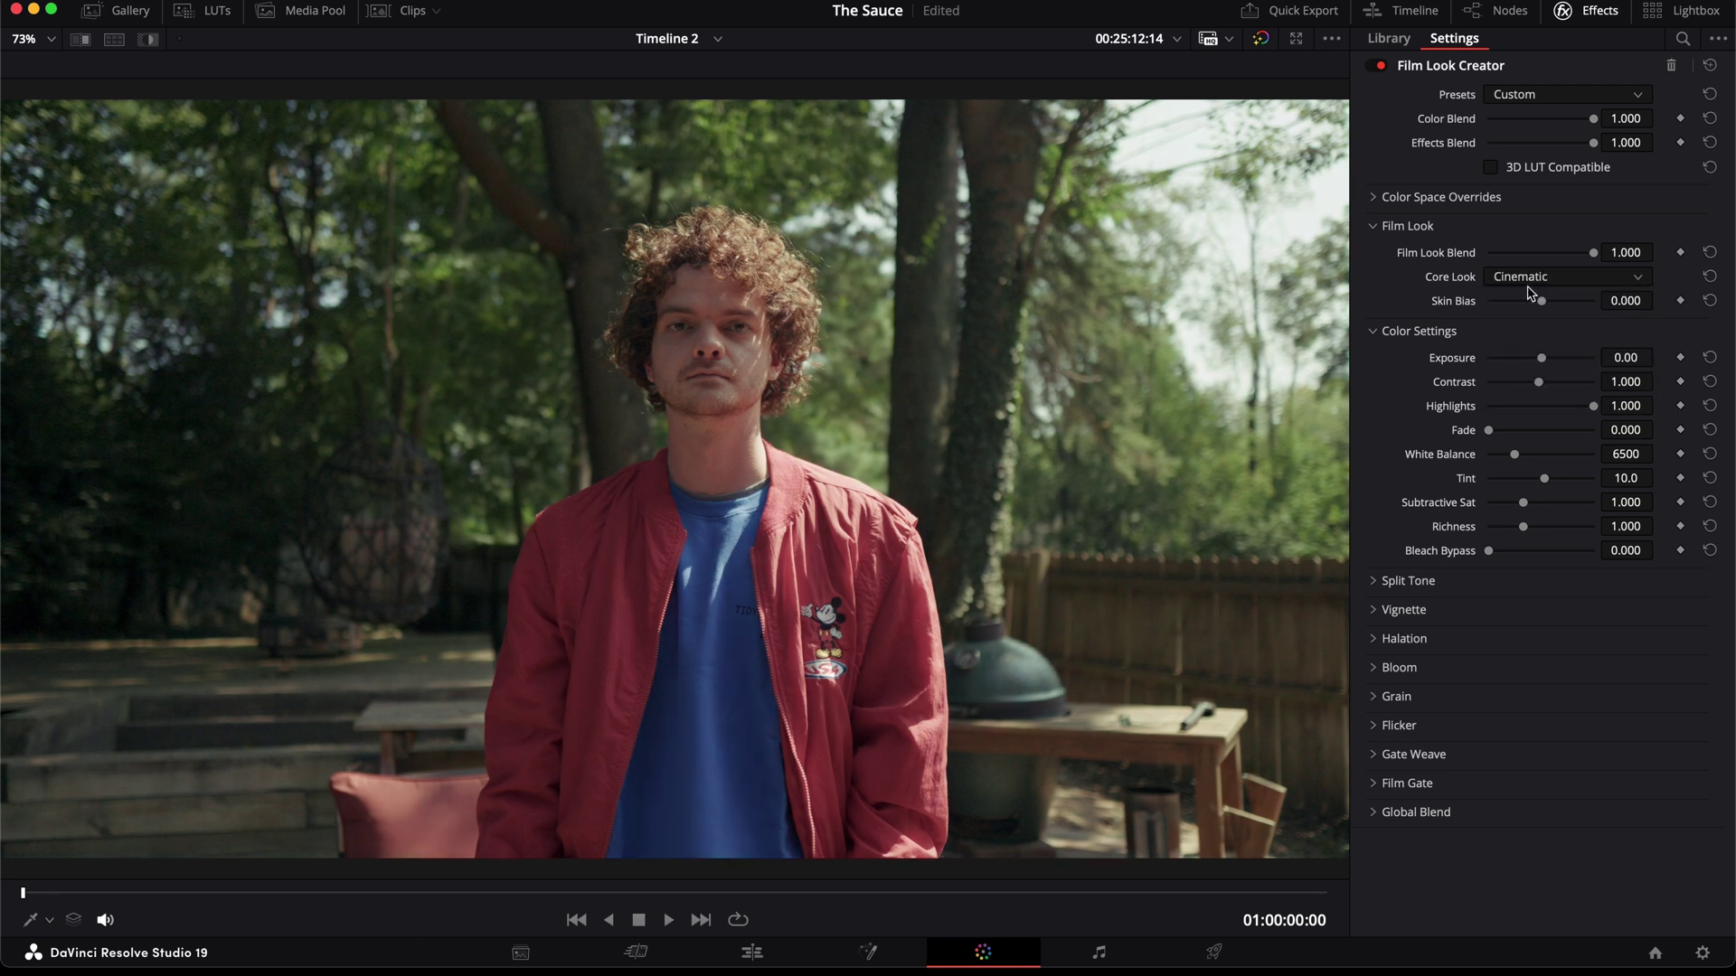
Step: Compare the image with the Film Look Creator effect off and on, using the Cinematic and Vintage core looks
left_click(1380, 66)
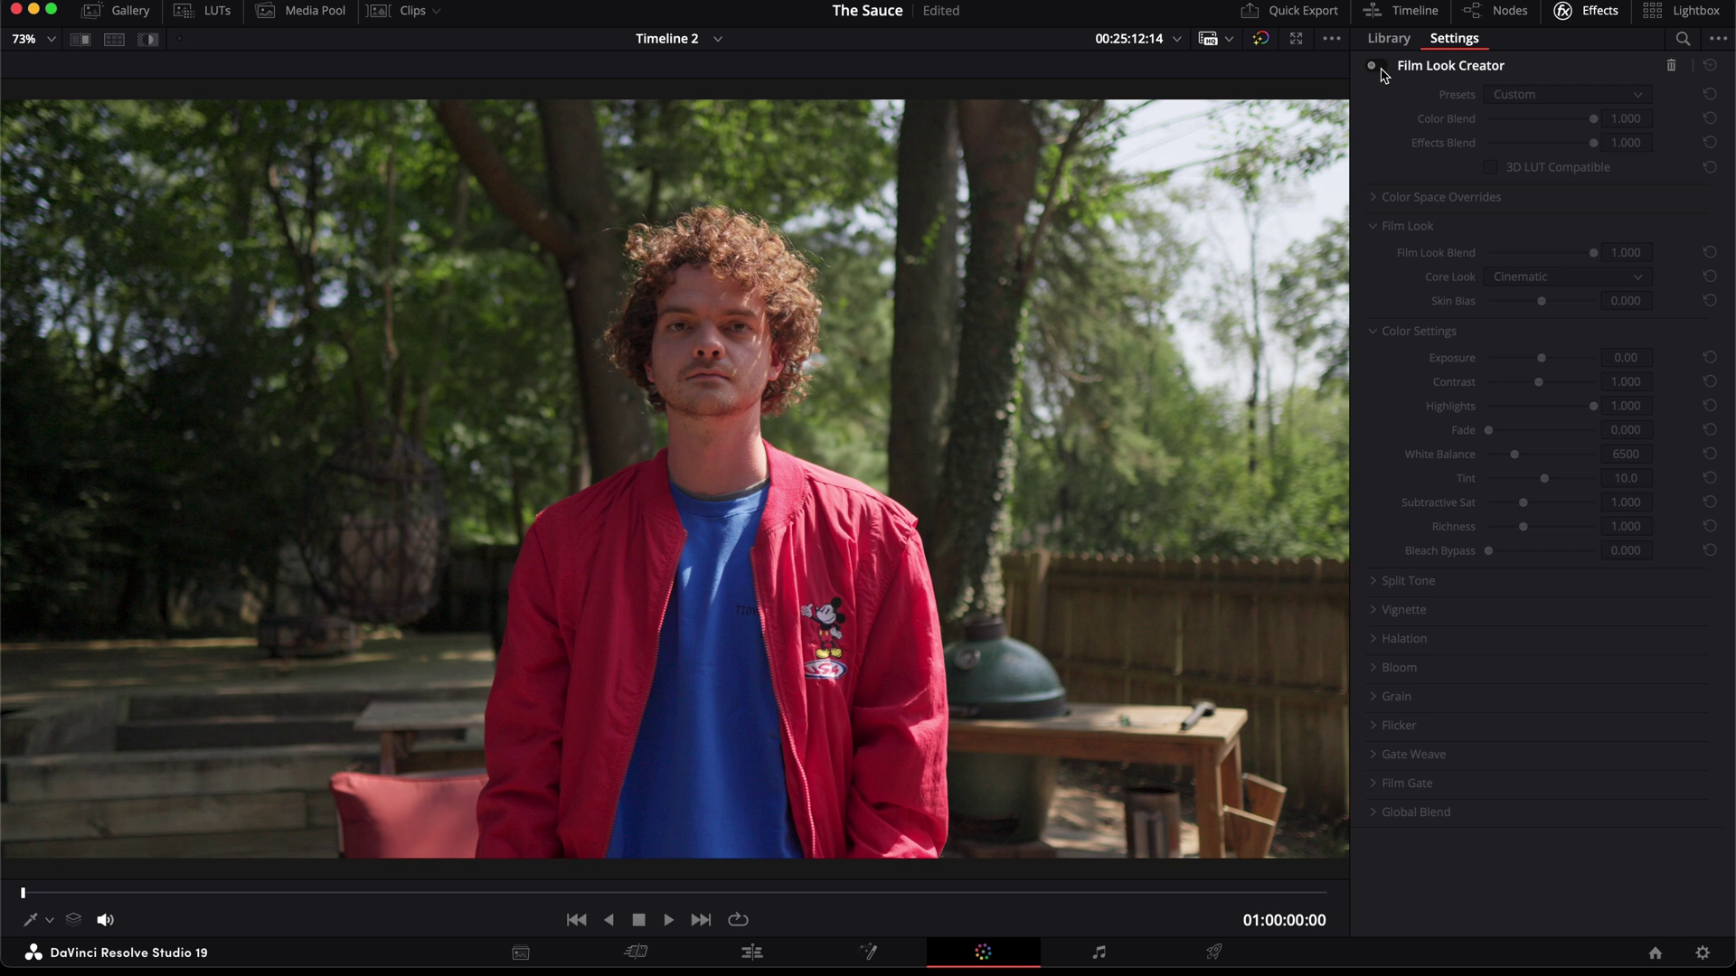
left_click(1376, 66)
left_click(1537, 277)
left_click(1519, 386)
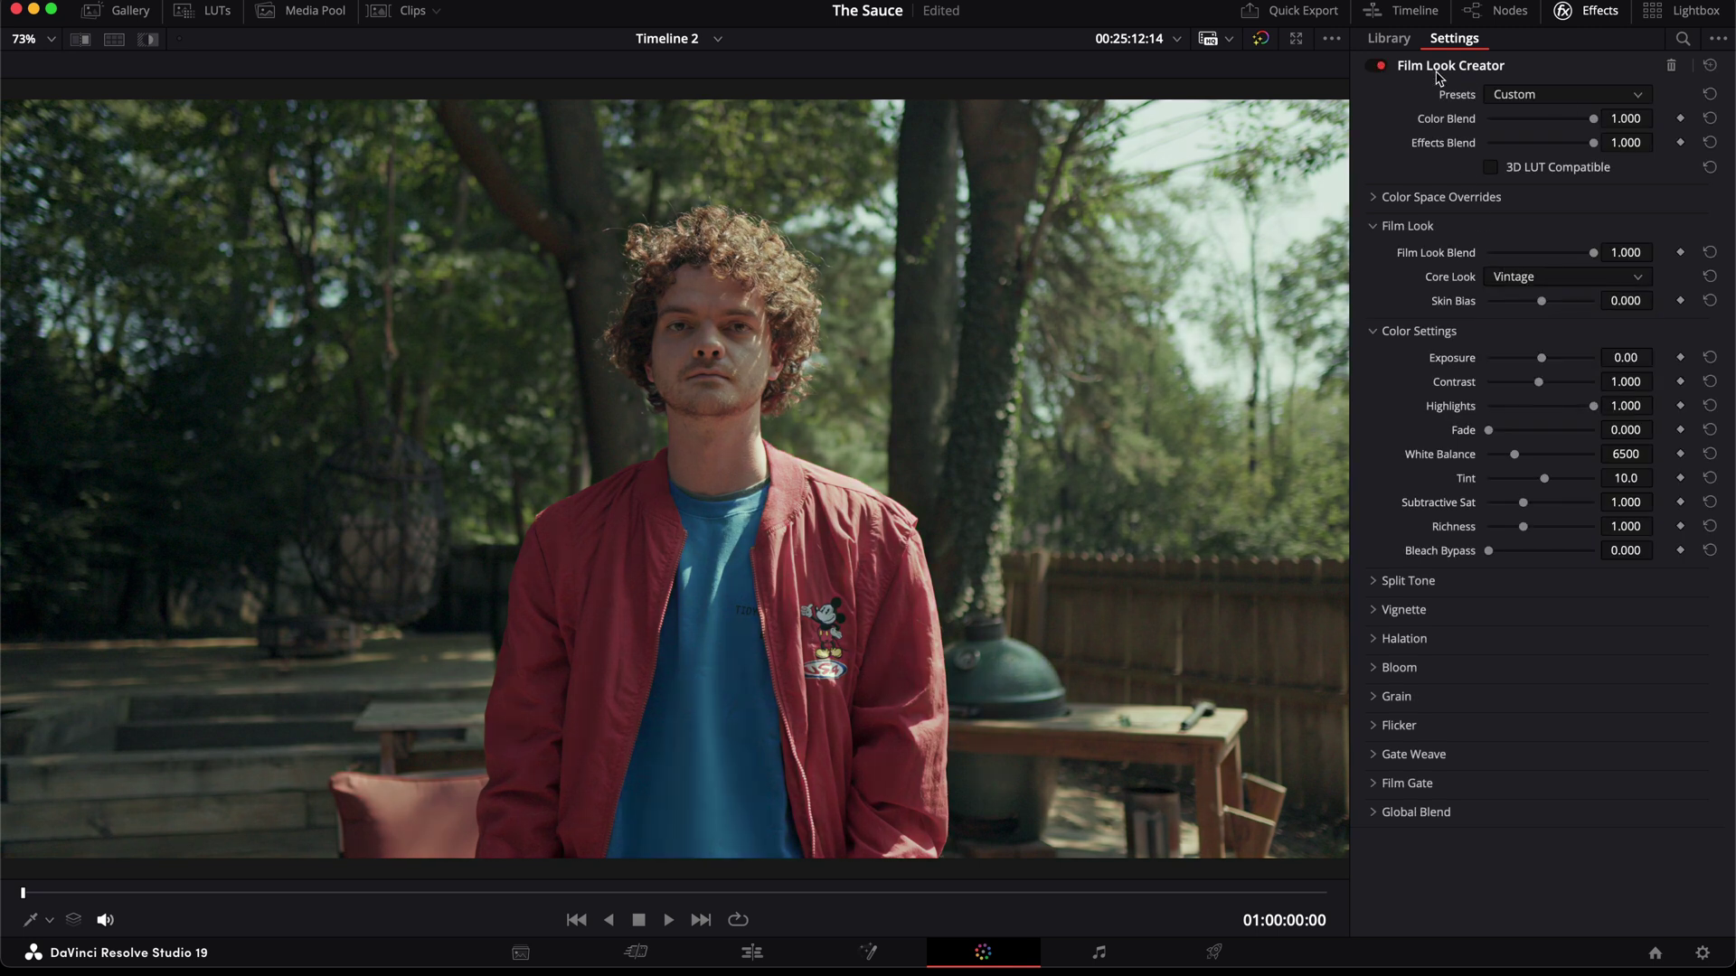
left_click(1379, 66)
left_click(1378, 66)
left_click(1378, 66)
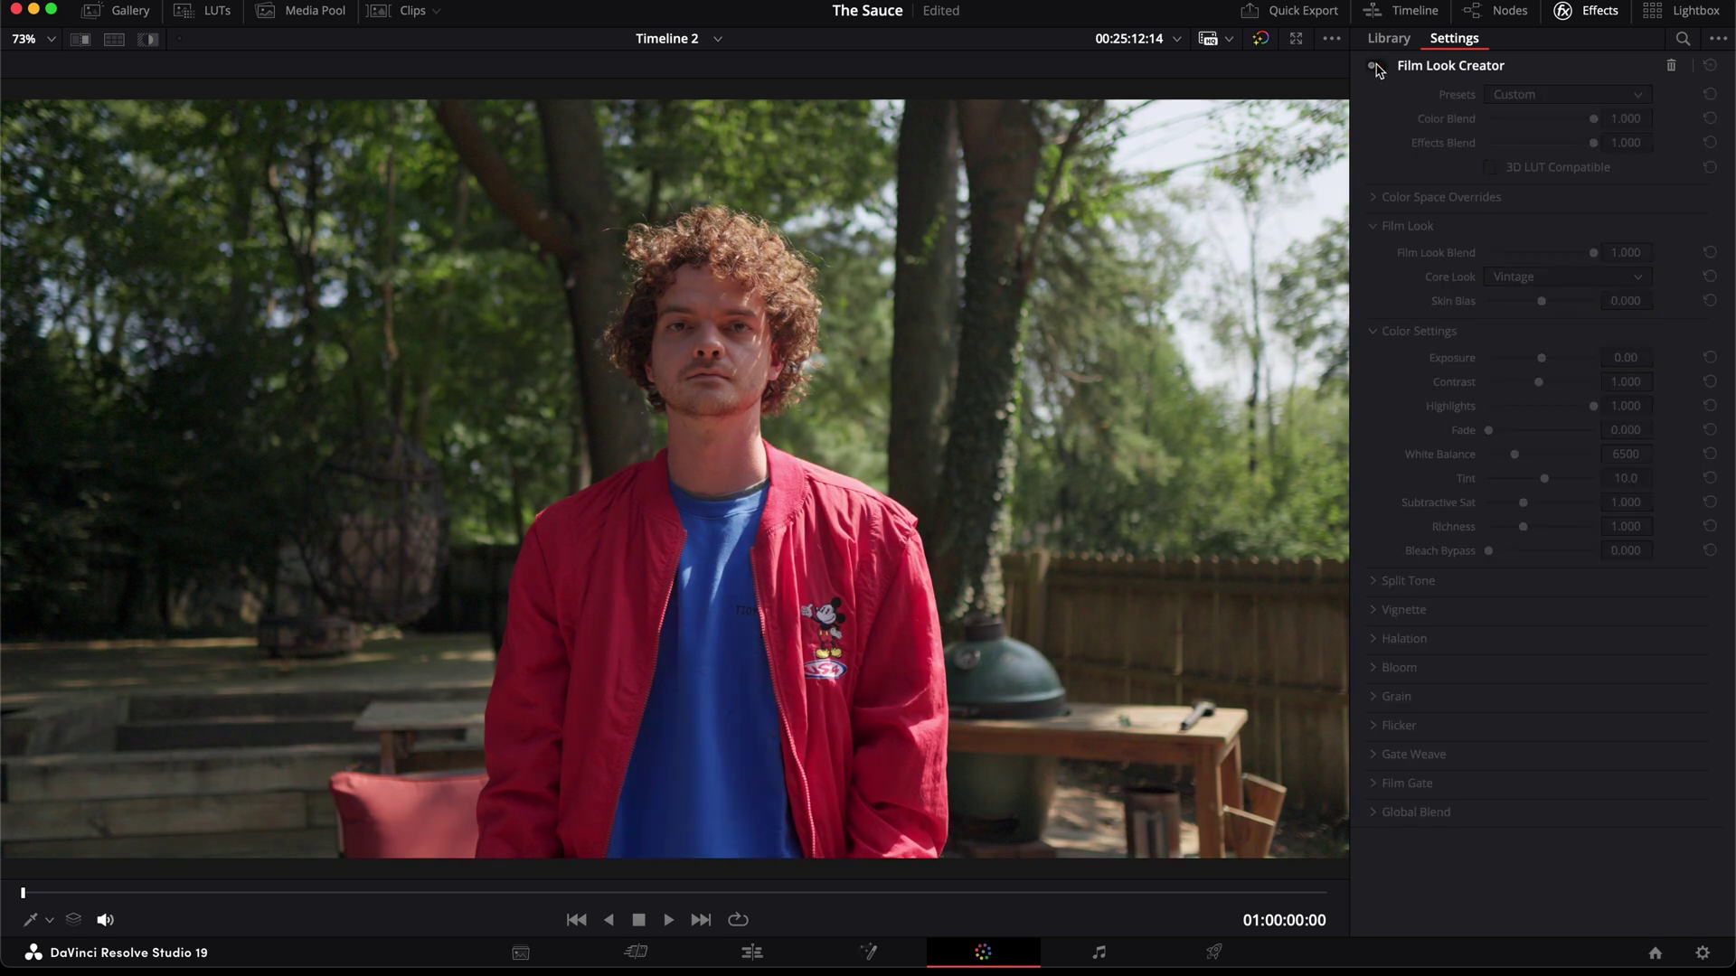
left_click(1379, 66)
left_click(1378, 66)
left_click(1376, 66)
left_click(1376, 66)
left_click(1376, 66)
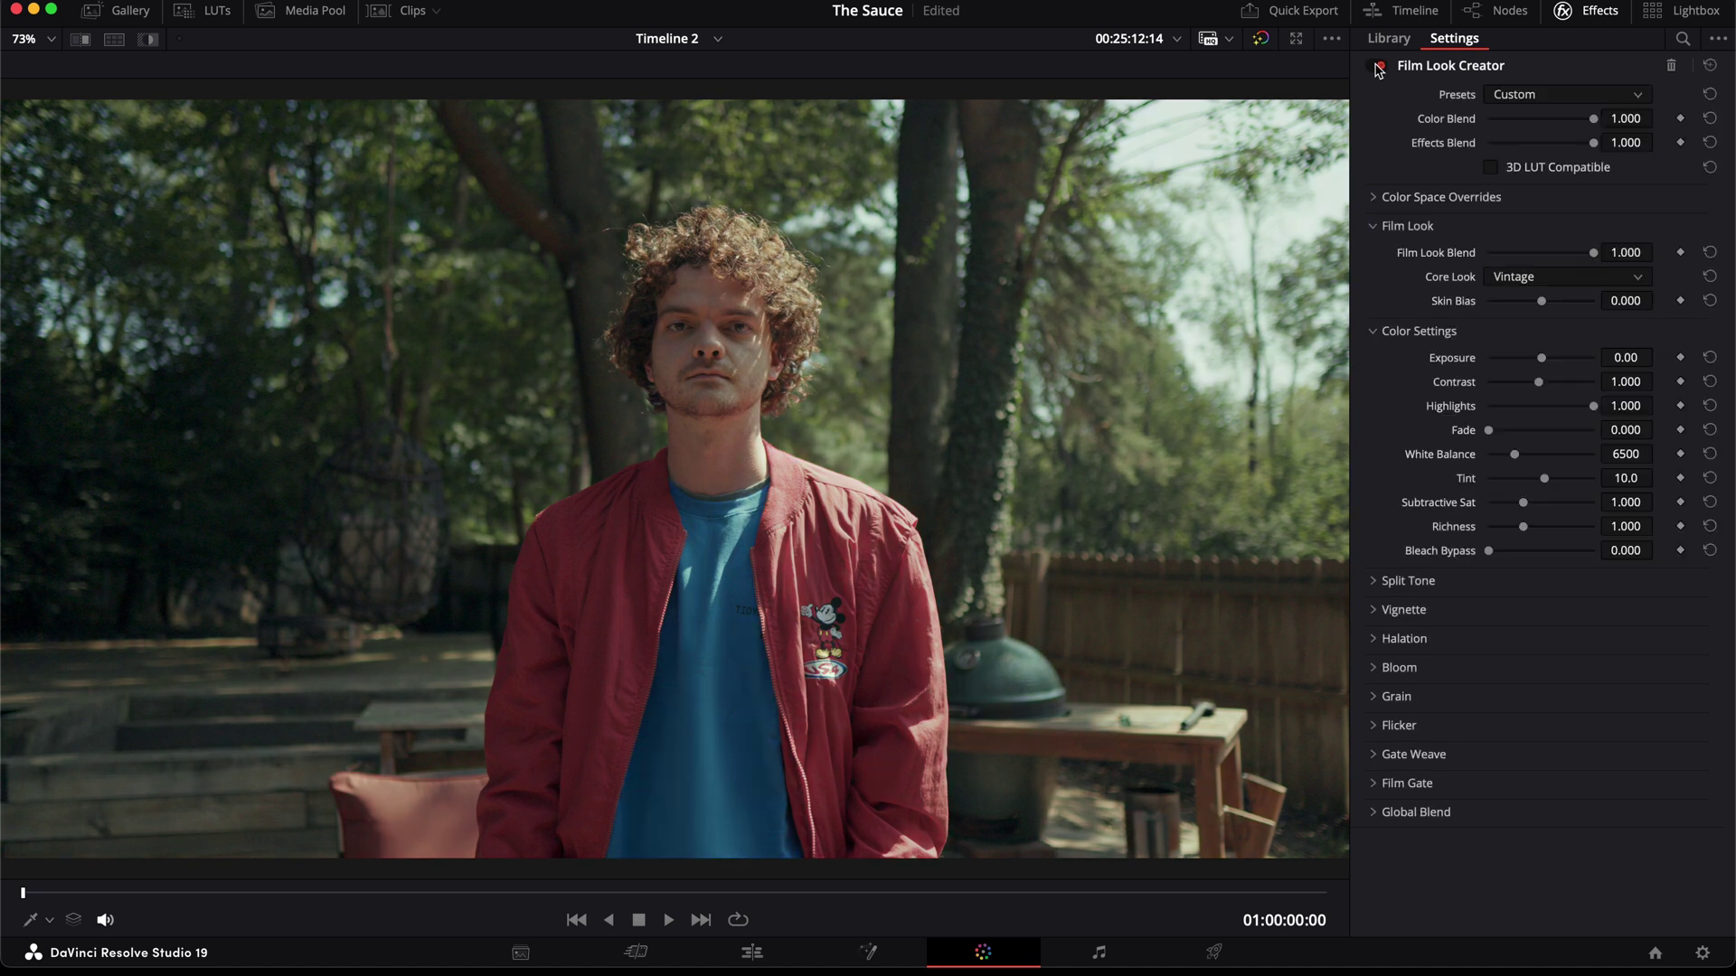
left_click(1376, 66)
left_click(1376, 66)
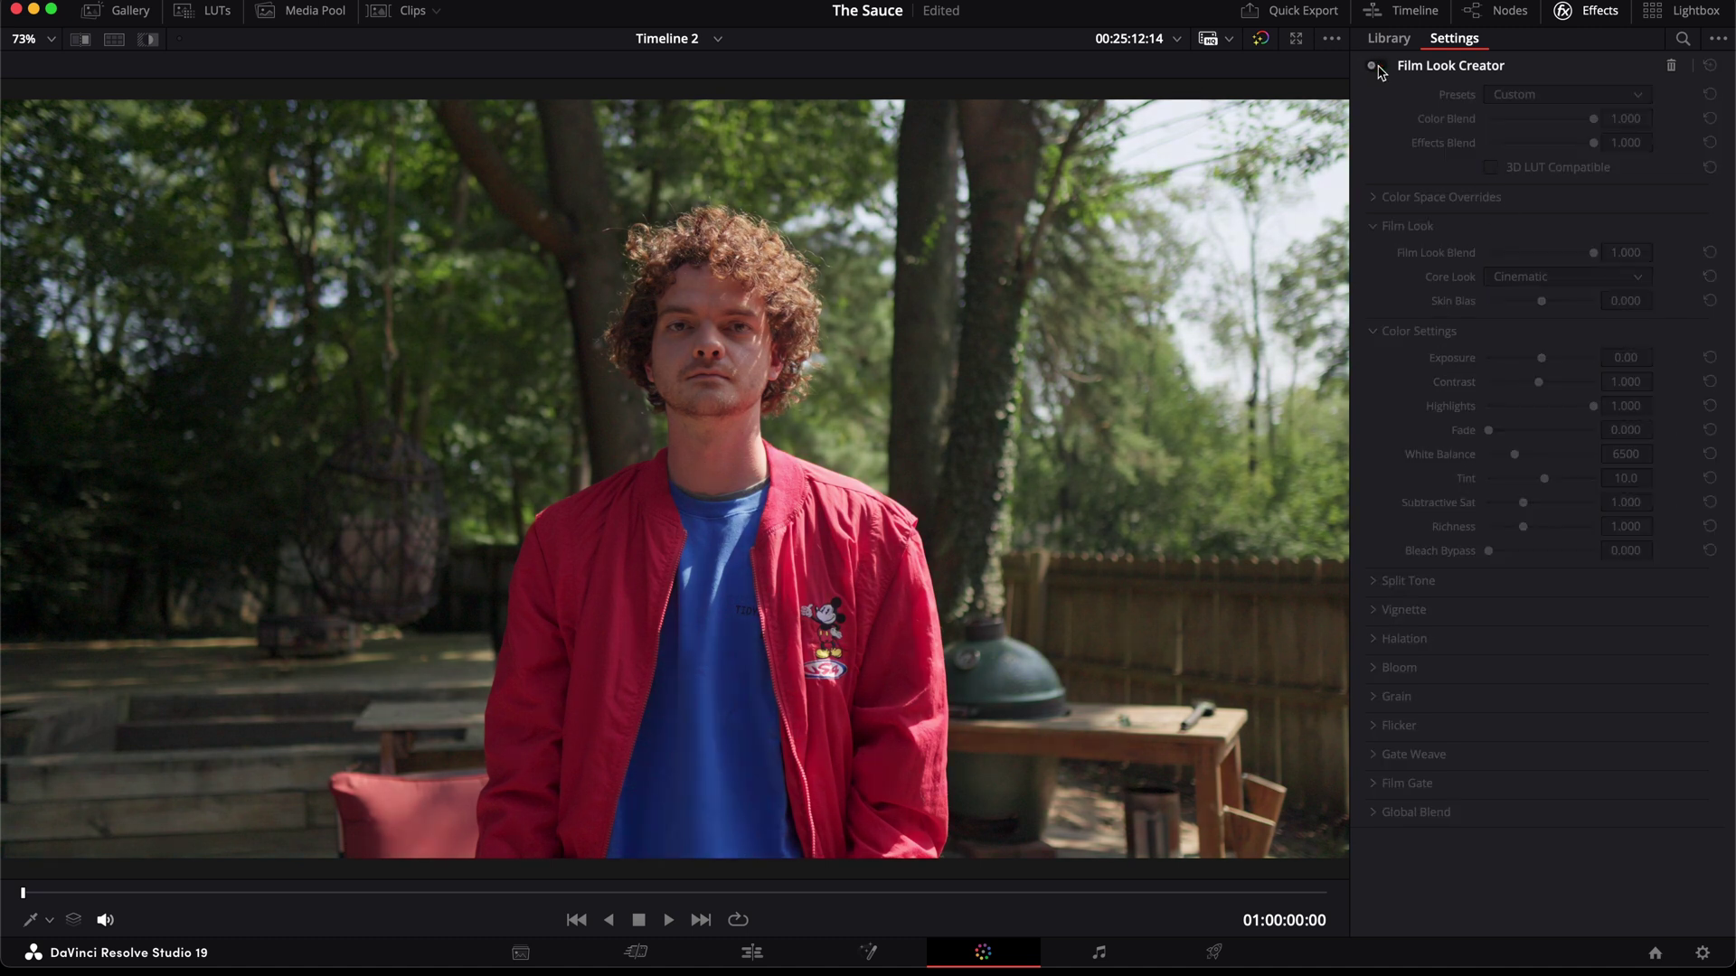
Step: Repeat the comparison with the Film Look Creator effect off and on for the Cinematic, Rochester and Akasaka core looks
left_click(1379, 66)
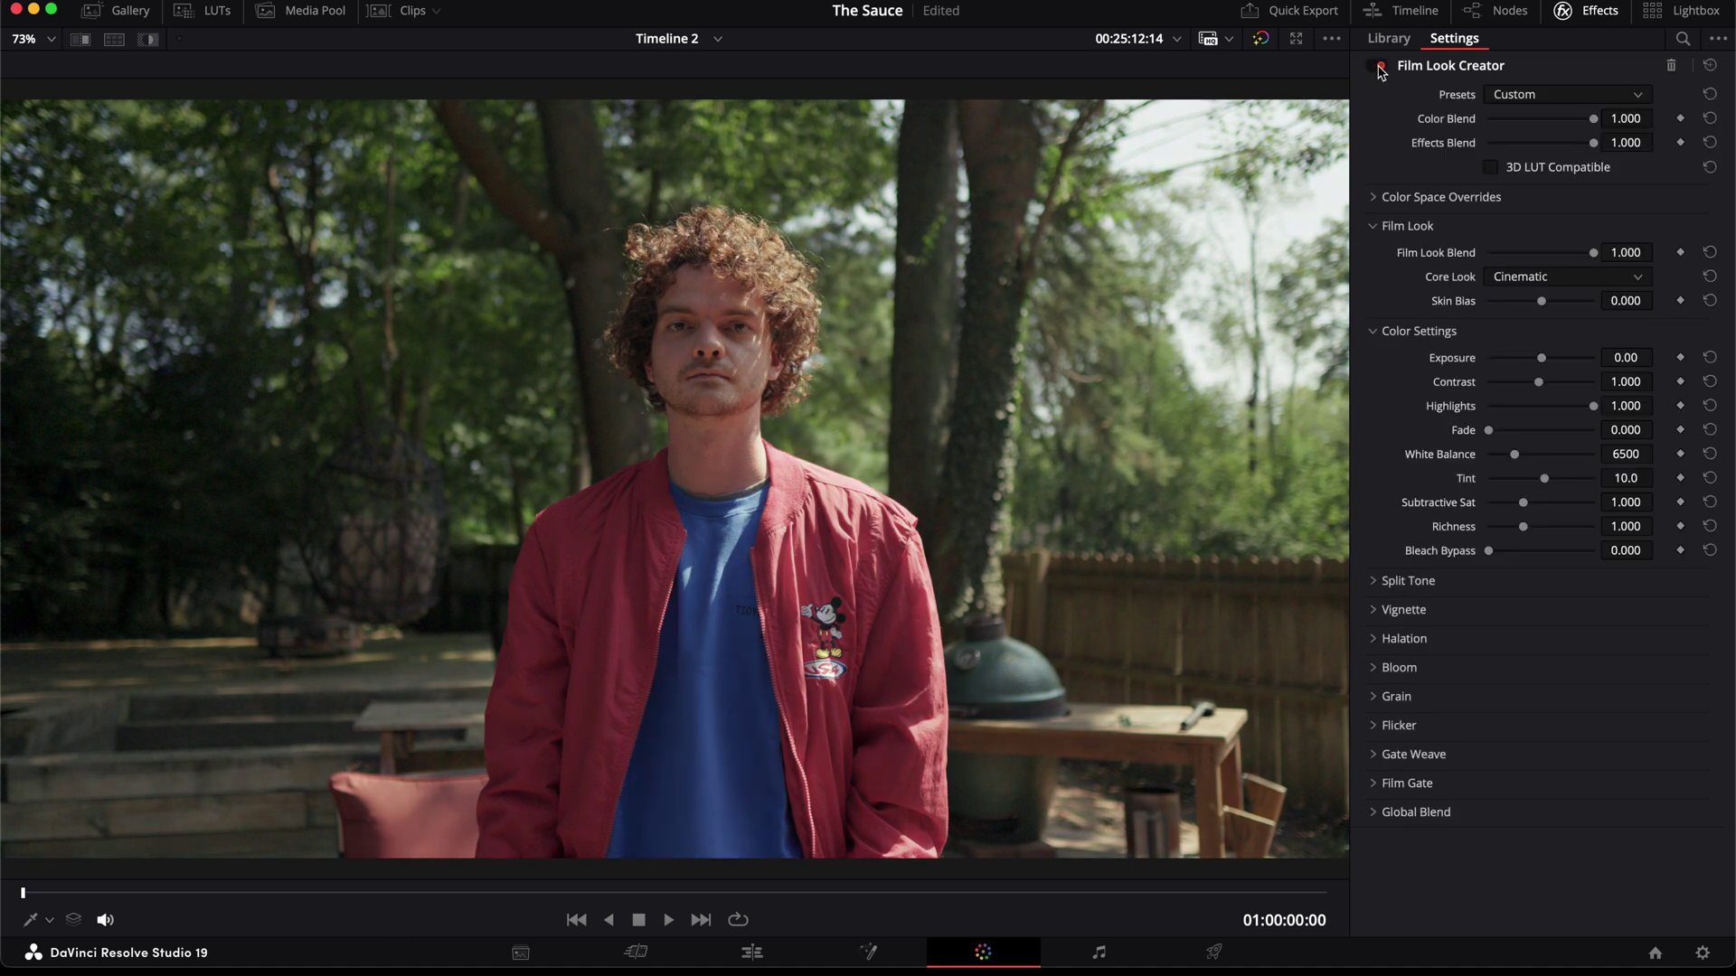
left_click(1379, 67)
left_click(1379, 67)
left_click(1379, 67)
left_click(1378, 66)
left_click(1378, 66)
left_click(1377, 66)
left_click(1378, 66)
left_click(1378, 66)
left_click(1378, 66)
left_click(1378, 66)
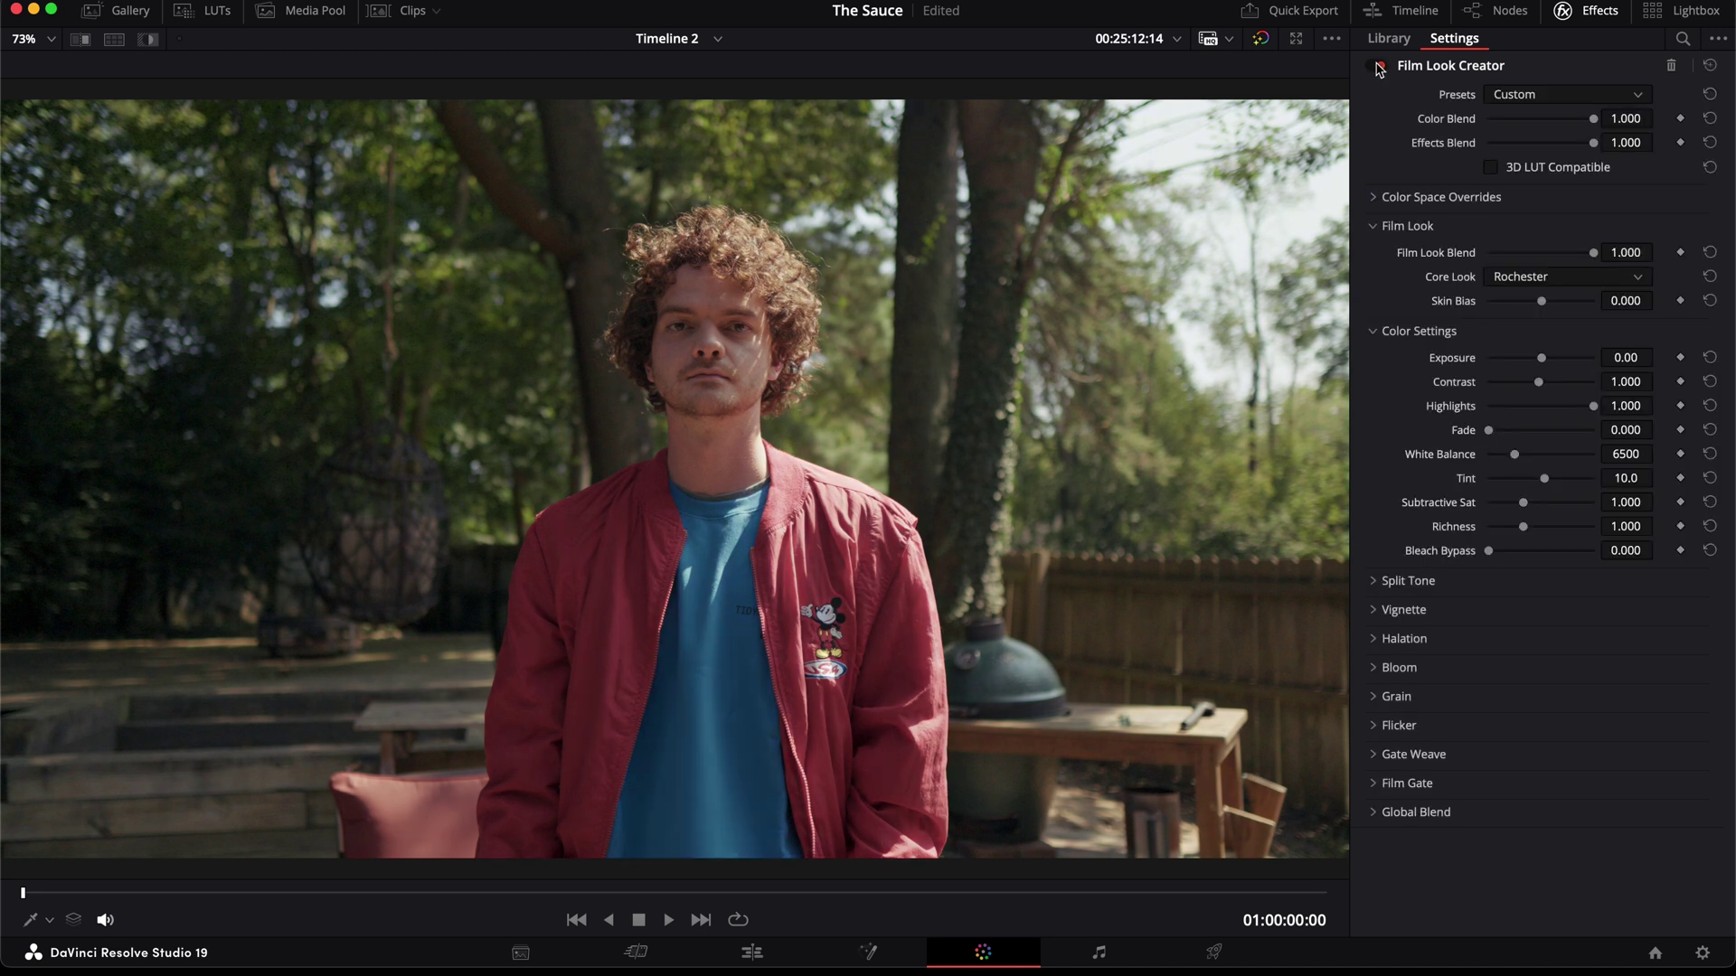
left_click(1378, 66)
left_click(1377, 65)
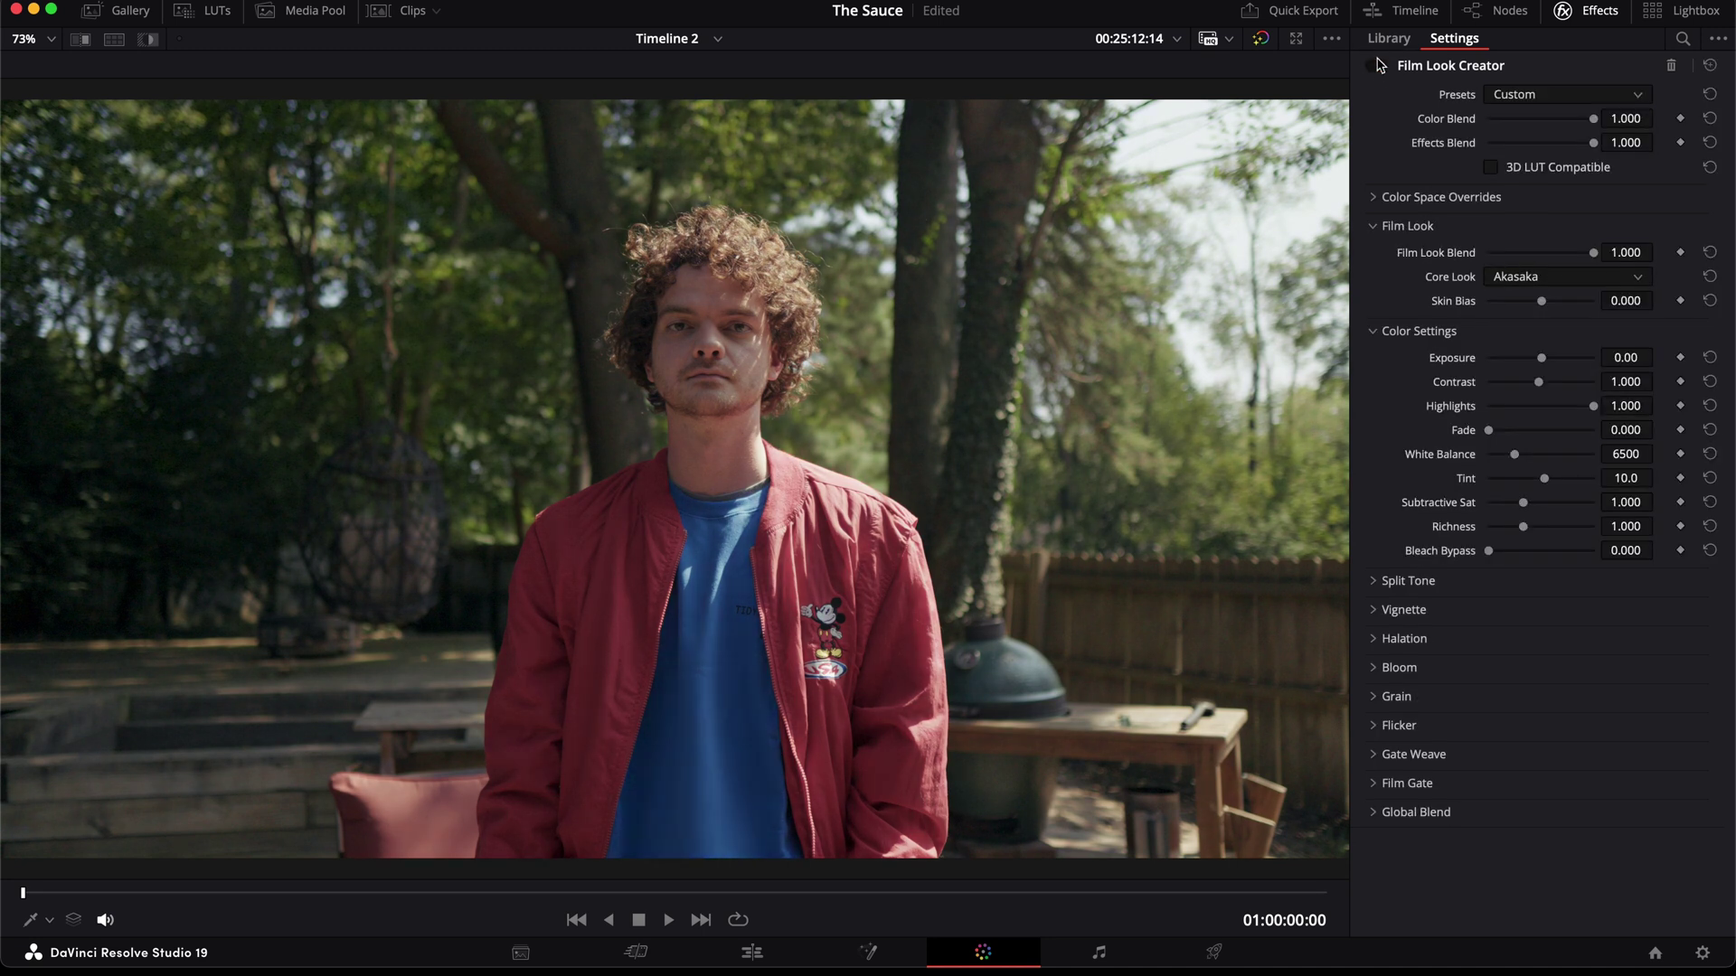
left_click(1377, 66)
Step: Set the core look to Cinematic and reset Highlights to 0.350 in the color settings
left_click(1526, 278)
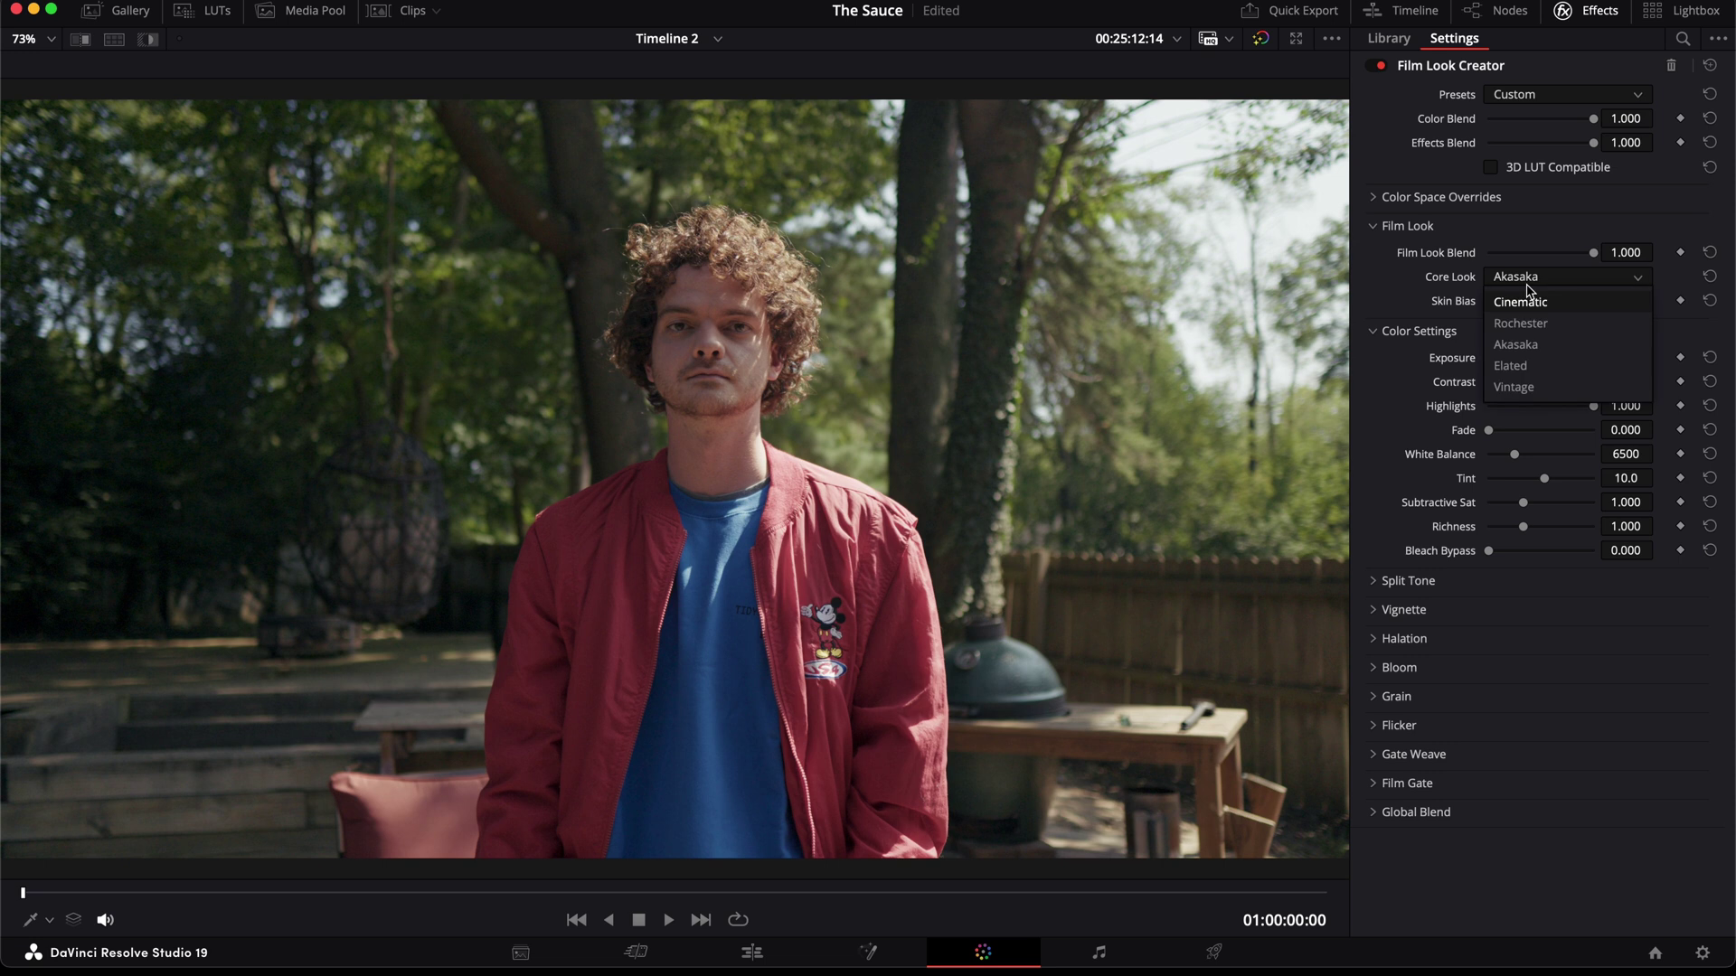
left_click(1526, 302)
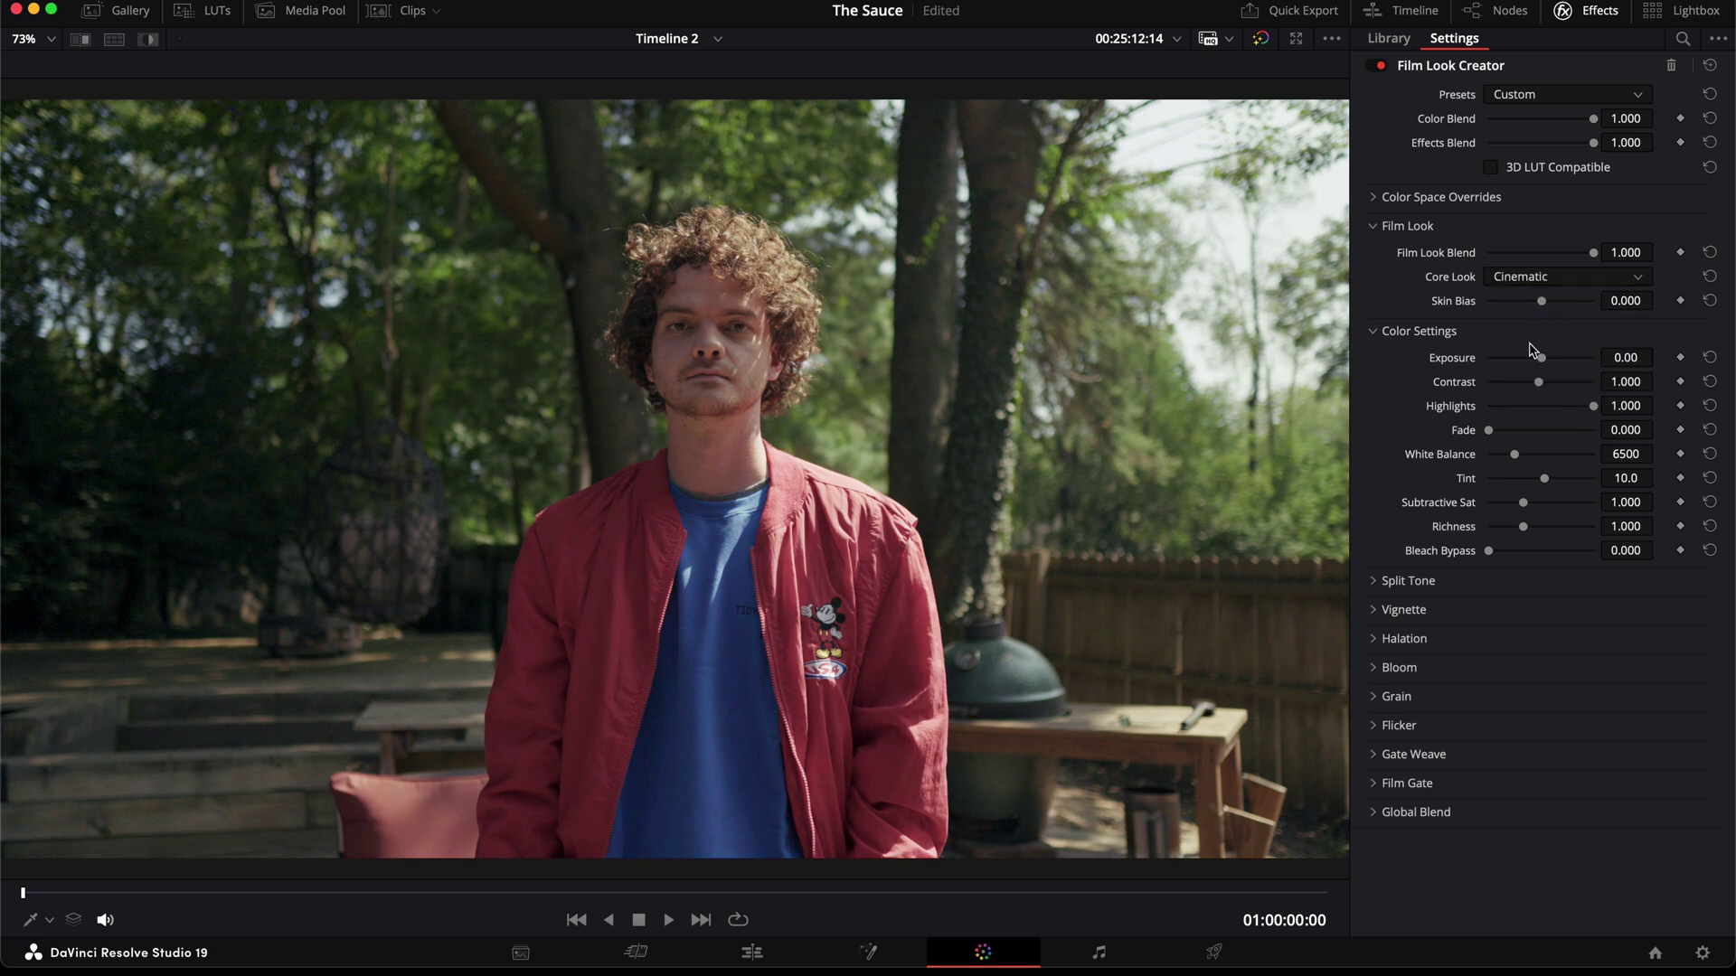
left_click_drag(1541, 358, 1371, 413)
left_click(1709, 406)
mouse_move(1628, 431)
left_mouse_down()
mouse_move(1659, 430)
mouse_move(1626, 430)
left_mouse_up()
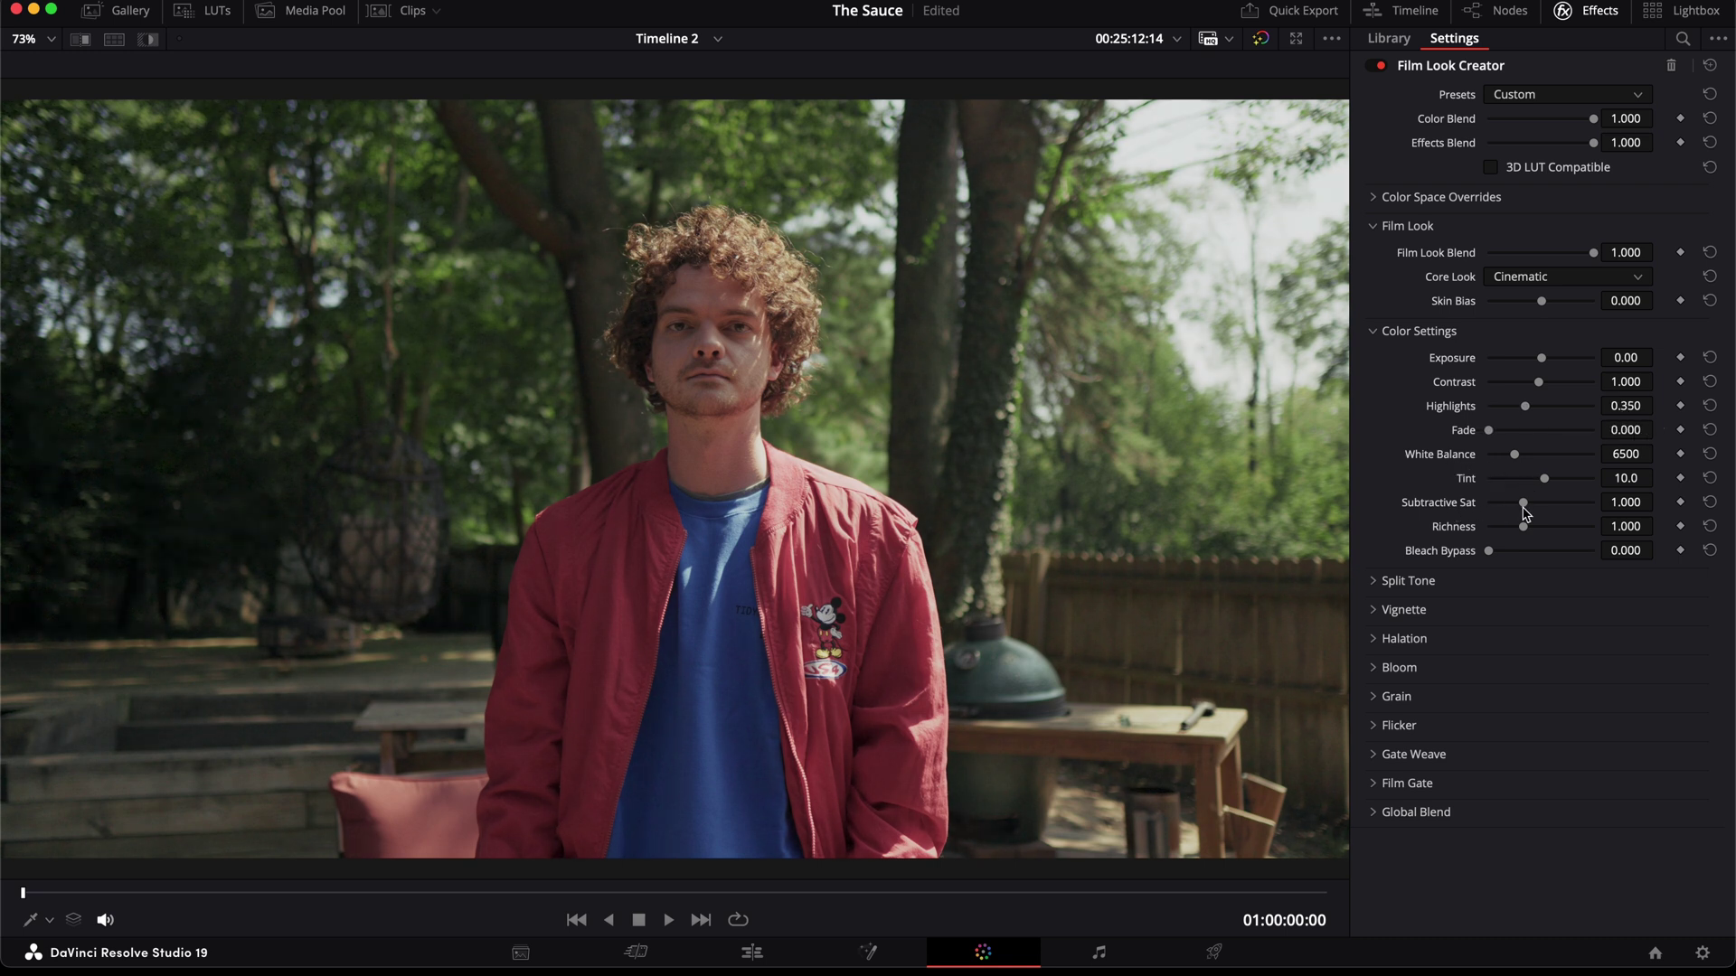
Step: Set Subtractive Sat to 1.200, and try a higher Richness before resetting it to 1.000
left_click_drag(1525, 509, 1452, 511)
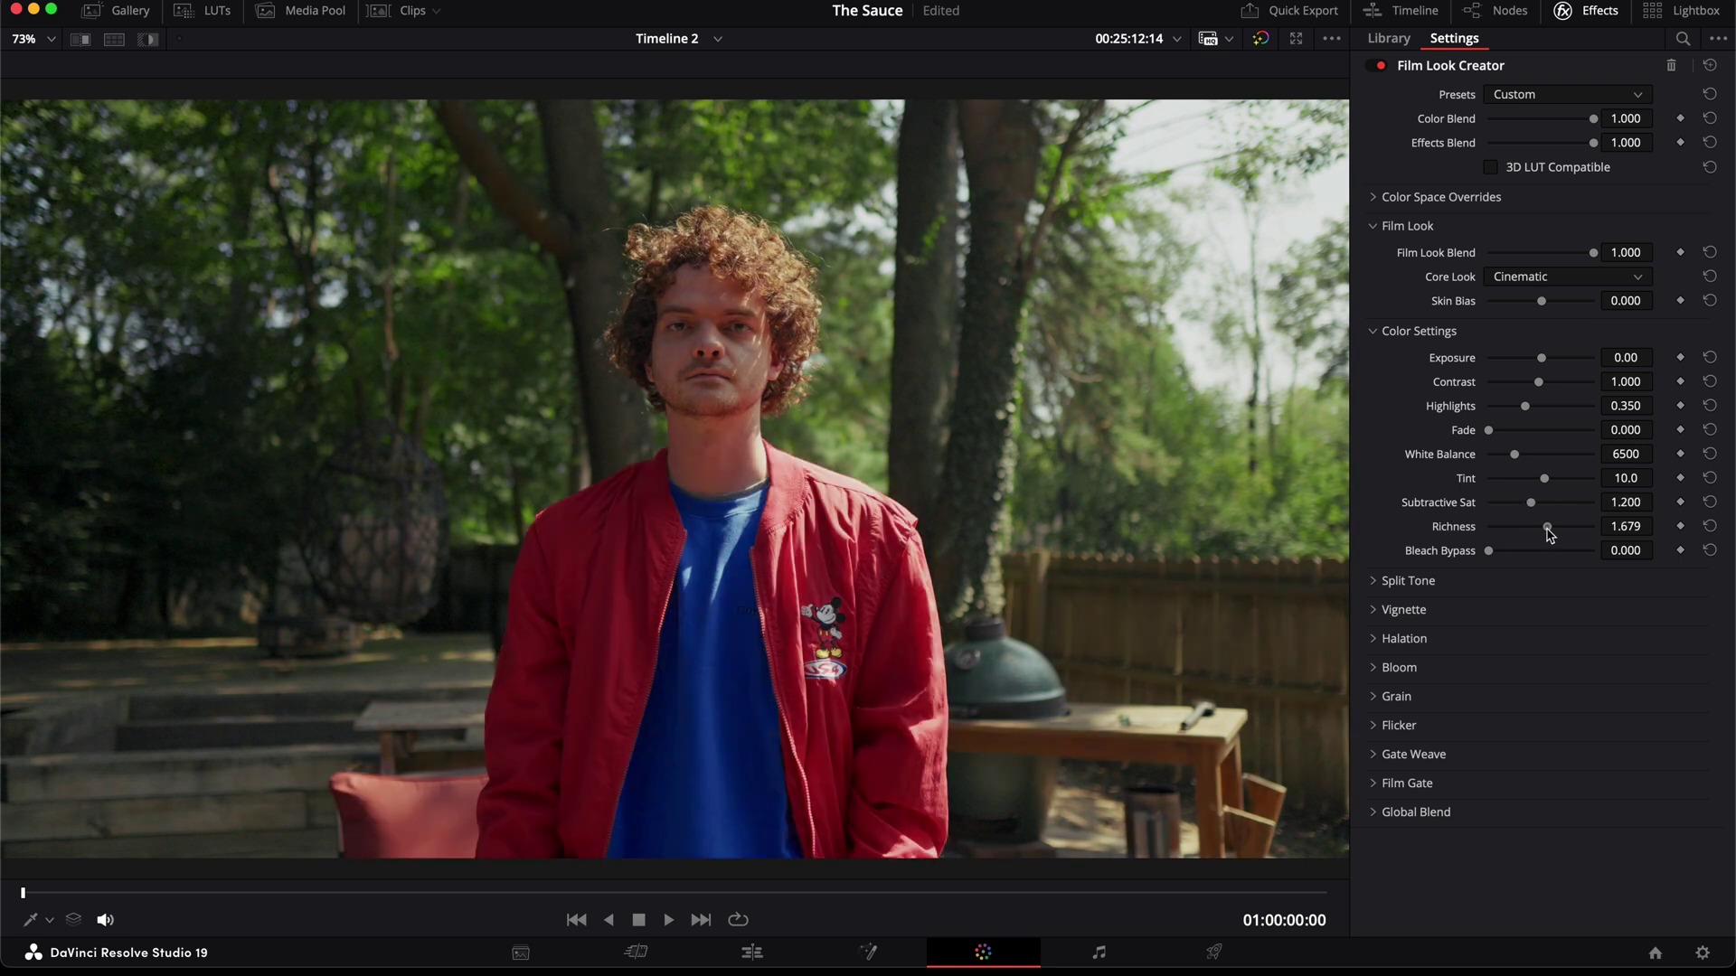
mouse_move(1546, 528)
left_mouse_down()
mouse_move(1569, 528)
mouse_move(1481, 541)
mouse_move(1535, 532)
left_mouse_up()
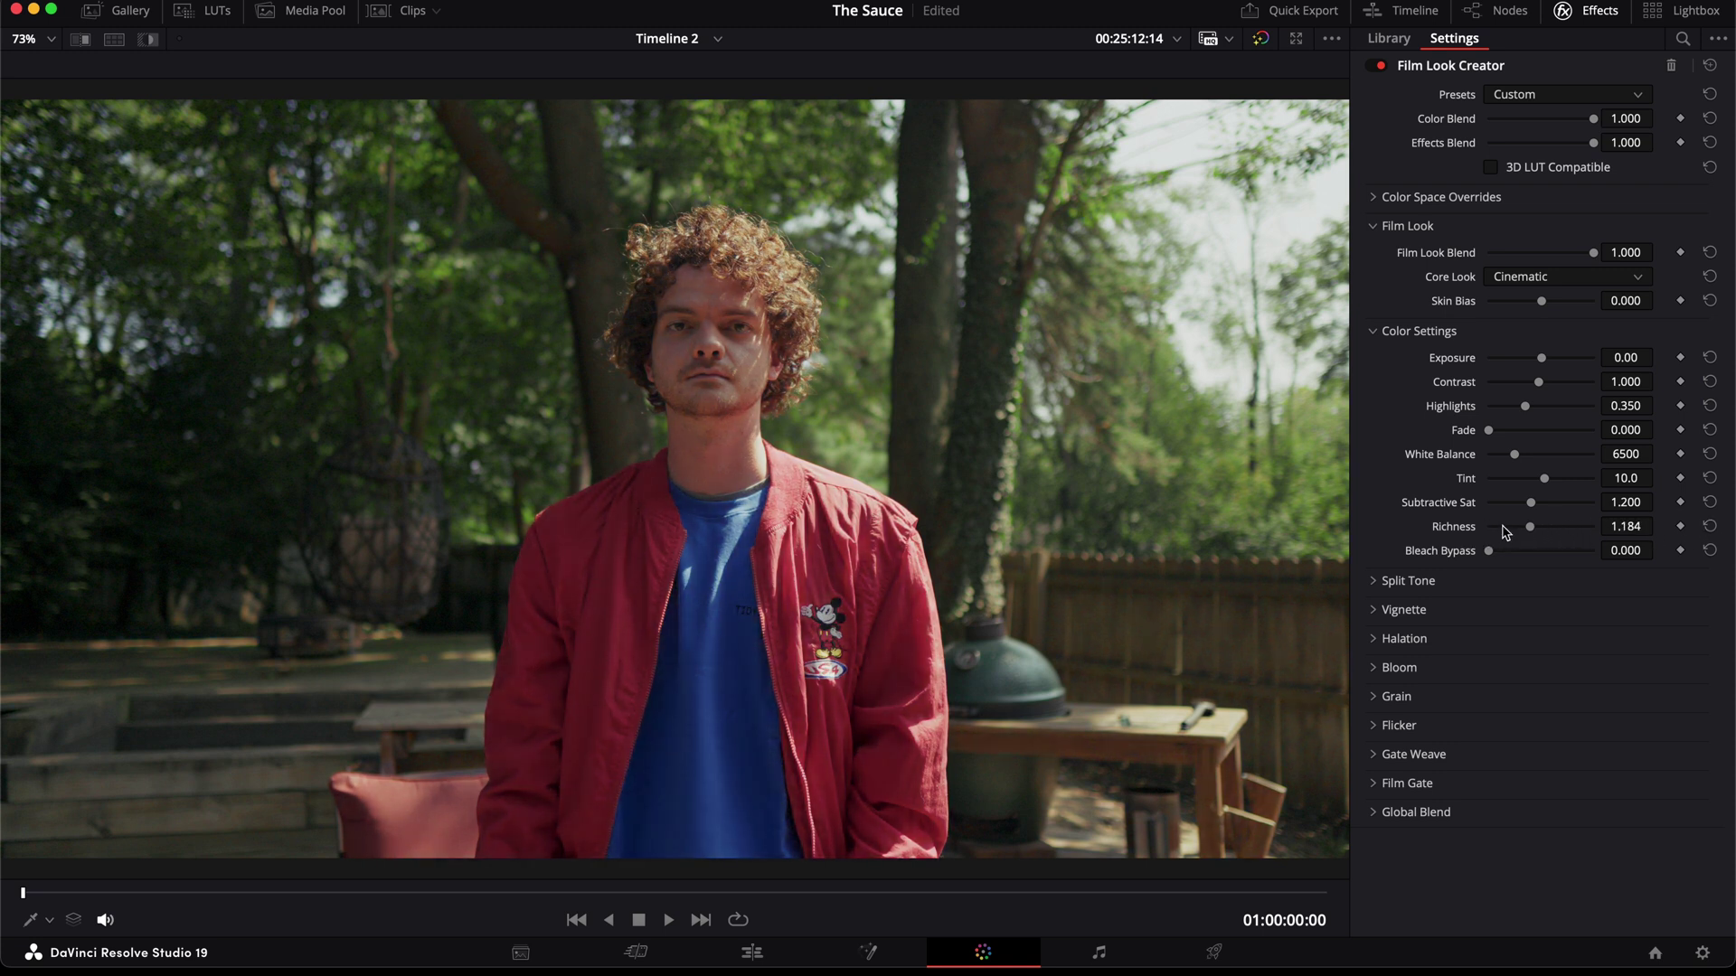
left_click(1704, 523)
Step: Try the split tone with Amount 1.000 and Hue Angle 29.7, and disable it
left_click(1660, 581)
left_click(1547, 608)
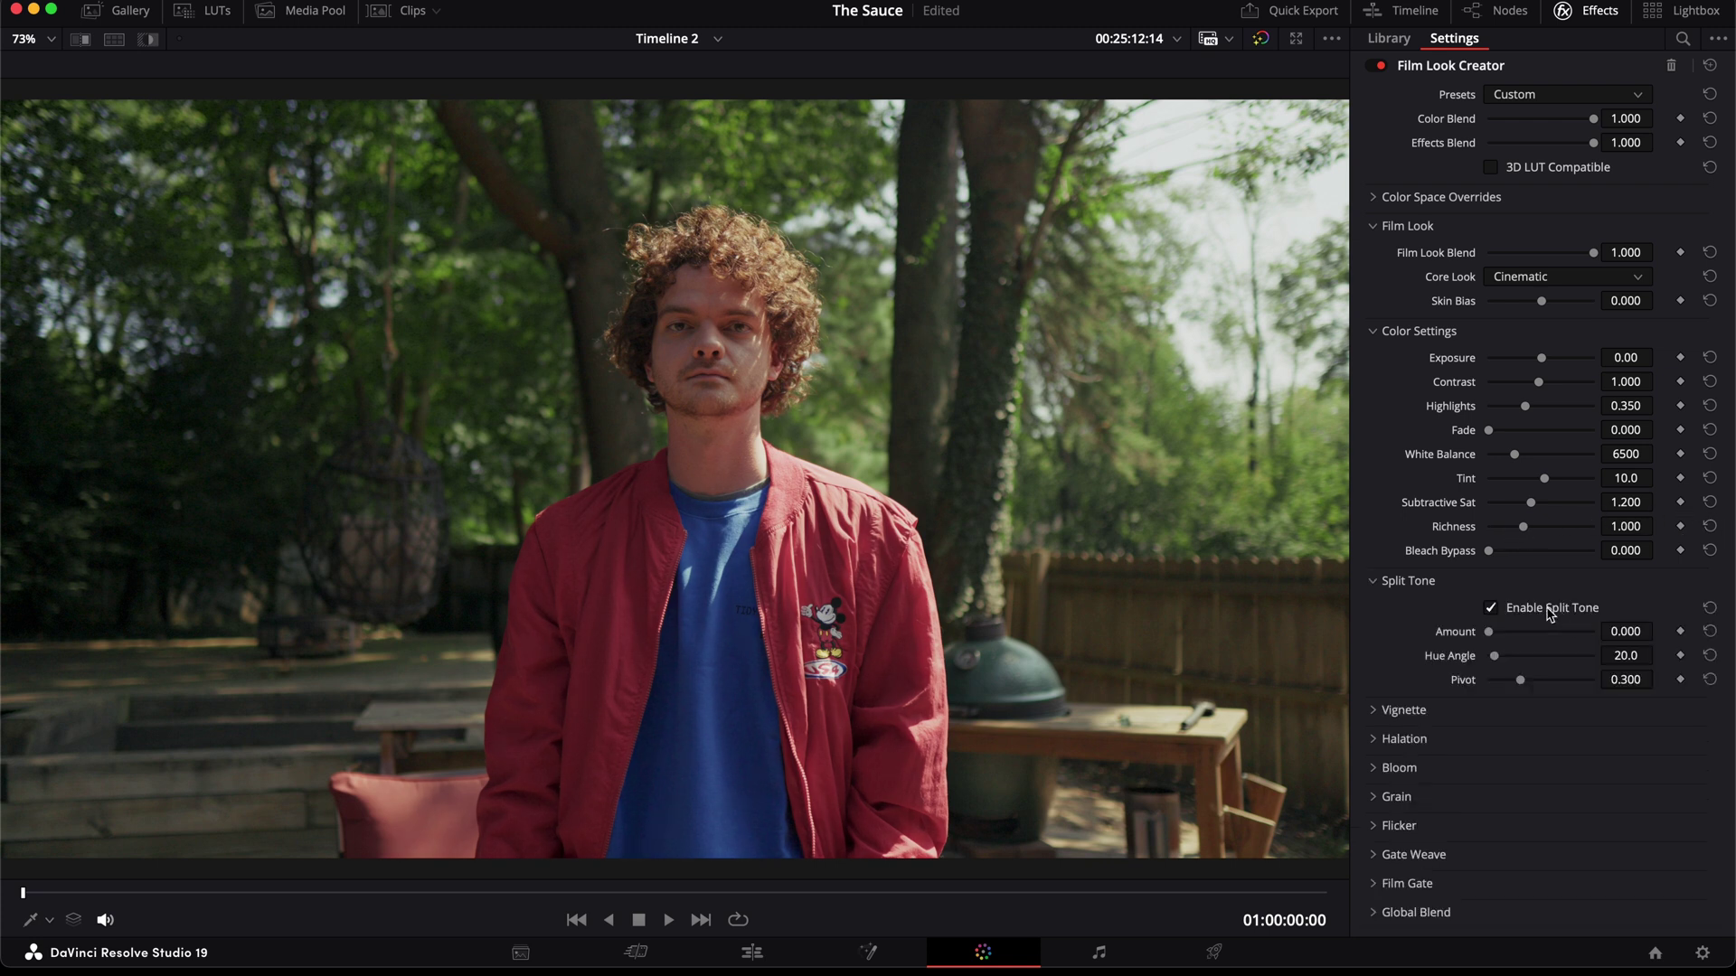
left_click_drag(1489, 631, 1632, 628)
left_click_drag(1494, 656, 1497, 674)
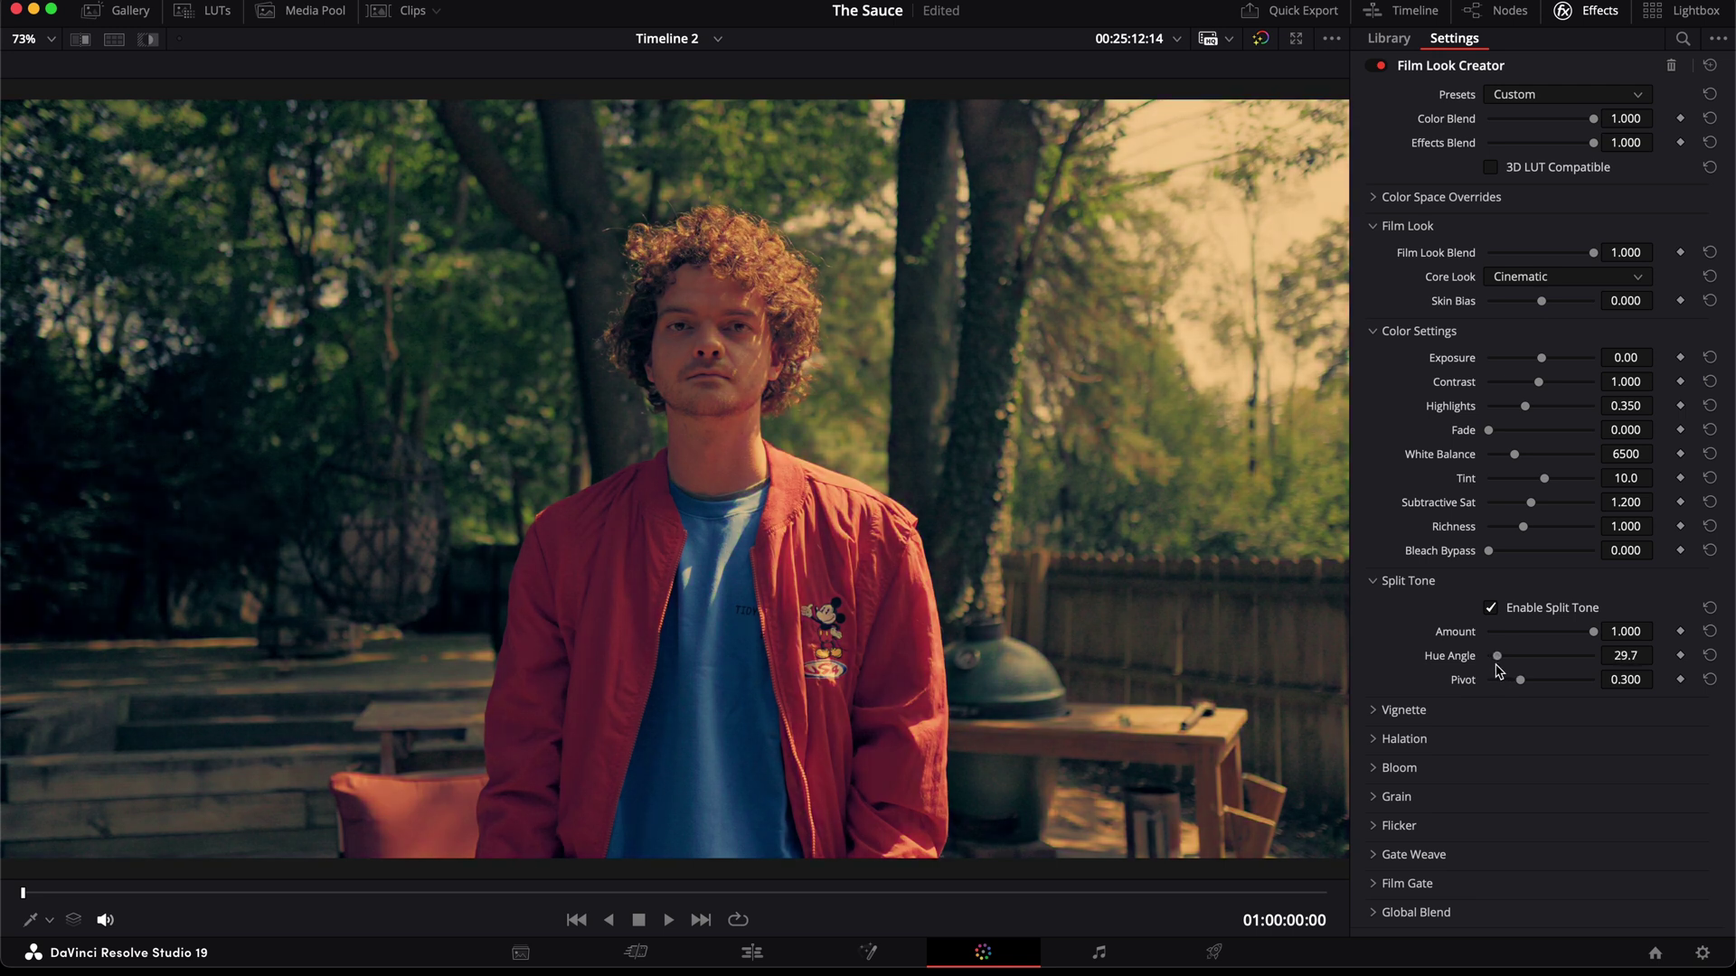
left_click_drag(1596, 636, 1544, 635)
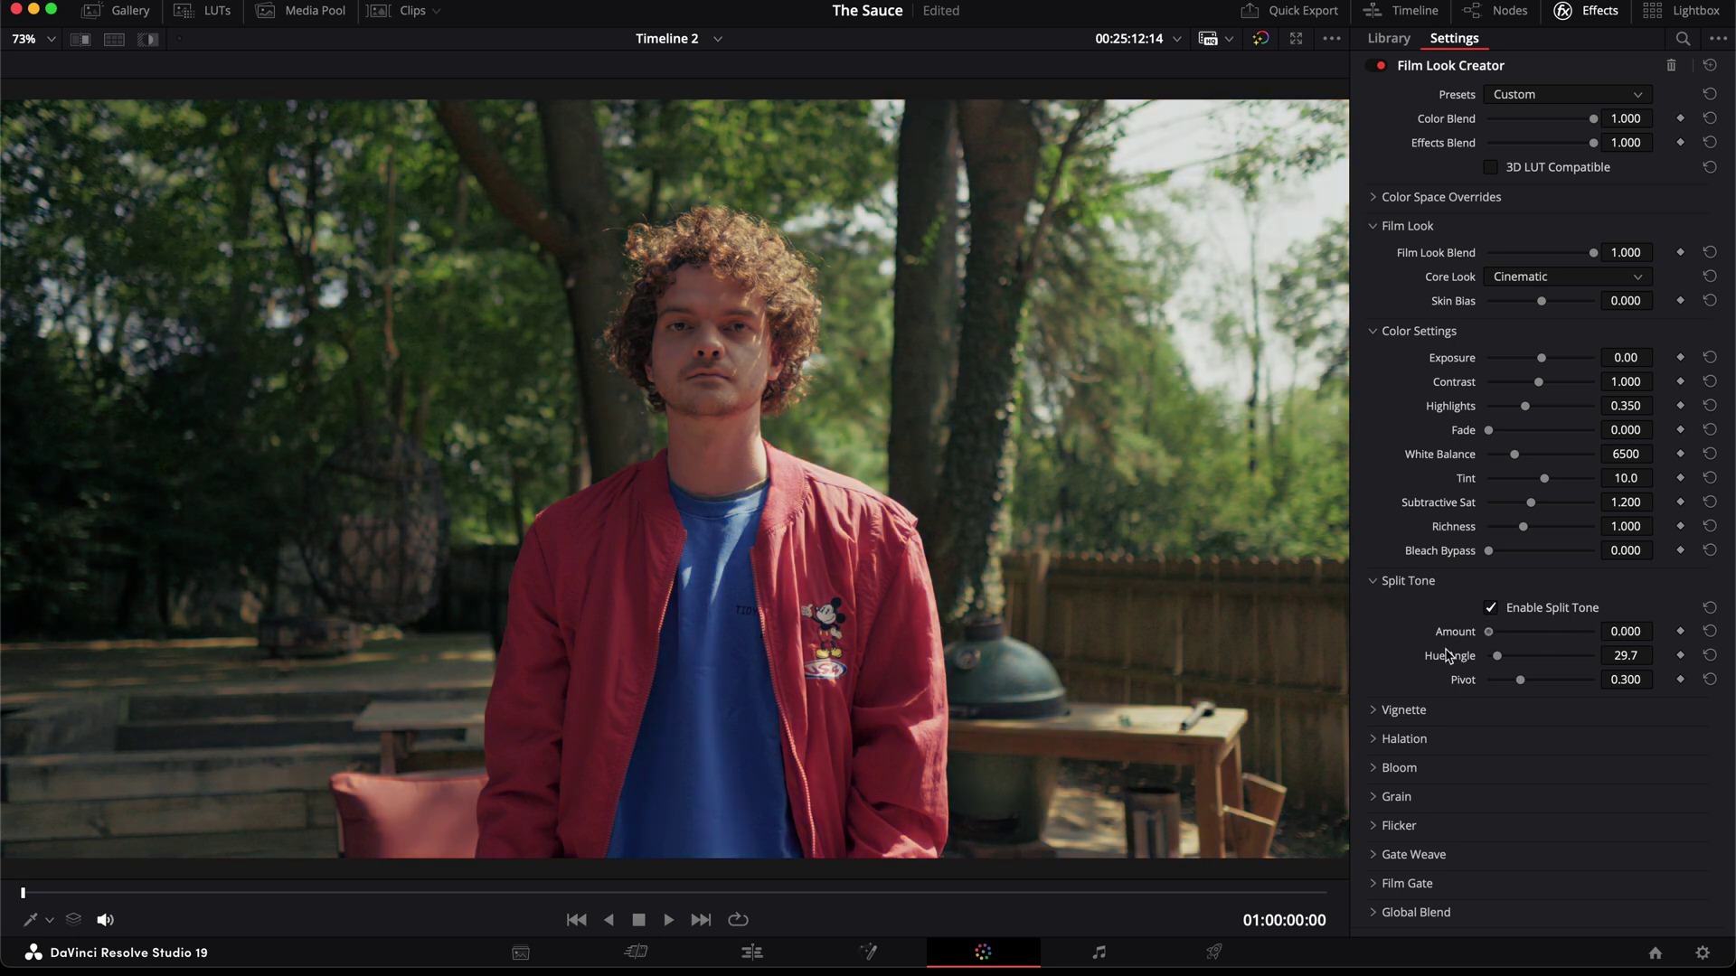
left_click(1374, 580)
Step: Look over the Vignette and Grain settings of Film Look Creator without enabling them
left_click(1376, 610)
left_click(1376, 613)
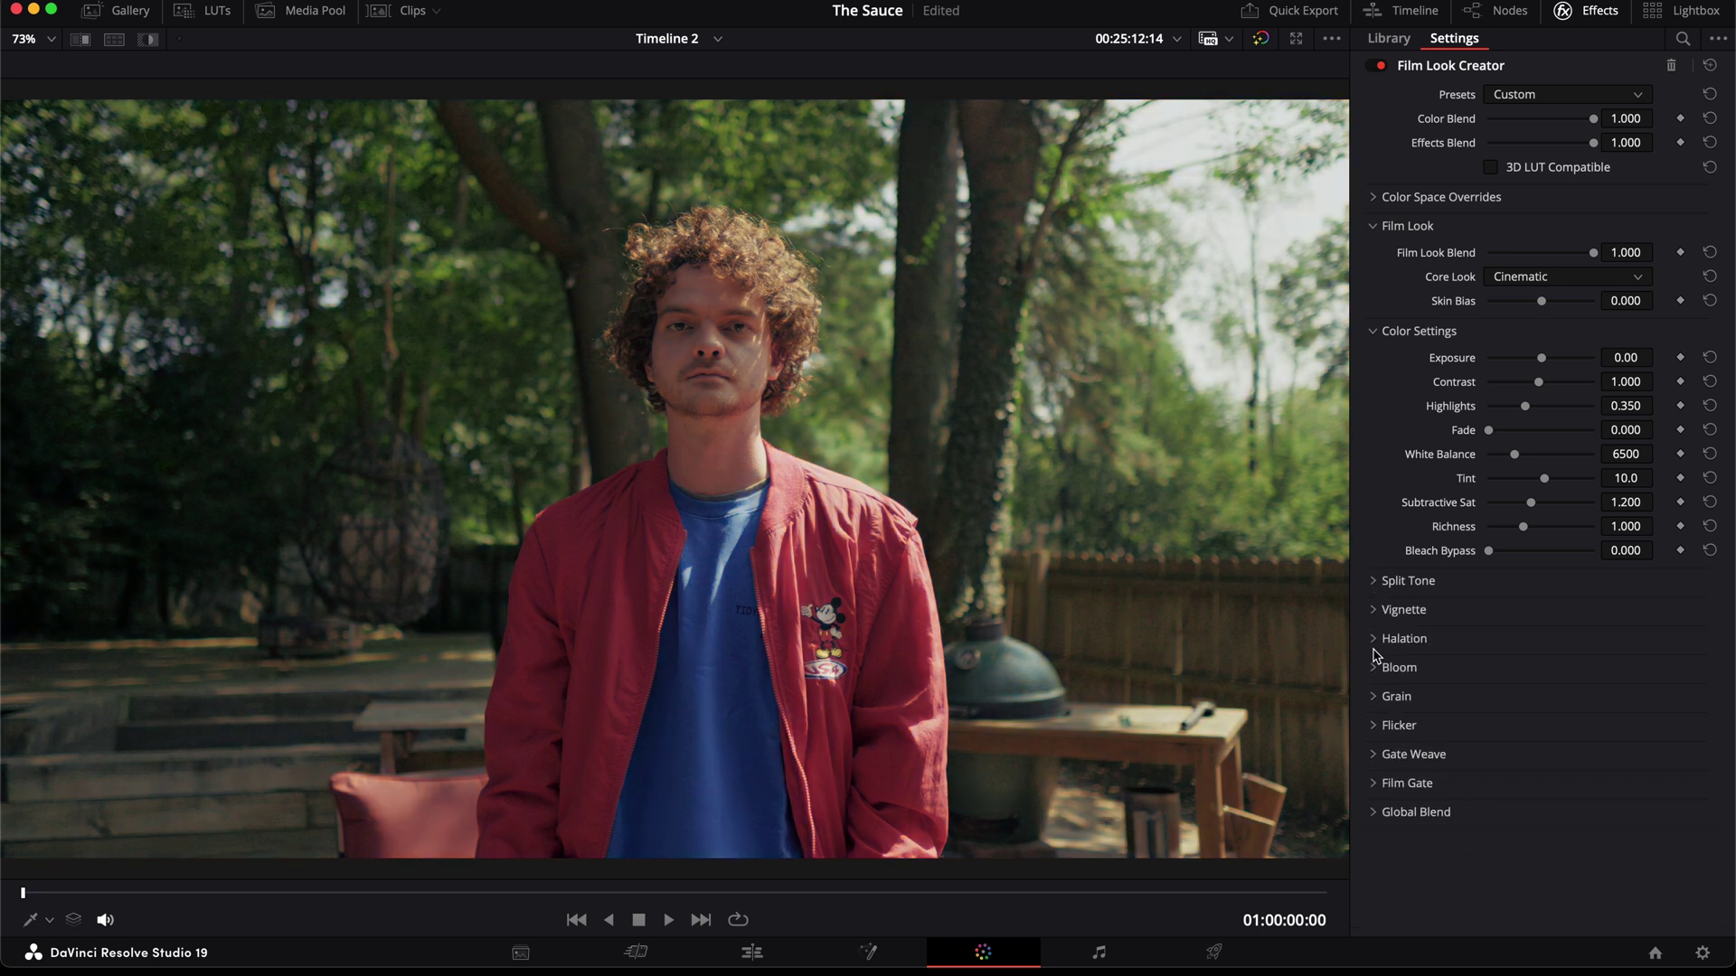
left_click(1406, 698)
scroll(1447, 714, "down", 2)
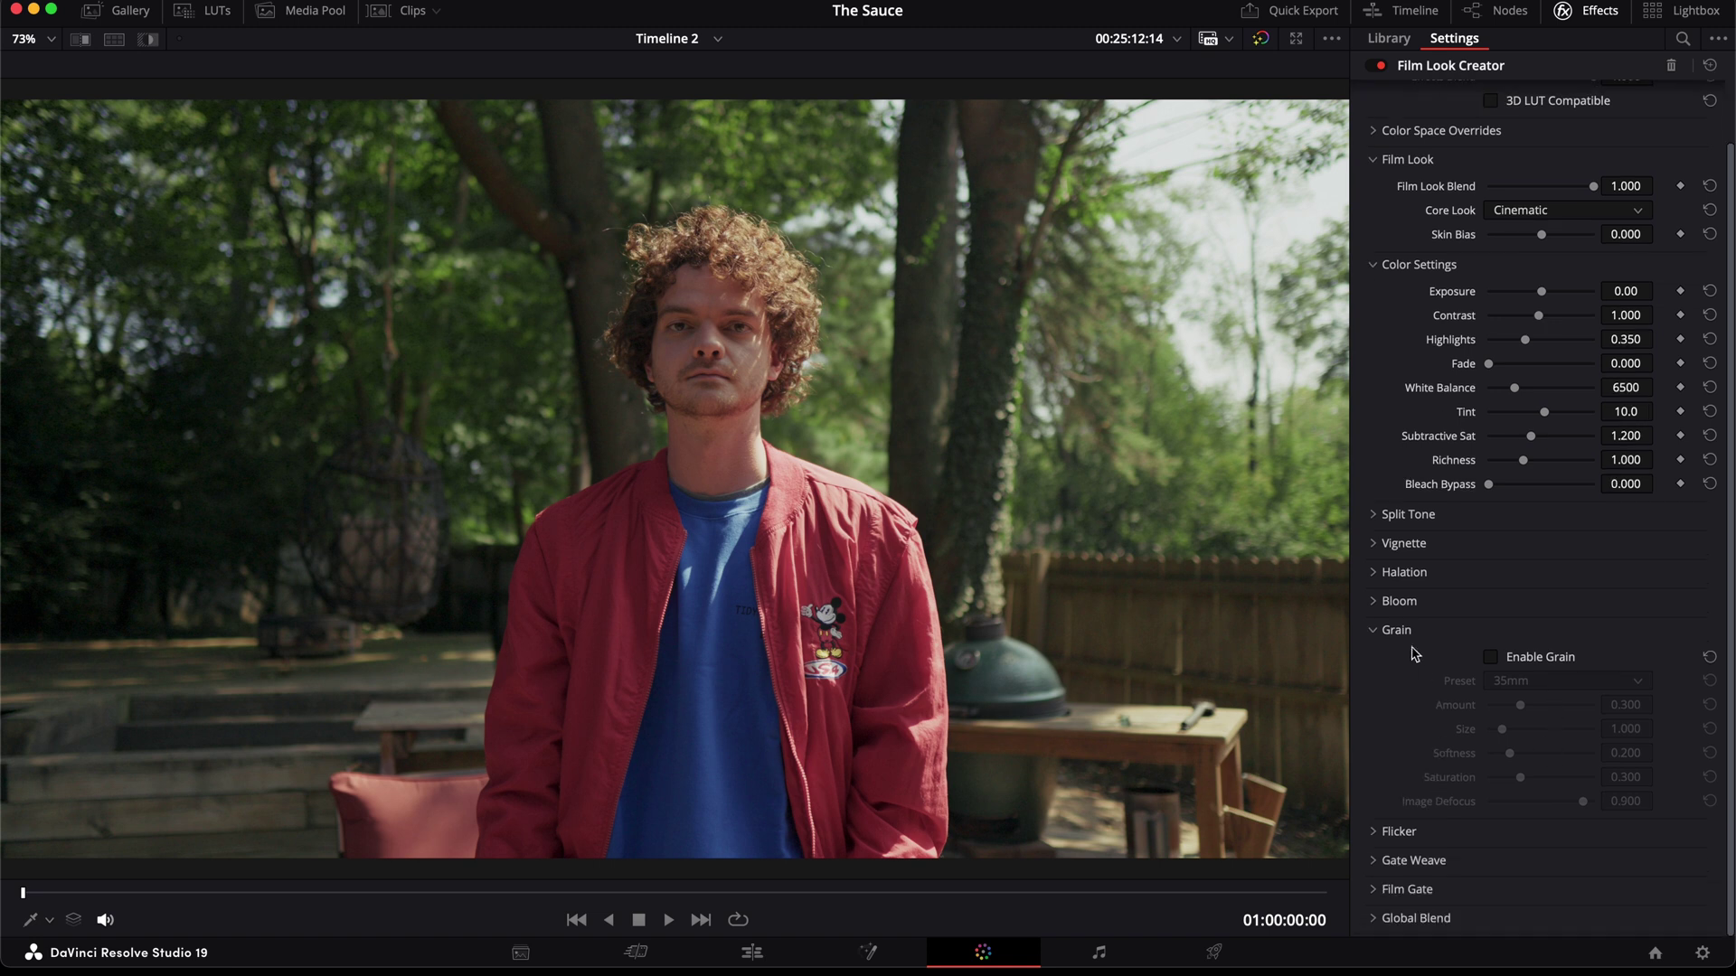
left_click(1367, 635)
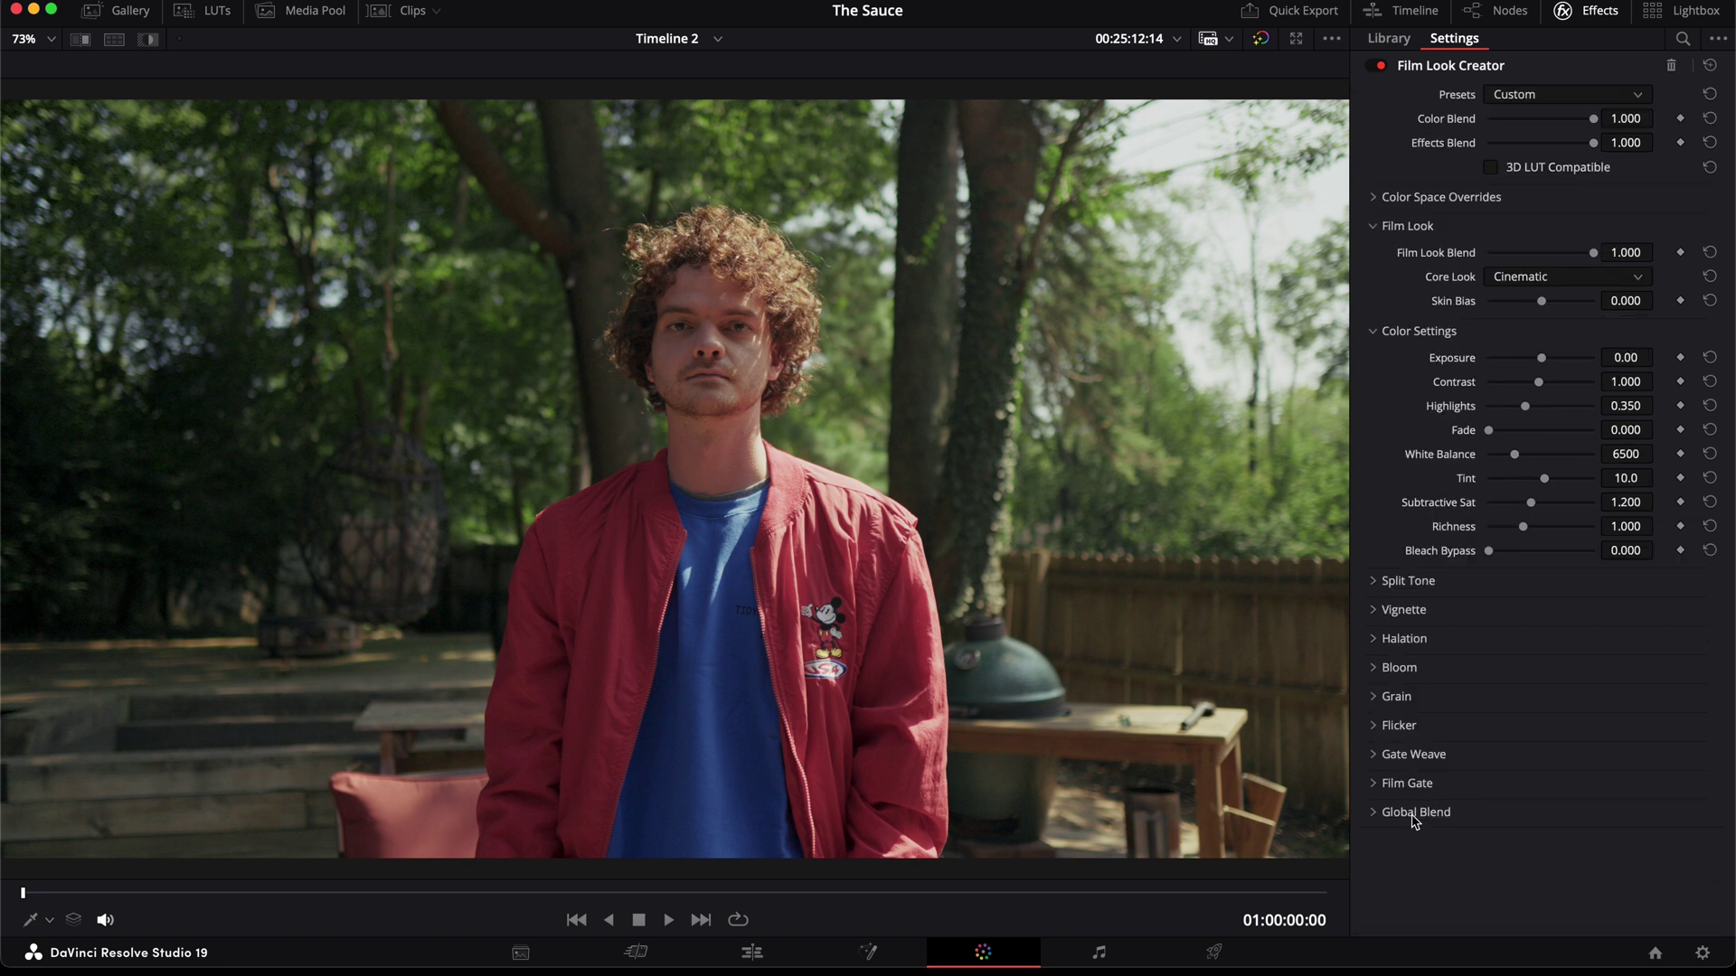
Step: Show the node graph without the clip thumbnails and apply PowerGrade still 1.24.1 from the gallery to the clip's empty node
left_click(1464, 13)
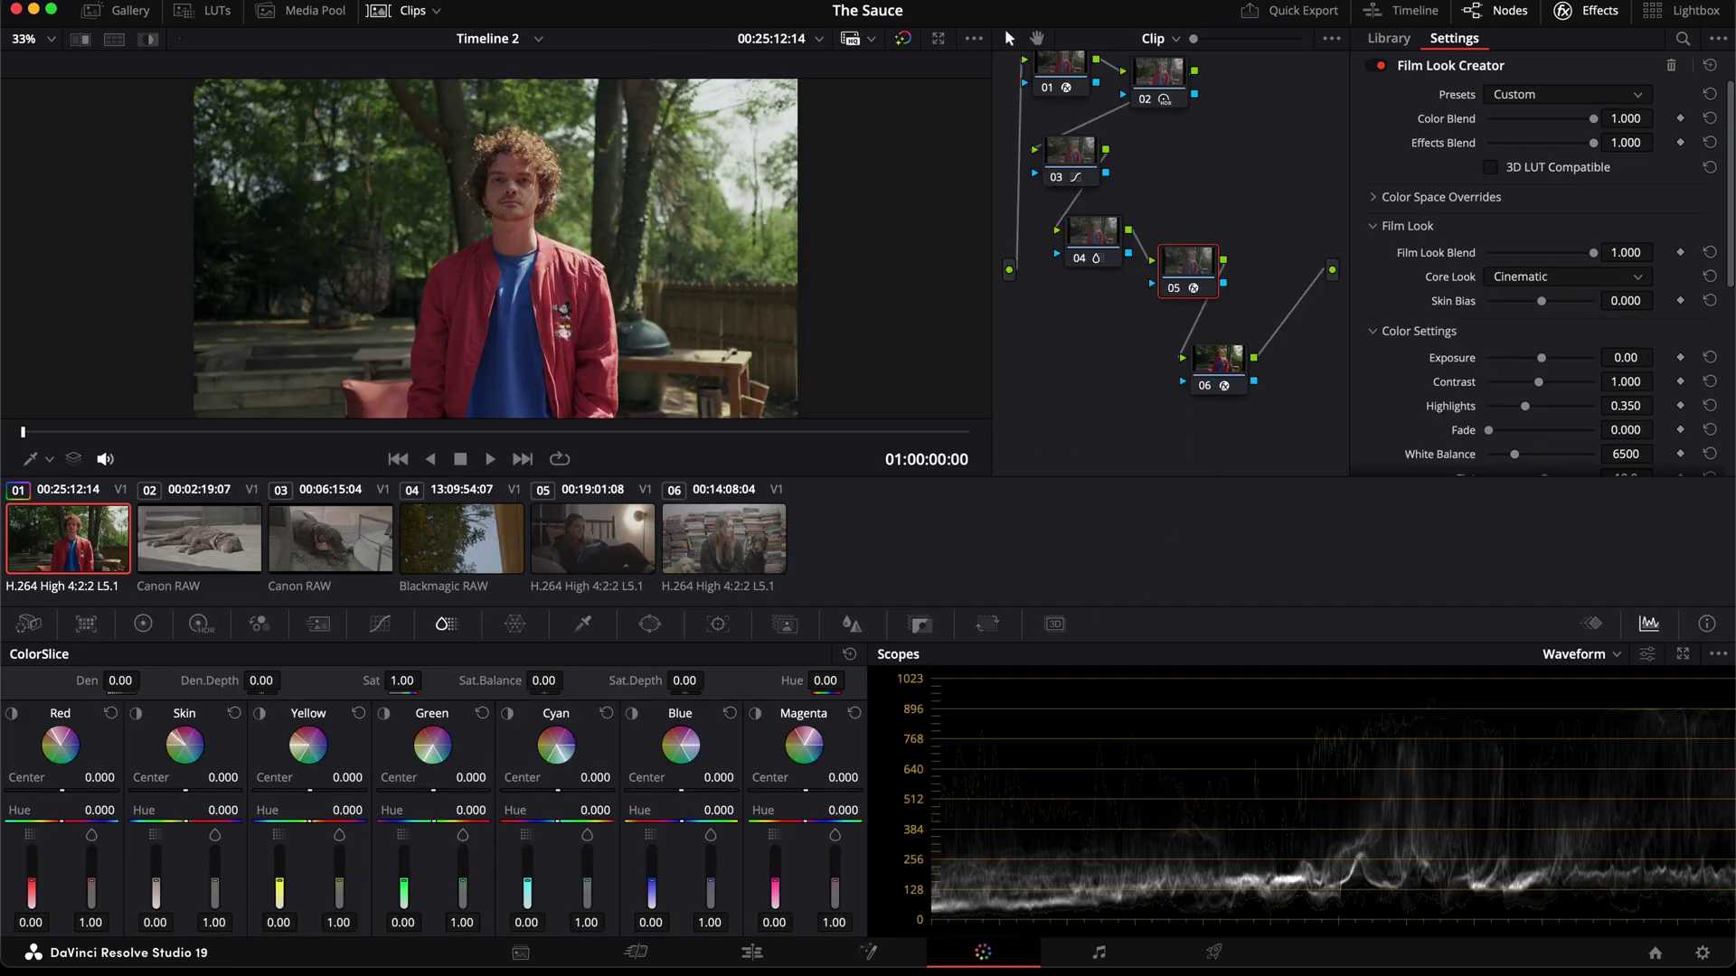
left_click(401, 10)
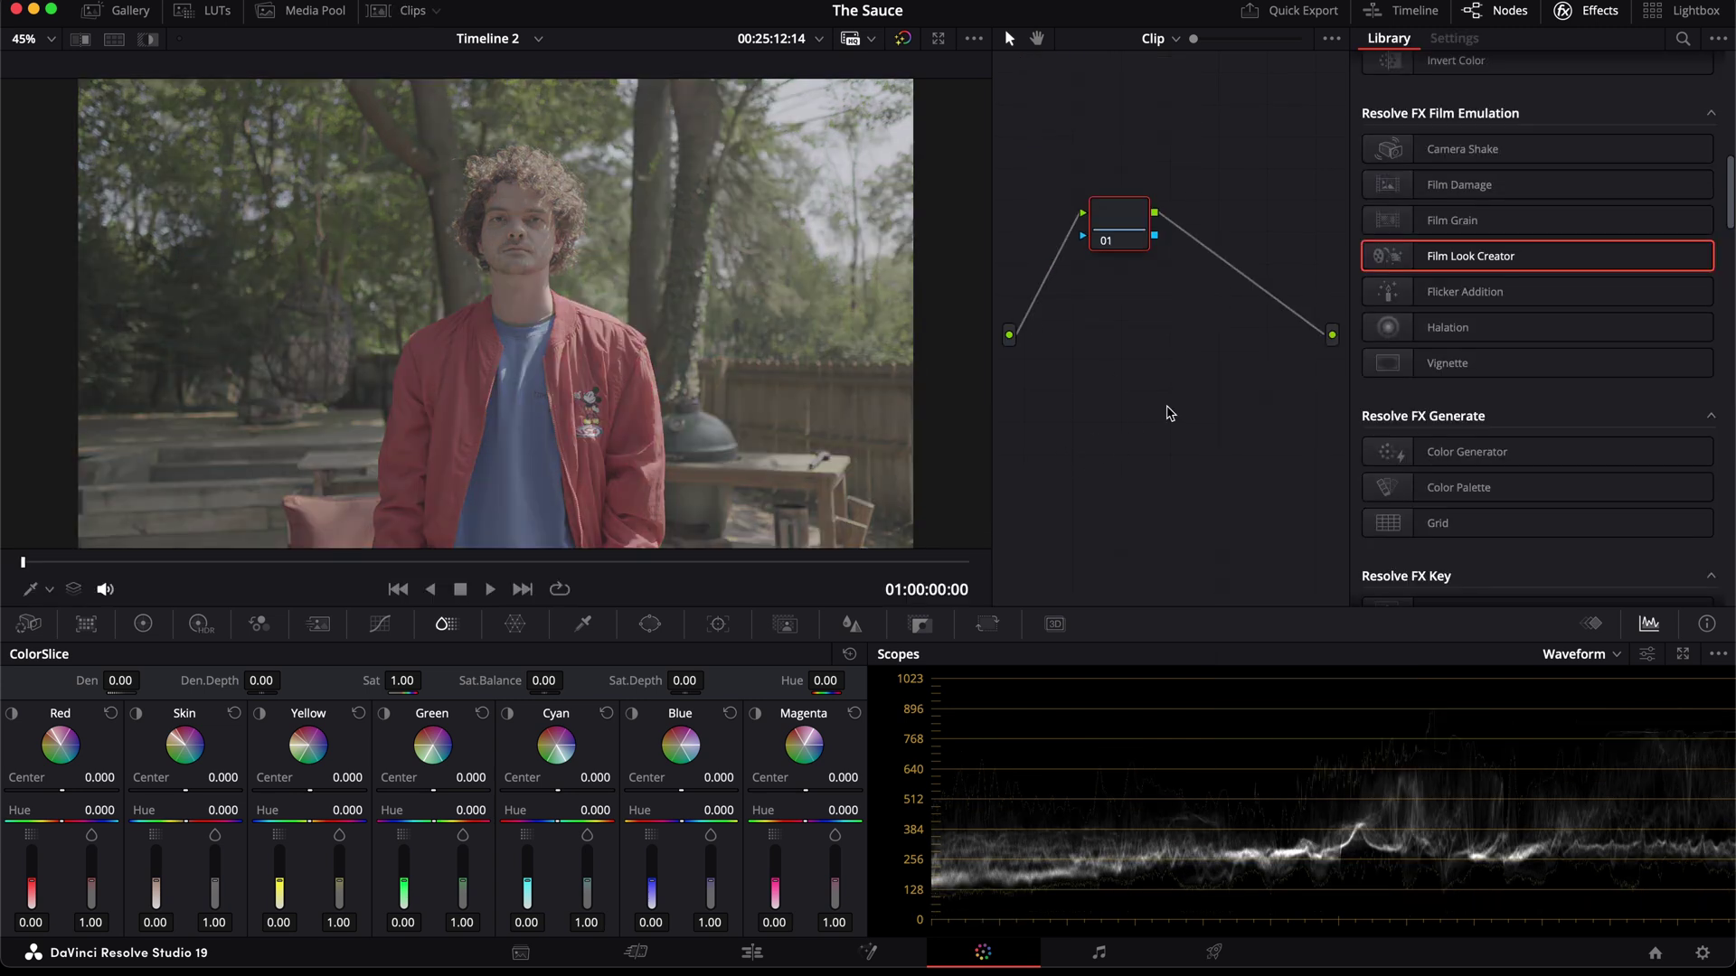
left_click(130, 11)
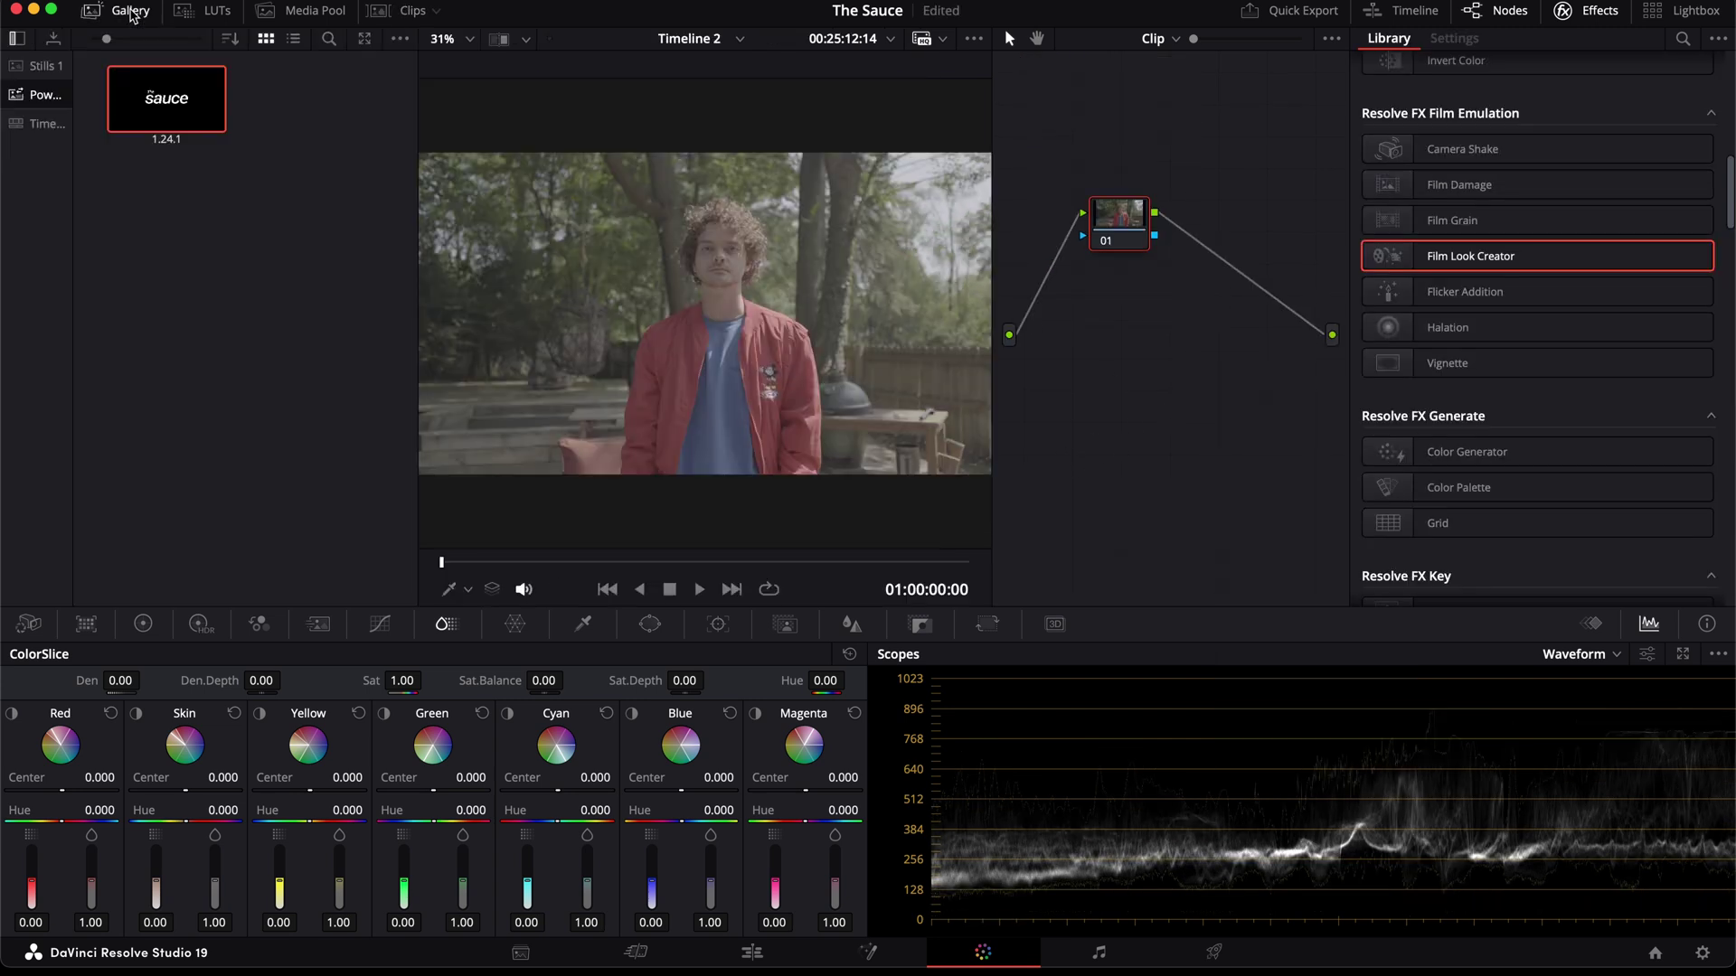
left_click_drag(169, 83, 1115, 213)
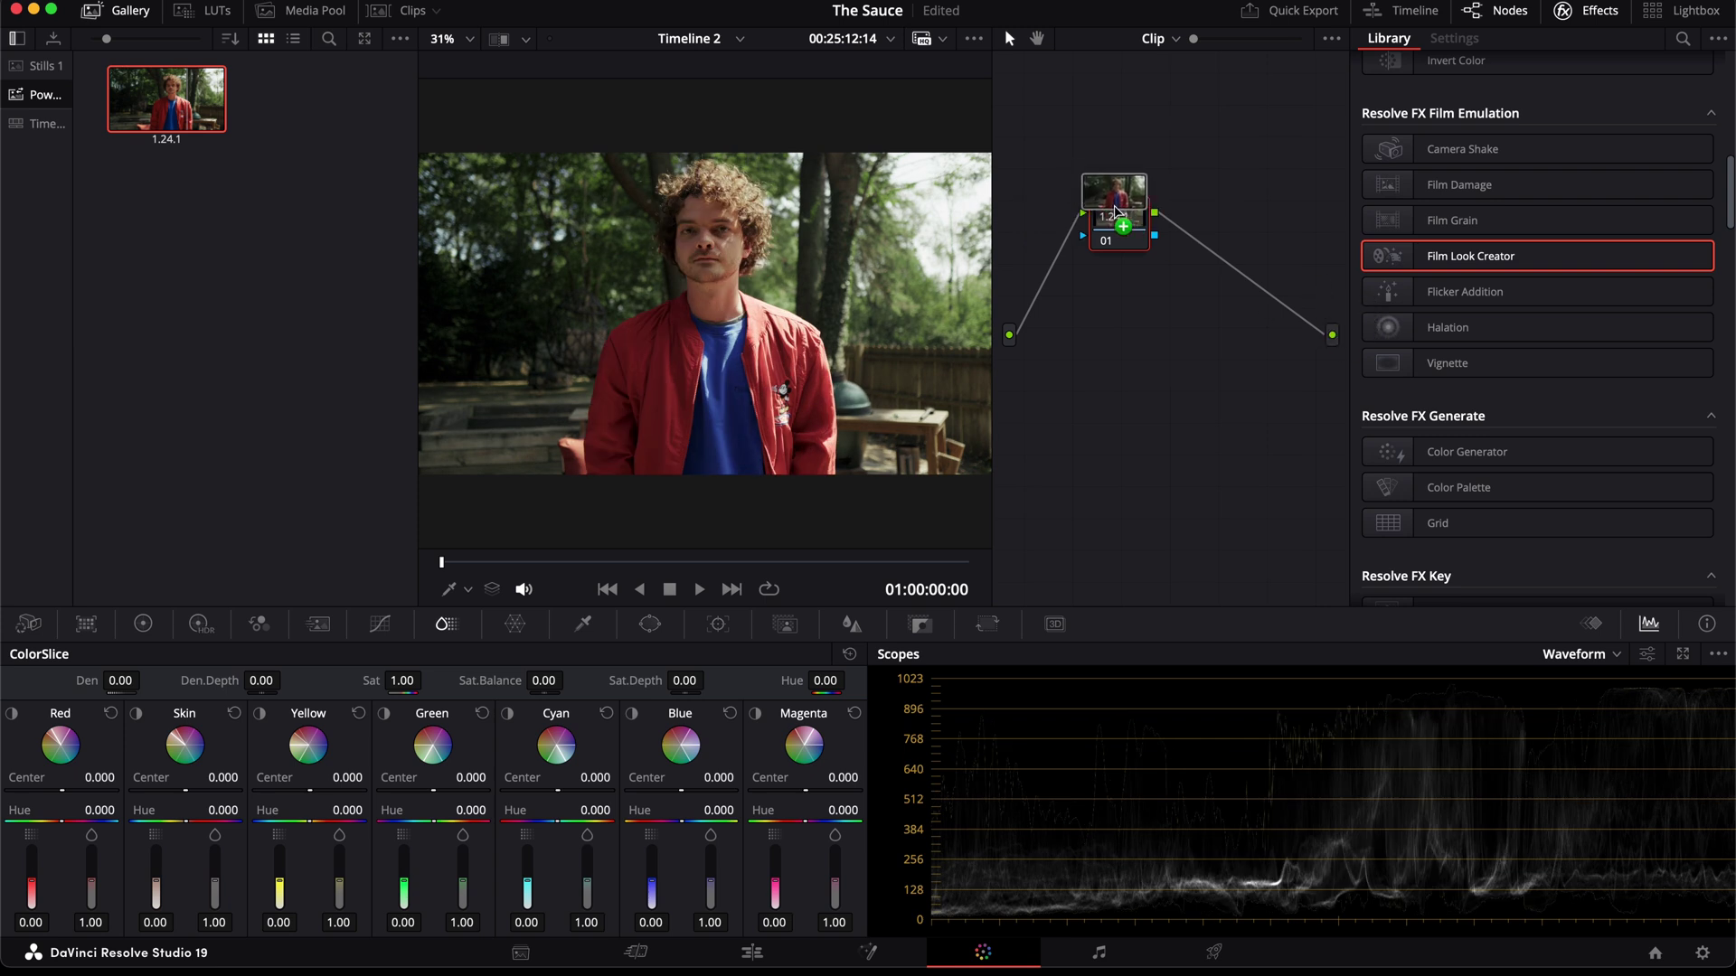
left_click_drag(1115, 213, 1115, 212)
Step: Disable all nodes of the applied PowerGrade node tree and select the NR node
left_click_drag(1291, 480, 1051, 93)
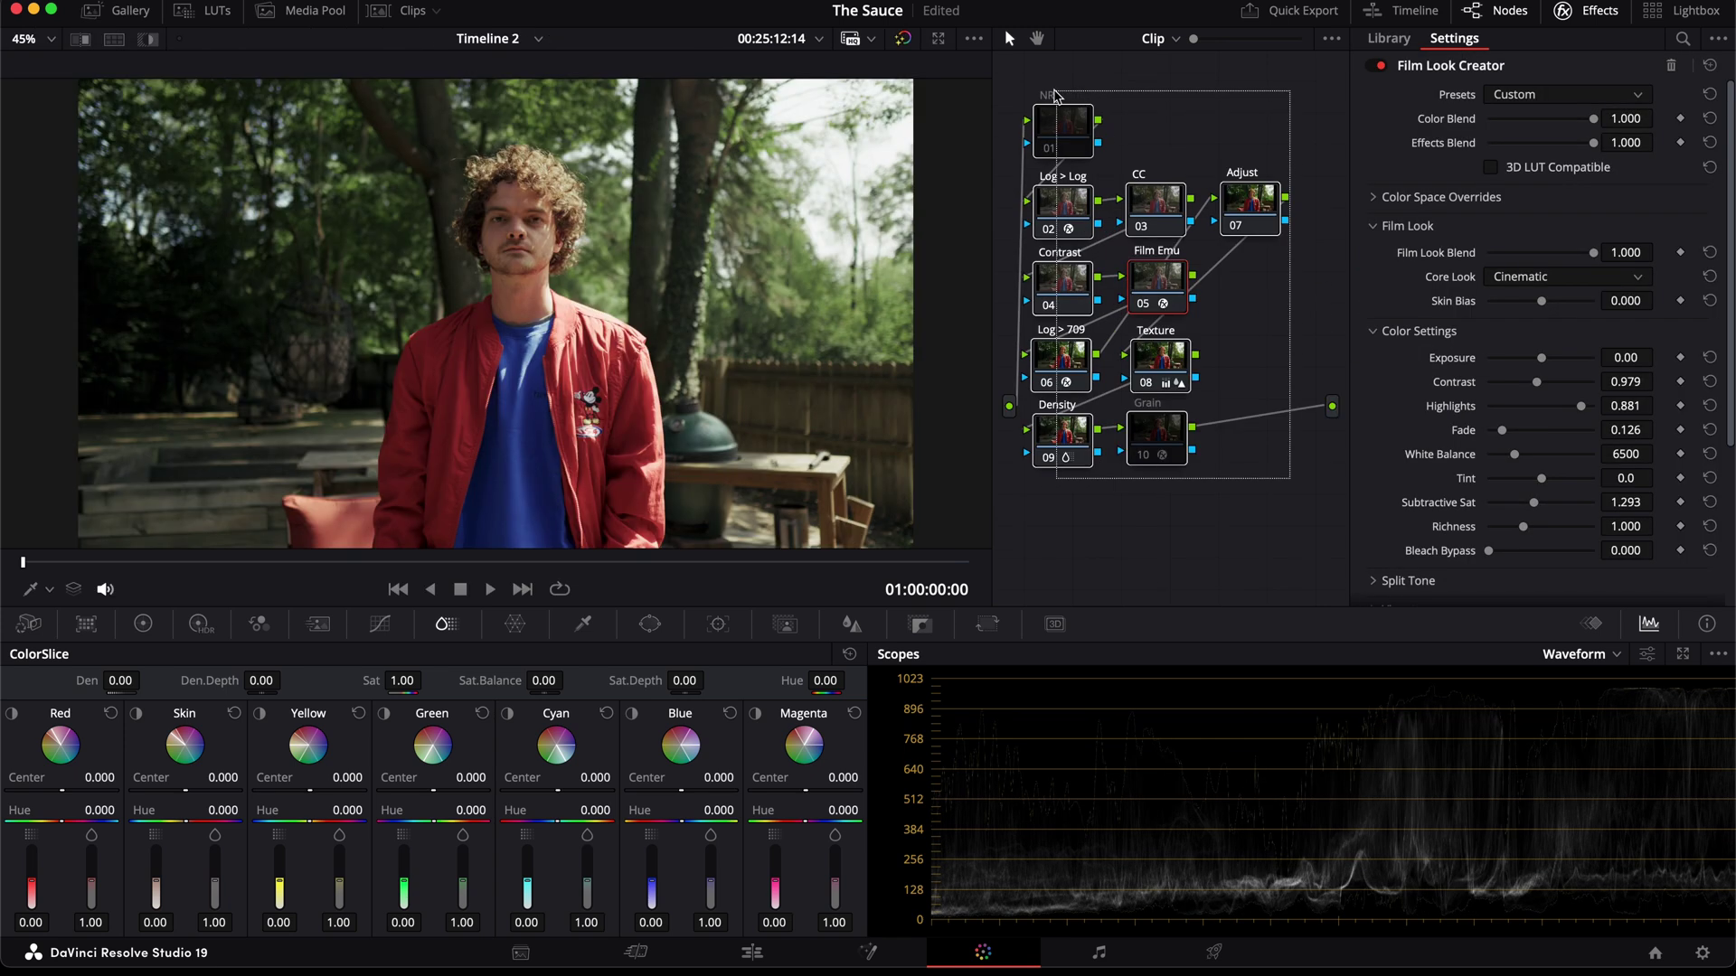
key("super+d")
left_click(1069, 132)
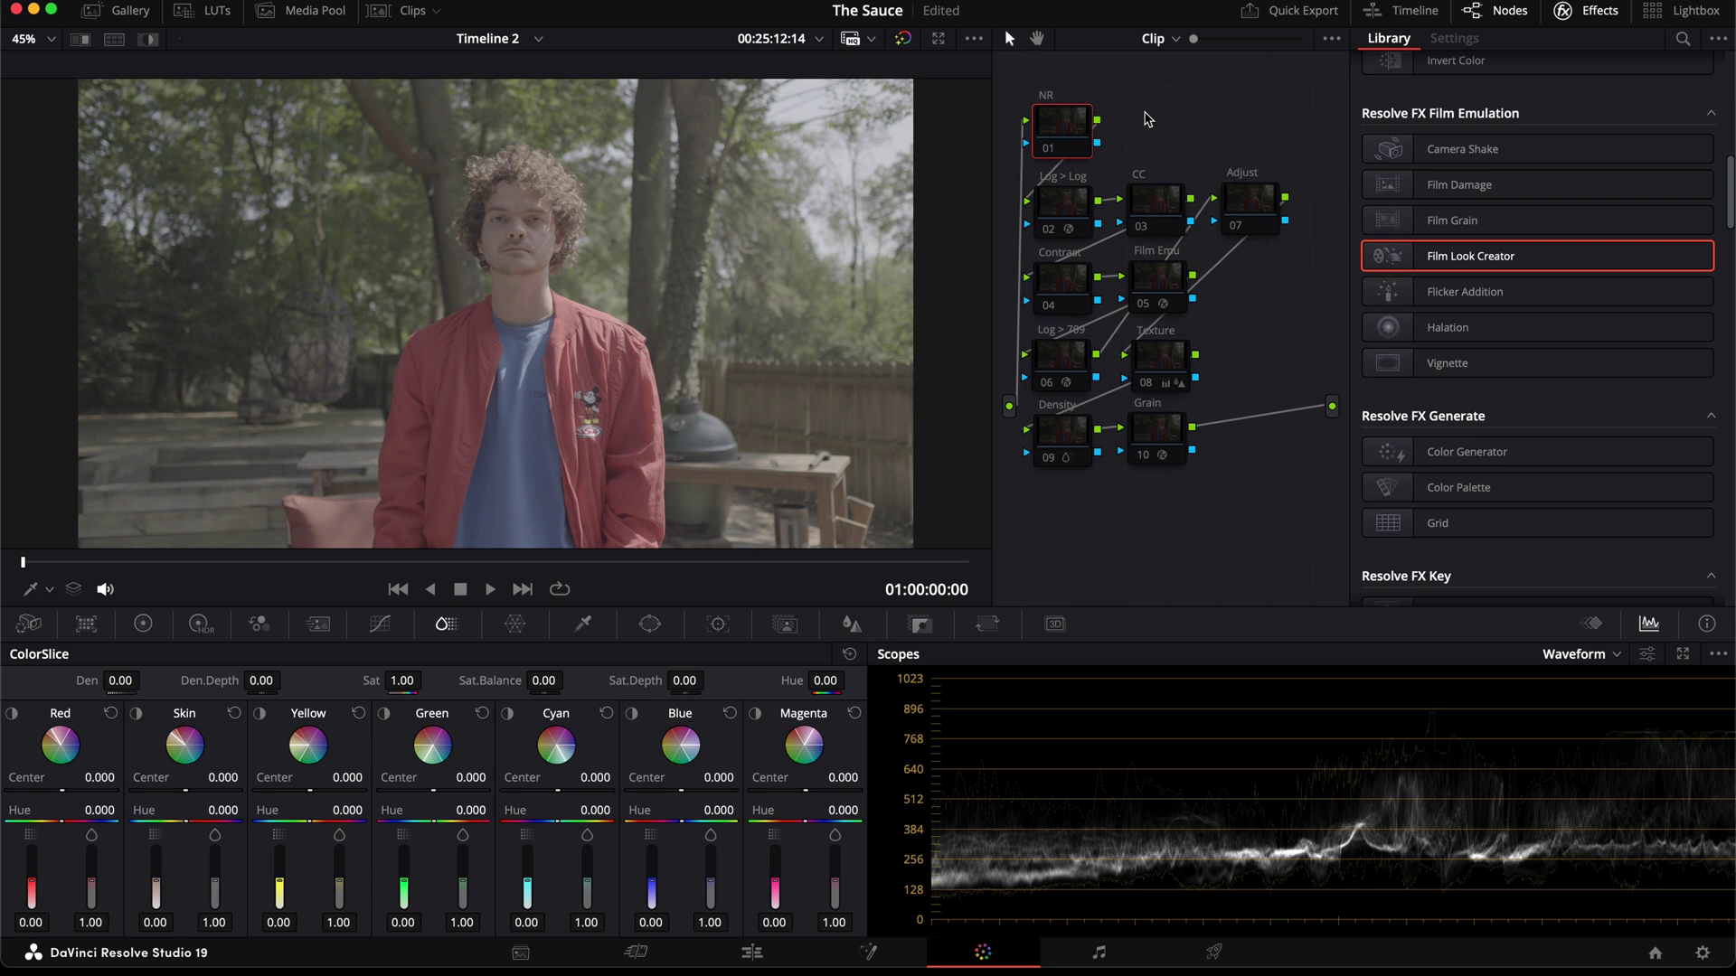
Step: Enable the Log > Log node and set its input color space to Sony S-Gamut3.Cine and input gamma to Sony S-Log3
left_click(1071, 199)
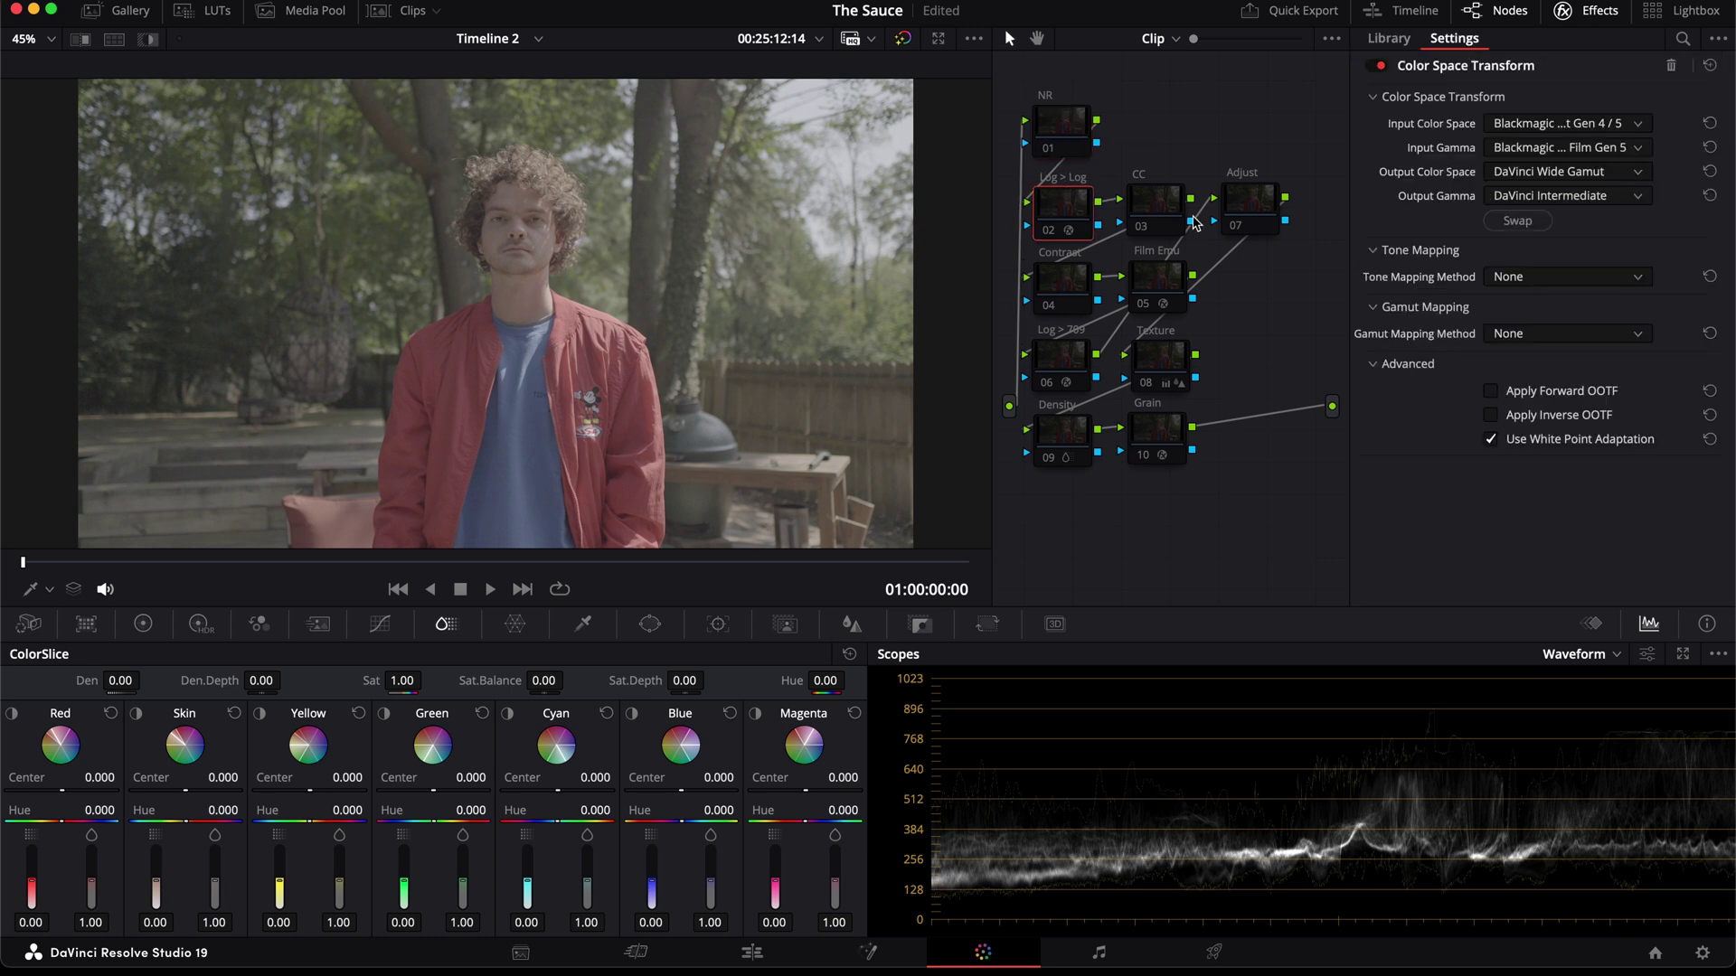
left_click(1568, 123)
scroll(1565, 296, "down", 10)
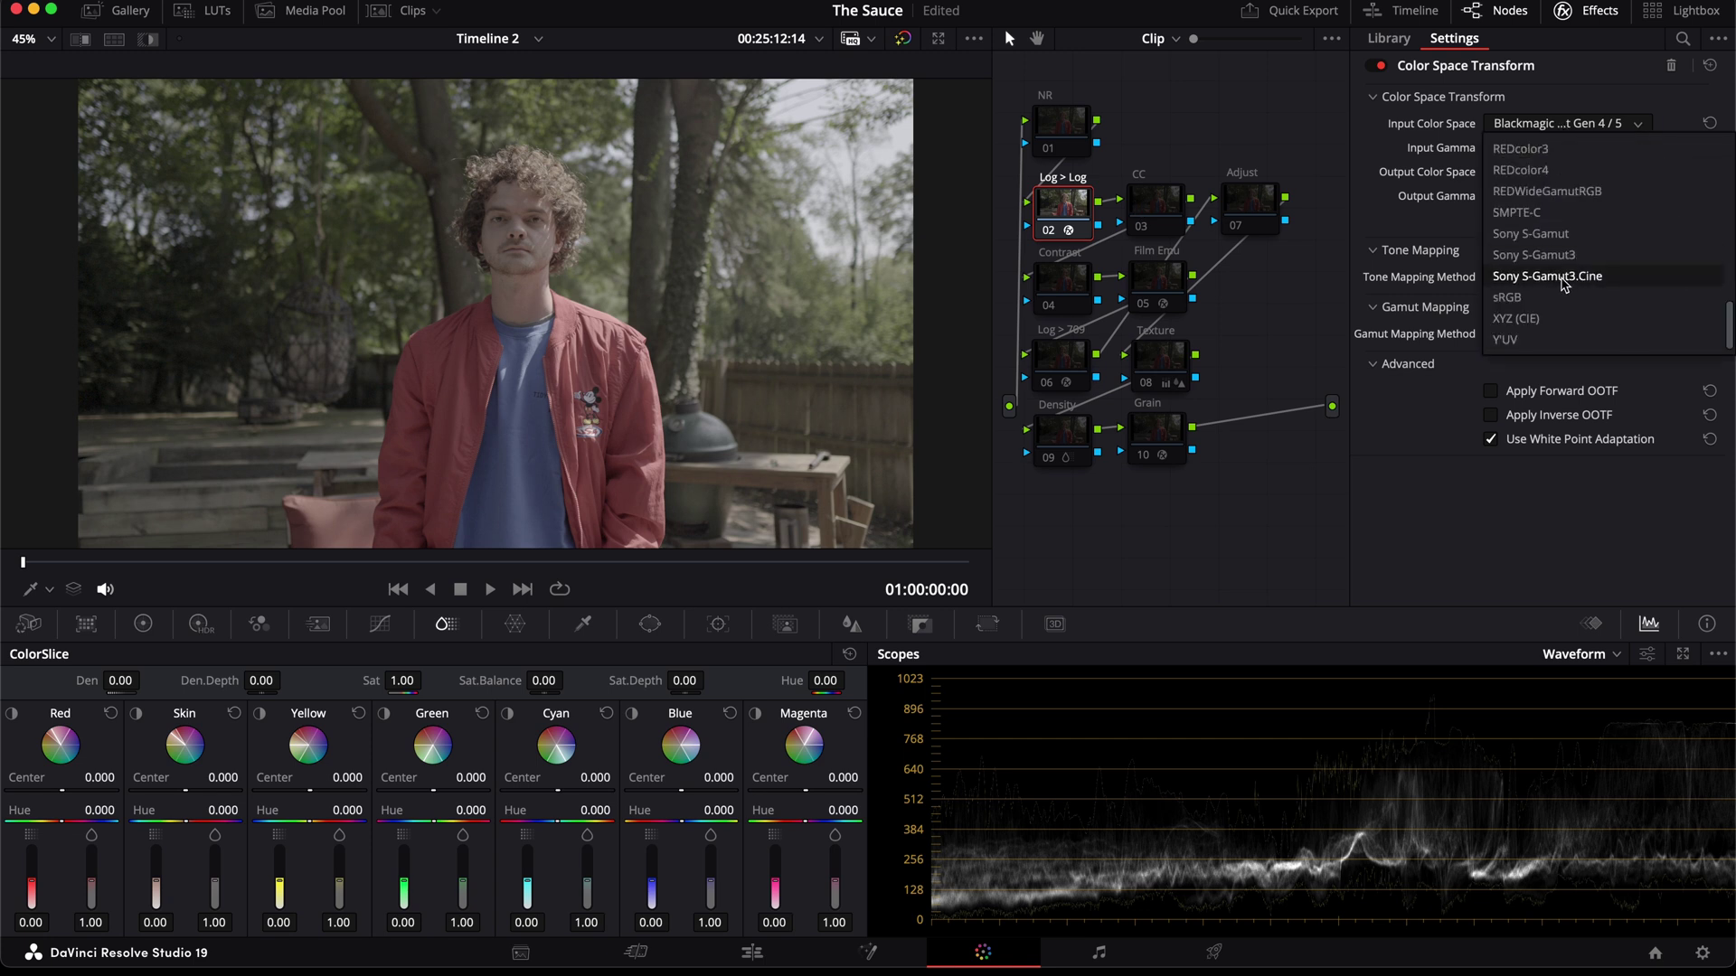
left_click(1564, 276)
left_click(1591, 147)
scroll(1582, 199, "down", 5)
left_click(1578, 165)
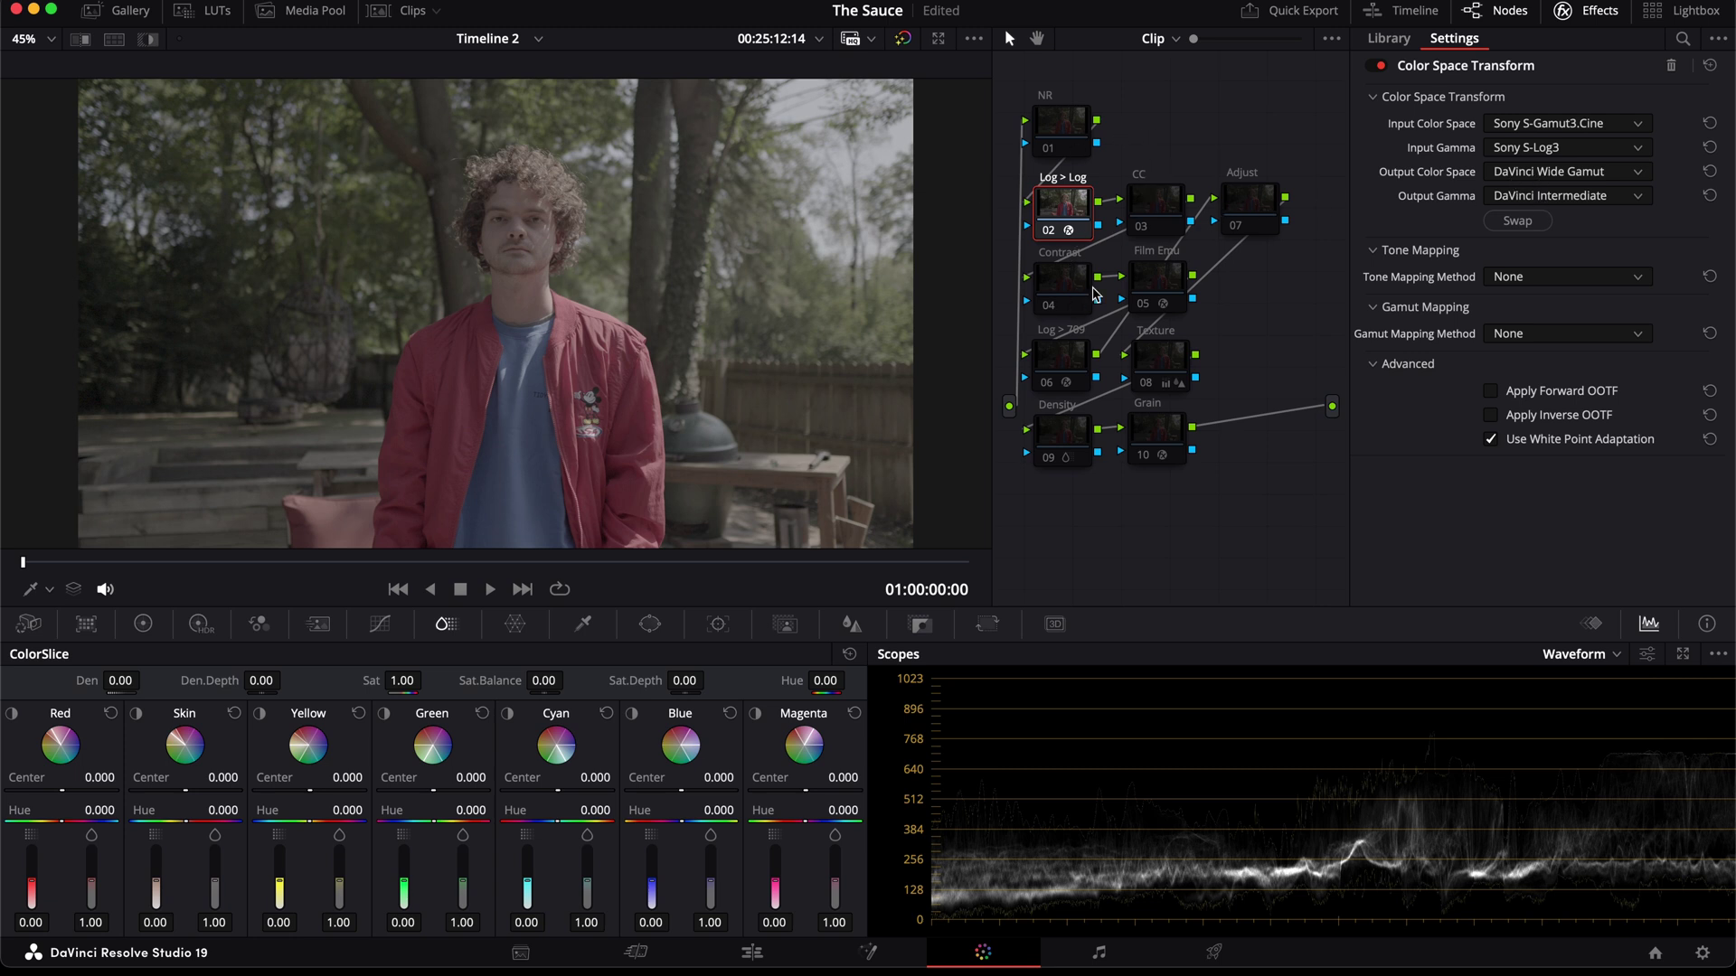
Step: Enable the Log > 709 node that converts DaVinci Wide Gamut and DaVinci Intermediate to Rec.709
left_click(1069, 359)
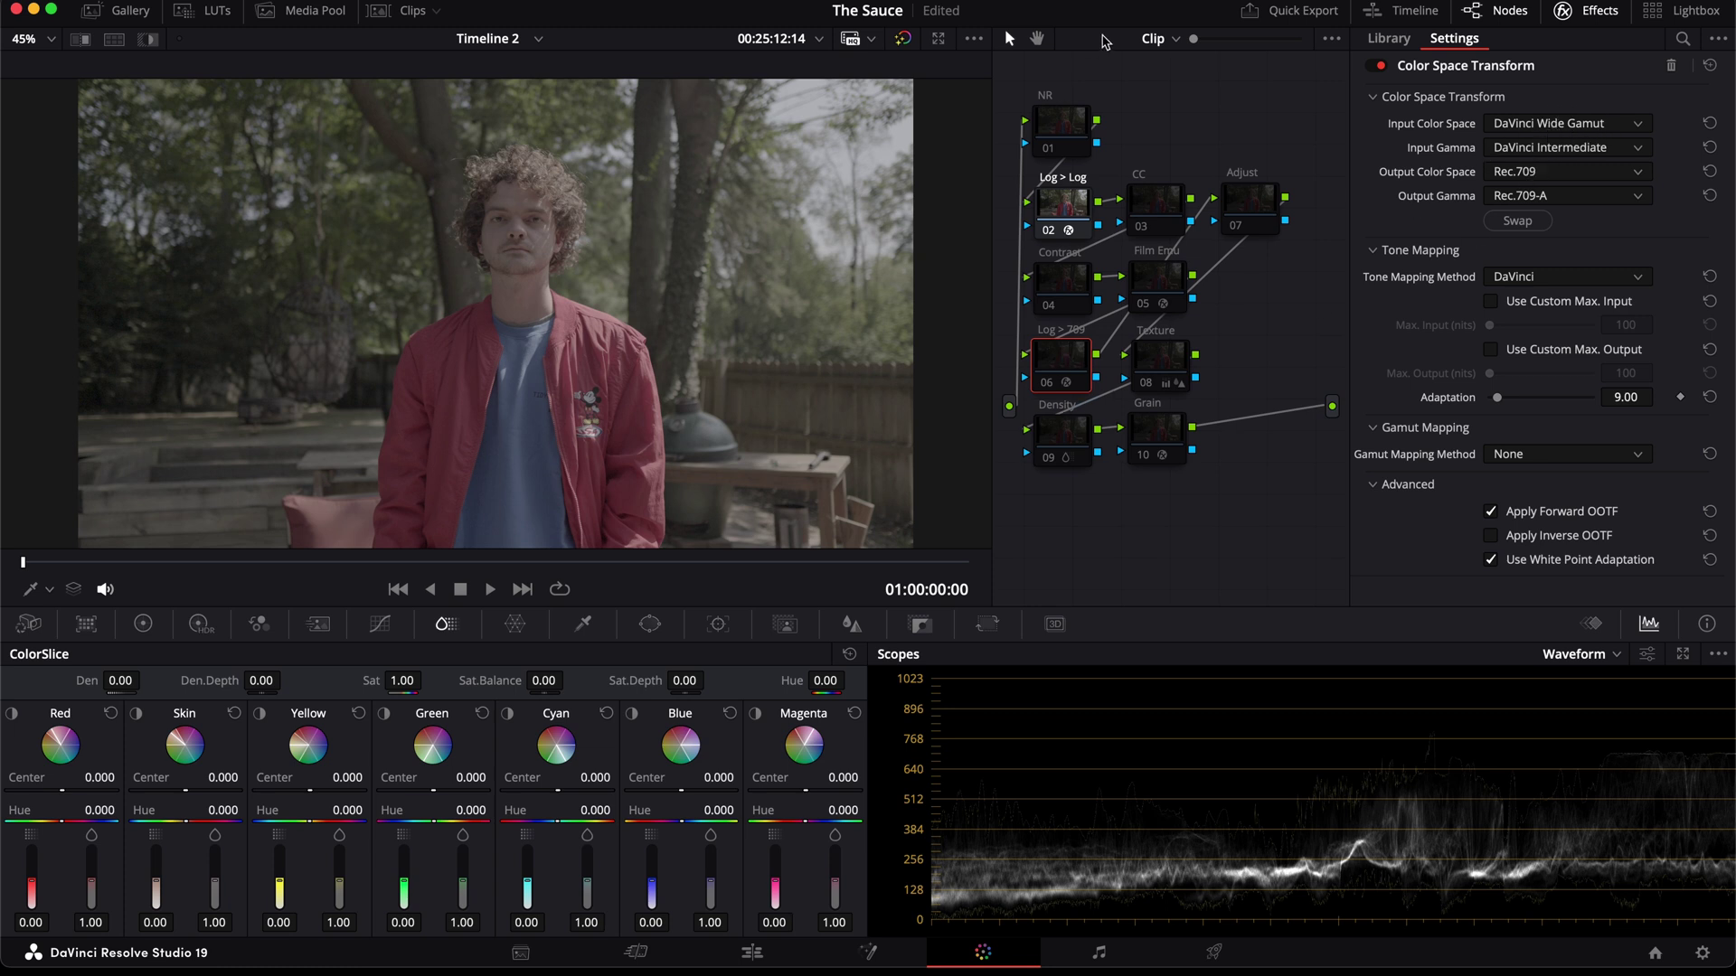
left_click(1047, 383)
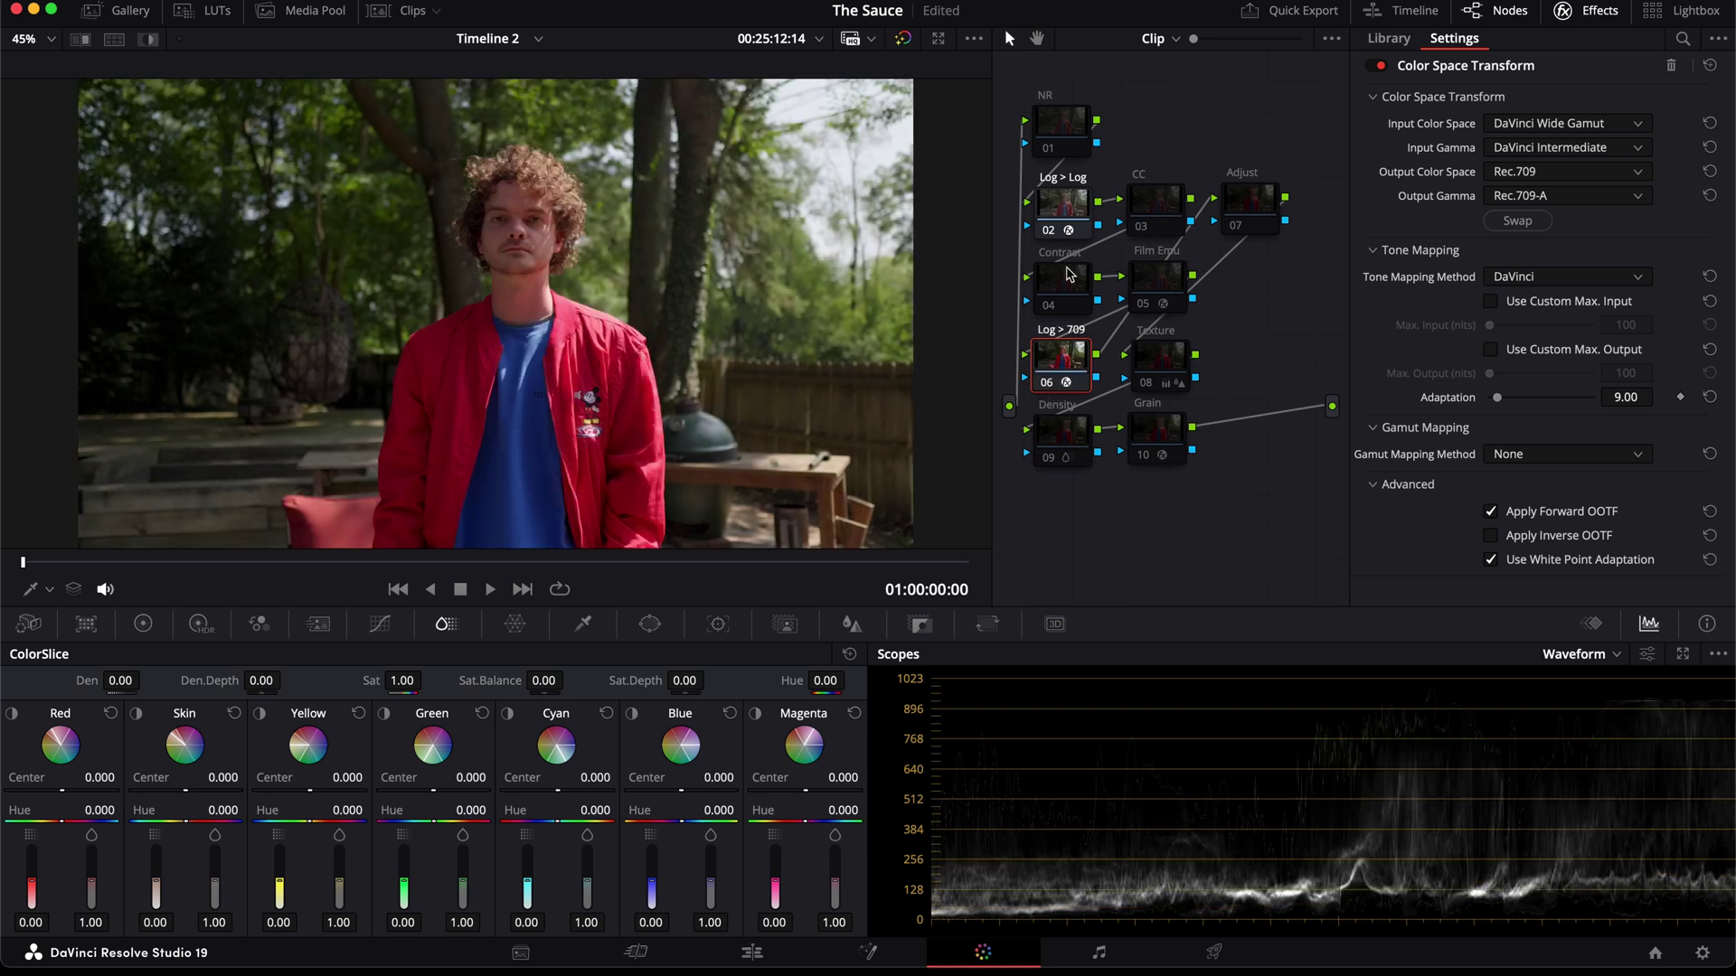
left_click(1070, 210)
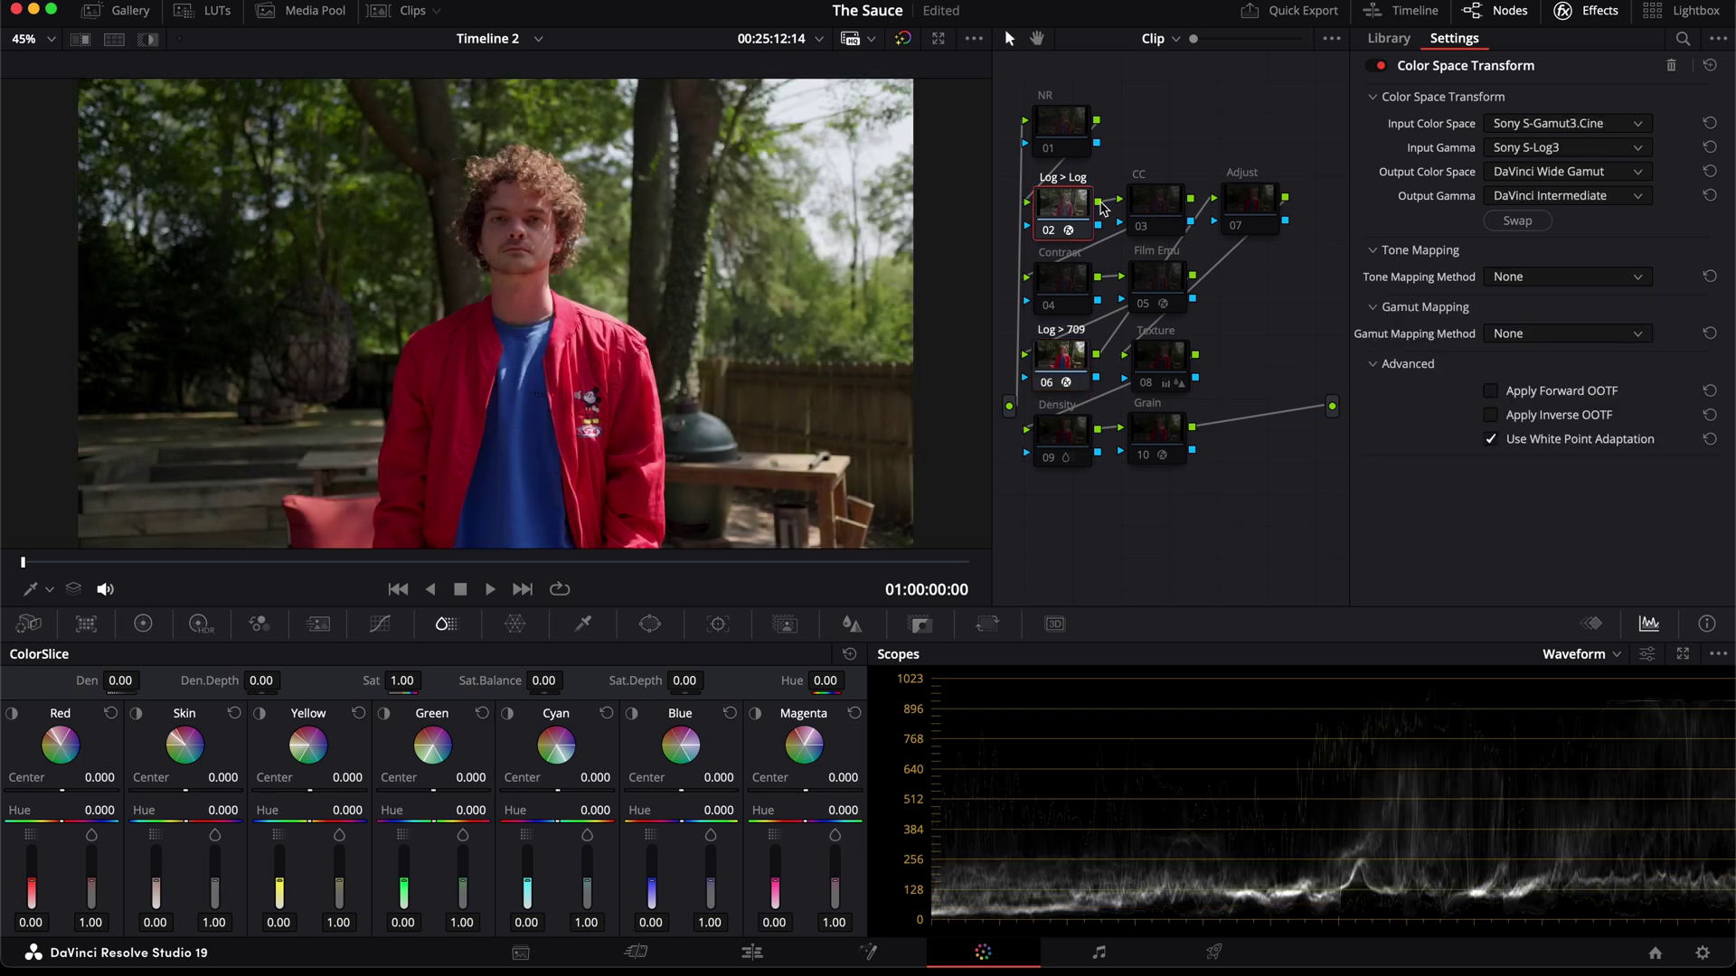
Step: Enable the CC node and raise its Global exposure to 0.56 with the HDR color wheels
left_click(1157, 201)
left_click(1141, 228)
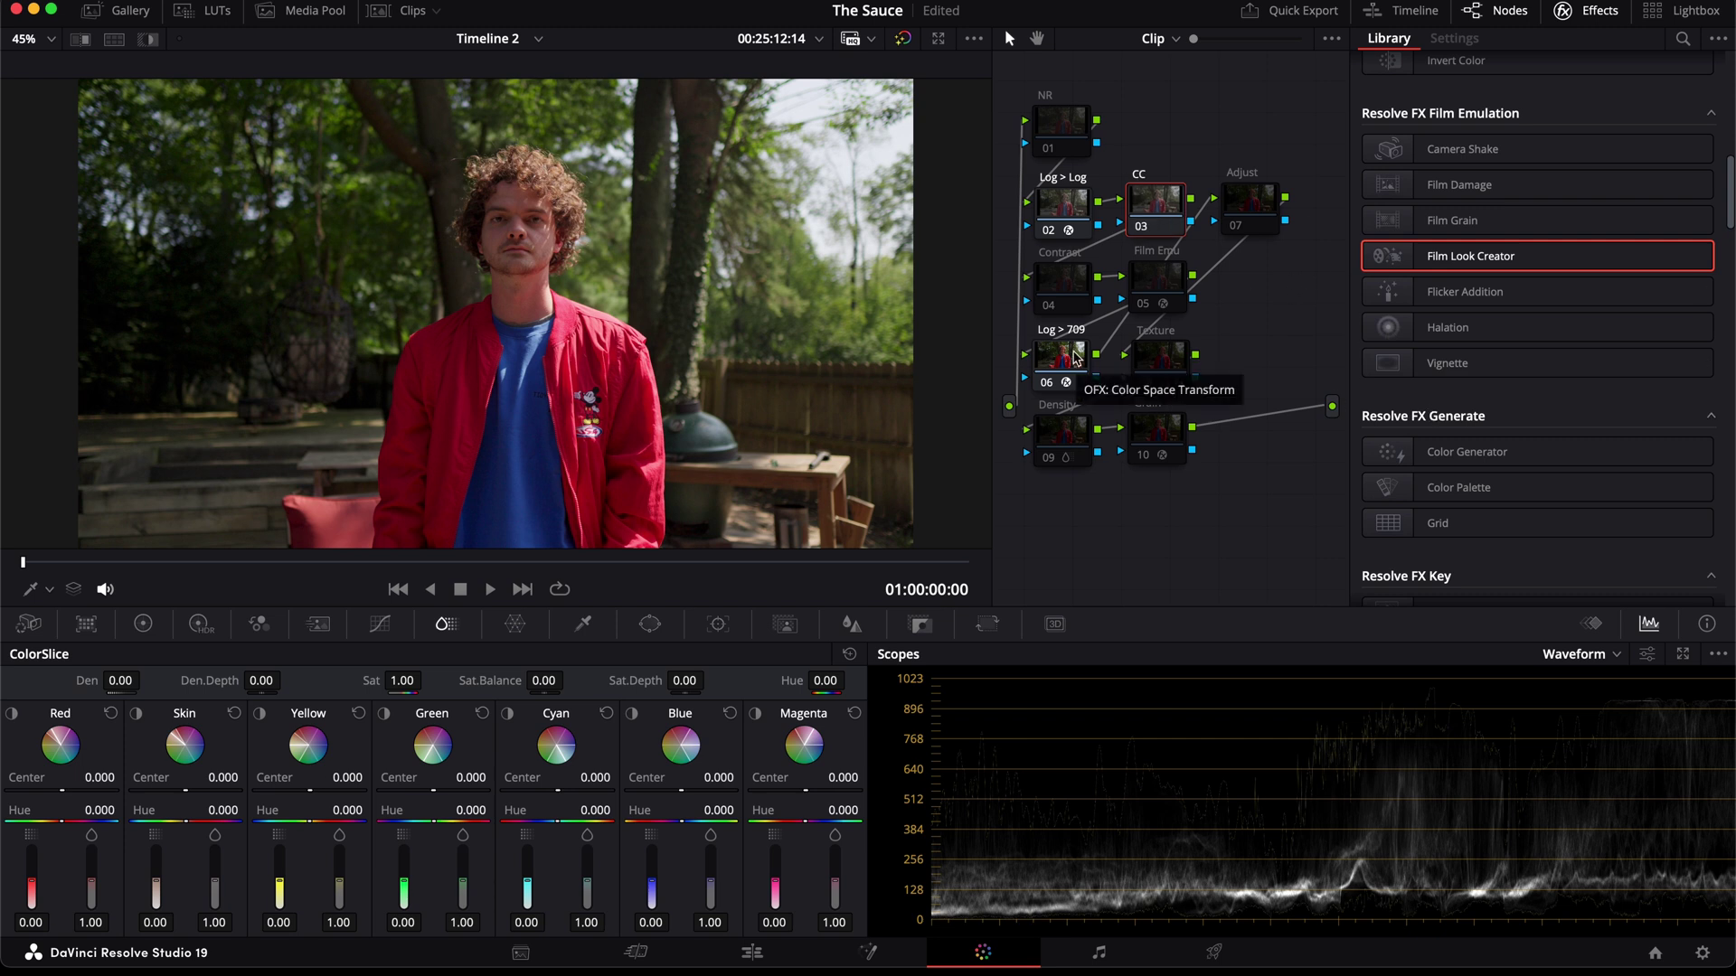
left_click(217, 627)
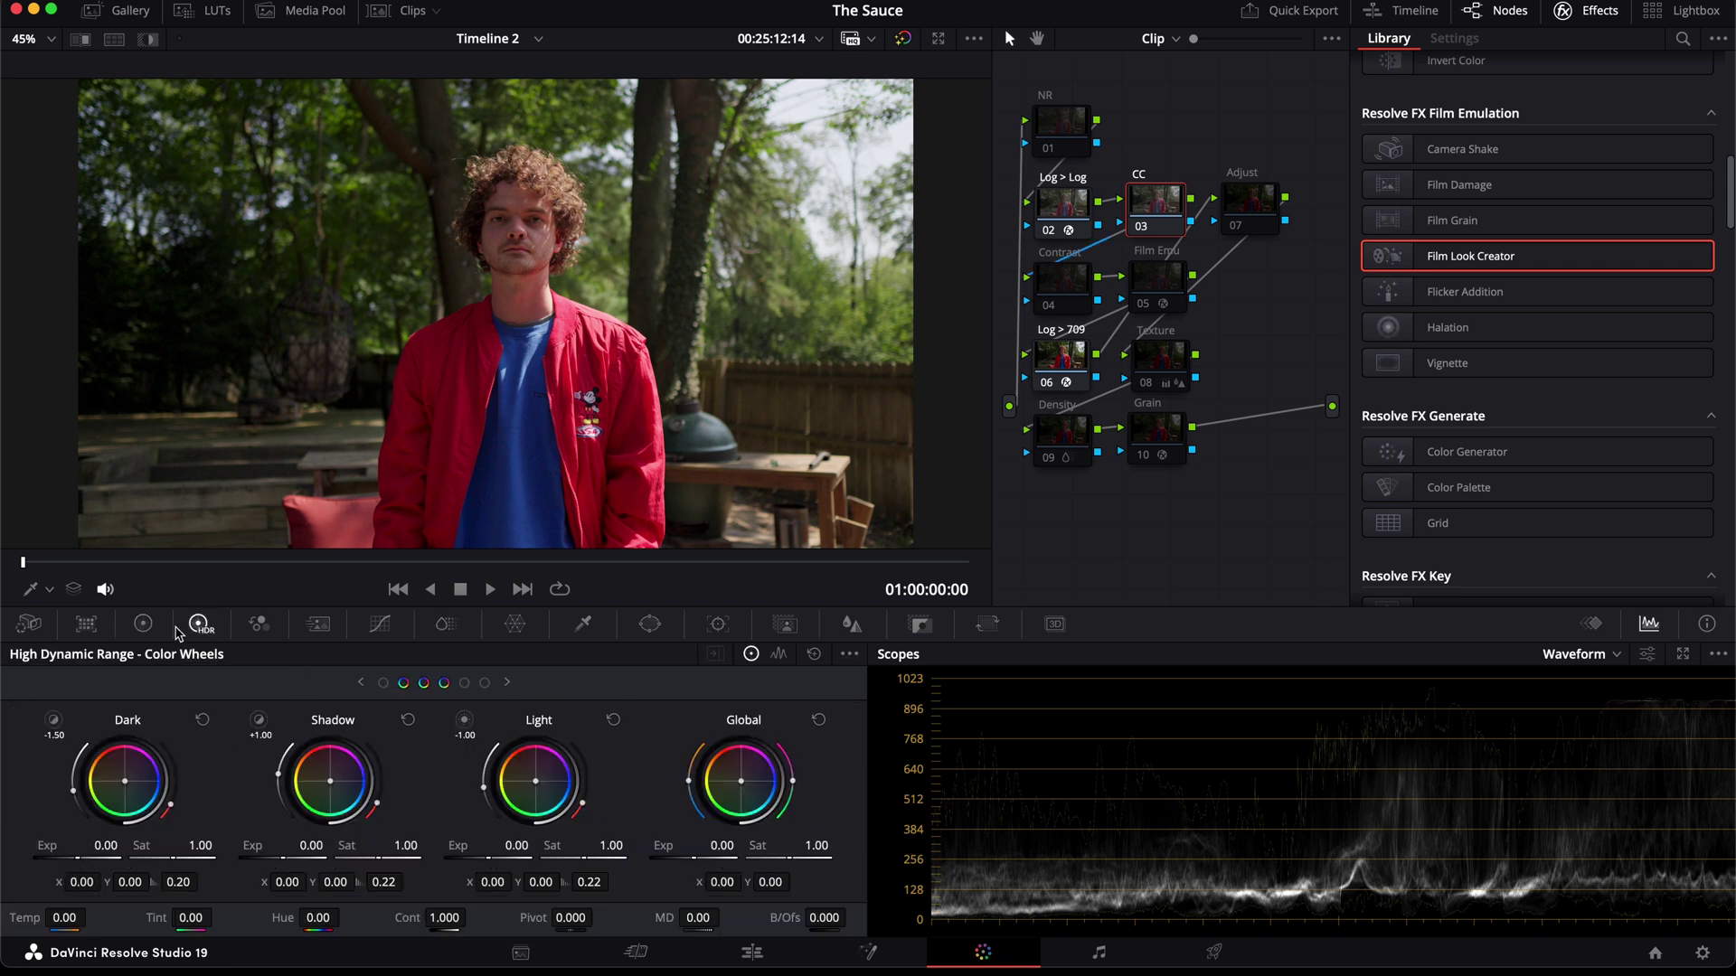
left_click_drag(715, 854, 755, 855)
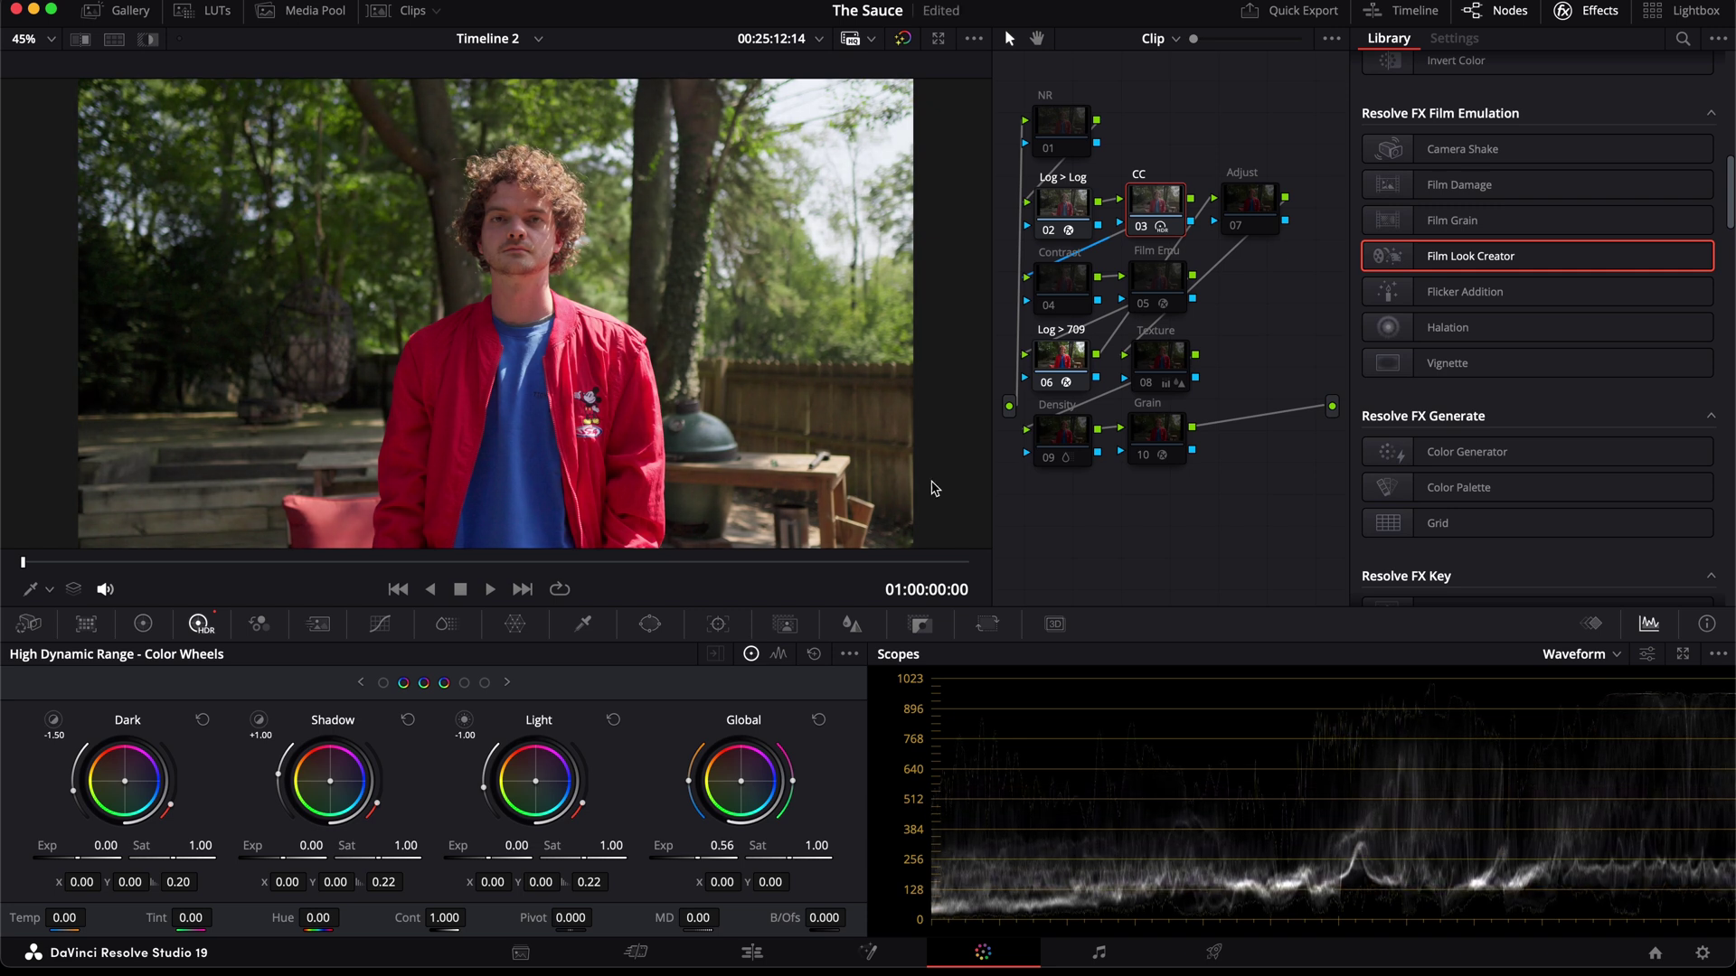
Step: Enable the Contrast node and pull the black point's spline handle on its custom curve slightly down to deepen the shadows
left_click(1063, 280)
left_click(380, 623)
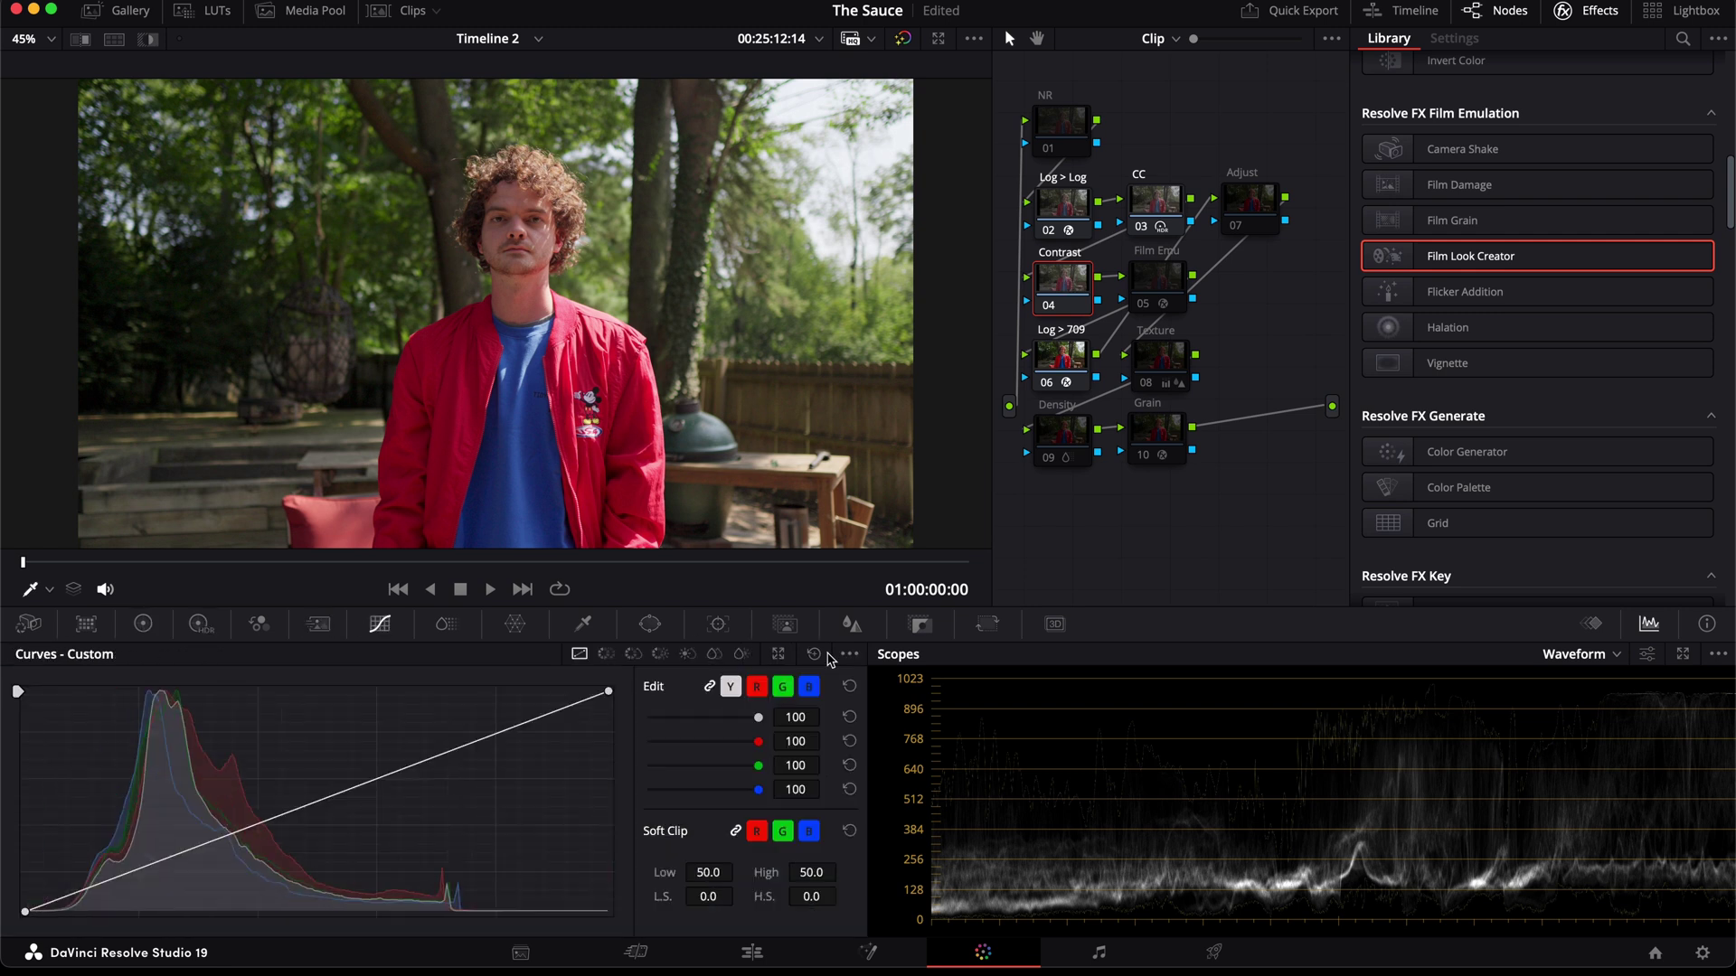
left_click(849, 654)
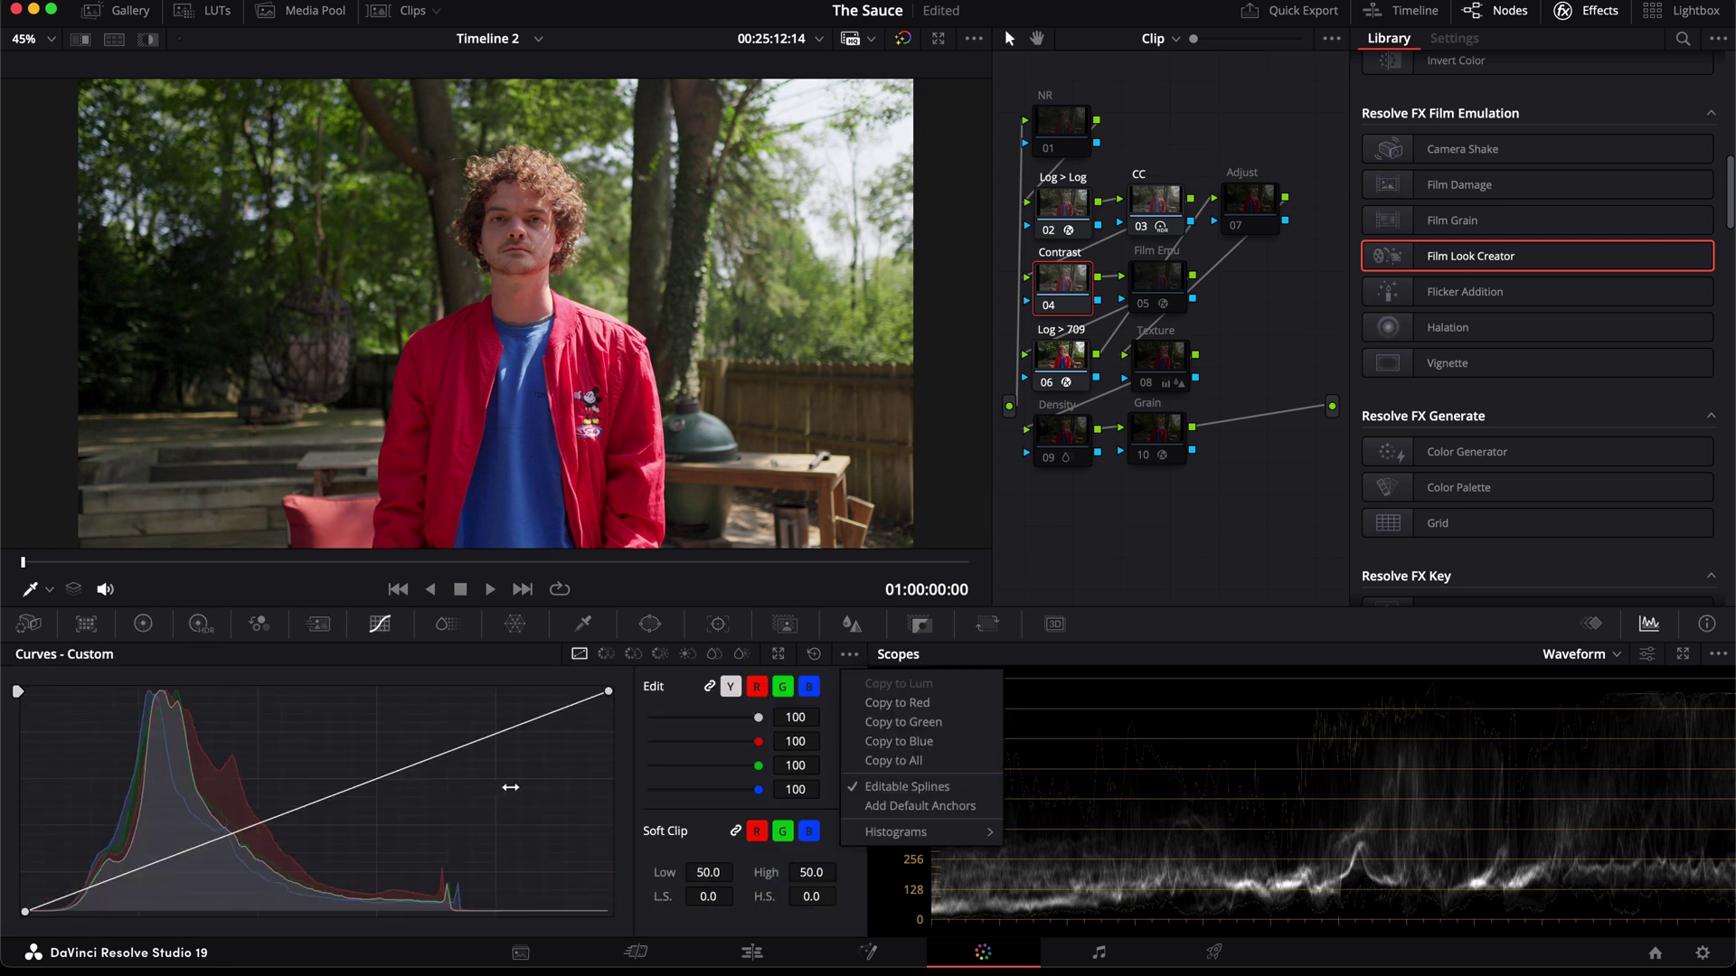
left_click(624, 764)
left_click(219, 838)
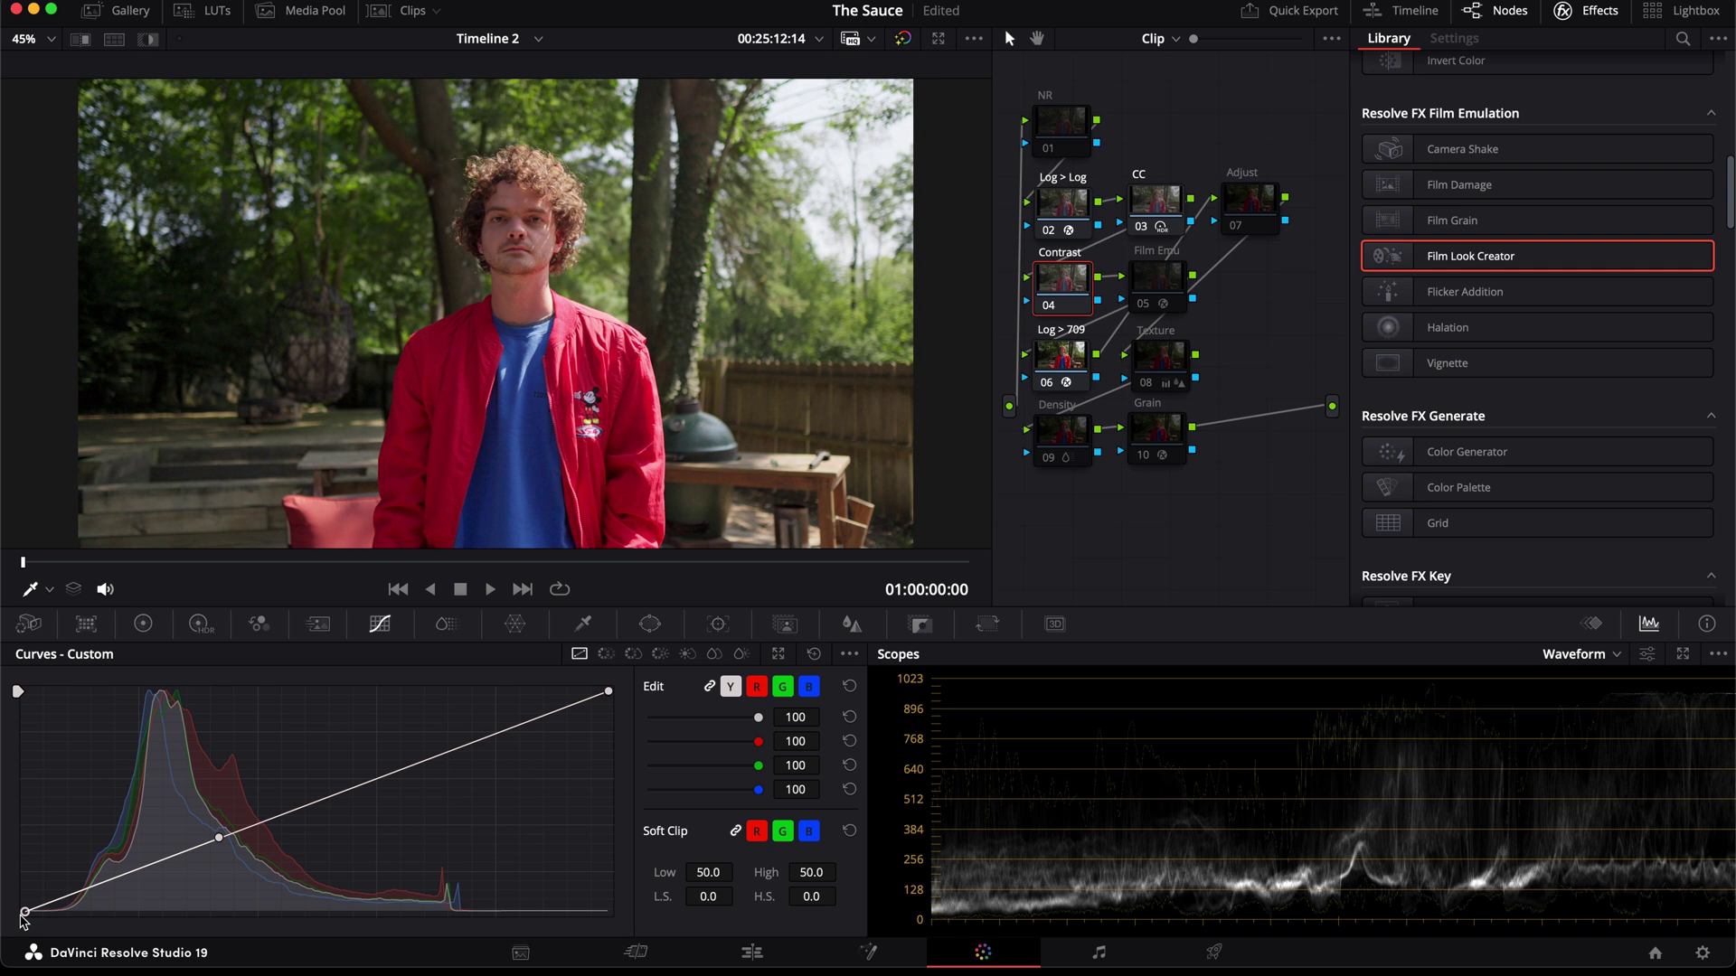
left_click_drag(219, 838, 221, 844)
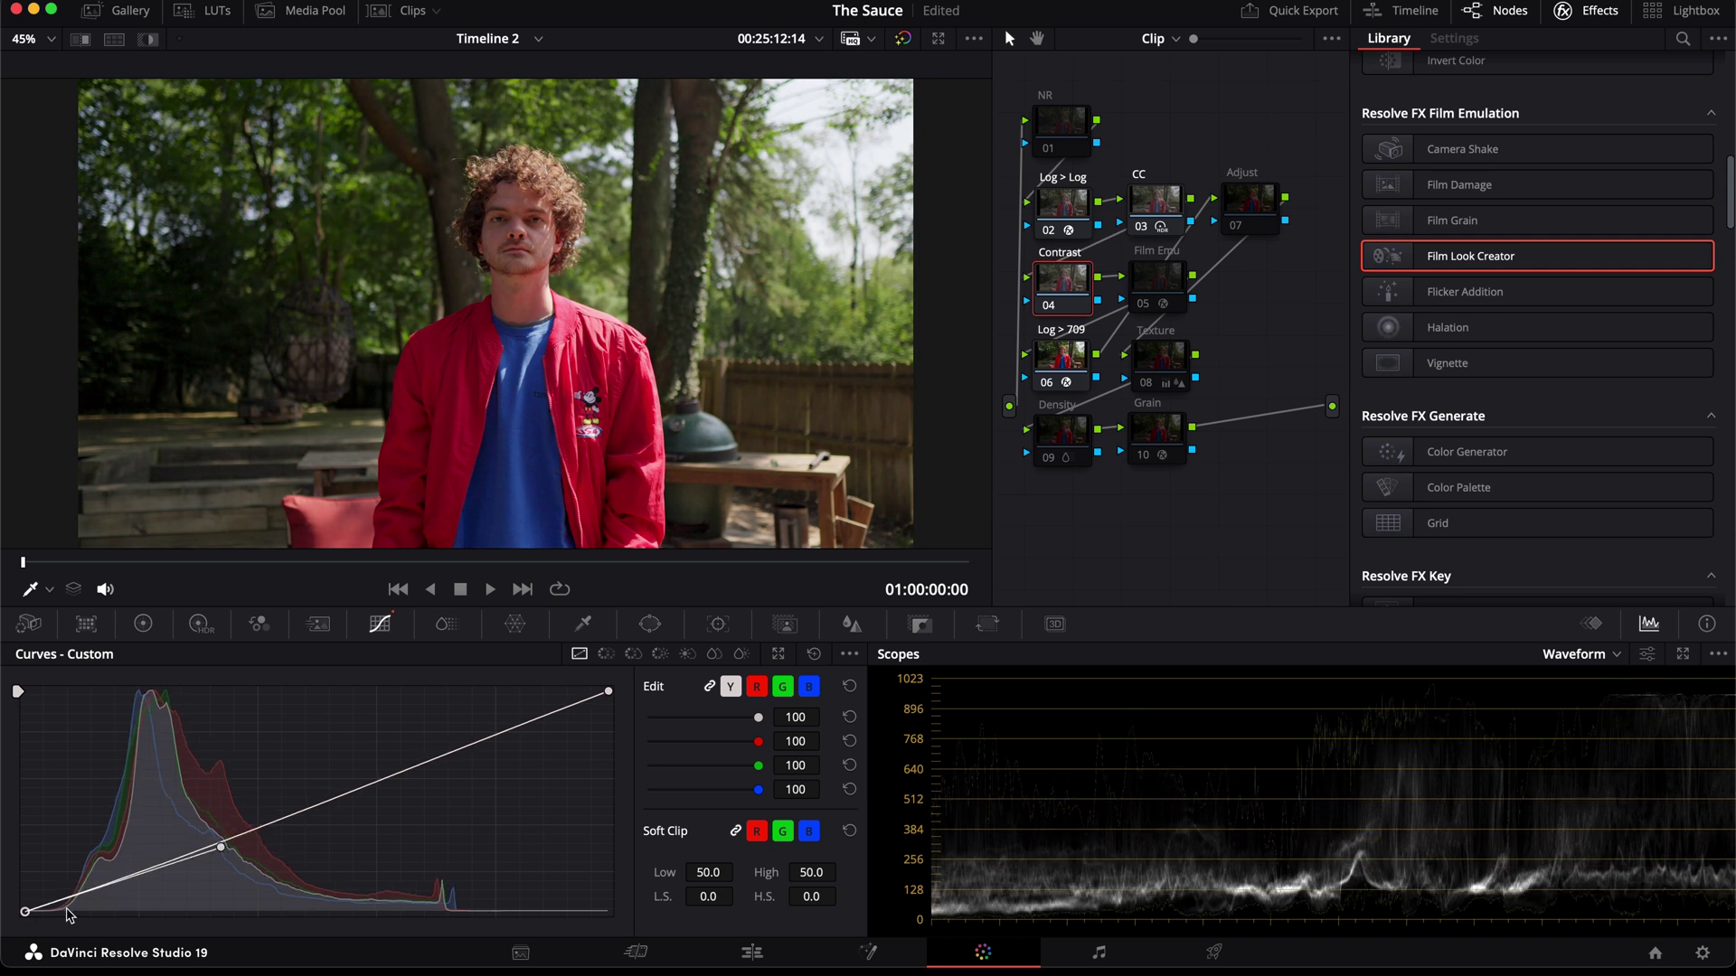
Step: Try an extreme sagging contrast curve with a raised black point on the Contrast node
left_click_drag(25, 911, 25, 913)
left_click_drag(222, 847, 392, 884)
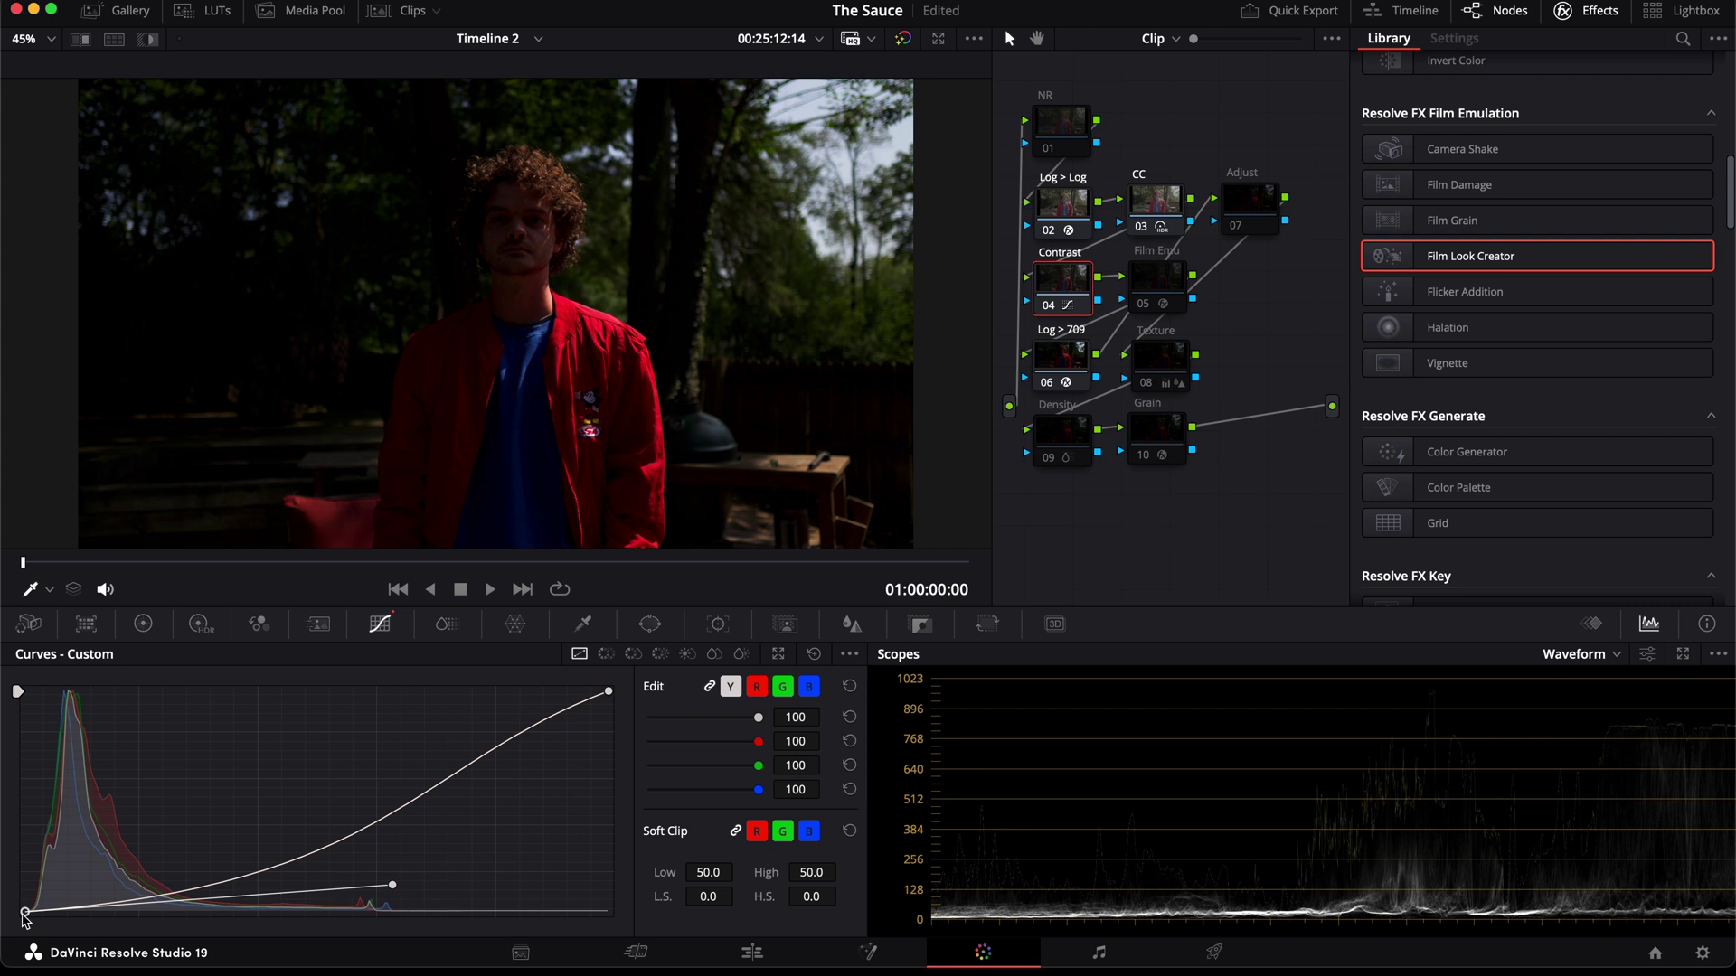
left_click_drag(25, 912, 26, 898)
left_click(608, 693)
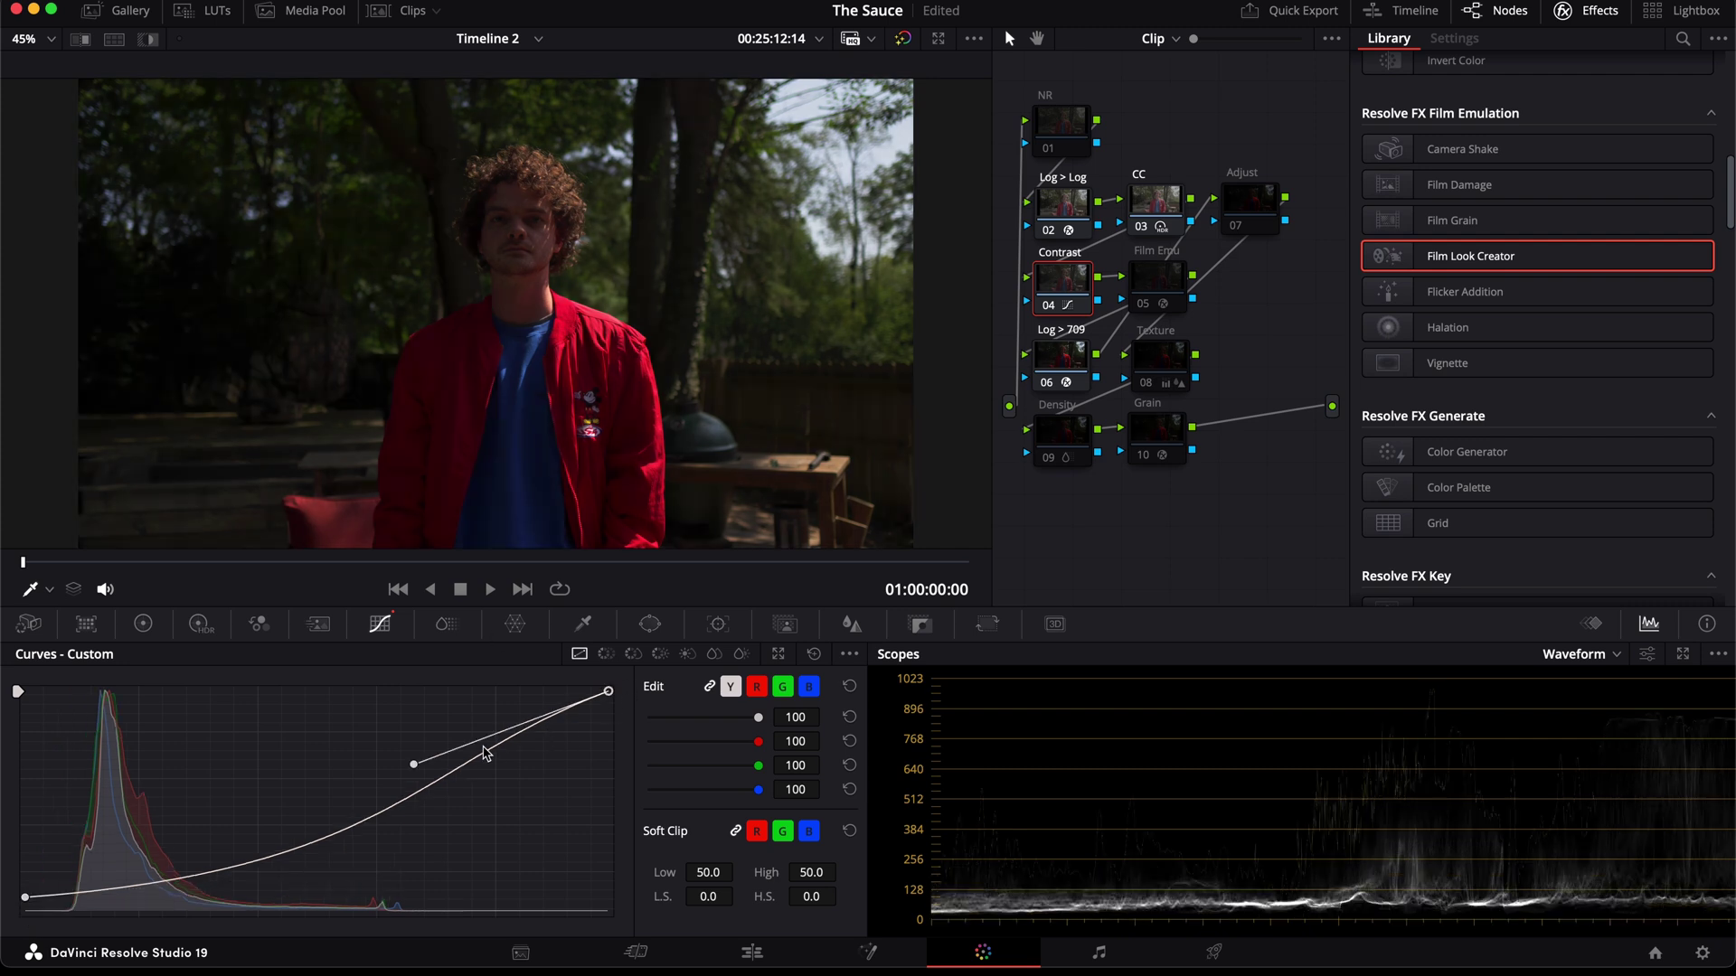
Step: Try more Global exposure on the CC node against the extreme Contrast curve, and undo the trial adjustments
left_click(1154, 200)
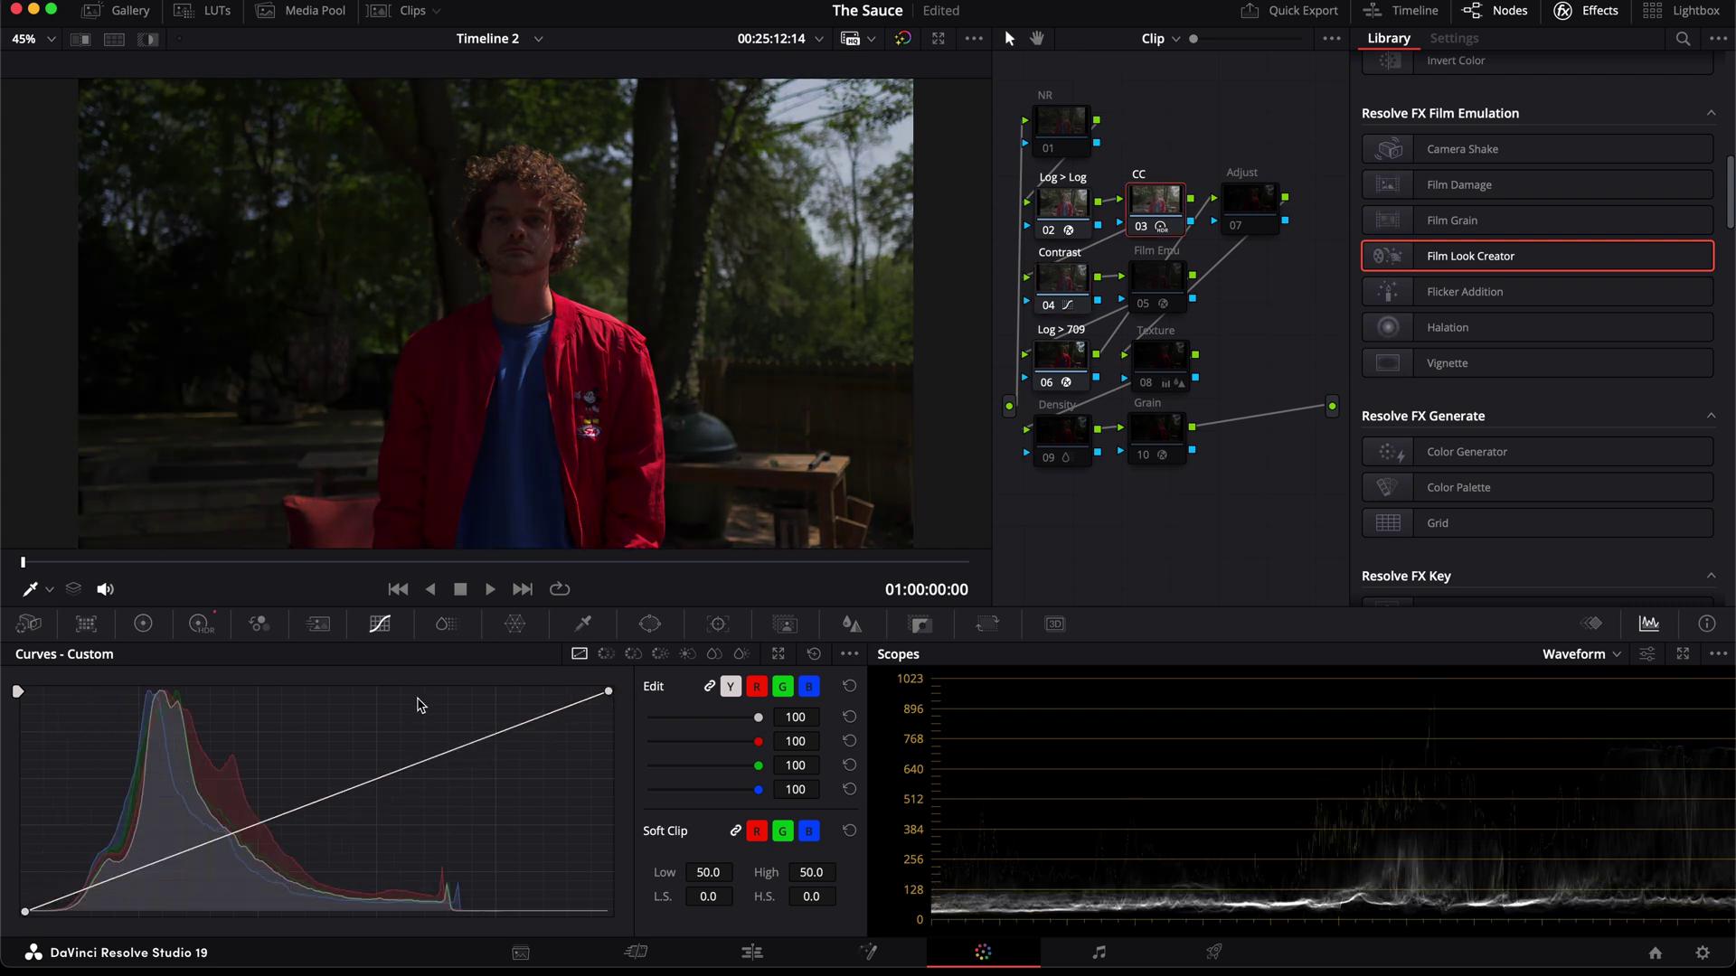
left_click(201, 624)
left_click_drag(688, 862, 758, 862)
left_click(1063, 284)
left_click(381, 623)
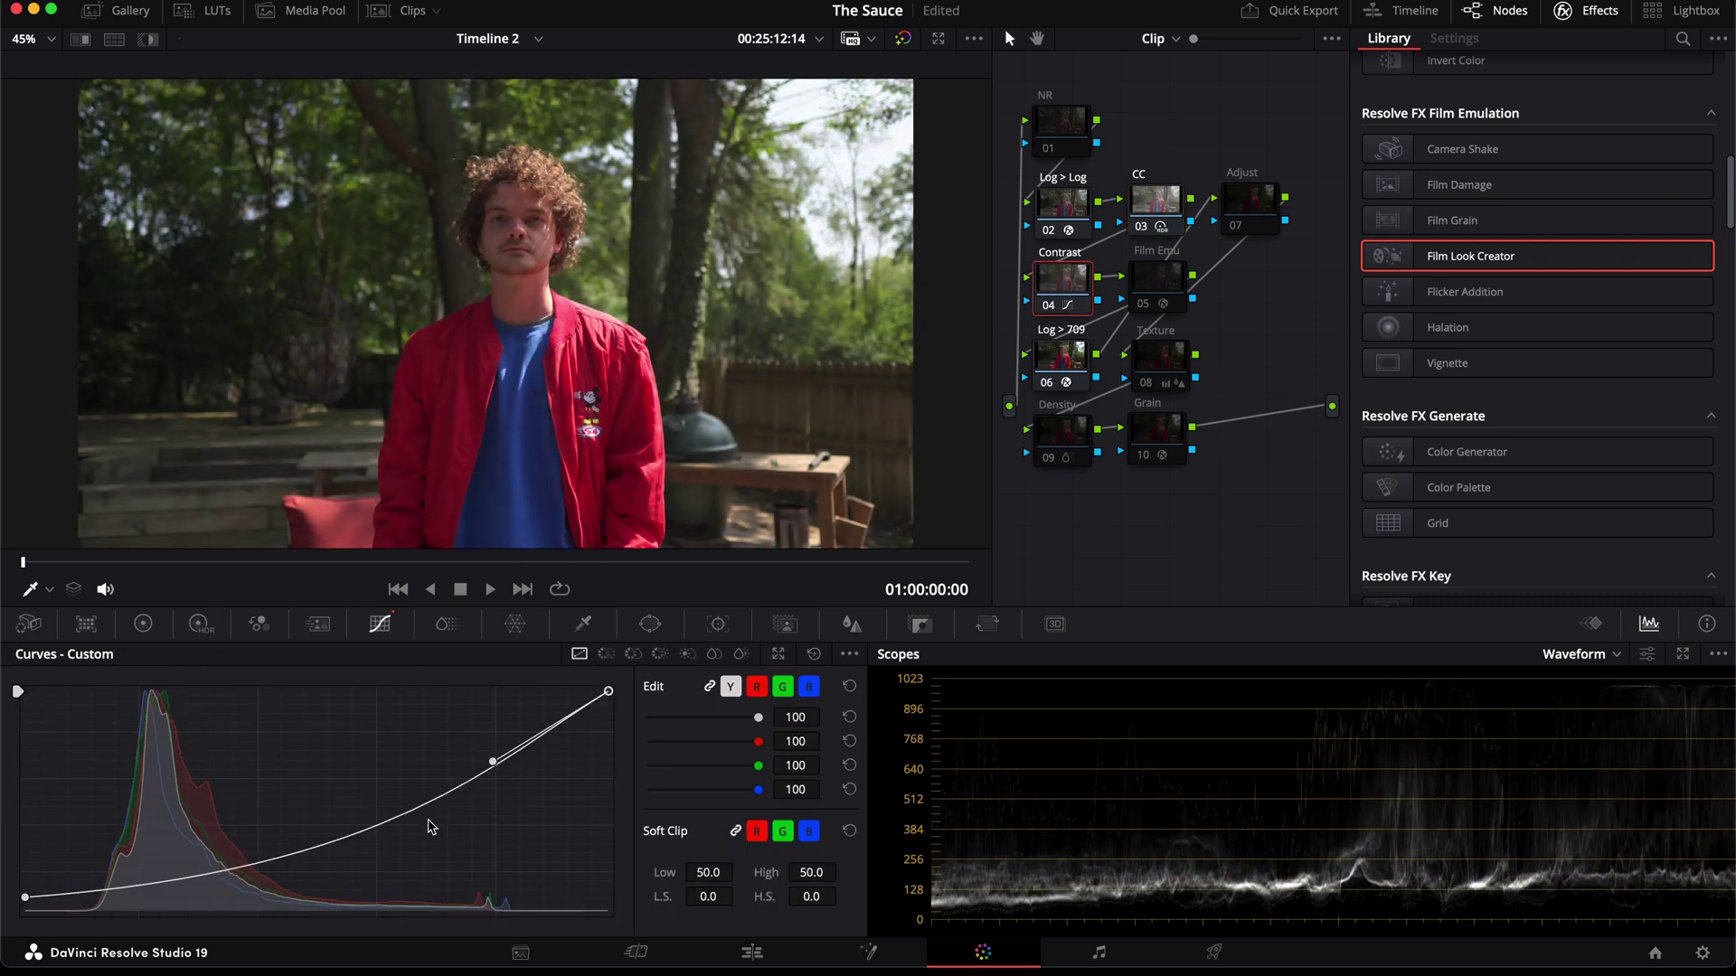
left_click_drag(25, 900, 24, 911)
key("super+z")
key("super+z")
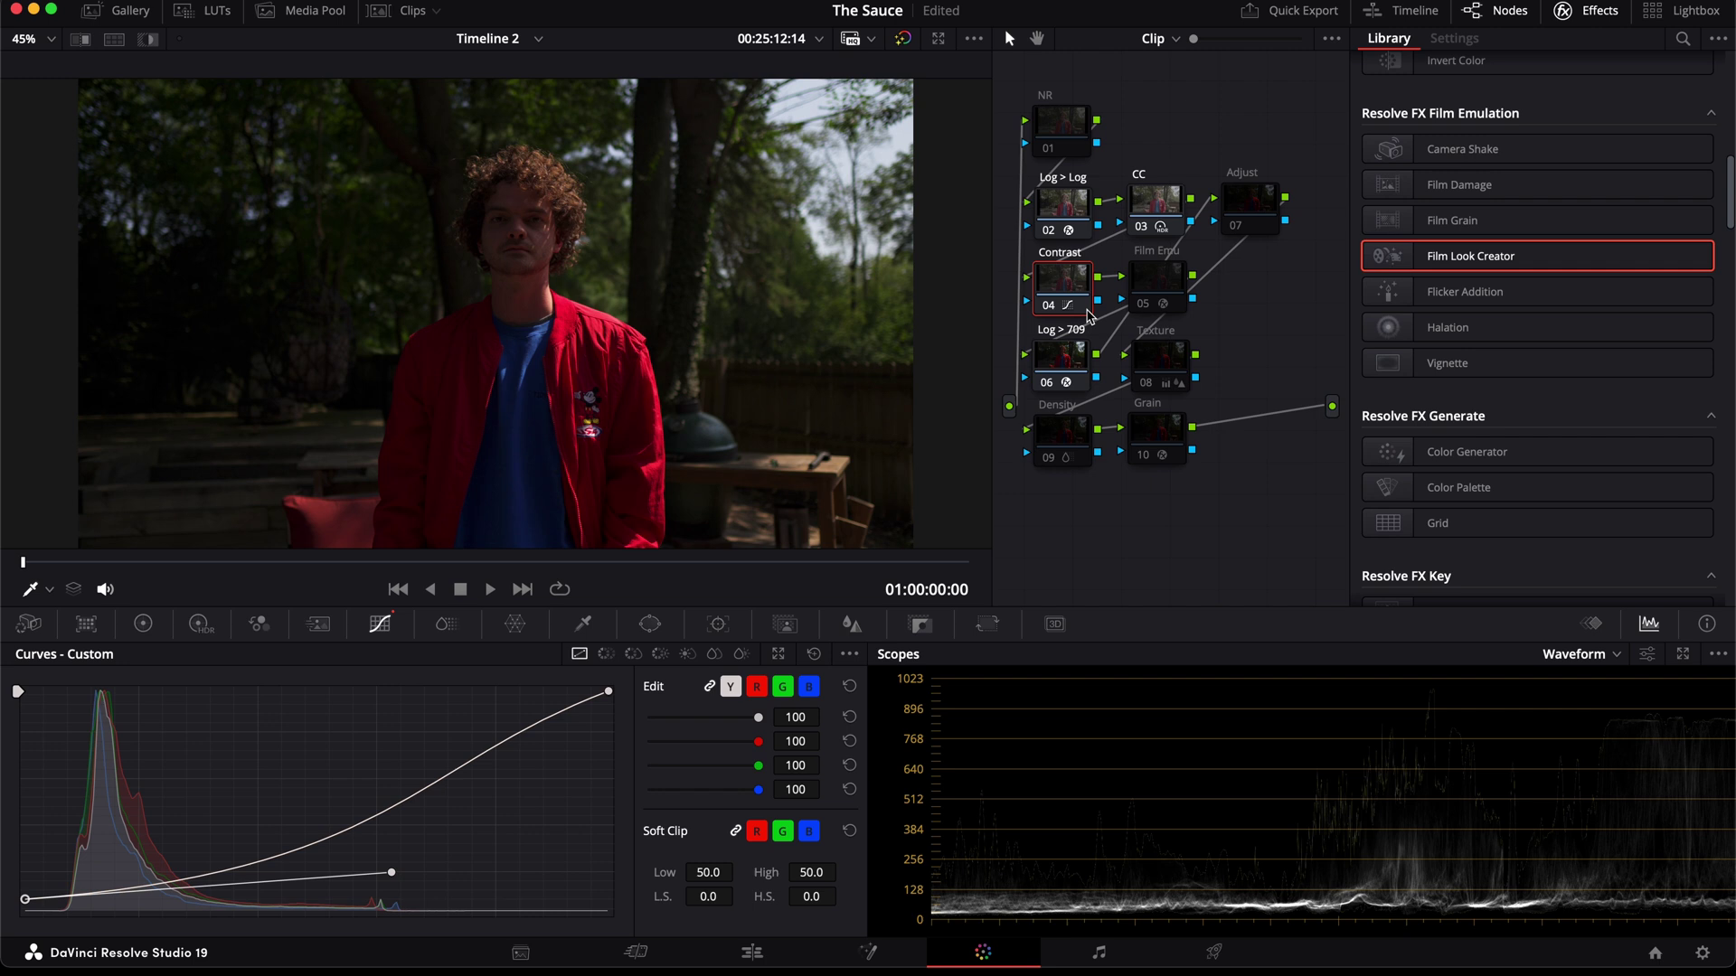
Step: Examine the Film Look Creator settings stored in the Film Emu node, from Core Look down to Global Blend
left_click(1166, 277)
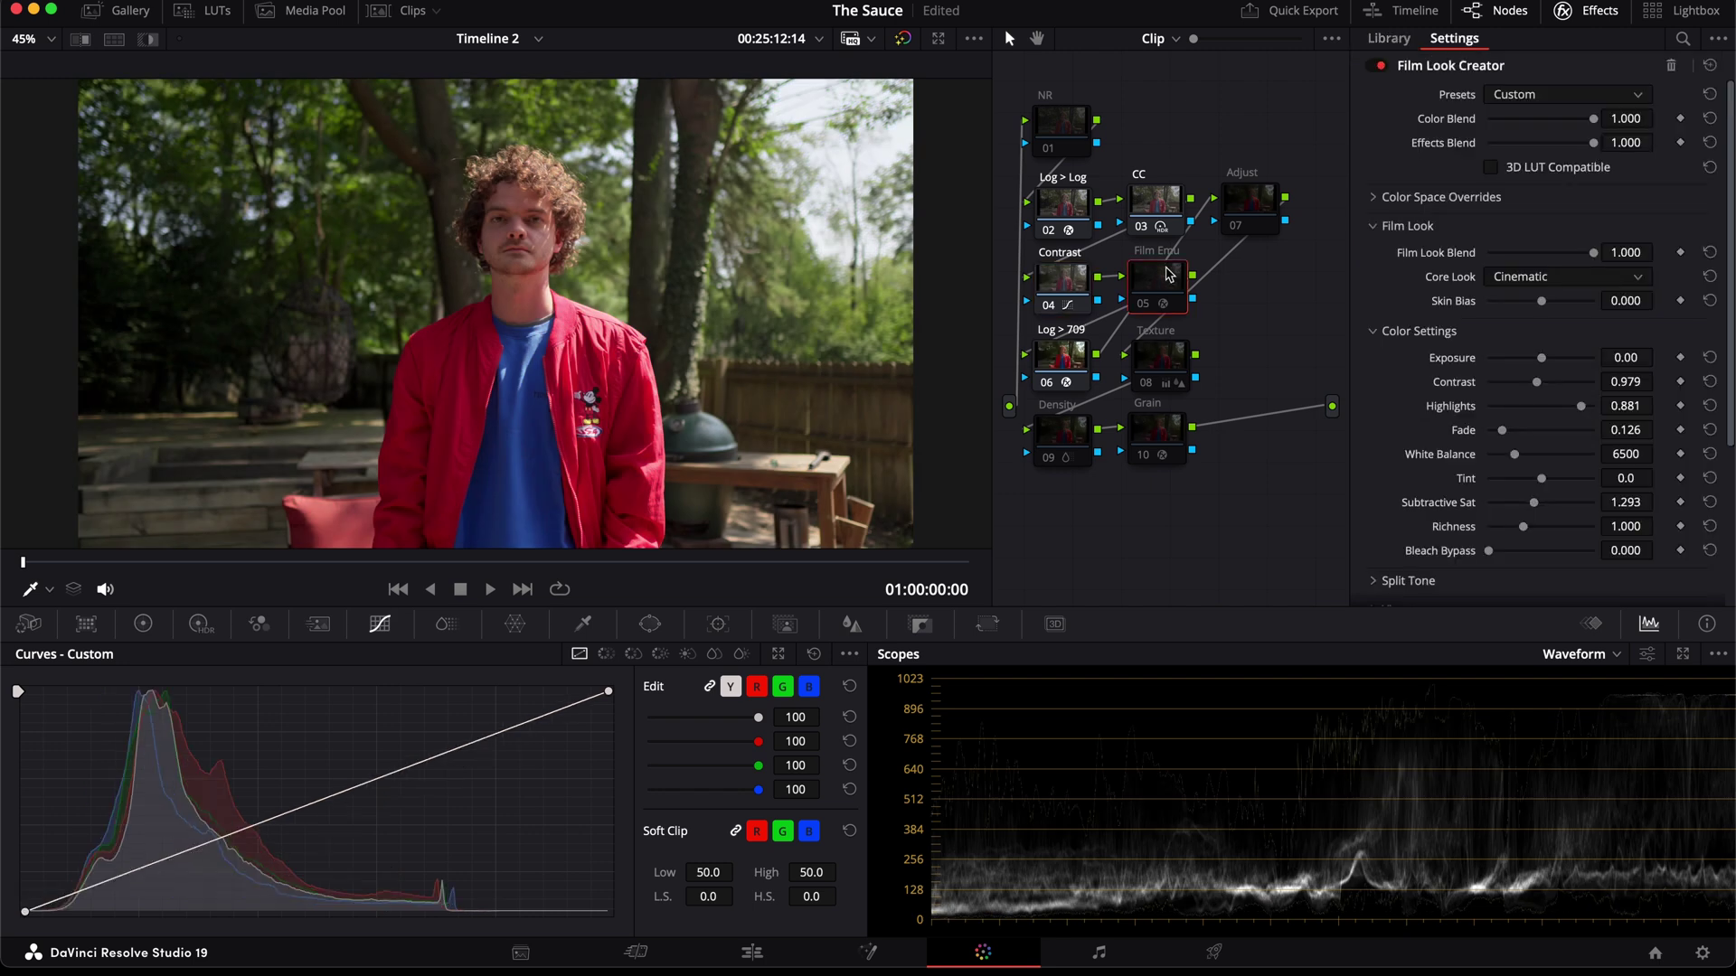
left_click(1062, 366)
left_click(1153, 288)
scroll(1605, 329, "down", 2)
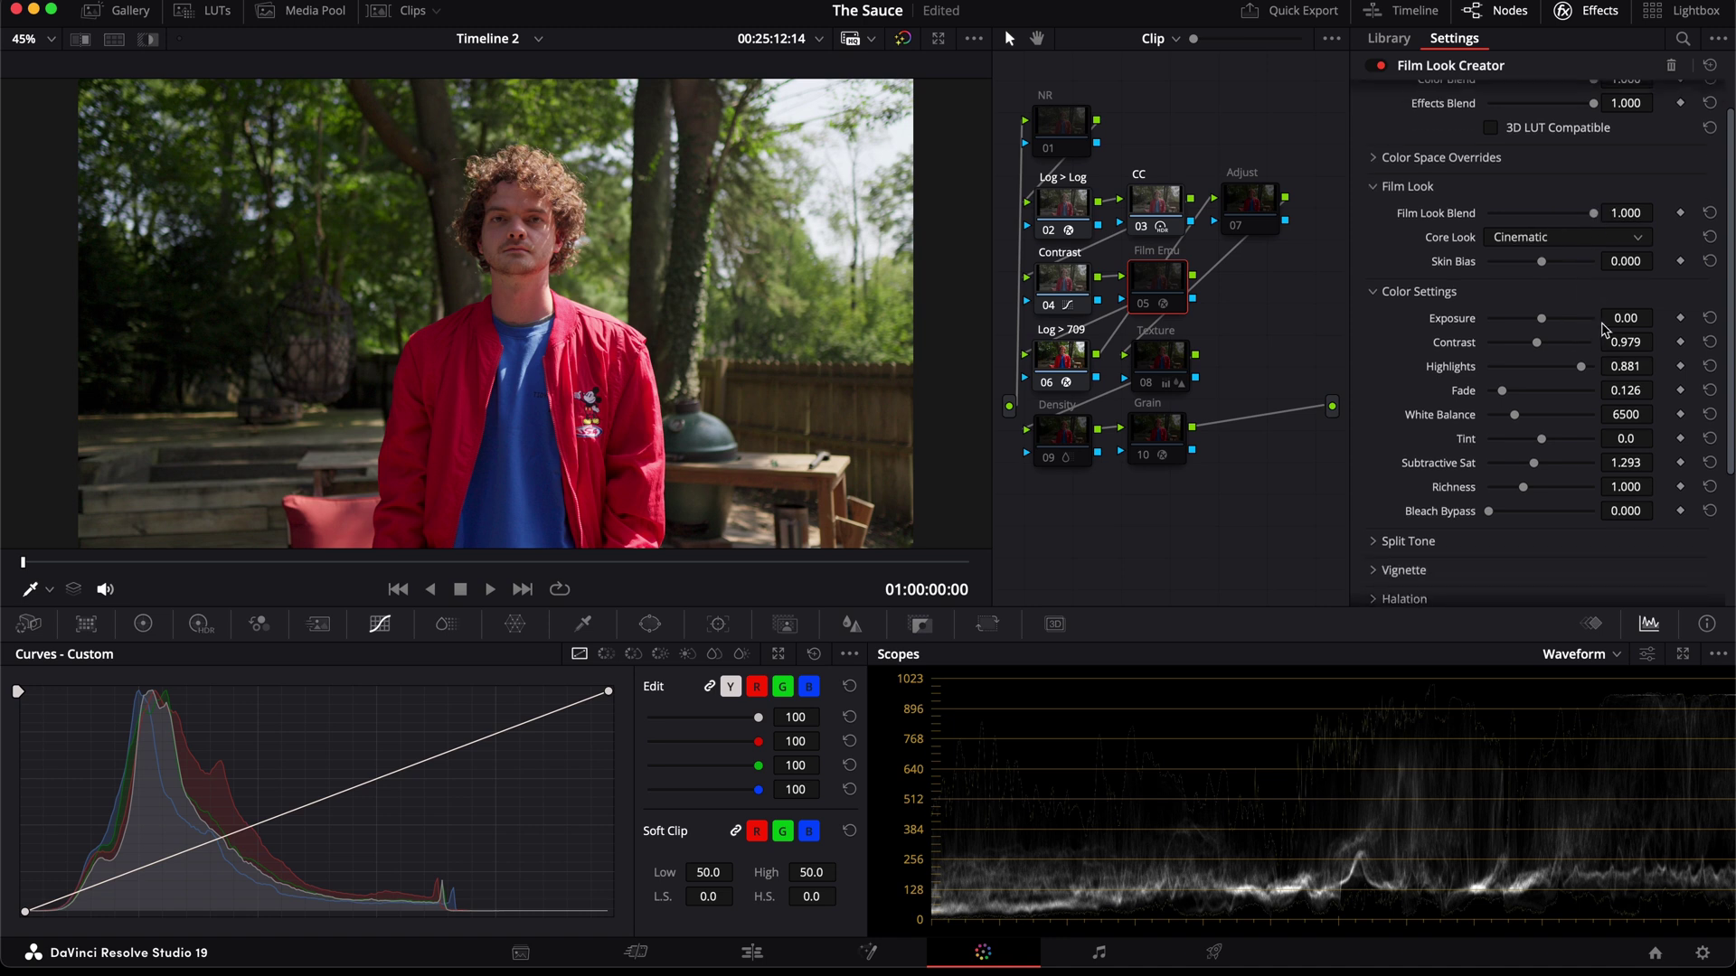
scroll(1605, 329, "up", 2)
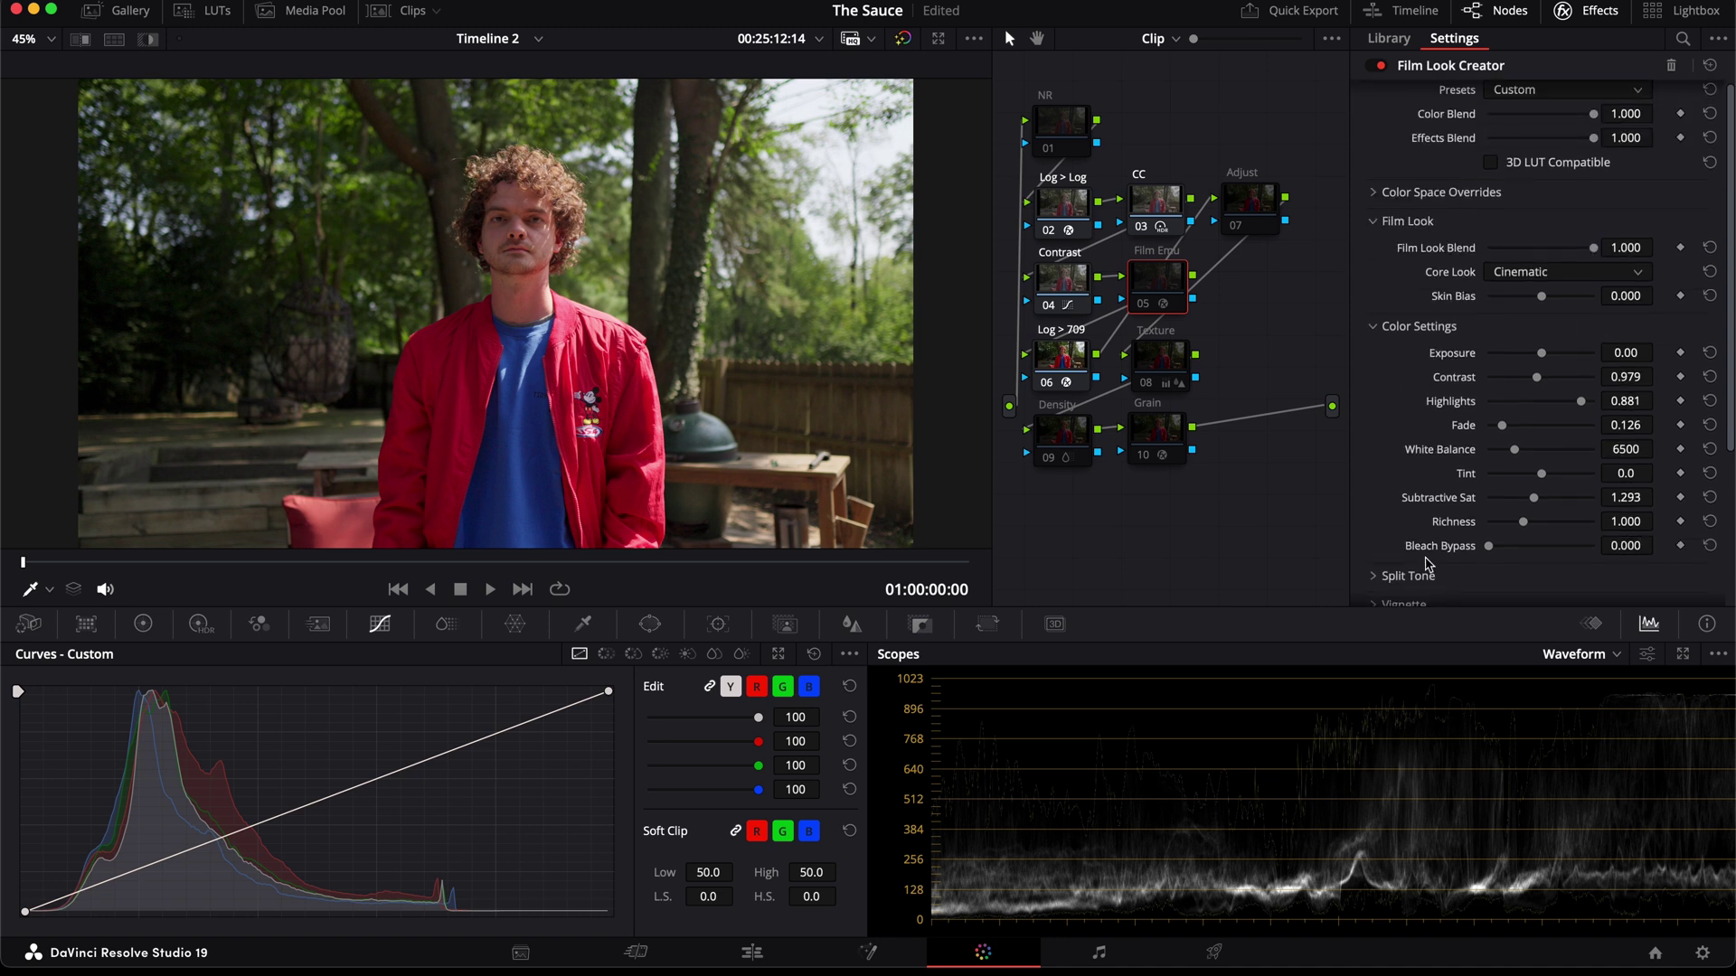
scroll(1427, 565, "down", 2)
scroll(1430, 558, "down", 8)
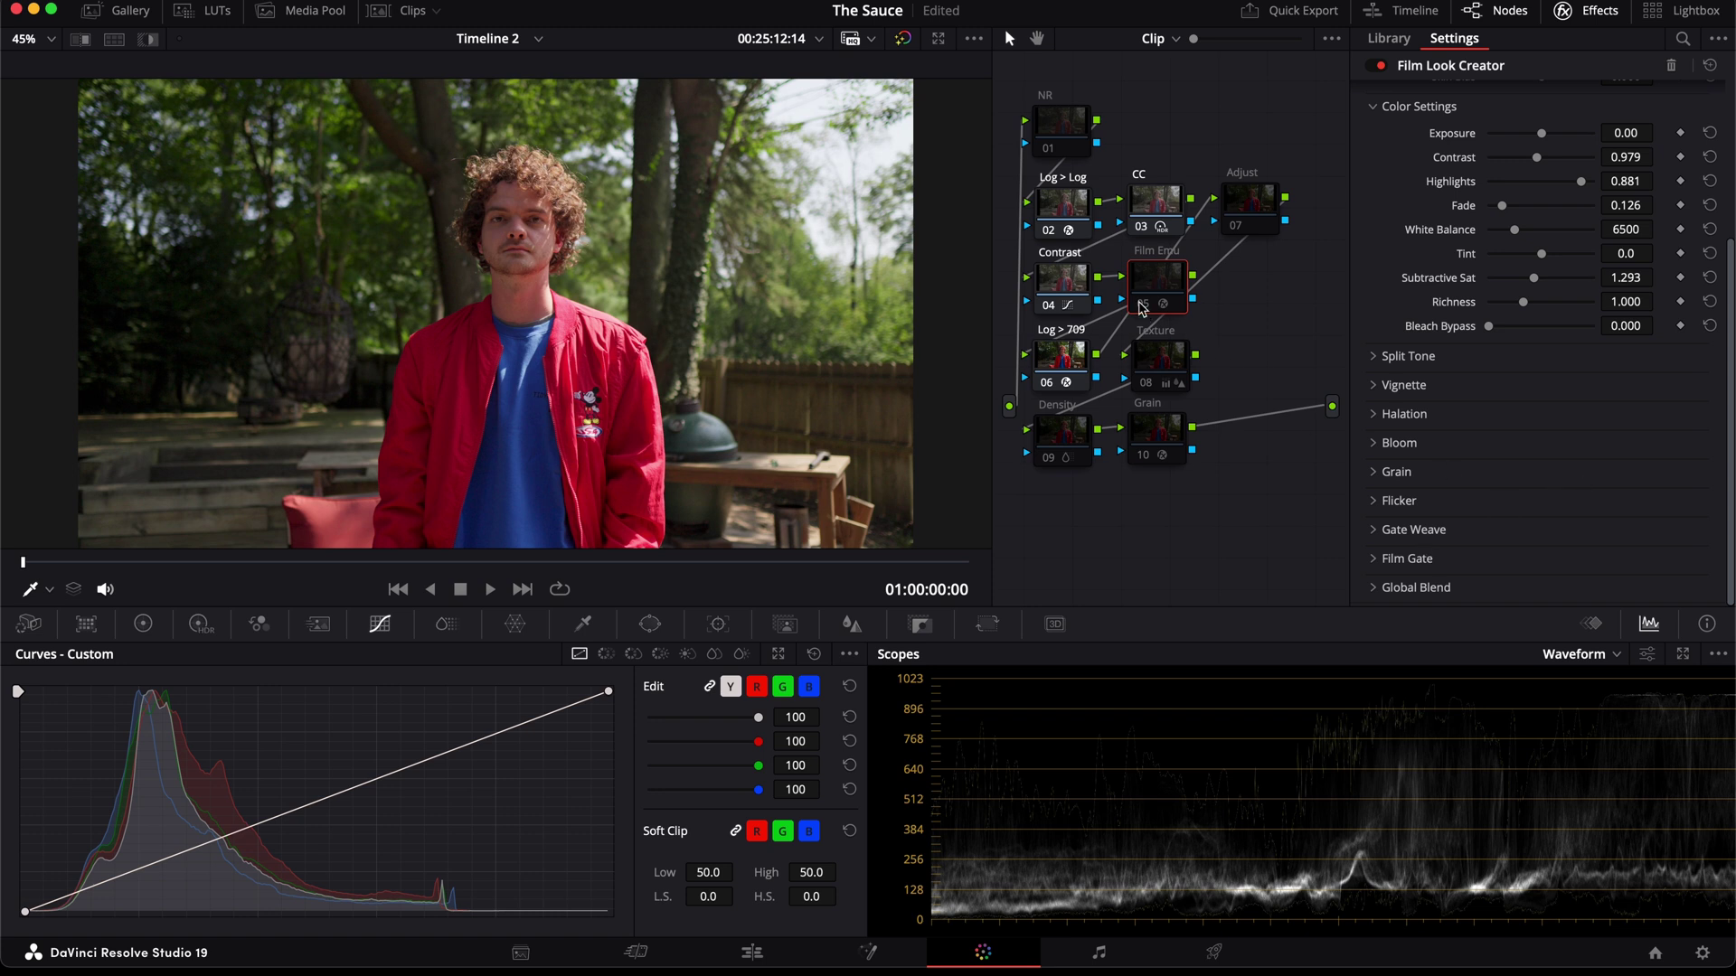
Step: Enable the Film Emu node and compare the image with Film Look Creator off and on in the enlarged viewer
key("alt+f")
left_click(1374, 66)
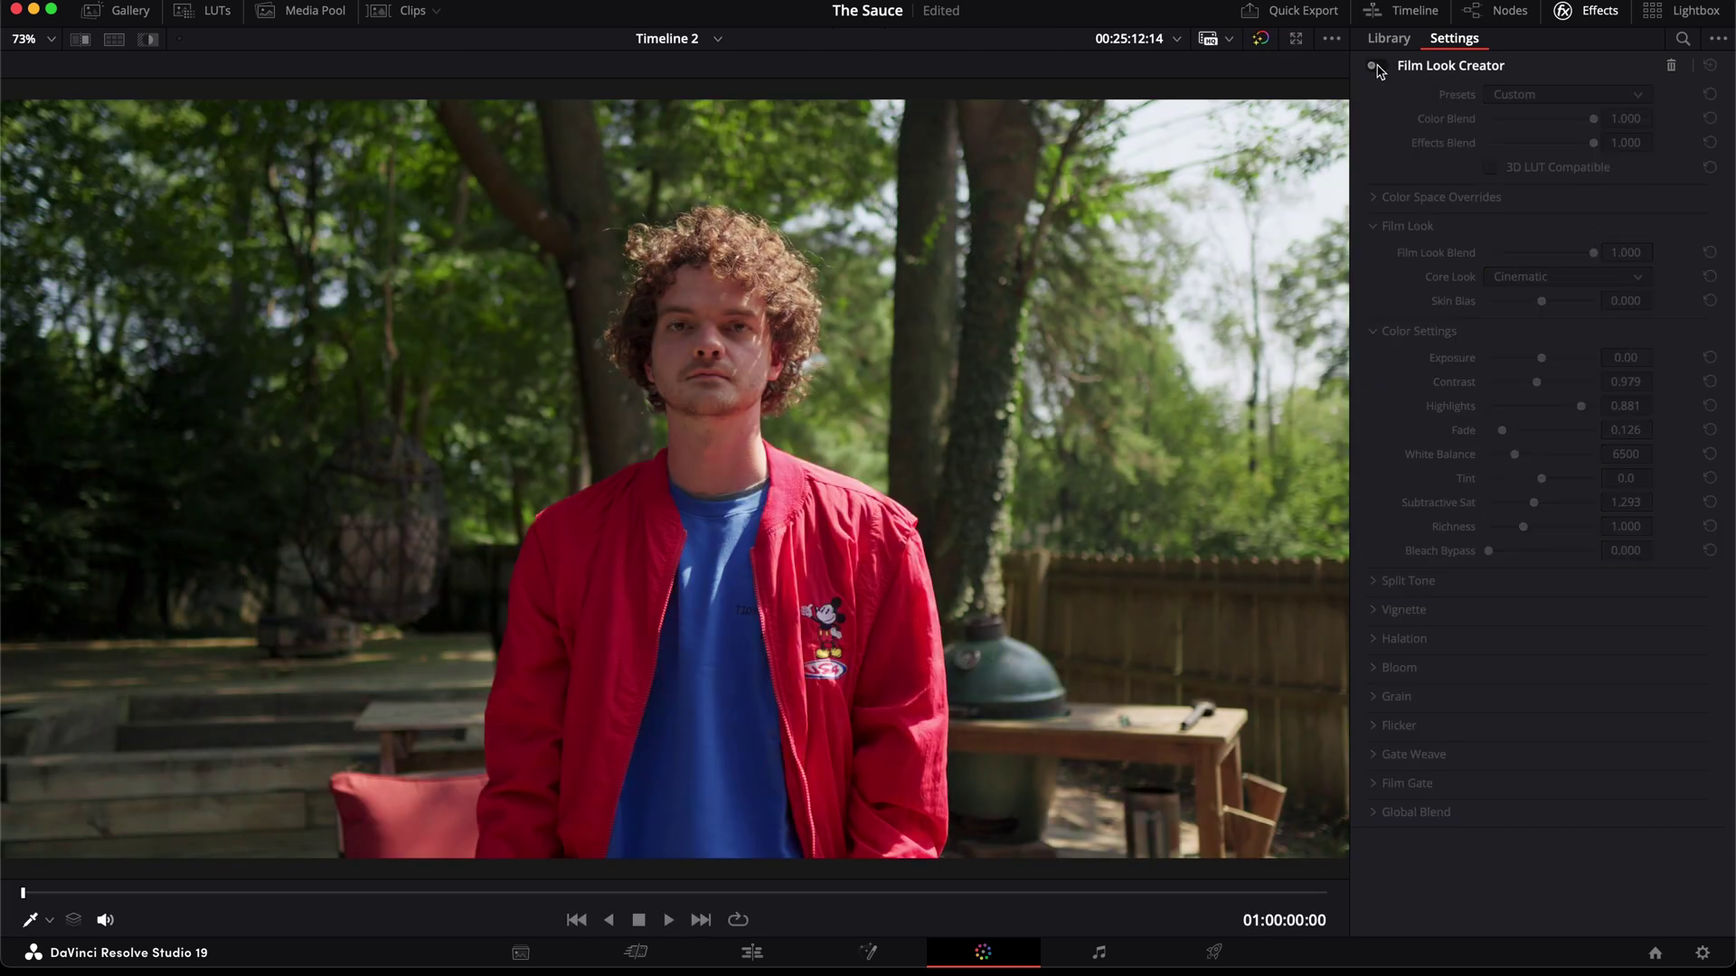
left_click(1374, 66)
left_click(1374, 66)
left_click(1374, 66)
left_click(1375, 66)
left_click(1374, 66)
left_click(1374, 66)
left_click(1374, 66)
Step: Preview the alternative Core Look options of Film Look Creator, such as Rochester, keeping Cinematic as the core look
left_click(1546, 277)
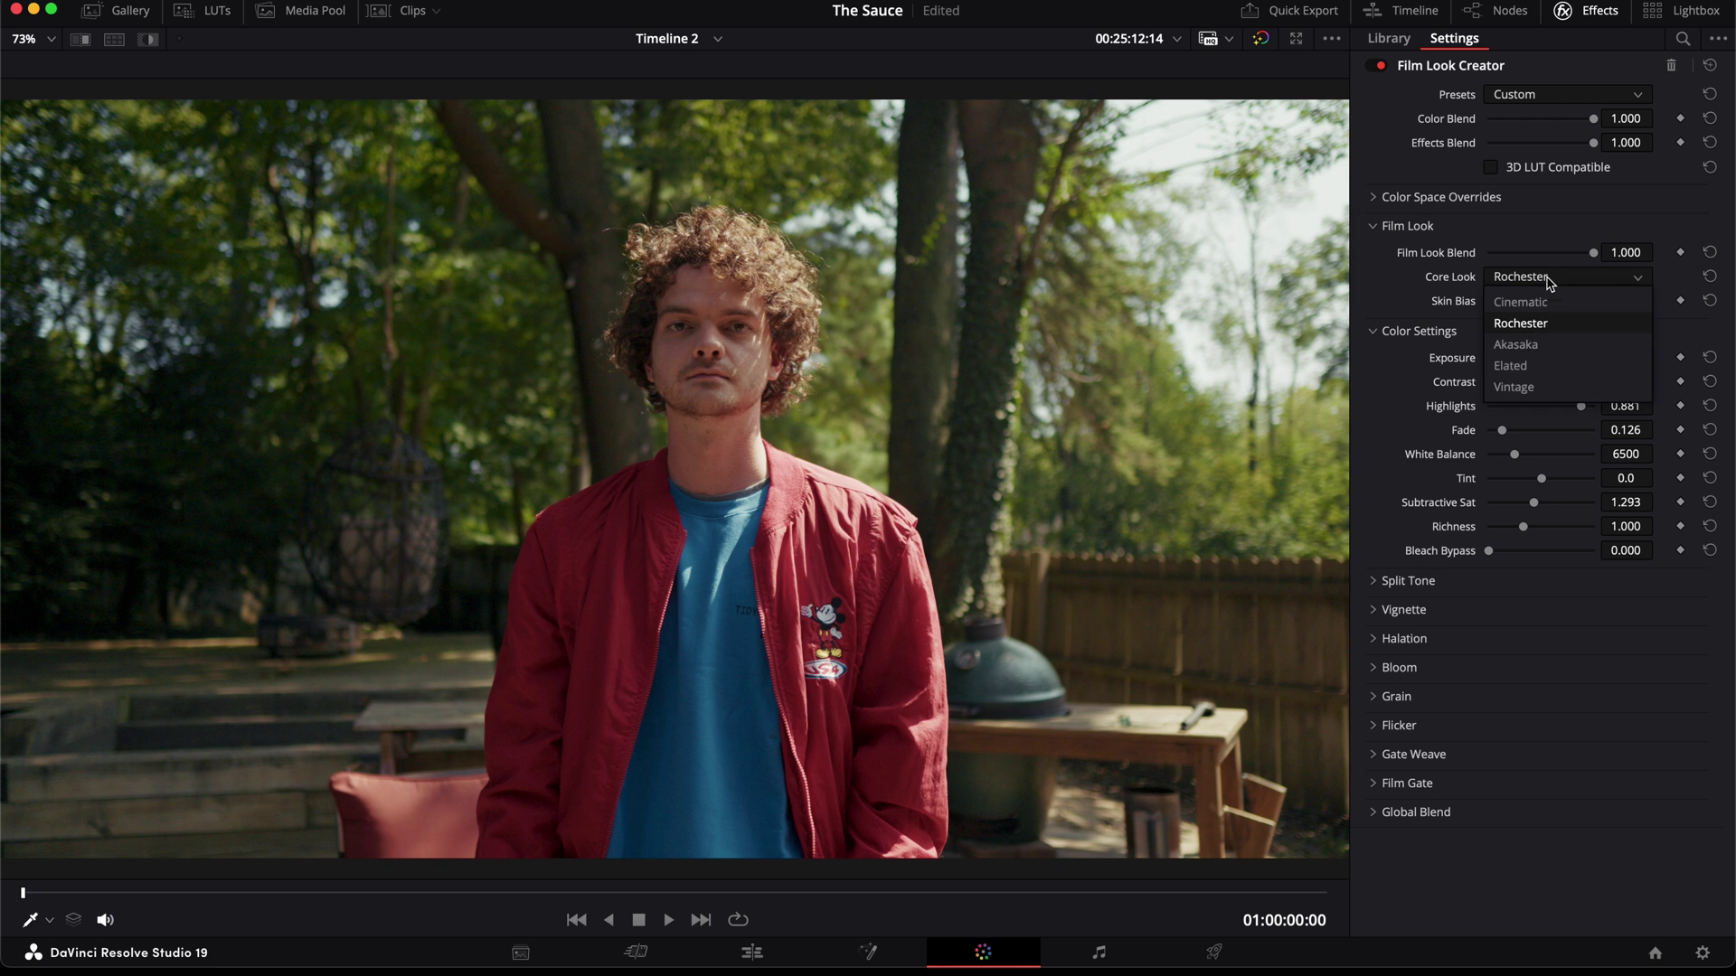
left_click(1524, 302)
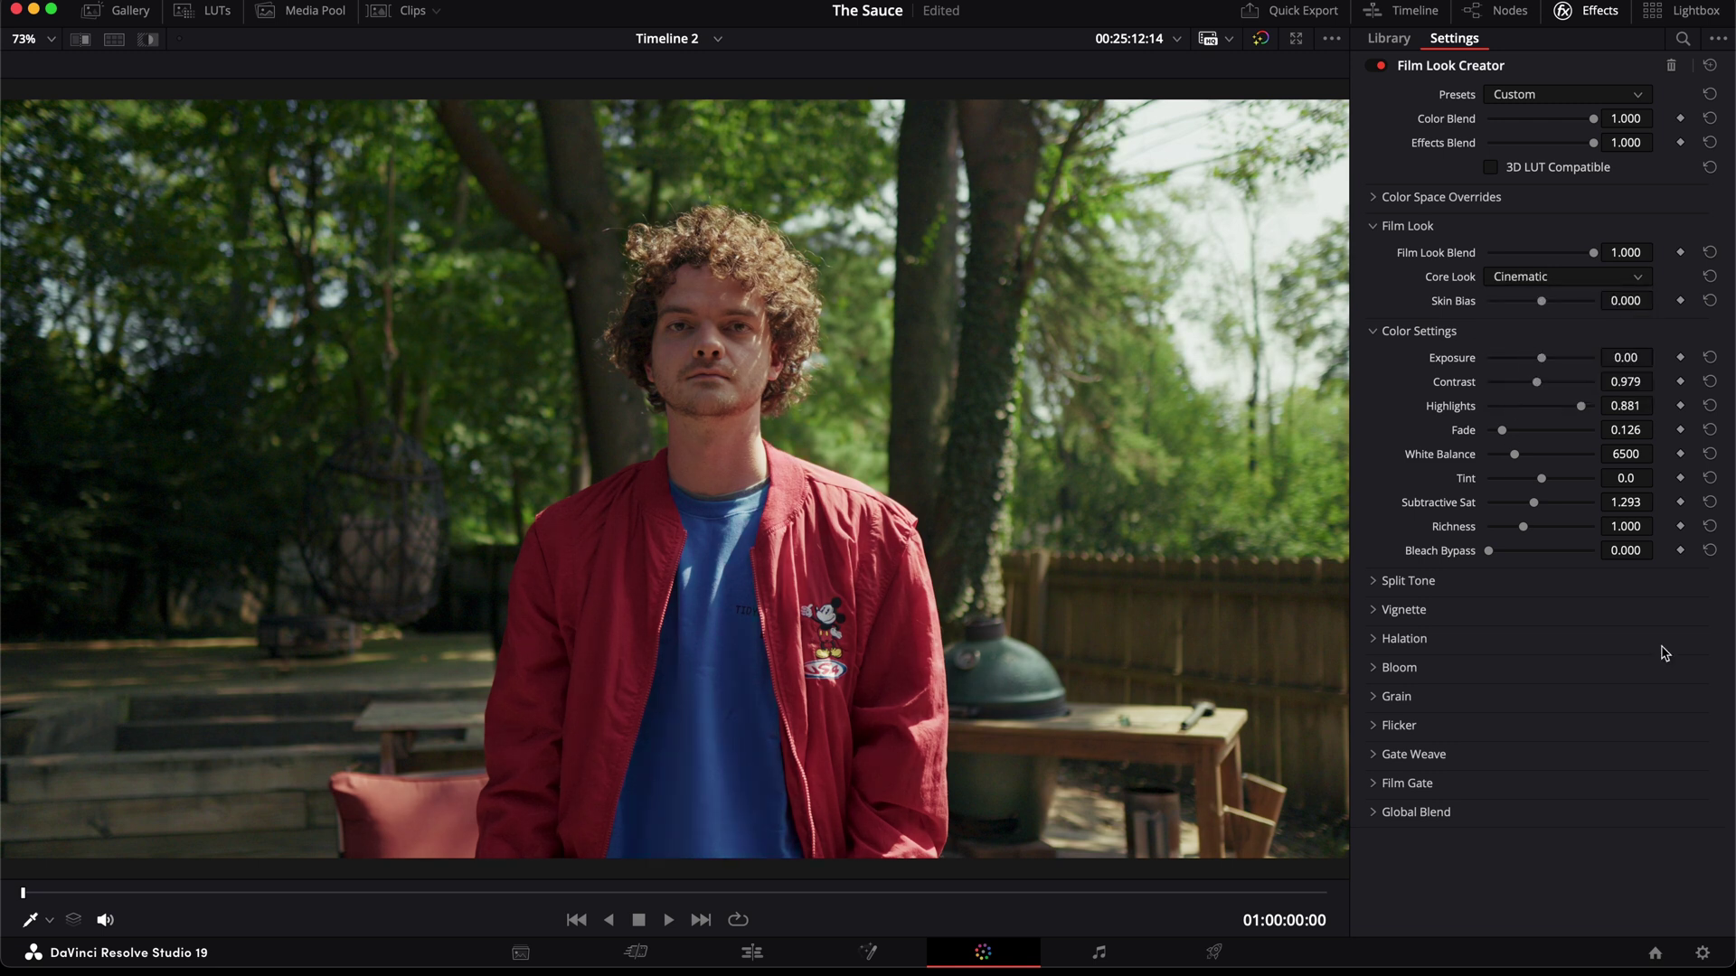
left_click(1520, 280)
left_click(1517, 388)
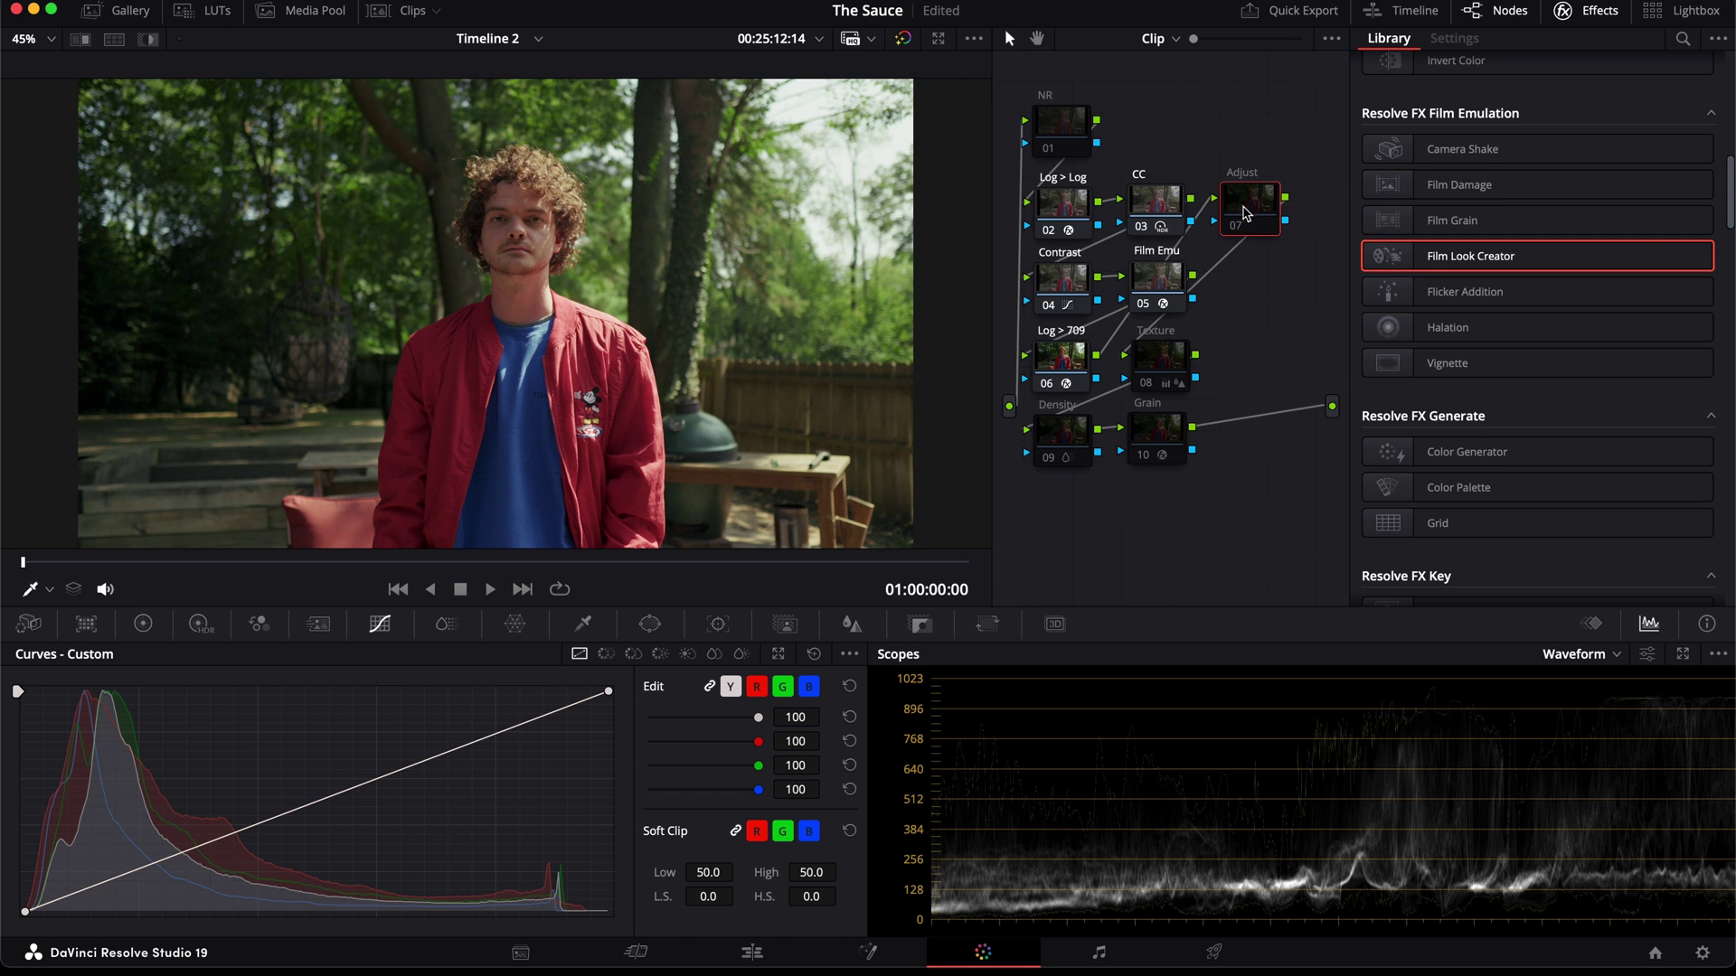
Step: Try adding layer nodes with a layer mixer alongside the Adjust node
left_click_drag(1247, 213, 1246, 205)
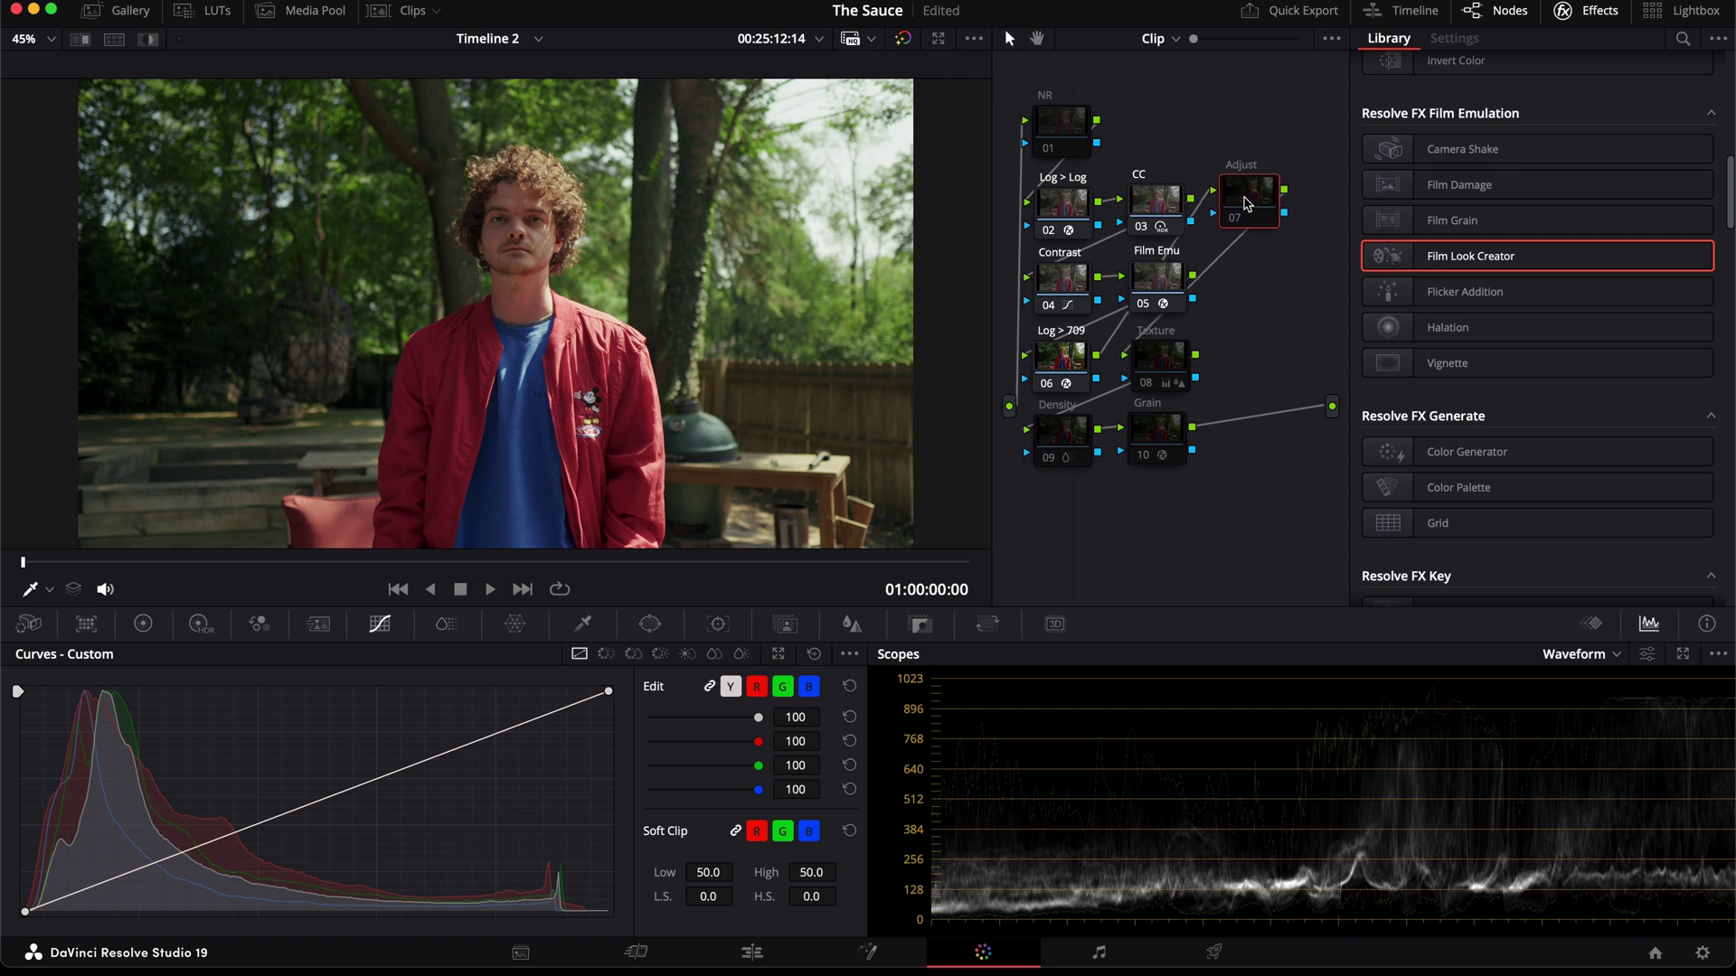
left_click(1165, 215)
left_click(1246, 206)
key("alt+l")
key("alt+l")
key("alt+l")
key("alt+l")
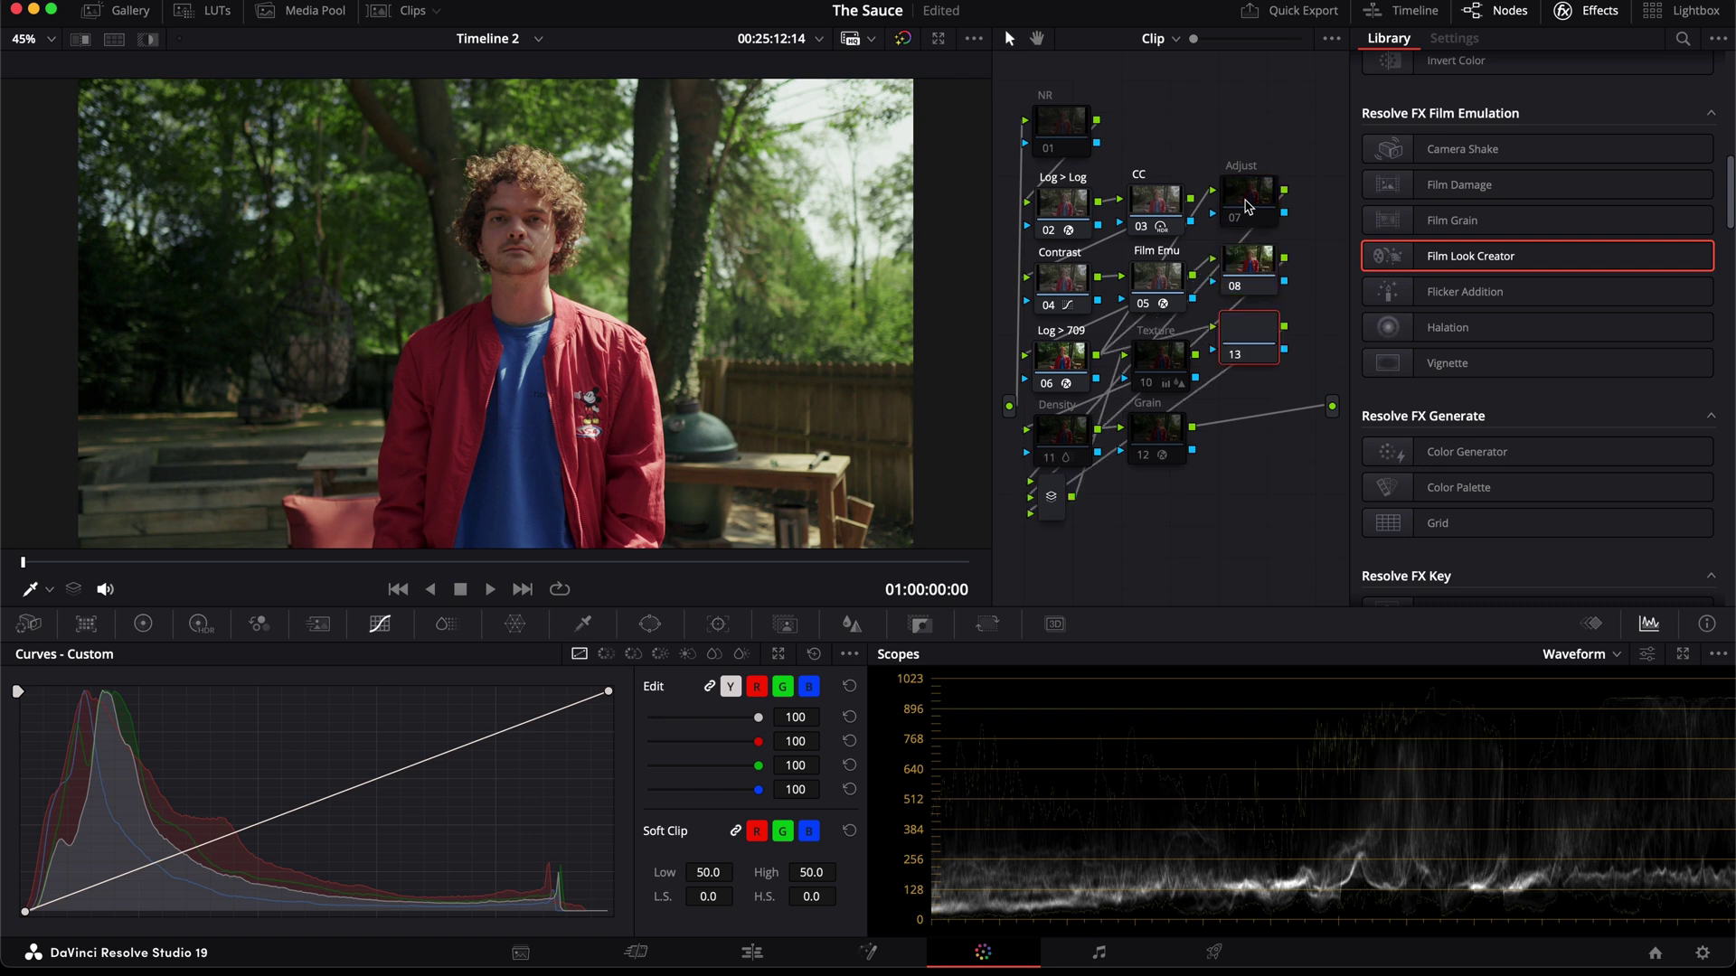
key("ctrl+shift+z")
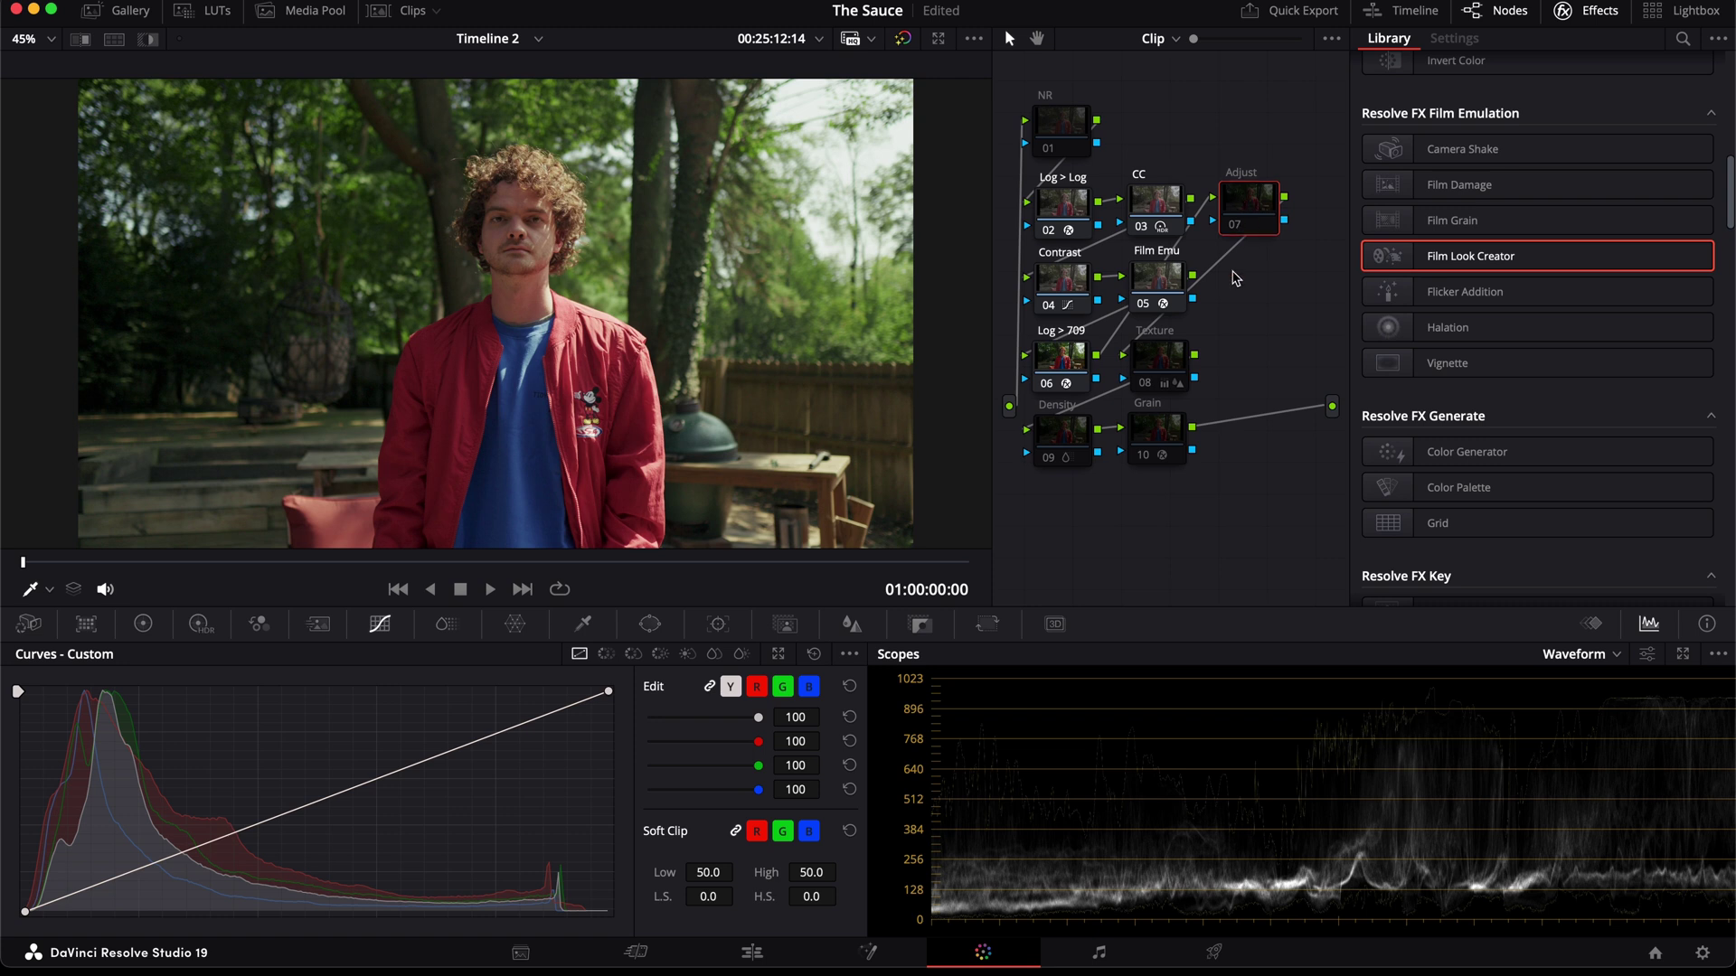
Step: Enable the Adjust node and the Texture node
left_click(1236, 223)
left_click_drag(1248, 202, 1249, 200)
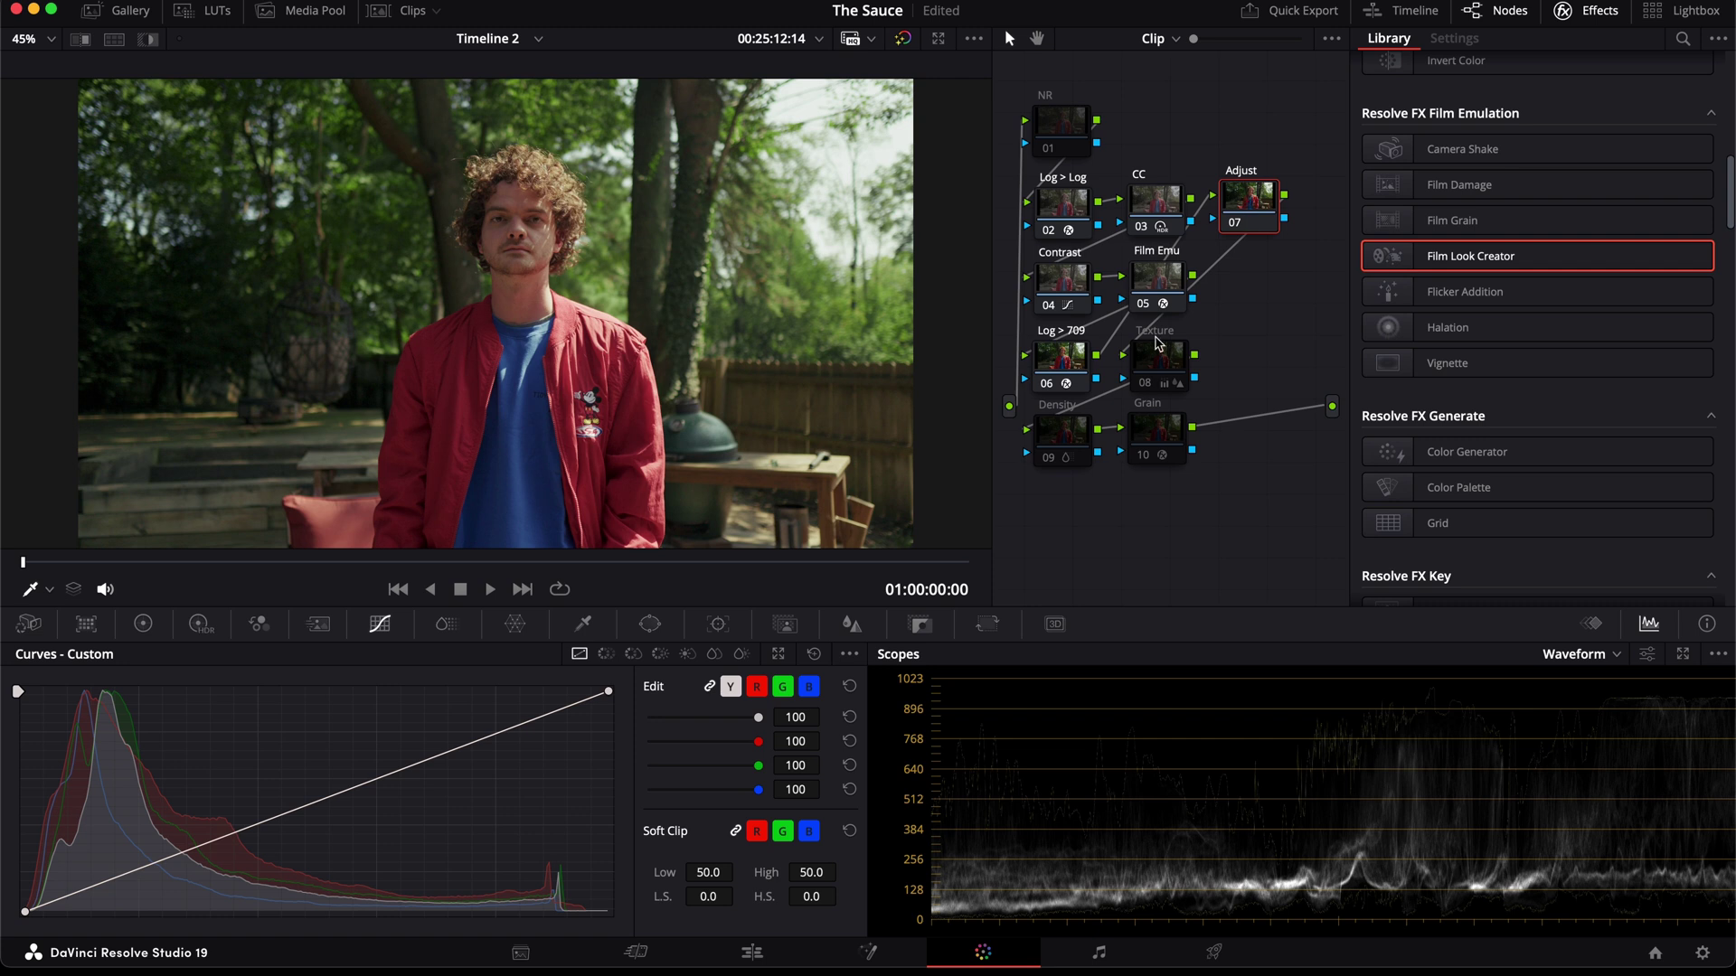
left_click(1132, 389)
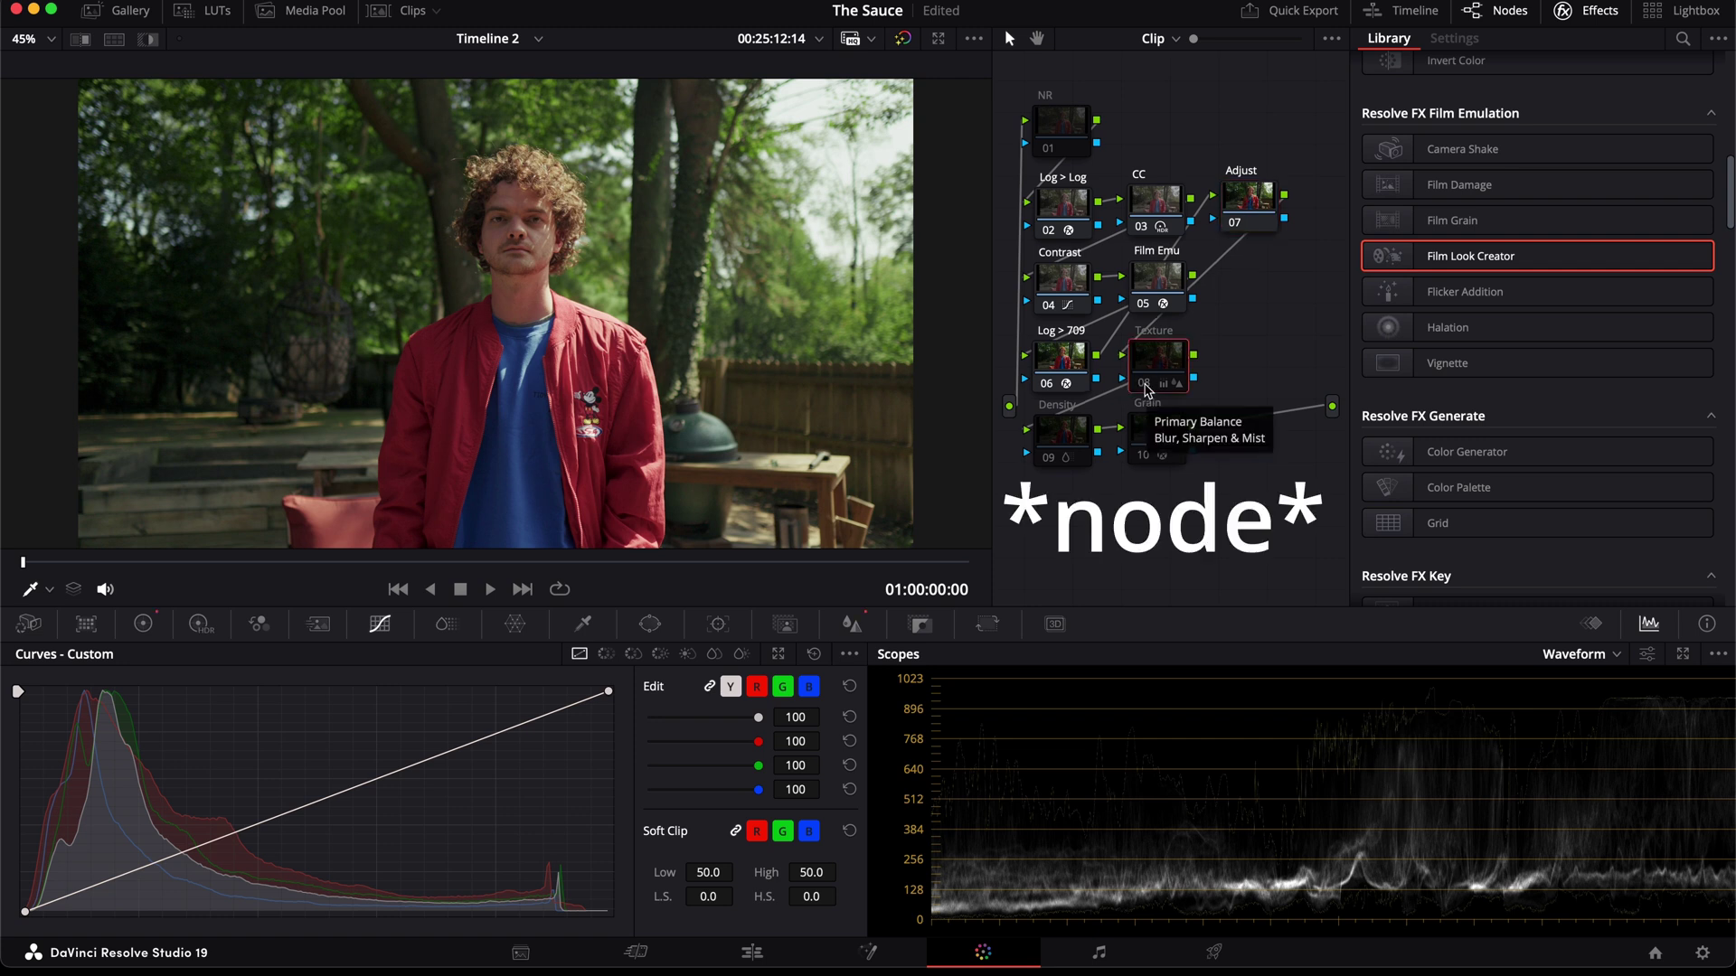
left_click_drag(1145, 389, 1142, 388)
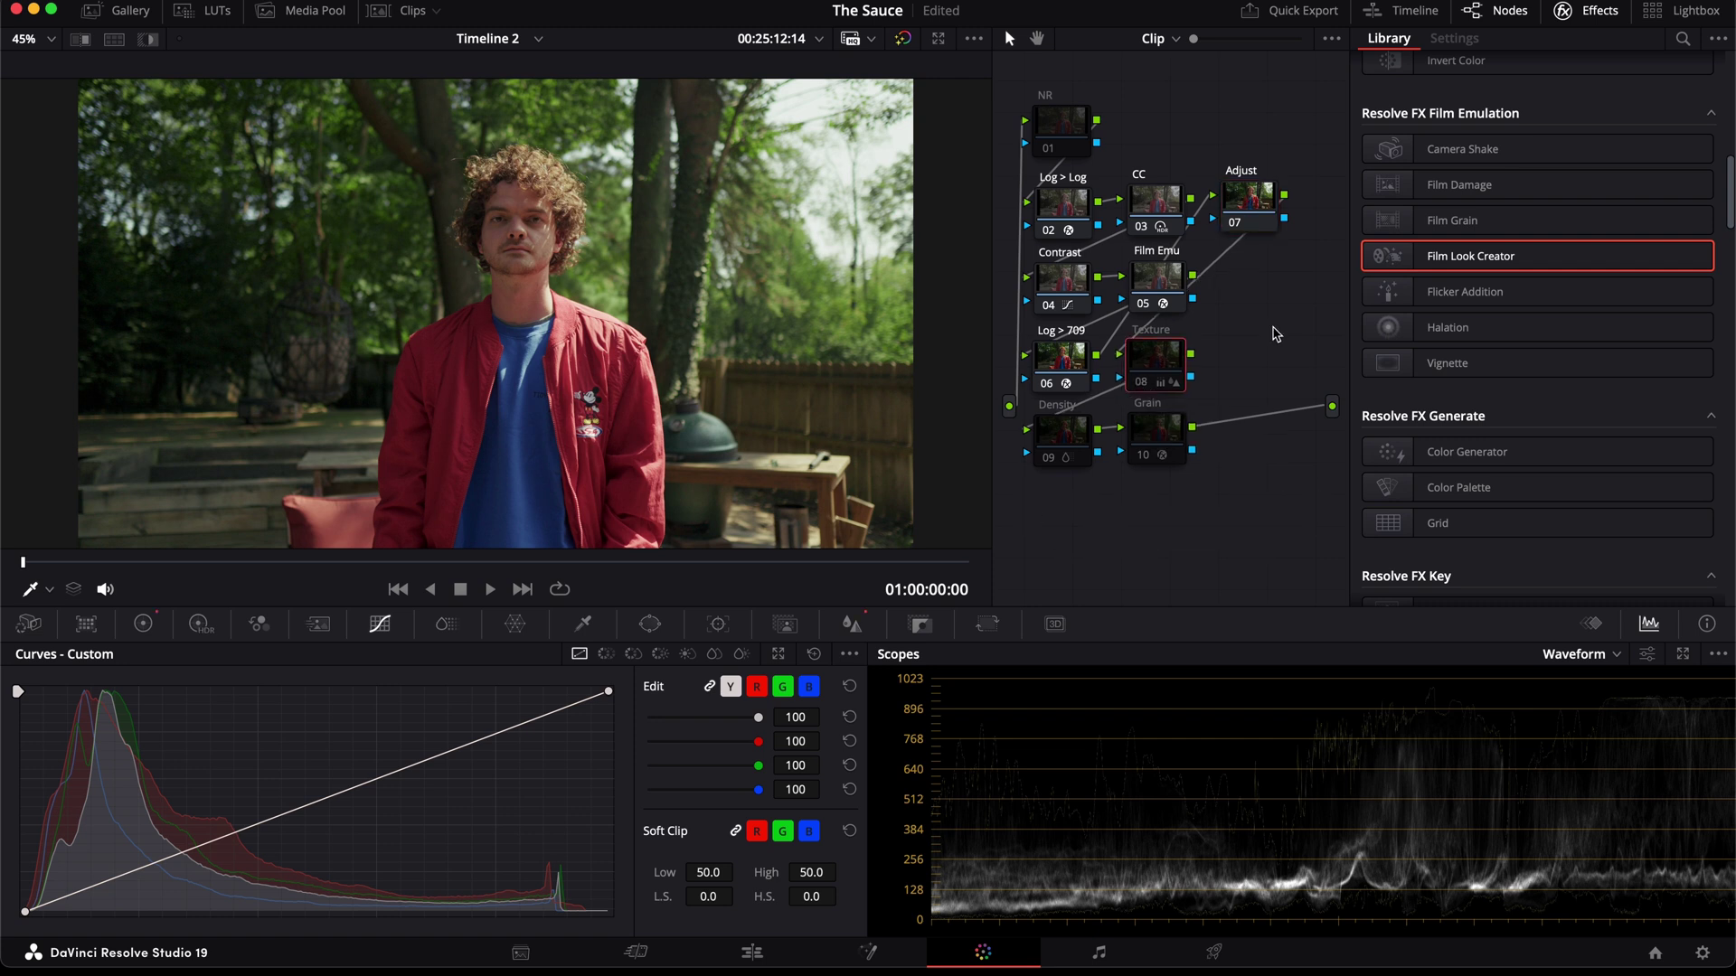
left_click(1140, 383)
Step: Review the Texture node's Mid/Detail and blur settings, and compare the enlarged hair detail with the node off and on
left_click(143, 623)
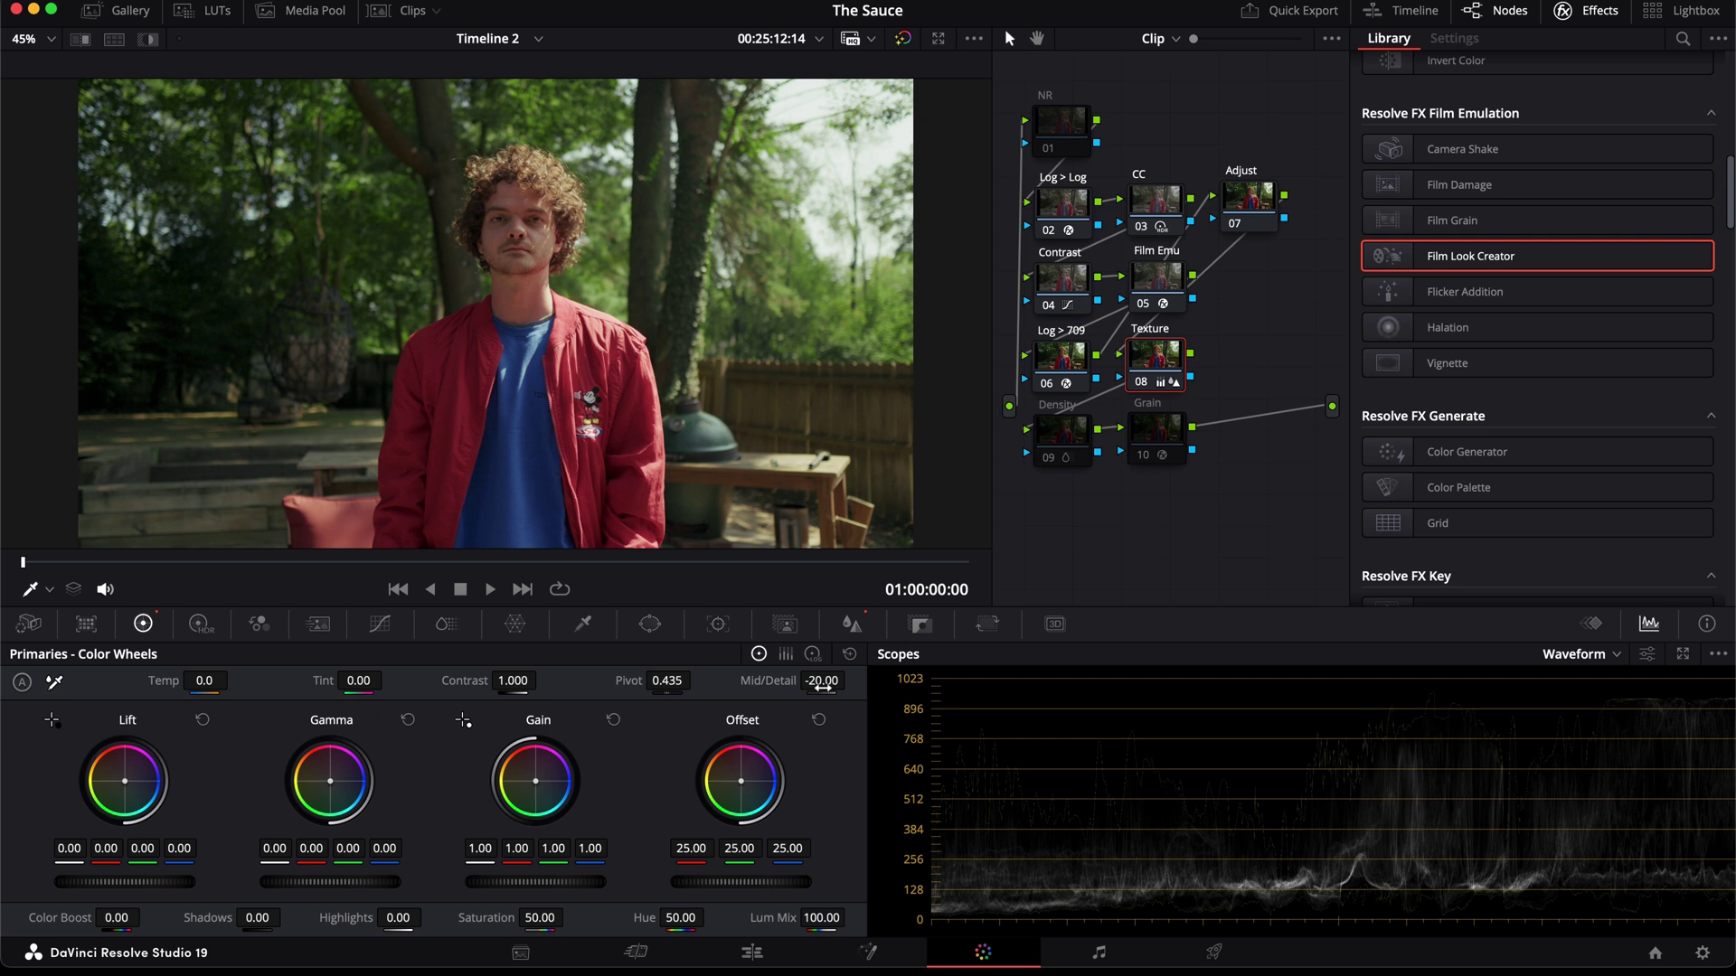
left_click(852, 624)
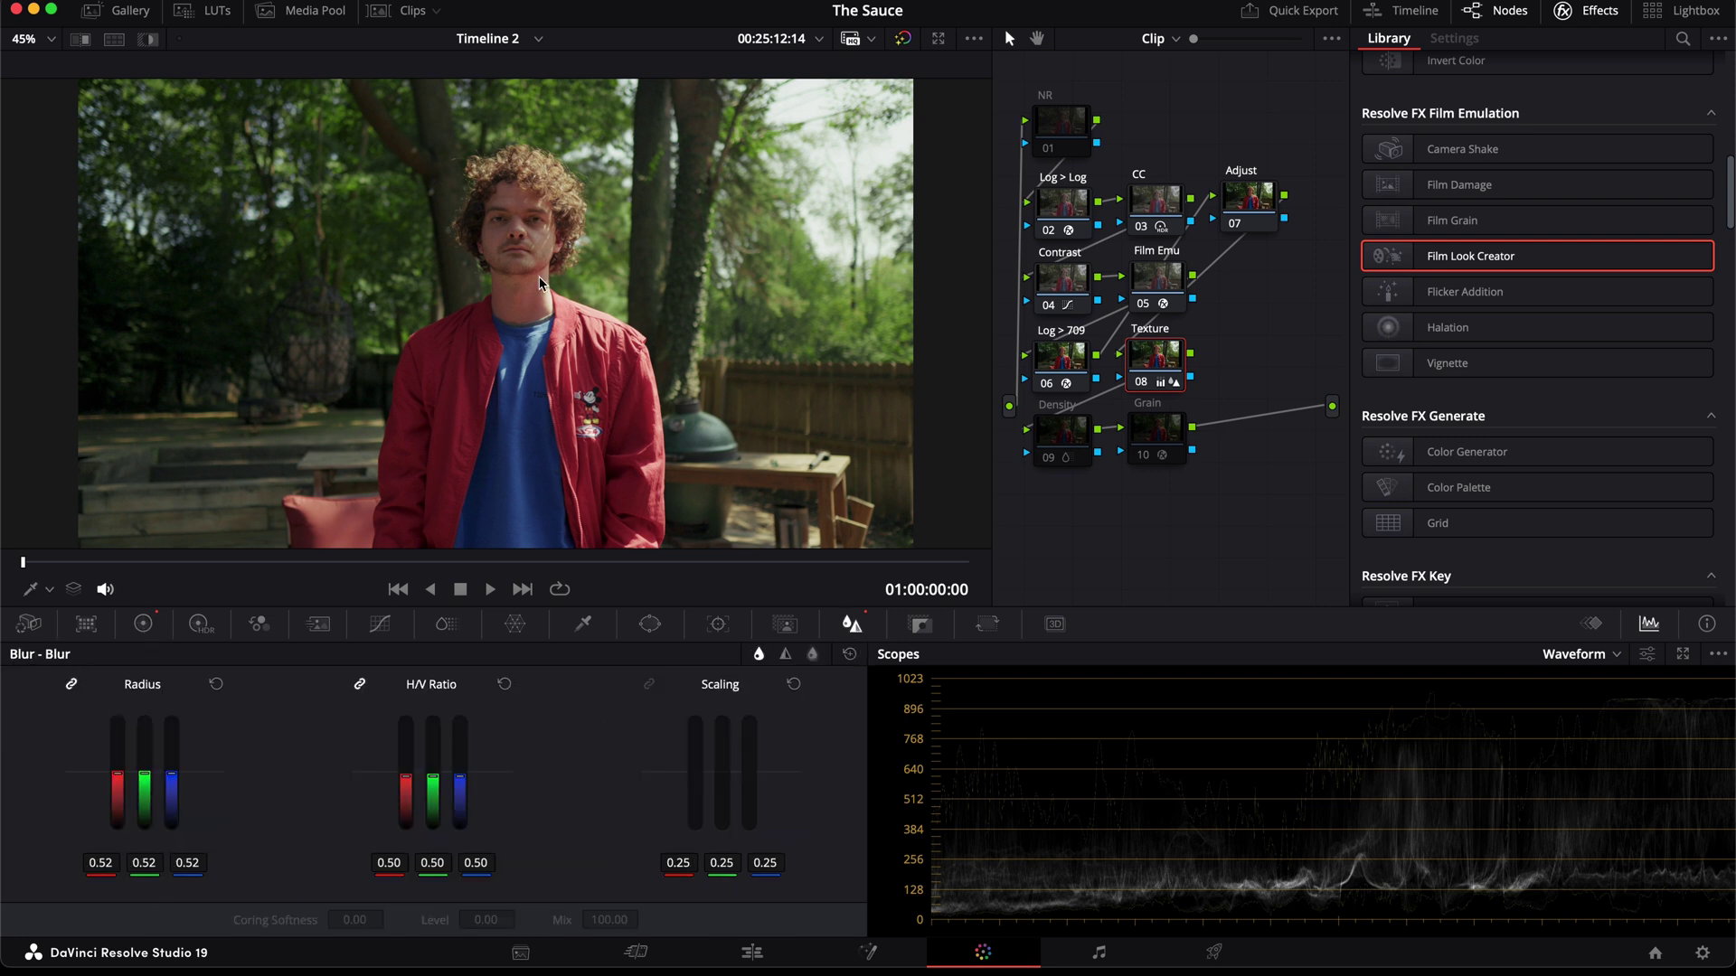
scroll(540, 283, "up", 10)
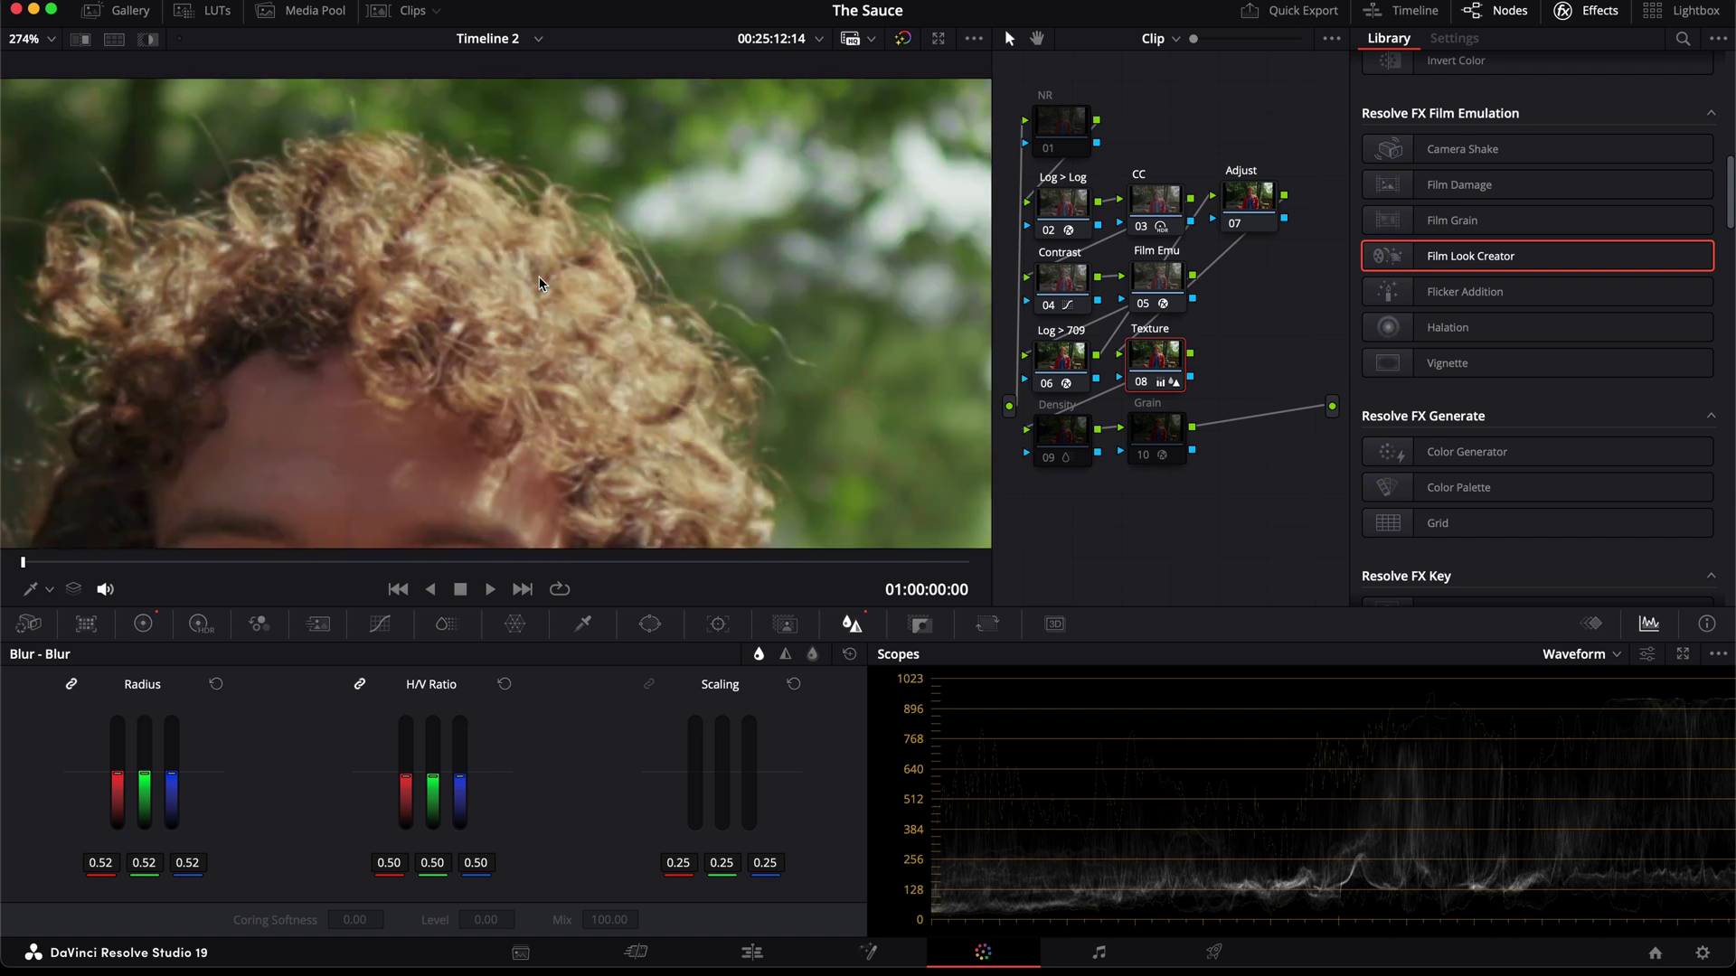
left_click(1144, 383)
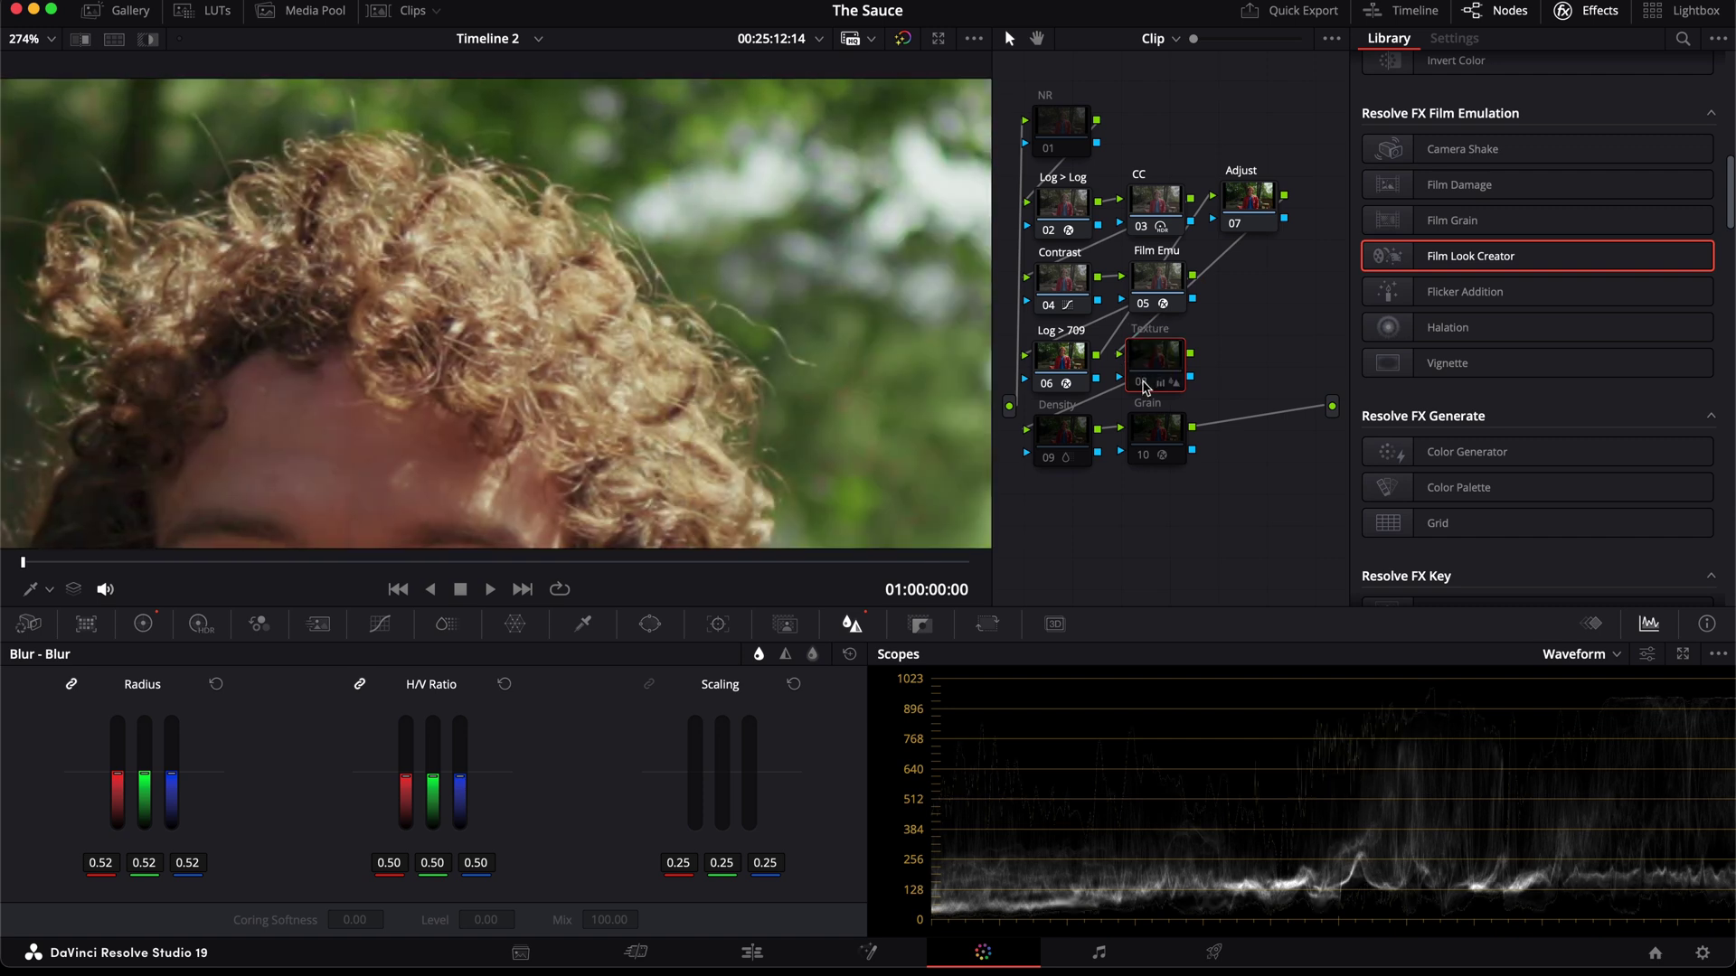
left_click(1143, 384)
left_click(1144, 384)
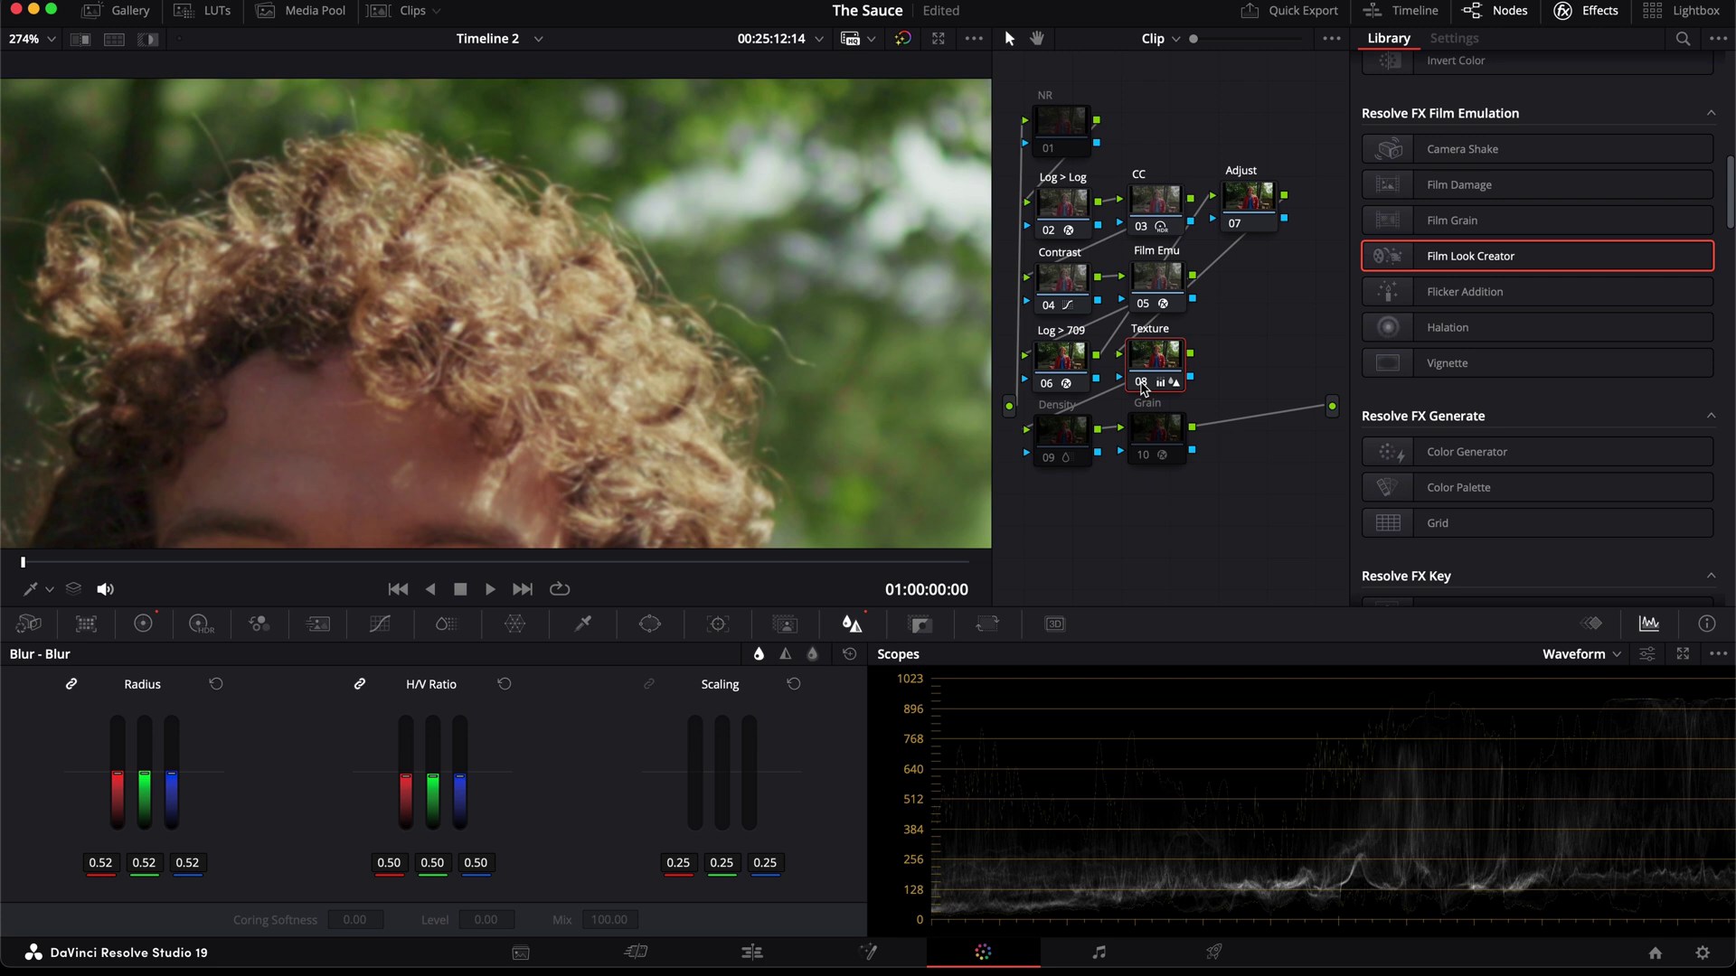
left_click(1141, 385)
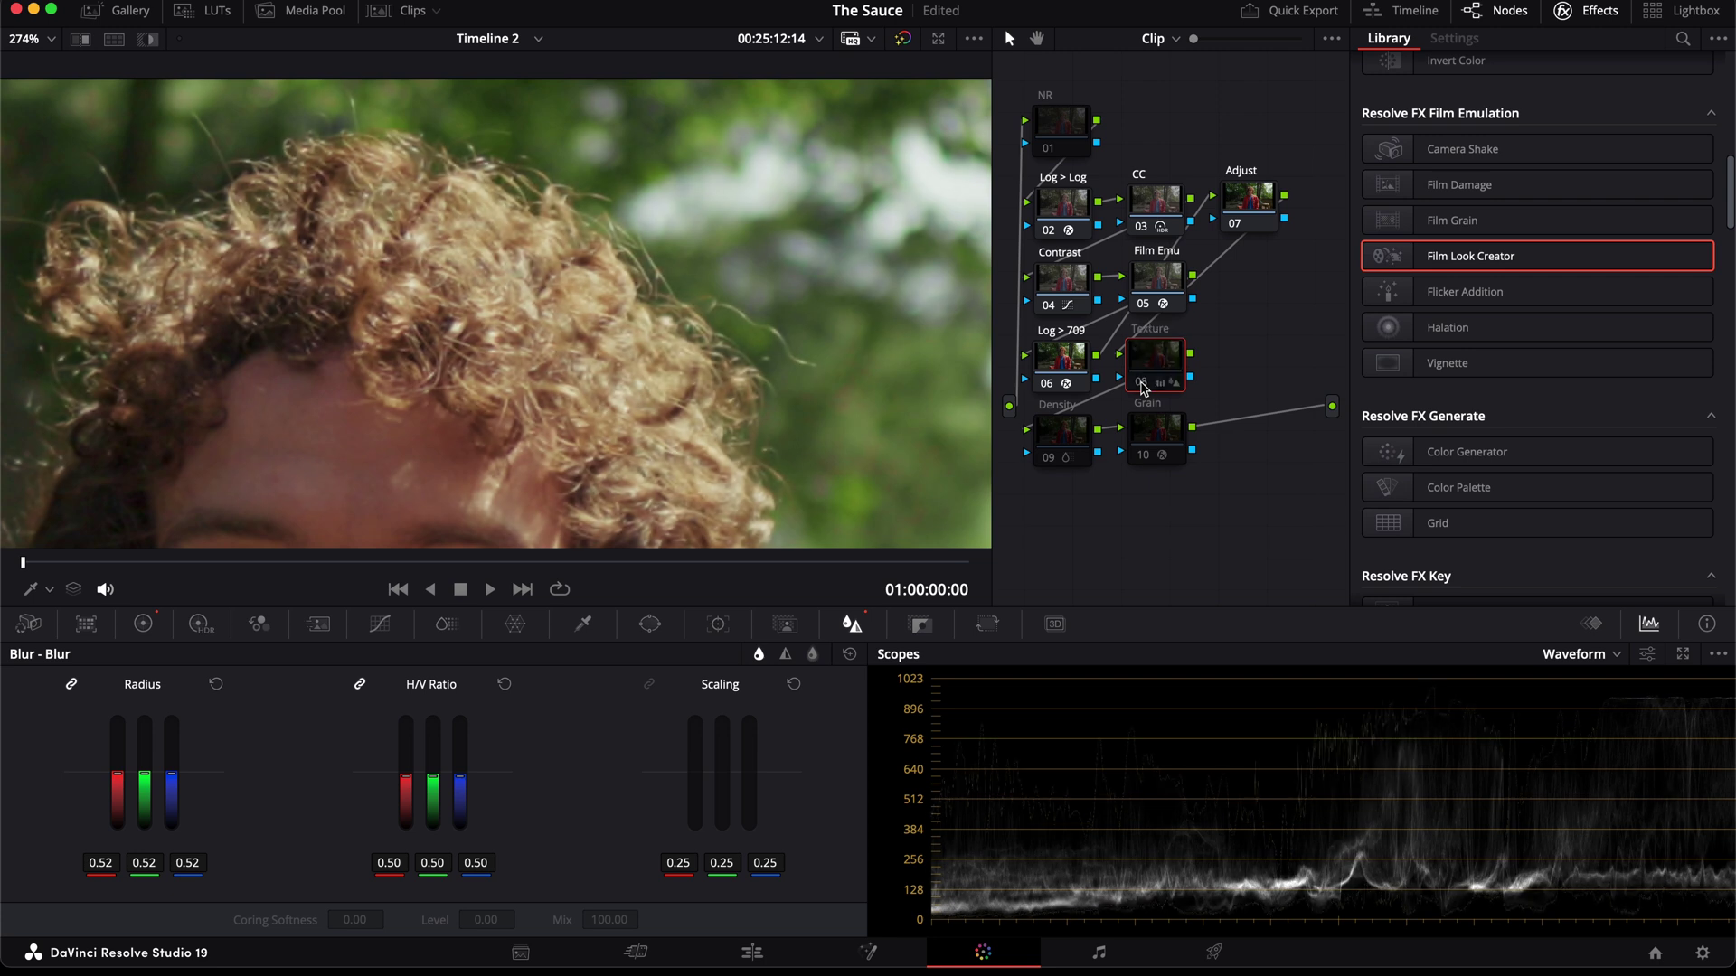
left_click(1141, 384)
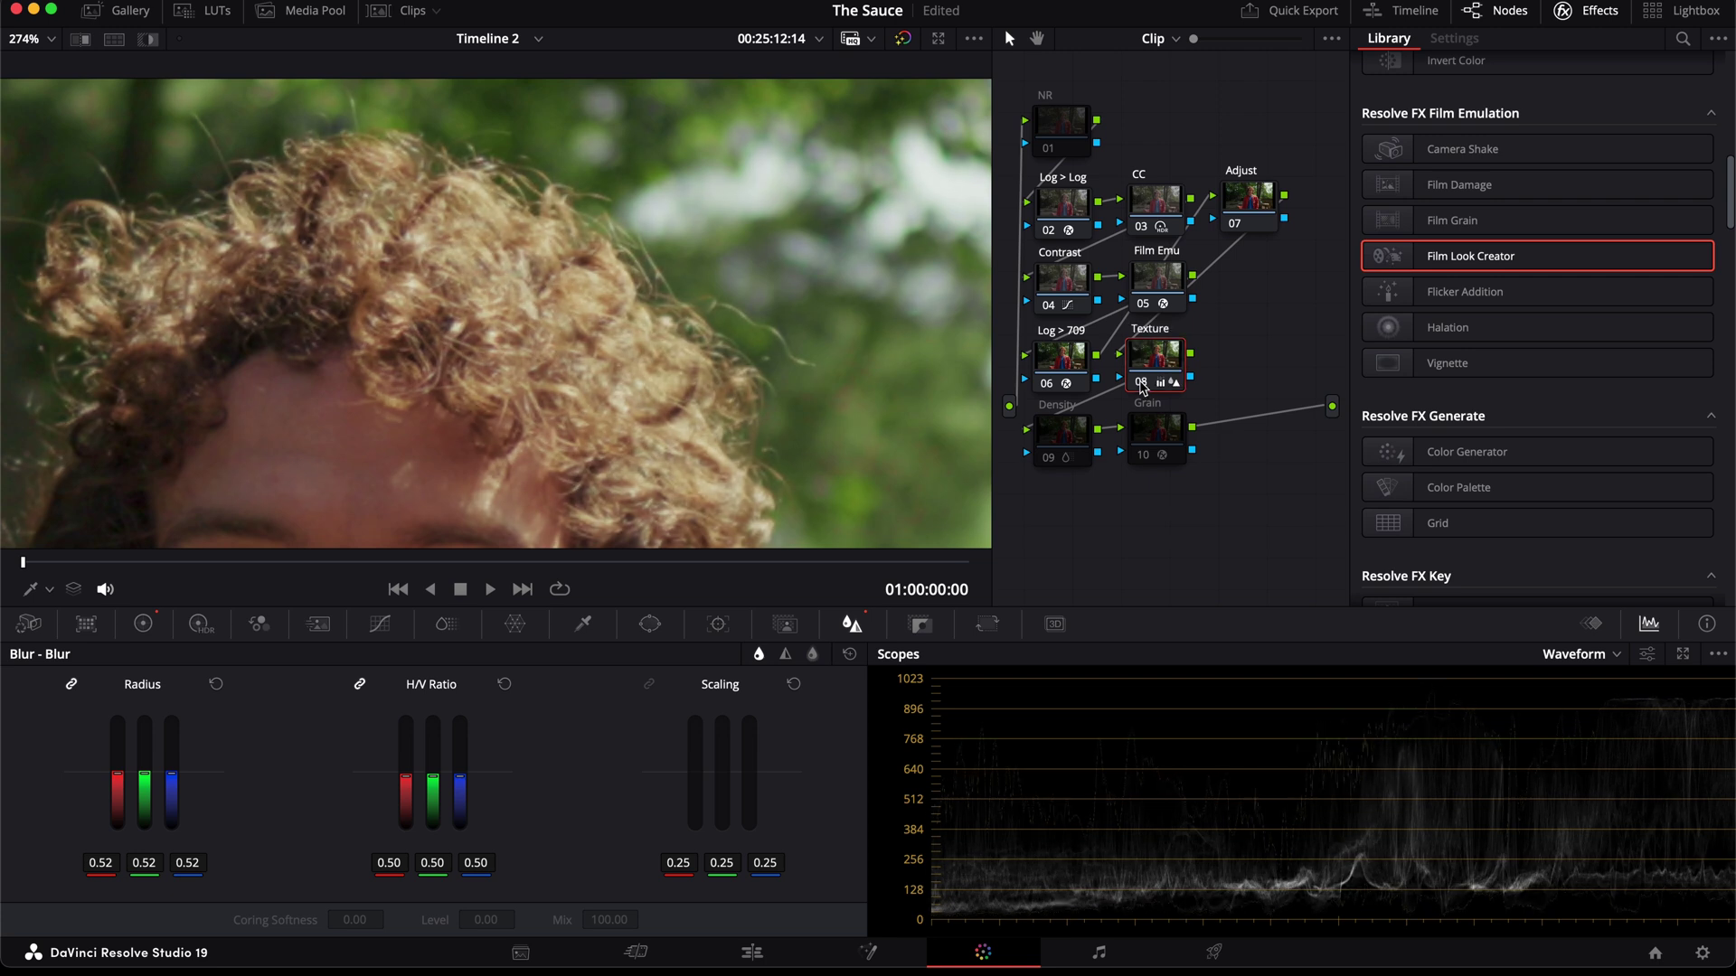
left_click(51, 39)
left_click(48, 69)
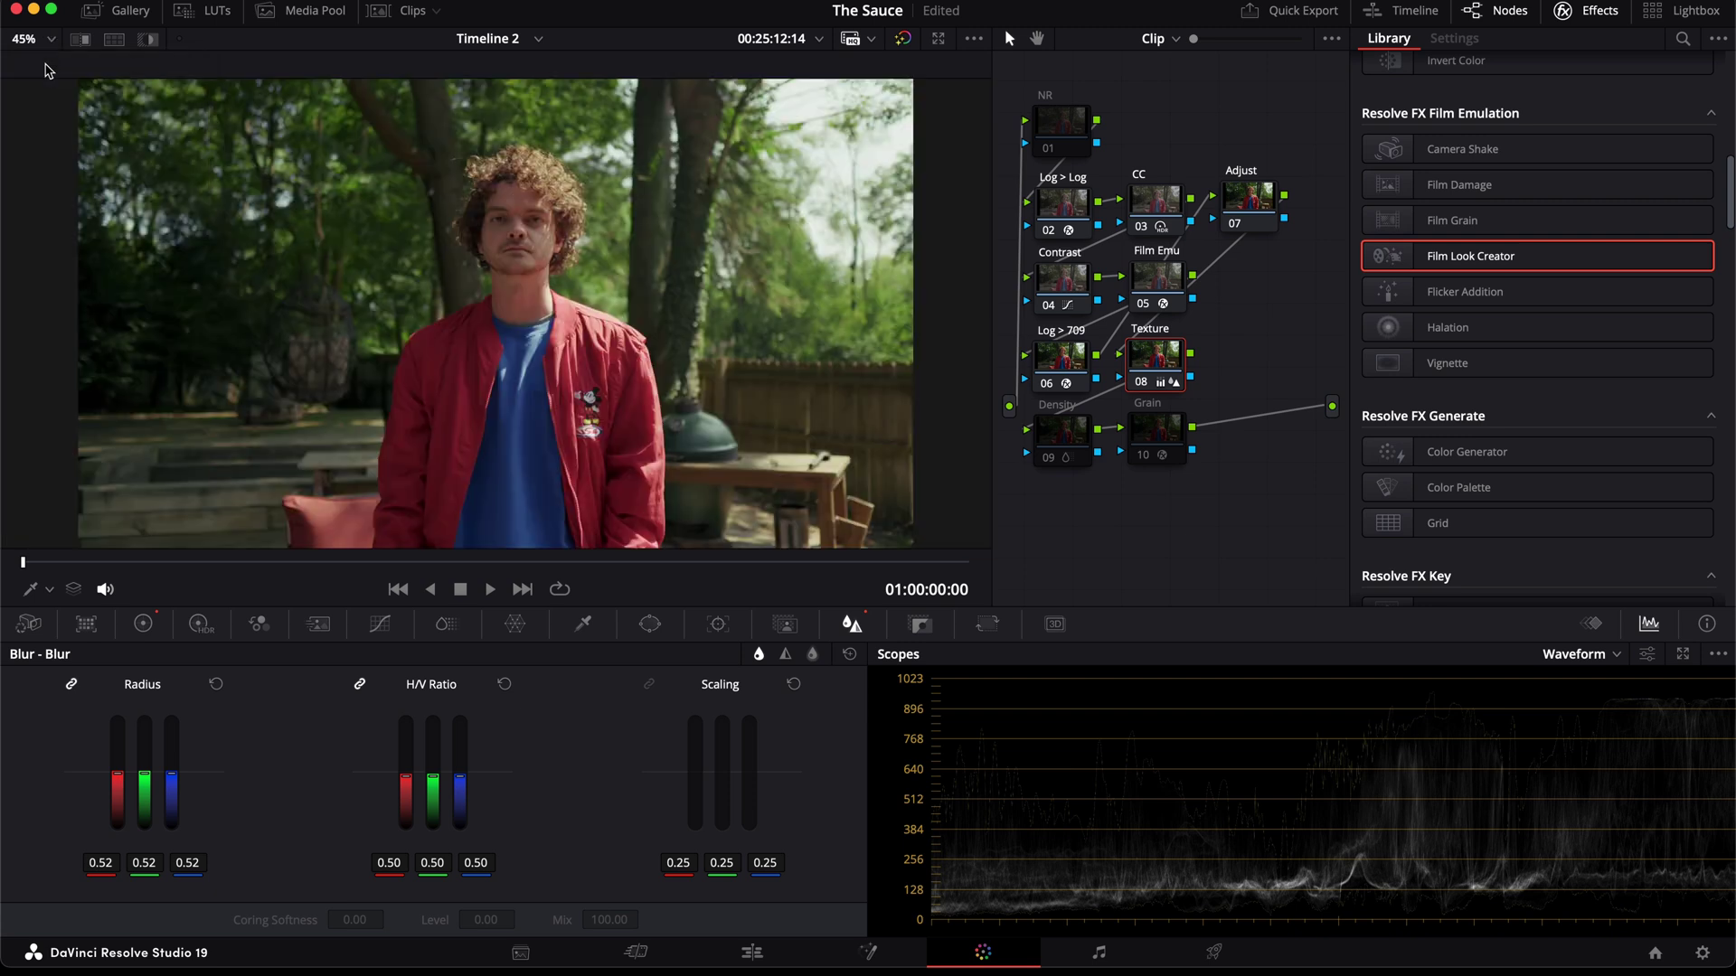
left_click_drag(1148, 362, 1145, 364)
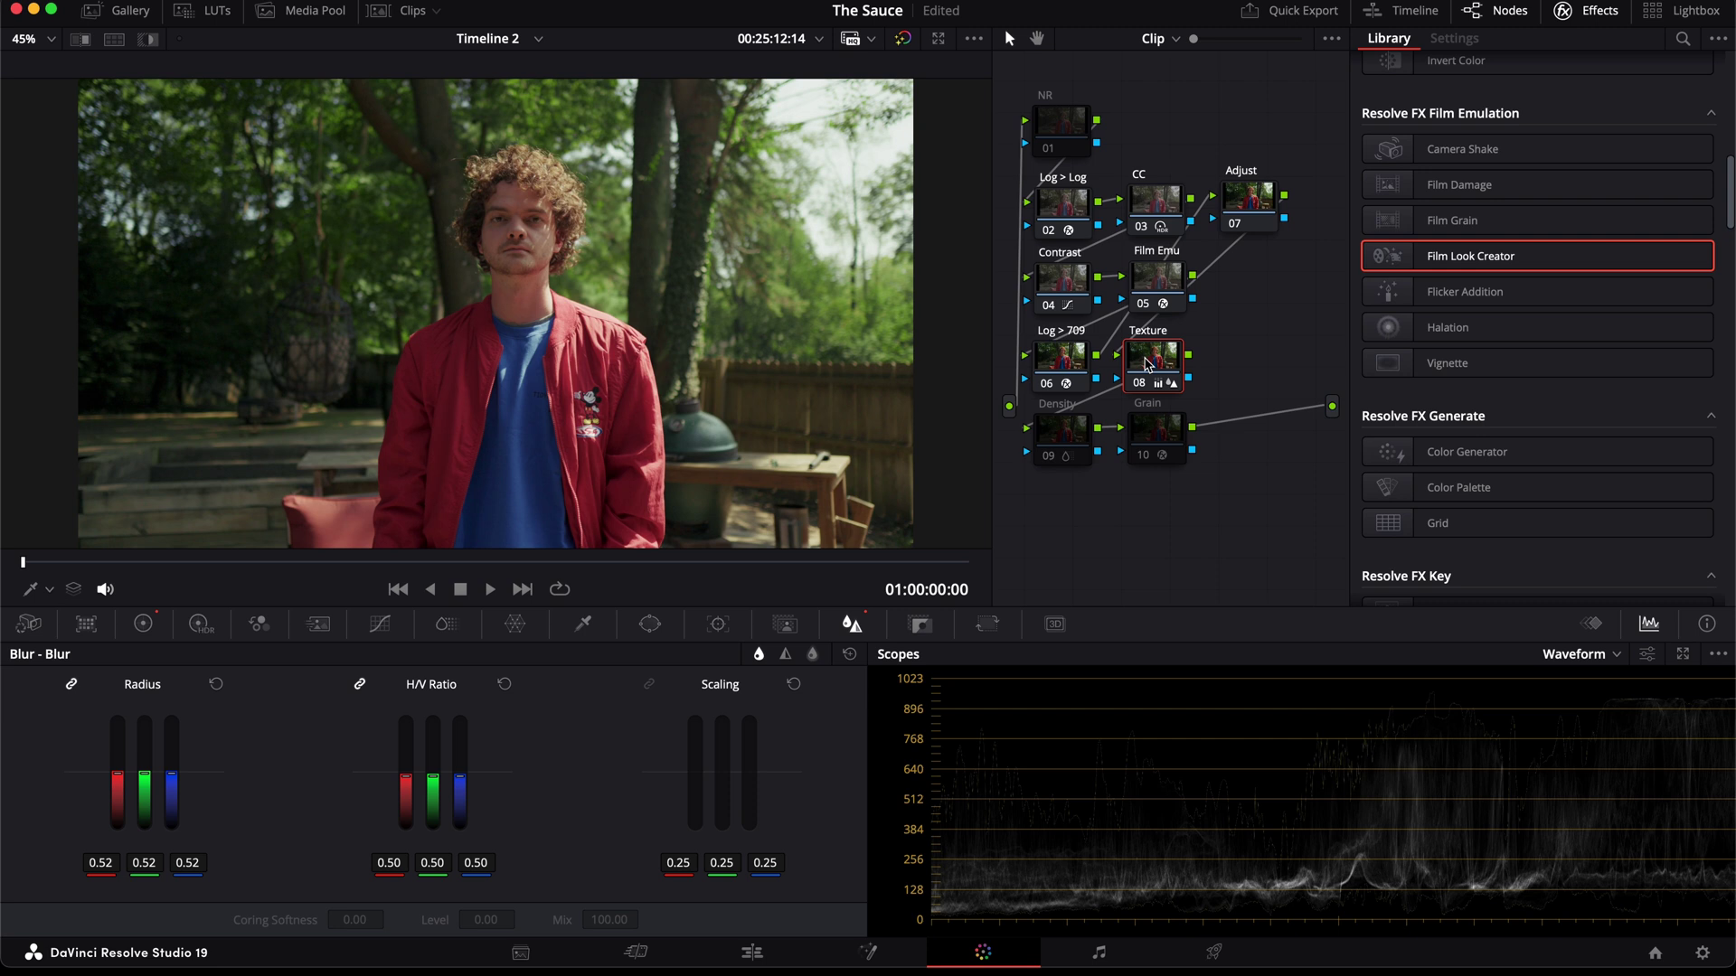
Step: Enable the Density node and compare the image with it off and on
left_click(1071, 432)
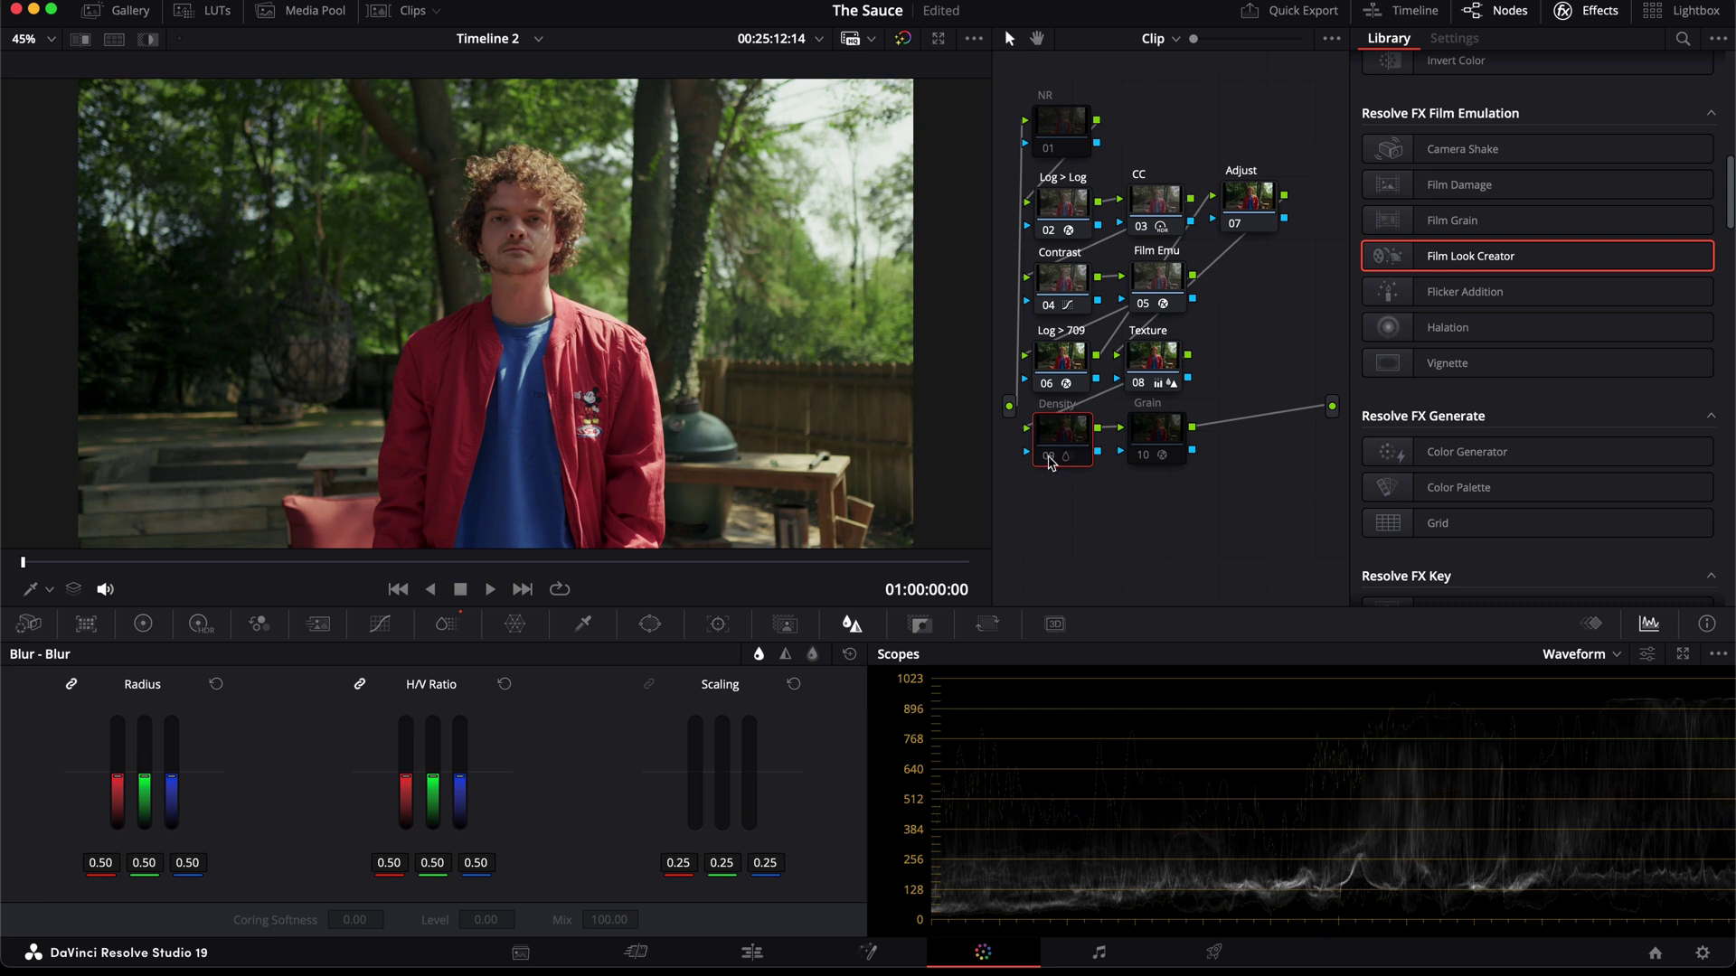
left_click(1049, 458)
left_click(1049, 458)
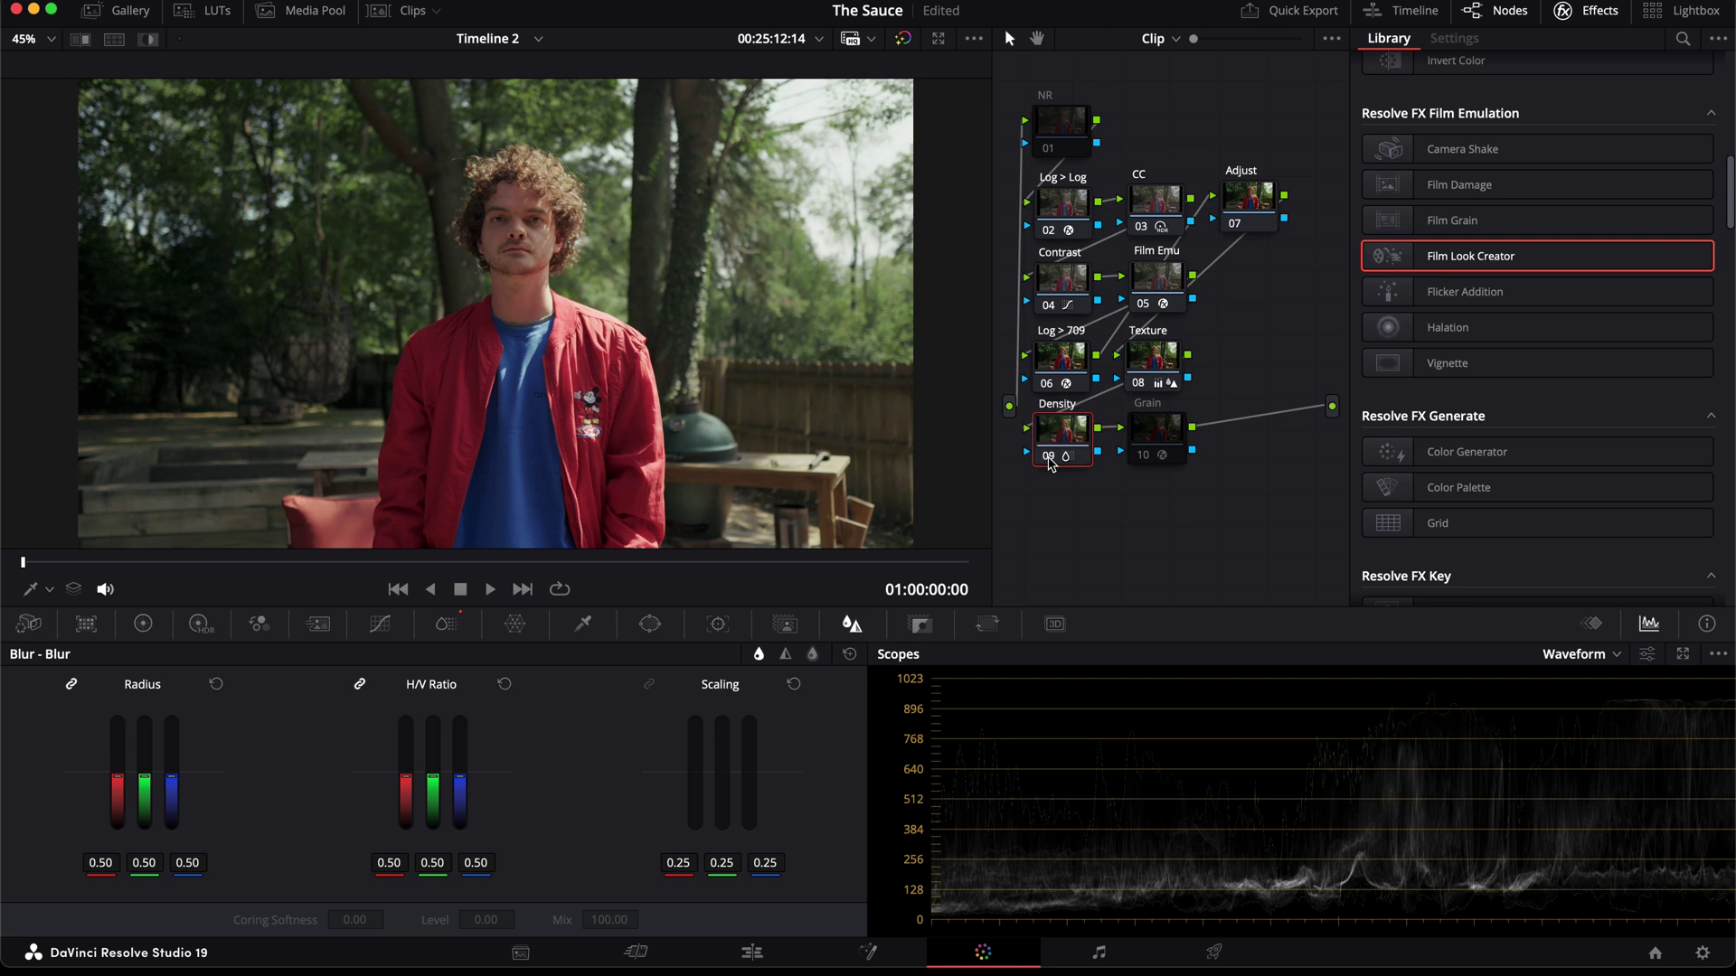
left_click(1048, 458)
left_click(1048, 459)
left_click(1048, 458)
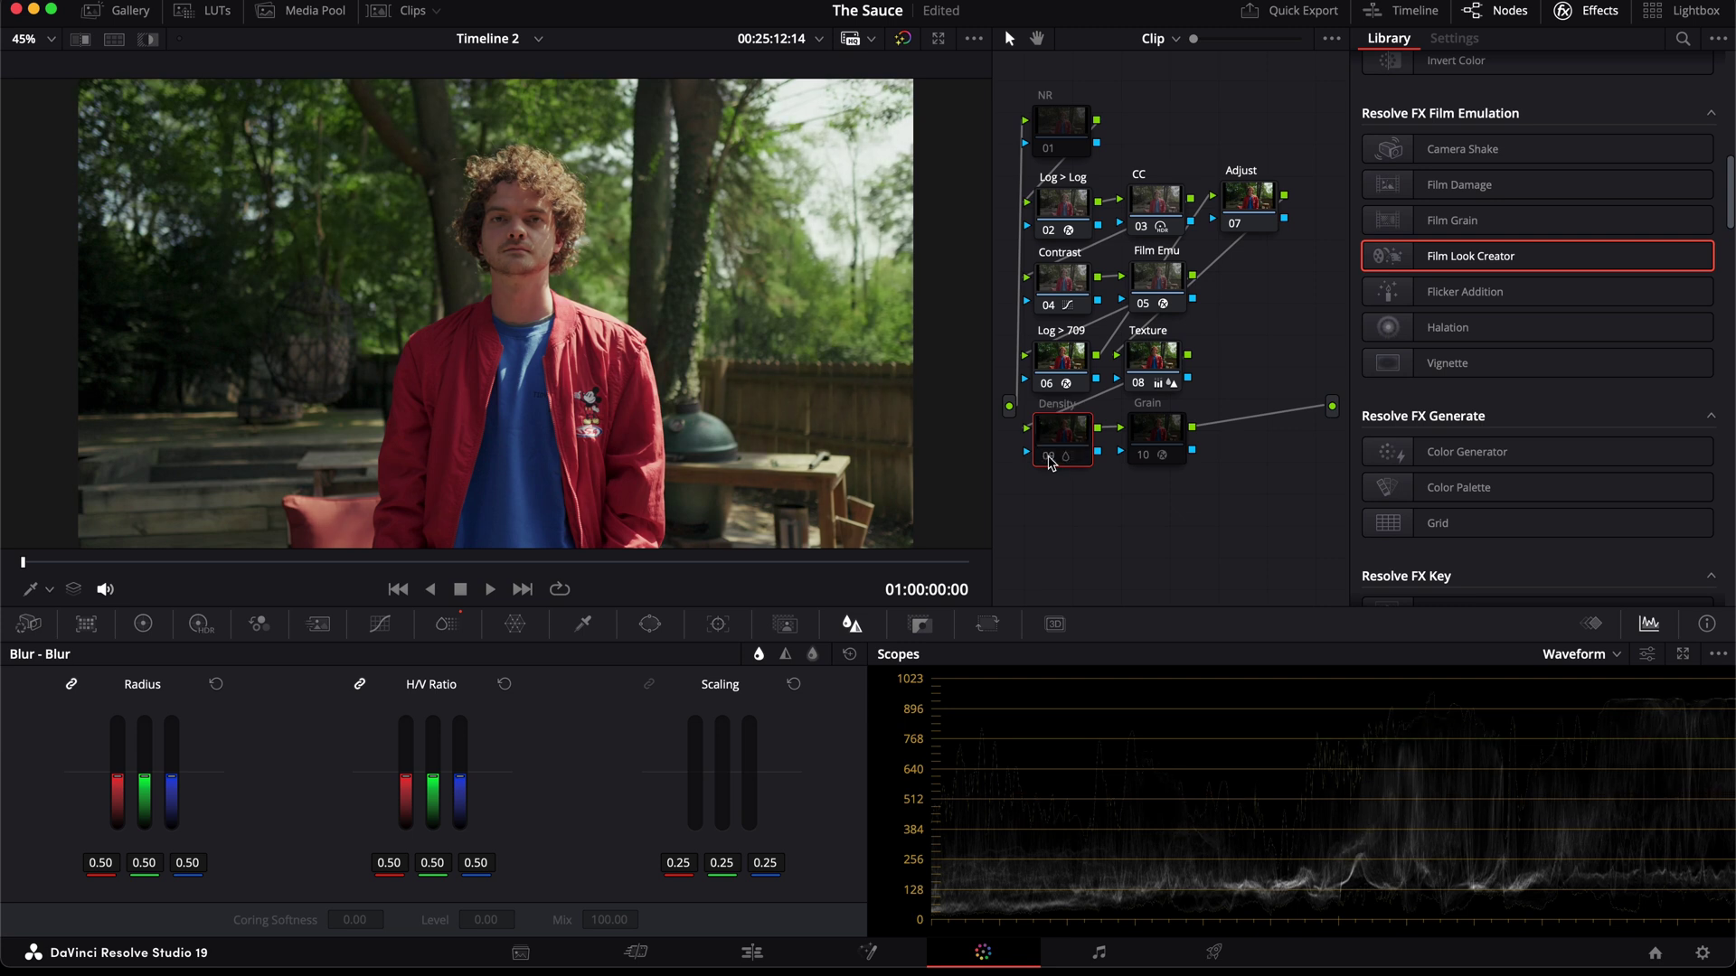
left_click(1048, 458)
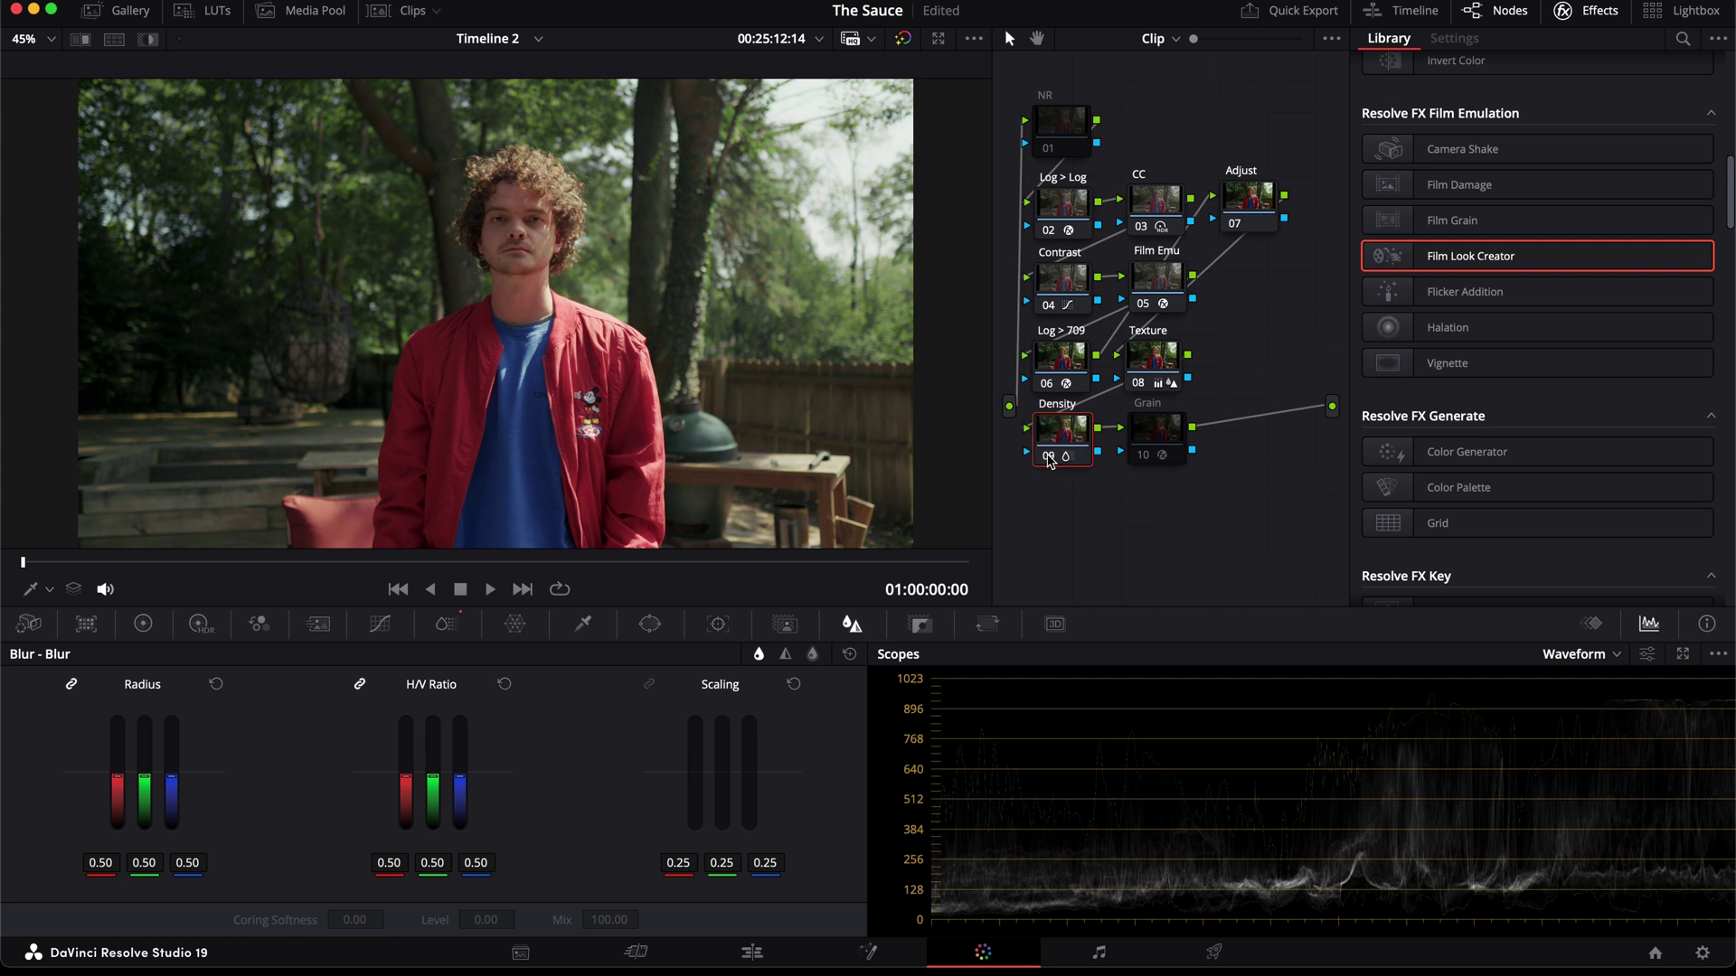
left_click(1047, 458)
left_click(1048, 459)
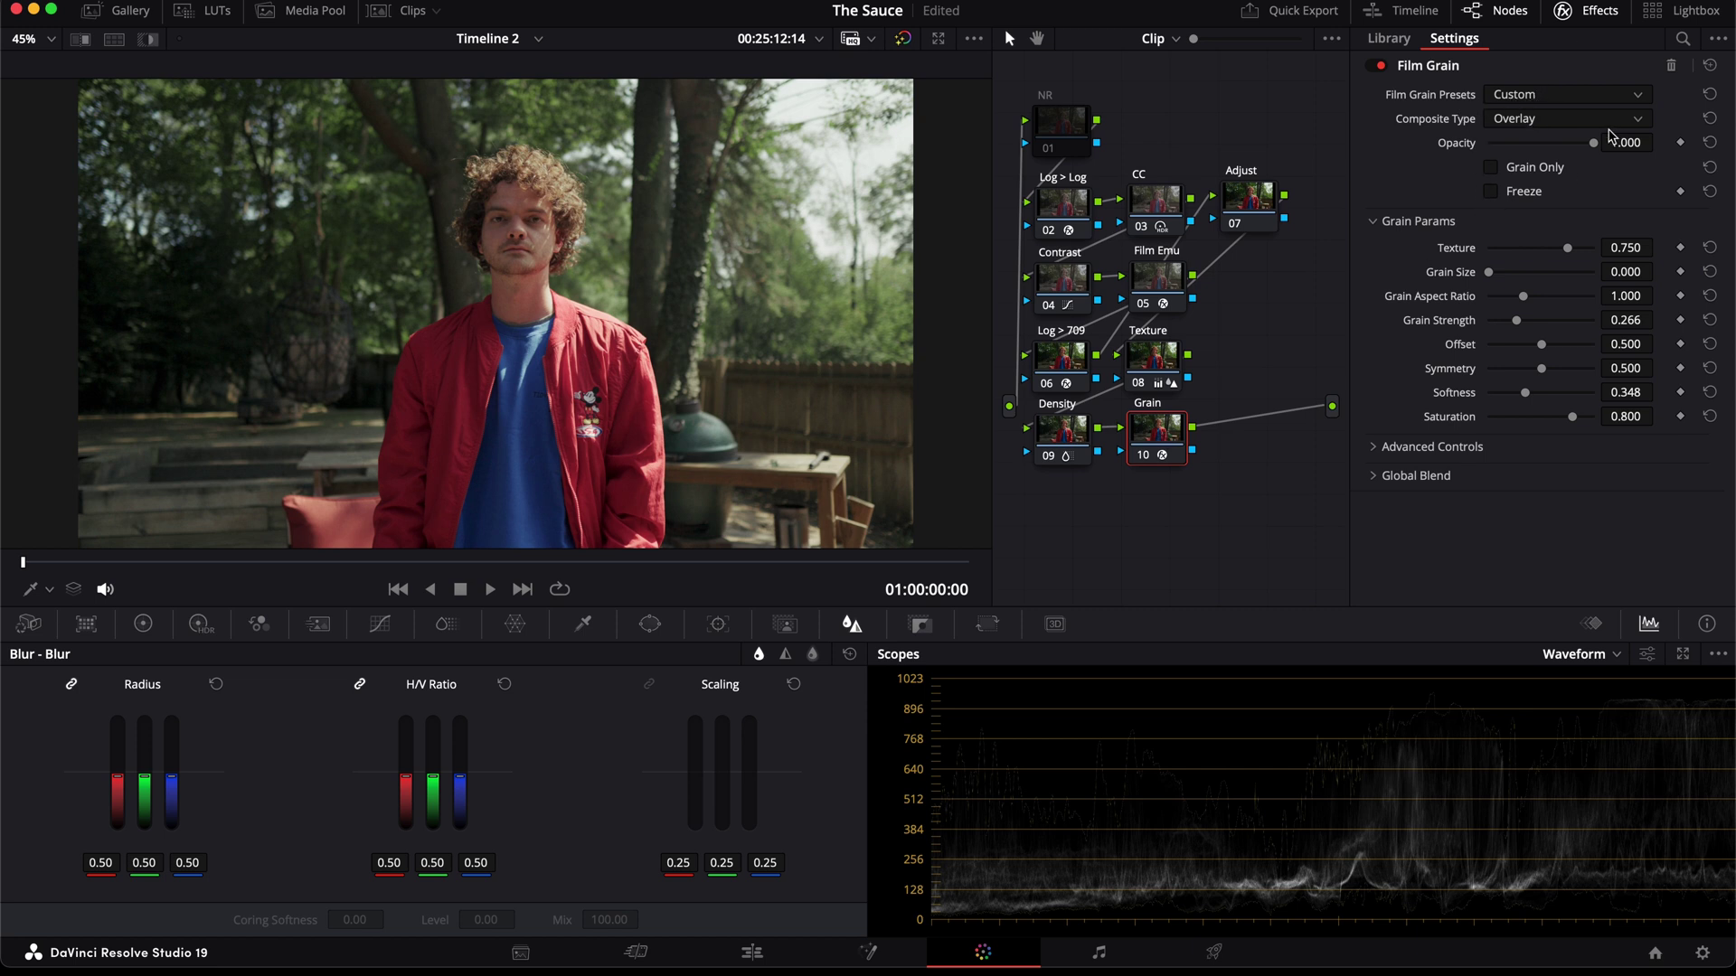
Step: Preview the Grain node's Film Grain effect as grain only and examine its Advanced Controls
left_click(1490, 167)
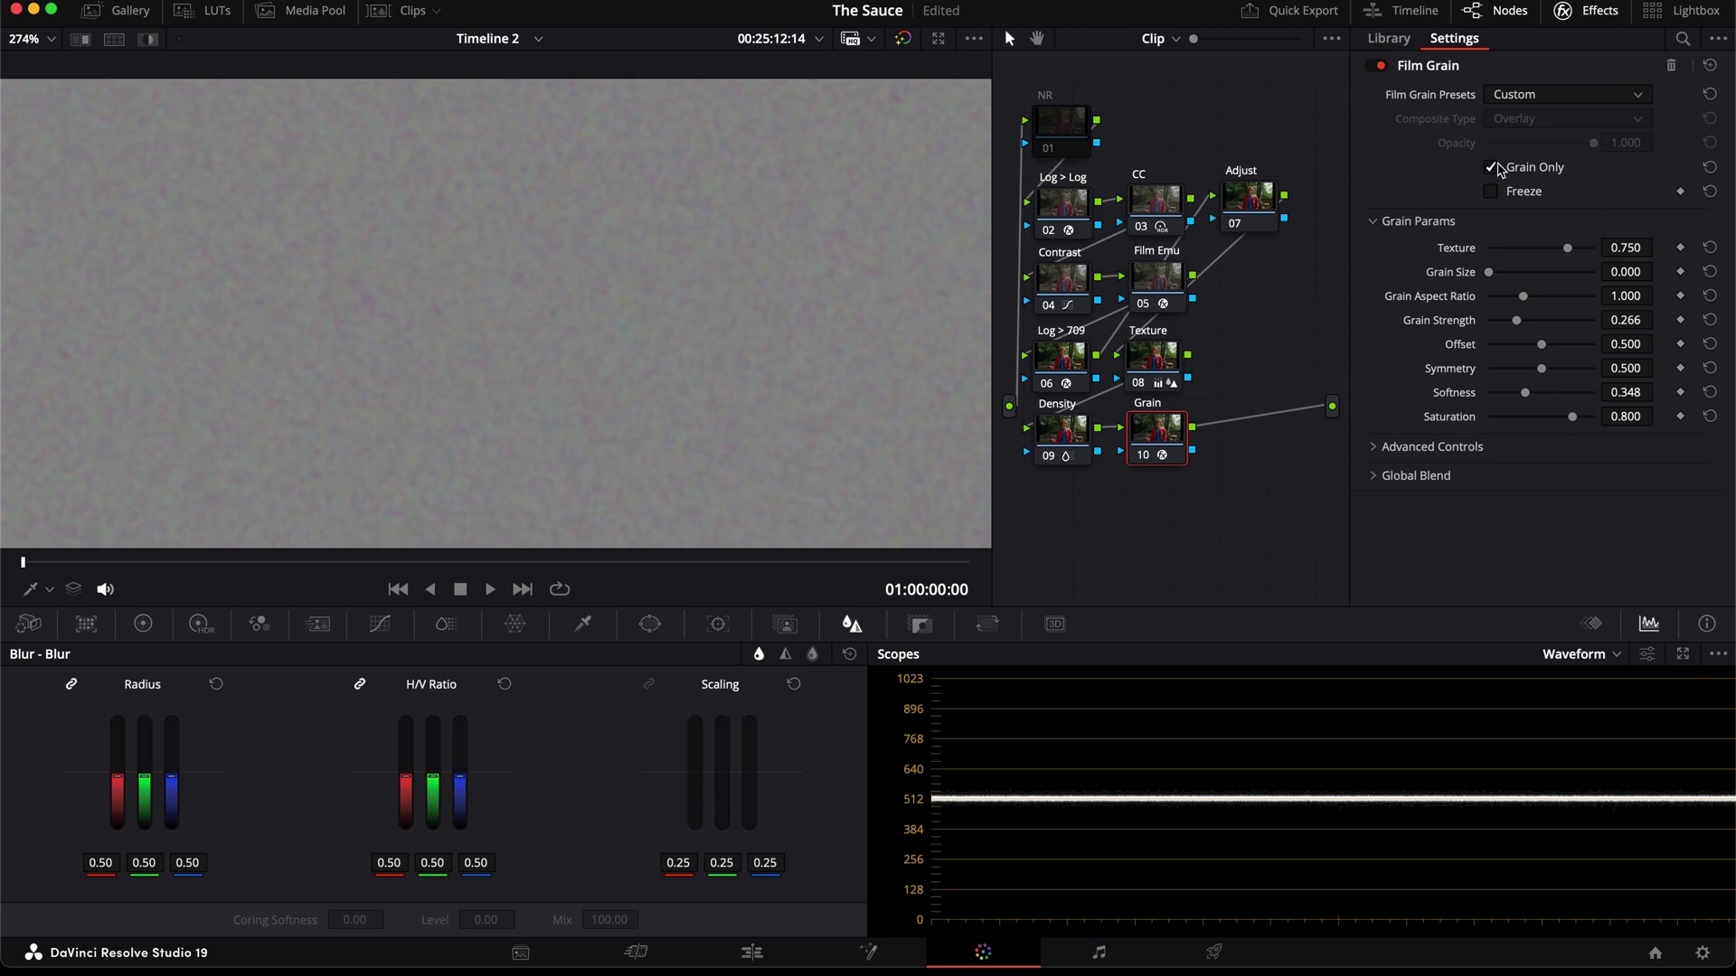
left_click(1490, 167)
left_click(1375, 448)
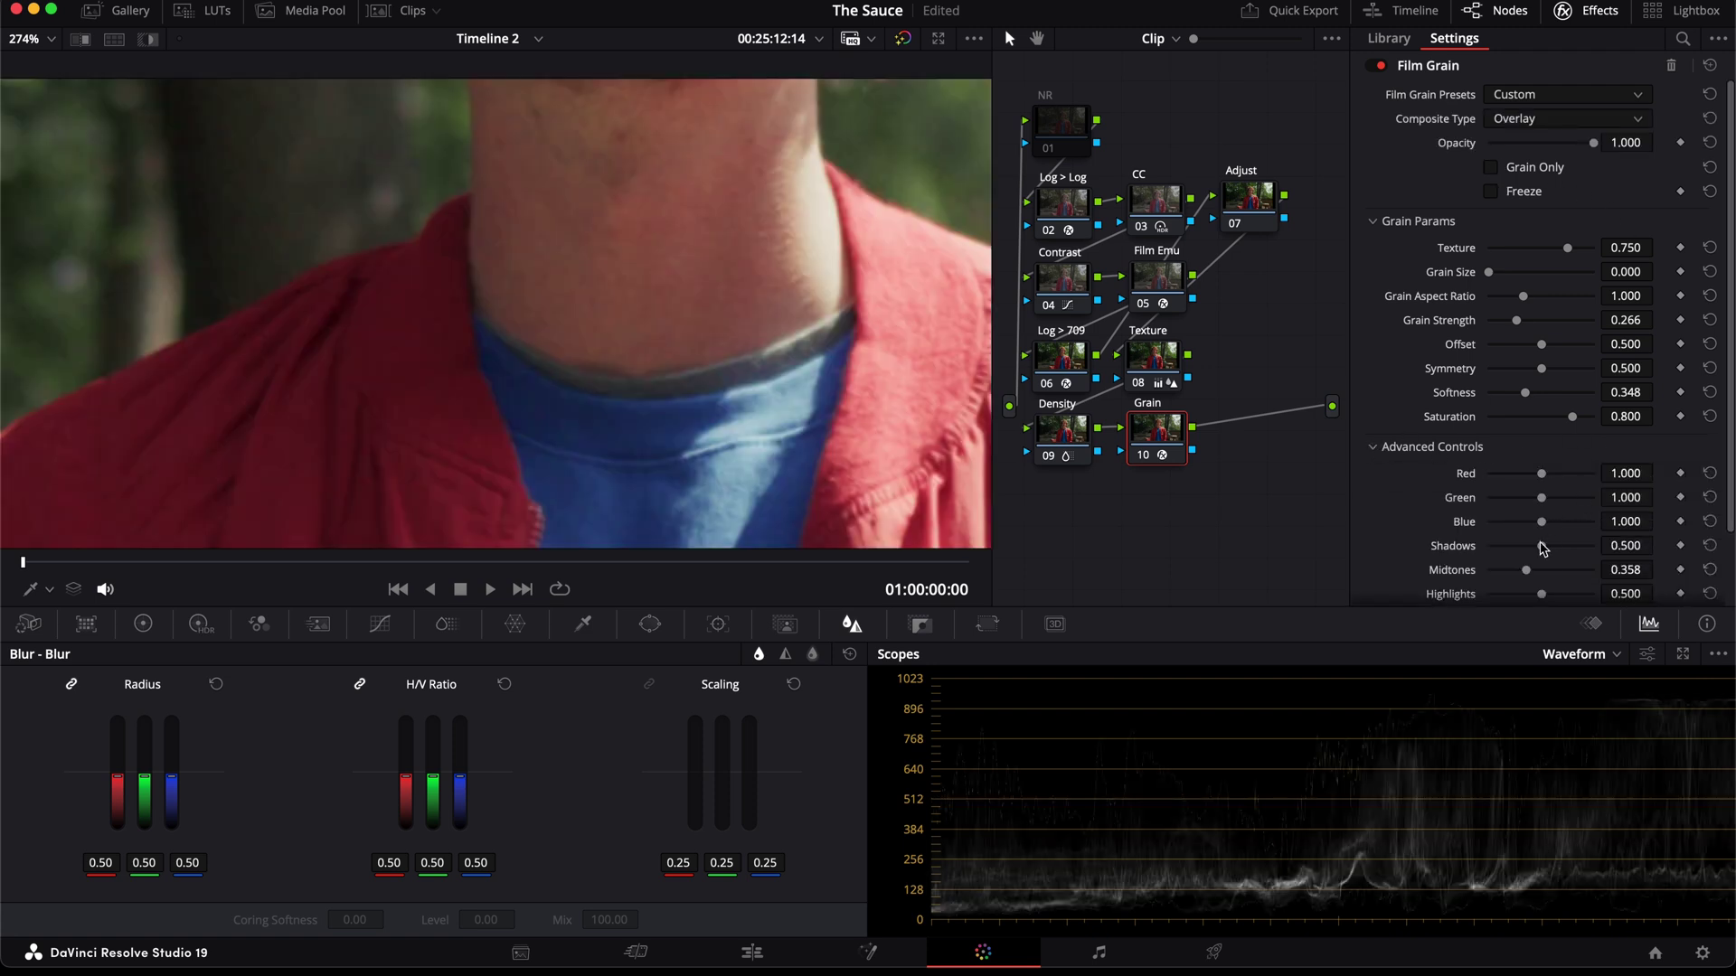
scroll(1509, 587, "down", 2)
left_click(1378, 403)
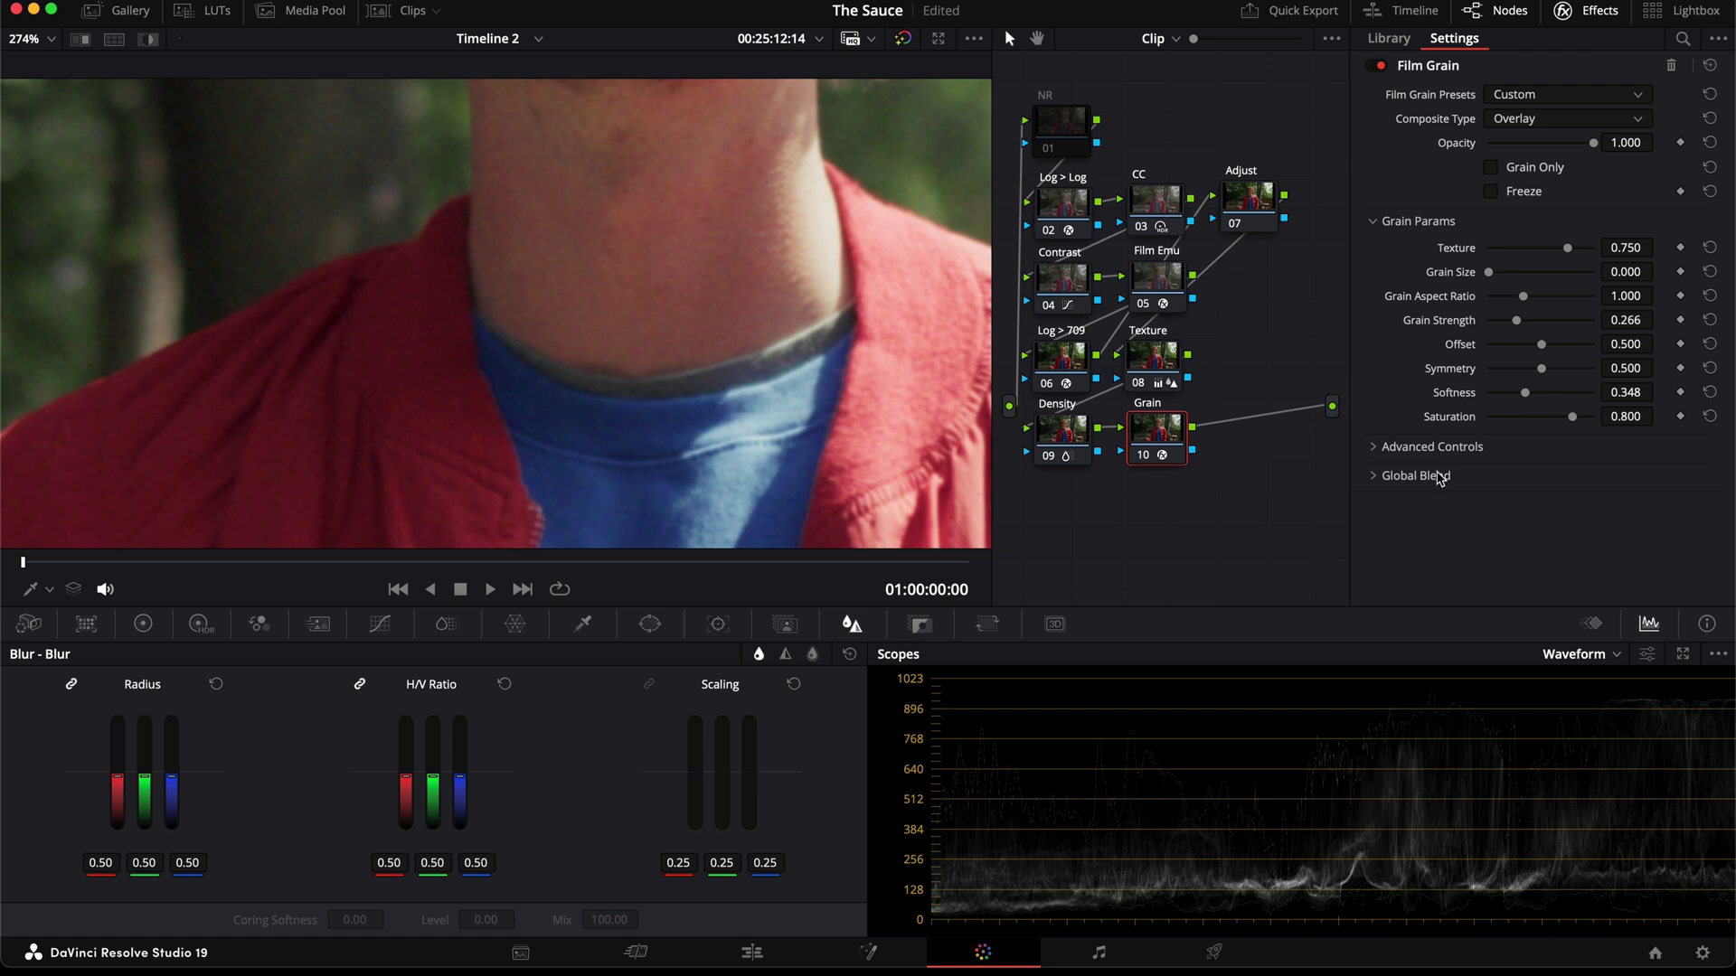
left_click(1385, 449)
scroll(800, 341, "up", 3)
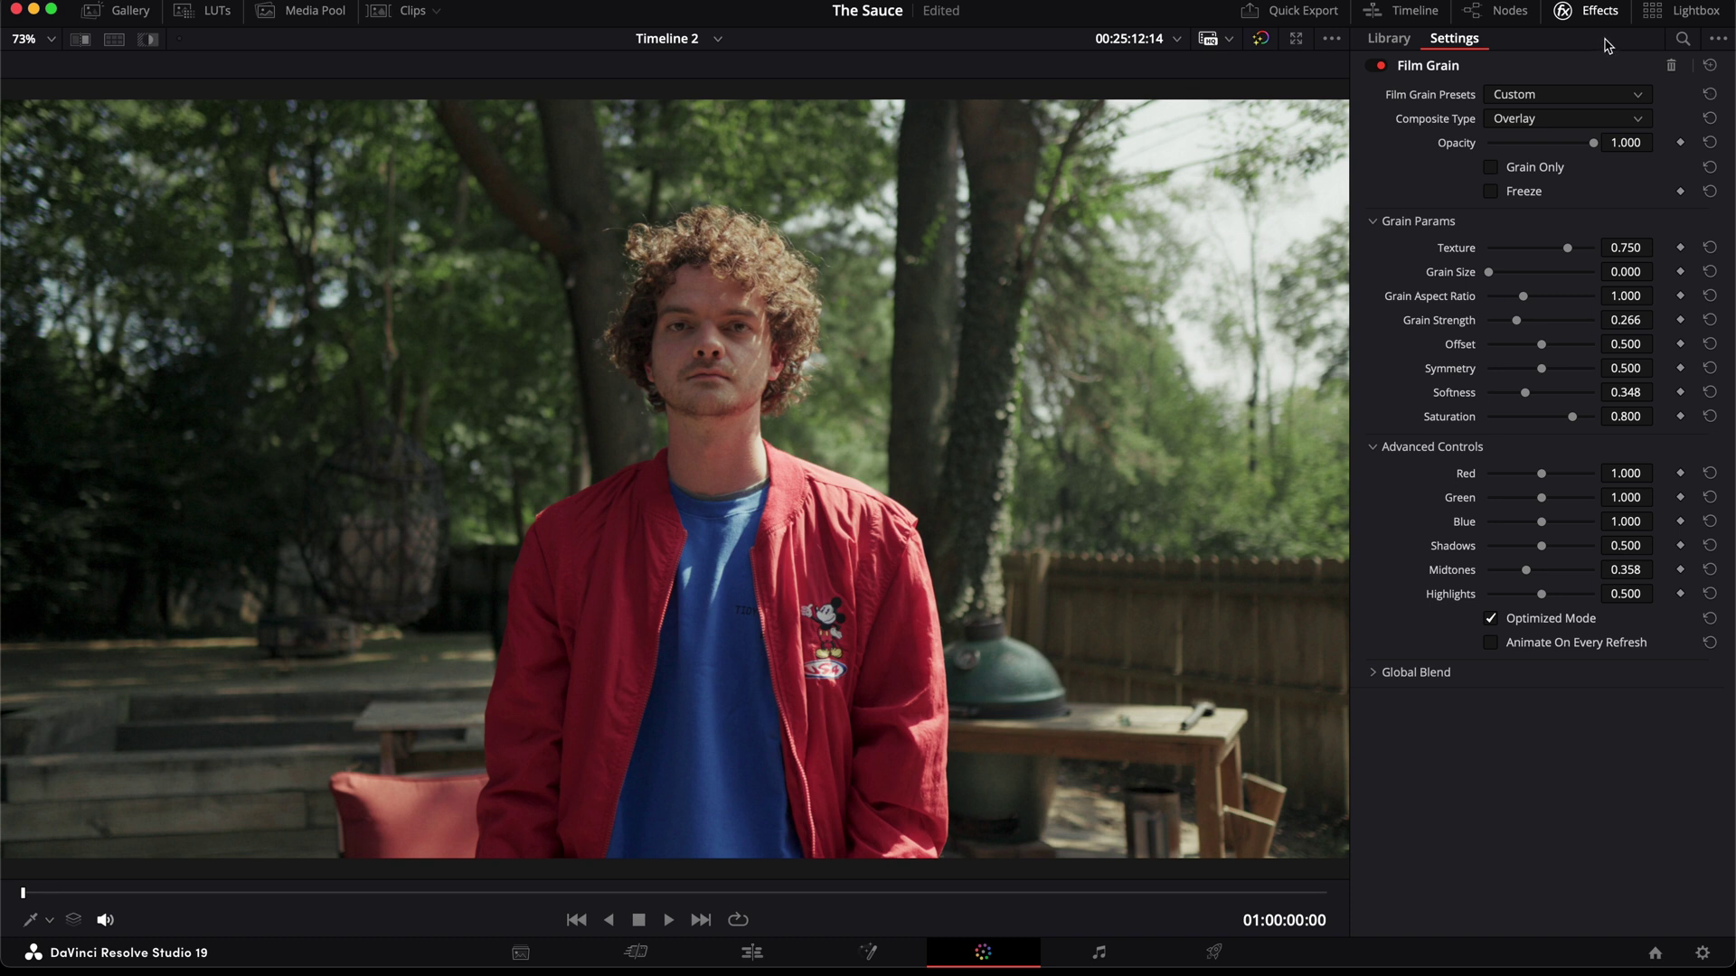
Step: With the viewer widened beside the node graph, select the Film Emu, Texture, Density and Grain nodes together and save the project
left_click(1487, 15)
left_click(1584, 12)
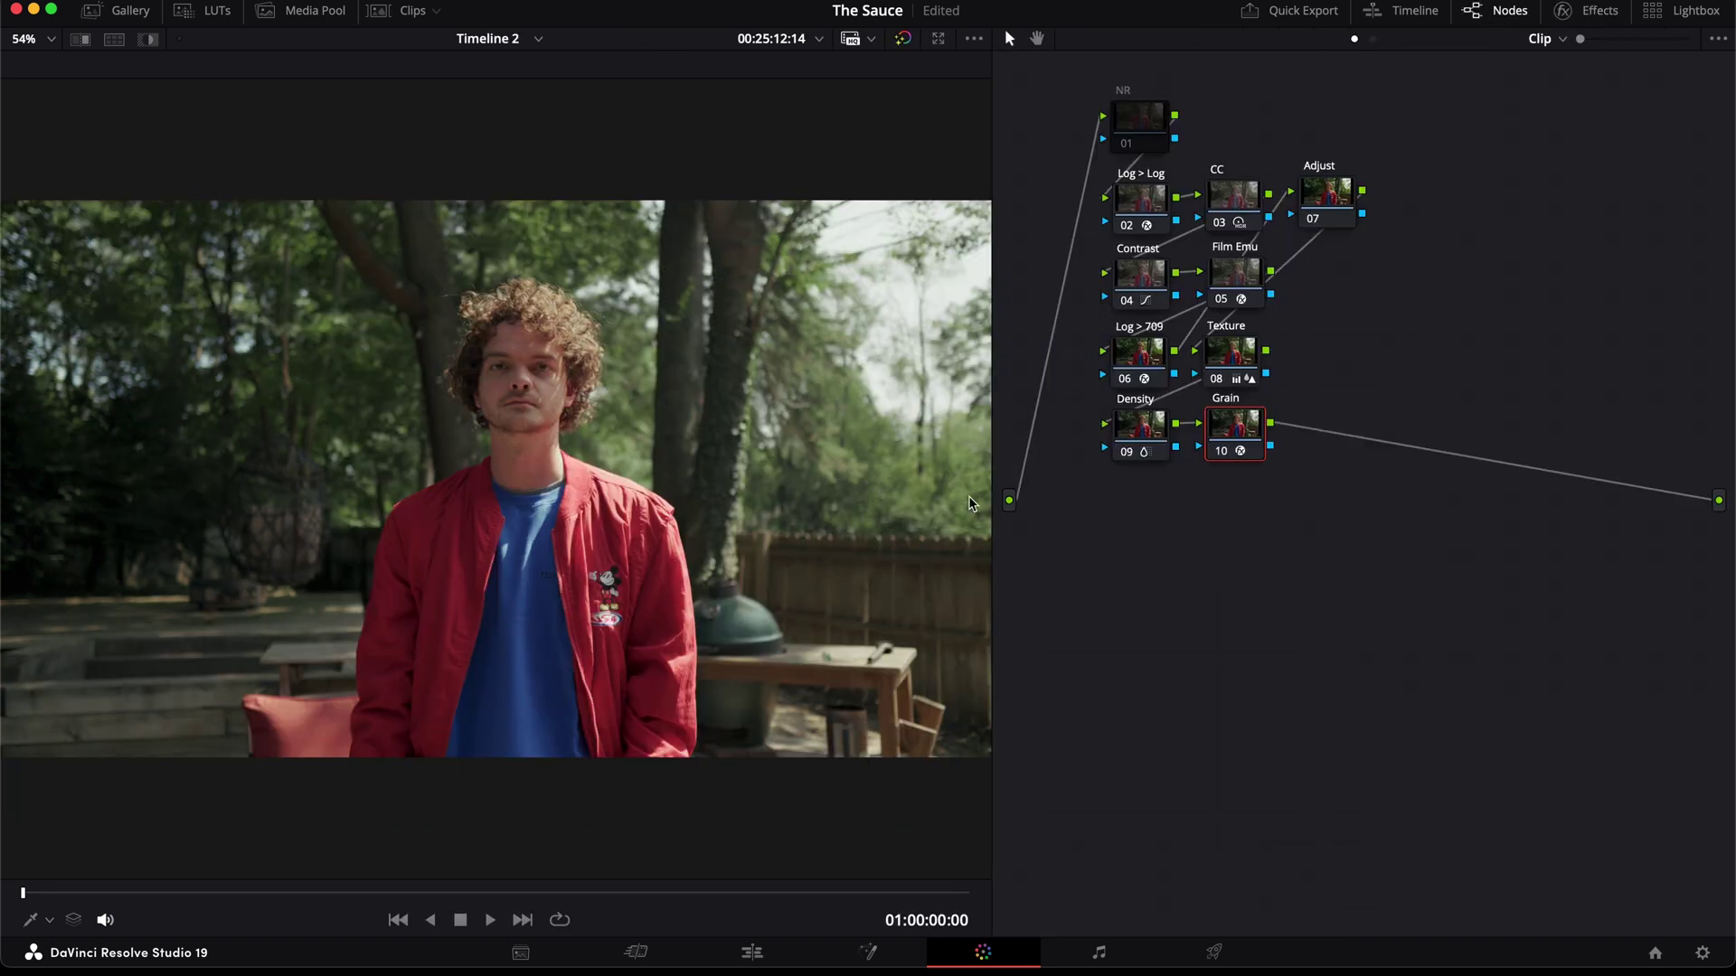
left_click_drag(992, 570, 1362, 558)
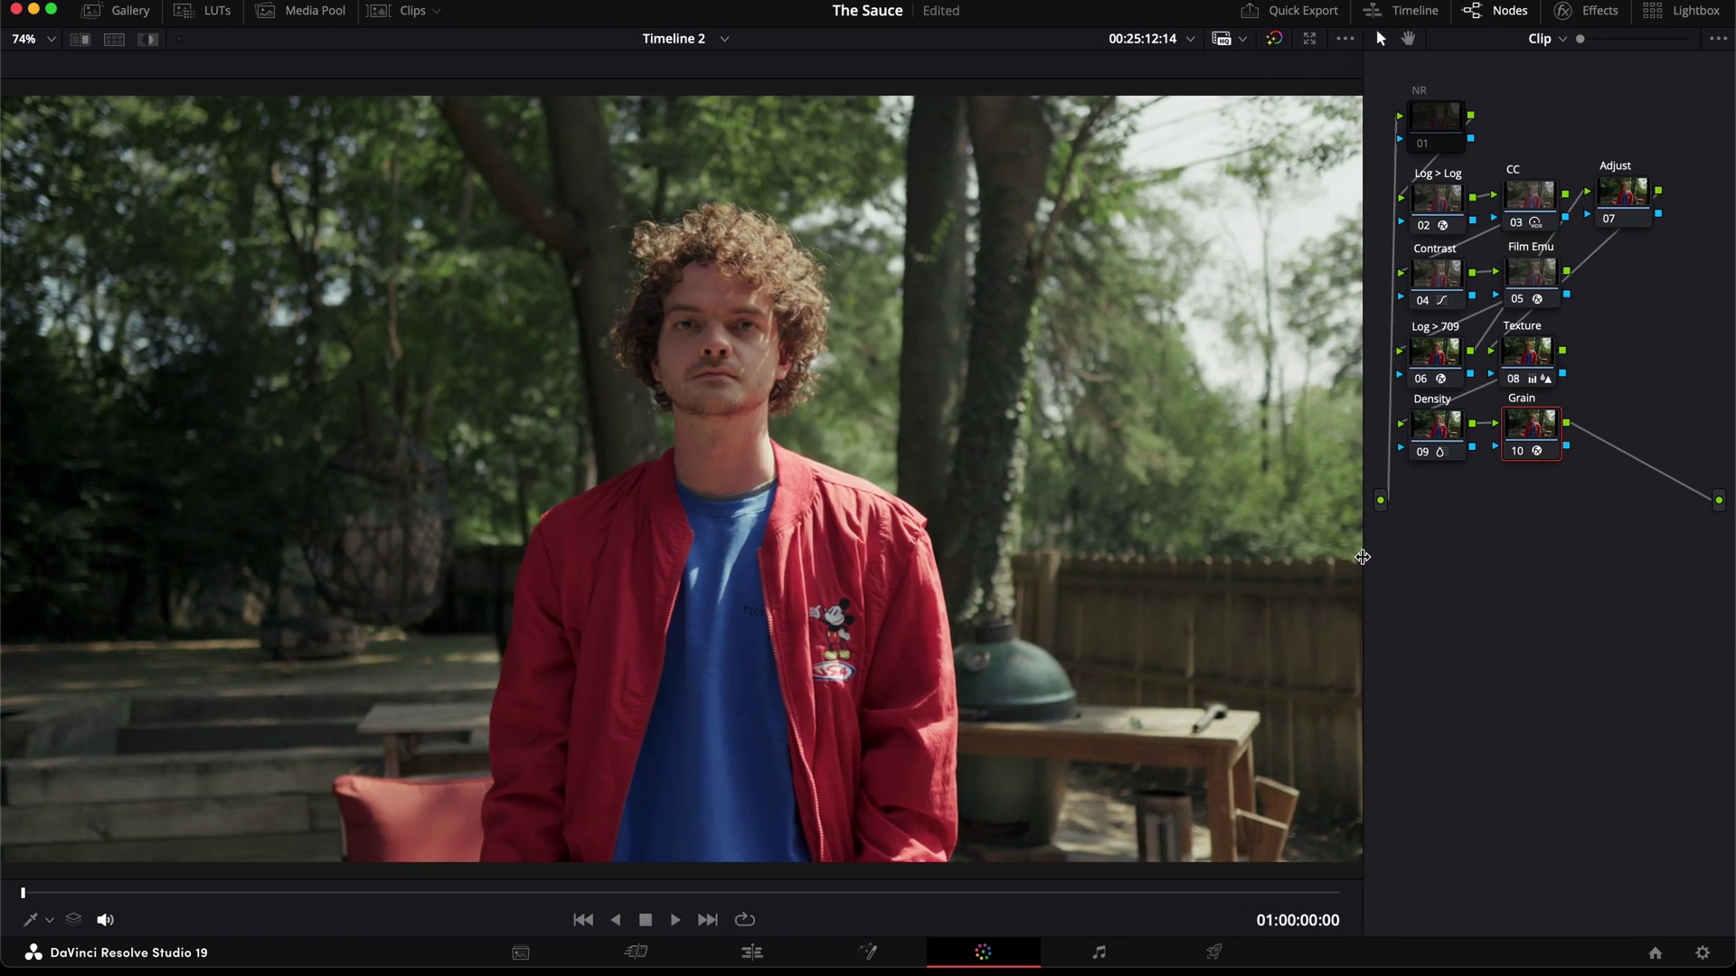
left_click(1447, 434)
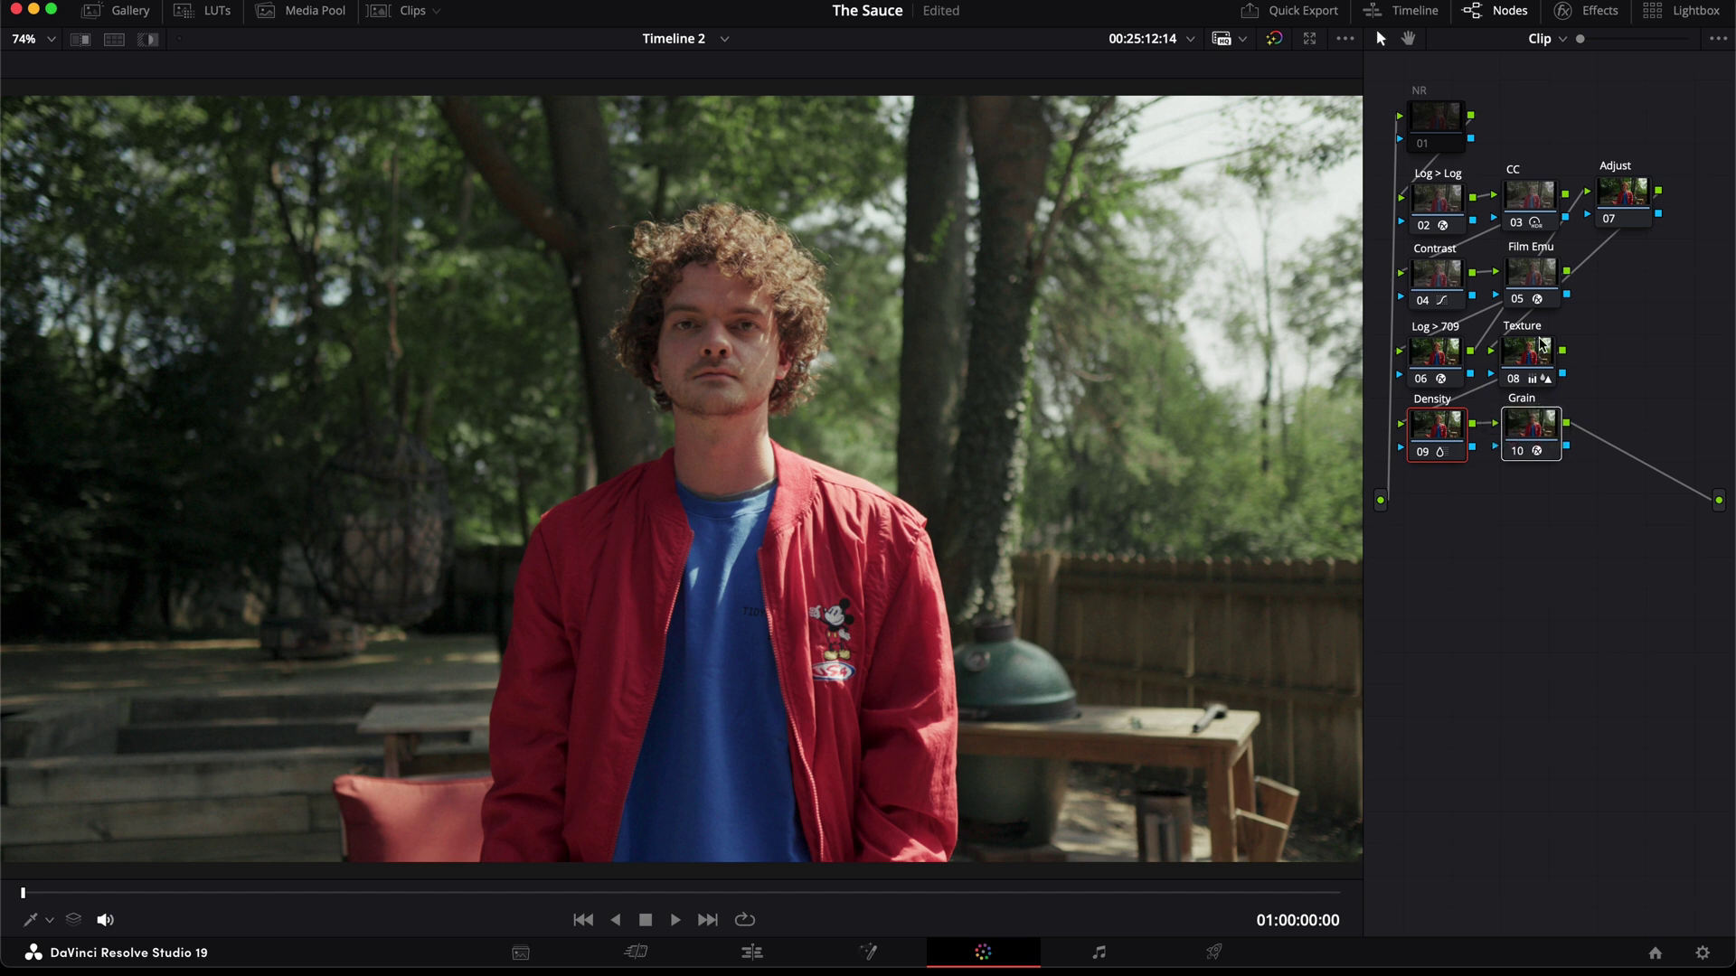
left_click(1537, 357, "shift")
left_click(1542, 280, "shift")
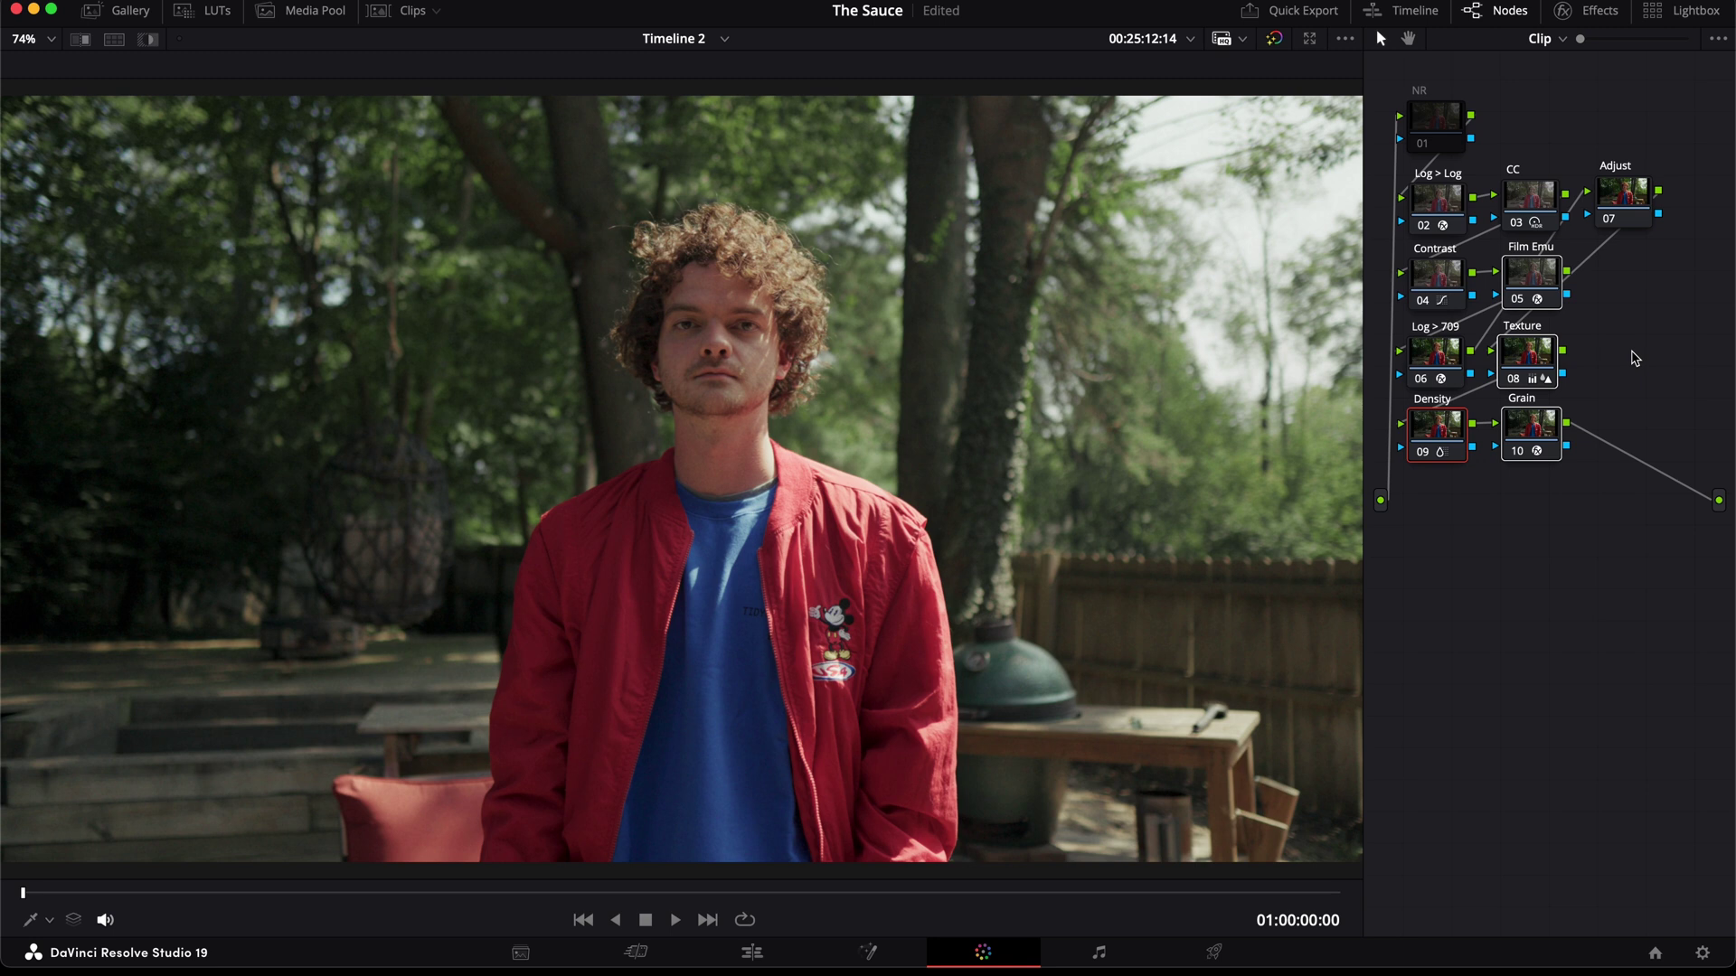
key("super+s")
Step: Compare the image repeatedly with the selected Film Emu, Texture, Density and Grain nodes disabled and enabled
key("super+d")
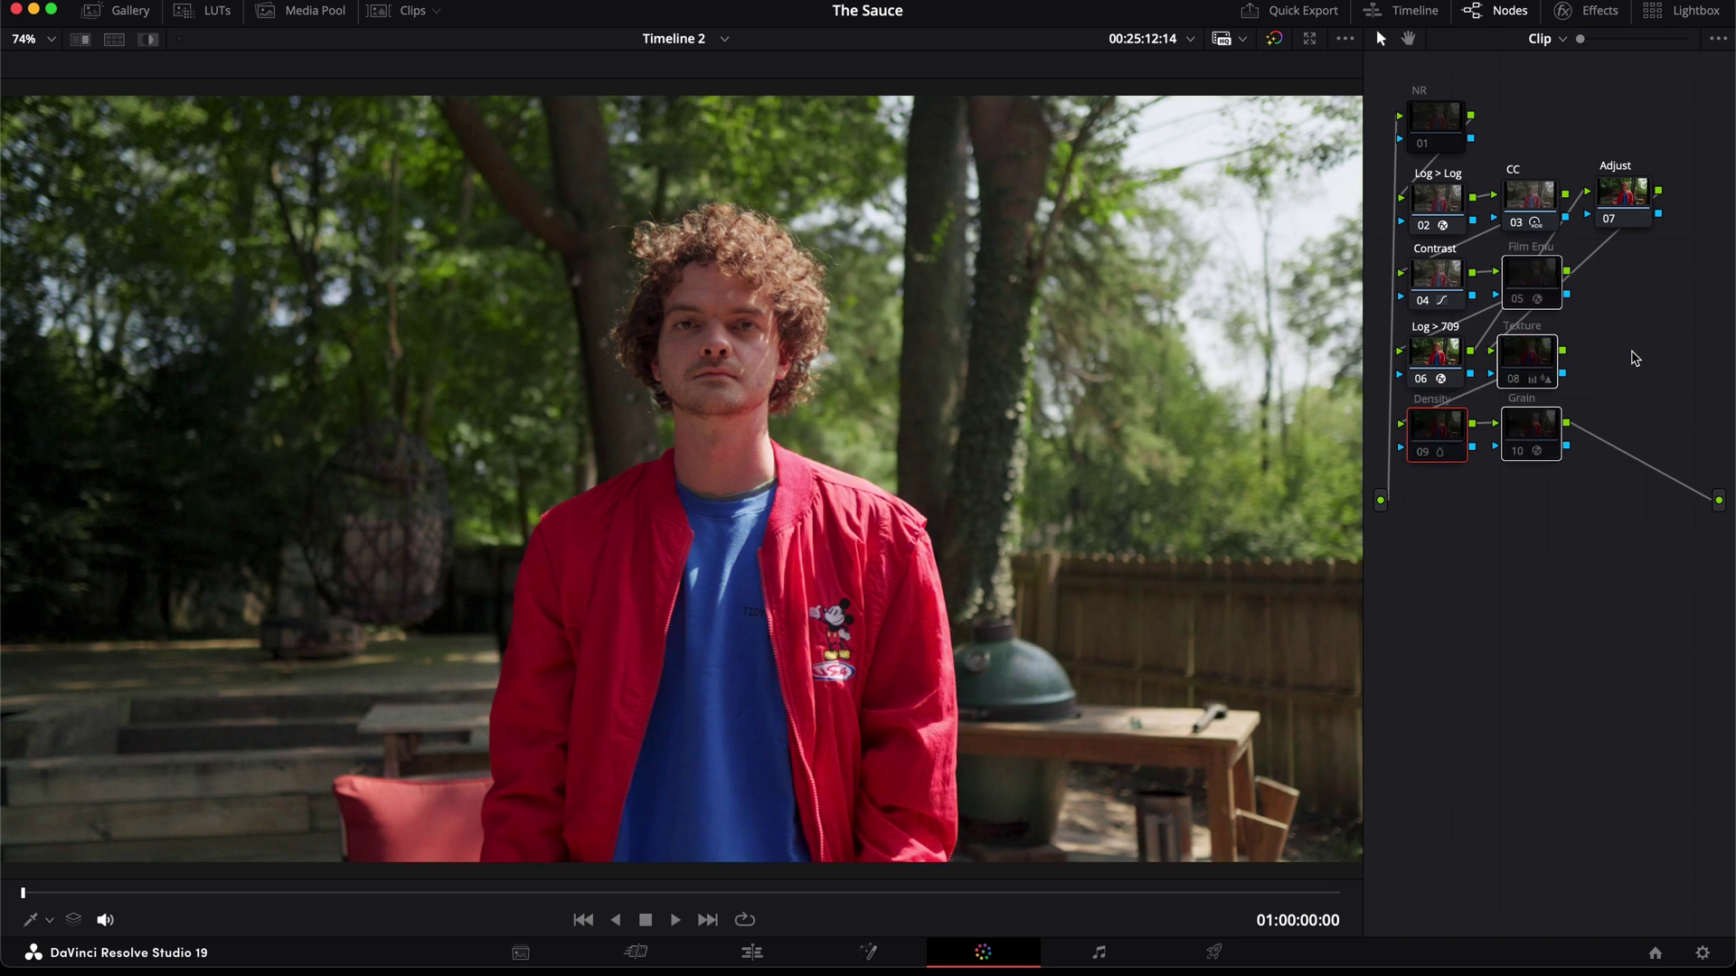
key("super+d")
key("super+d")
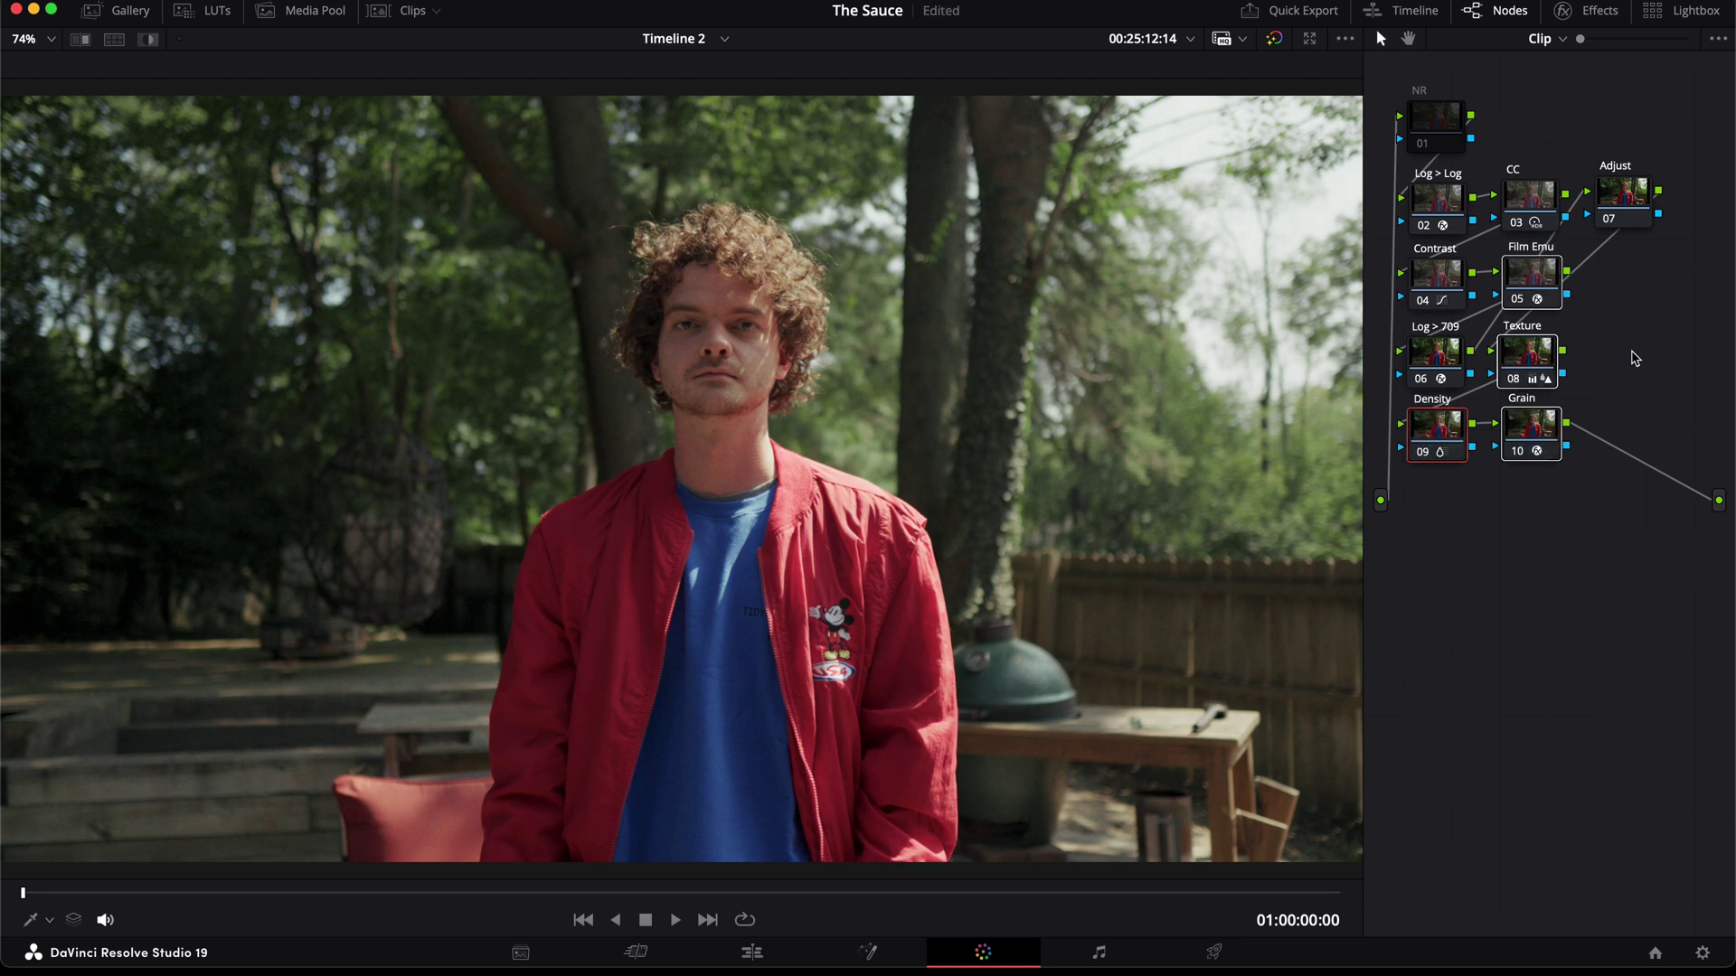
key("super+d")
key("super+d")
key("super+d")
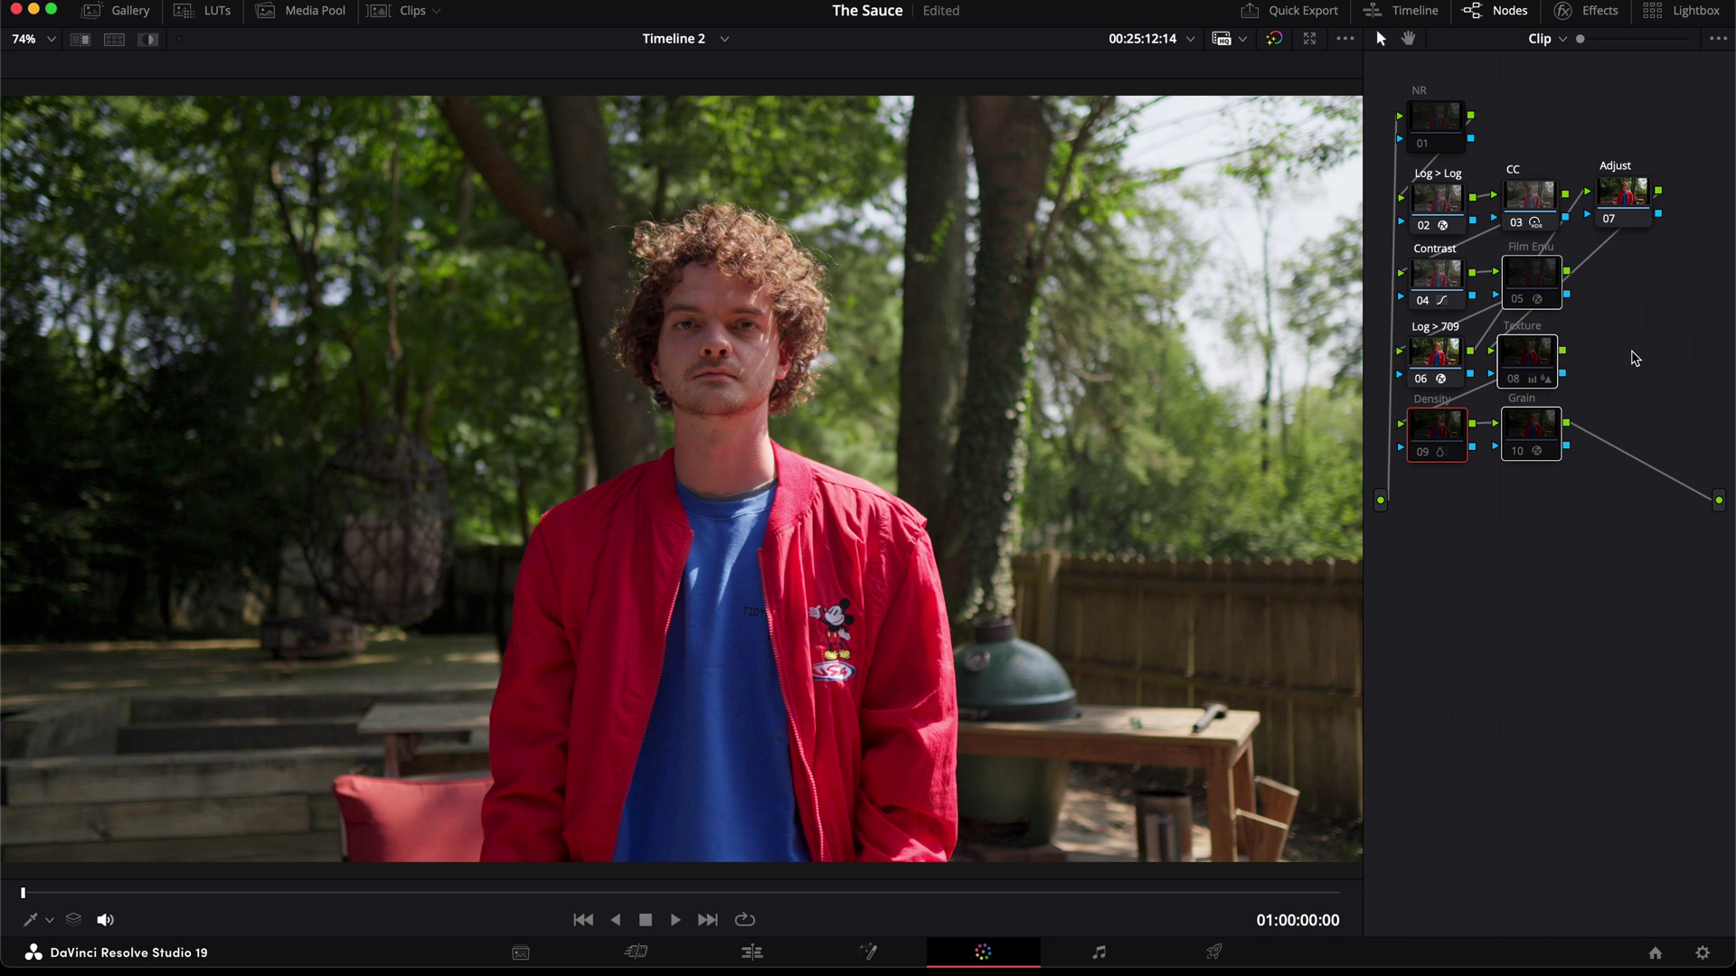
key("super+d")
key("super+d")
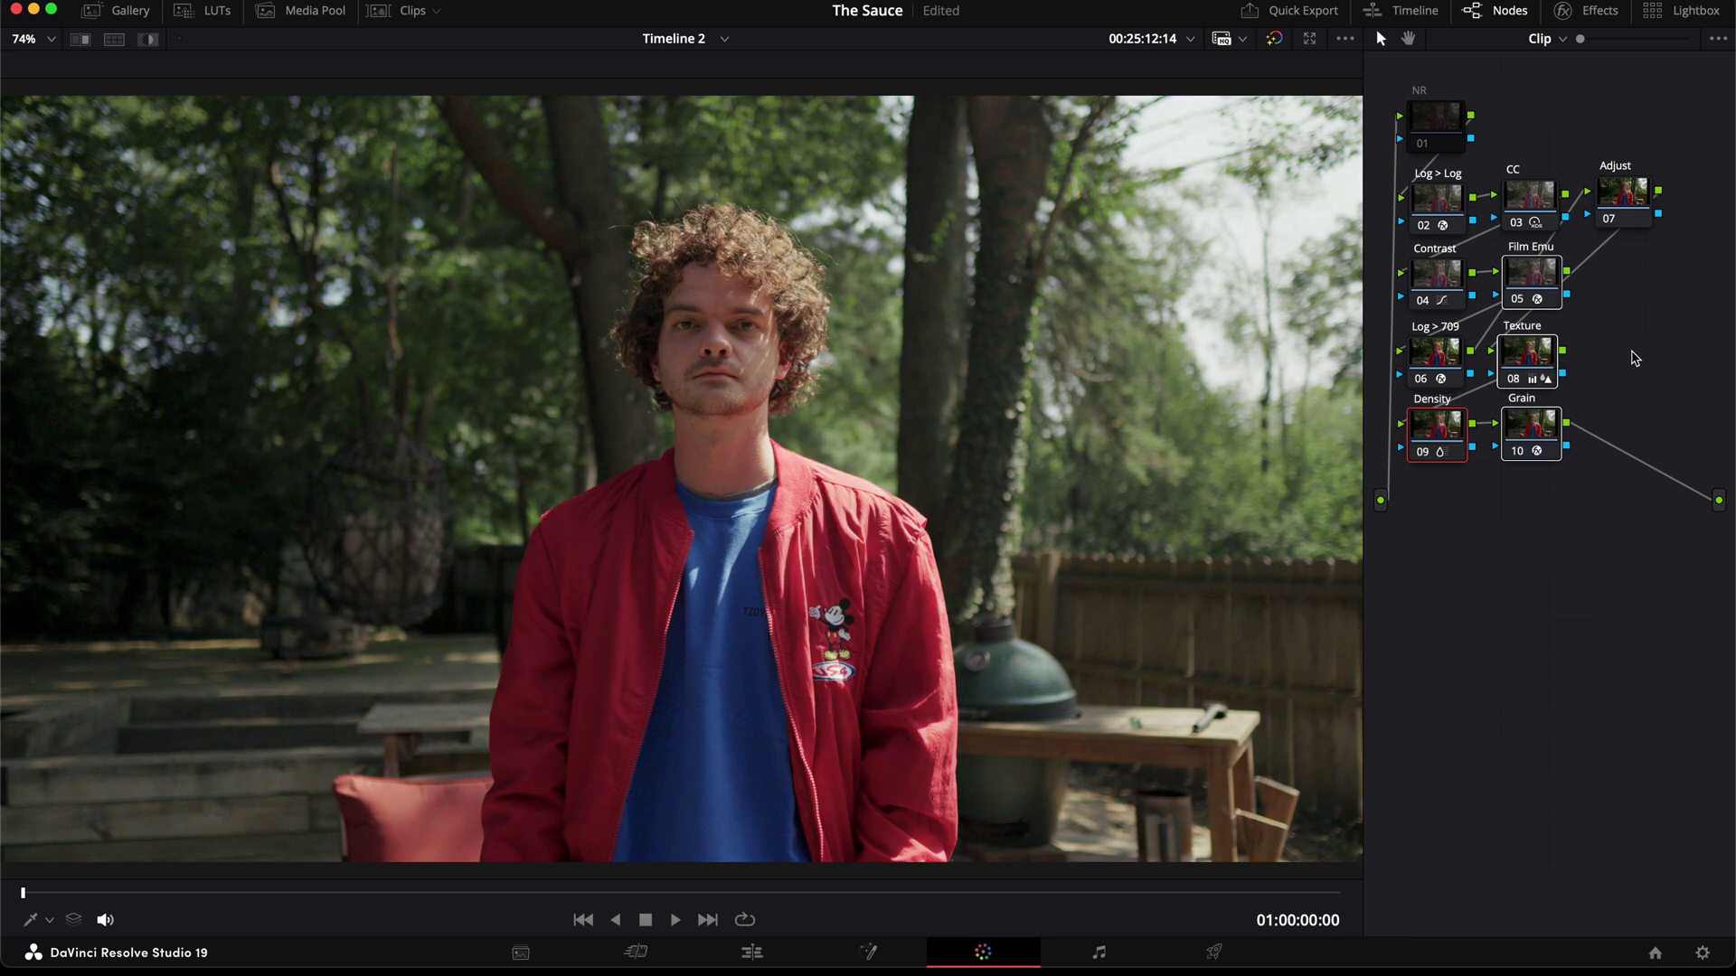
key("super+d")
key("super+d")
key("super+d")
key("super+d")
key("super+d")
key("super+d")
key("super+d")
key("super+d")
key("super+d")
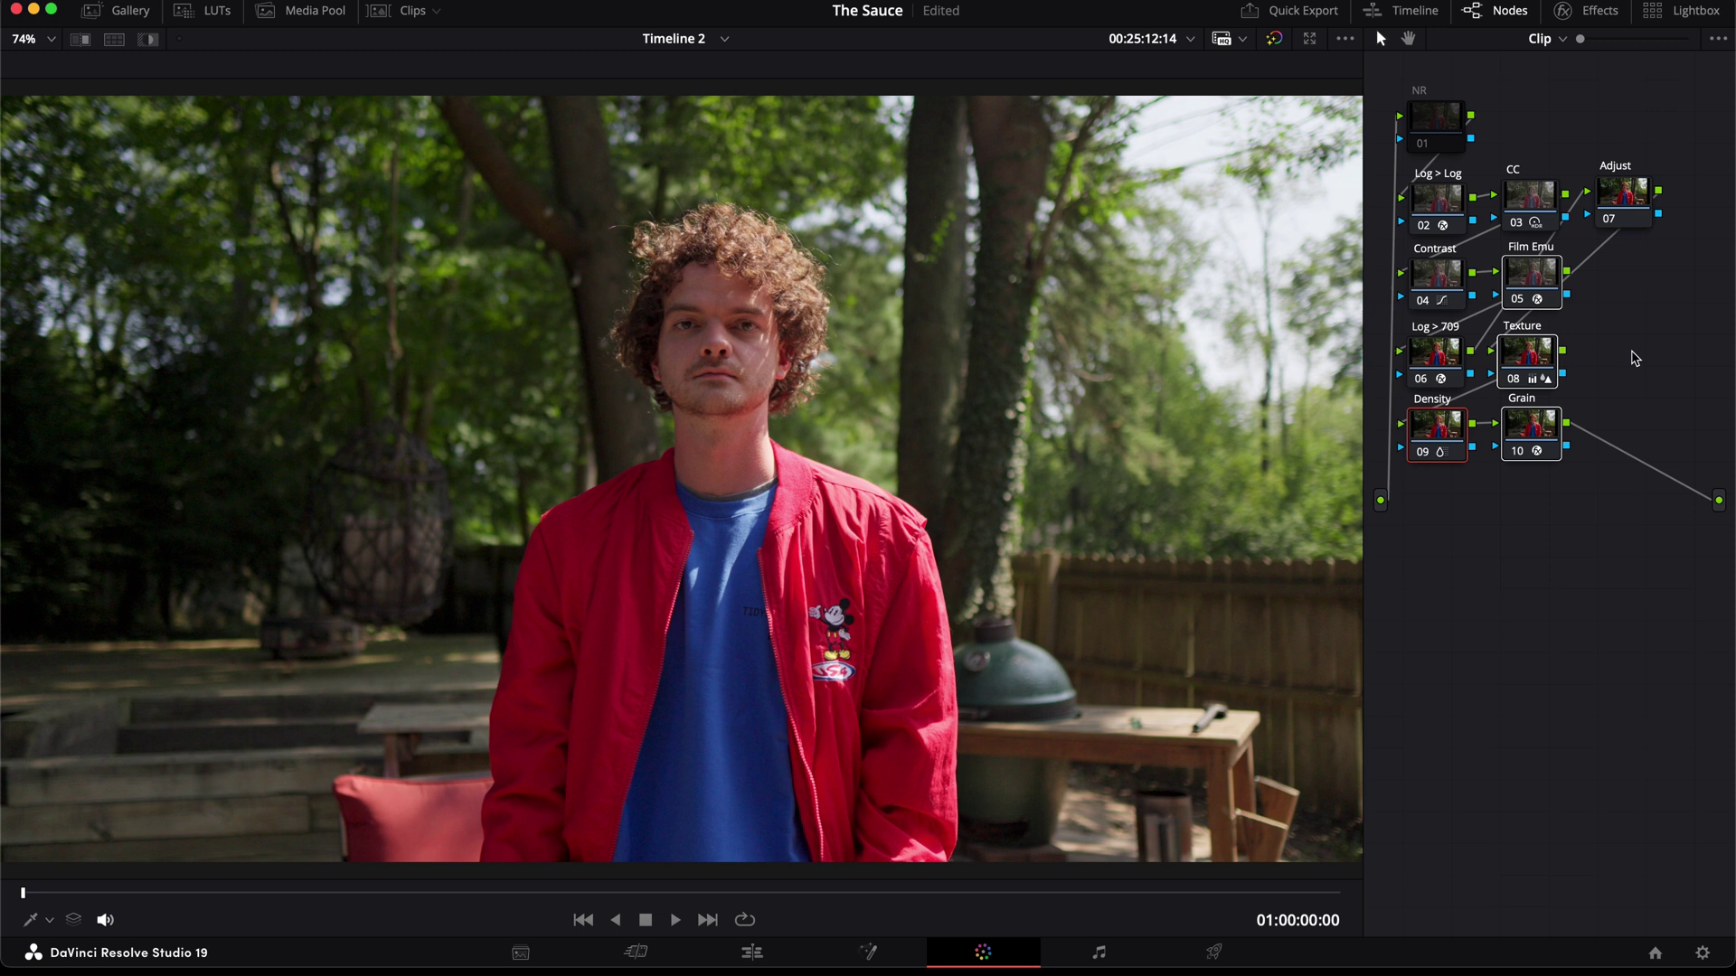
key("super+d")
key("super+d")
key("super+d")
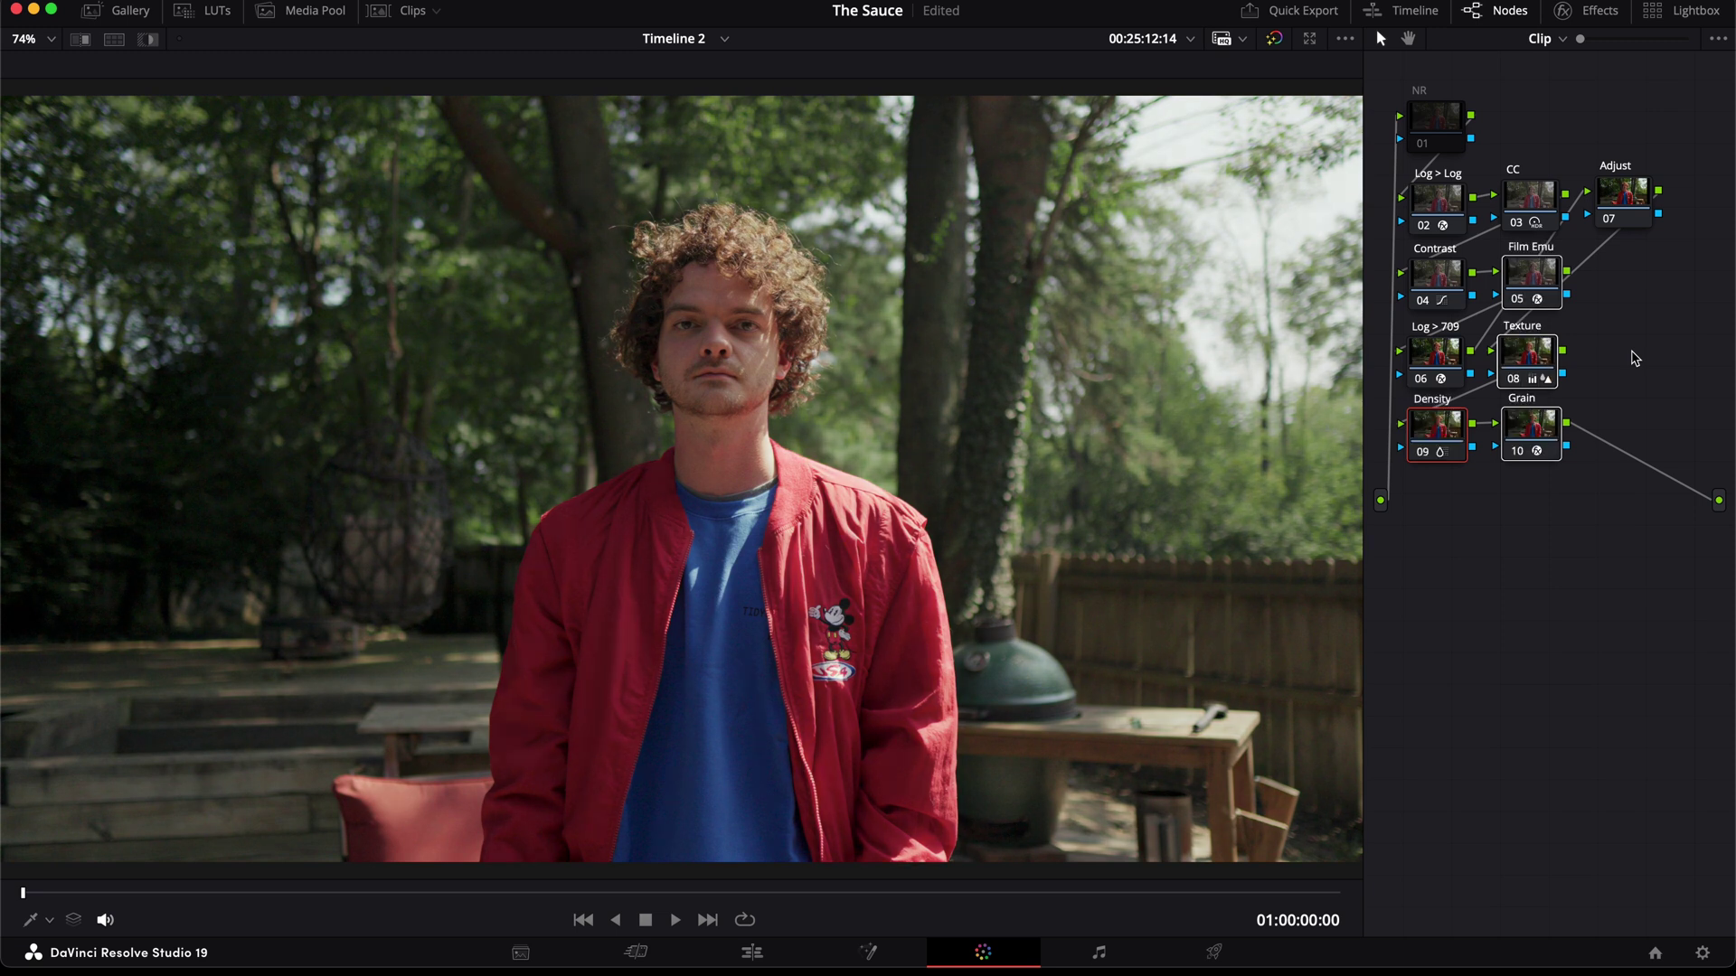
key("super+d")
key("super+d")
key("super+d")
key("super+d")
key("super+d")
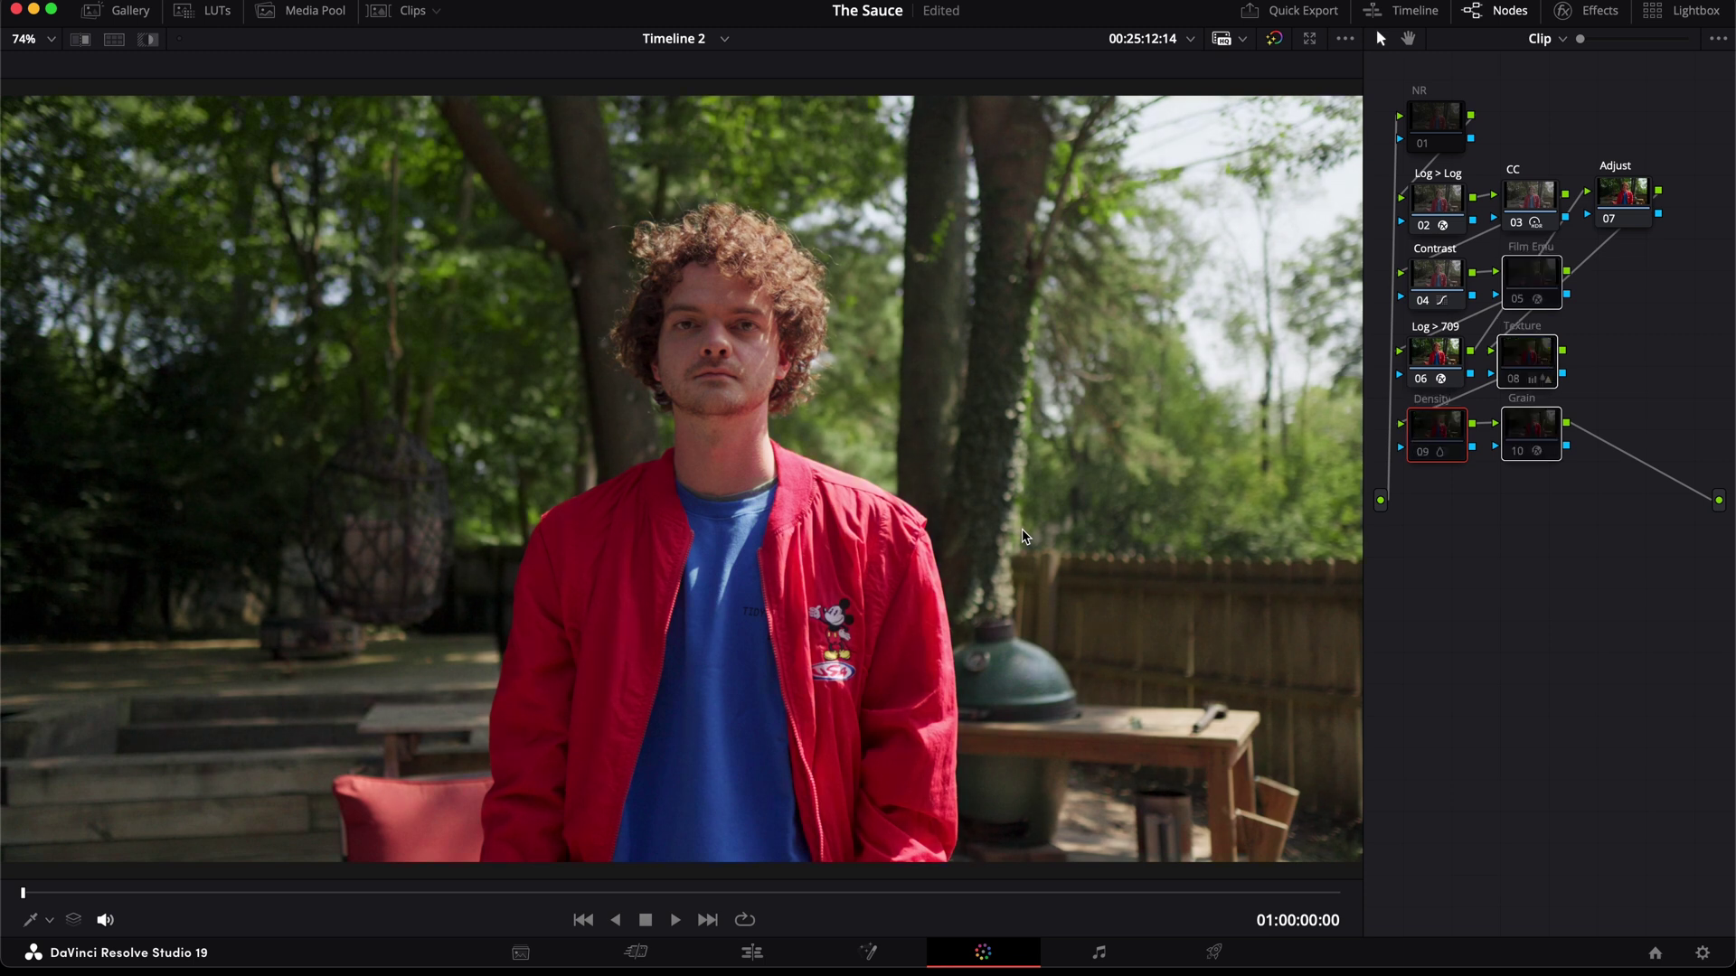
key("super+d")
Step: Apply the saved "sauce" PowerGrade to the second clip, the Canon RAW shot of the sleeping dog
key("alt+f")
left_click(219, 536)
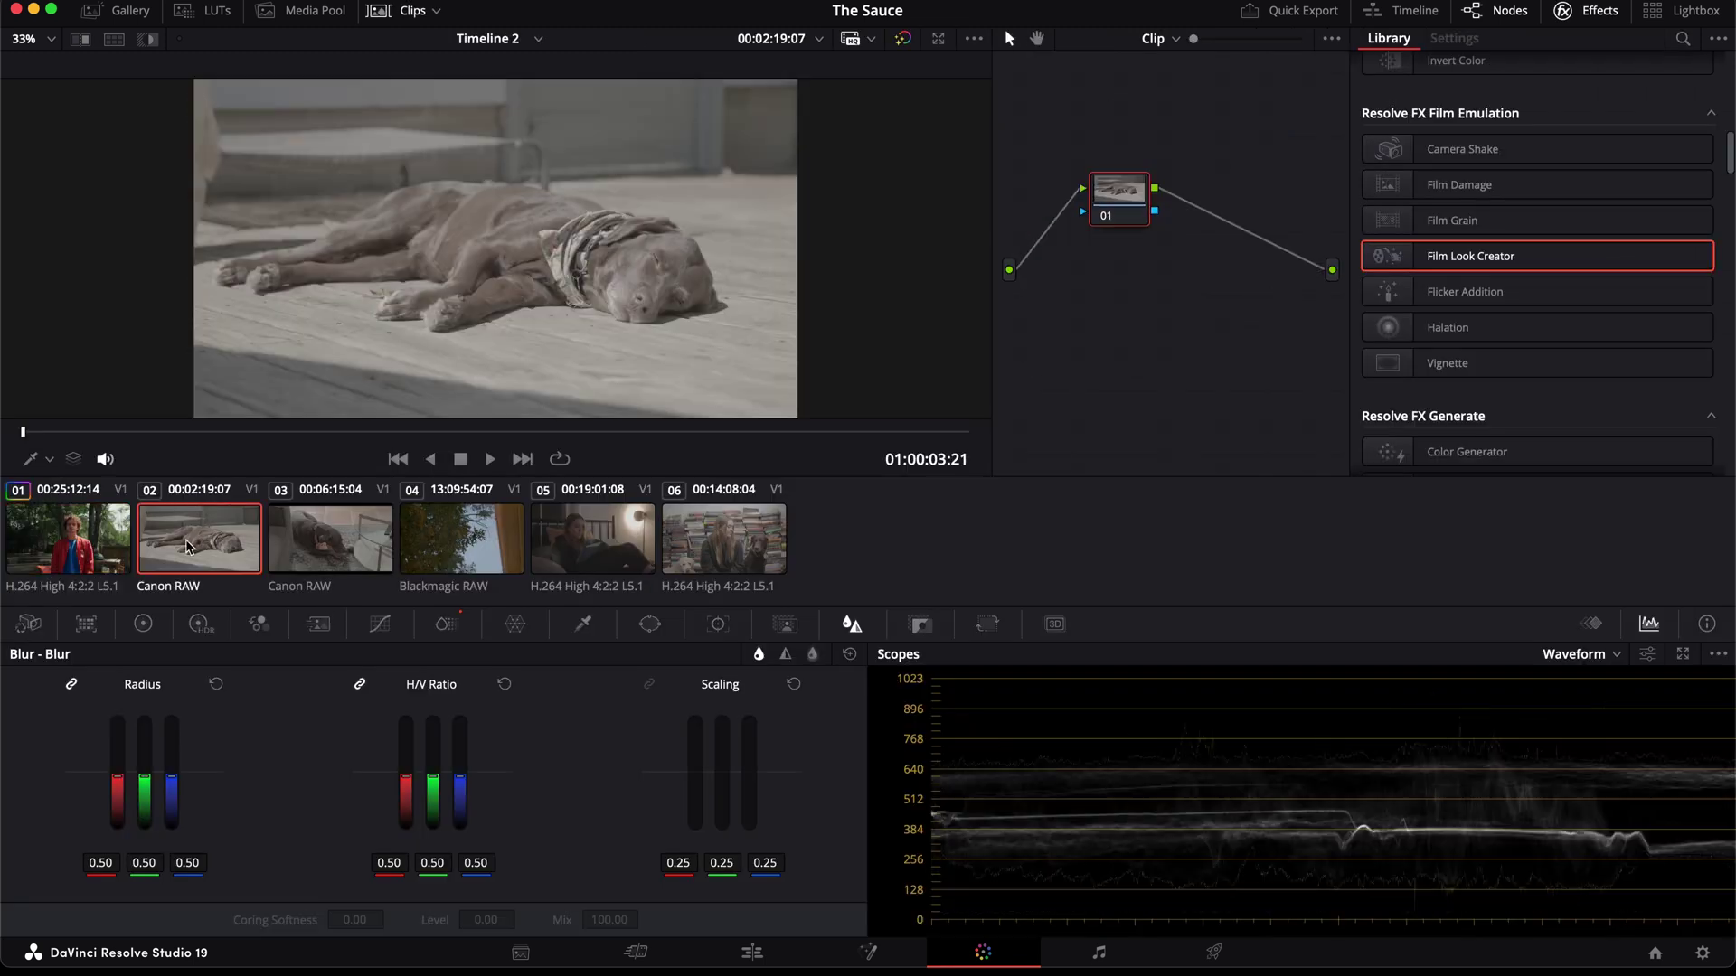
left_click(398, 10)
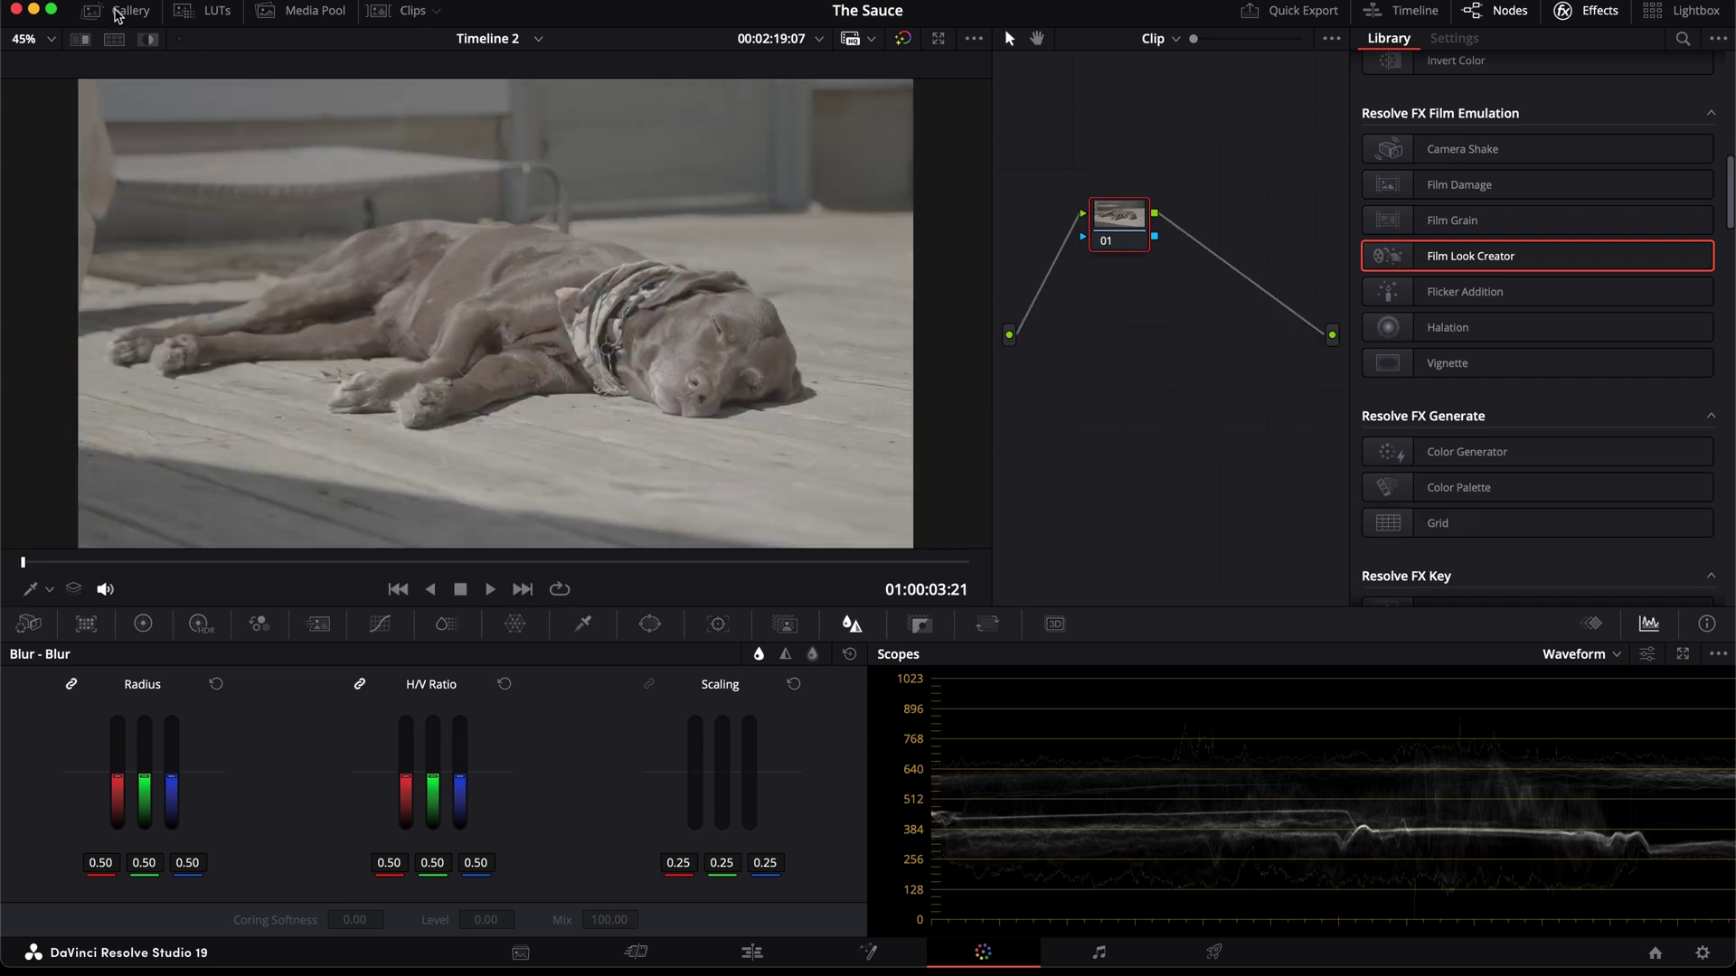
left_click(117, 10)
middle_click(165, 115)
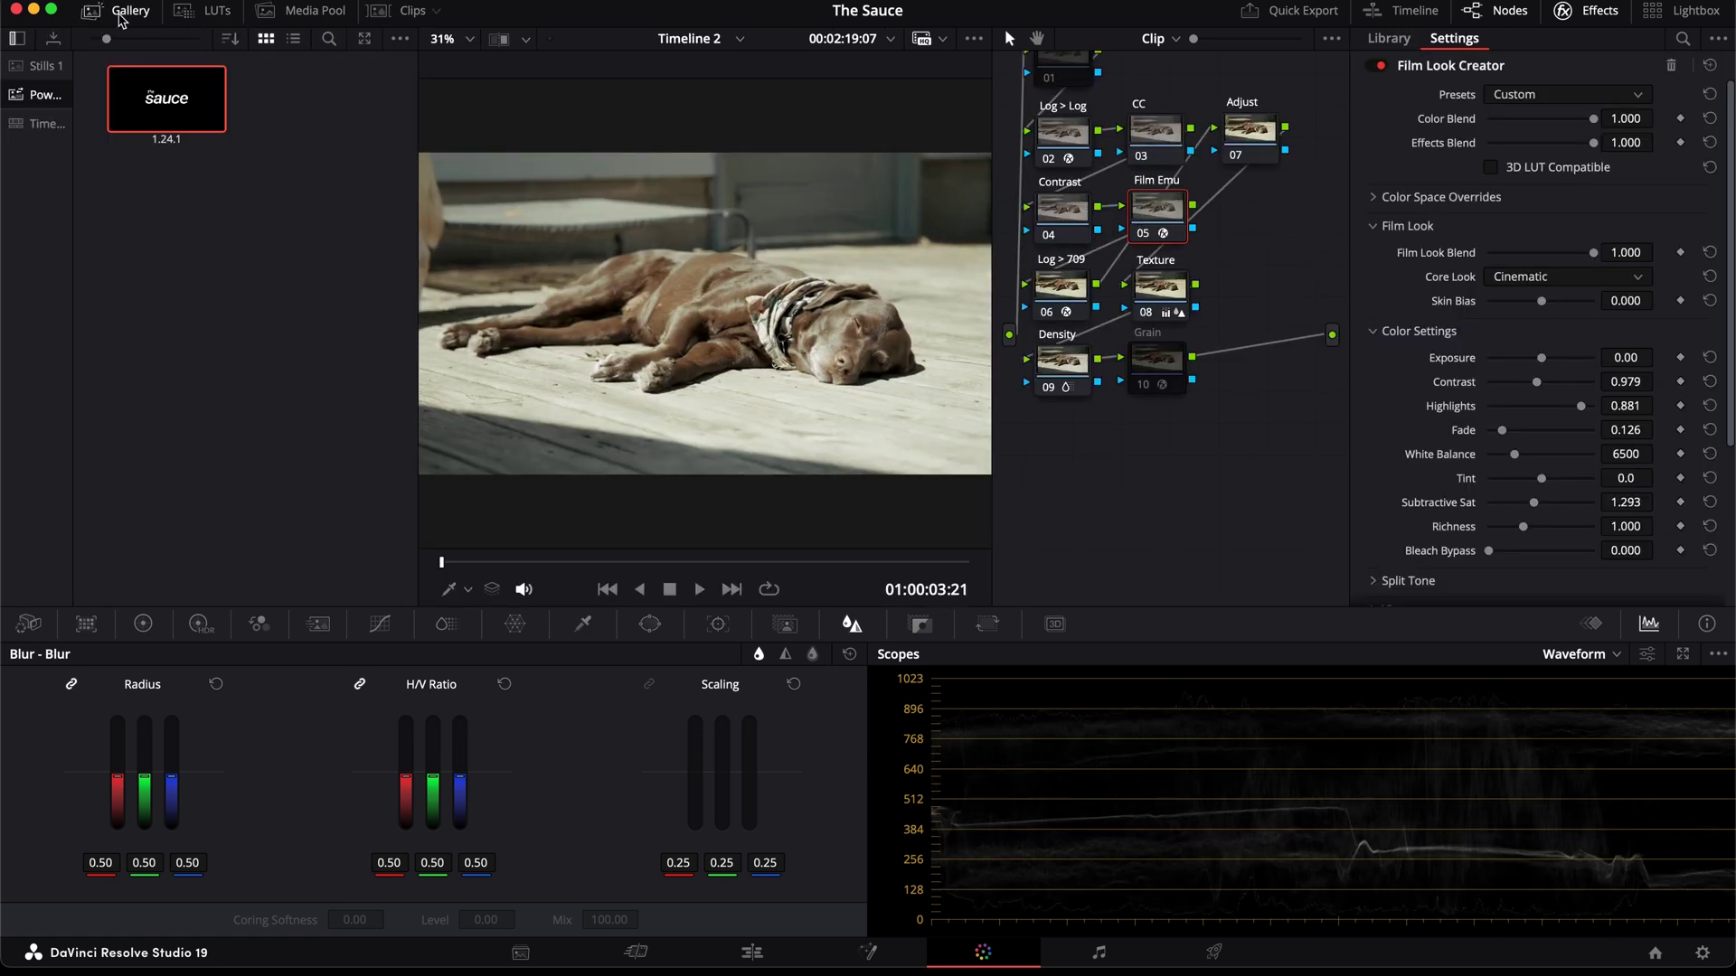
left_click(117, 10)
Step: In the Log > Log node's Color Space Transform, set the input color space to Canon Cinema Gamut and the input gamma to Canon Log 2
left_click(1062, 131)
left_click(1532, 101)
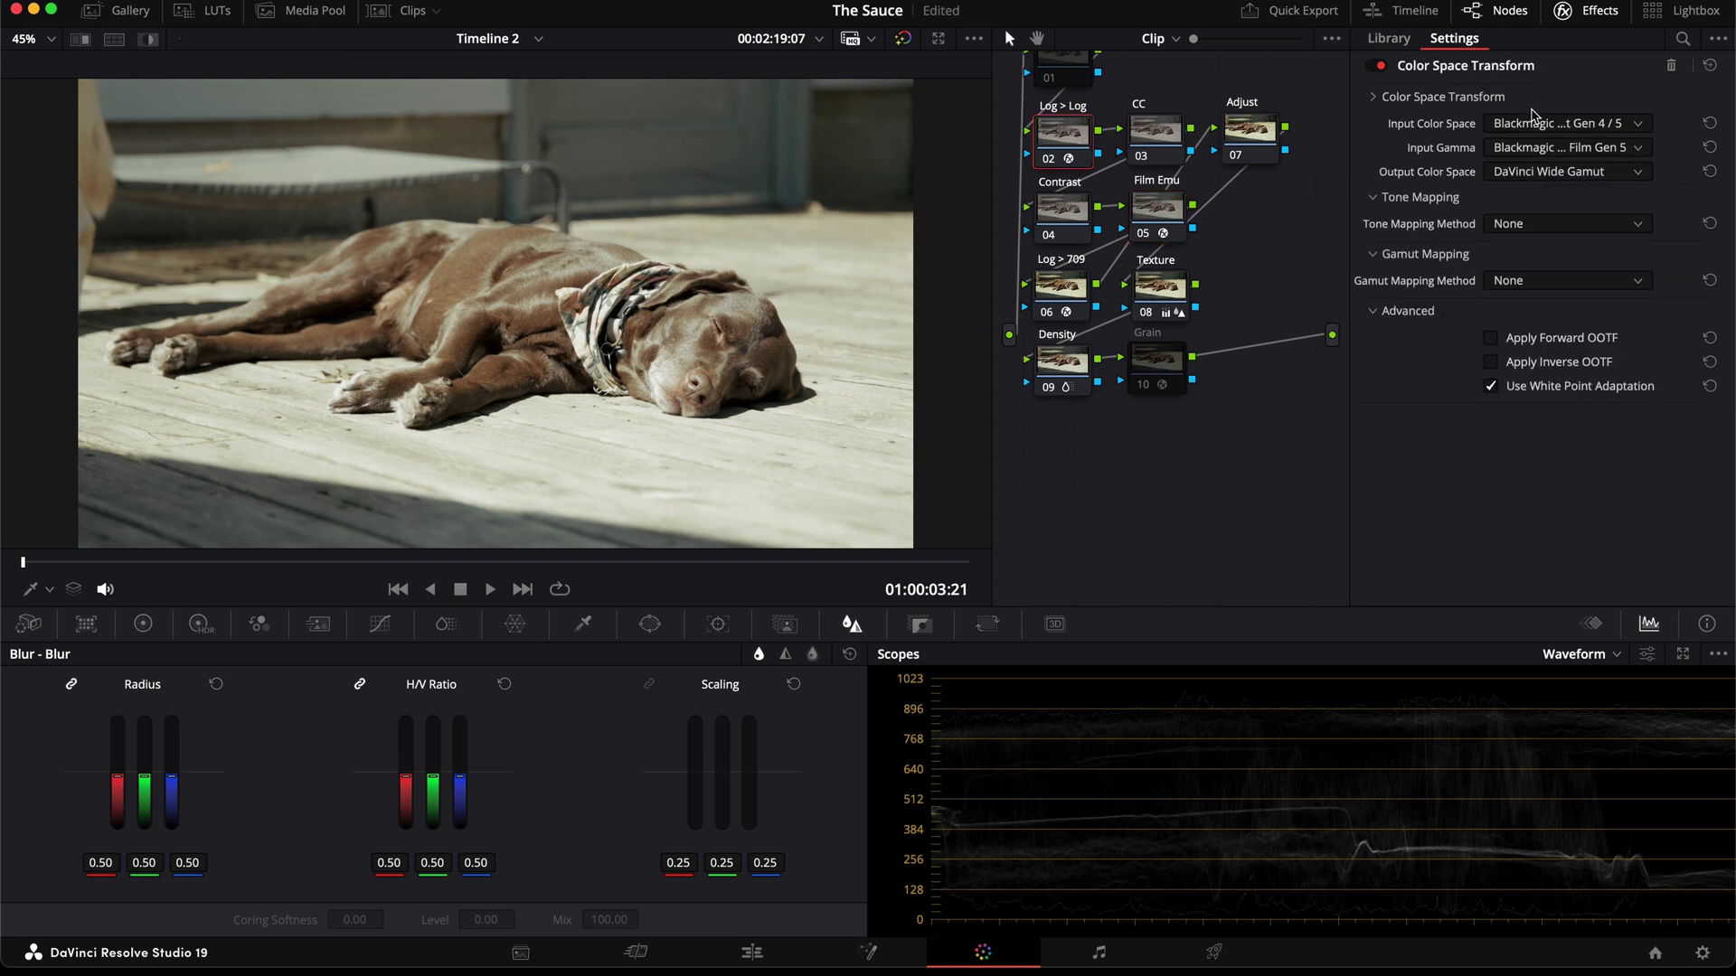
left_click(1532, 100)
left_click(1567, 123)
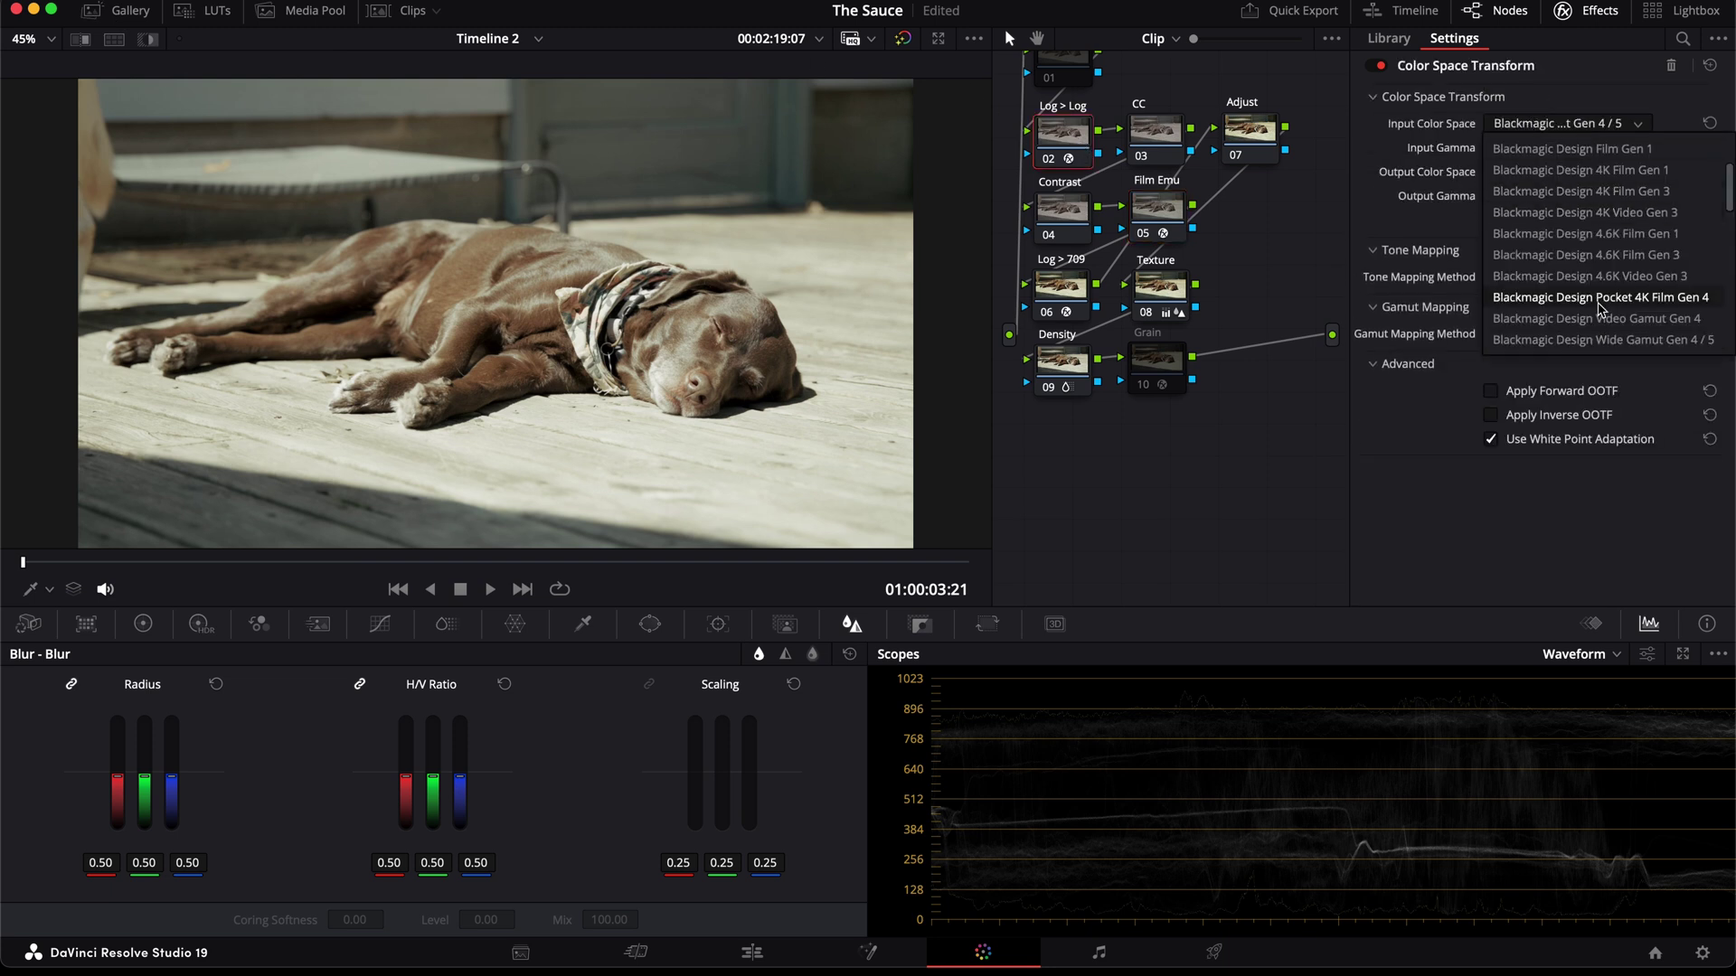
scroll(1599, 308, "down", 2)
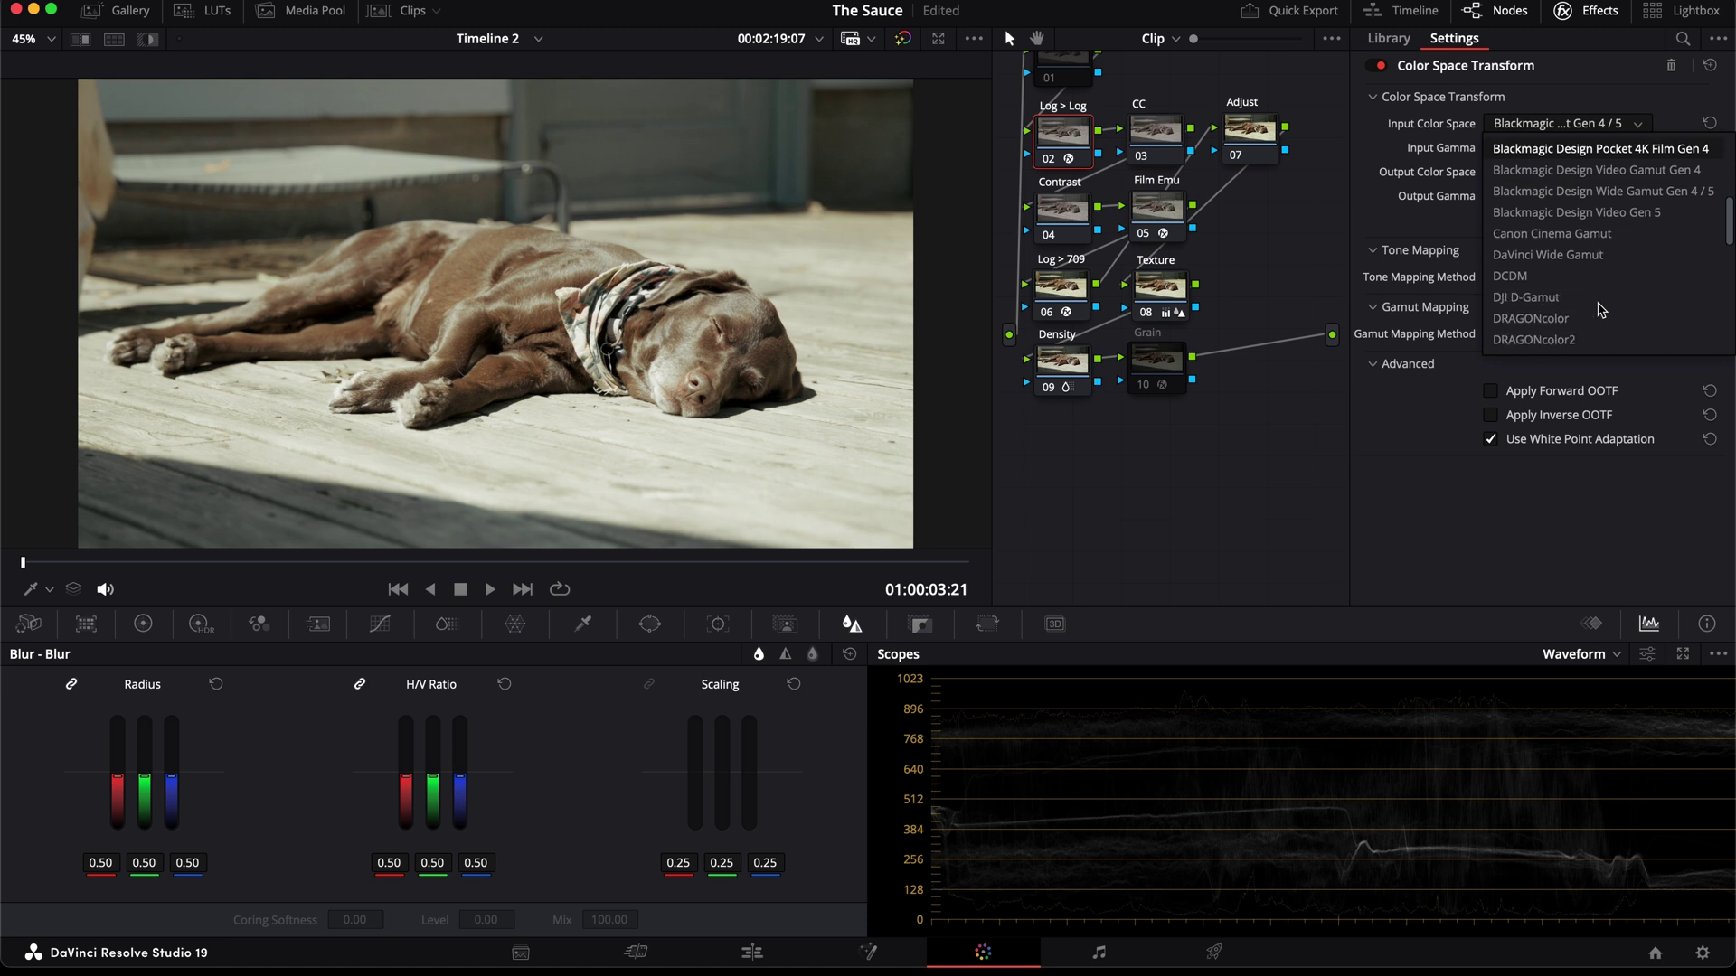
left_click(1577, 297)
left_click(1552, 147)
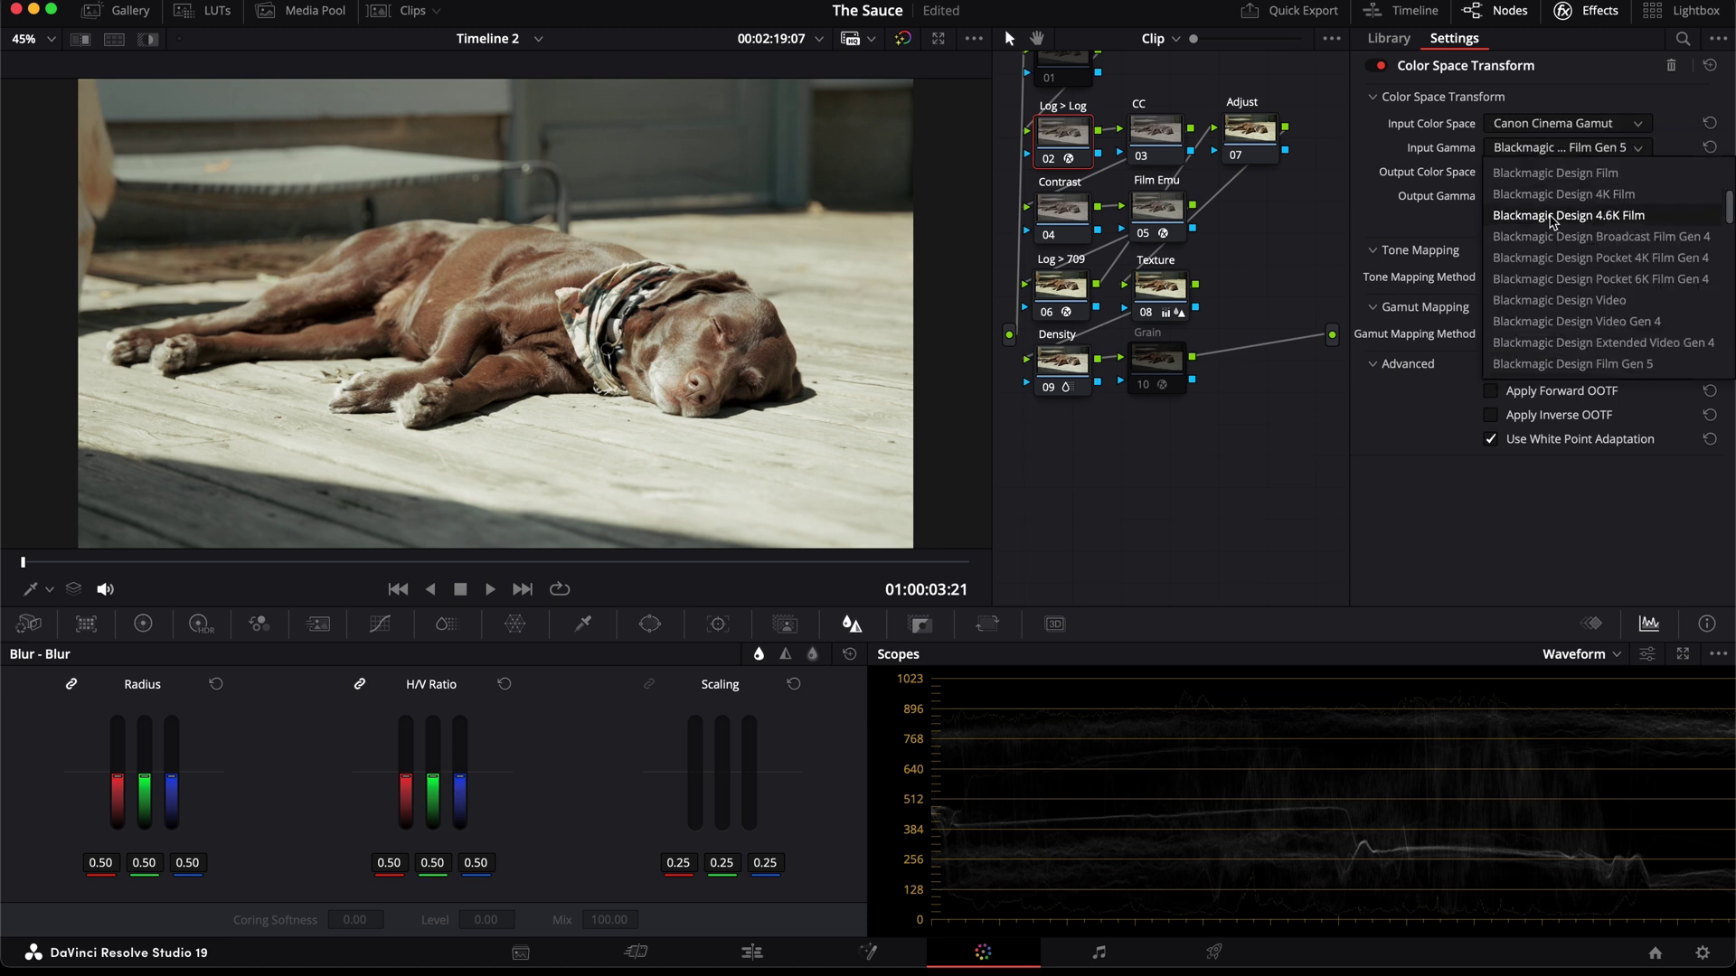
scroll(1557, 253, "down", 4)
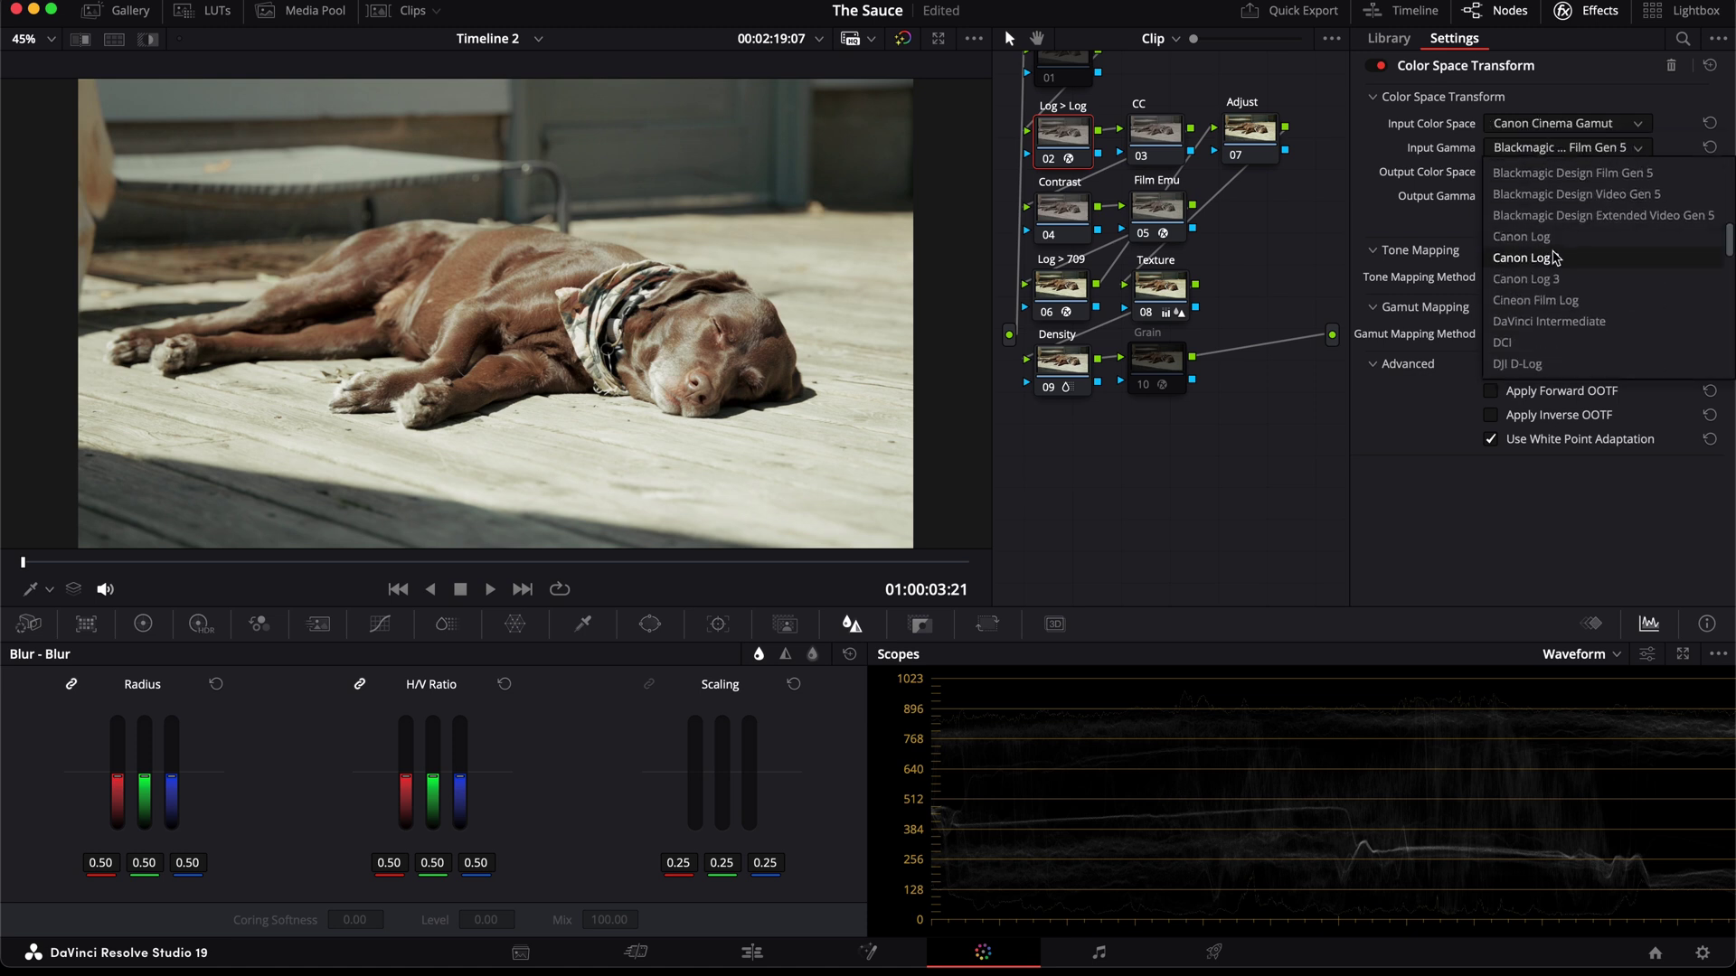
left_click(1542, 258)
Step: Slightly lower the Global exposure in the CC node's High Dynamic Range color wheels for the sleeping dog shot
left_click(1156, 131)
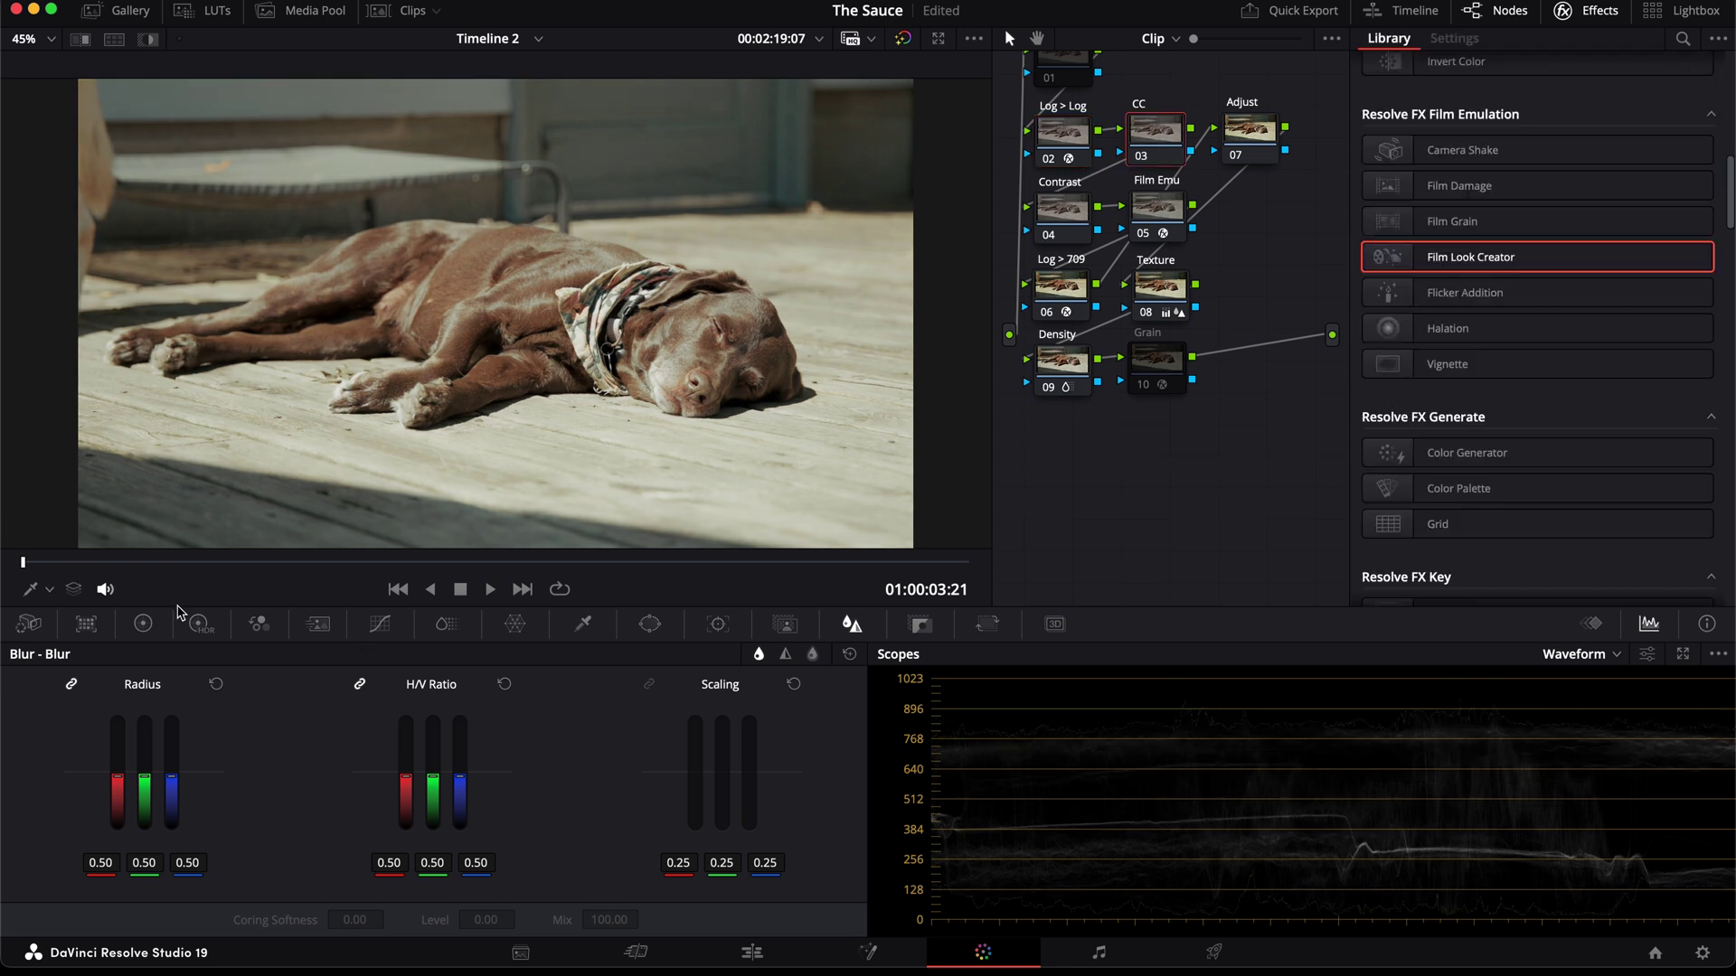
left_click(199, 624)
left_click_drag(719, 850, 701, 850)
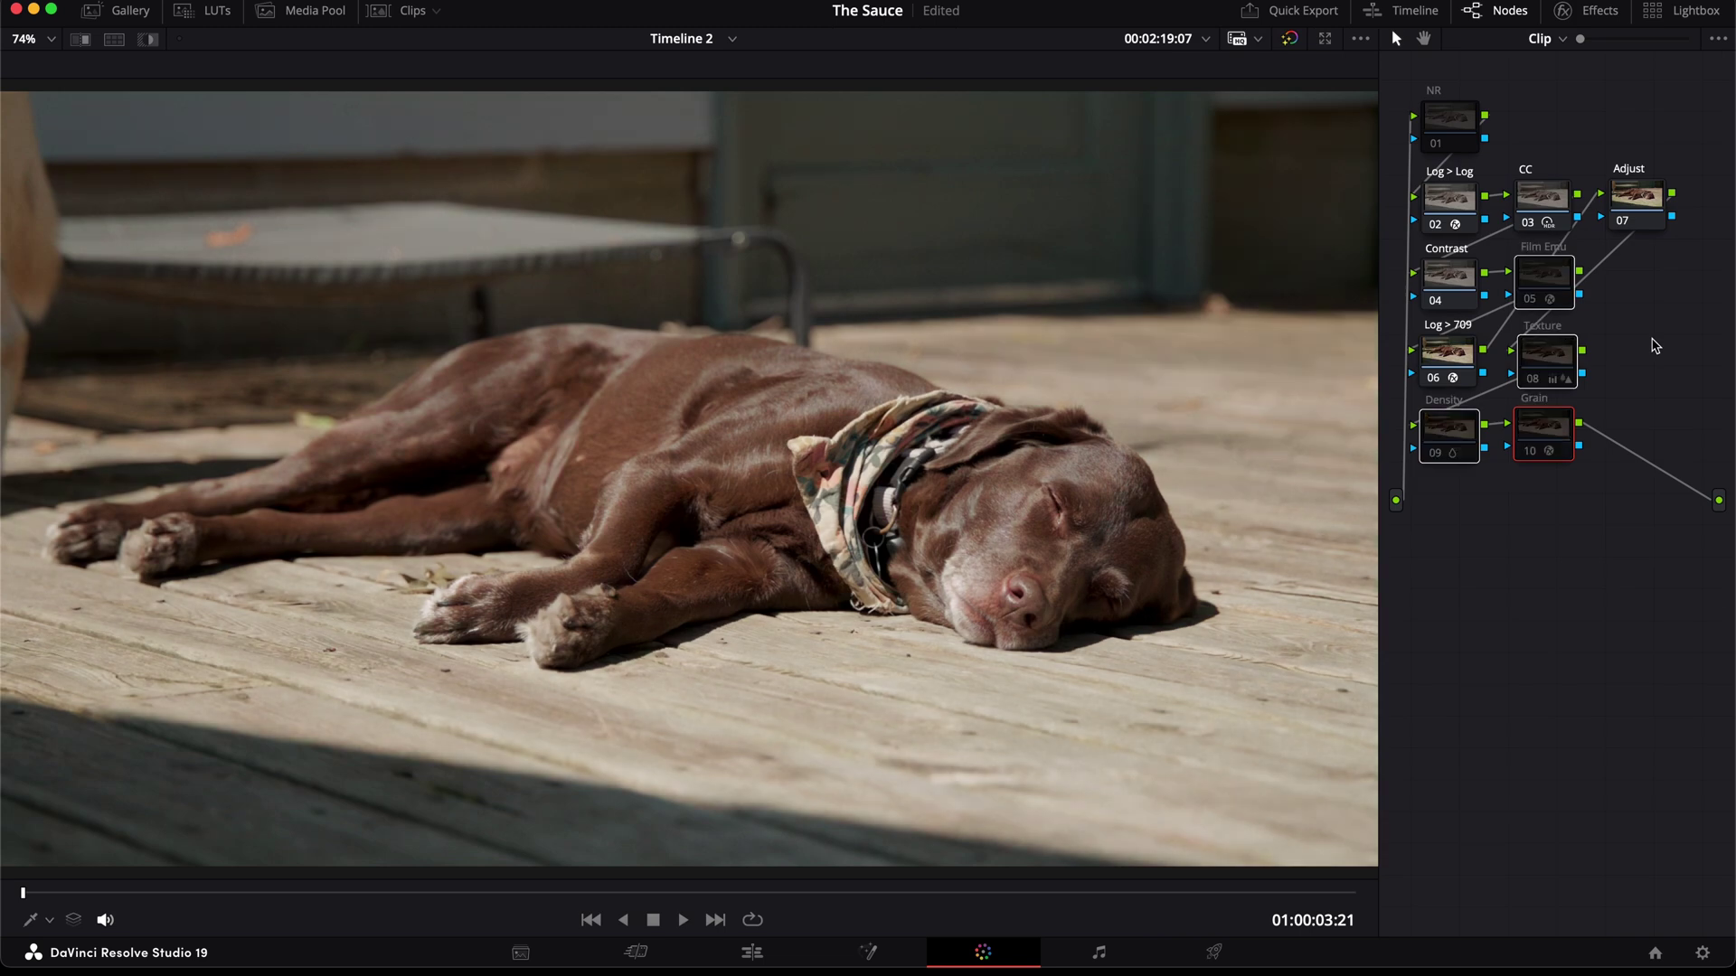
Step: Compare the dog shot with the selected Film Emu, Texture, Density and Grain nodes disabled and enabled
key("ctrl+d")
key("ctrl+d")
key("ctrl+d")
key("ctrl+d")
key("ctrl+d")
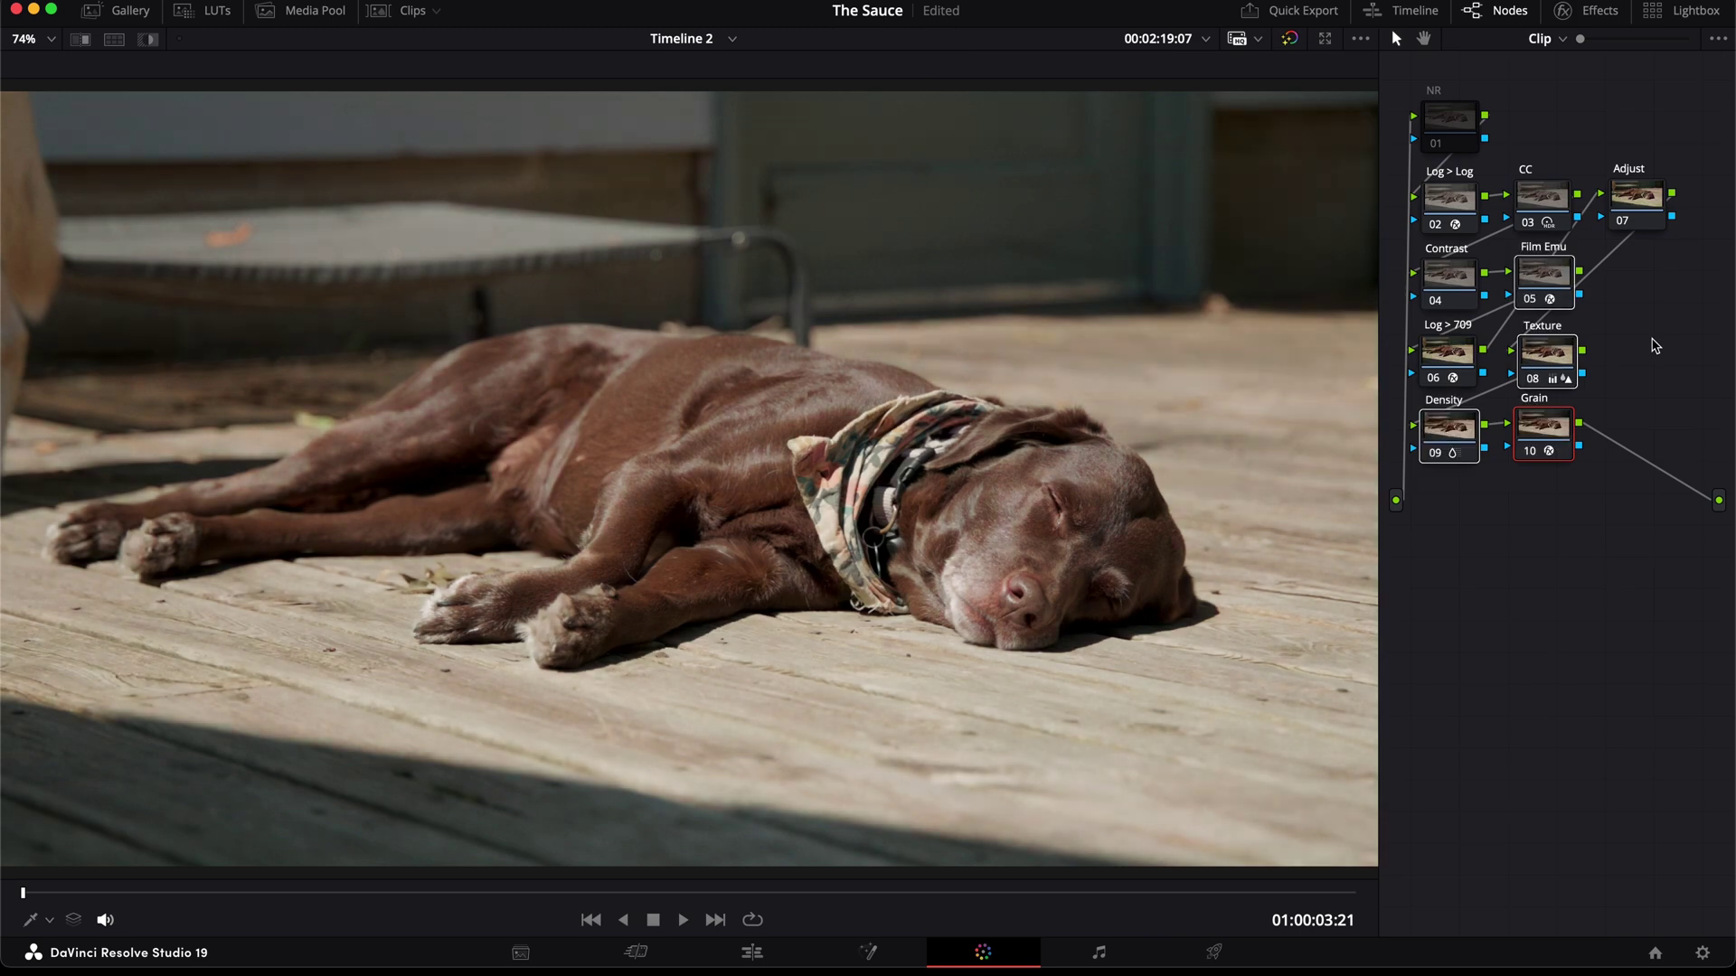
key("ctrl+d")
key("ctrl+d")
key("ctrl+d")
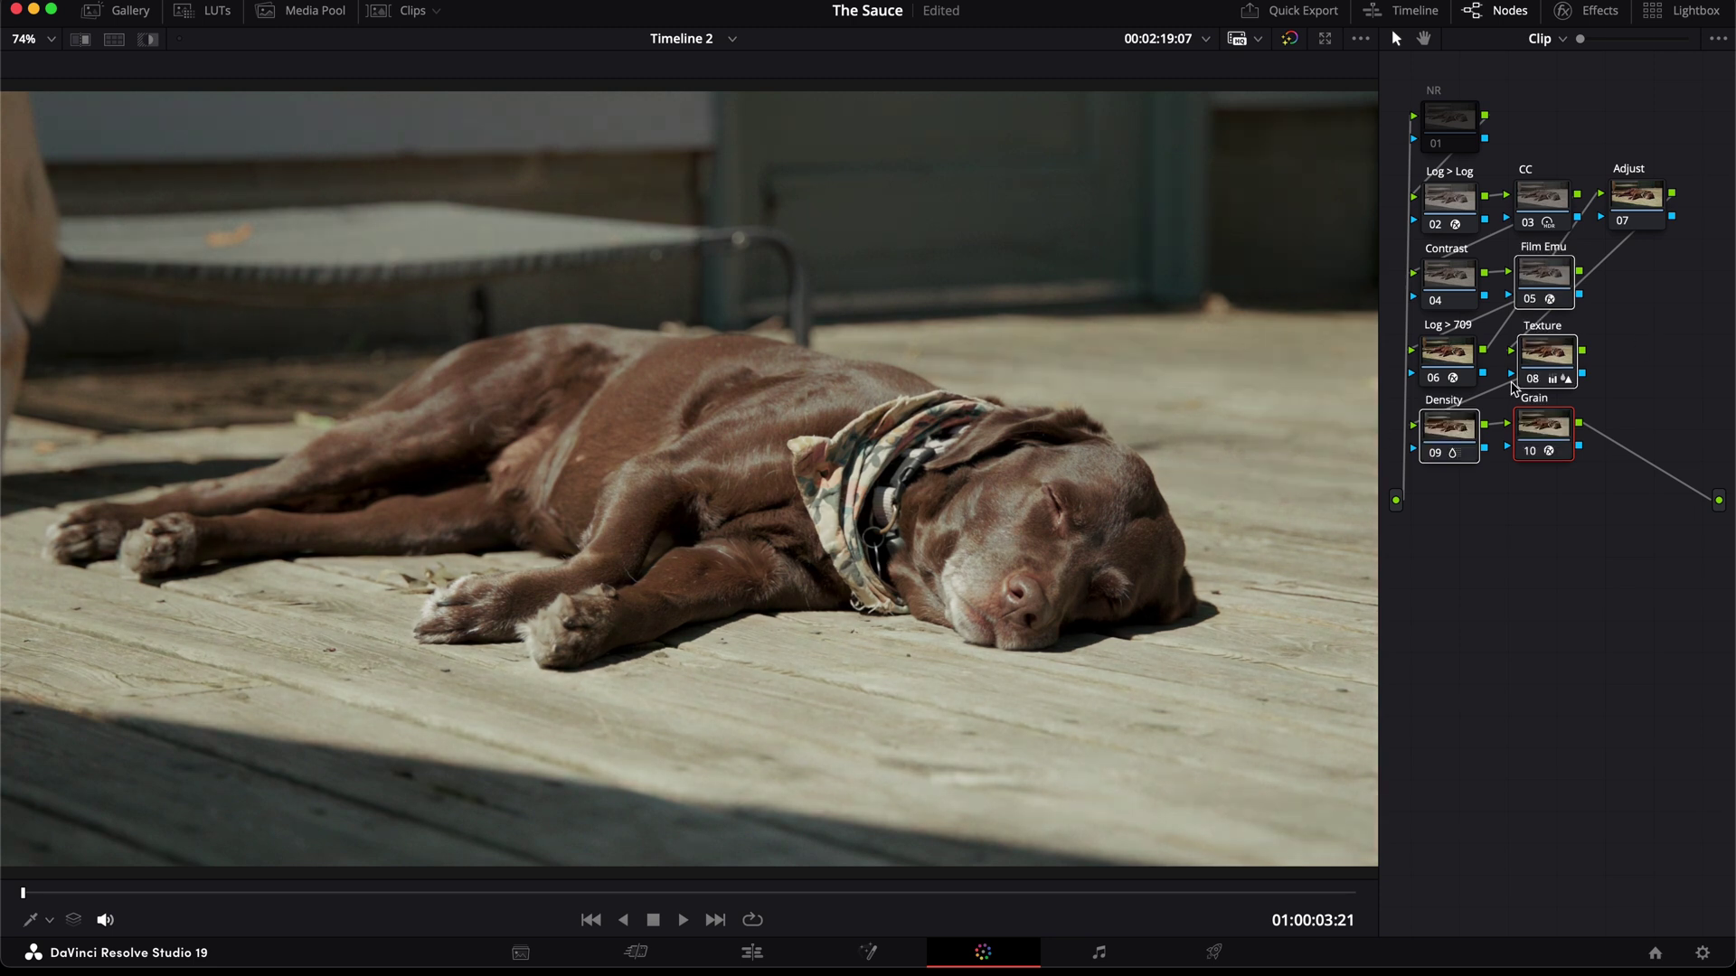
Step: Clear the multi-node selection and, on the Adjust node, shift the dog shot's color balance slightly warmer
left_click(1709, 307)
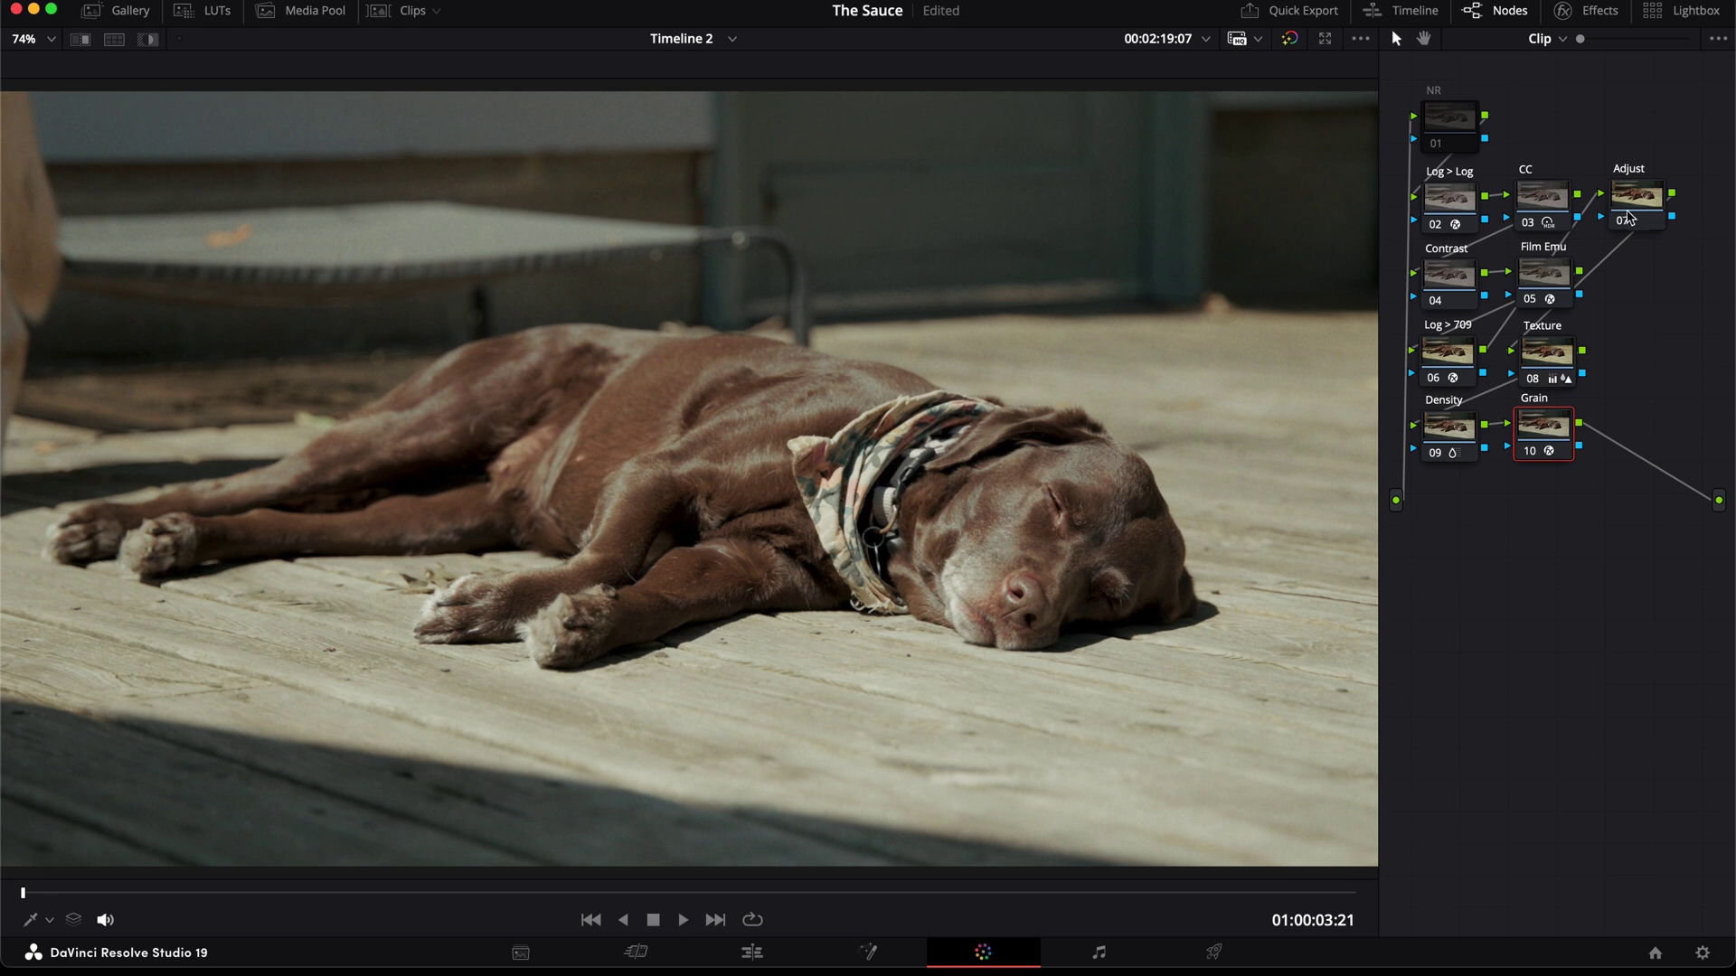
left_click(1537, 198)
left_click(1632, 197)
key("alt+f")
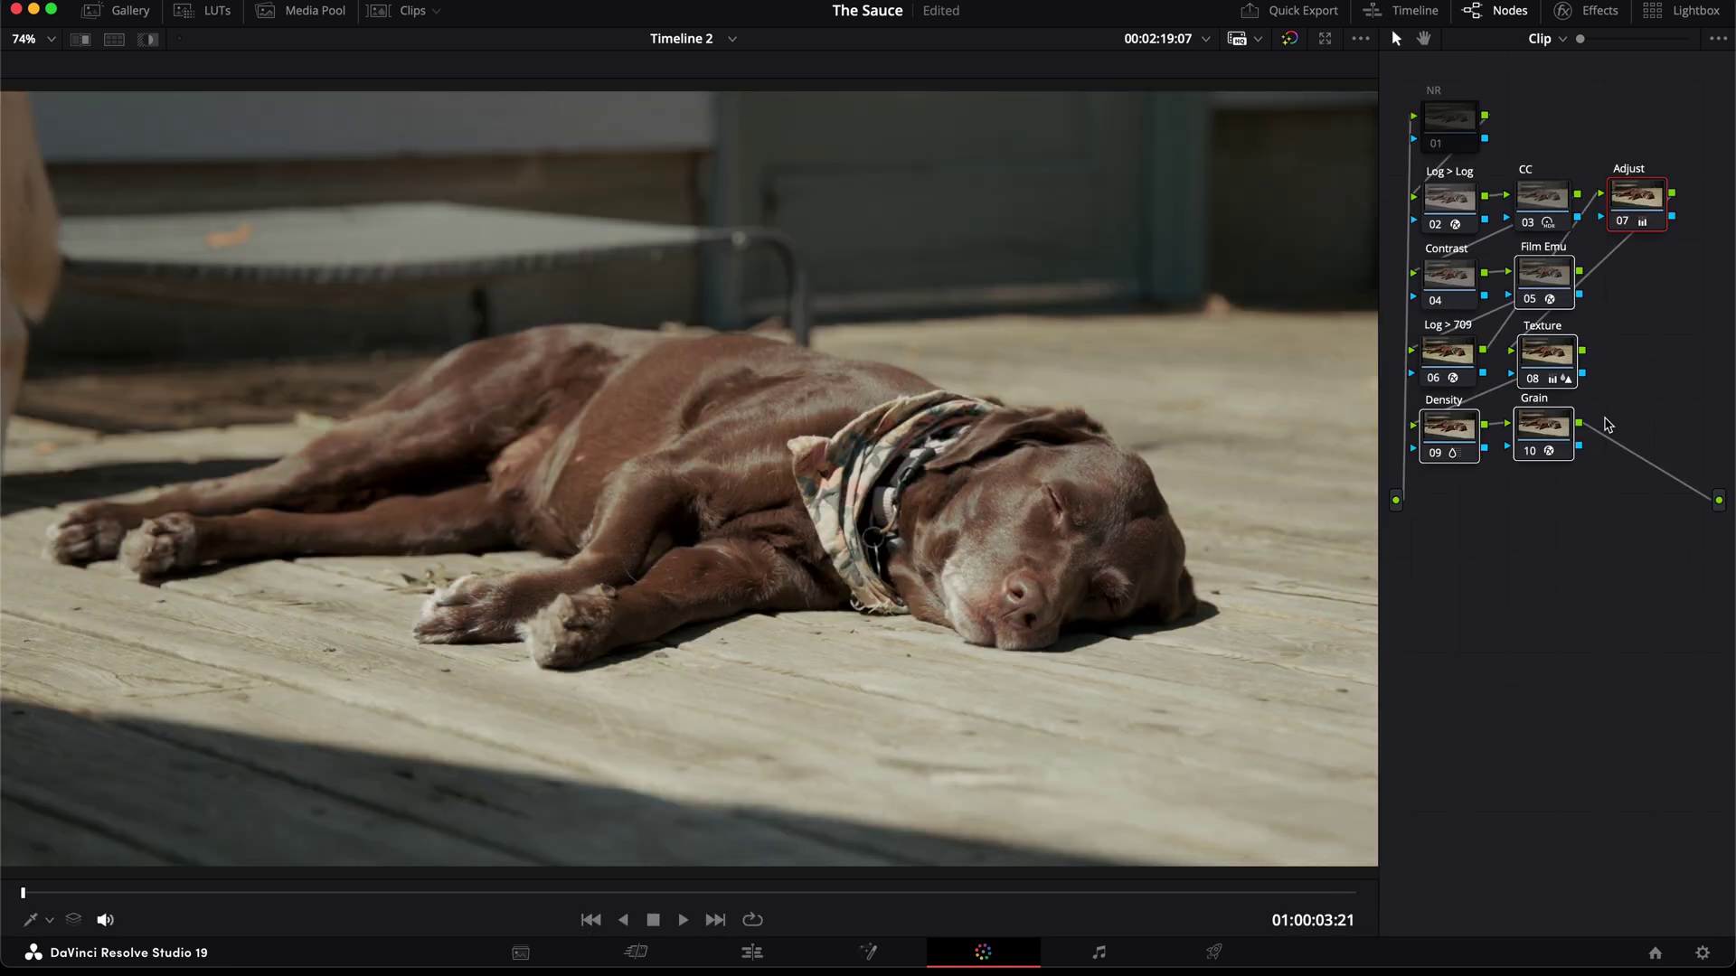
Step: Compare the dog shot with the Adjust, Film Emu, Texture, Density and Grain nodes toggled off and on together
key("super+d")
key("super+d")
key("super+d")
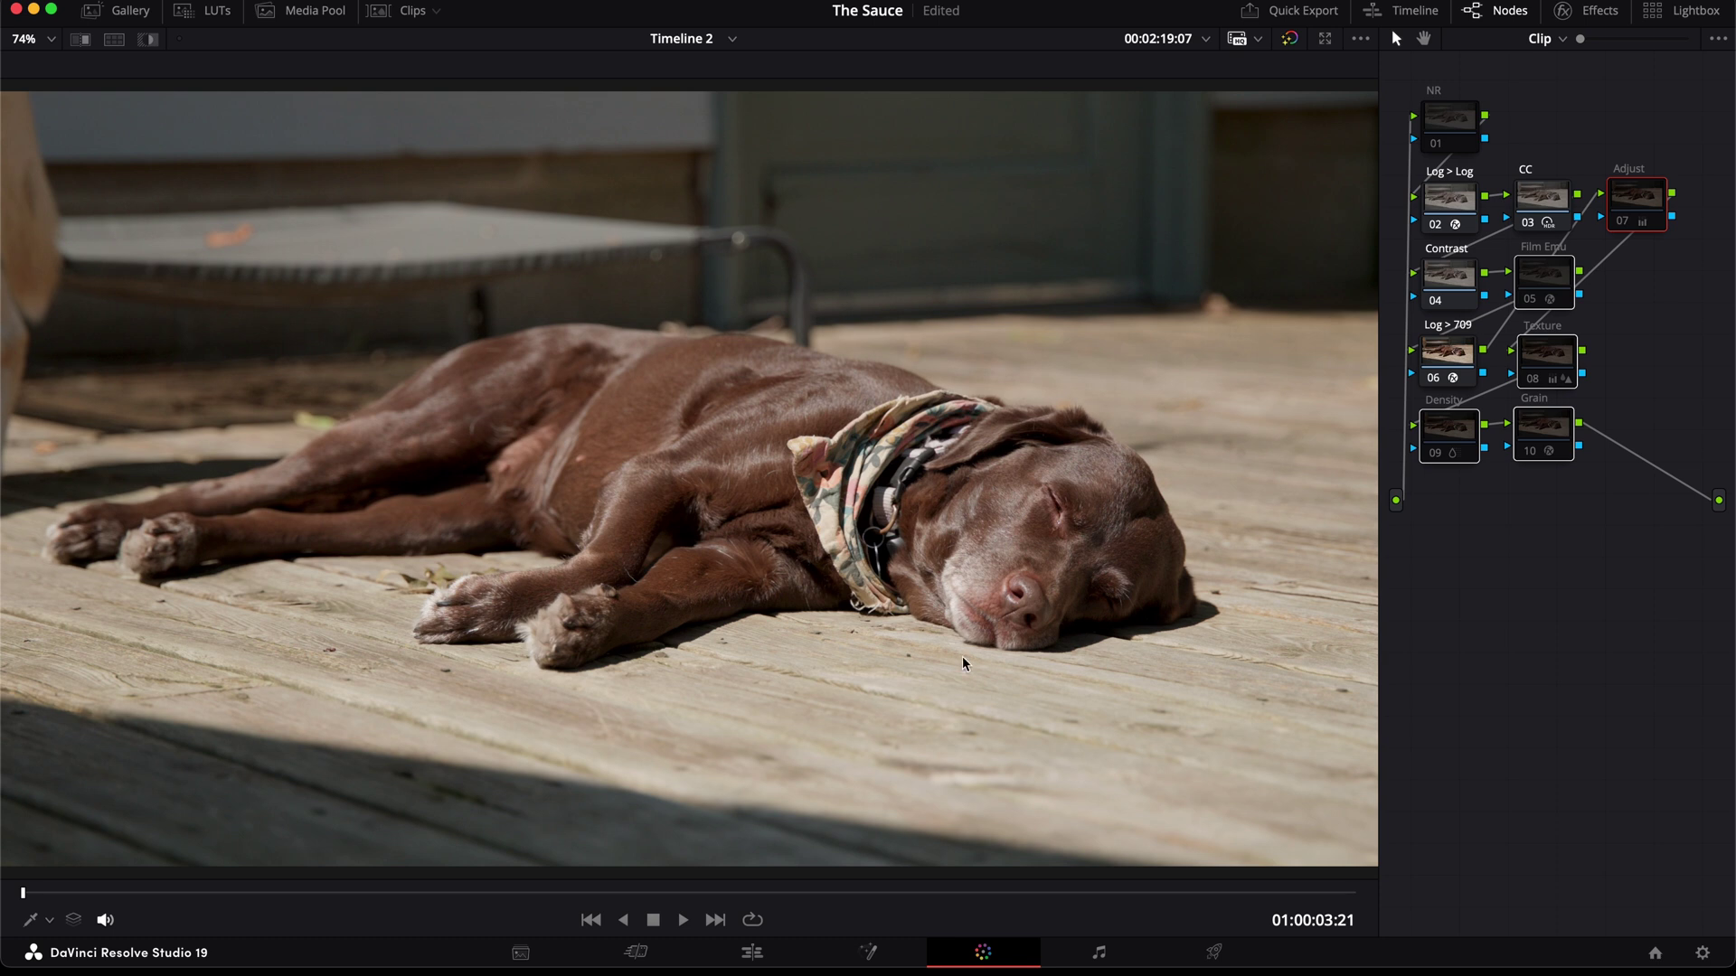
key("super+d")
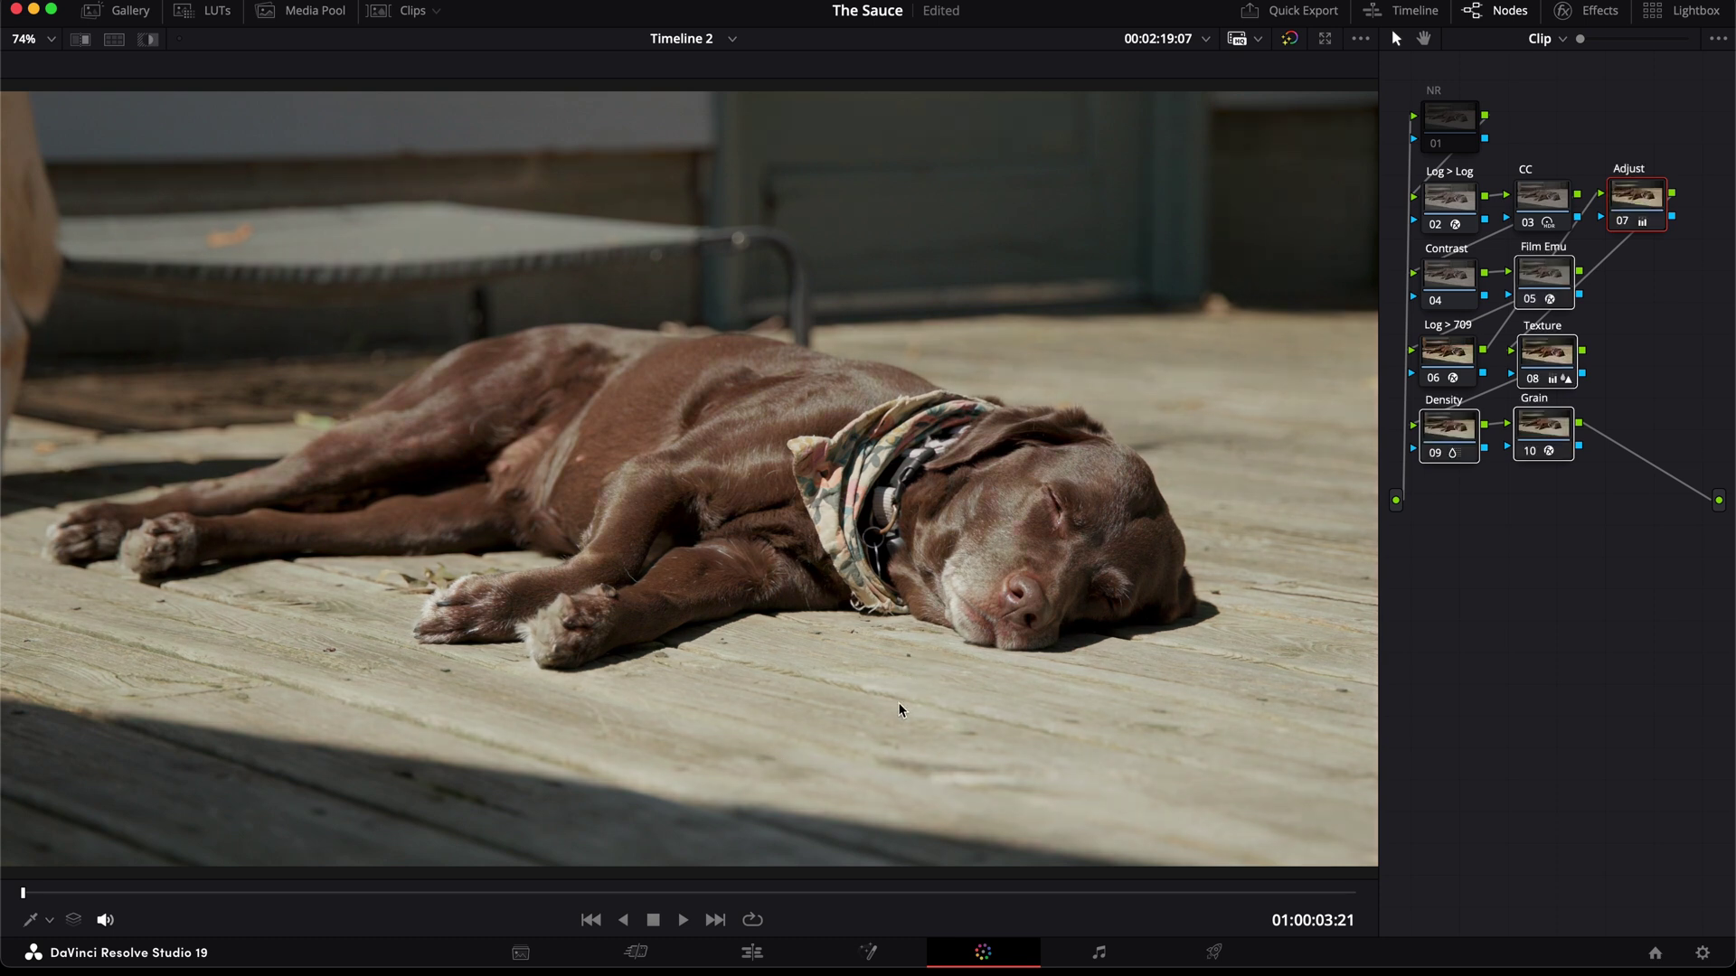
key("super+d")
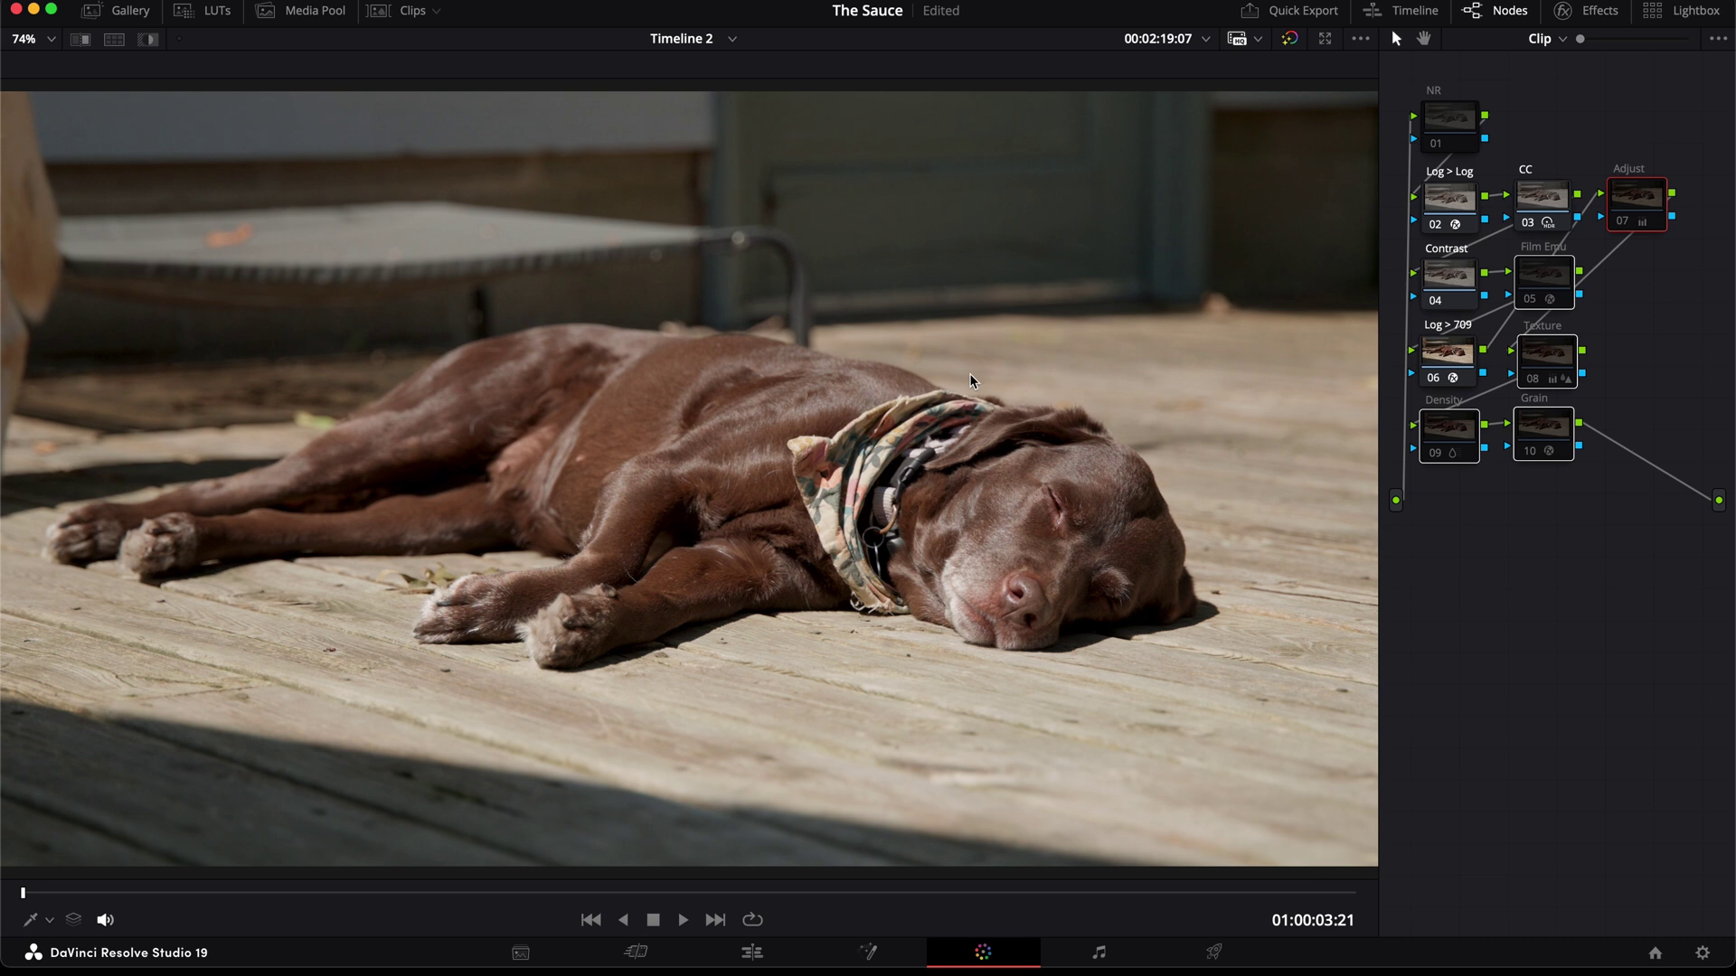
key("super+d")
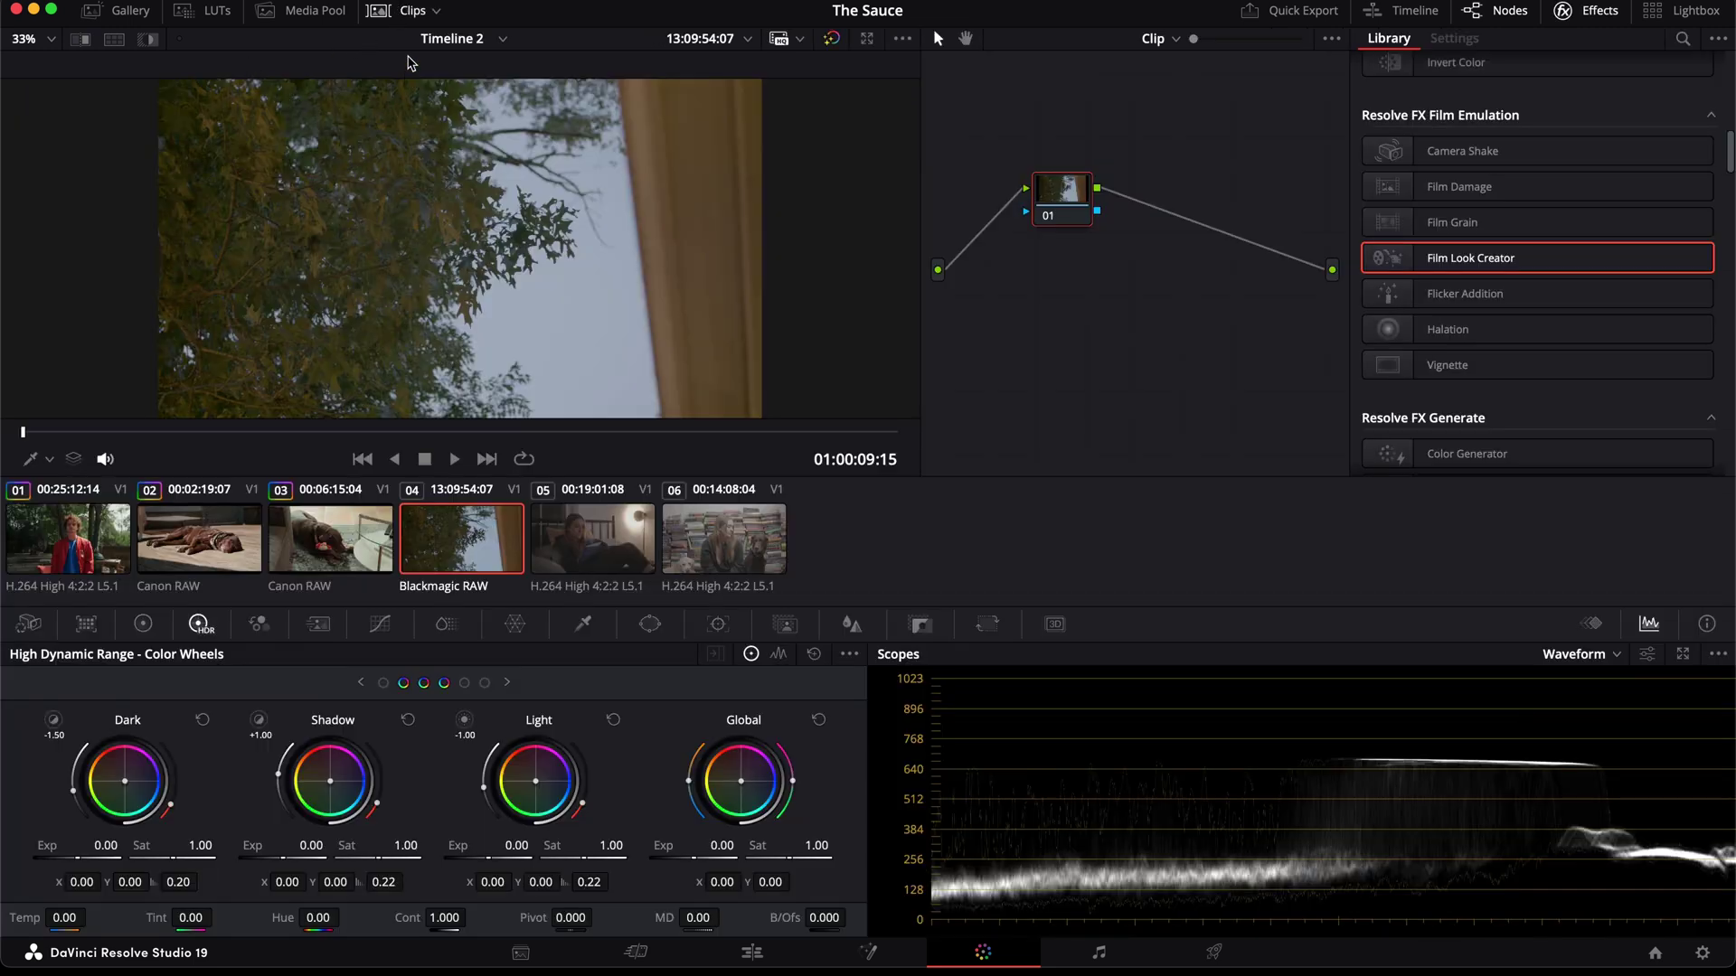
Step: Hide the clip thumbnails and set the Blackmagic RAW clip's camera raw color science to Gen 5
left_click(401, 11)
left_click(29, 623)
left_click(145, 808)
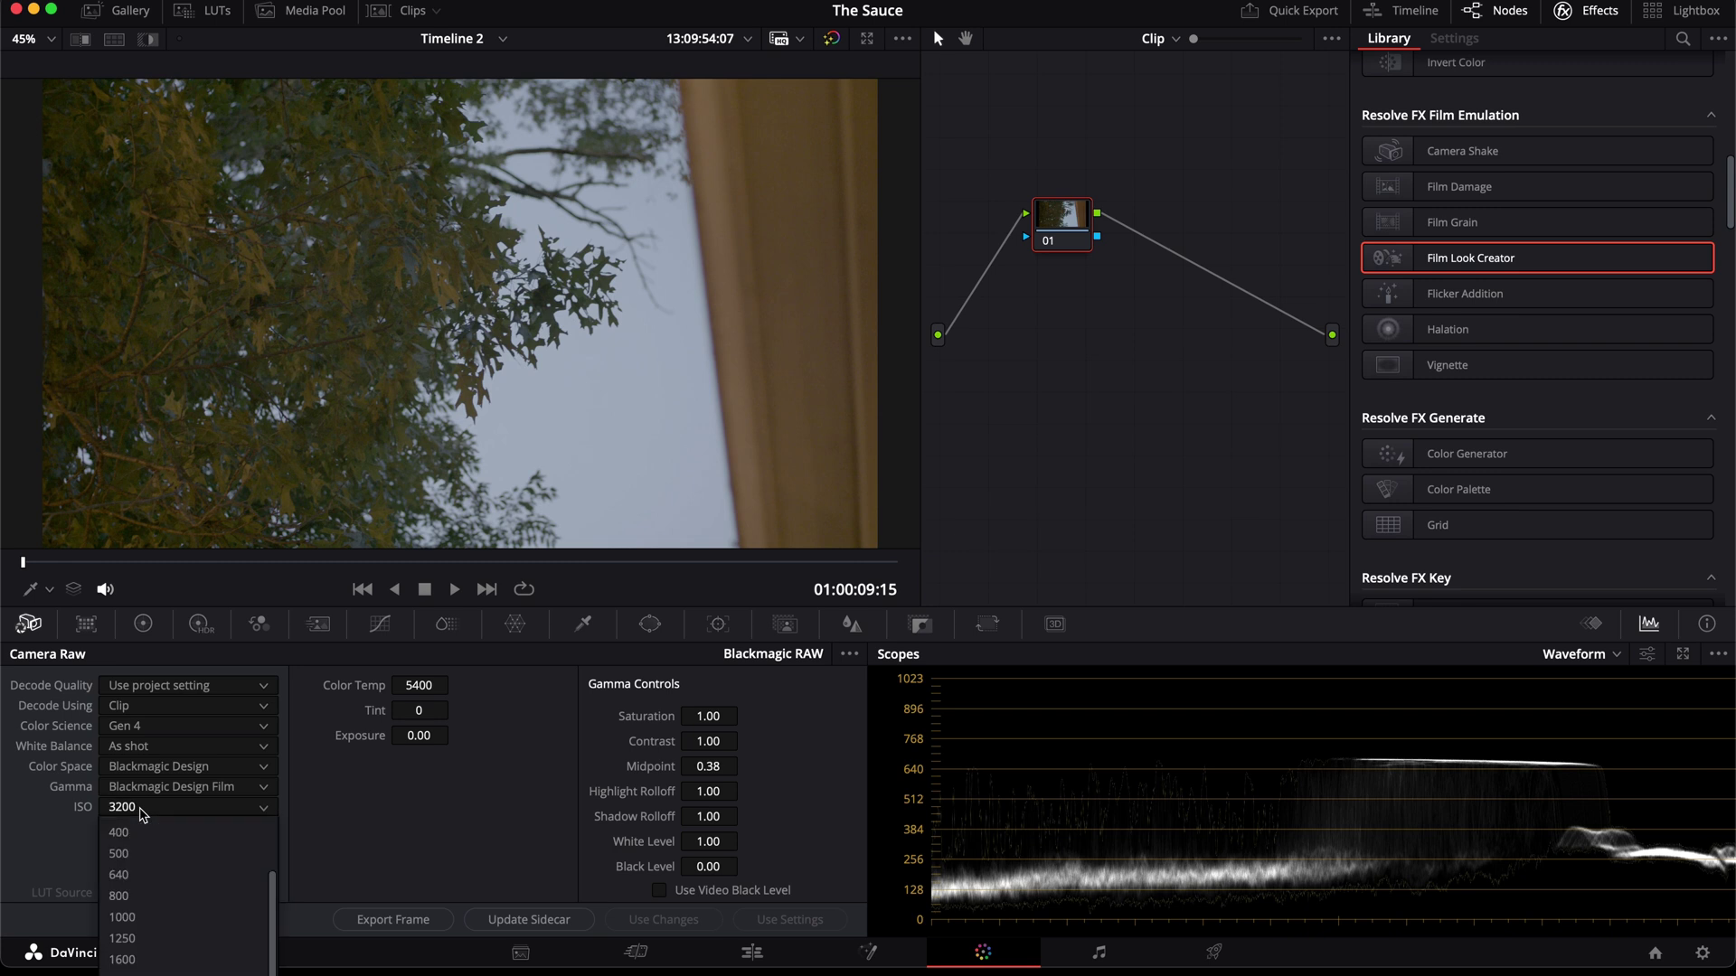
left_click(145, 809)
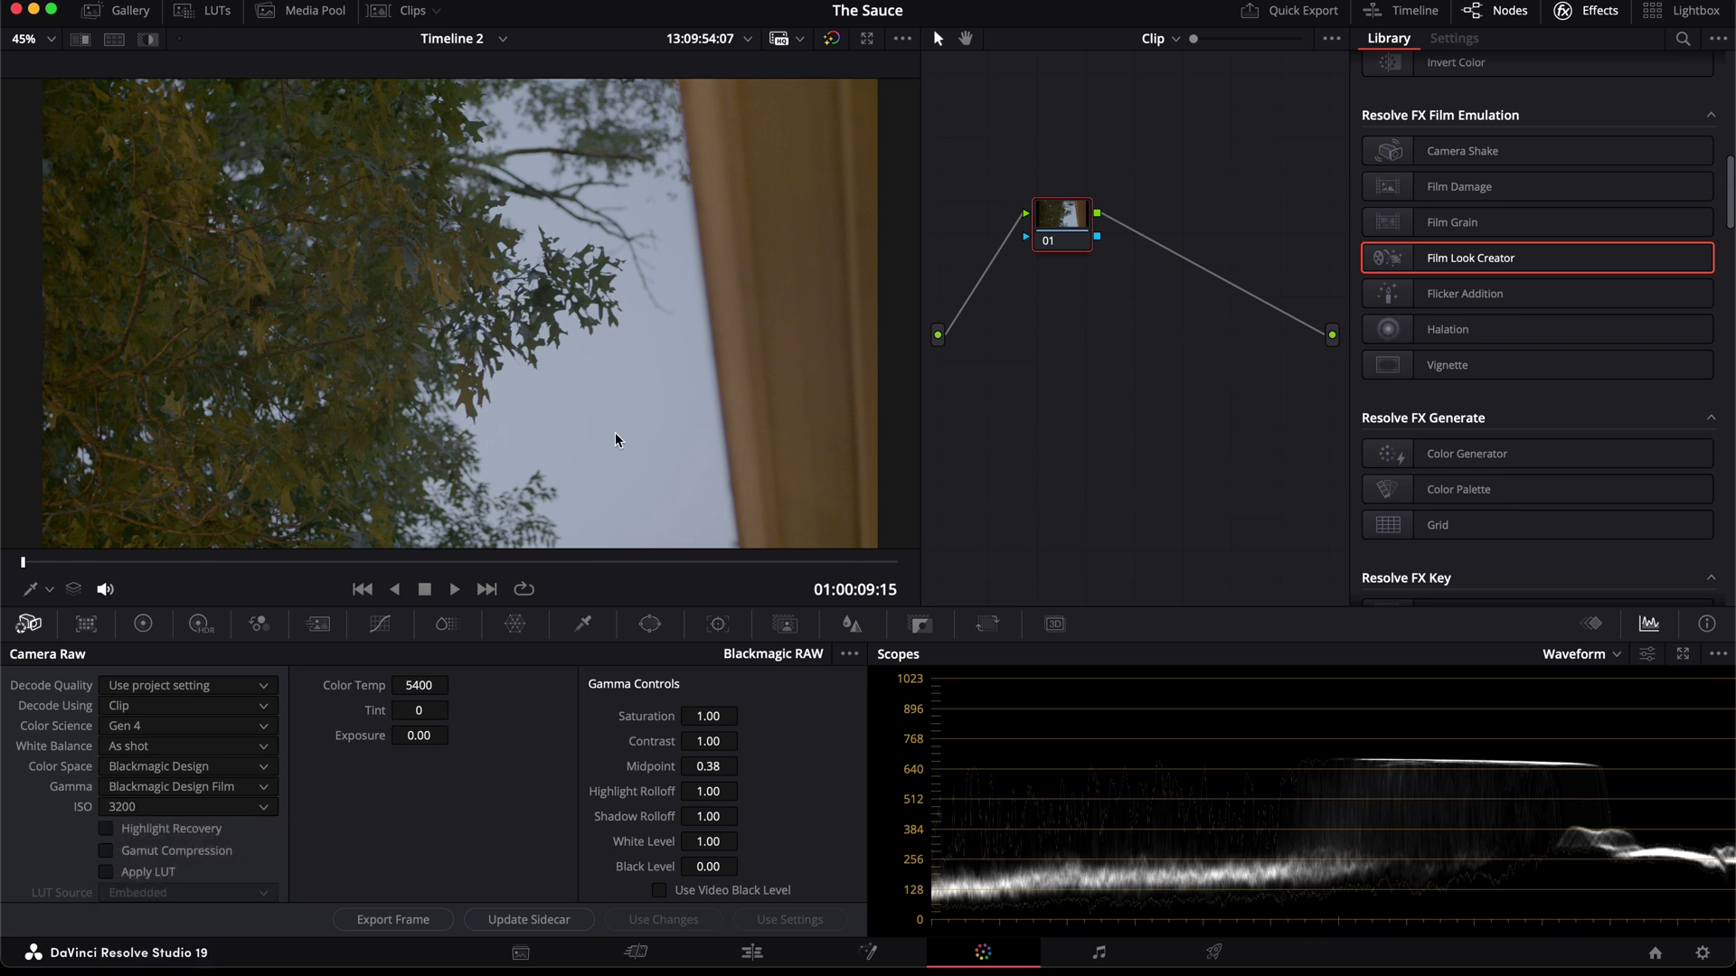
left_click(145, 727)
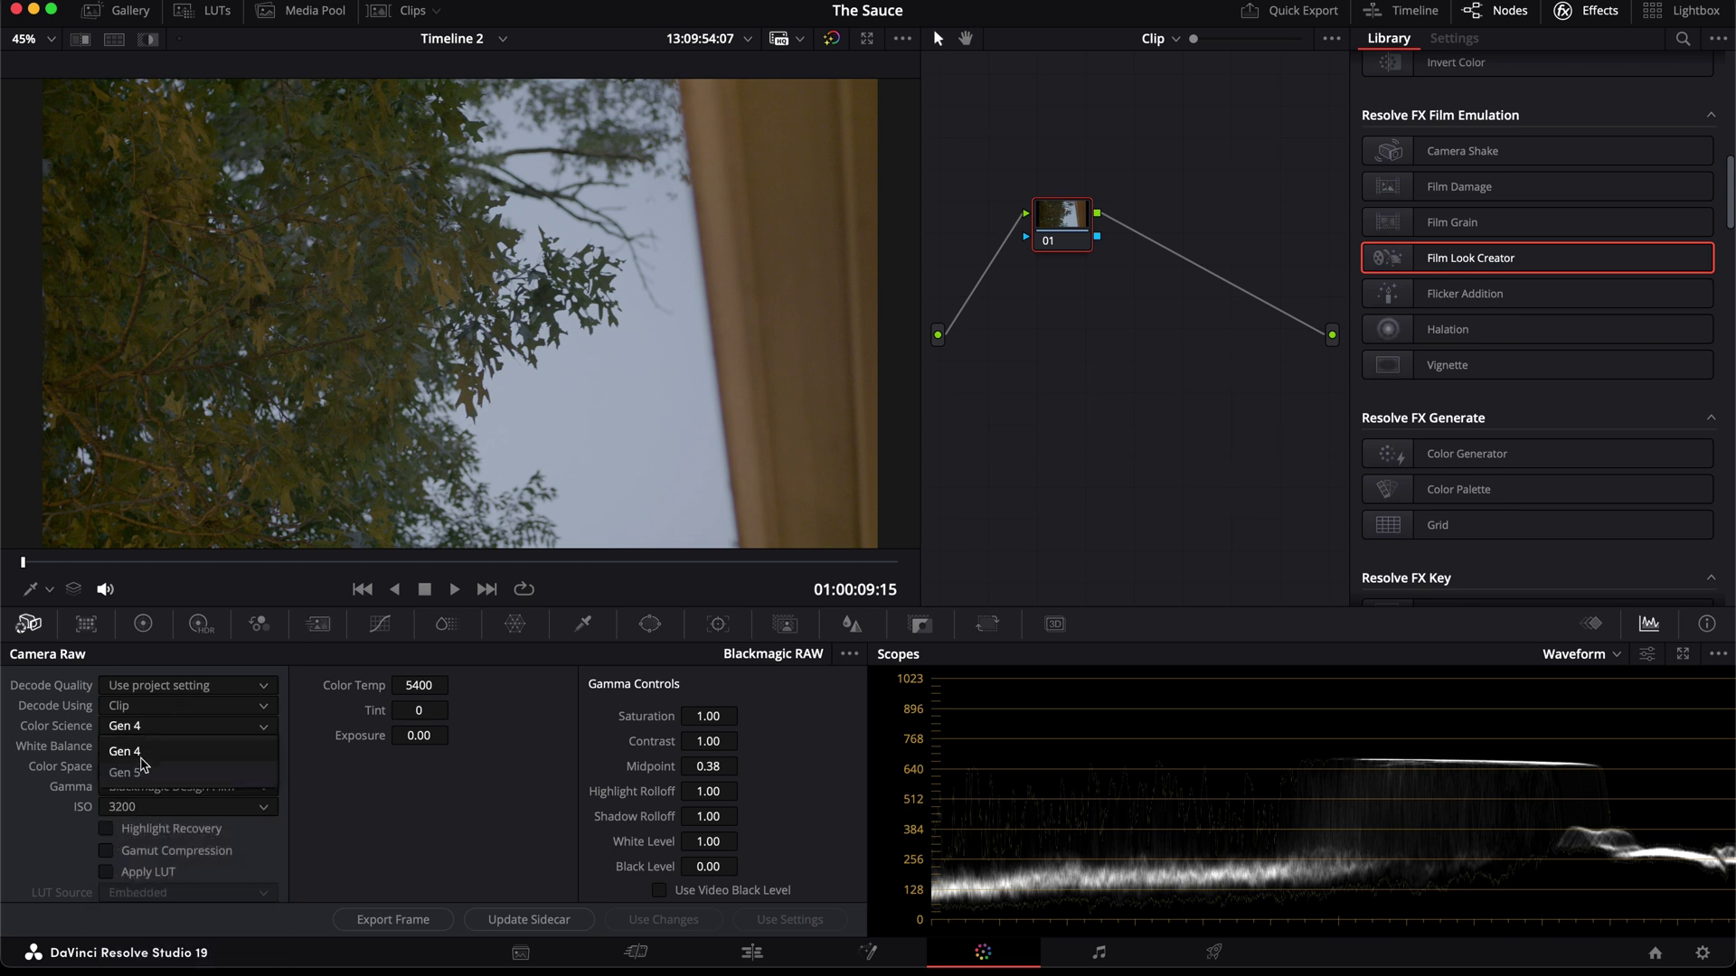
left_click(135, 772)
Step: Apply the saved "sauce" PowerGrade to the Blackmagic RAW tree clip and close the gallery
left_click(119, 17)
left_click_drag(162, 100, 1083, 226)
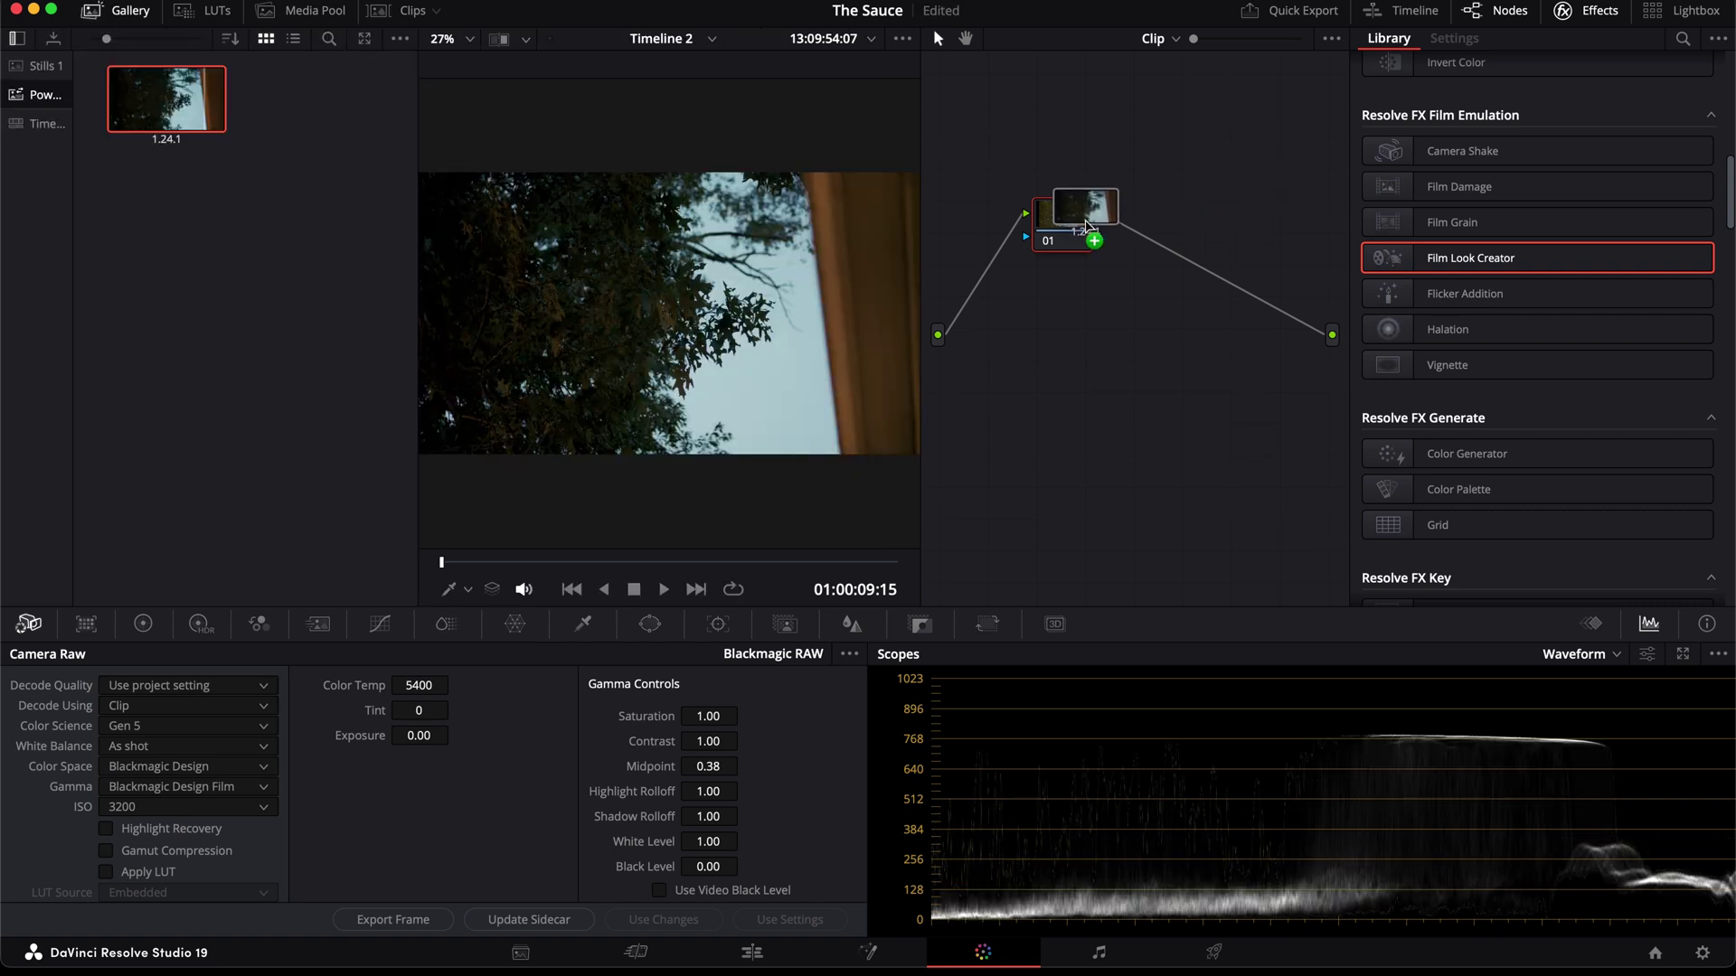
left_click(126, 12)
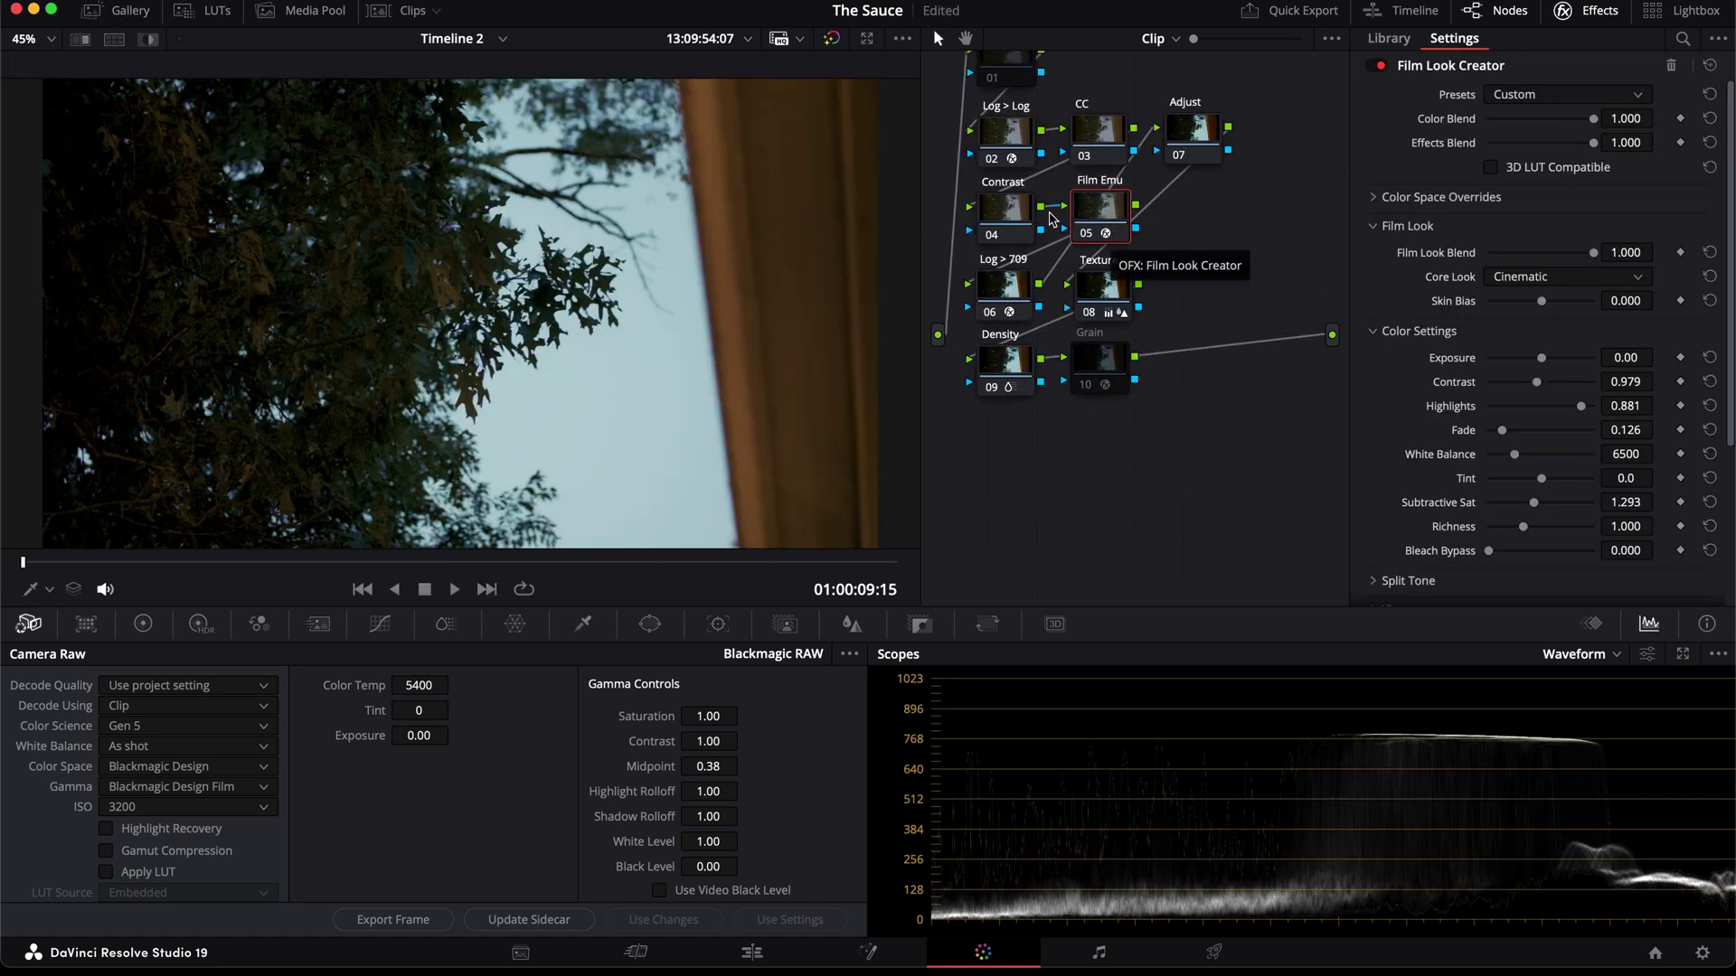
Step: Shape the Contrast node's custom curve with its spline handles, lifting the black point slightly and bending the midtones and highlights down
left_click(1004, 206)
left_click(379, 624)
left_click(849, 654)
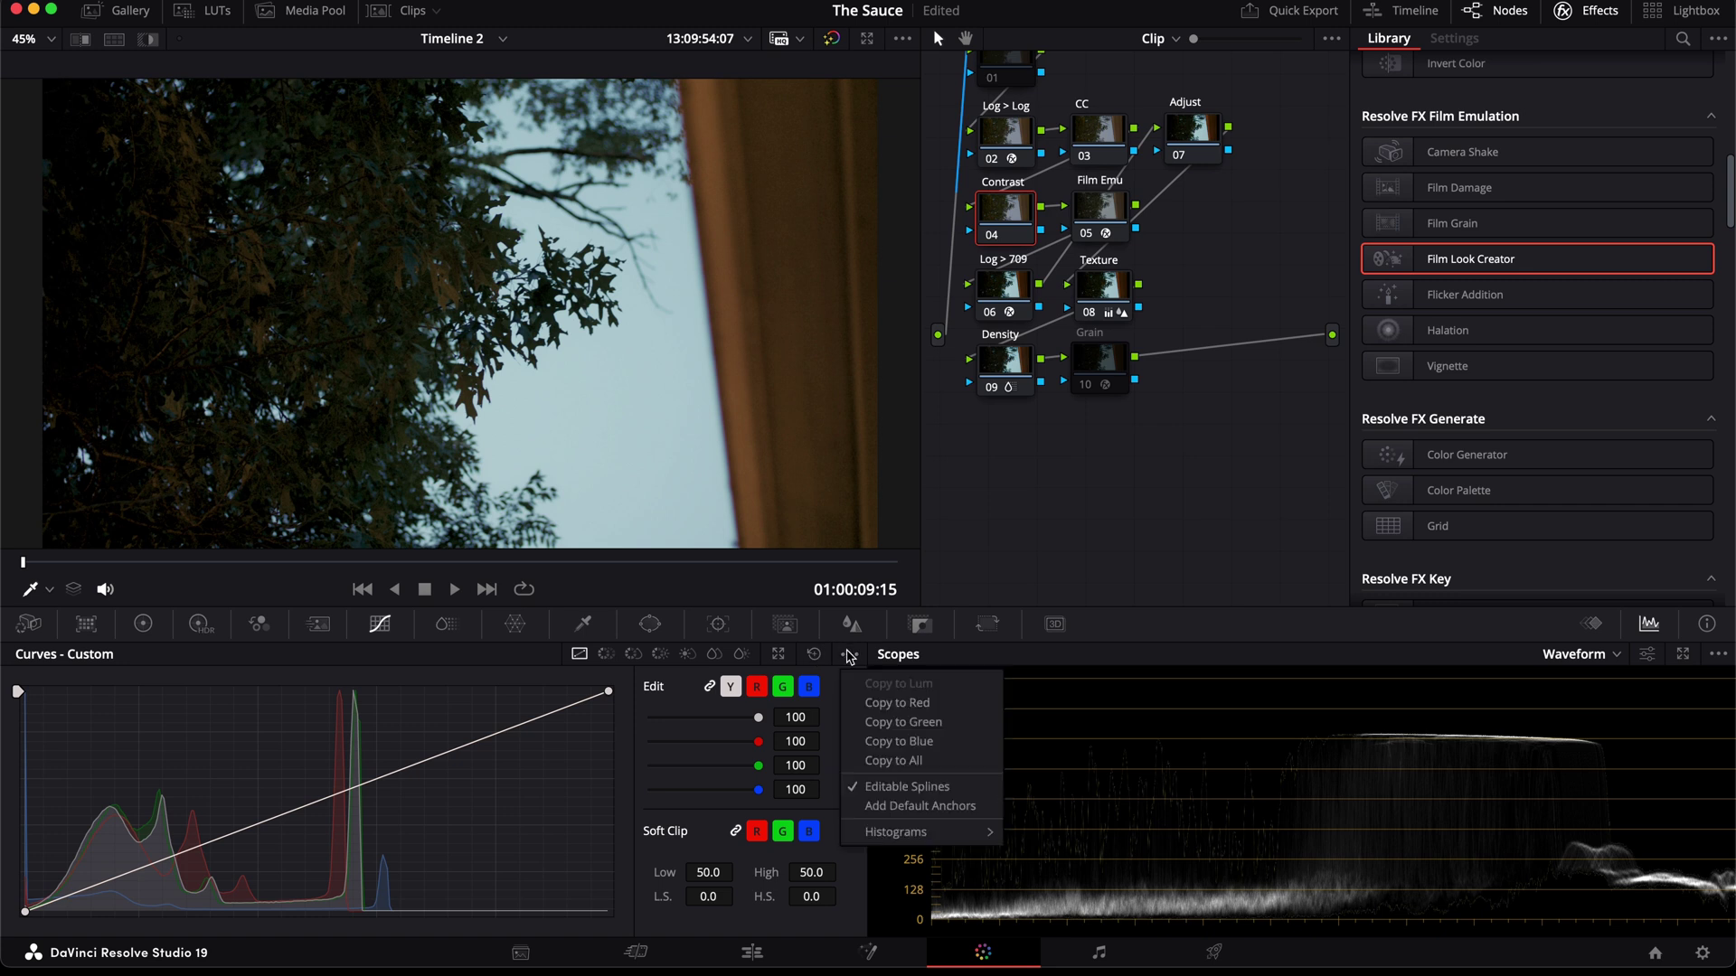
left_click(488, 853)
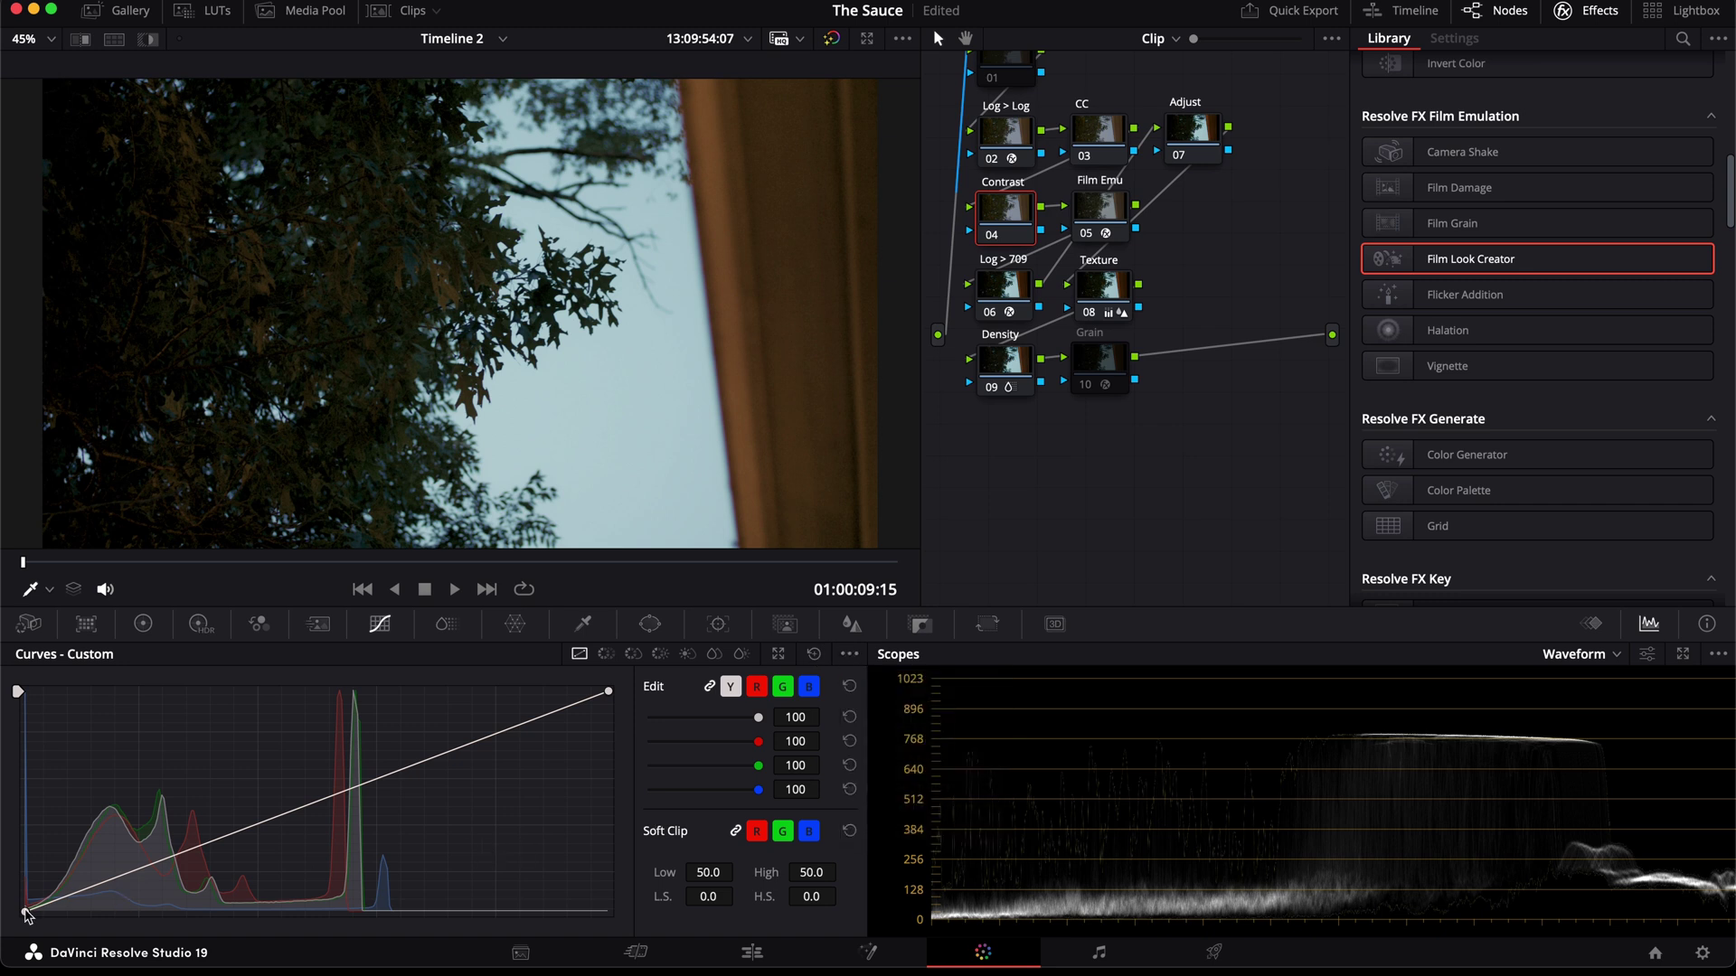
left_click_drag(25, 914, 22, 875)
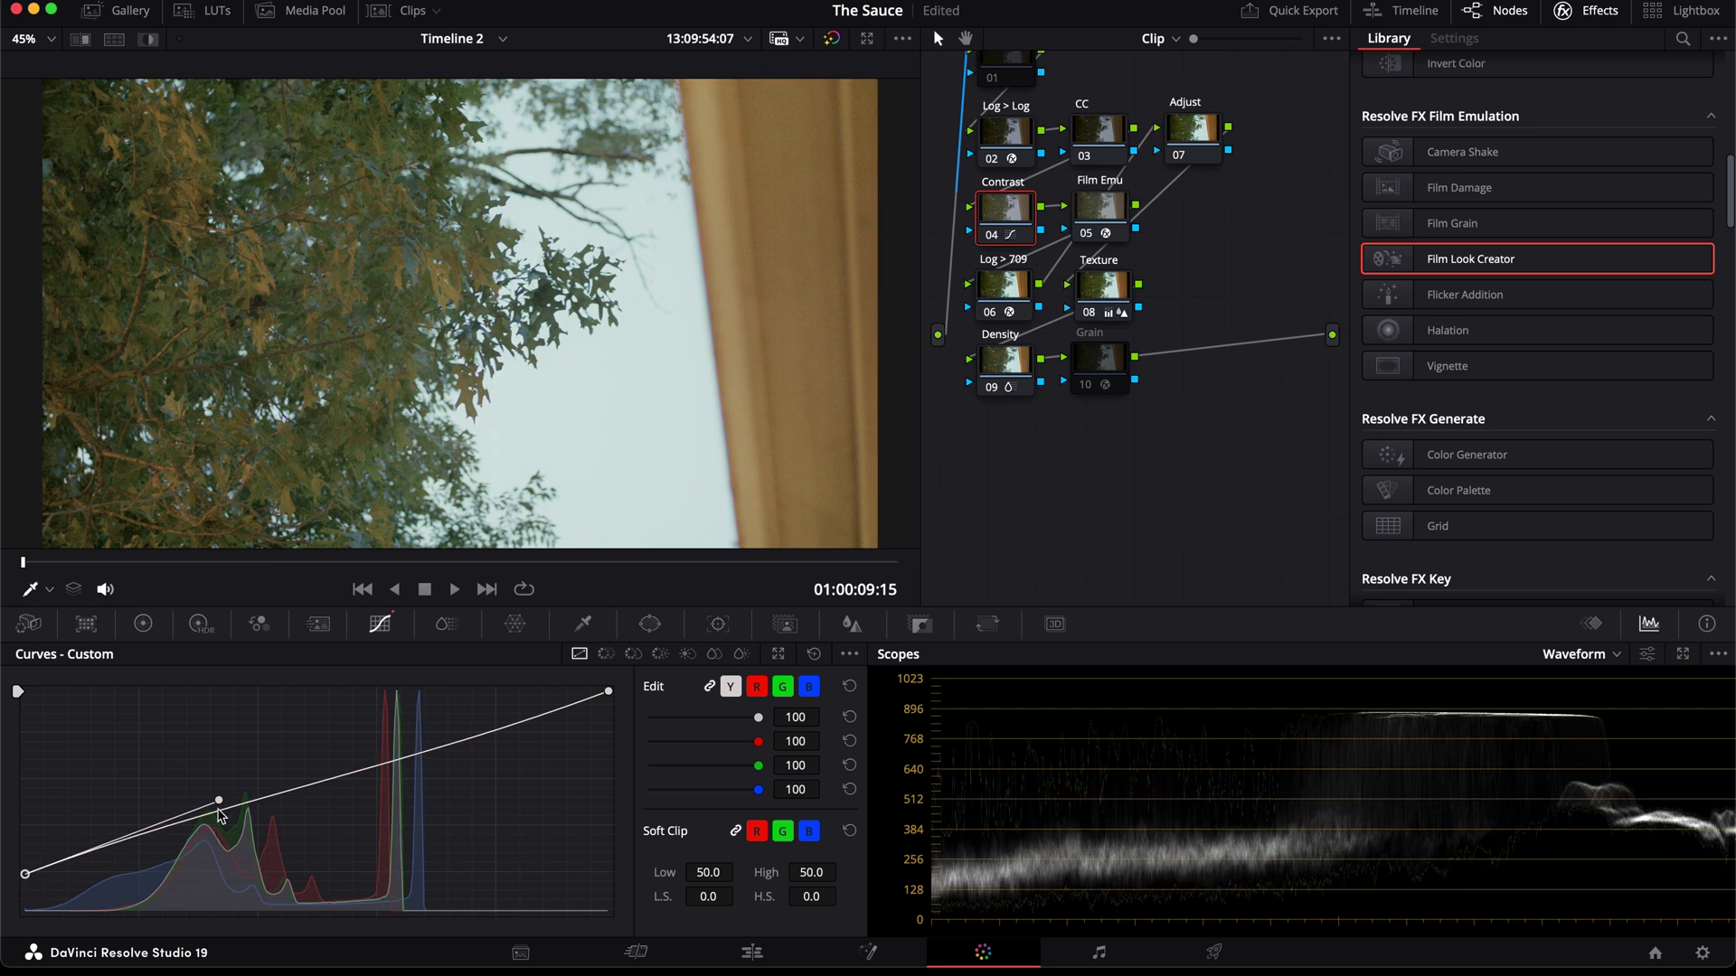
left_click_drag(219, 802, 413, 848)
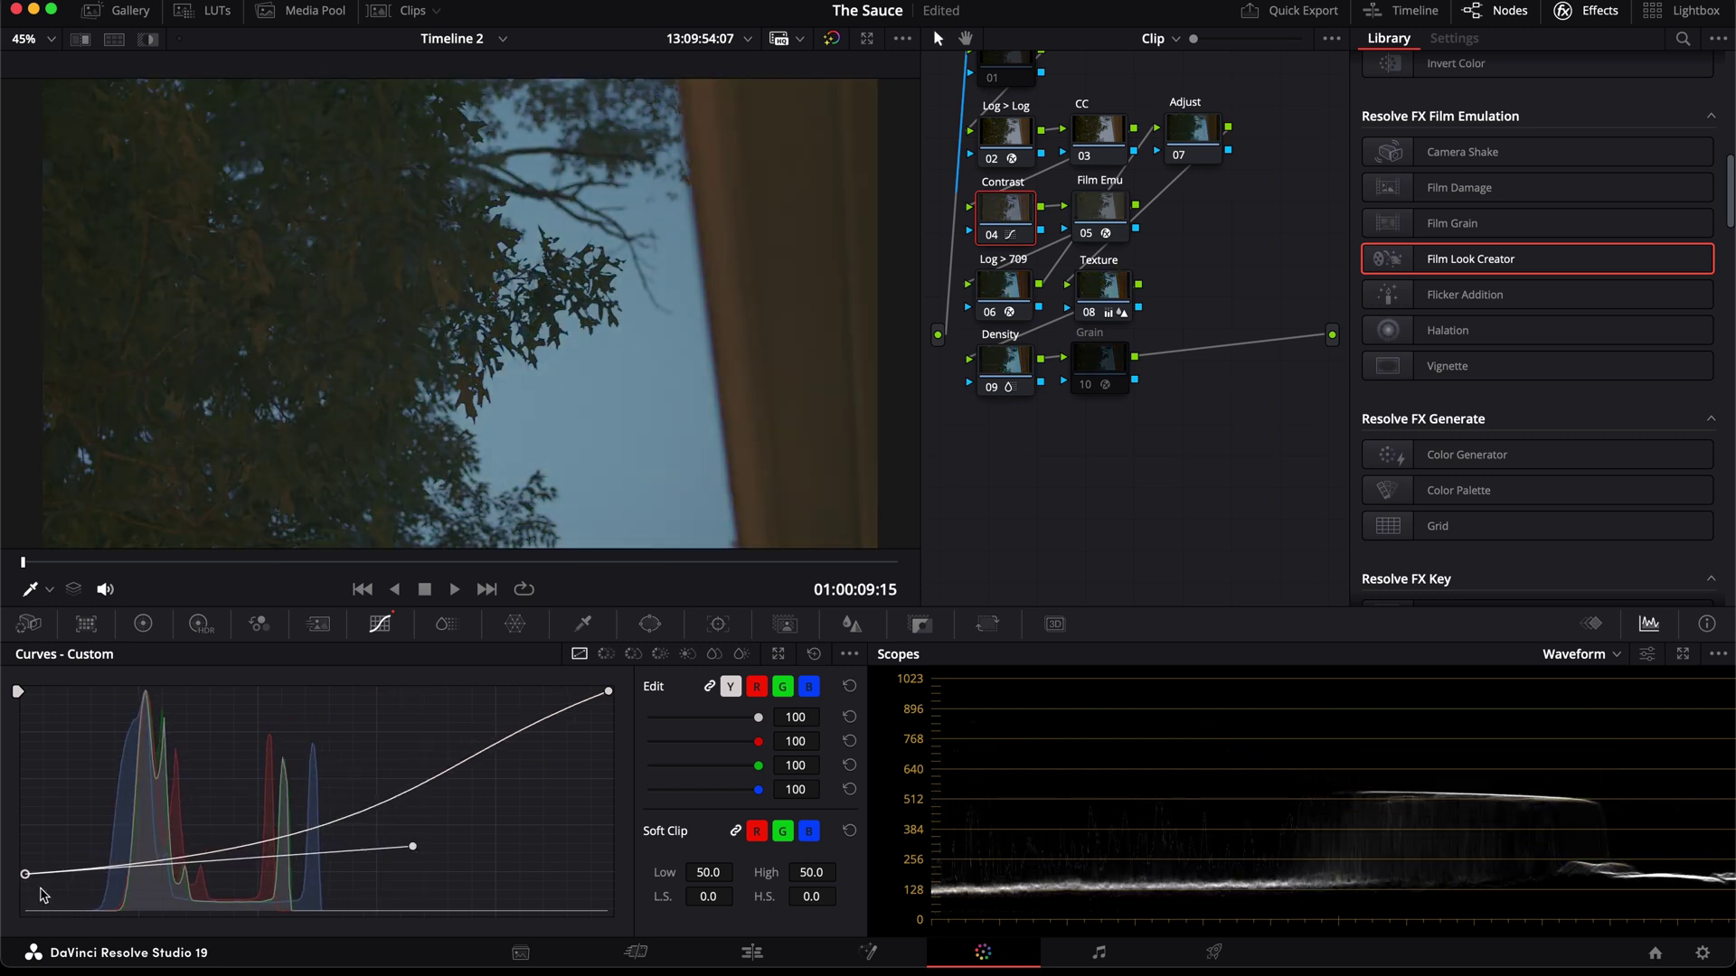
left_click_drag(27, 880, 24, 892)
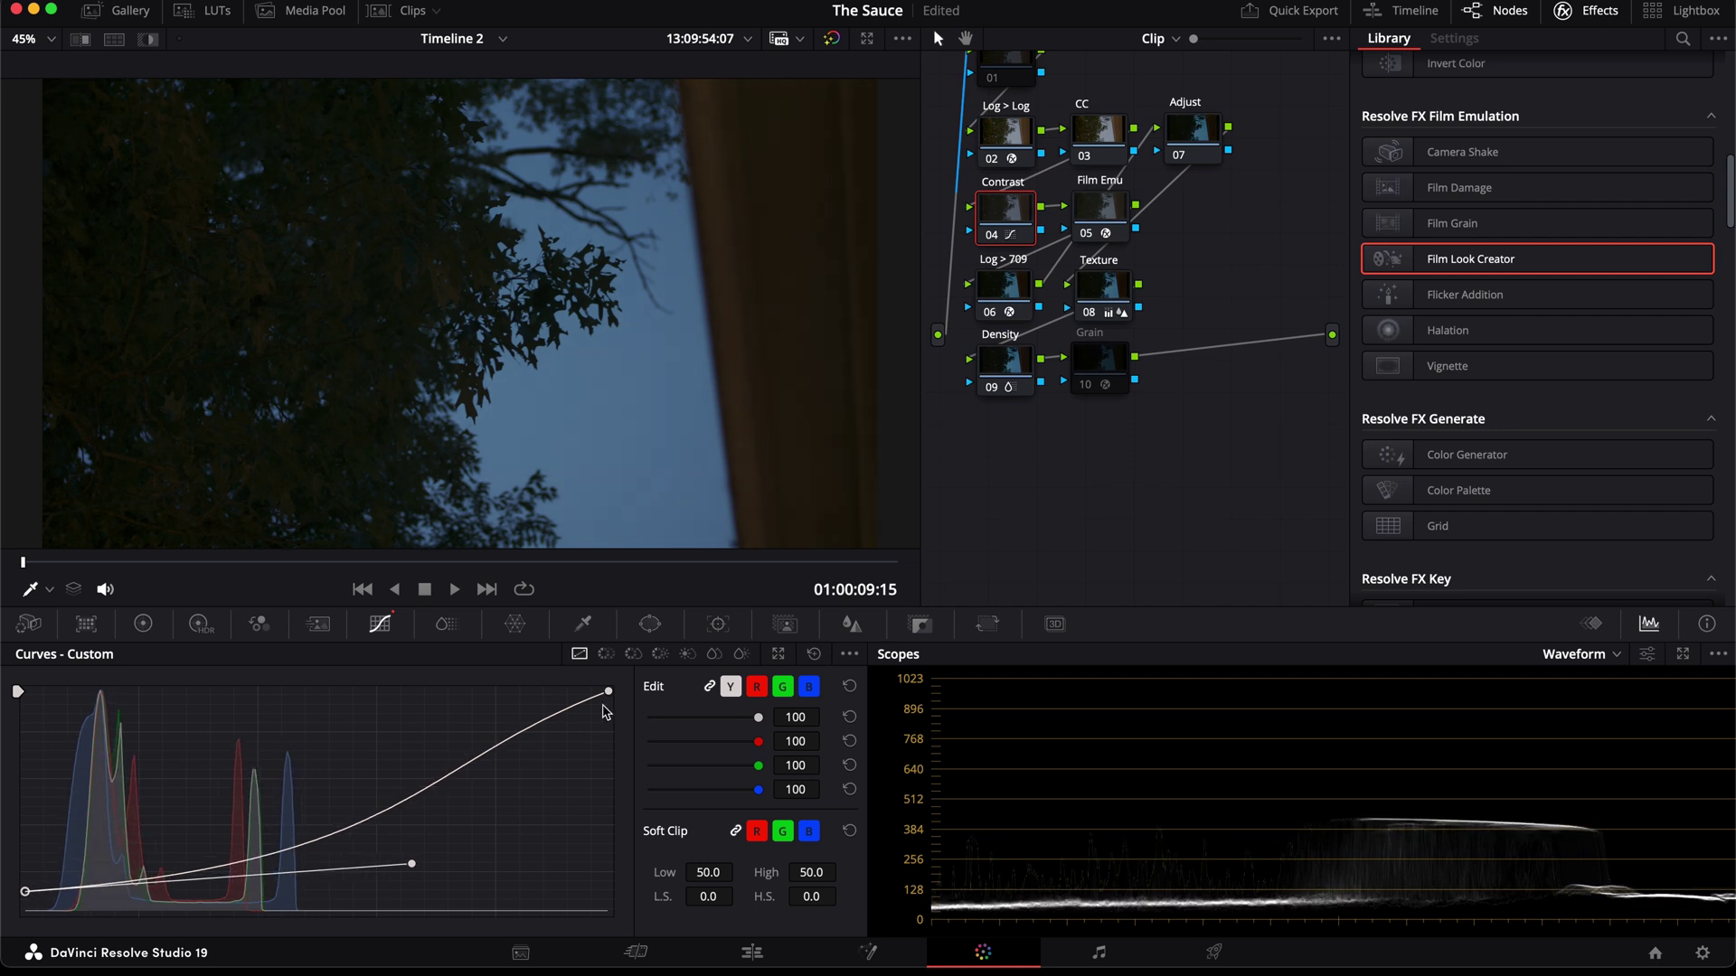
left_click(608, 694)
left_click_drag(415, 765, 413, 855)
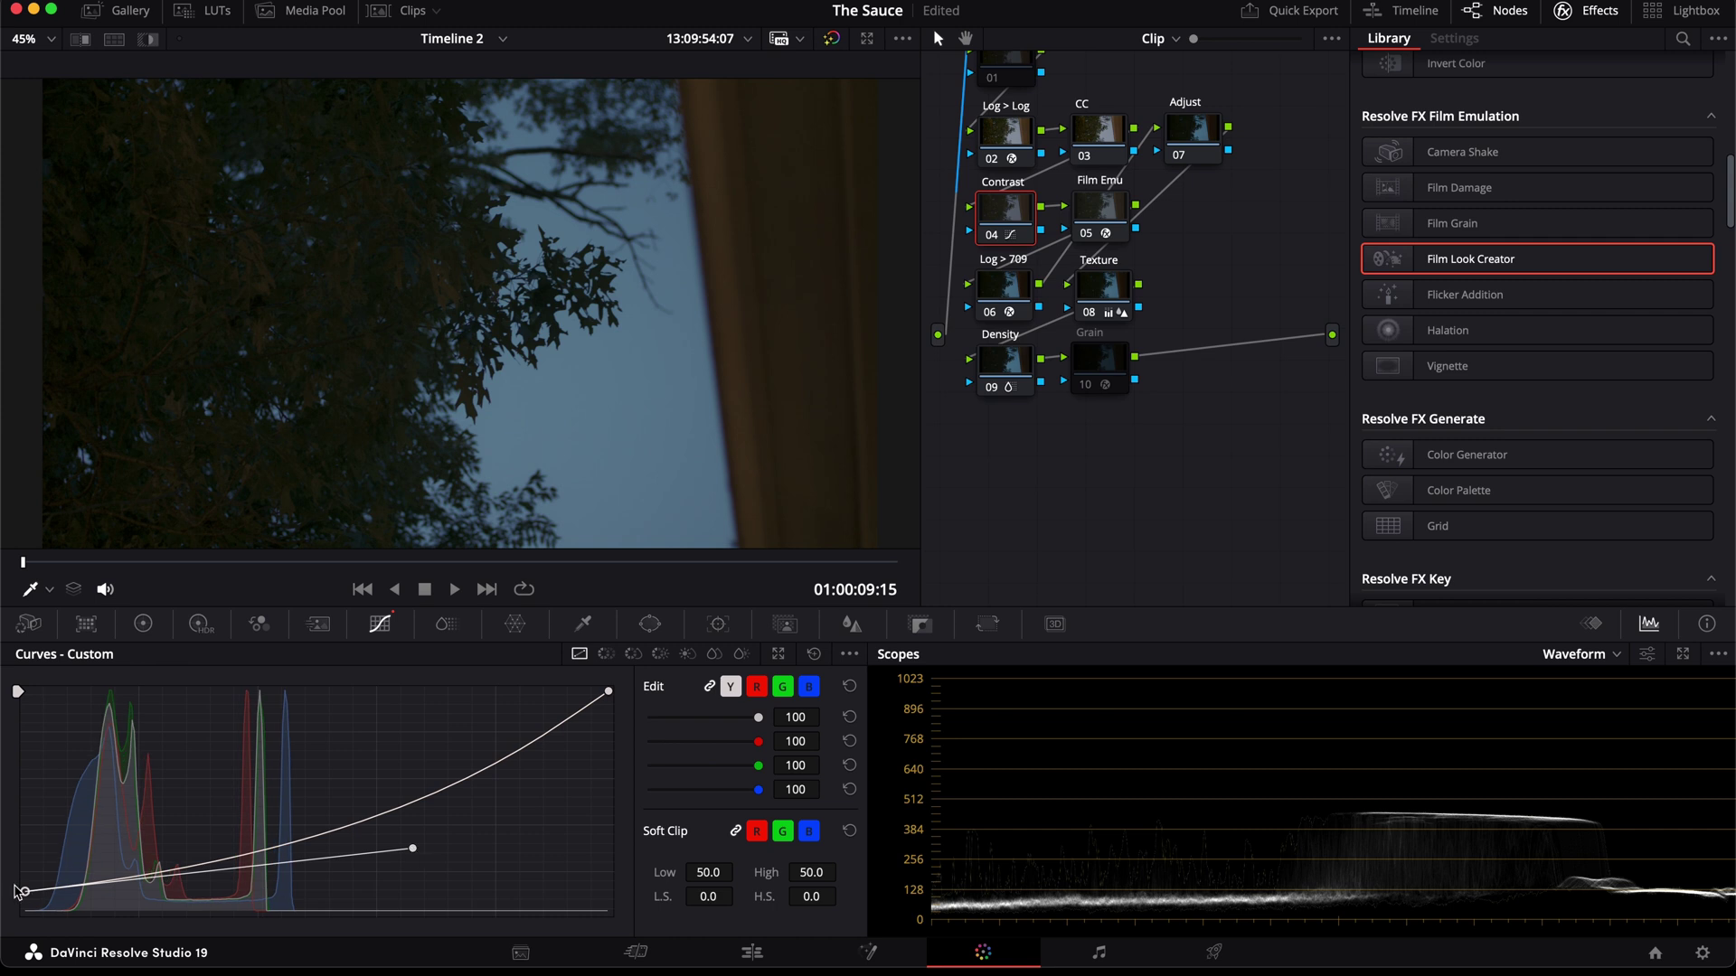
Step: Select the Film Emu, Texture and Density nodes and compare the tree shot repeatedly with them disabled and enabled
left_click(1098, 222)
left_click(1095, 280, "super")
left_click(1007, 377, "super")
key("super+d")
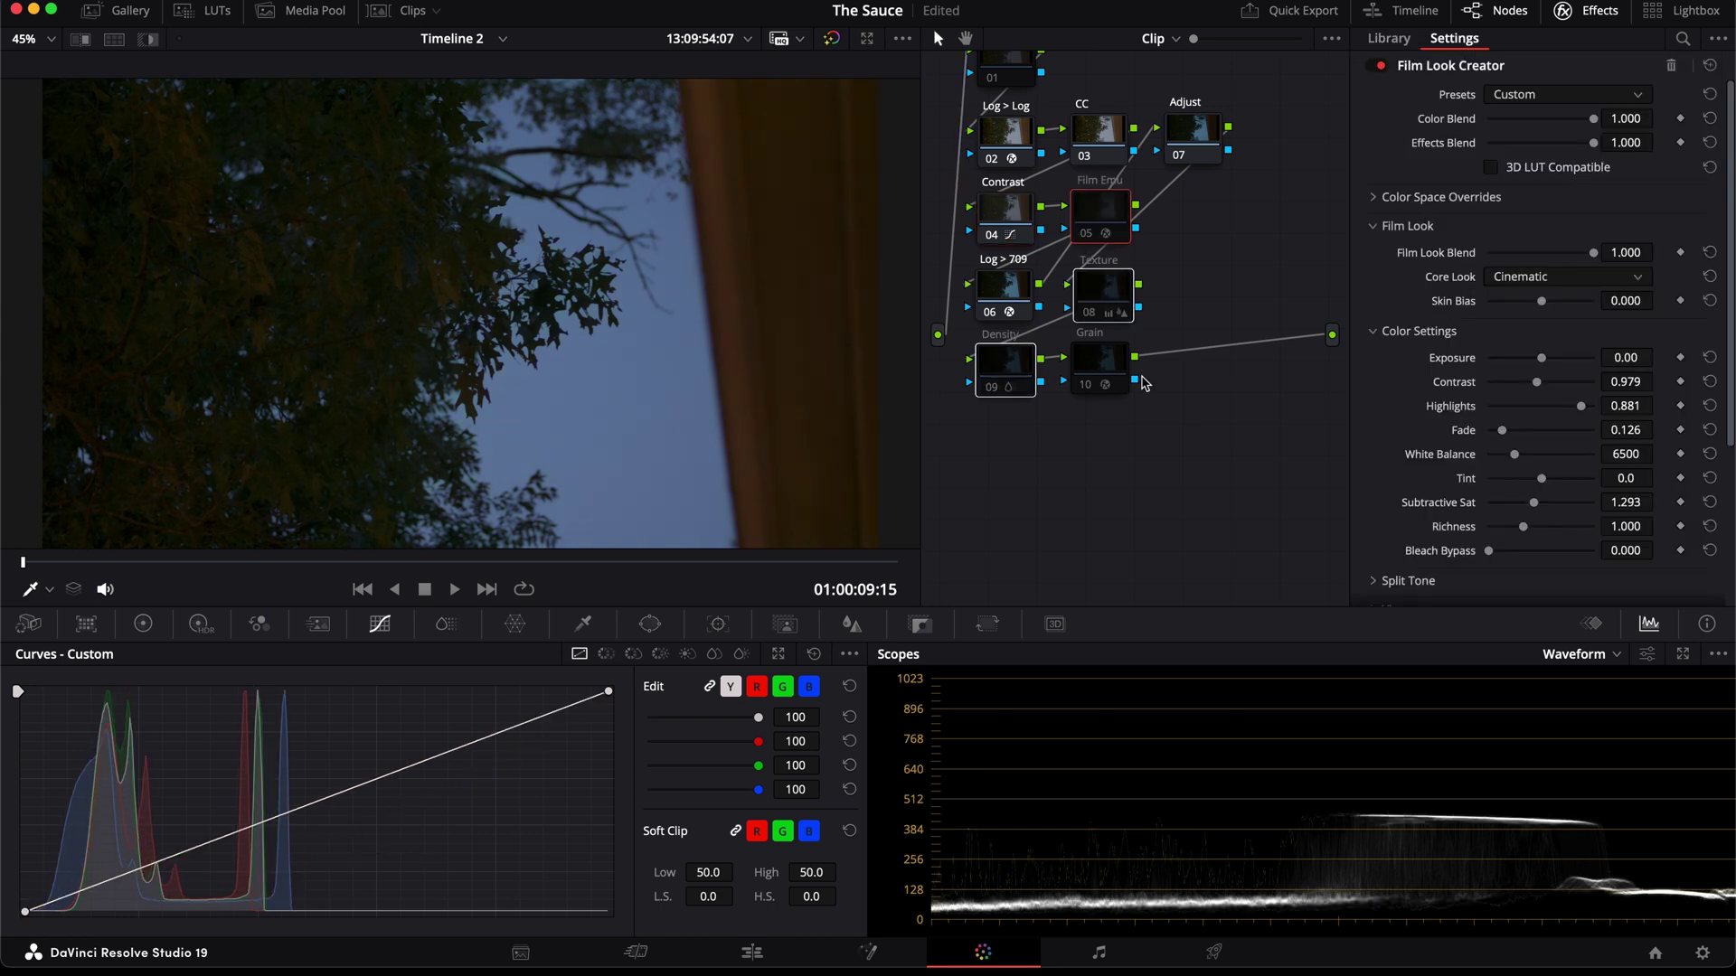
key("super+d")
key("super+d")
key("super+d")
key("super+d")
key("super+d")
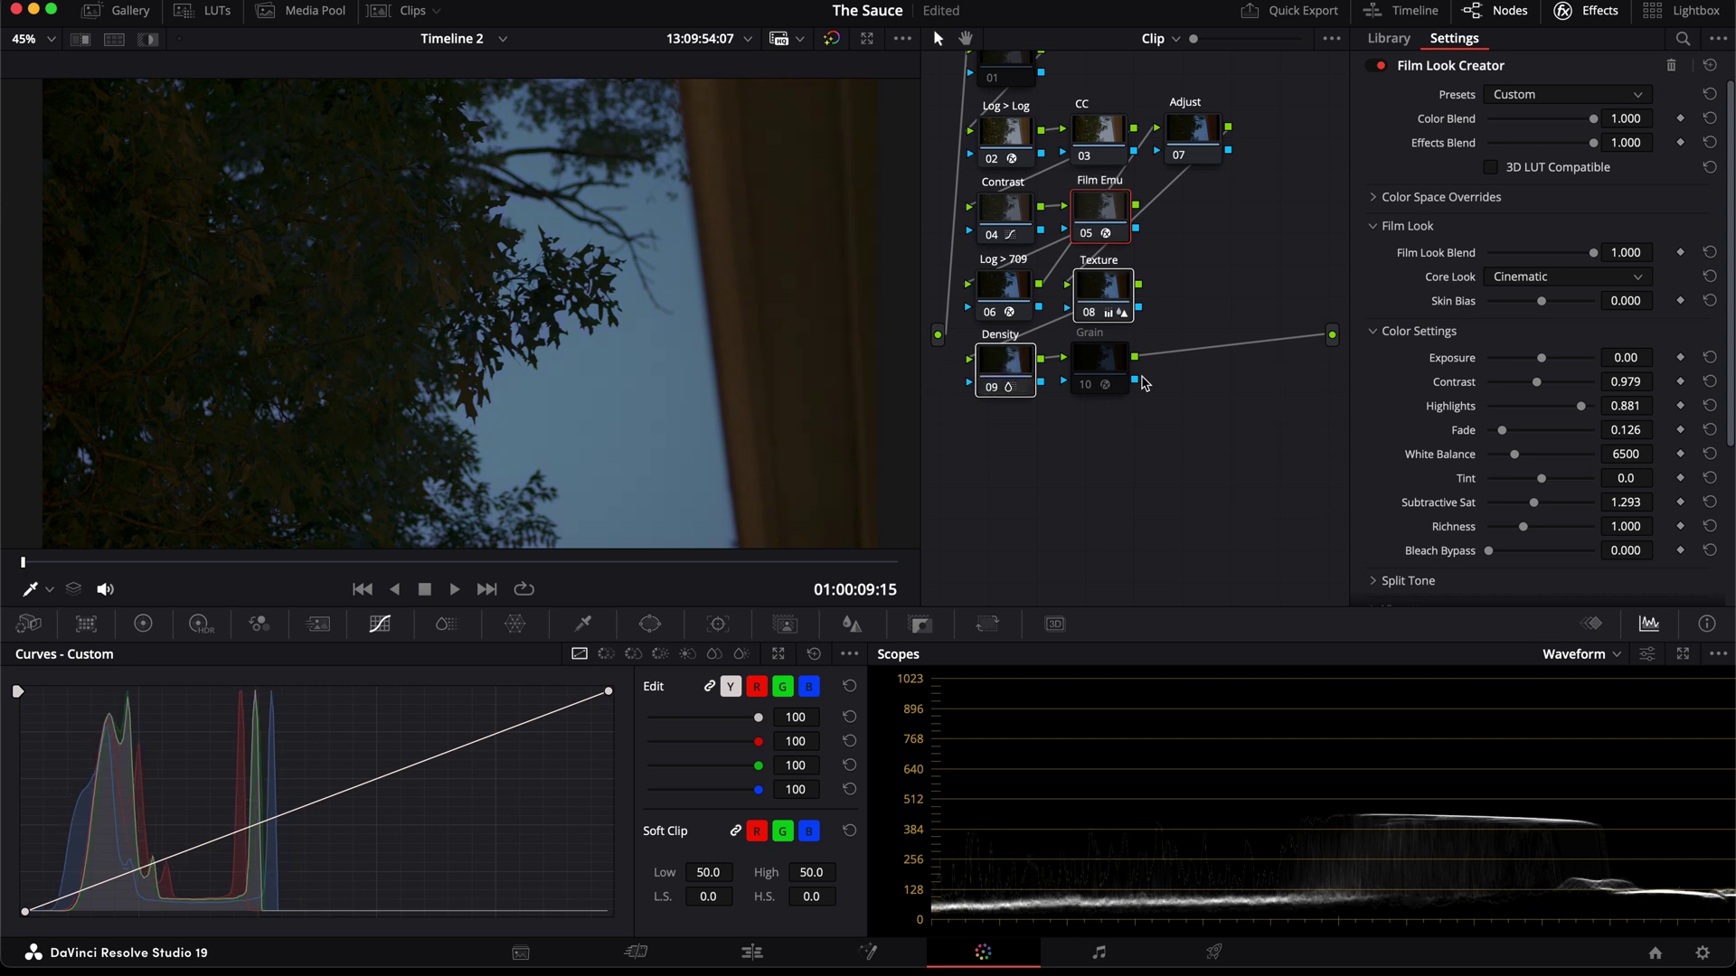
key("super+d")
key("super+d")
key("super+d")
key("super+d")
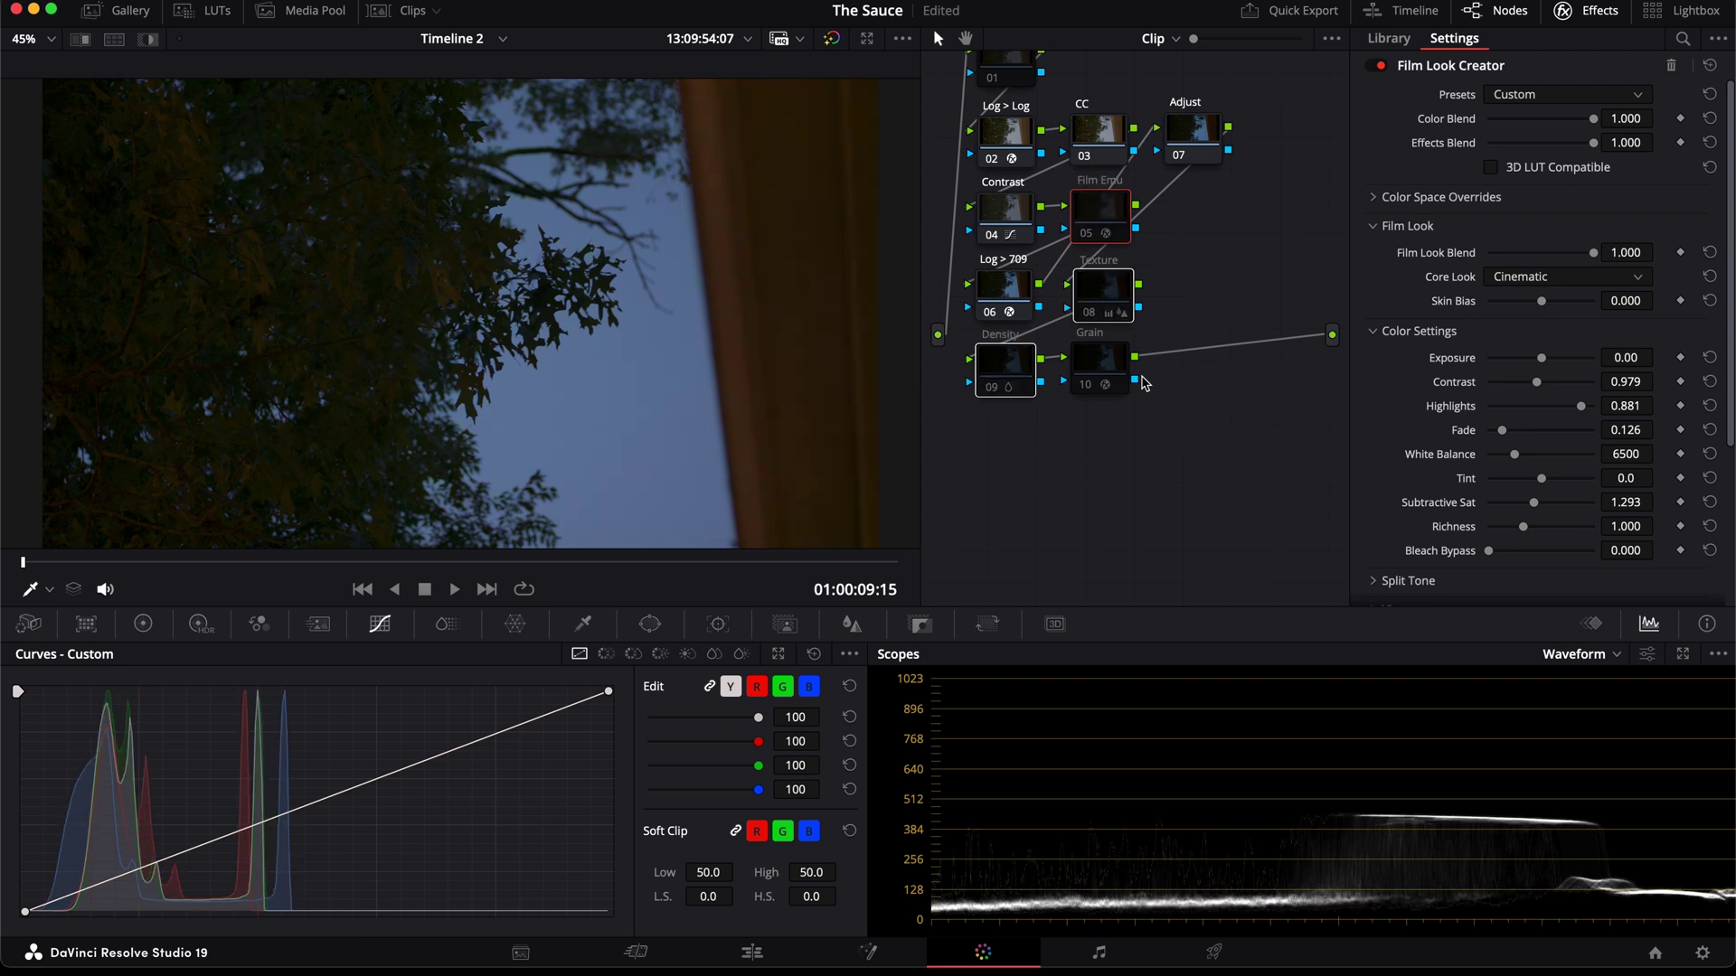
key("super+d")
key("super+d")
key("super+d")
key("super+d")
key("super+d")
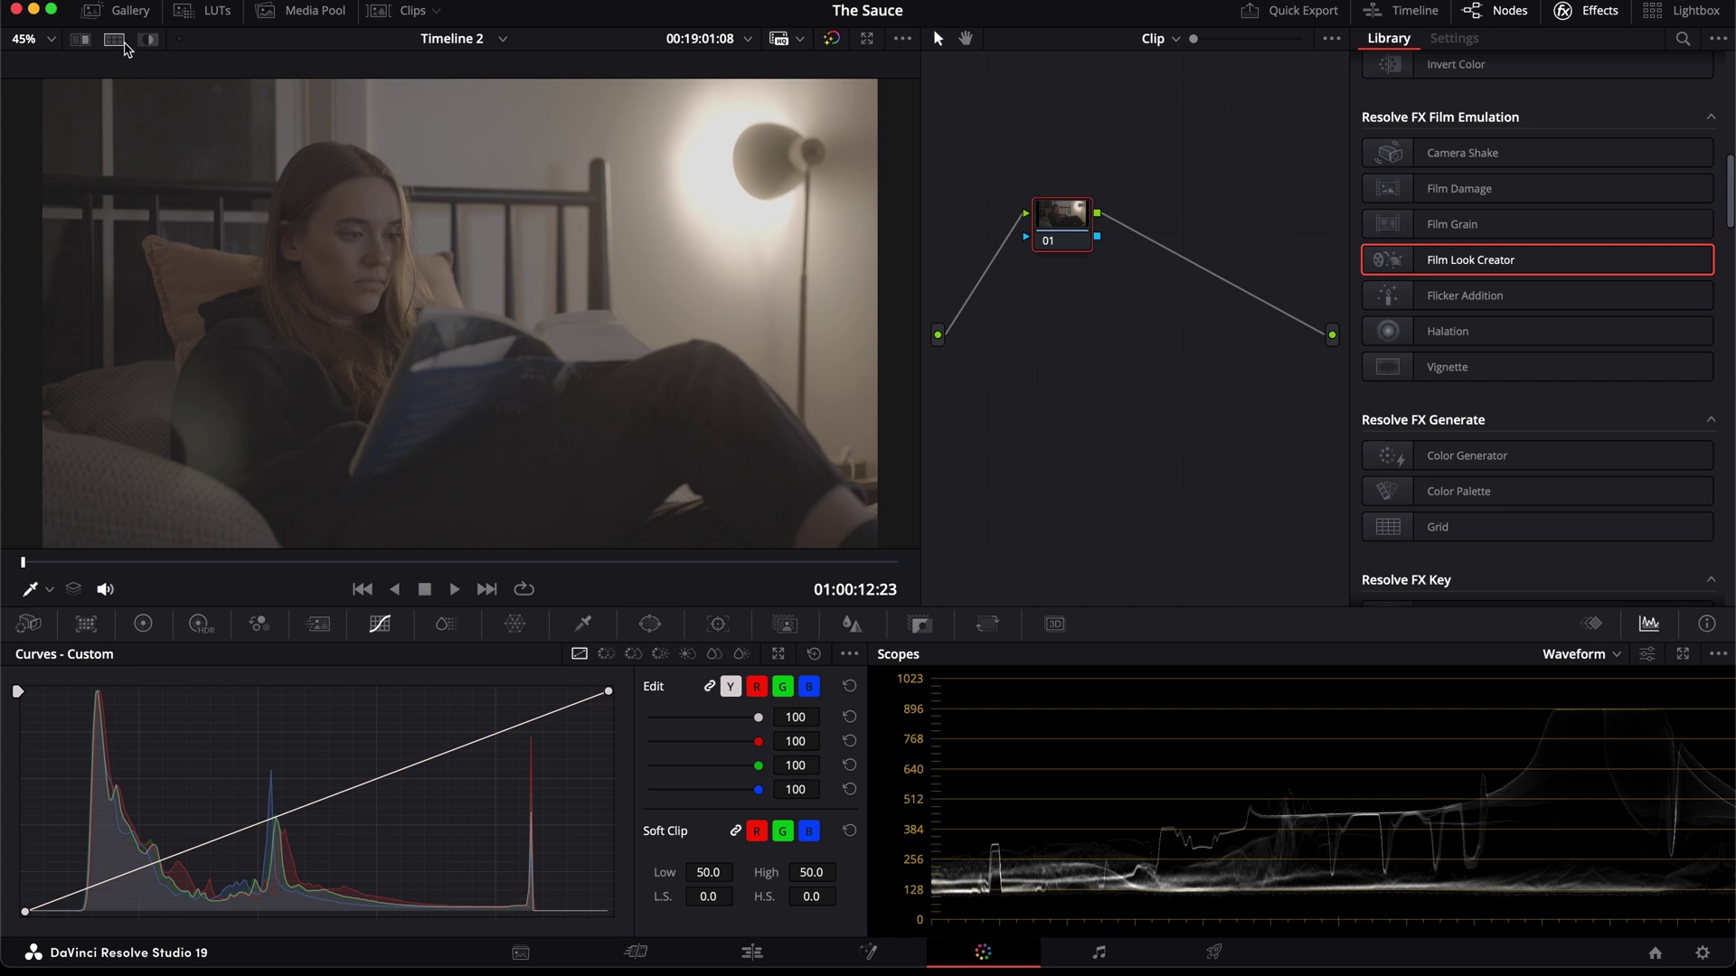
Step: Apply the saved "sauce" PowerGrade to the fifth clip, the woman reading in bed, and close the gallery
left_click(118, 10)
middle_click(167, 84)
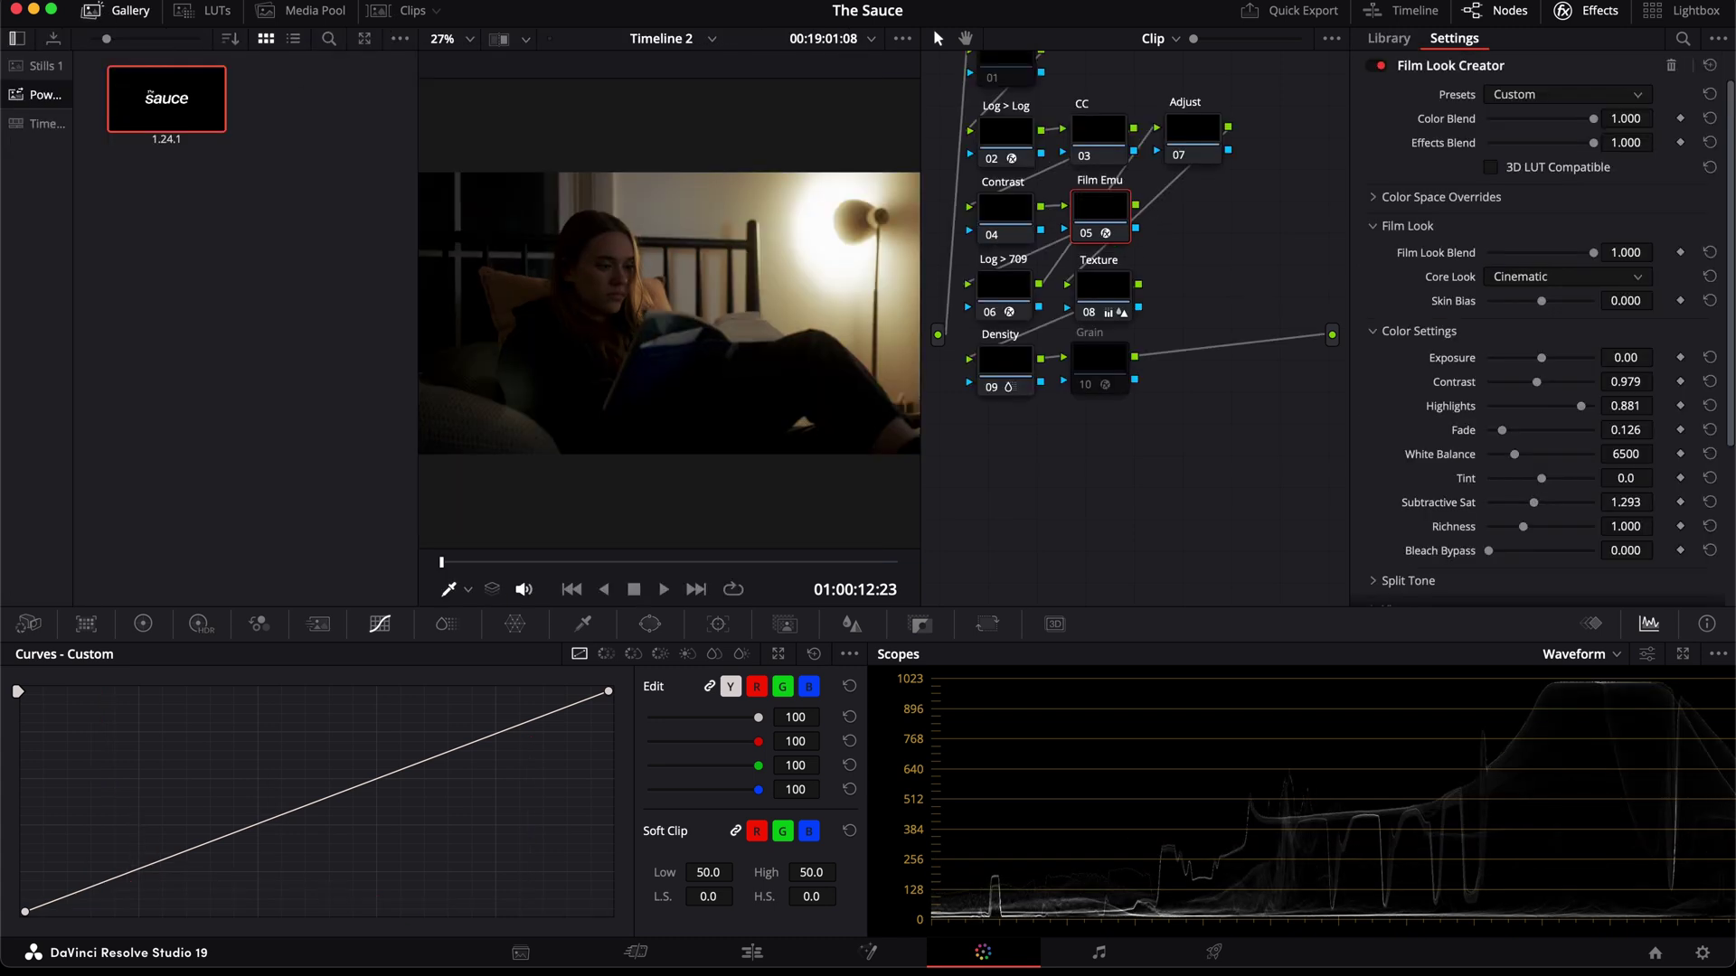
left_click(116, 10)
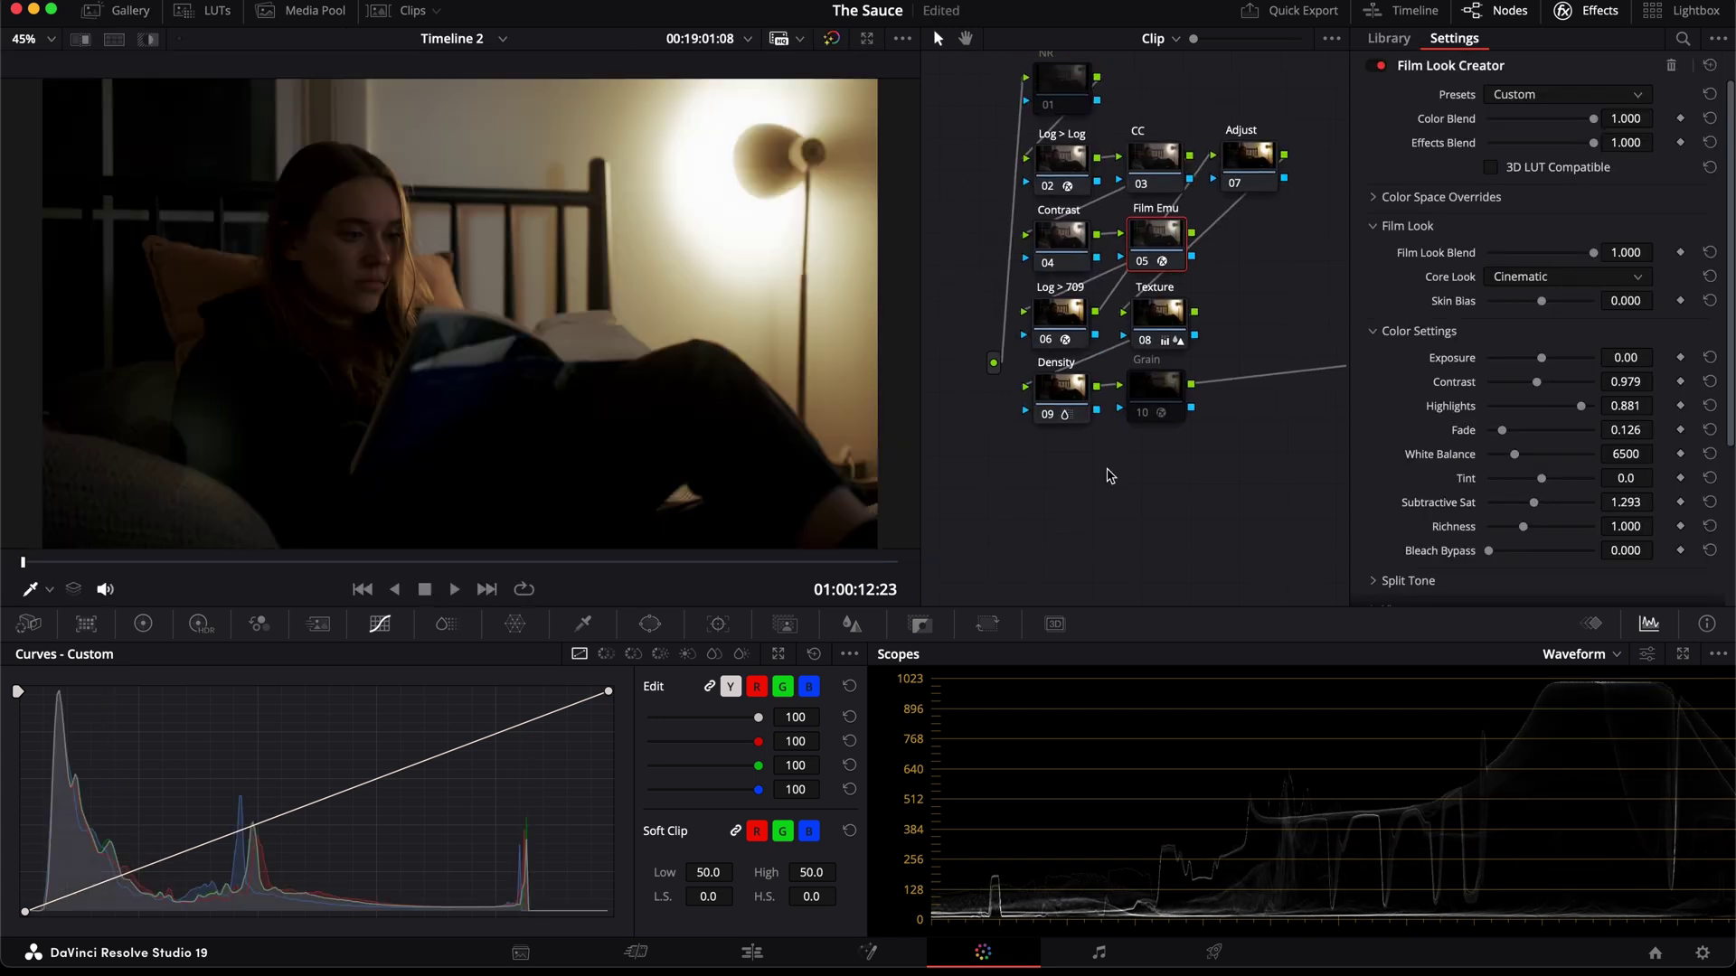
Step: Set the Log > Log node's input color space to Sony S-Gamut3.Cine and open its input gamma choices
left_click(1054, 164)
left_click(1533, 126)
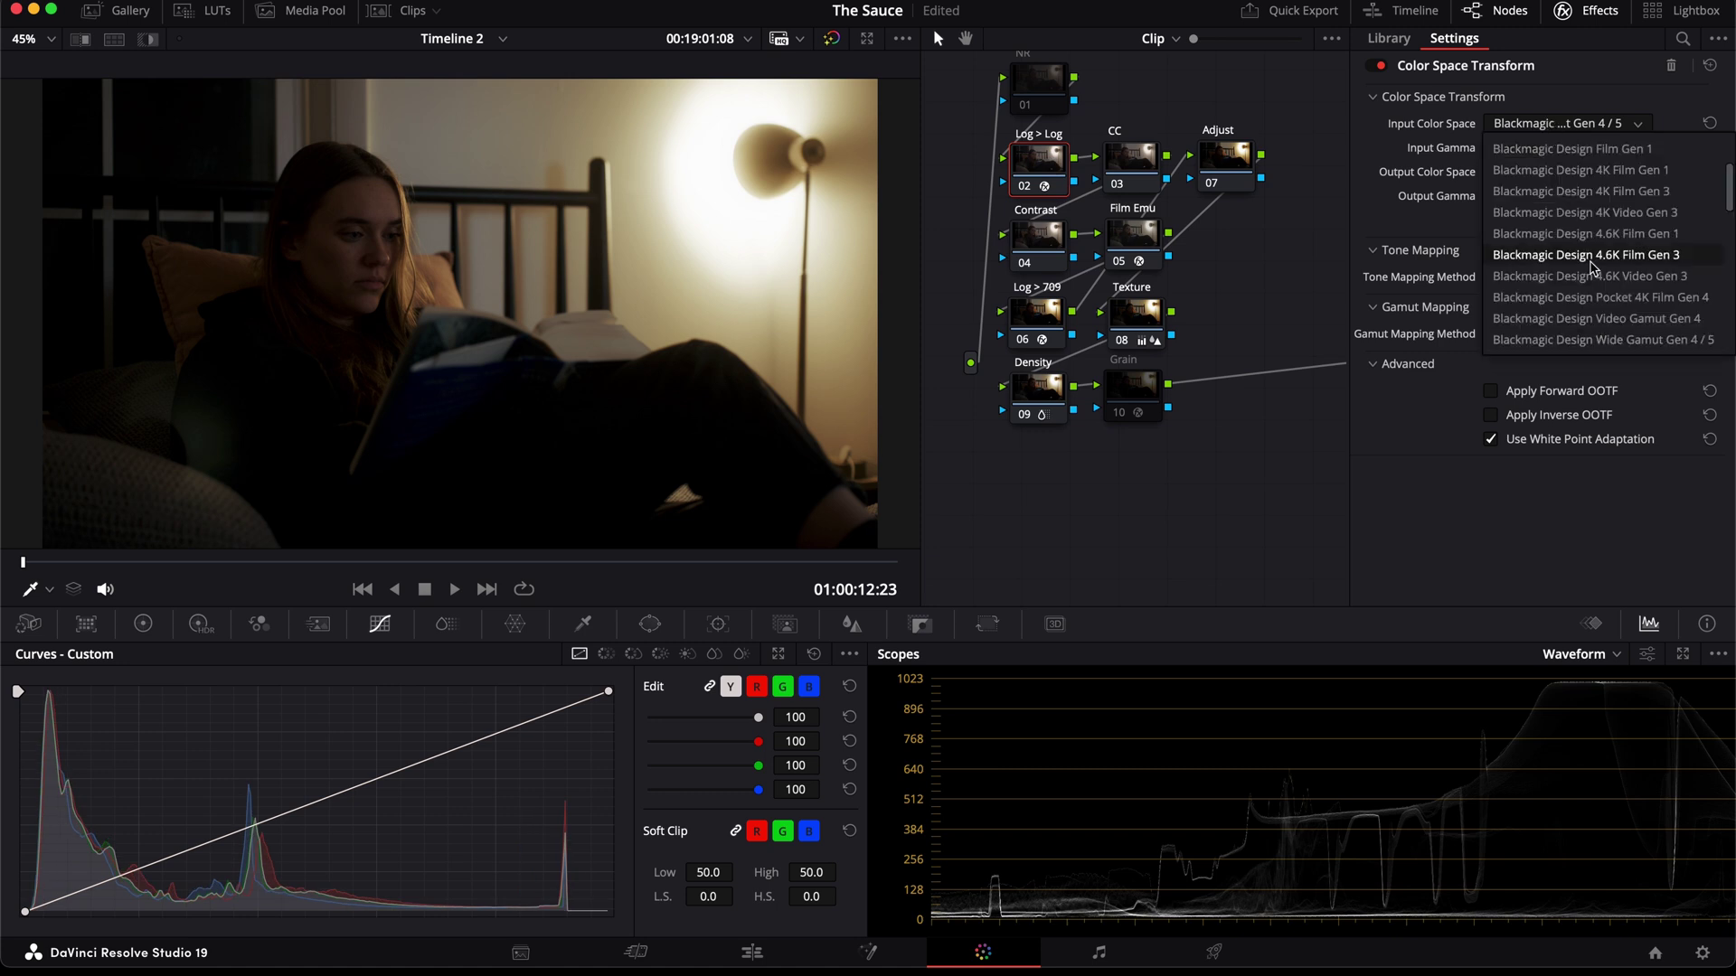
scroll(1591, 272, "down", 10)
left_click(1591, 271)
left_click(1564, 147)
scroll(1624, 287, "down", 5)
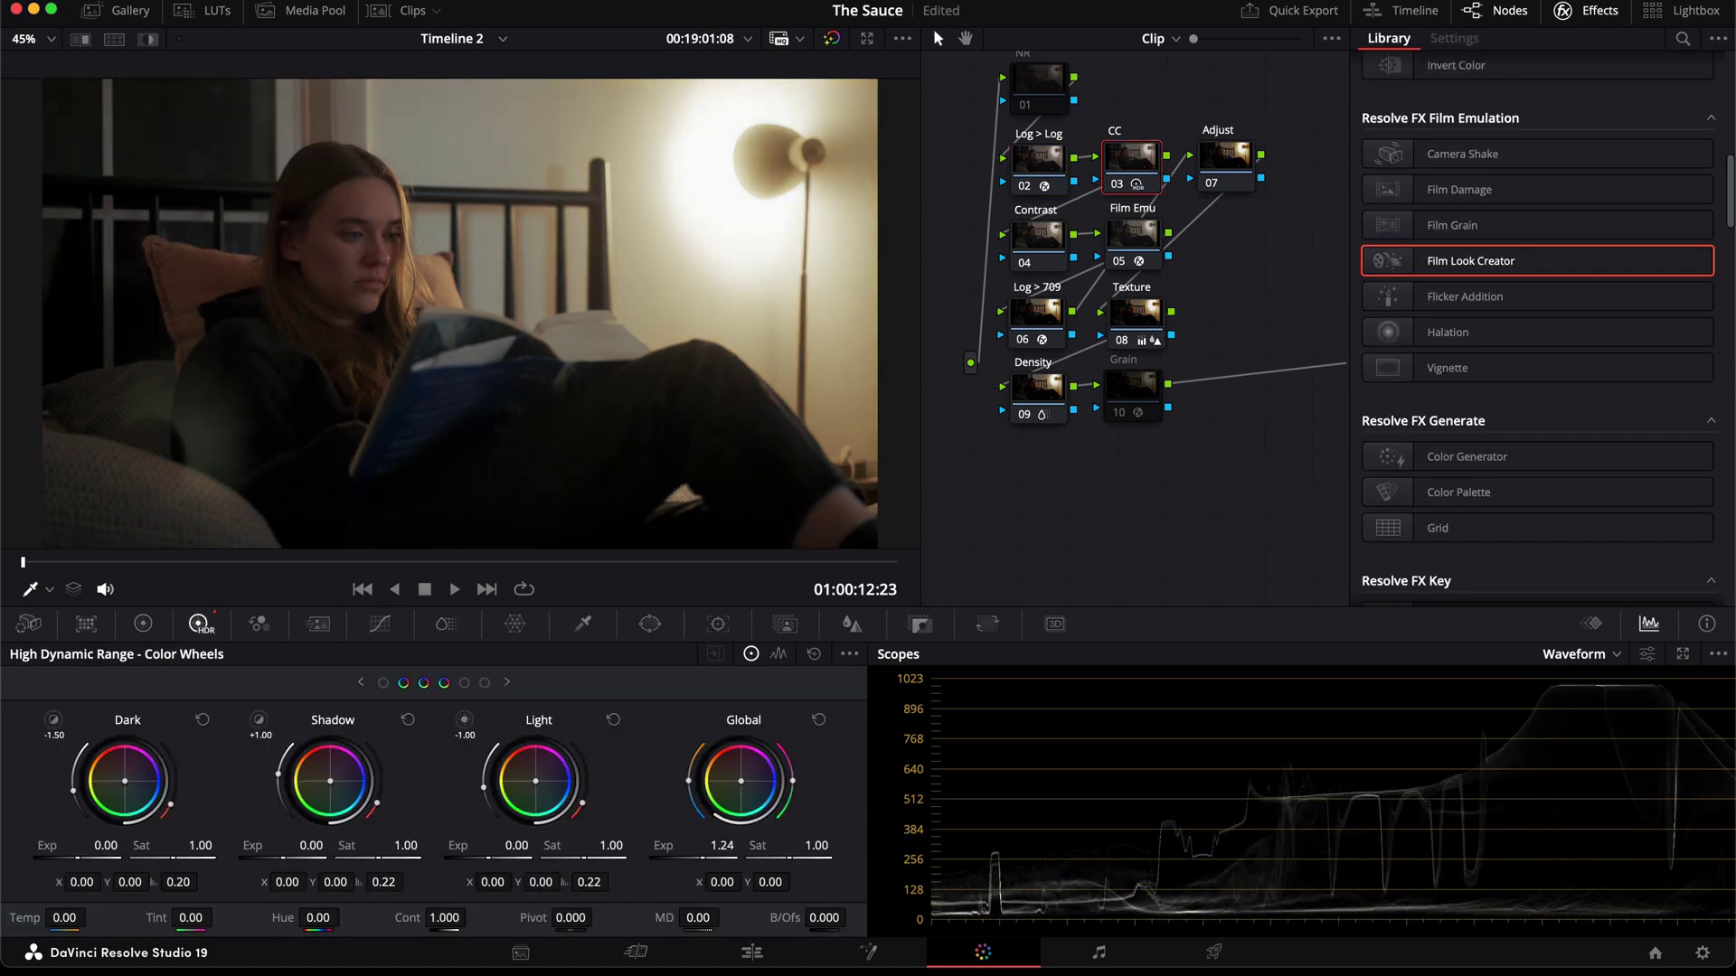
Step: Raise the CC node's Global exposure to 2.38 in the High Dynamic Range wheels and brighten the waveform scope's trace
left_click_drag(722, 845, 879, 845)
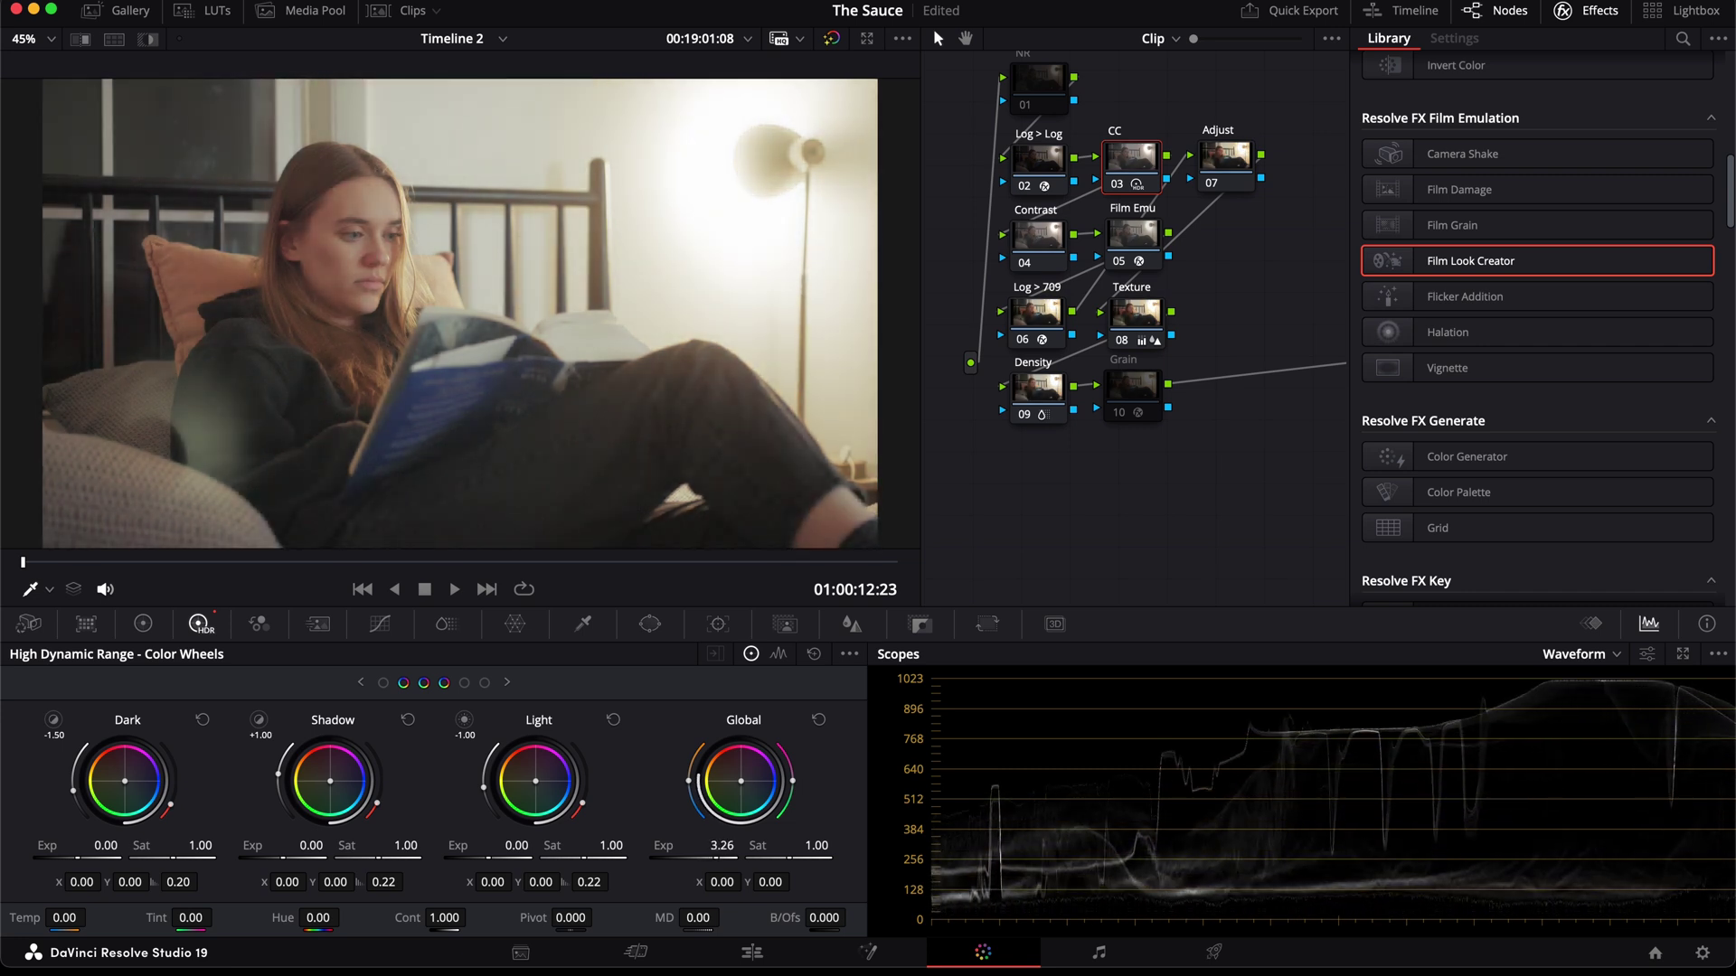
left_click(1648, 652)
left_click_drag(1564, 729, 1619, 723)
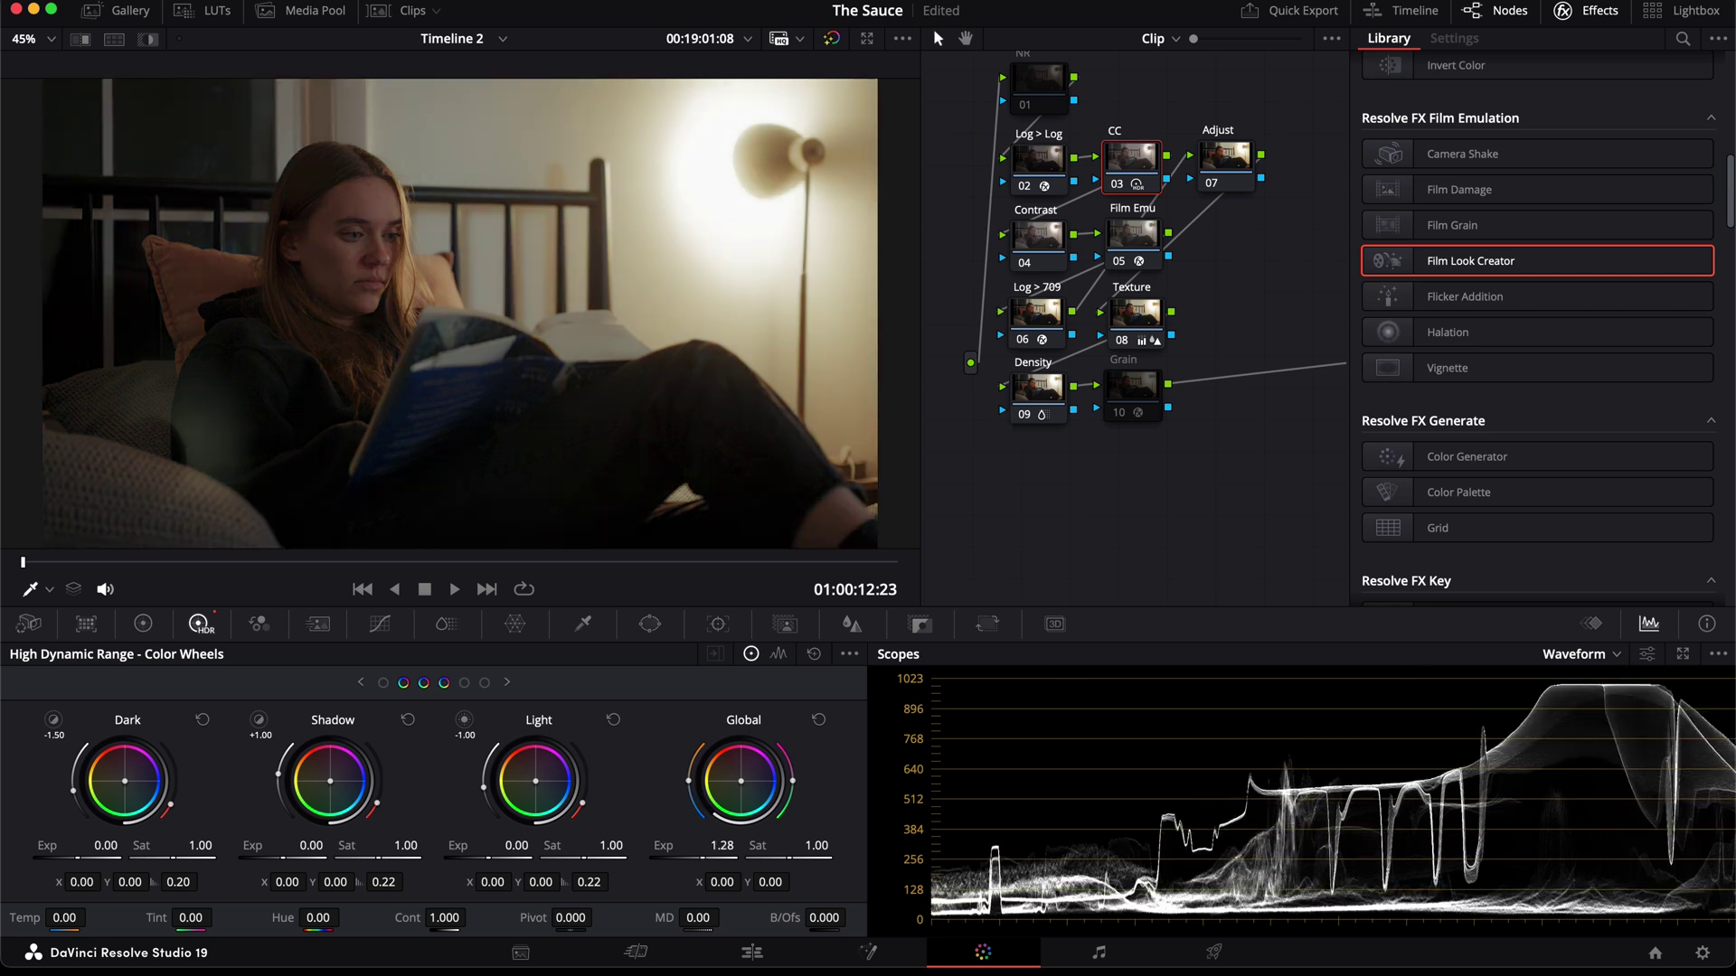
Step: Sweep the CC node's Global exposure down and back up to compare brightness levels, settling on 1.34
left_click_drag(720, 845, 640, 845)
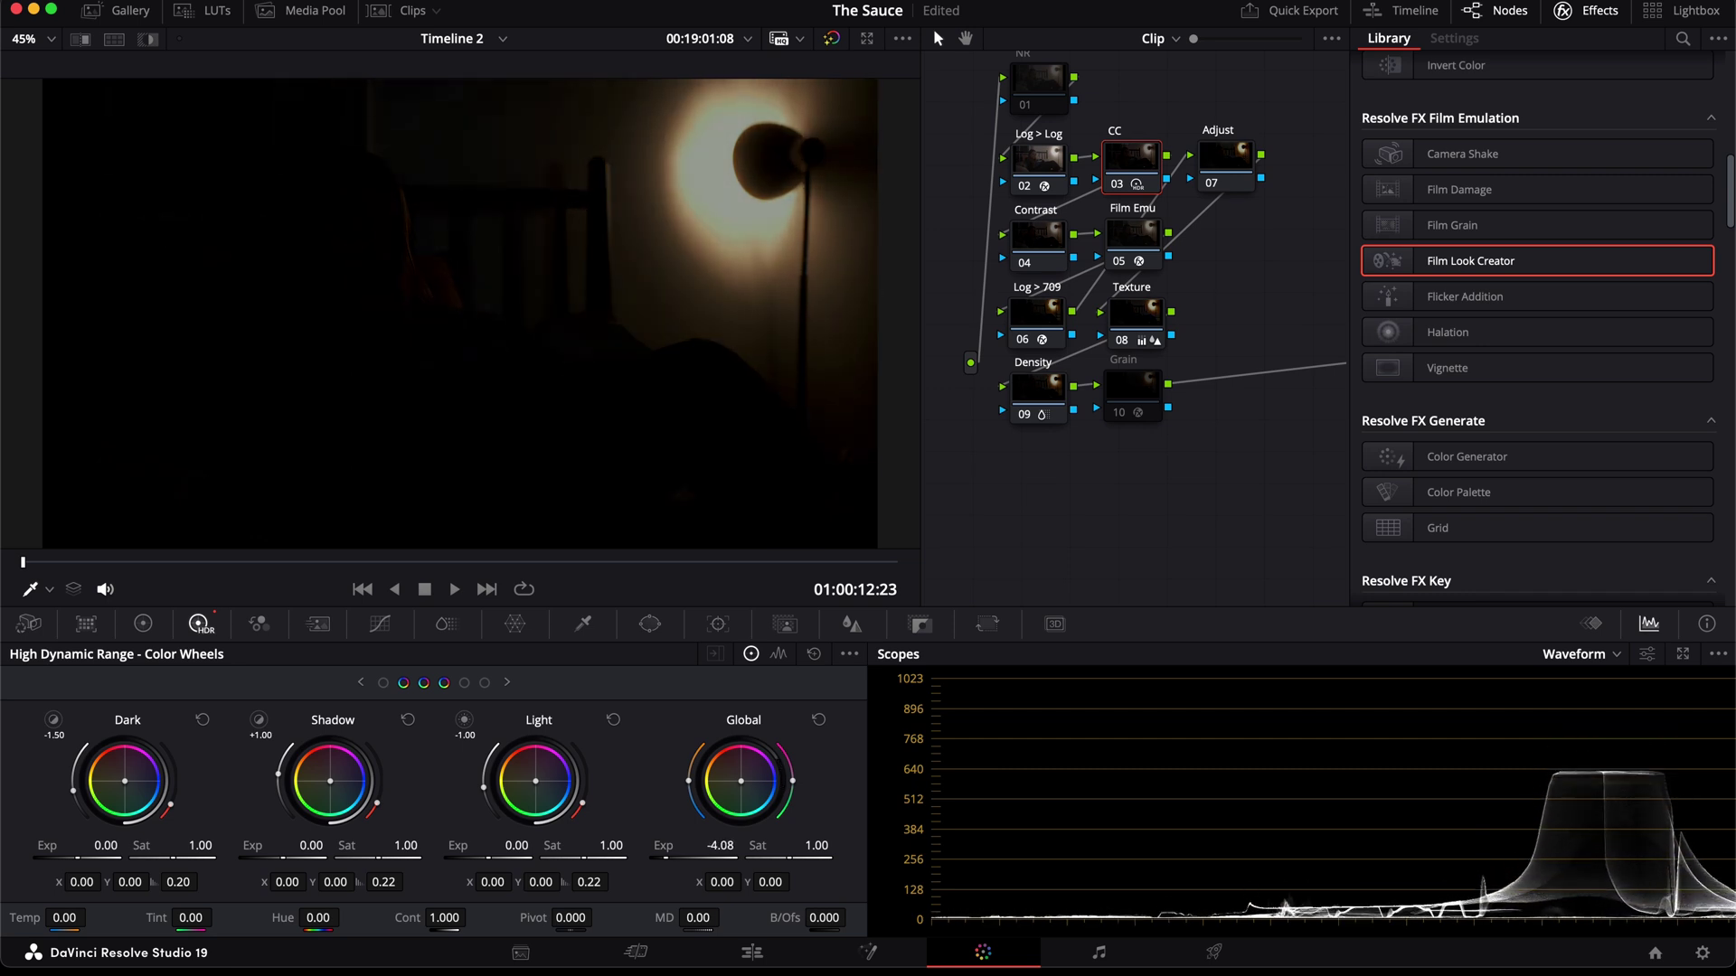
left_click_drag(667, 848, 683, 849)
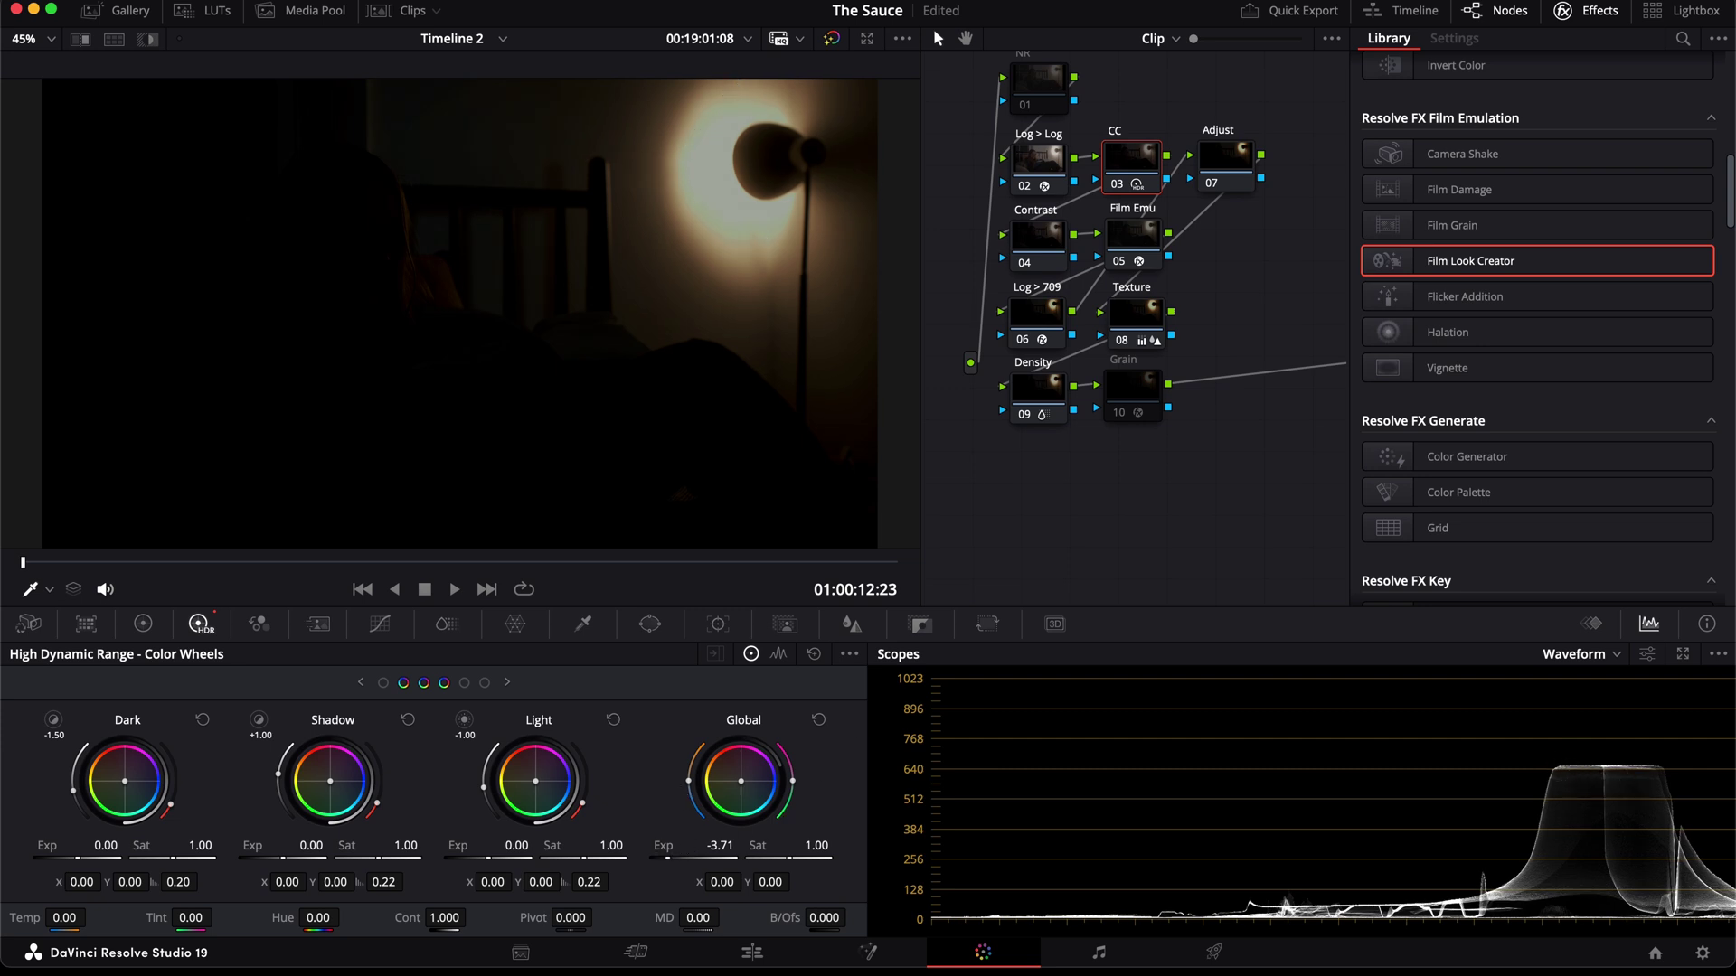
left_click_drag(667, 855, 694, 855)
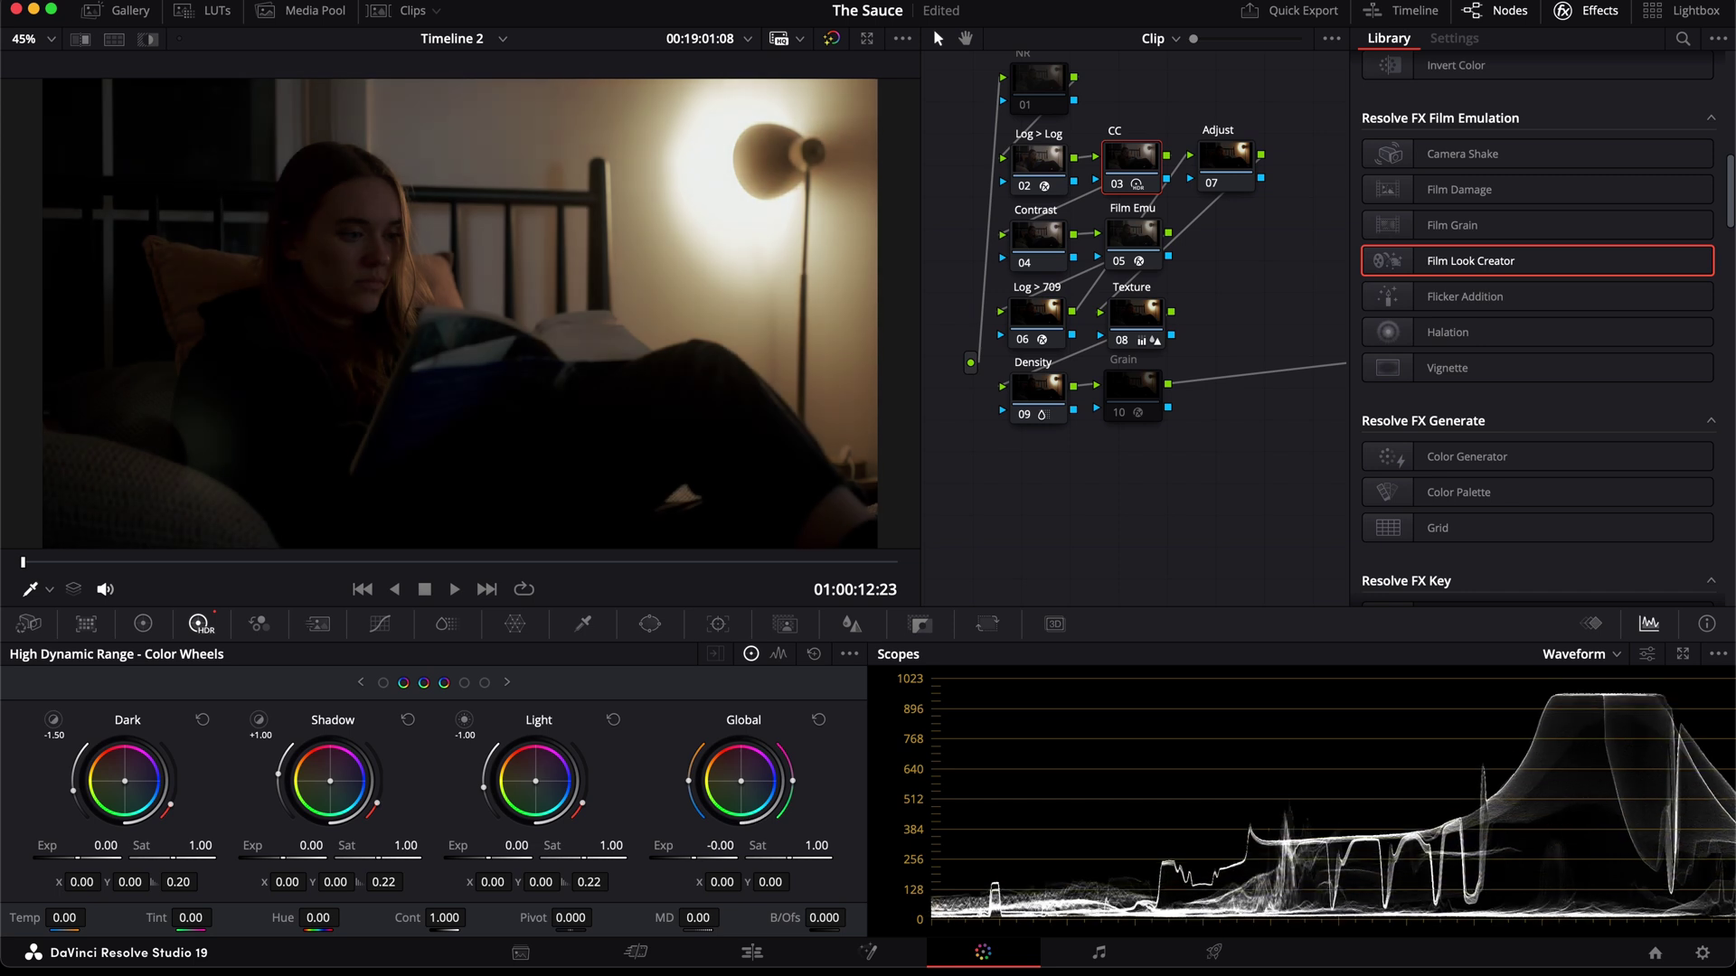
left_click_drag(723, 796, 740, 796)
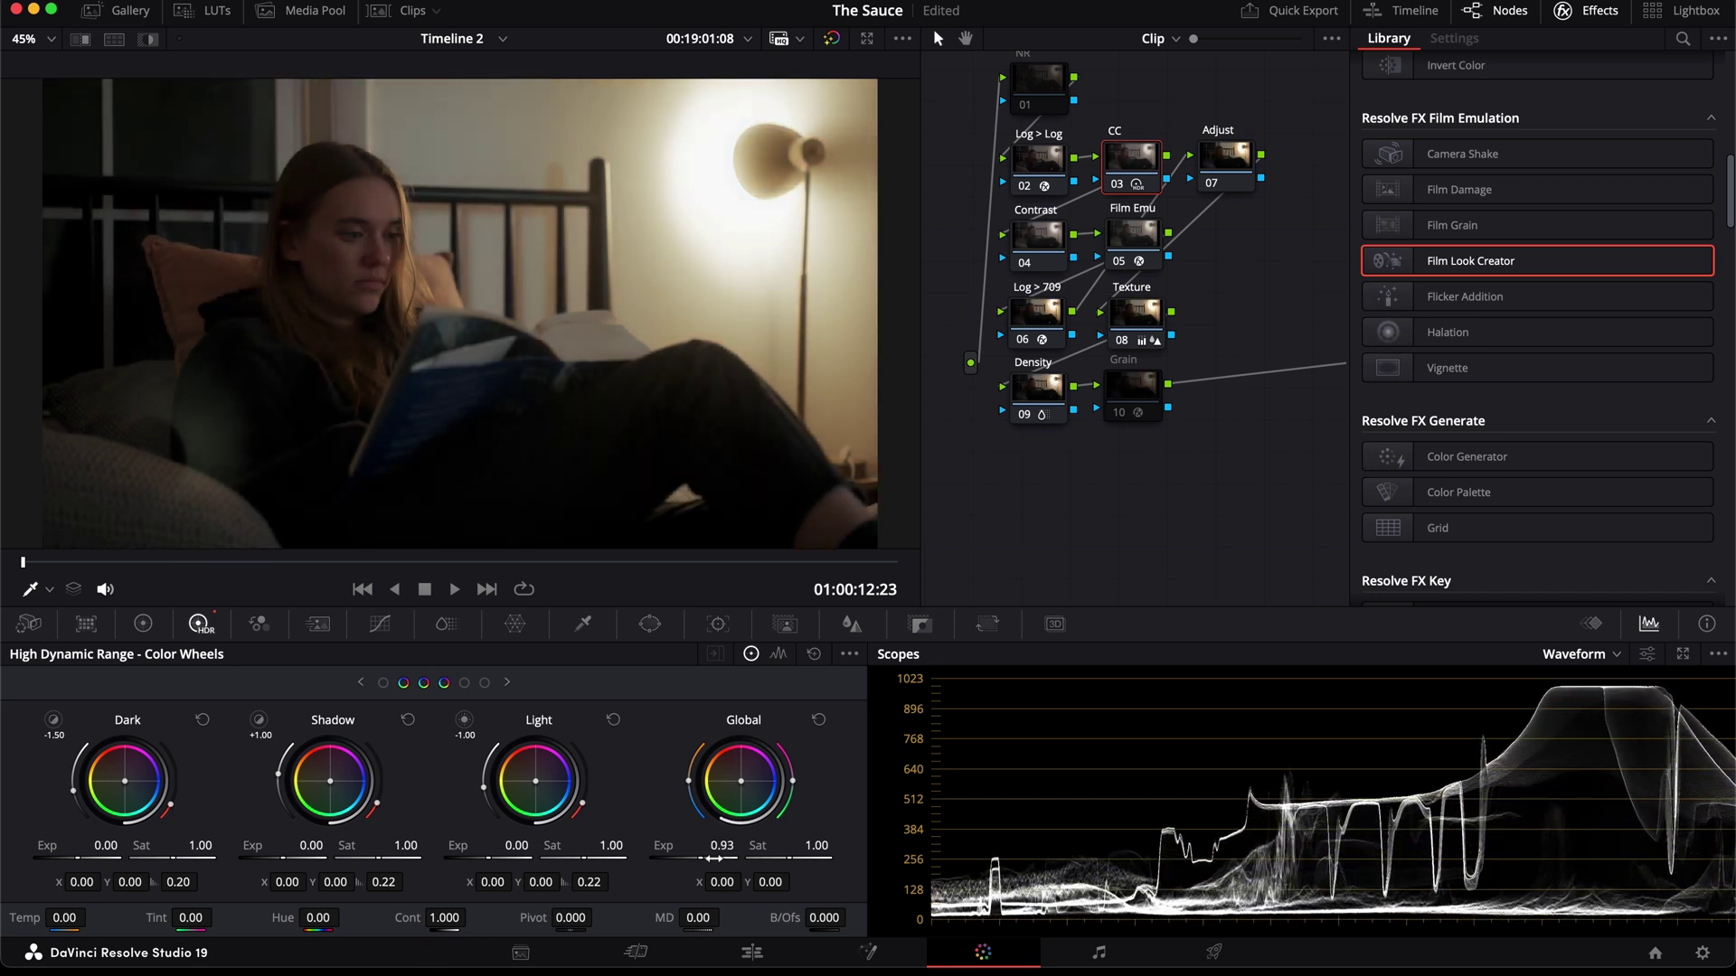
left_click_drag(712, 860, 714, 859)
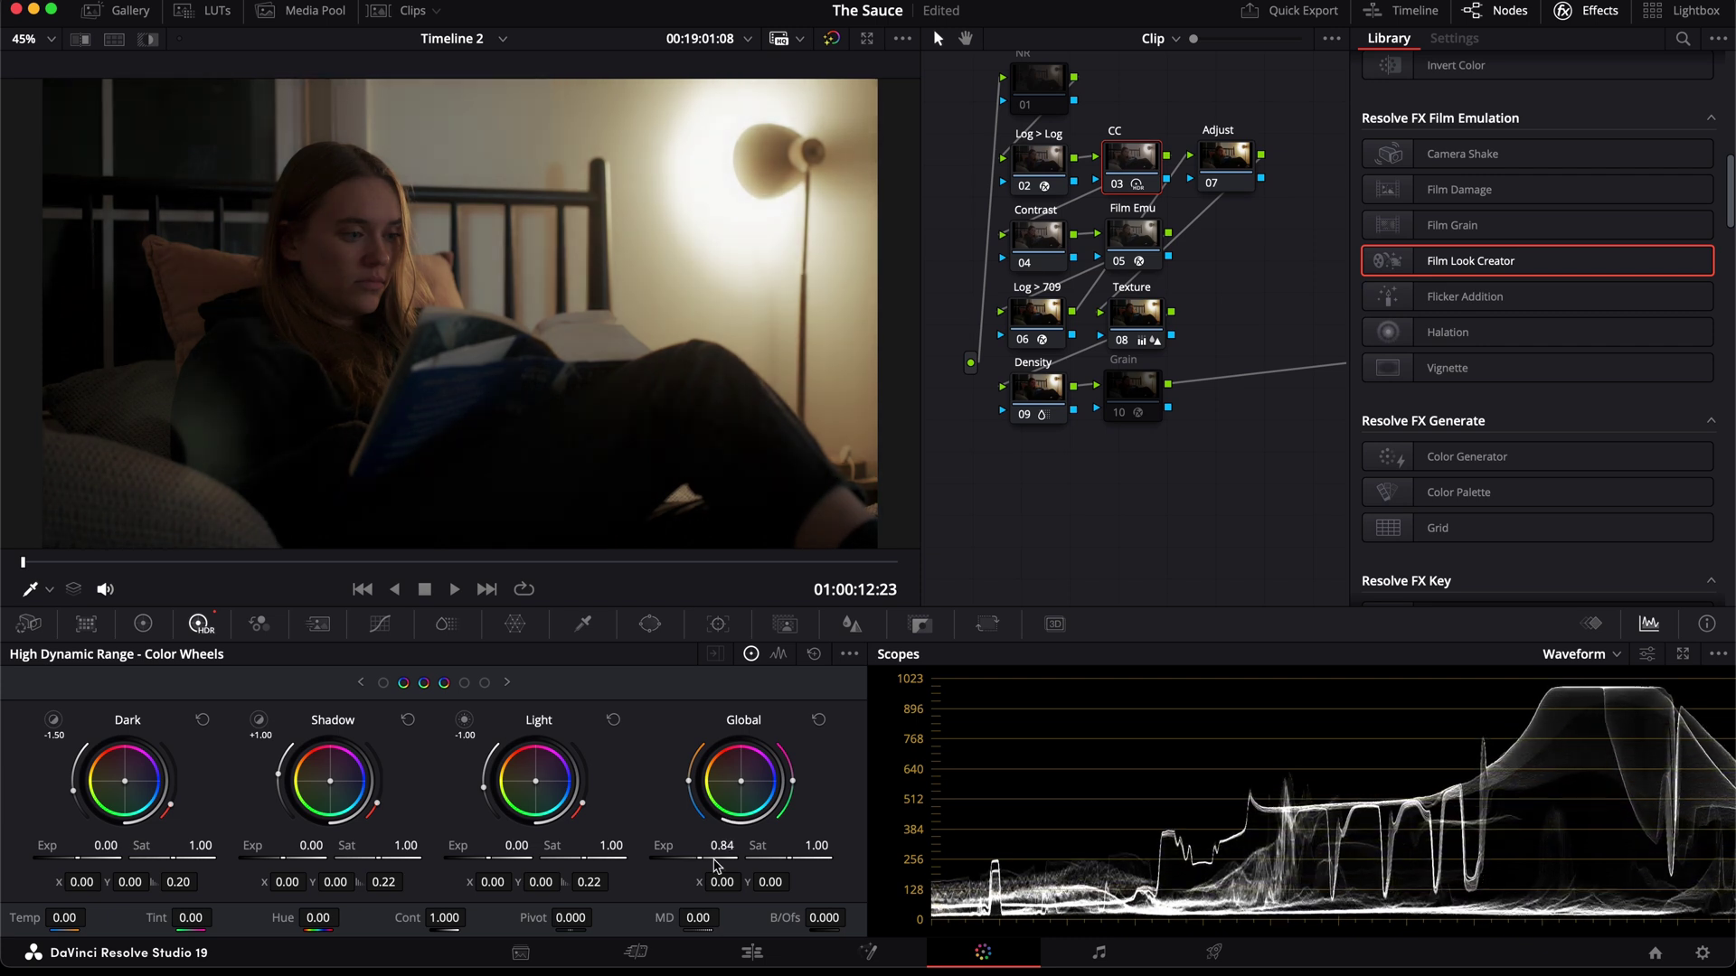
left_click_drag(716, 857, 743, 857)
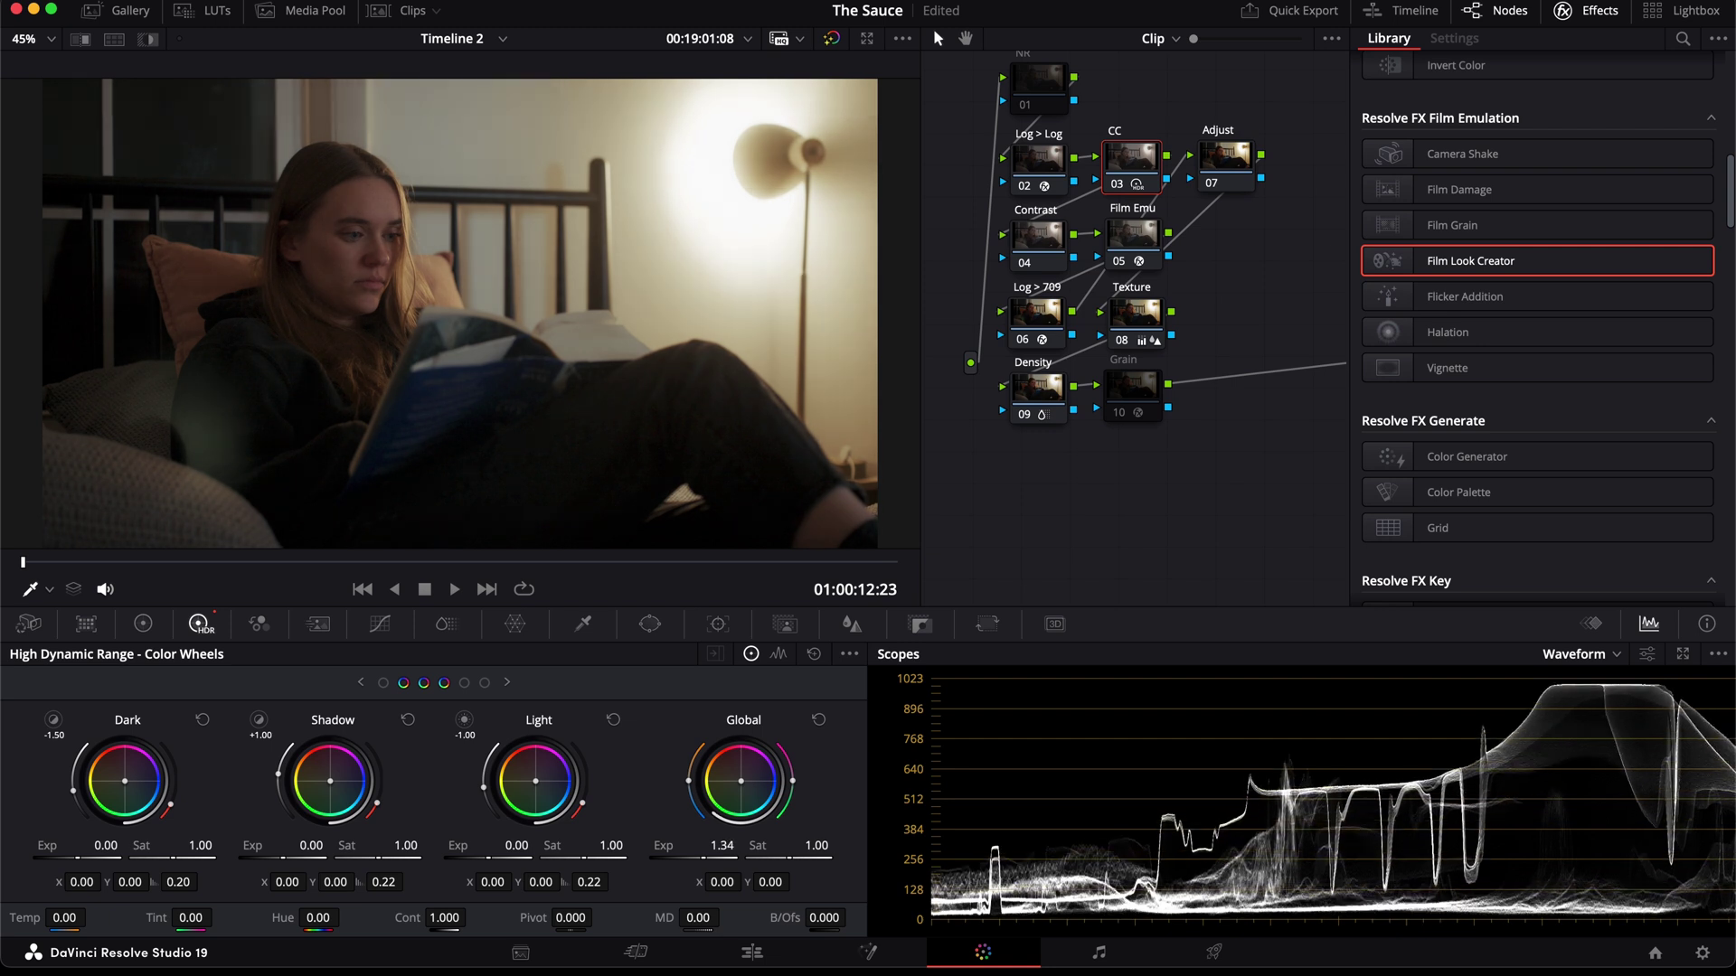
Step: Turn on editable splines for the Contrast node's custom curve, raise the highlight handle, lift the black point and pull the shadow handle down
left_click(1051, 224)
left_click(379, 624)
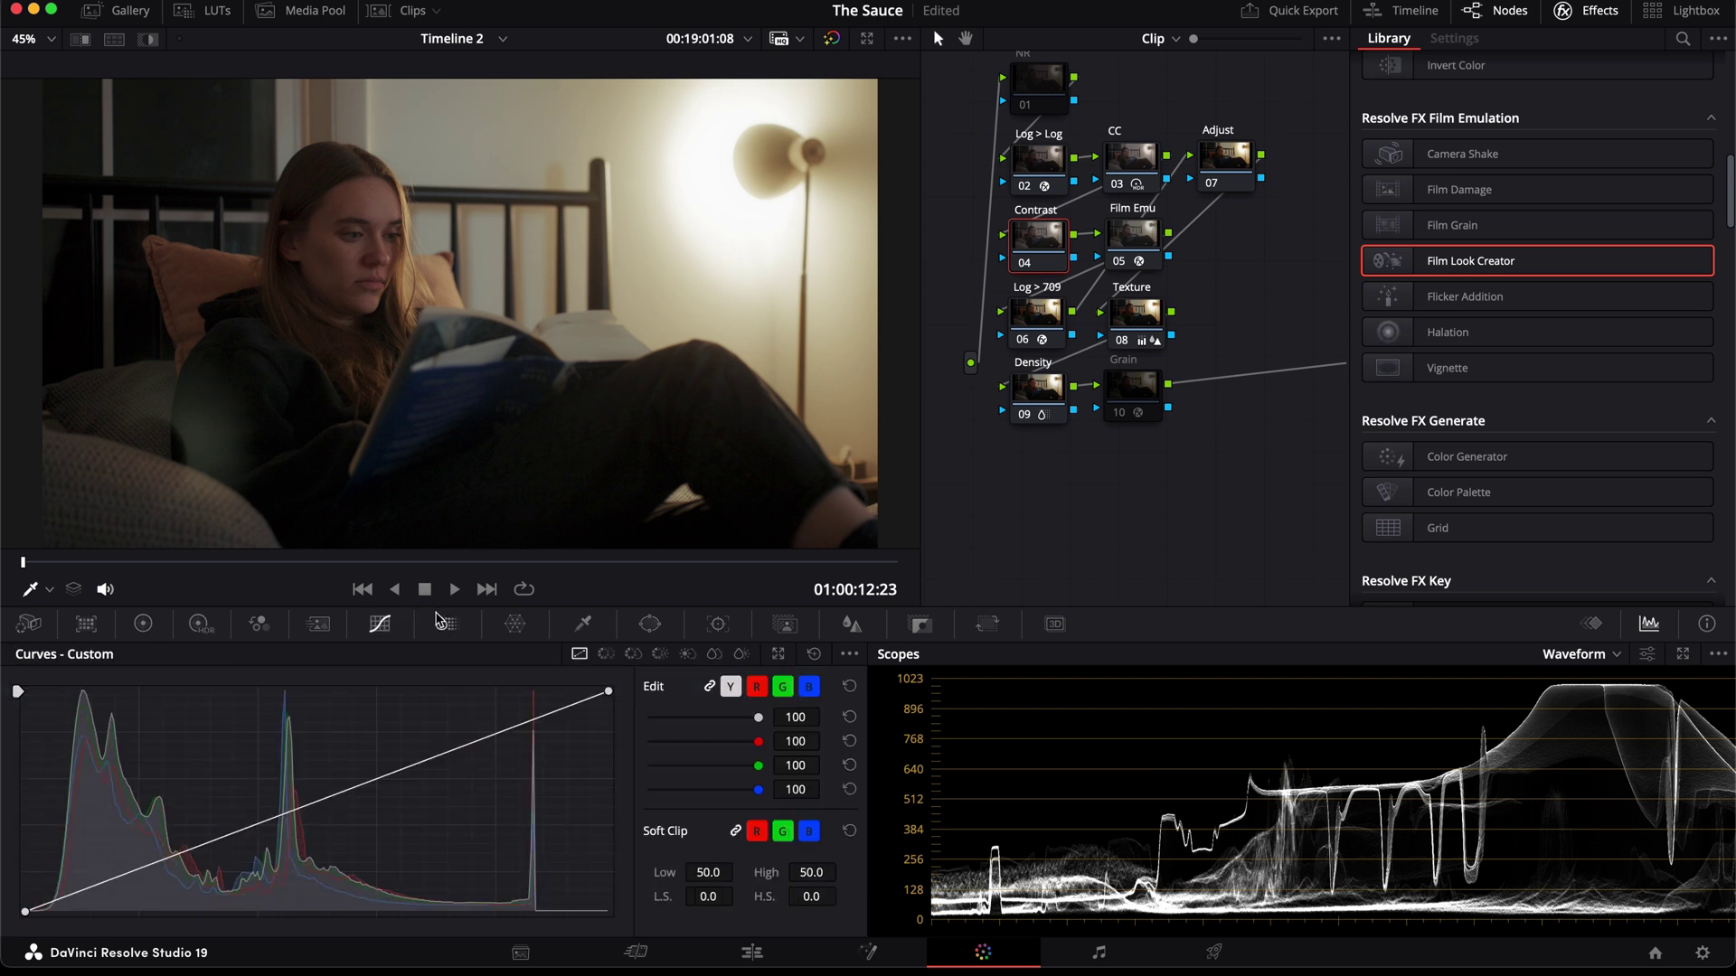
left_click(849, 653)
left_click(849, 654)
left_click_drag(416, 770, 427, 735)
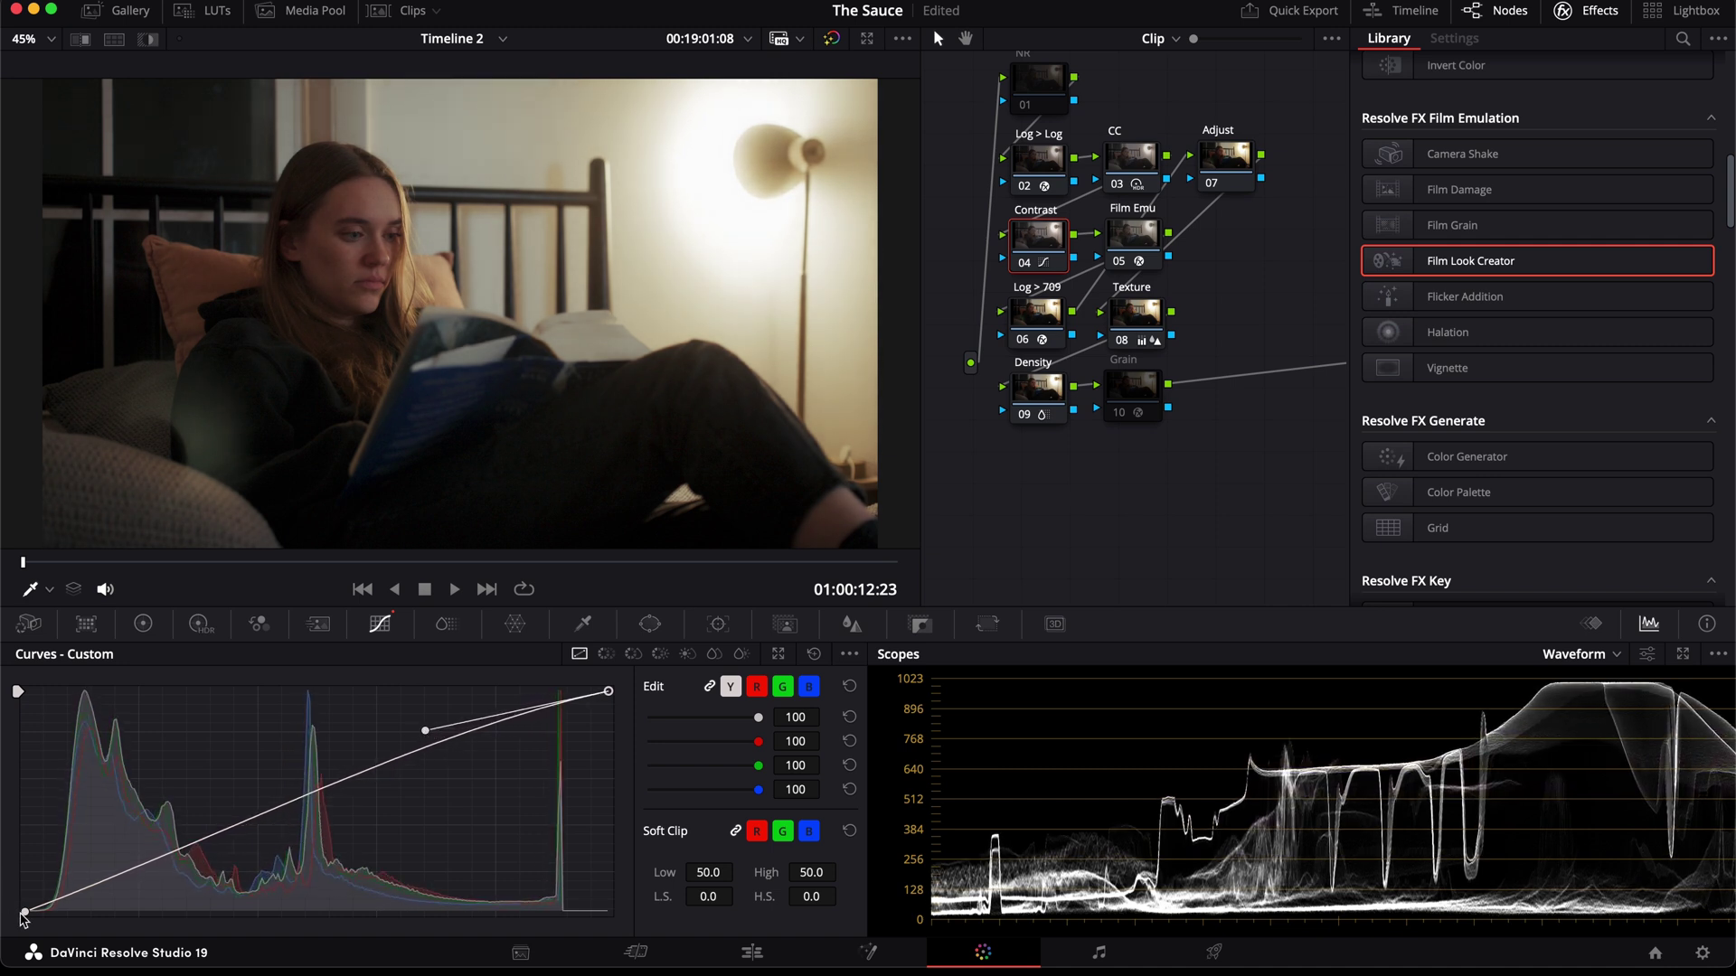
left_click_drag(24, 912, 24, 899)
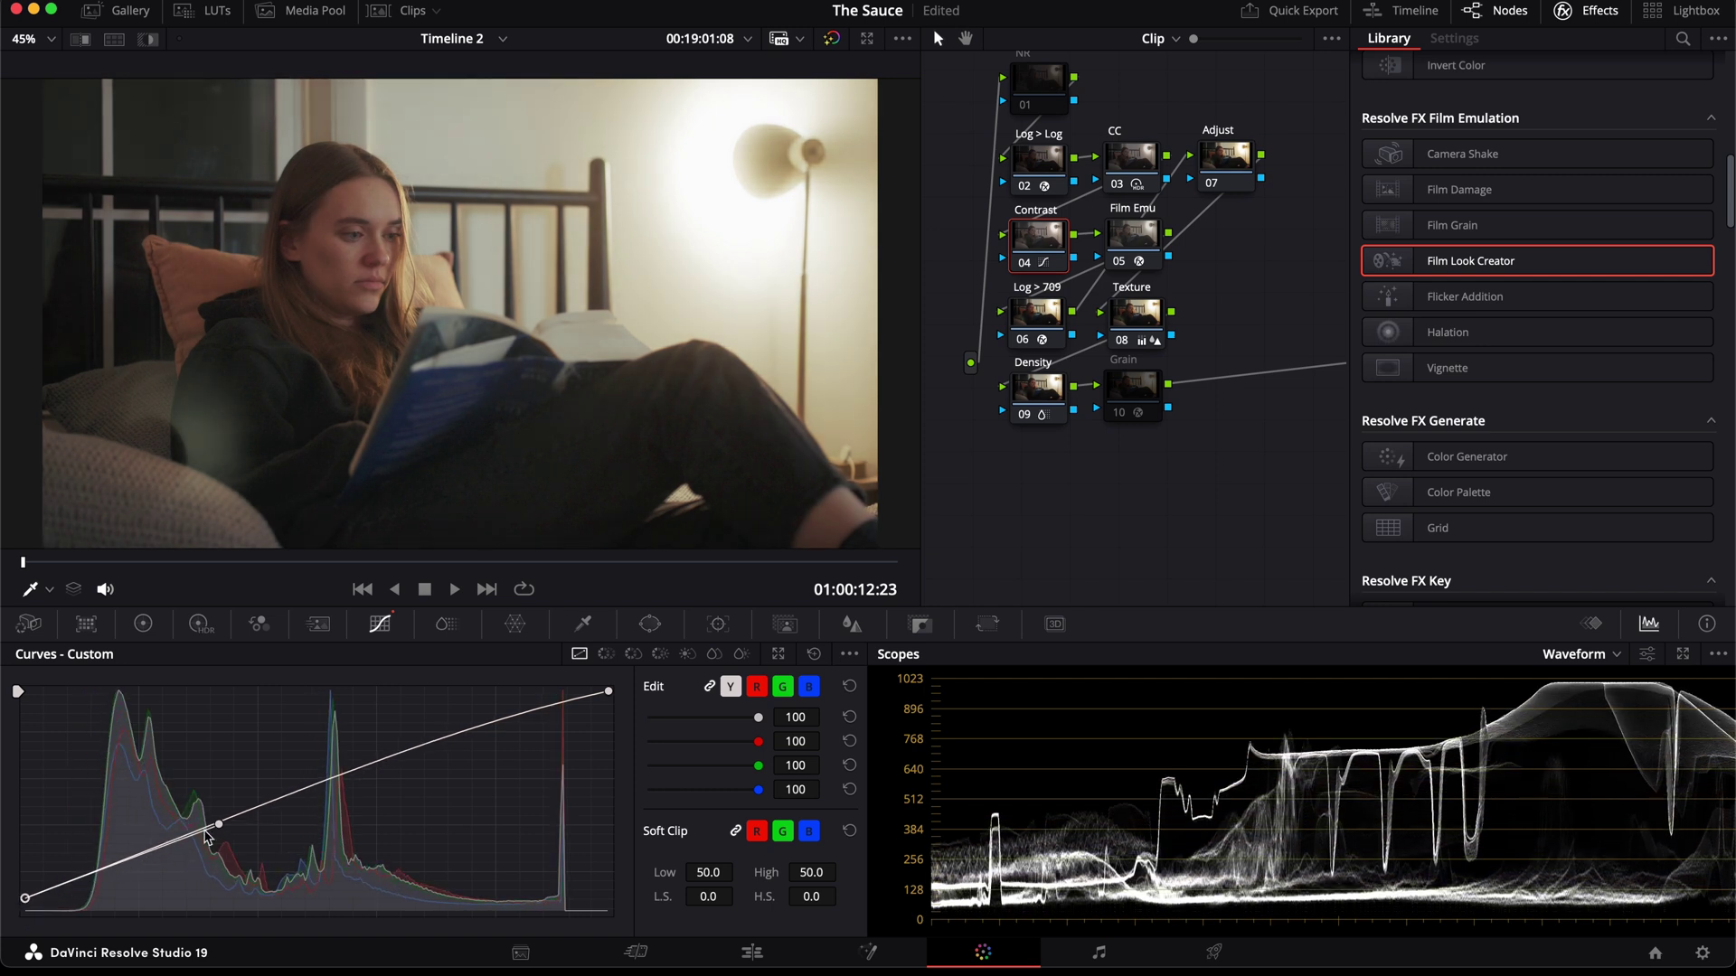
left_click_drag(217, 824, 226, 848)
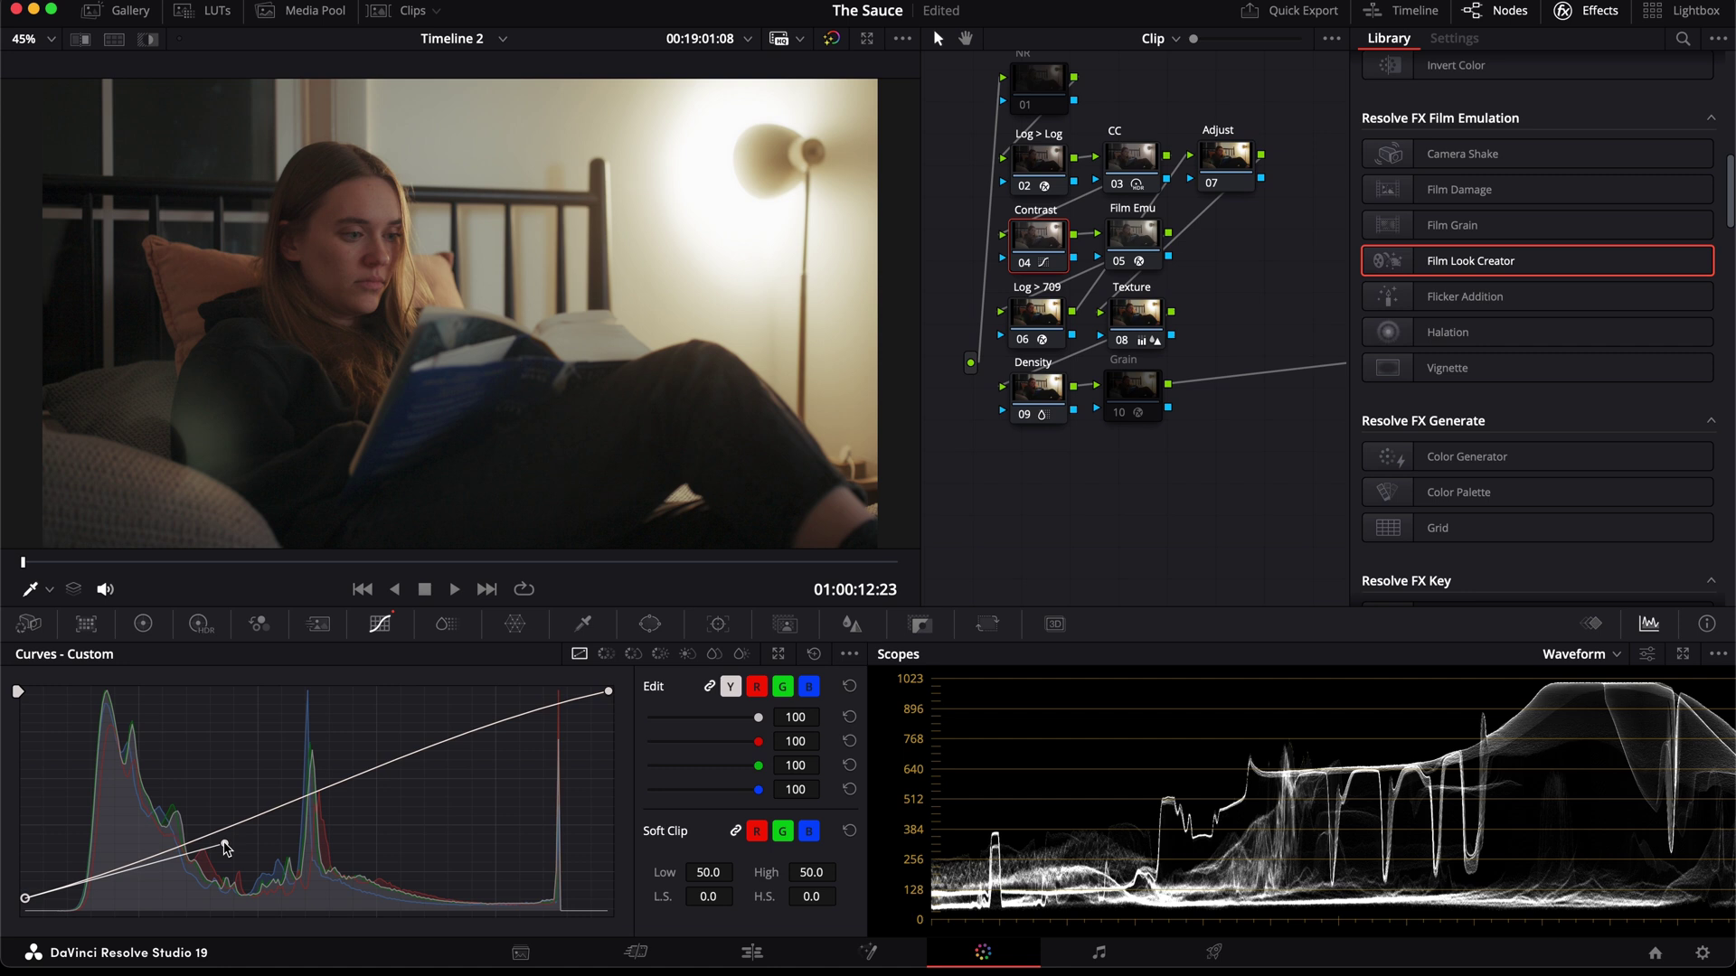
Step: Select the Film Emu, Texture and Density nodes and compare the bedroom reading shot repeatedly with them disabled and enabled
left_click(1136, 240)
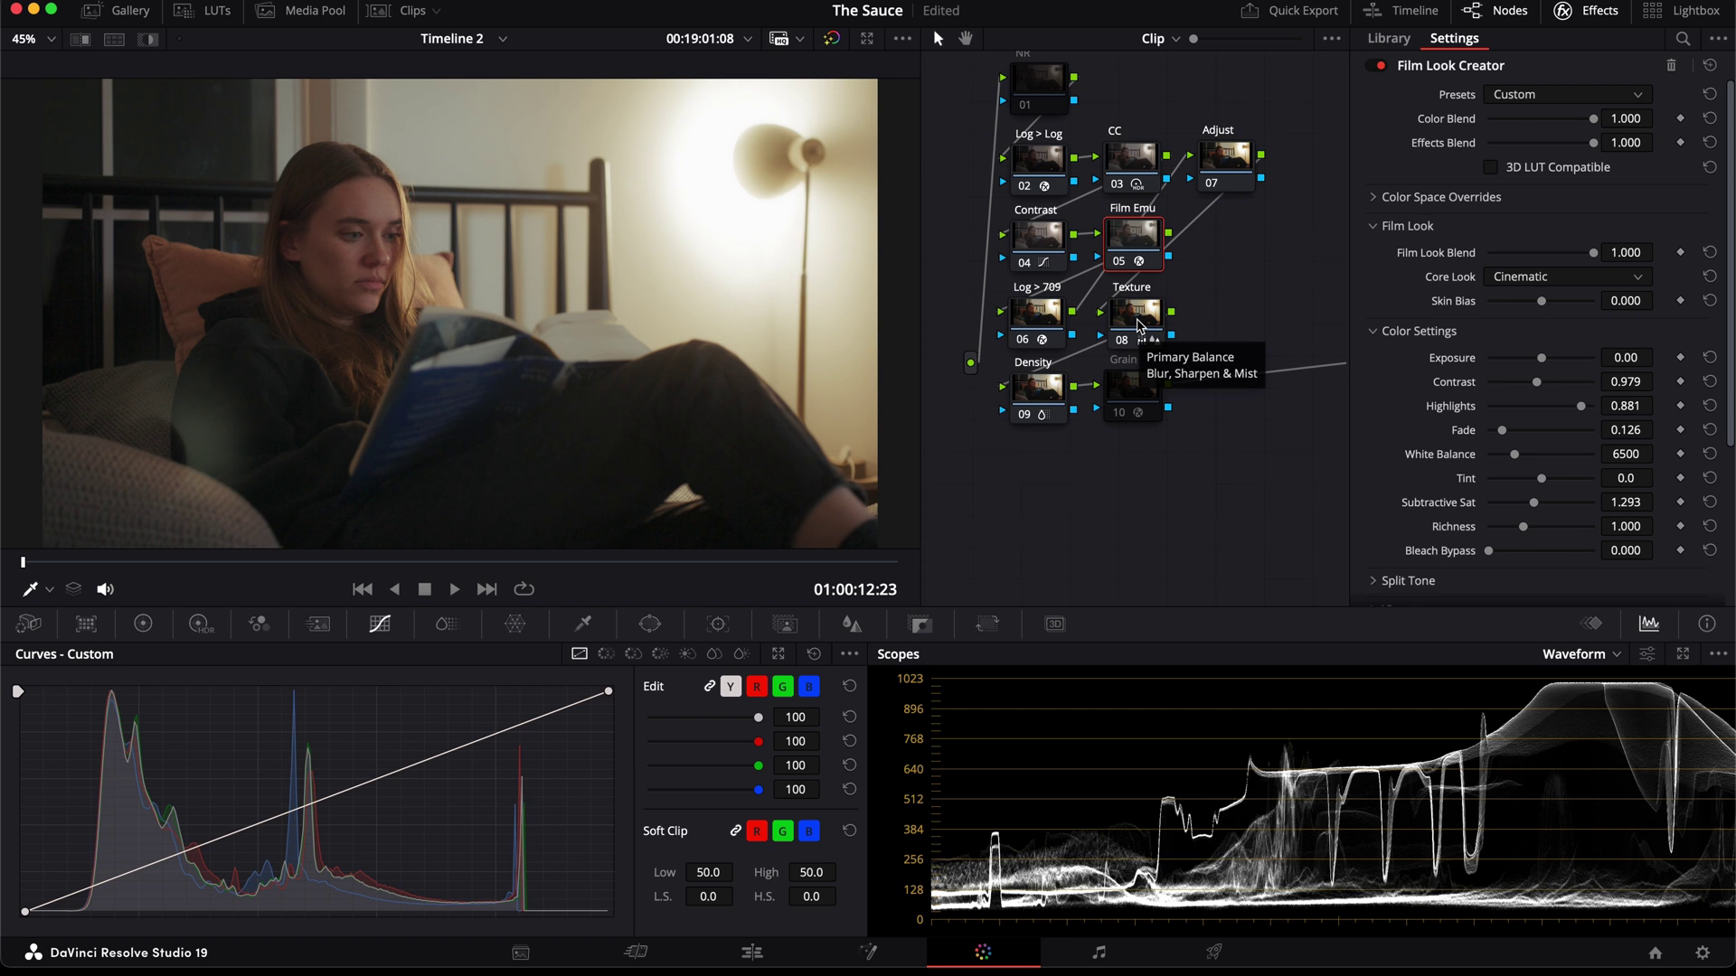
left_click(1138, 326)
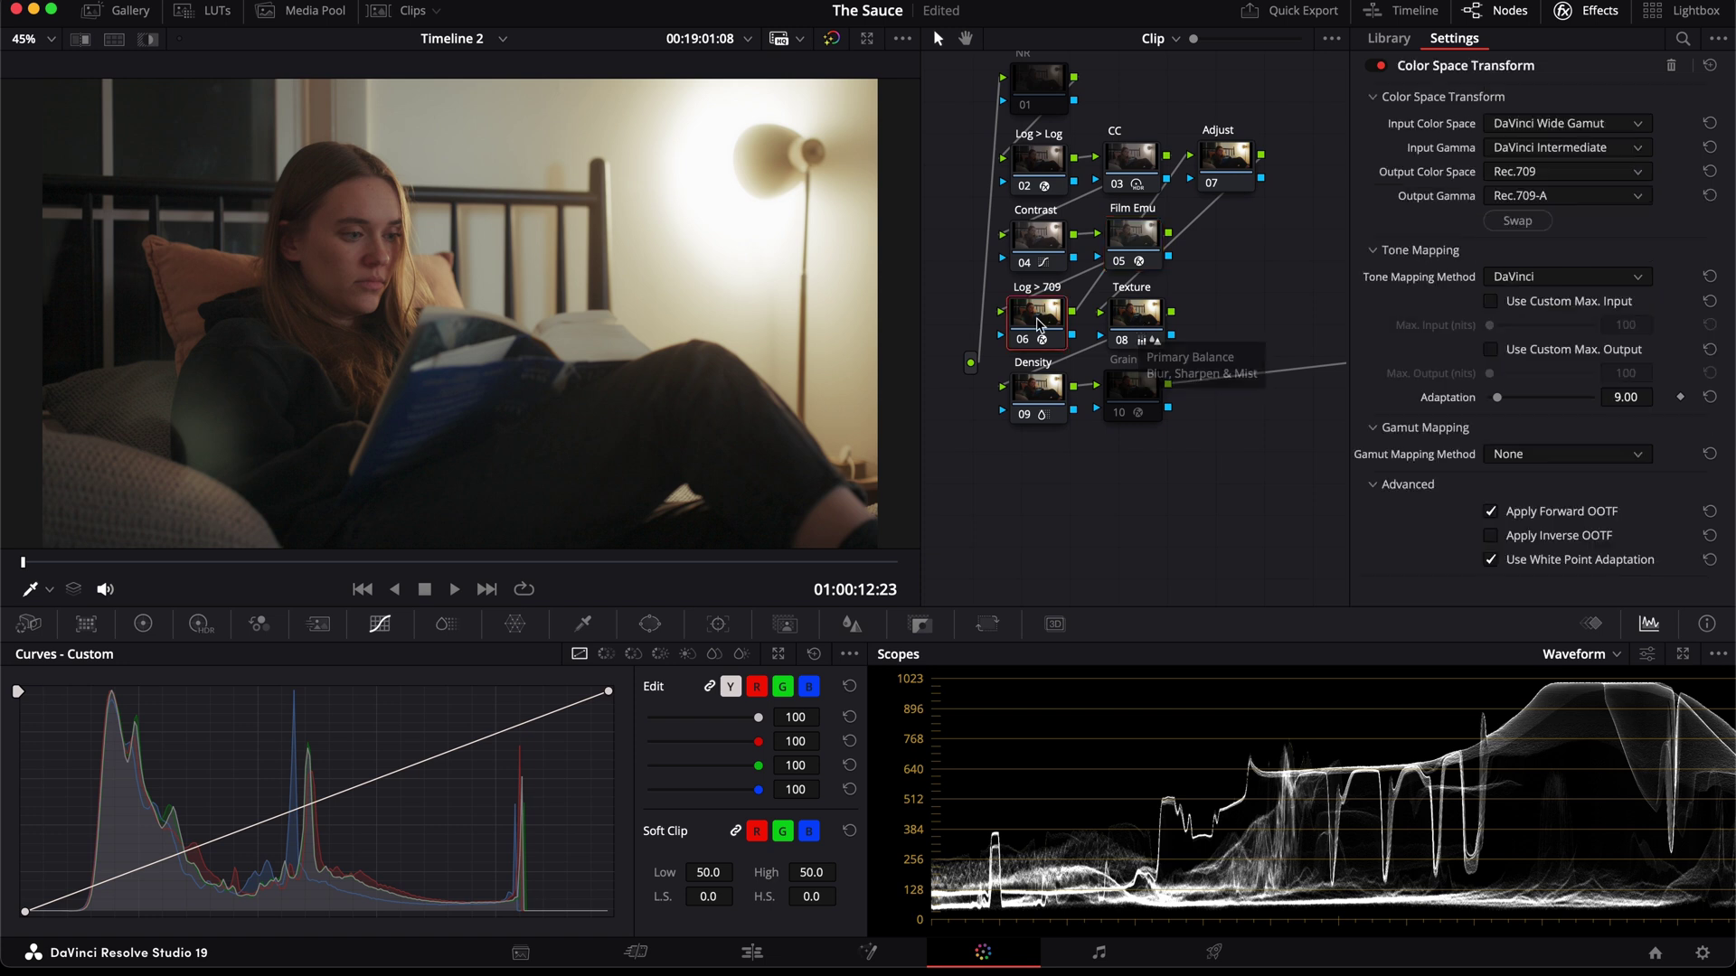
left_click(1138, 239)
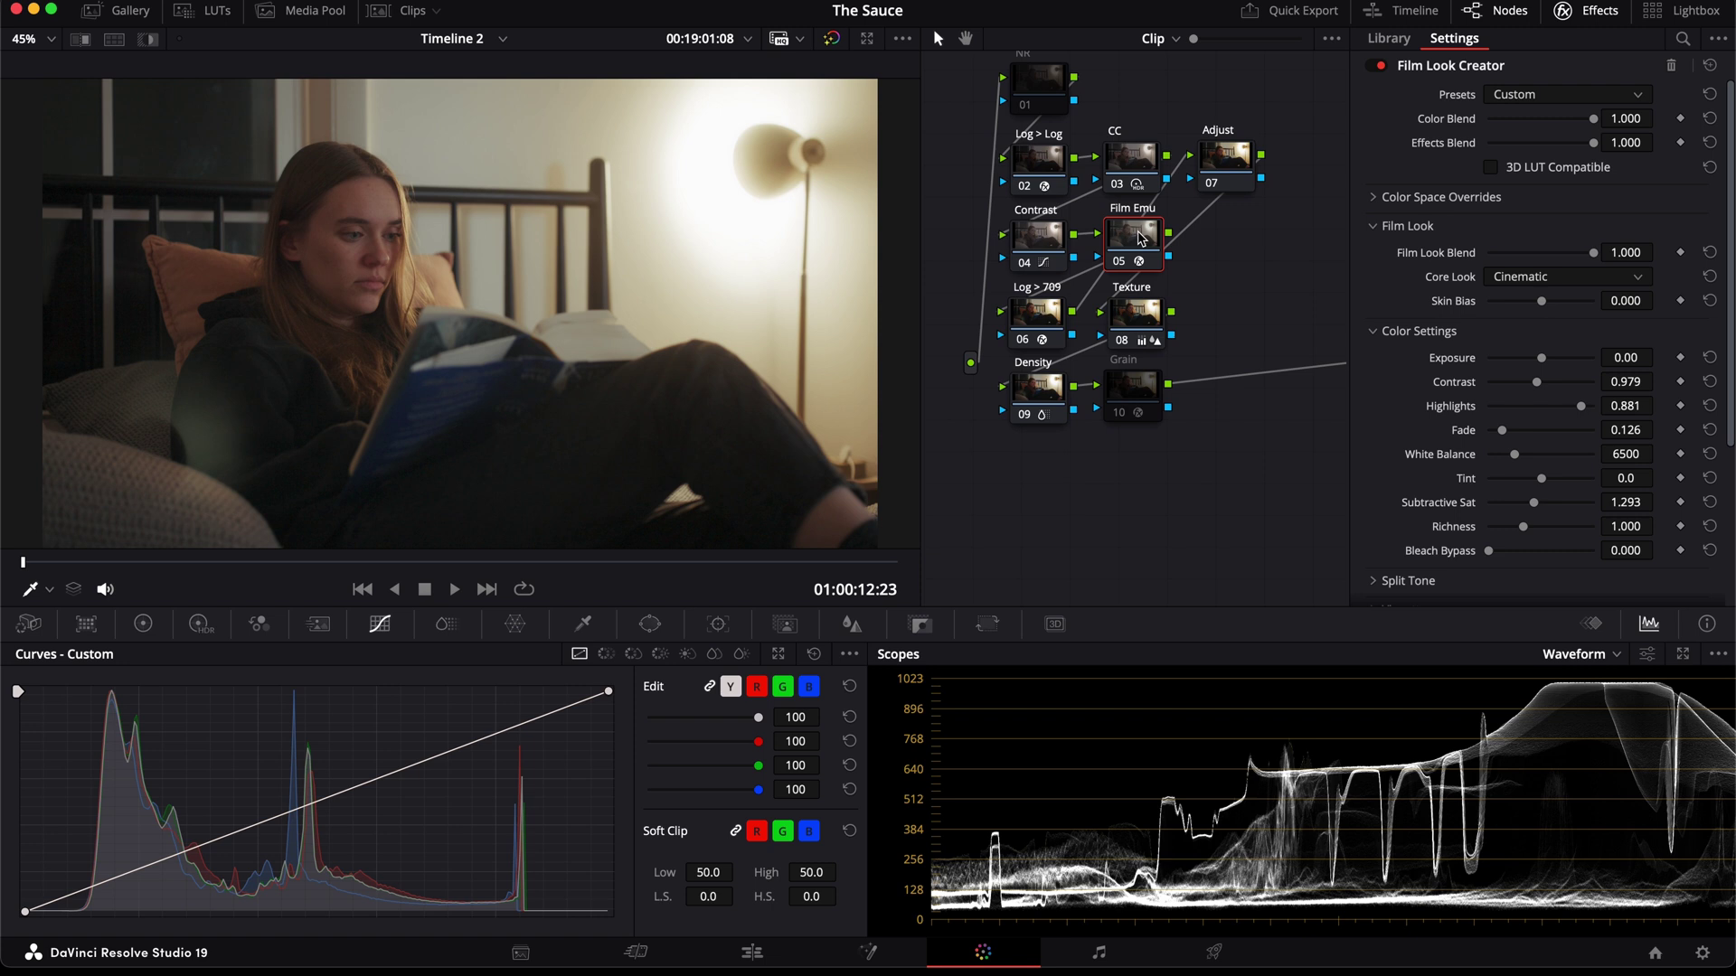
left_click(1137, 321)
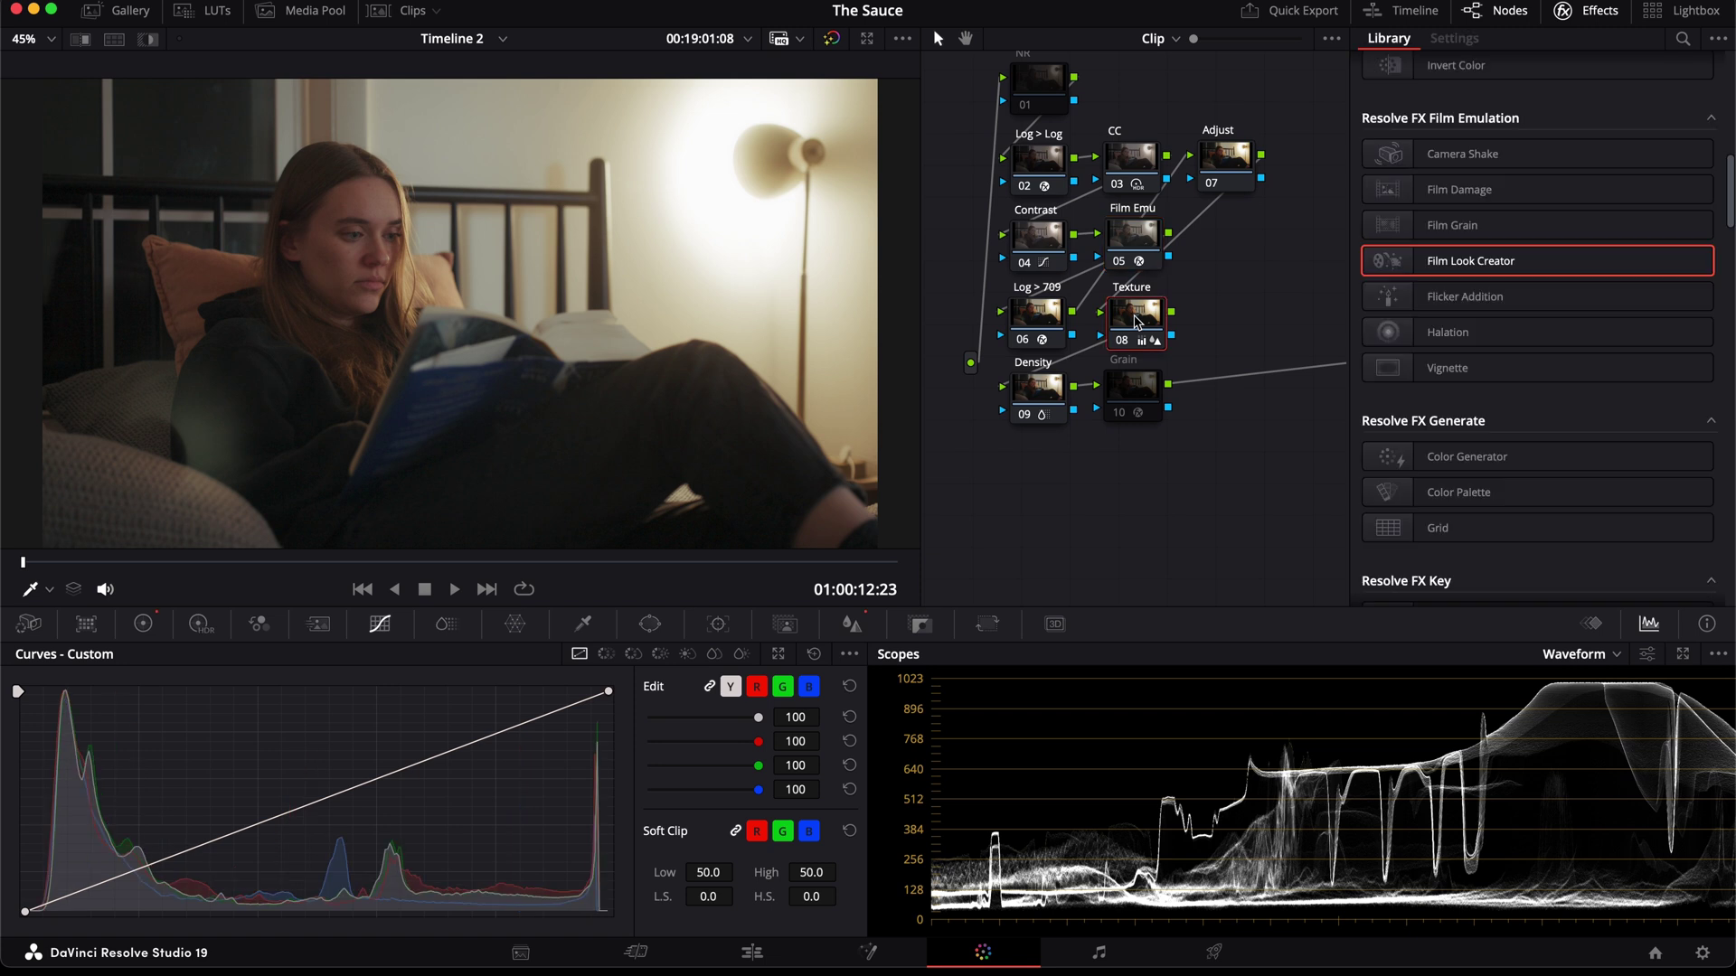
left_click(1143, 226)
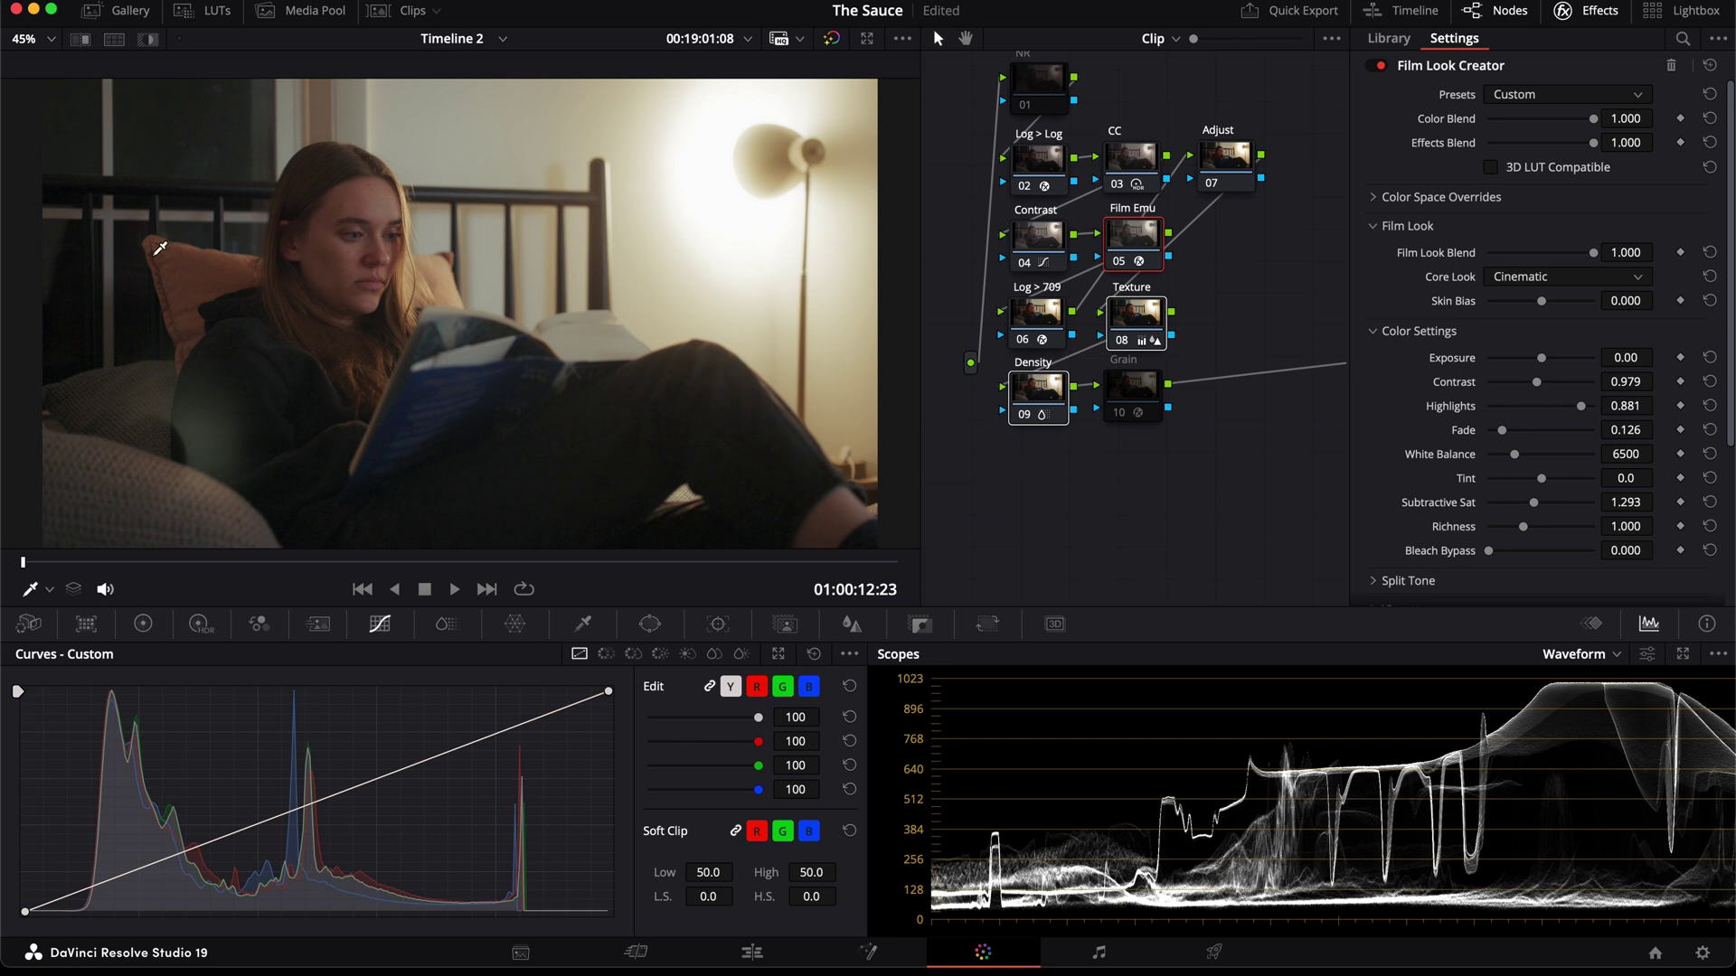
key("super+d")
key("super+d")
key("super+d")
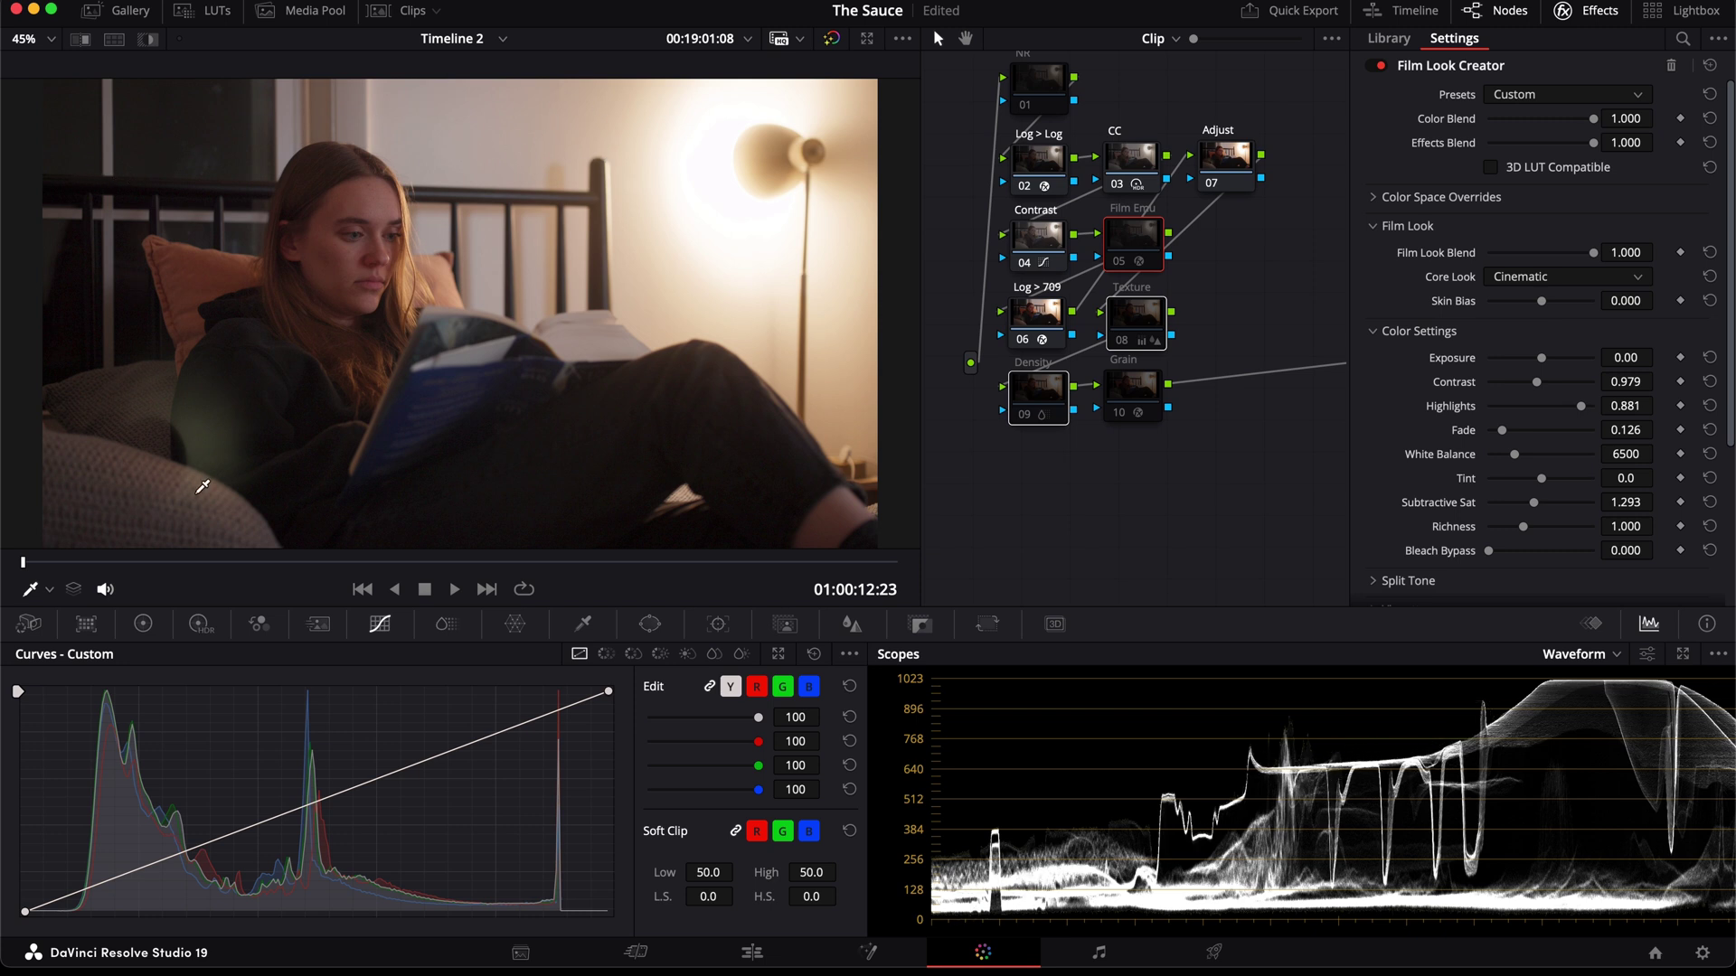
key("super+d")
key("super+d")
key("super+d")
key("ctrl+d")
key("ctrl+d")
key("ctrl+d")
key("ctrl+d")
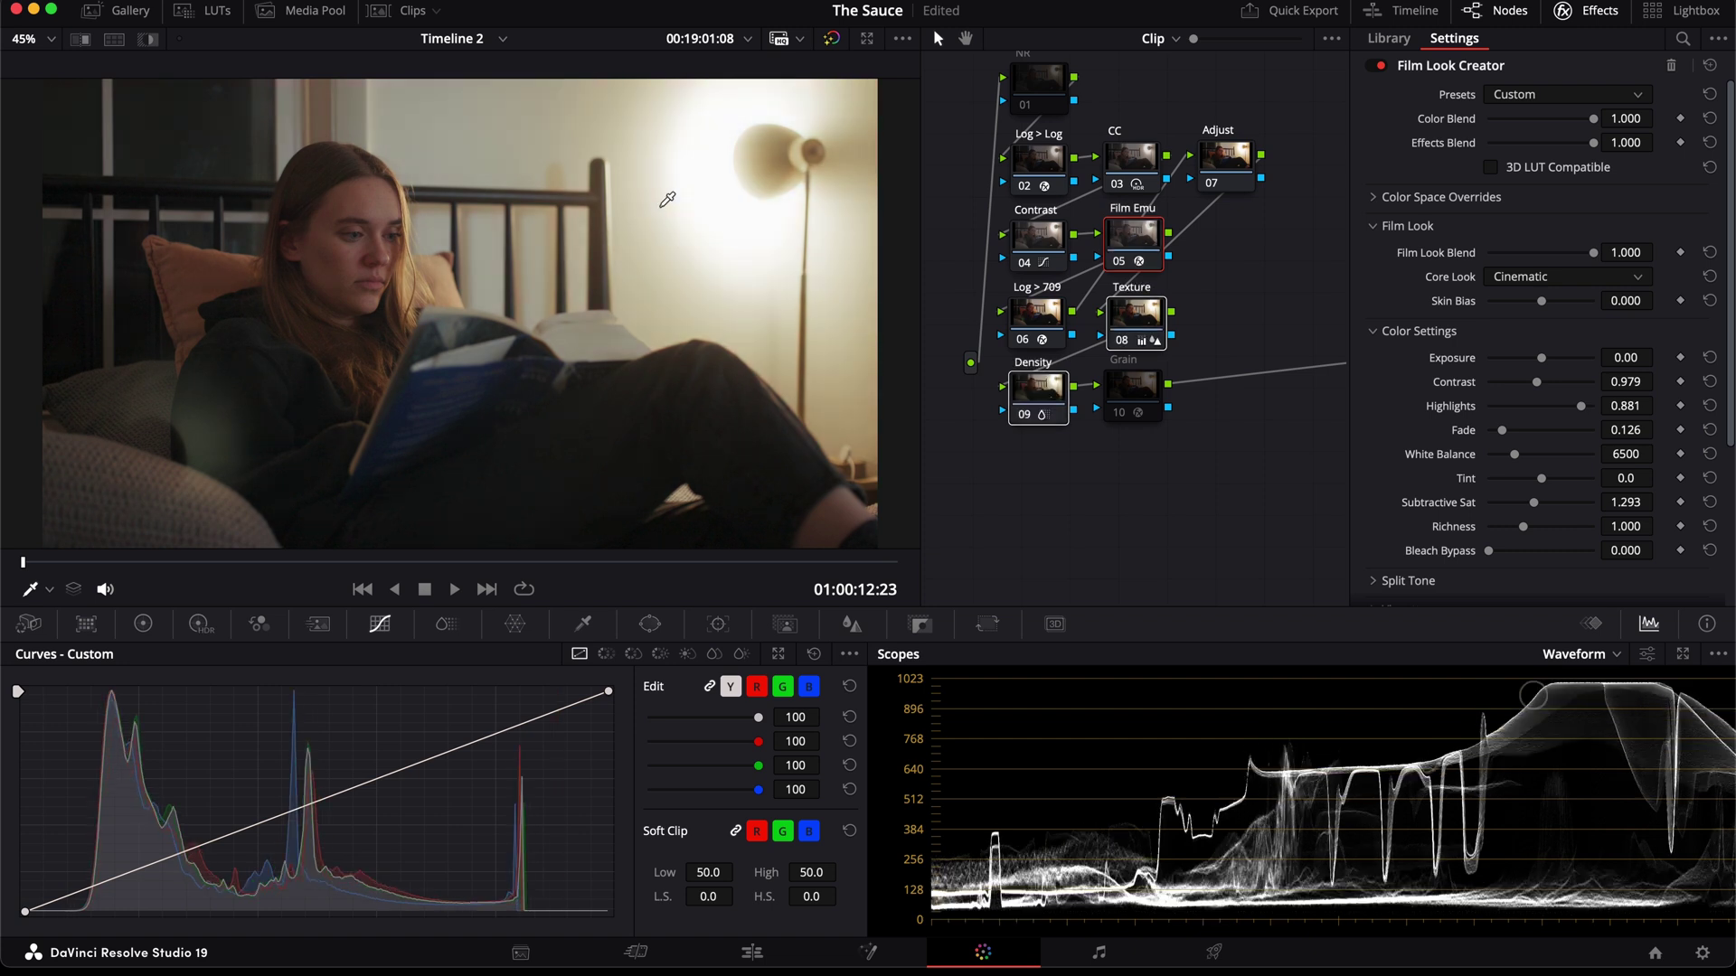
key("ctrl+d")
key("ctrl+d")
key("ctrl+d")
key("ctrl+d")
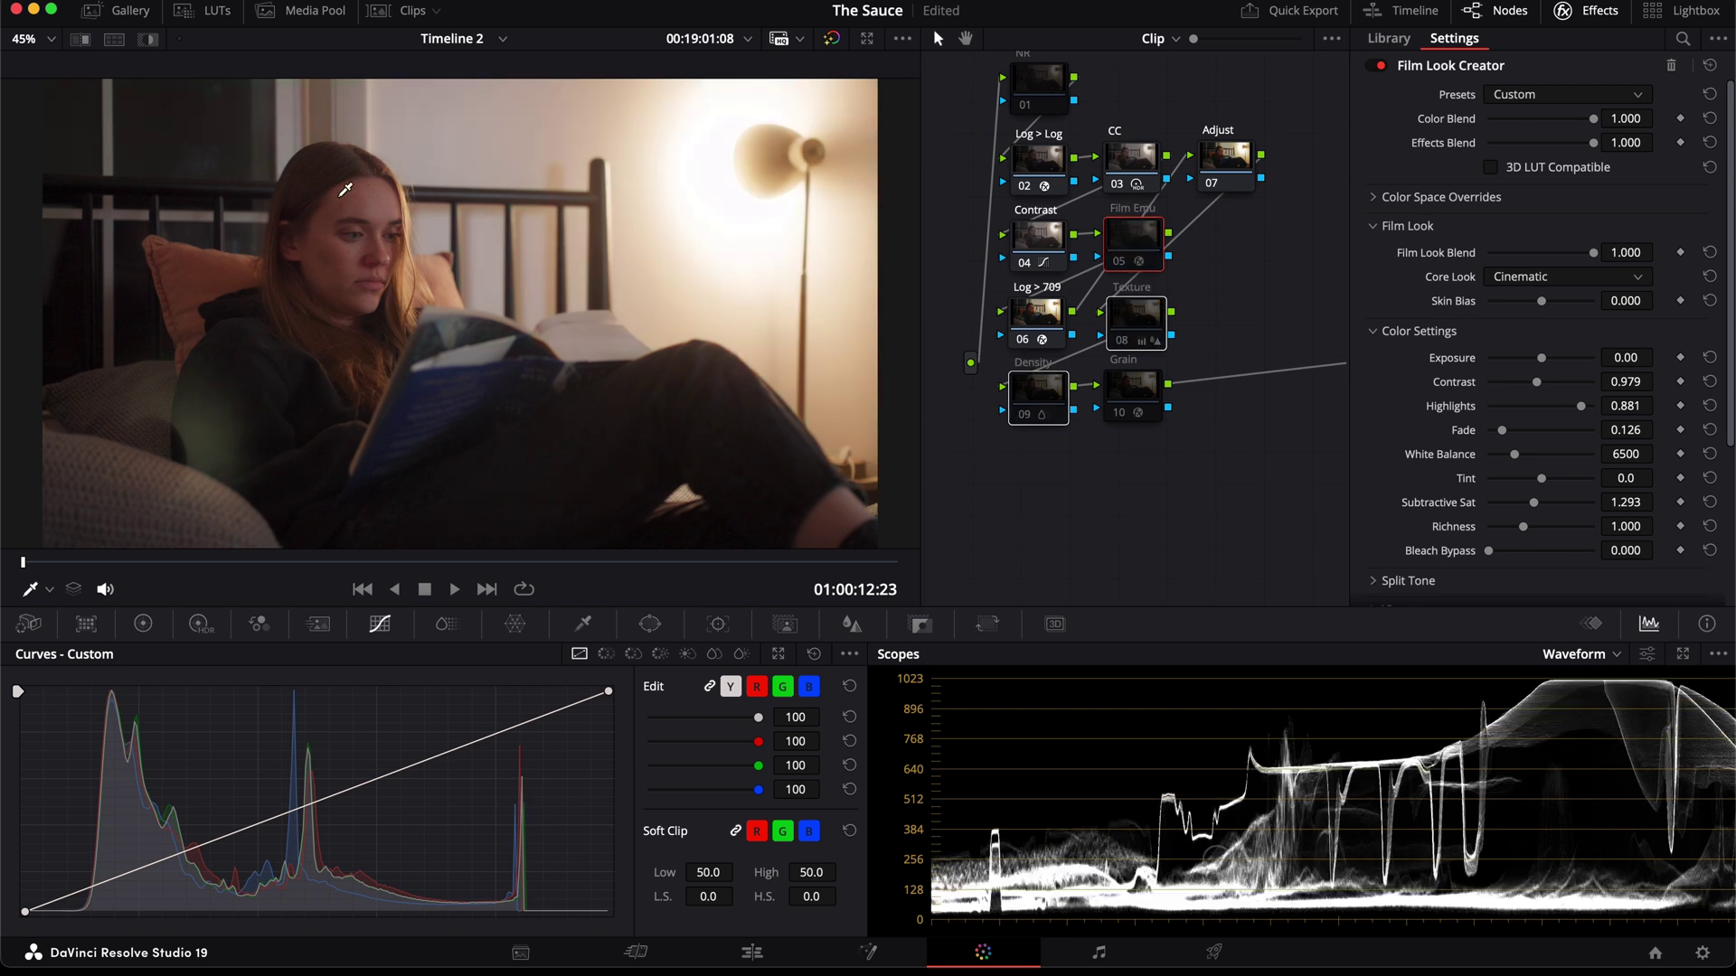
key("ctrl+d")
key("ctrl+d")
key("ctrl+d")
key("ctrl+d")
key("ctrl+d")
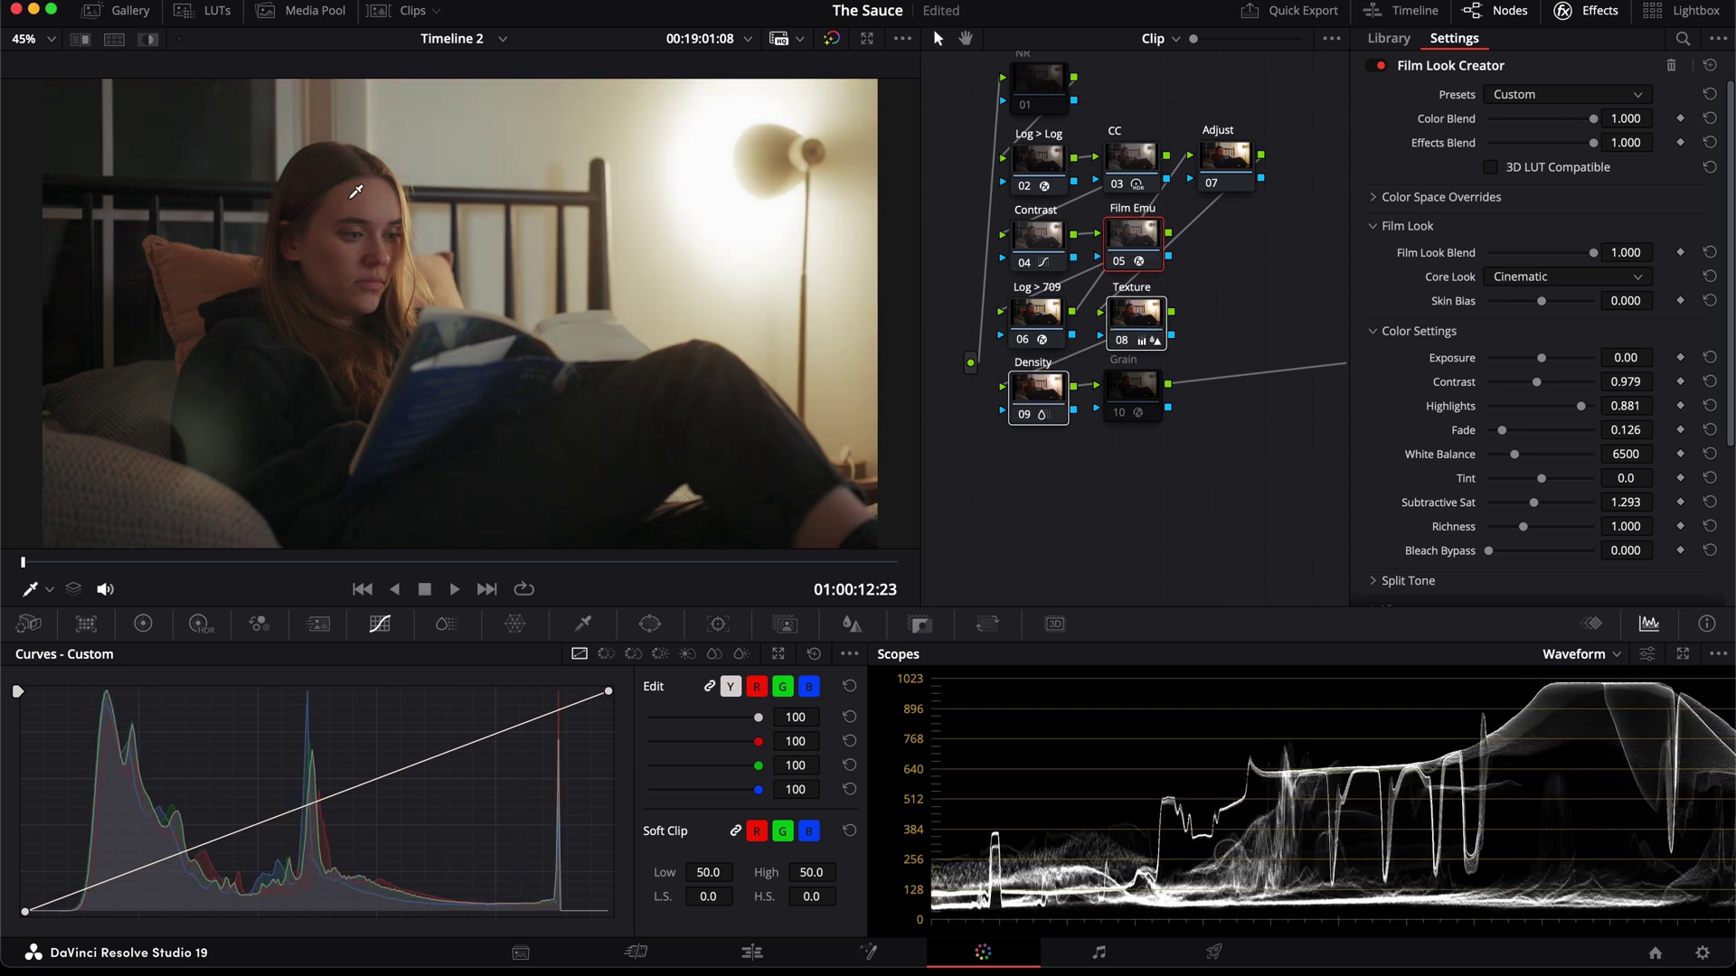
key("ctrl+d")
key("ctrl+d")
key("ctrl+d")
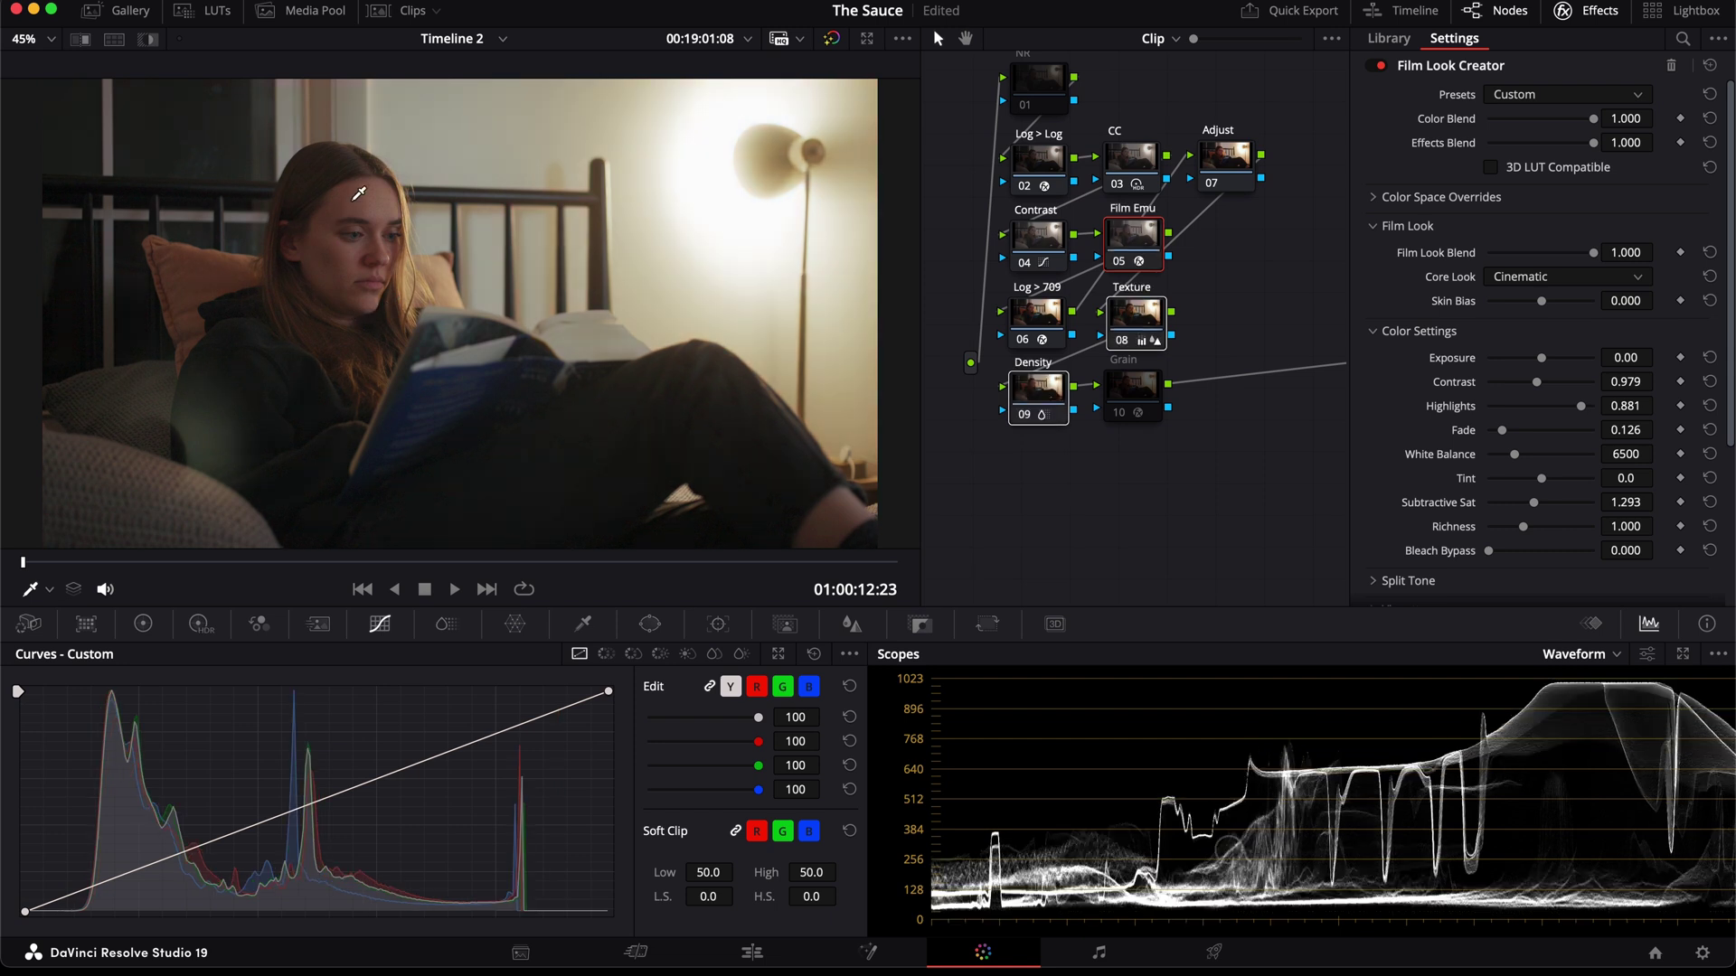
key("ctrl+d")
key("ctrl+d")
key("ctrl+d")
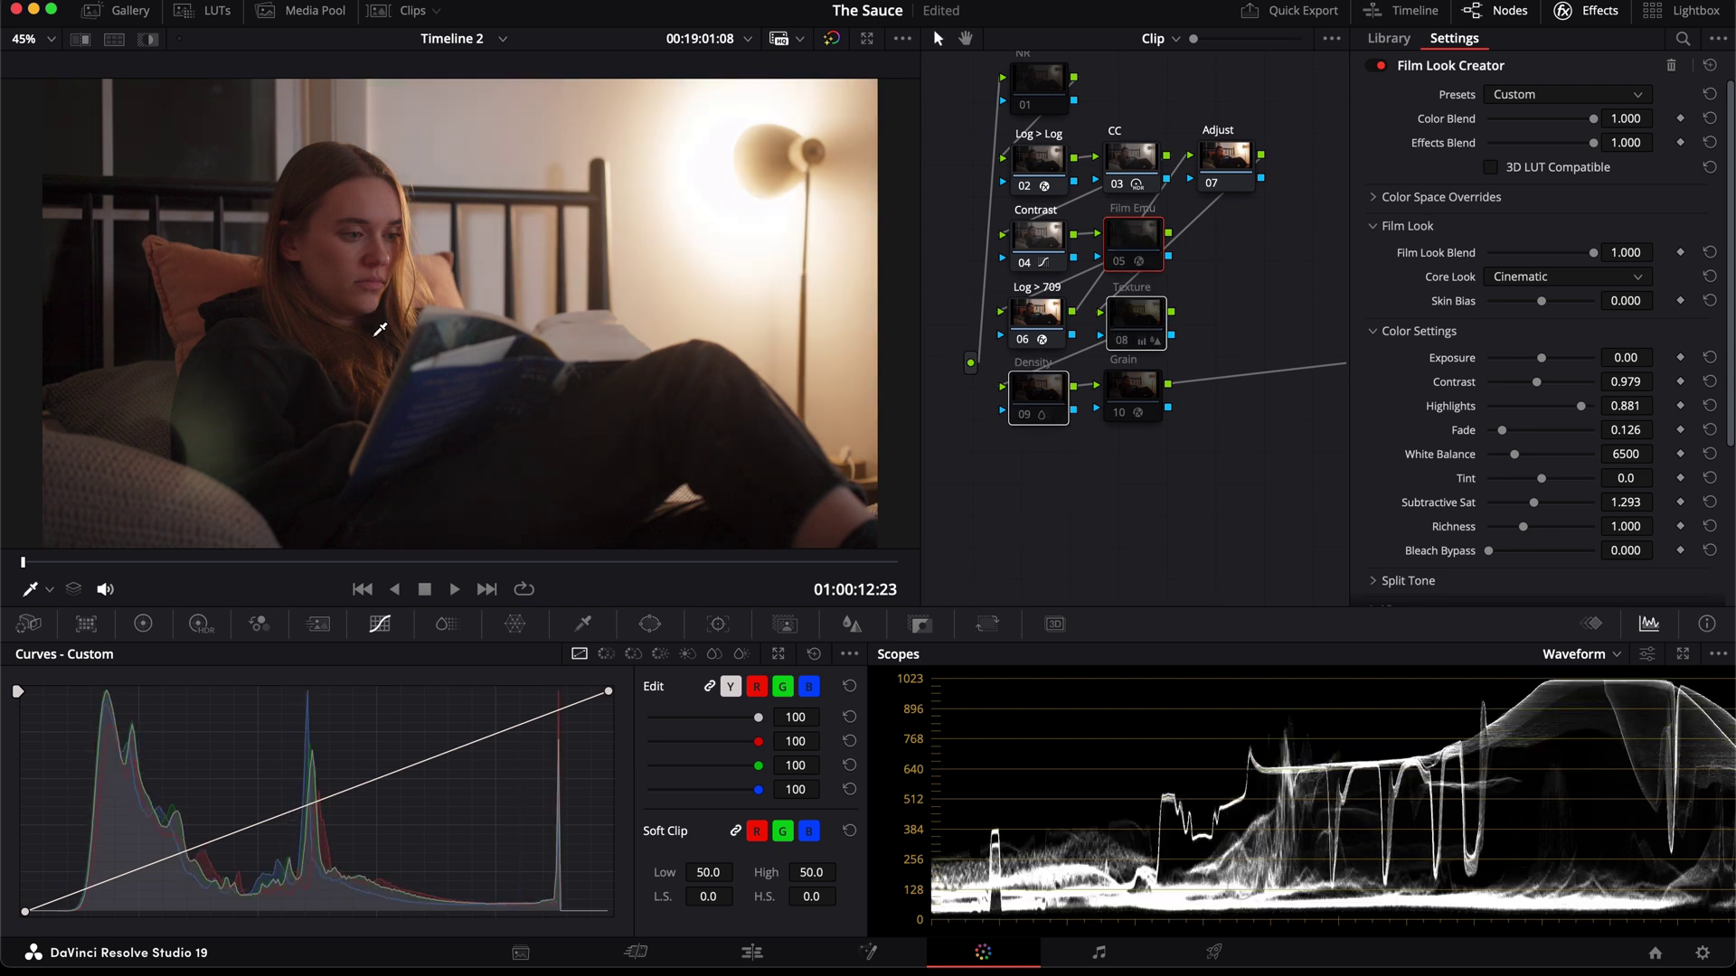
key("ctrl+d")
key("ctrl+d")
key("ctrl+d")
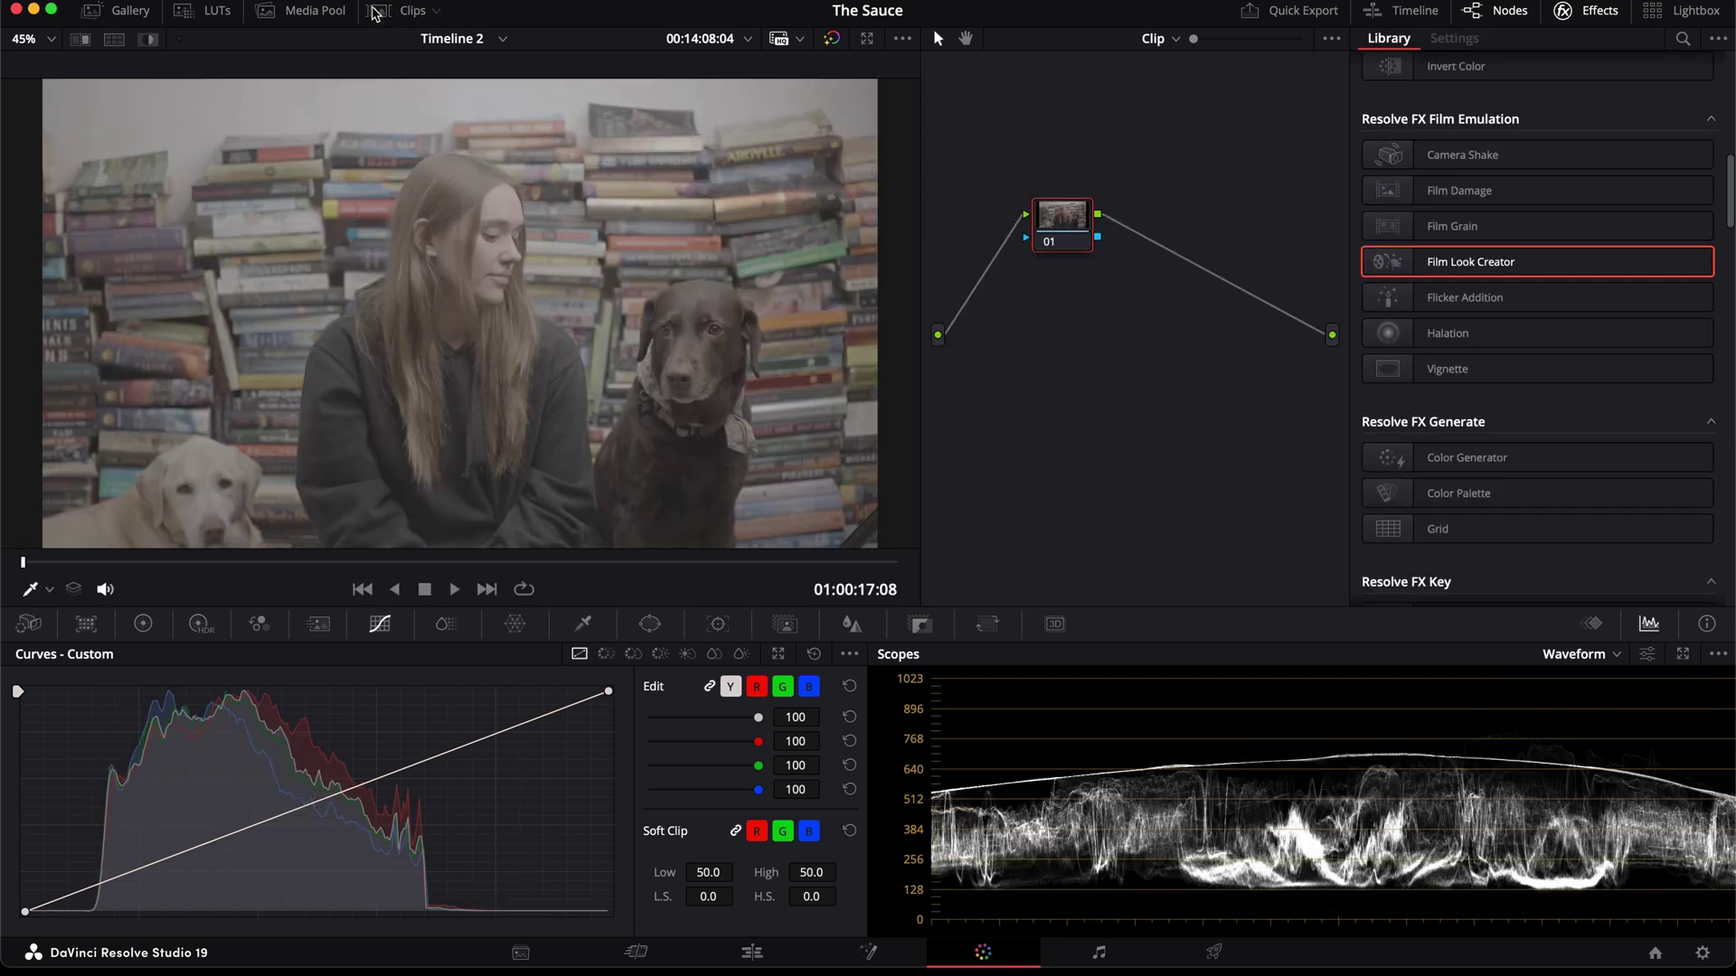
Step: Apply the saved "sauce" PowerGrade from the gallery to the clip of the woman with two dogs before the book stacks
left_click(131, 10)
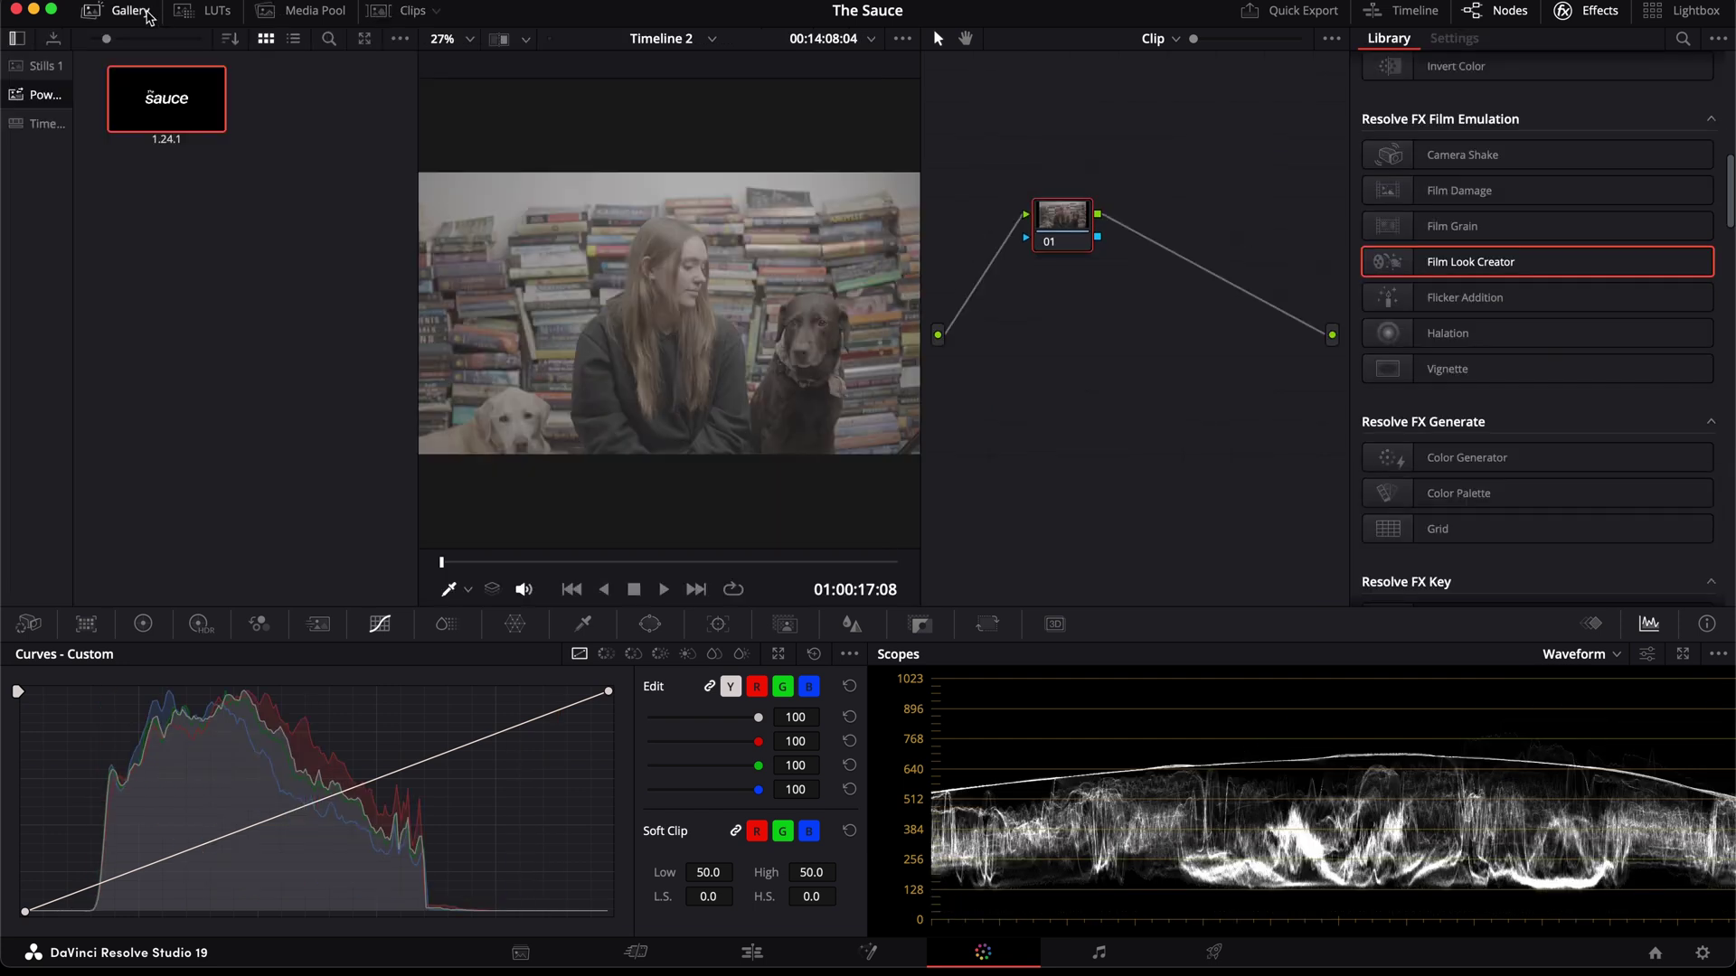
left_click_drag(167, 98, 1039, 220)
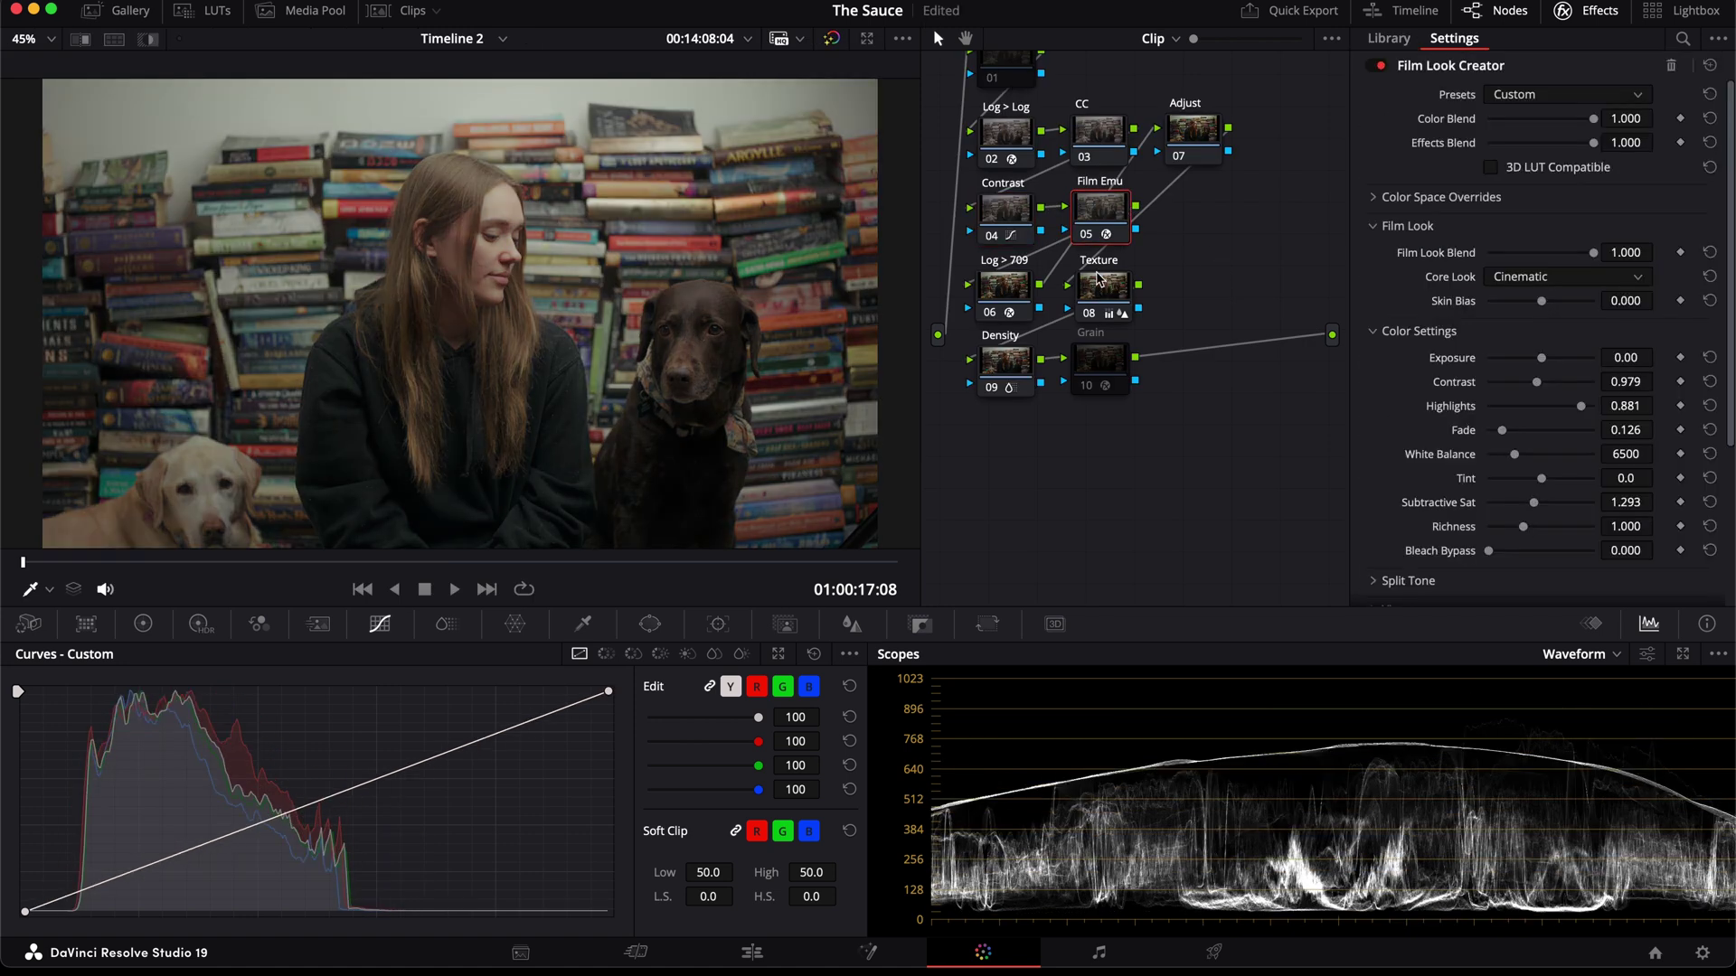
Step: Compare the woman-and-dogs shot repeatedly with the Film Emu, Texture and Density nodes disabled and enabled together
left_click(1096, 278, "super")
left_click(1016, 356, "super")
key("super+d")
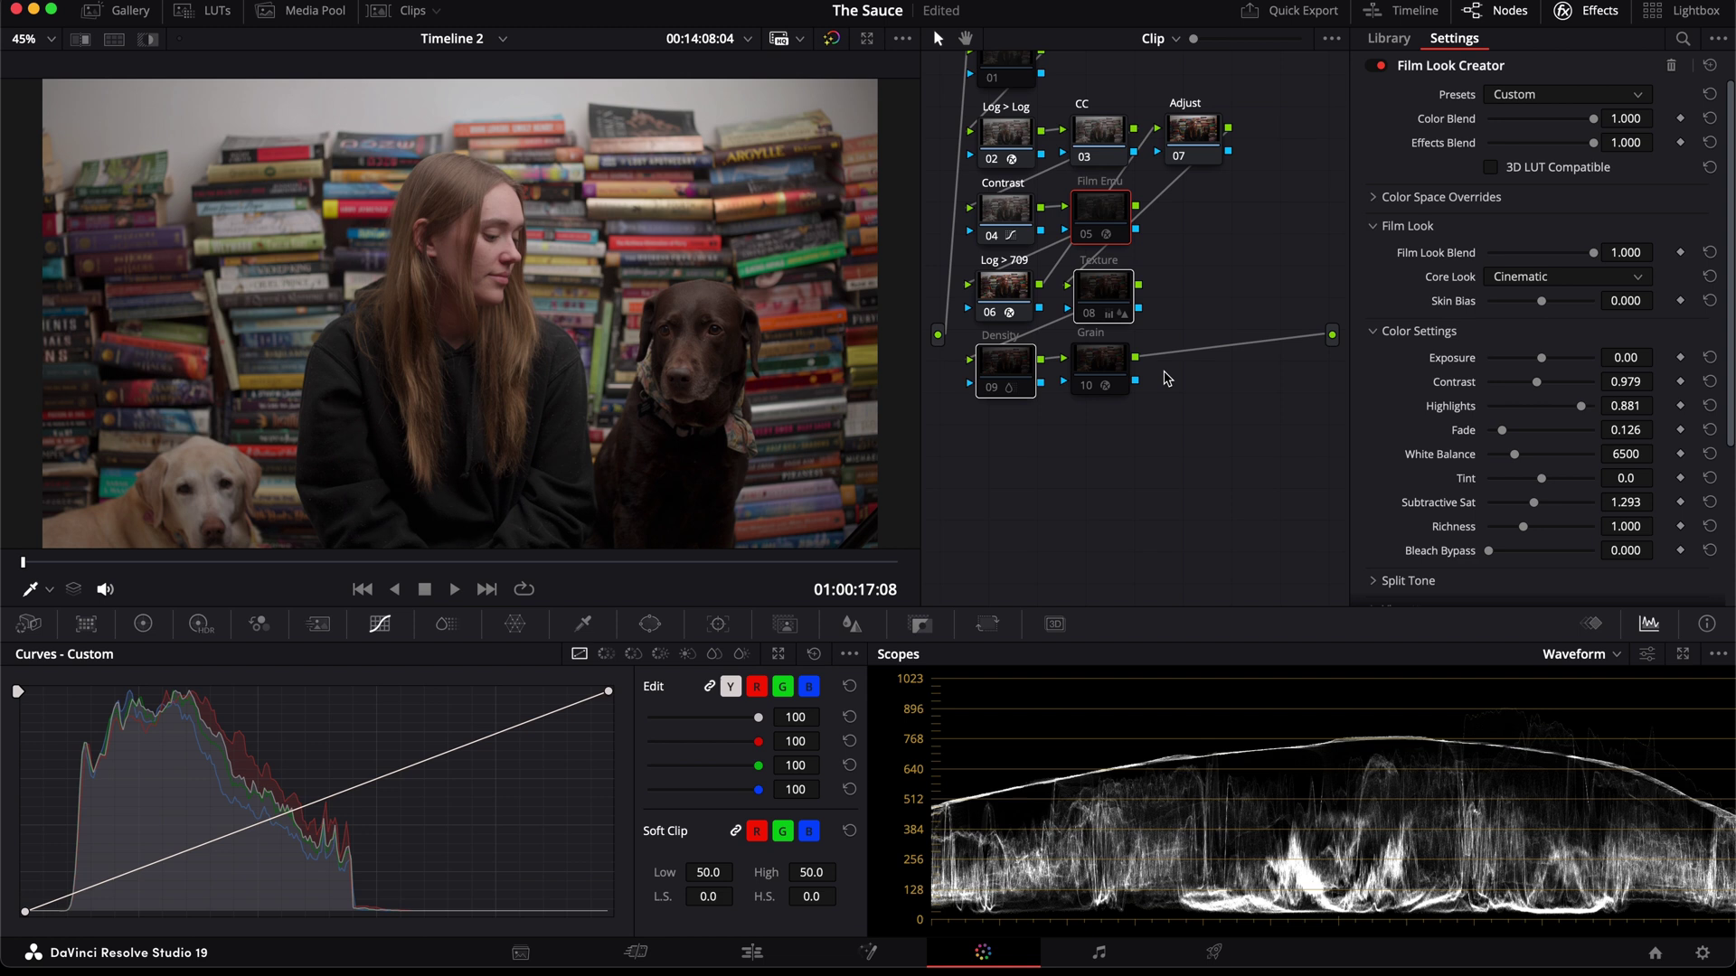
key("super+d")
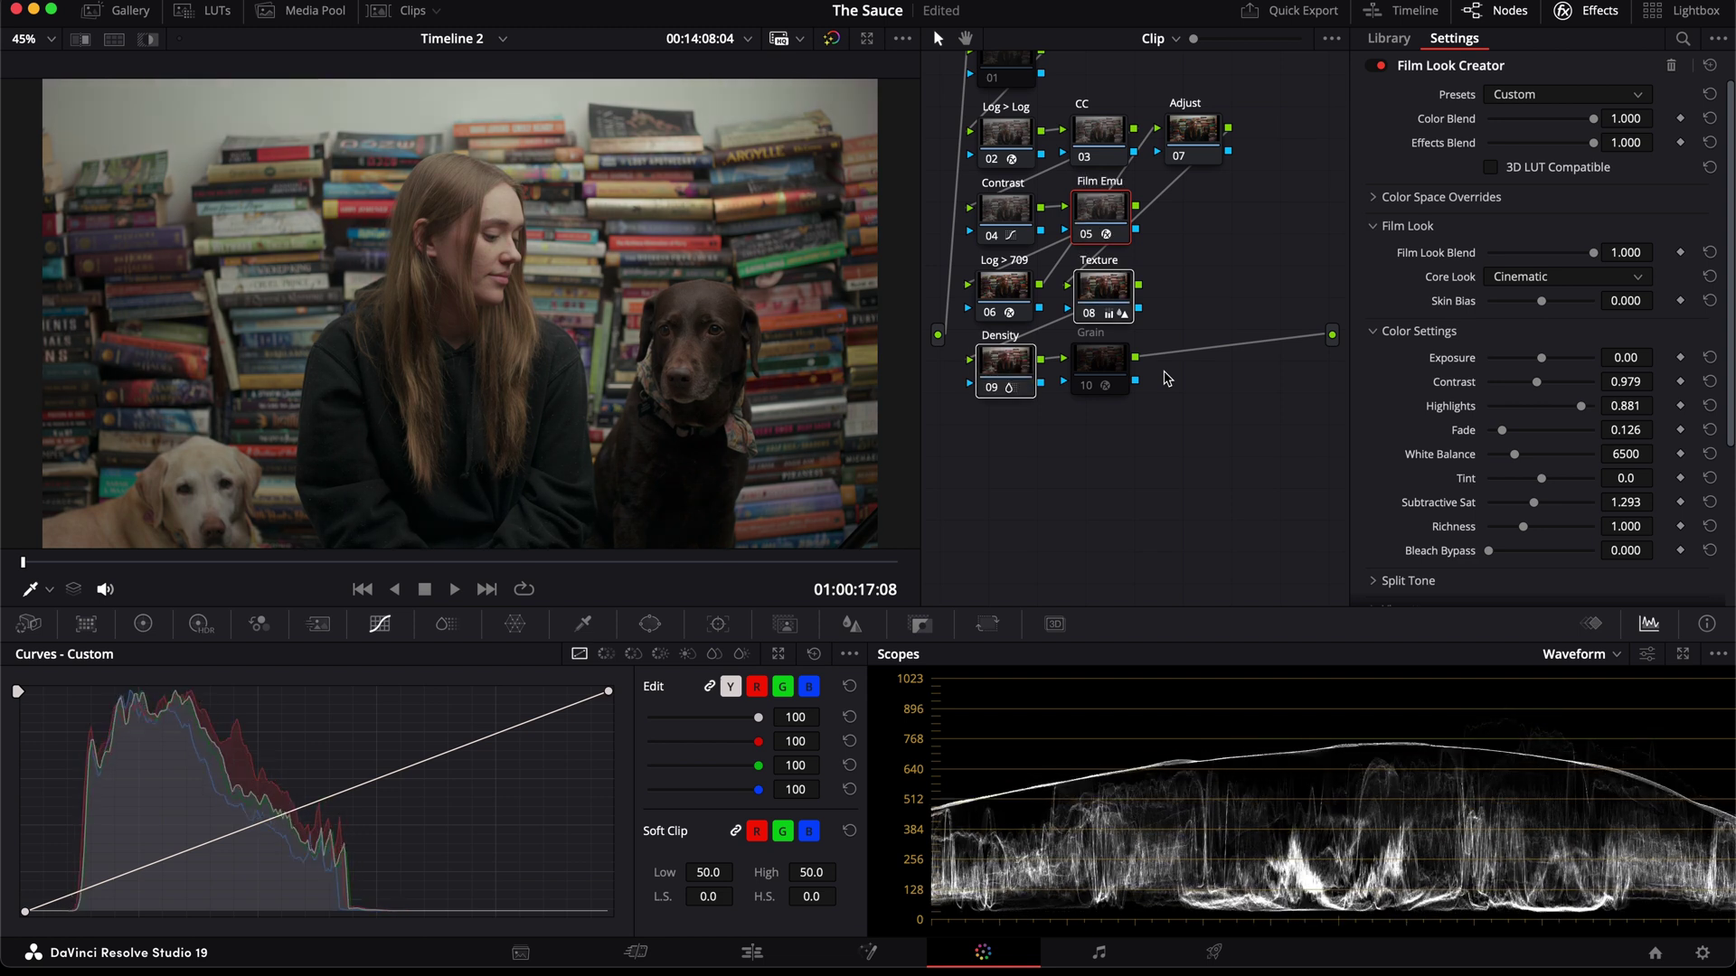
key("super+d")
key("super+d")
key("super+d")
key("super+d")
key("super+d")
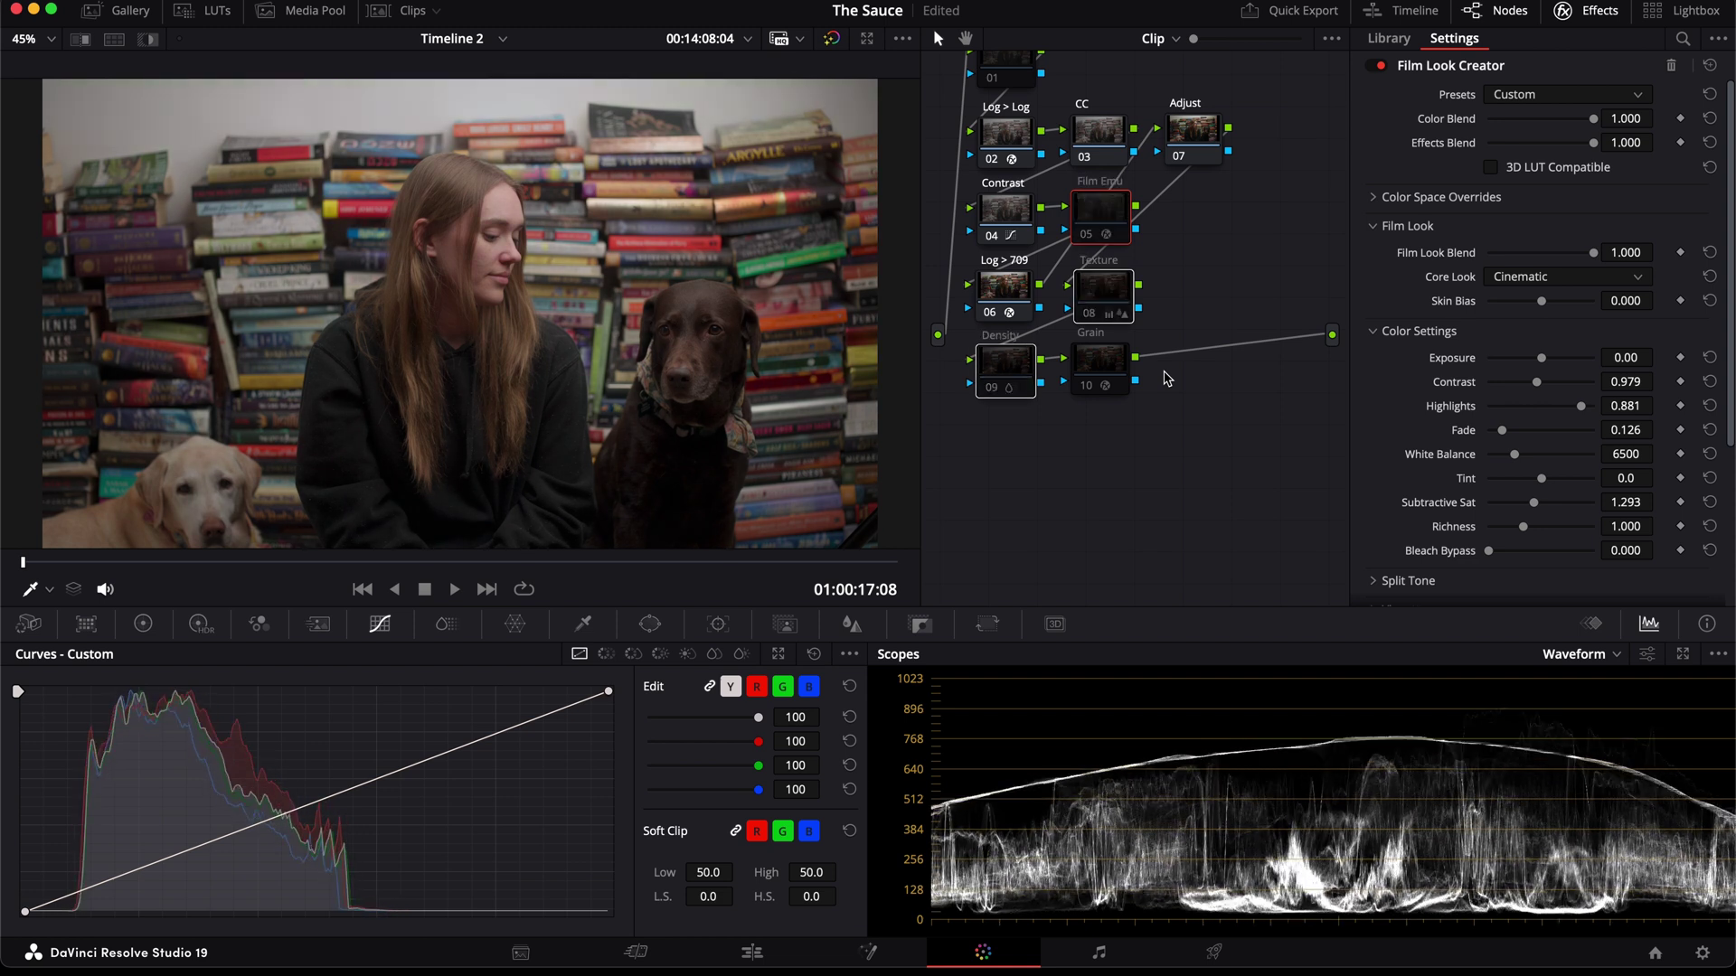
key("super+d")
key("super+d")
key("super+d")
key("super+d")
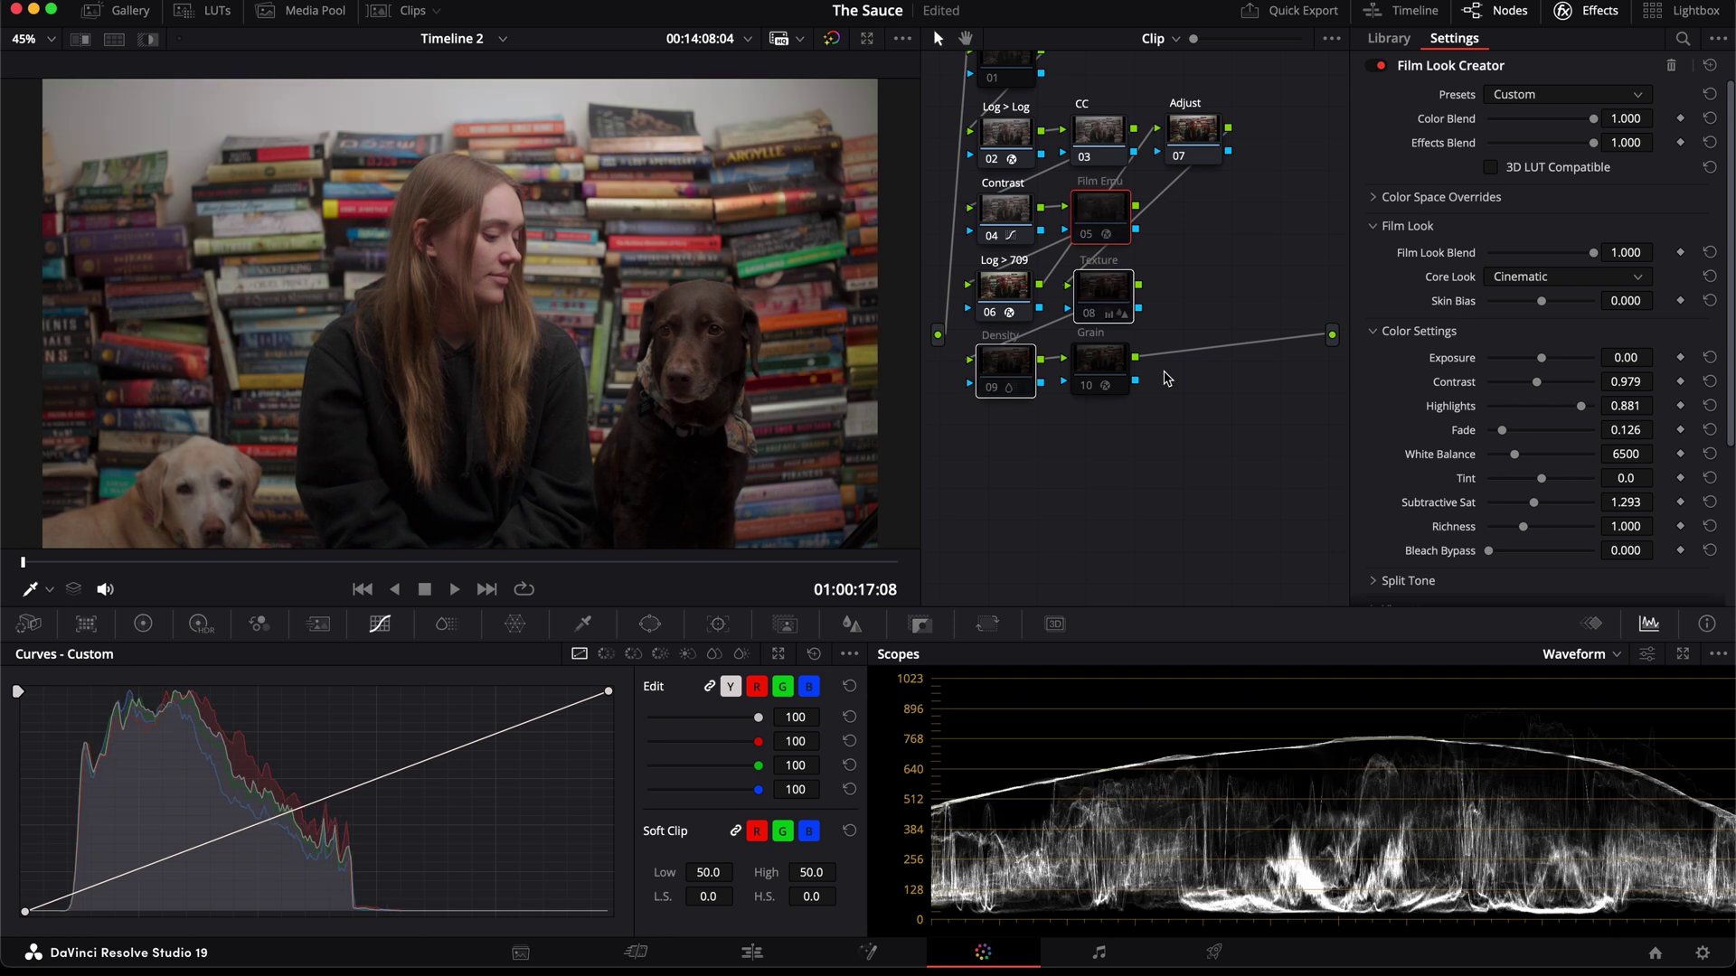
key("super+d")
key("super+d")
key("super+d")
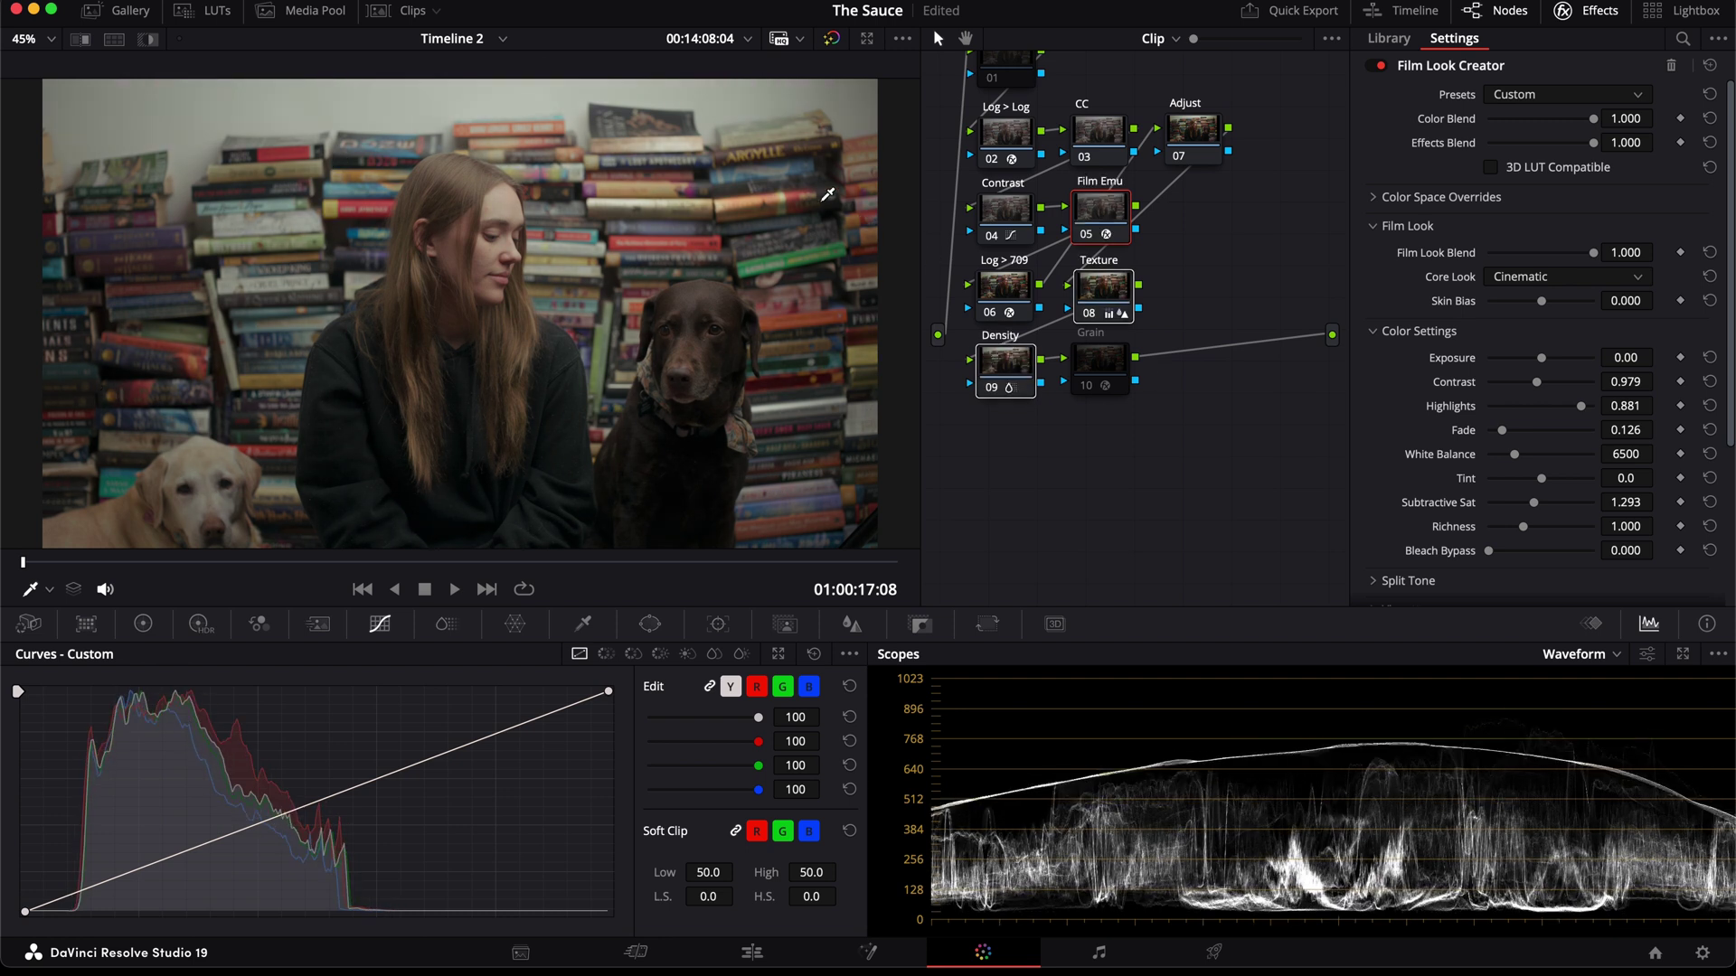
key("super+d")
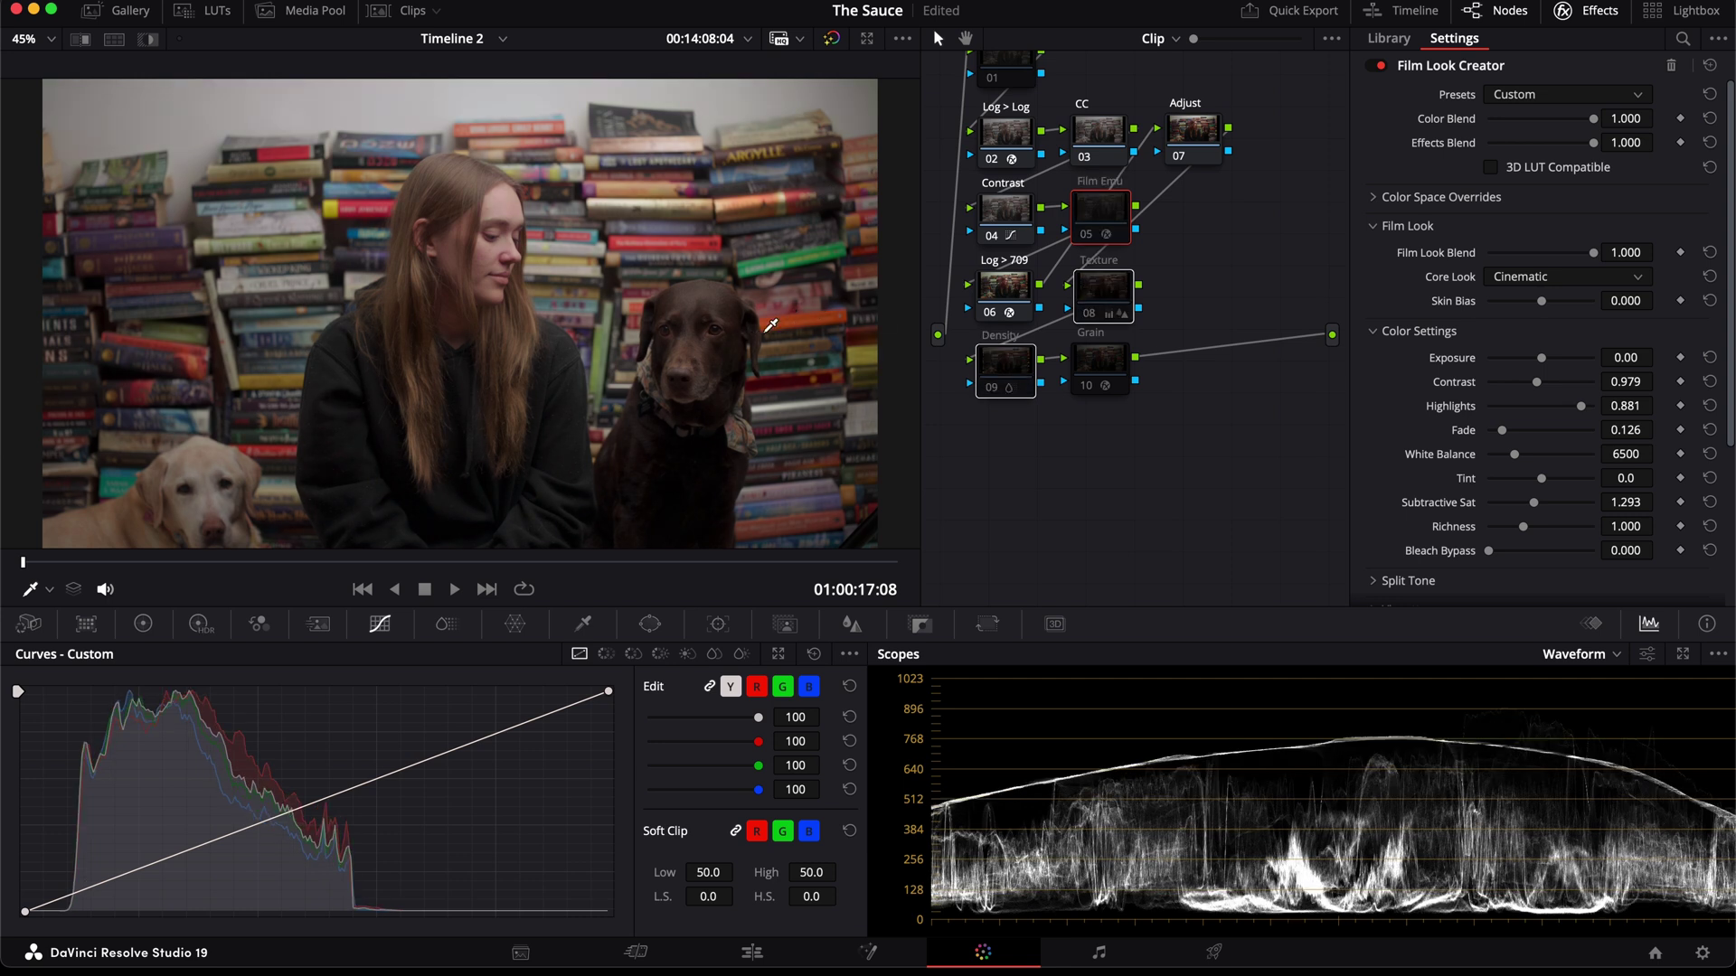
key("super+d")
key("super+d")
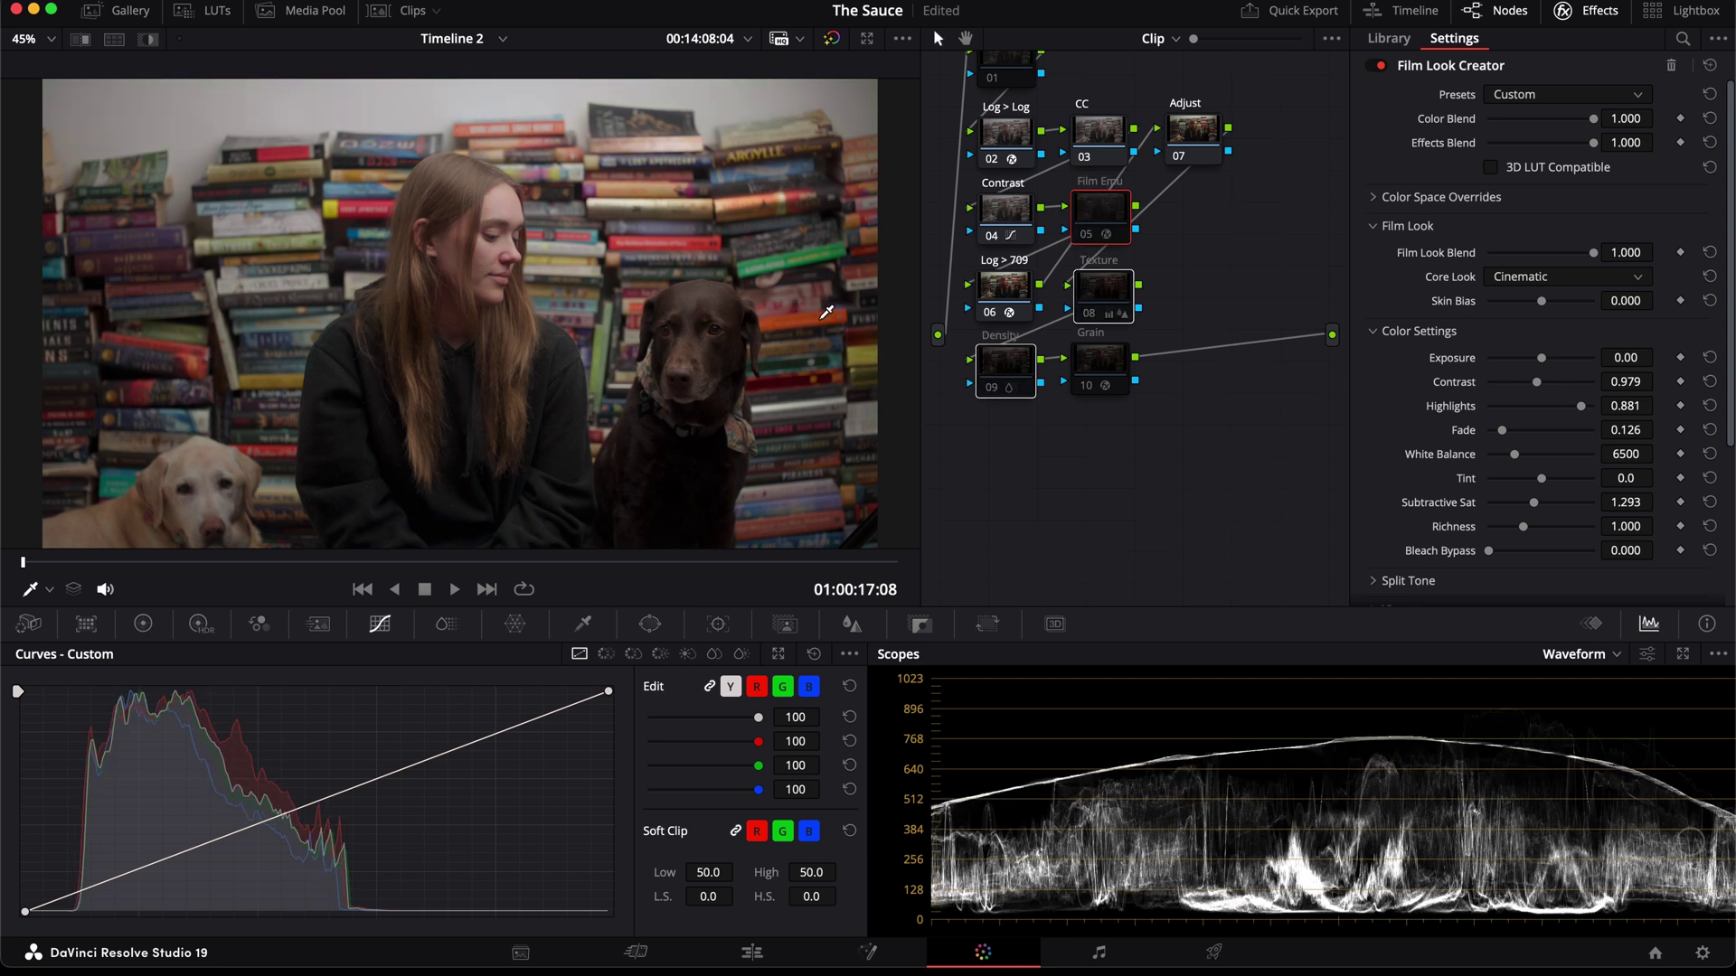
key("super+d")
key("super+d")
key("super+d")
key("super+d")
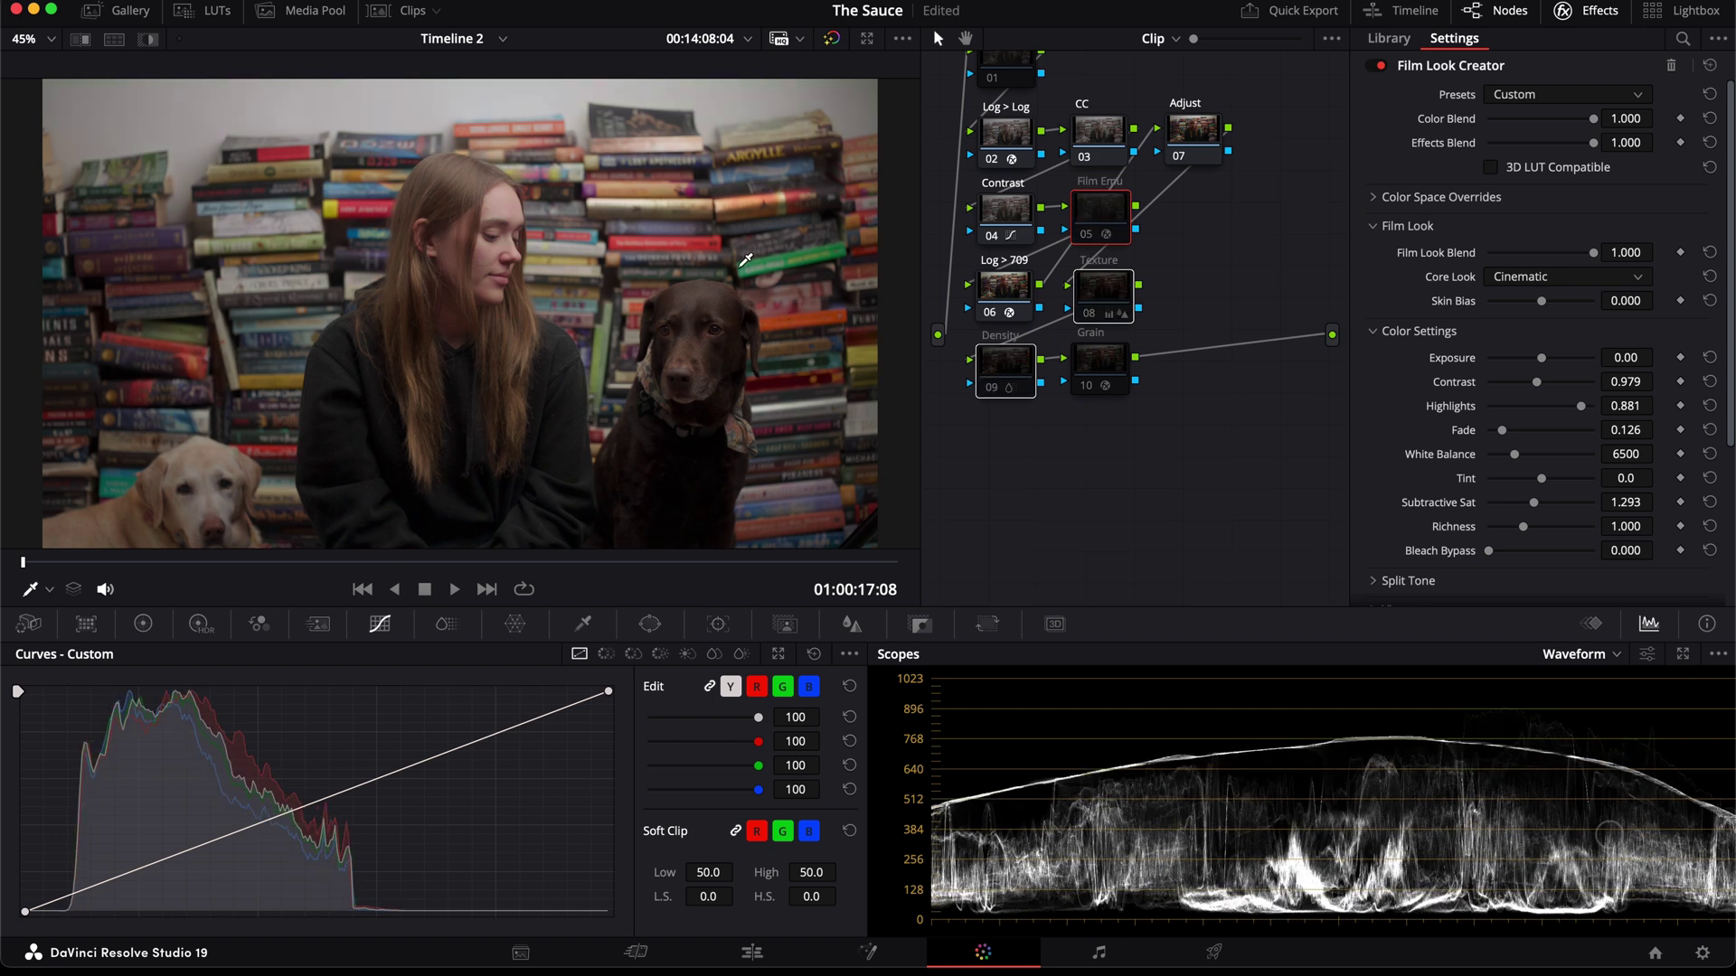
key("super+d")
key("super+d")
key("super+d")
key("super+d")
key("super+d")
key("super+d")
key("super+d")
key("super+d")
key("super+d")
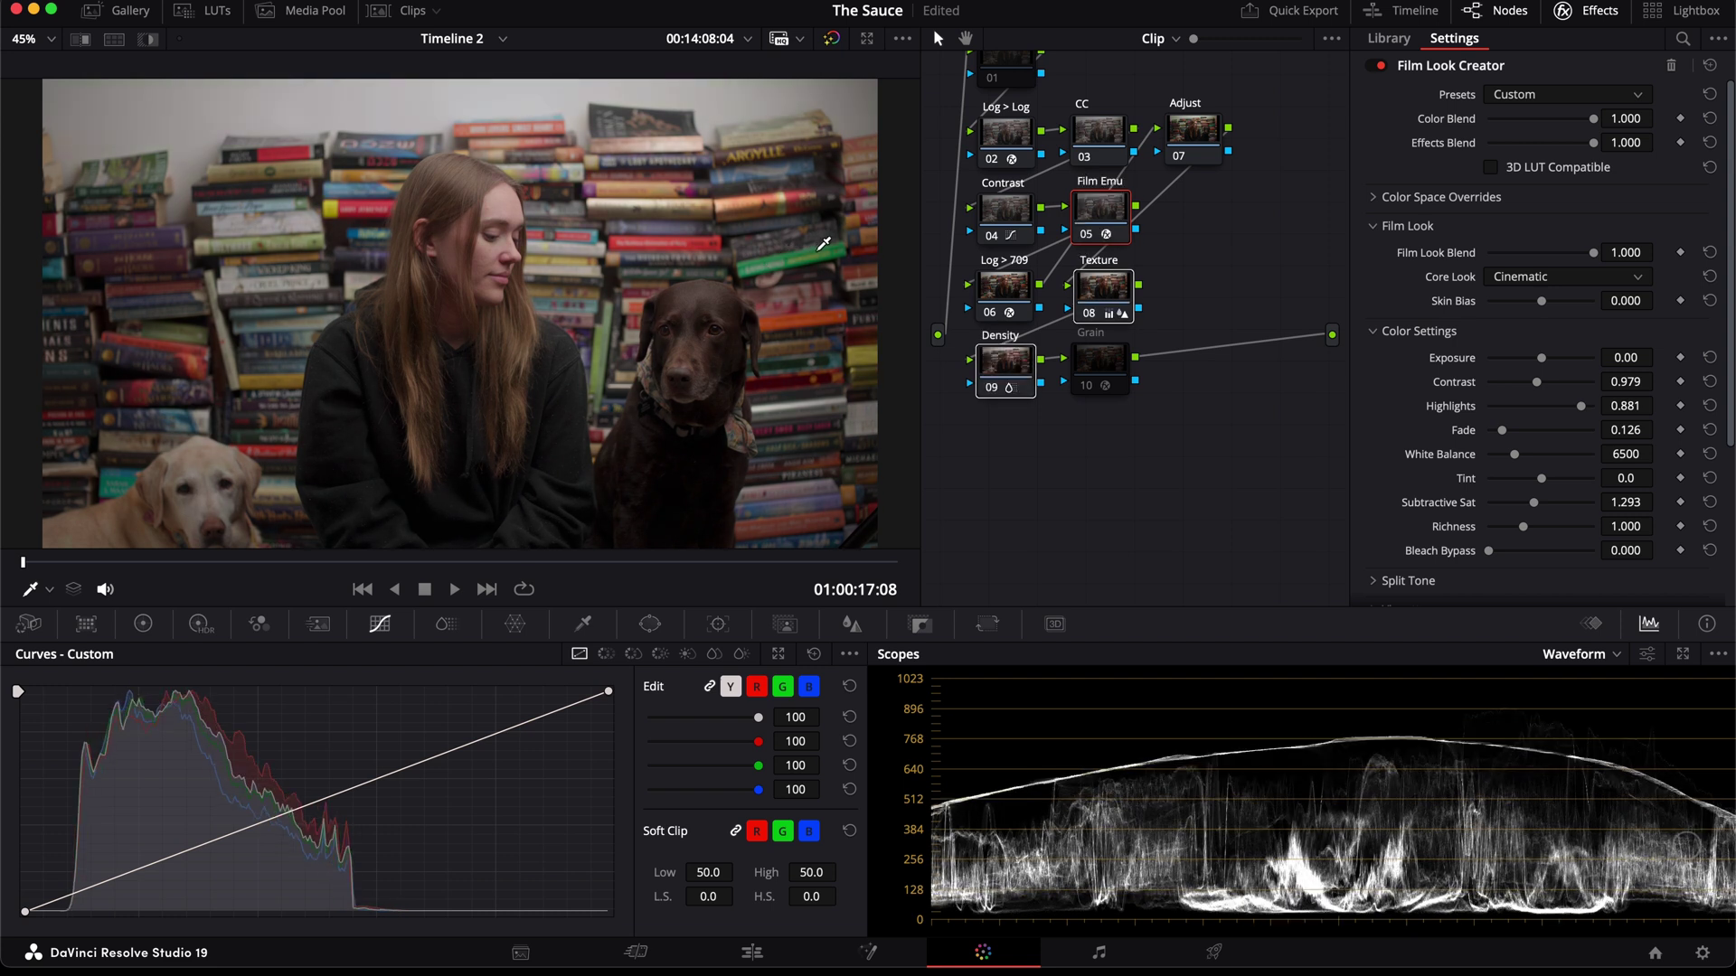
key("super+d")
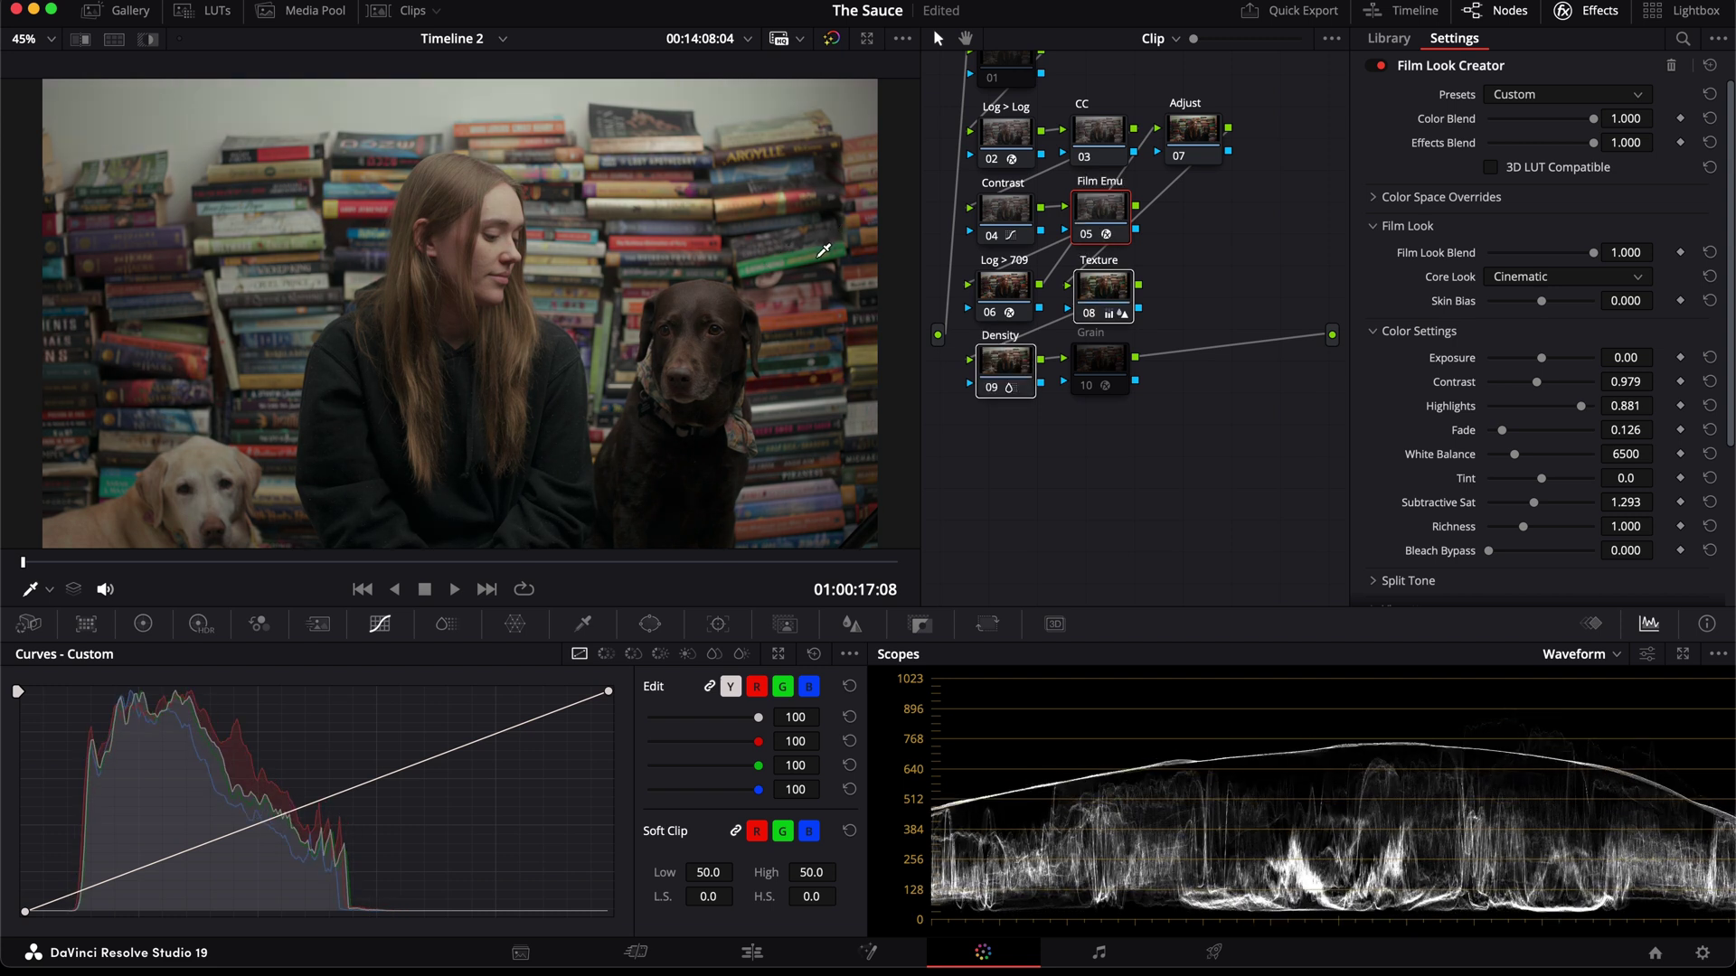
key("super+d")
key("super+d")
Step: Set the Adjust node's Tint to 17.50 in the Primaries color wheels
left_click(1190, 137)
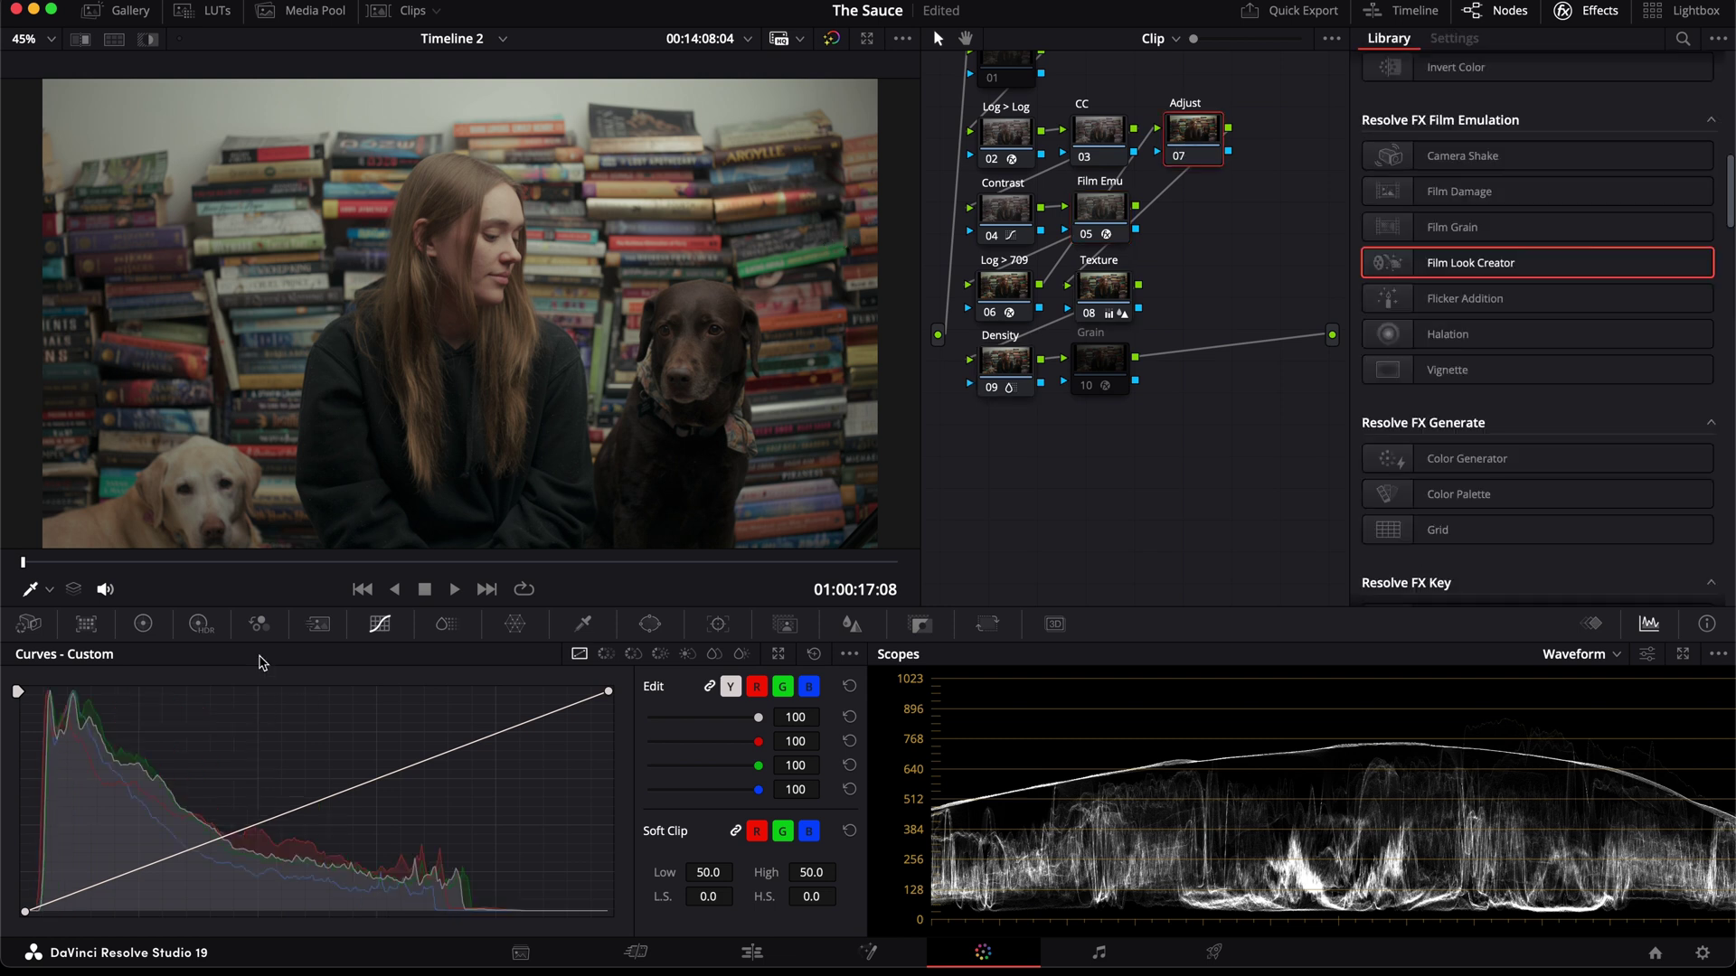
left_click(147, 631)
left_click_drag(359, 680, 388, 680)
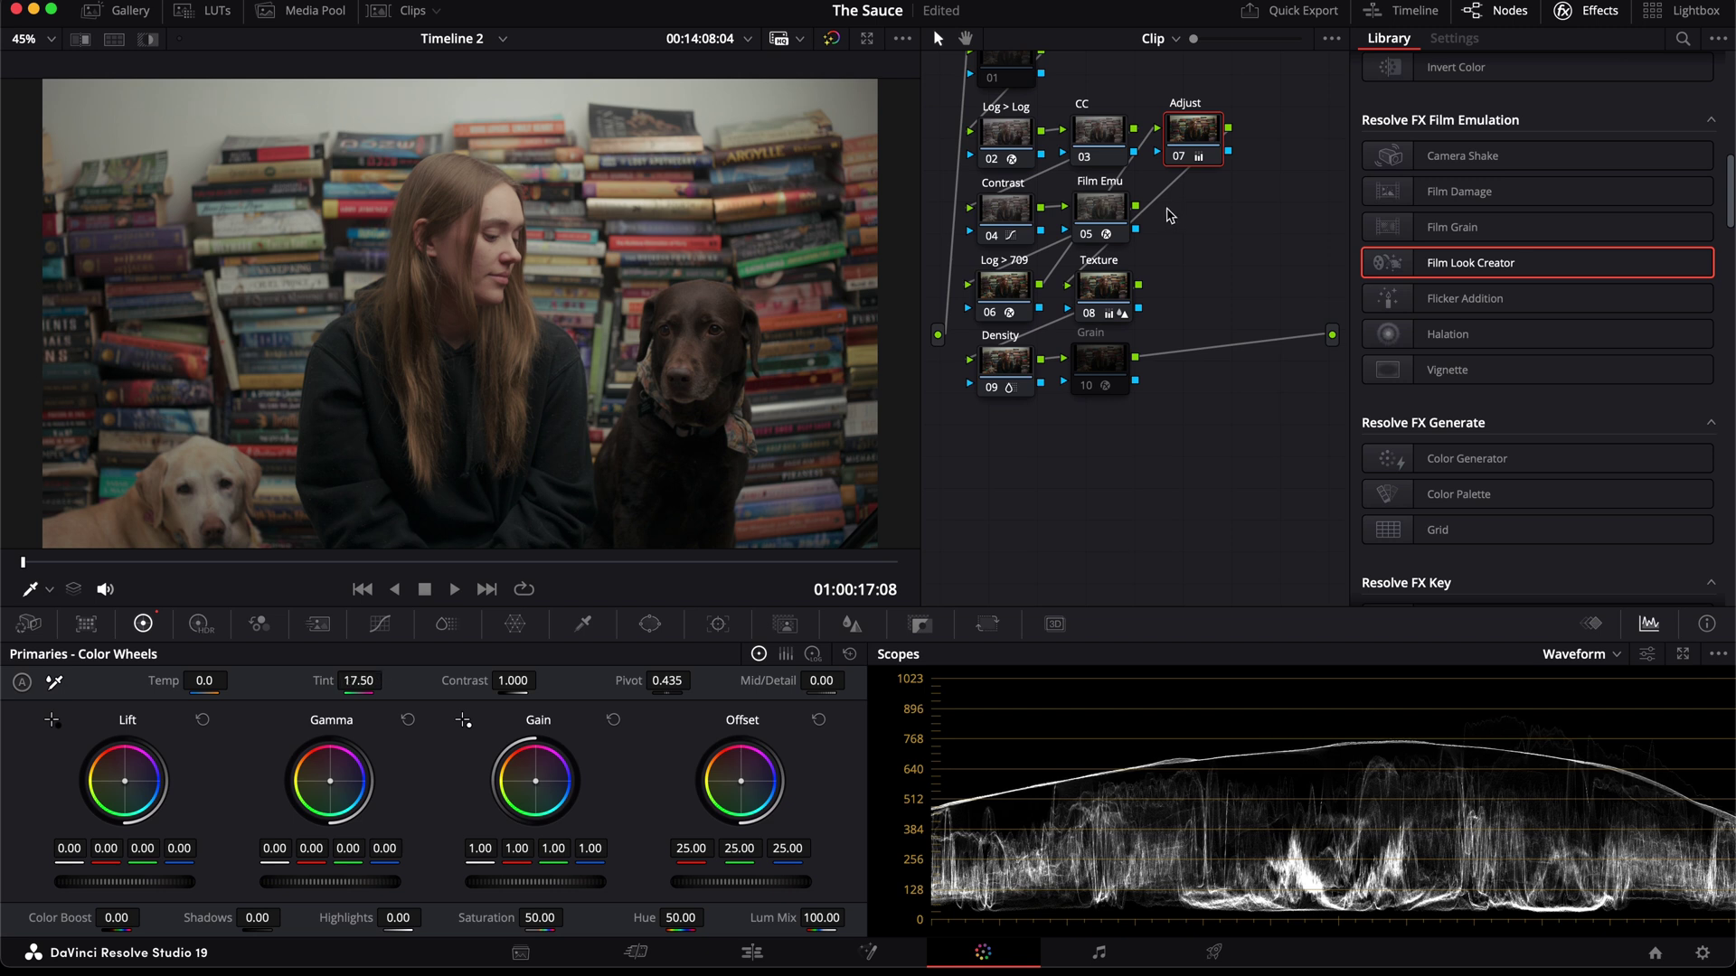
Step: Compare the tint-adjusted dogs shot with the Film Emu, Texture and Density nodes disabled and enabled, leaving them enabled and deselected
left_click(1101, 292, "super")
left_click(1003, 372, "super")
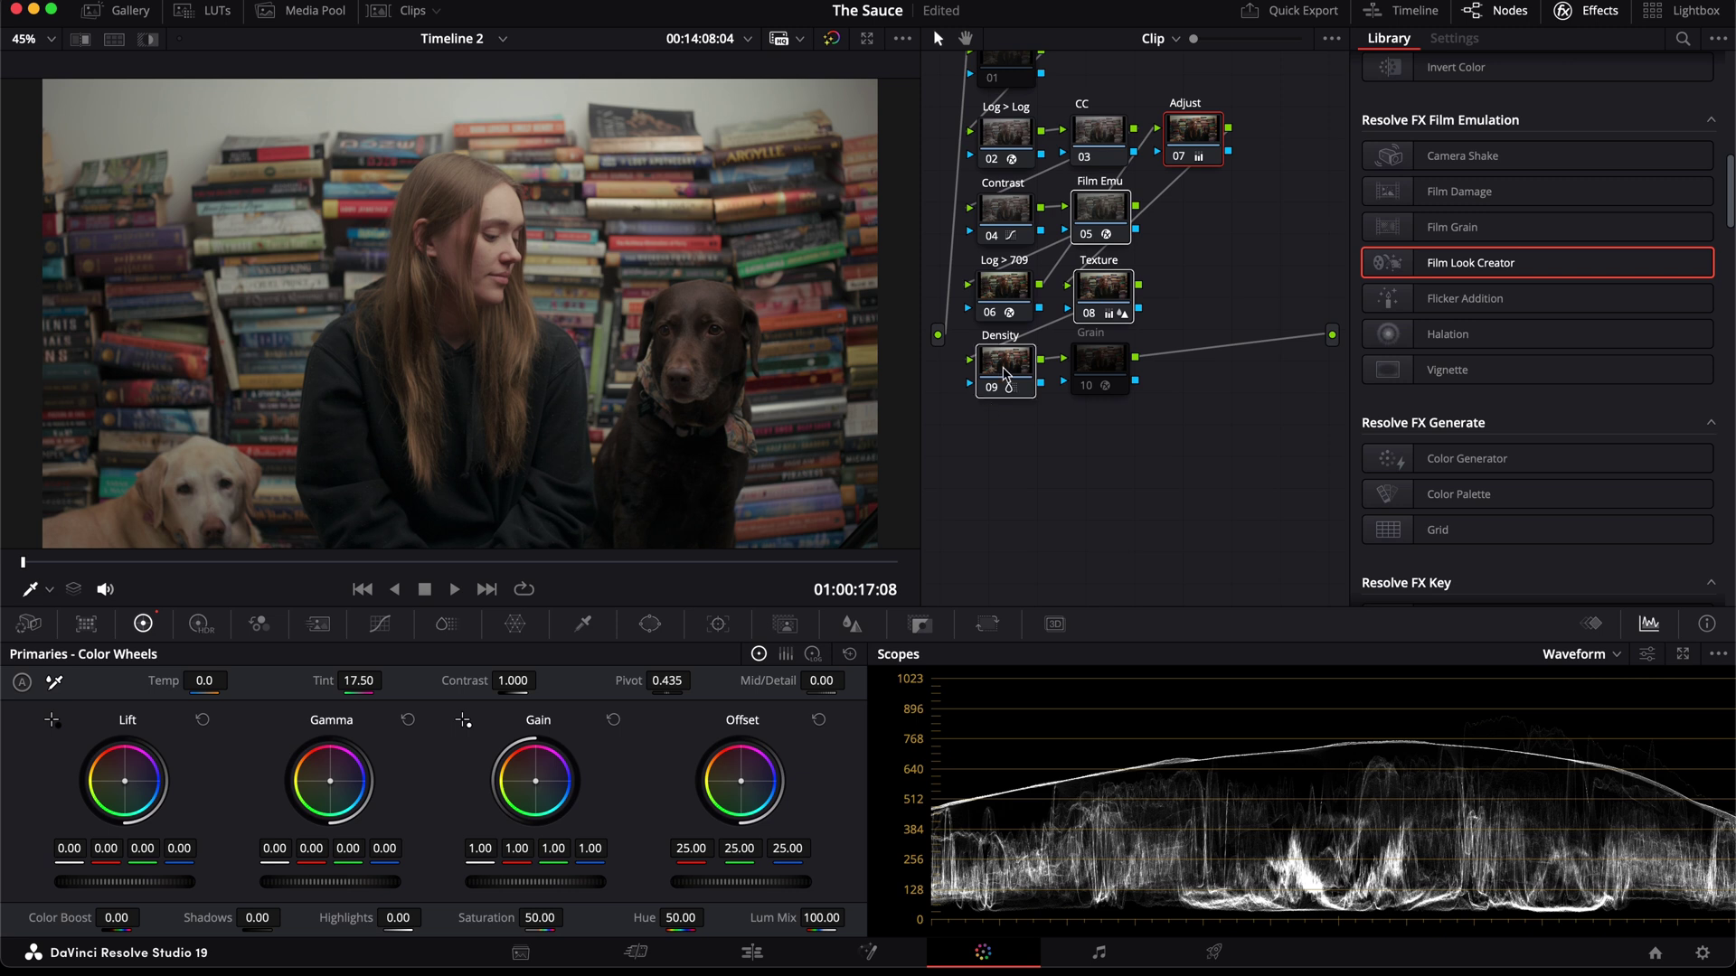
key("super+d")
key("super+d")
scroll(1138, 374, "left", 2)
scroll(1139, 375, "up", 3)
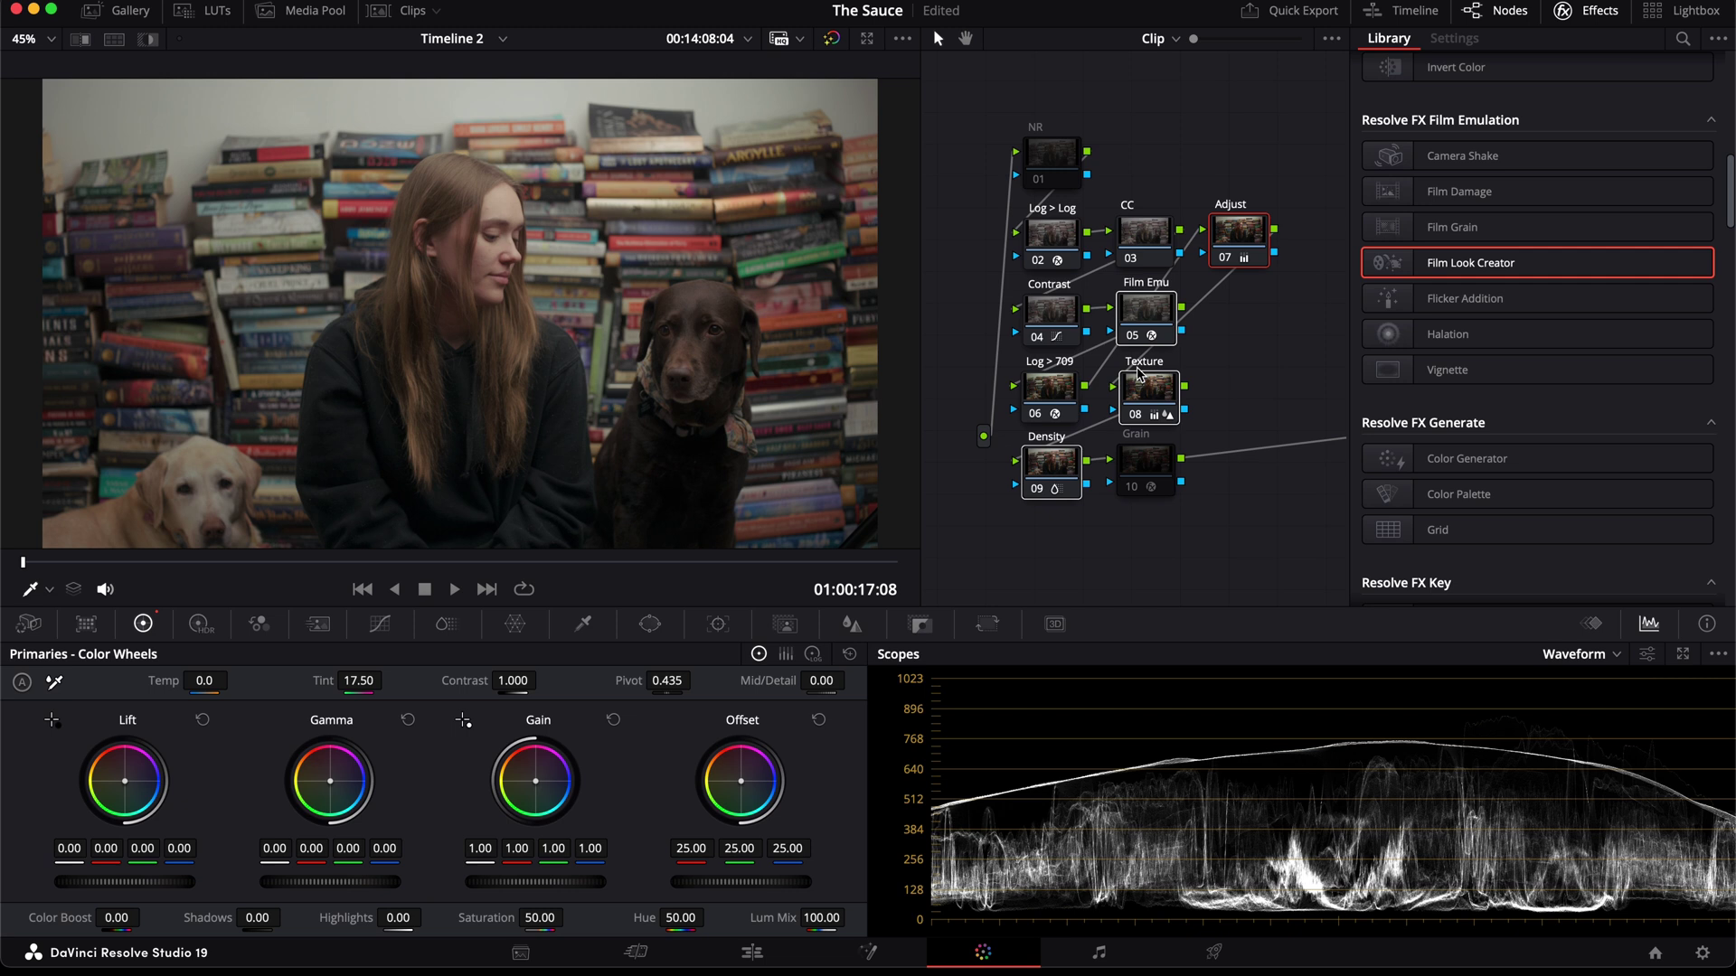
left_click(1207, 348)
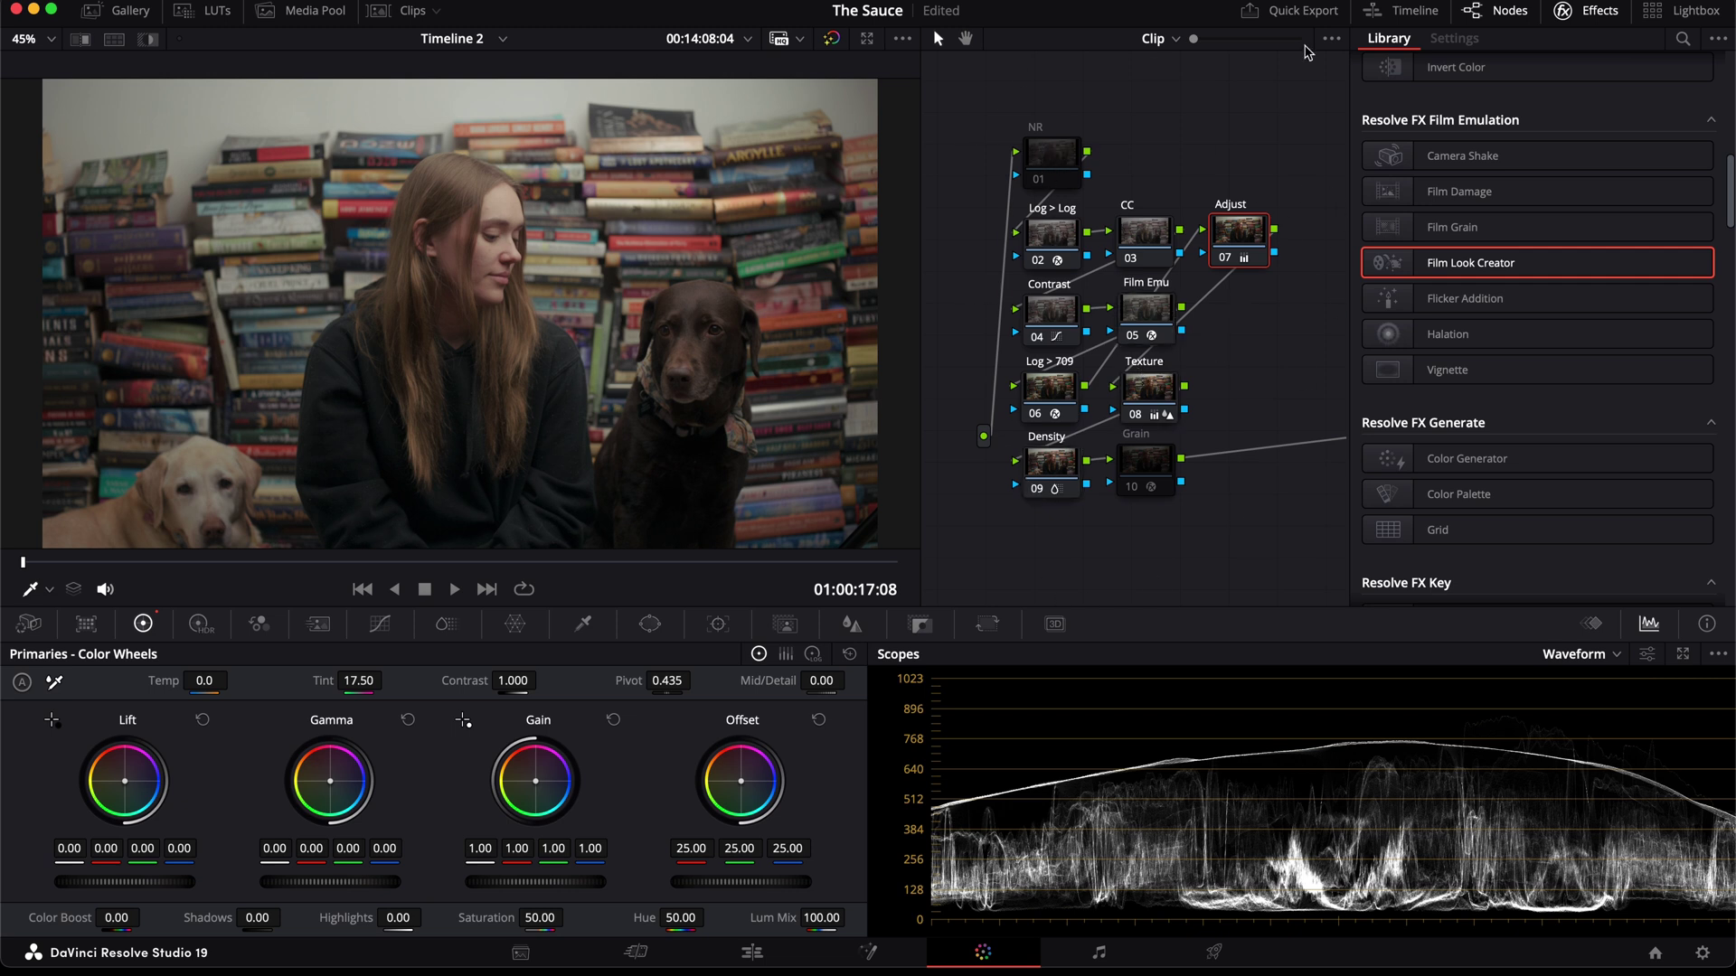
Step: Grab a still of the woman-and-dogs shot's current grade into the gallery's PowerGrade album
left_click(118, 10)
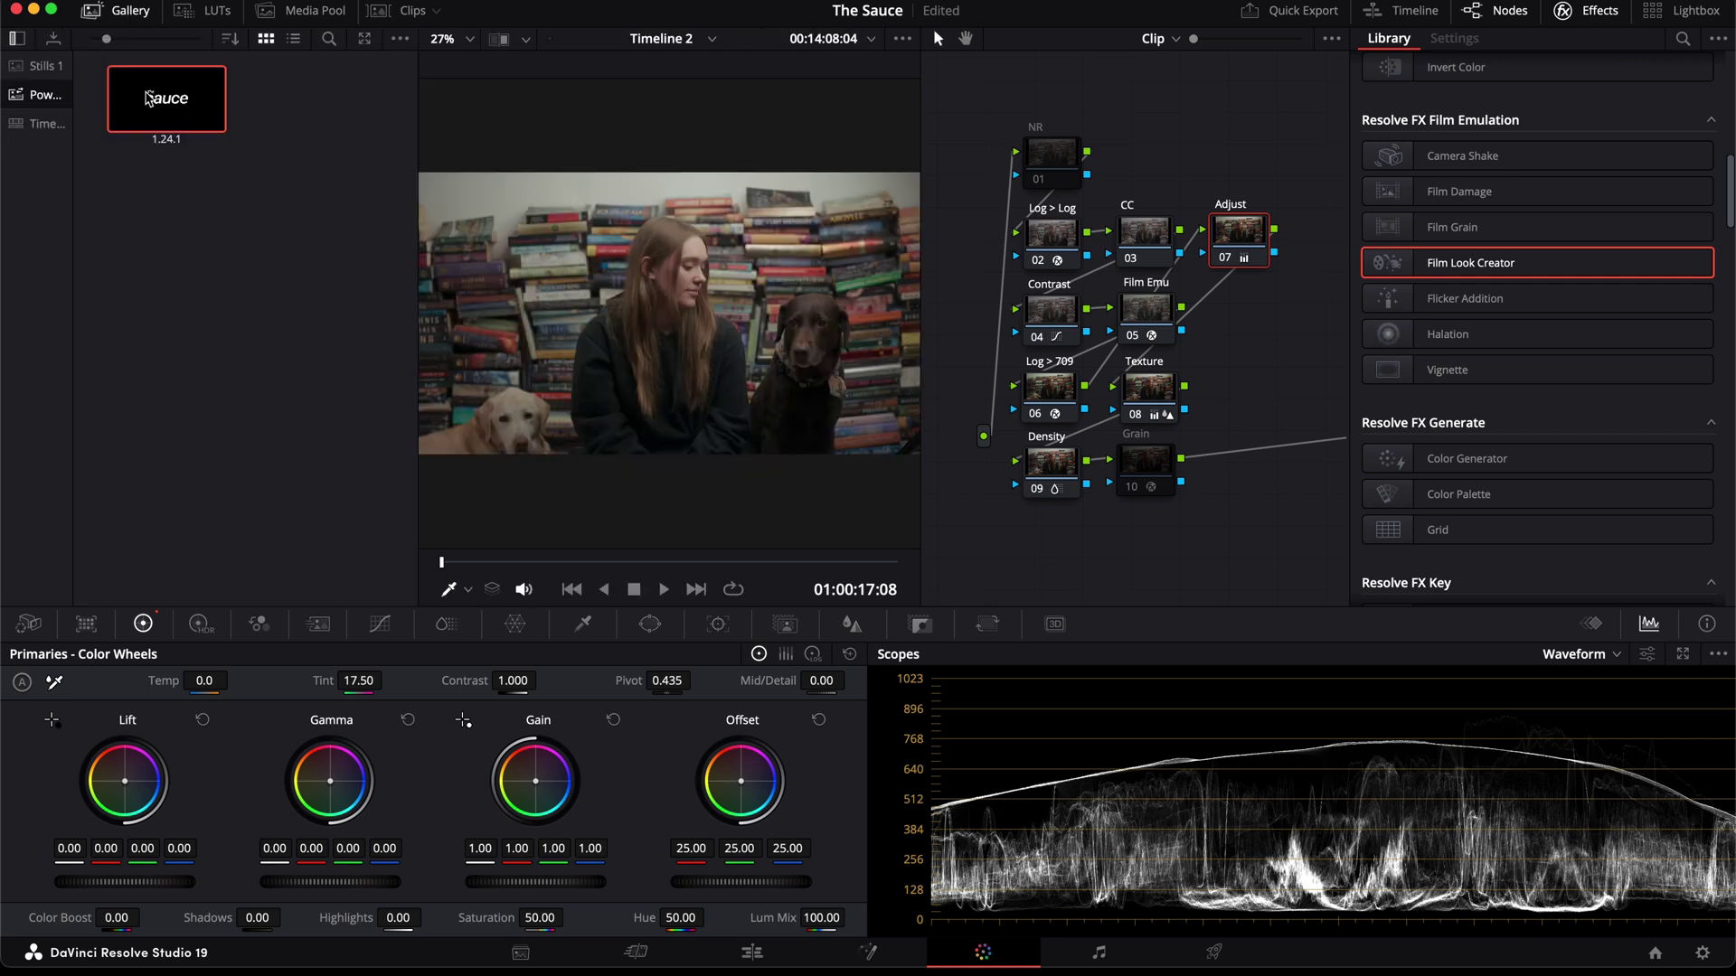
mouse_move(74, 175)
left_mouse_down()
mouse_move(264, 136)
mouse_move(136, 181)
mouse_move(74, 180)
left_mouse_up()
right_click(673, 362)
left_click(735, 371)
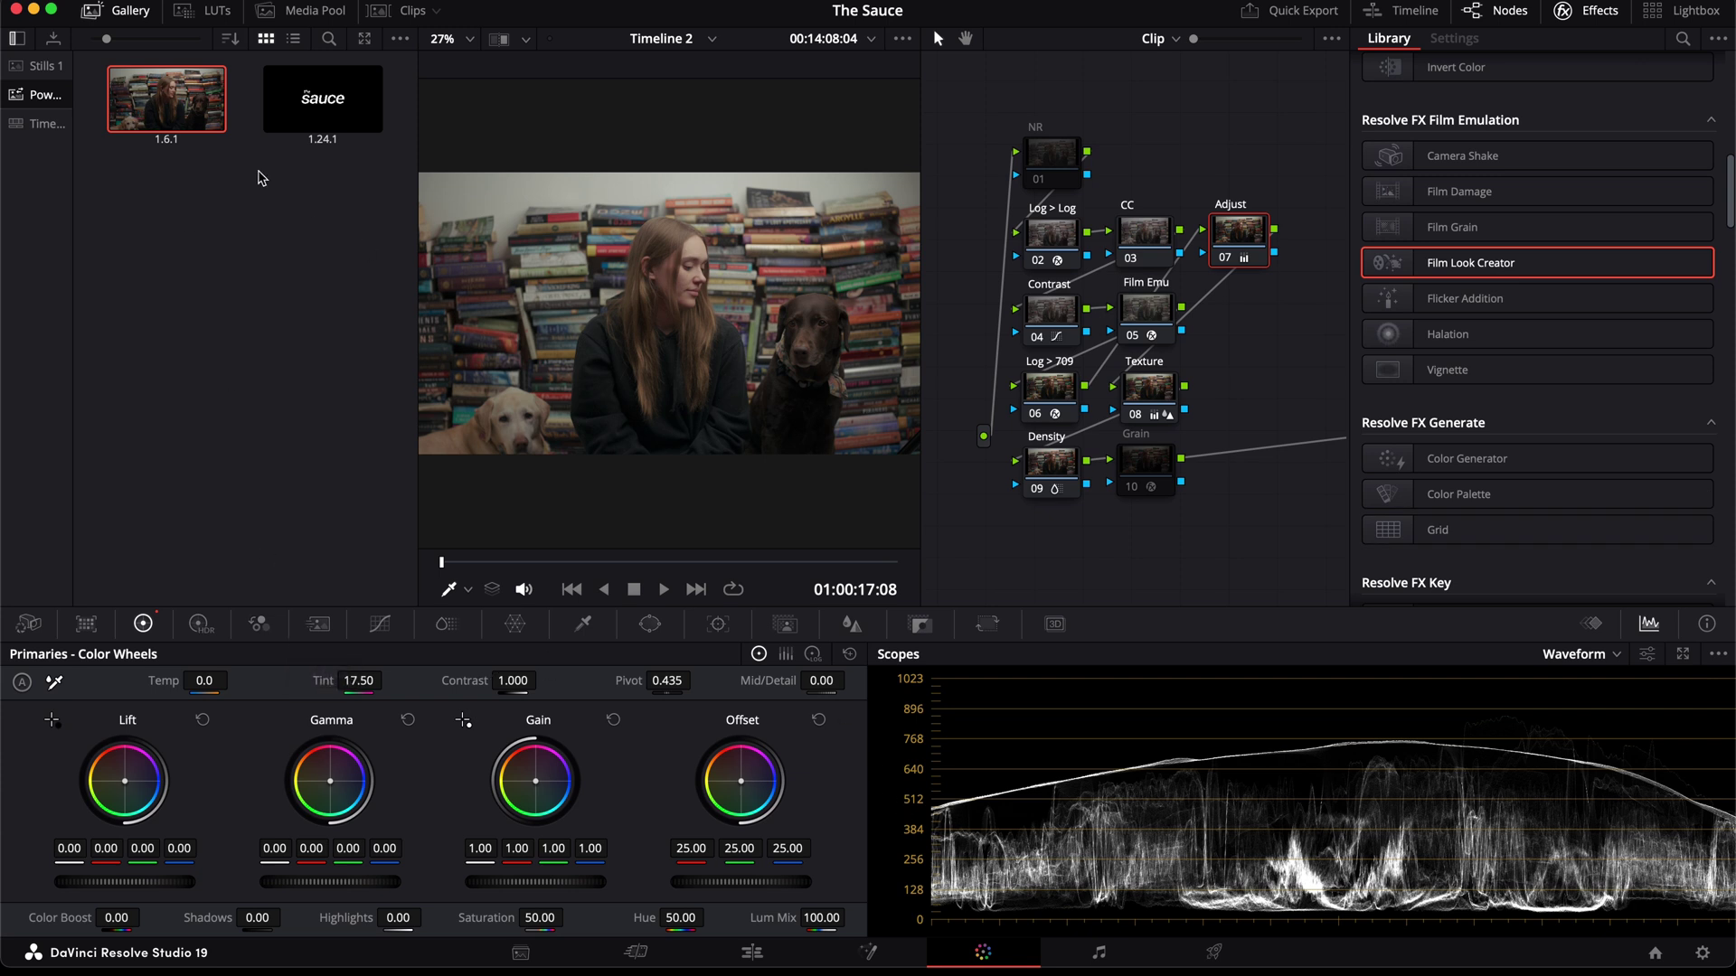
Step: Reset all grades and nodes on the woman-and-dogs clip and apply its newly saved PowerGrade still to the node graph
right_click(1302, 386)
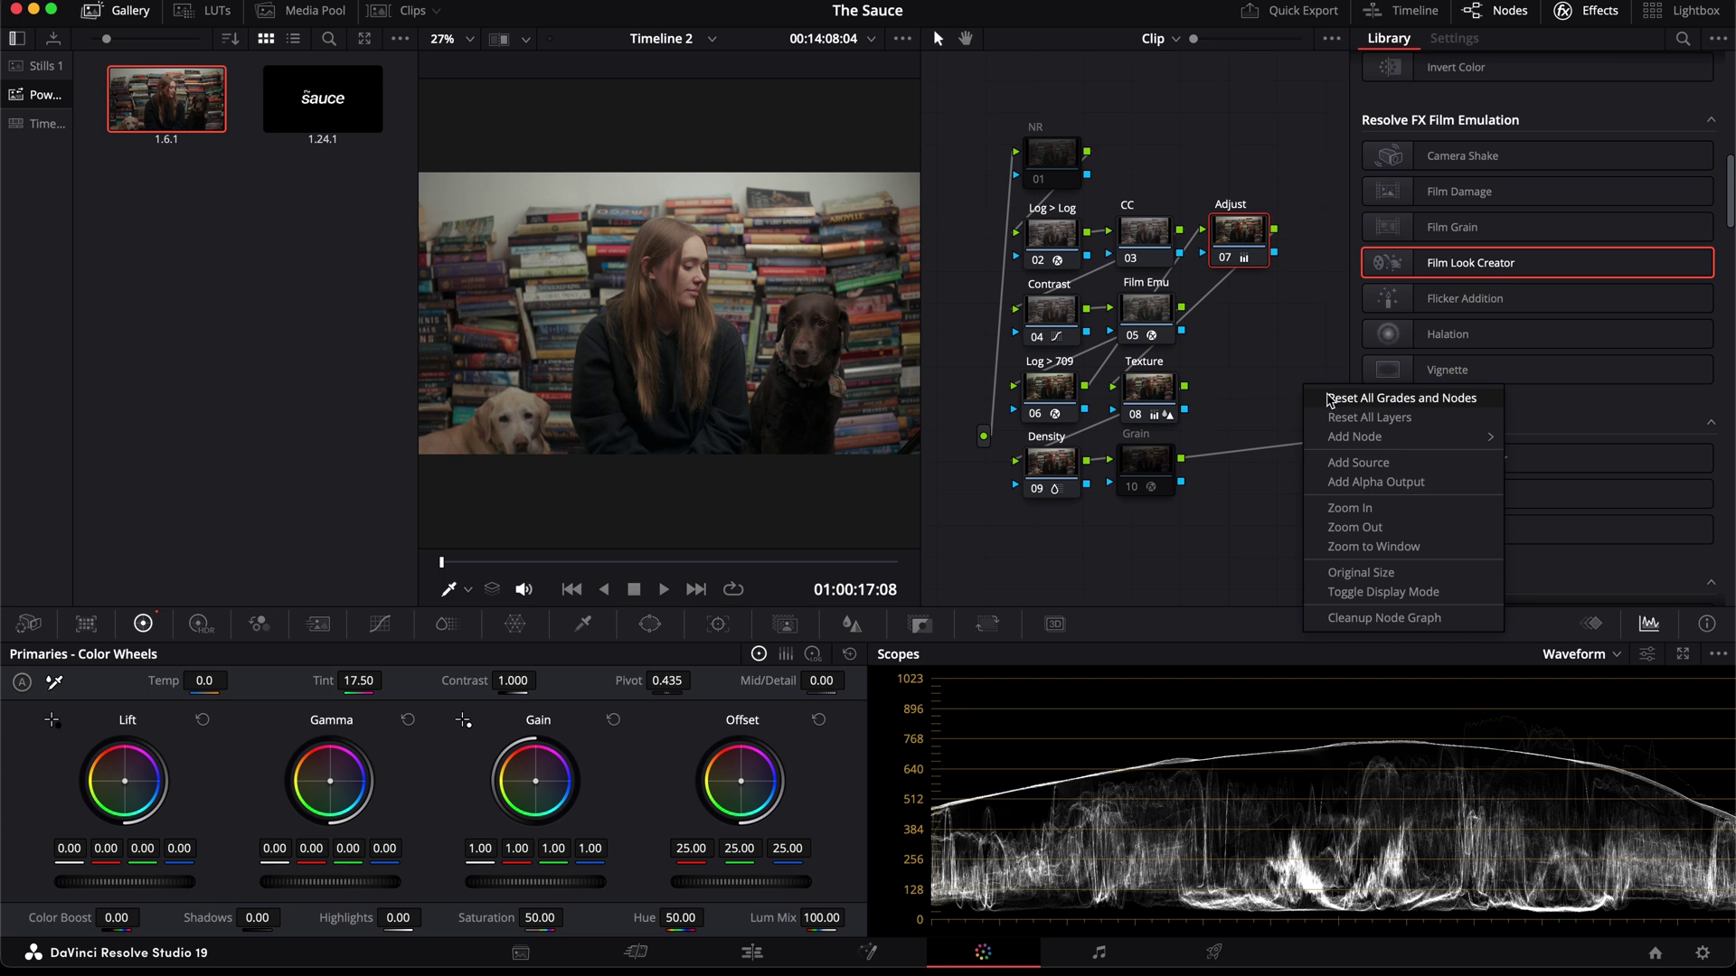
left_click(1356, 398)
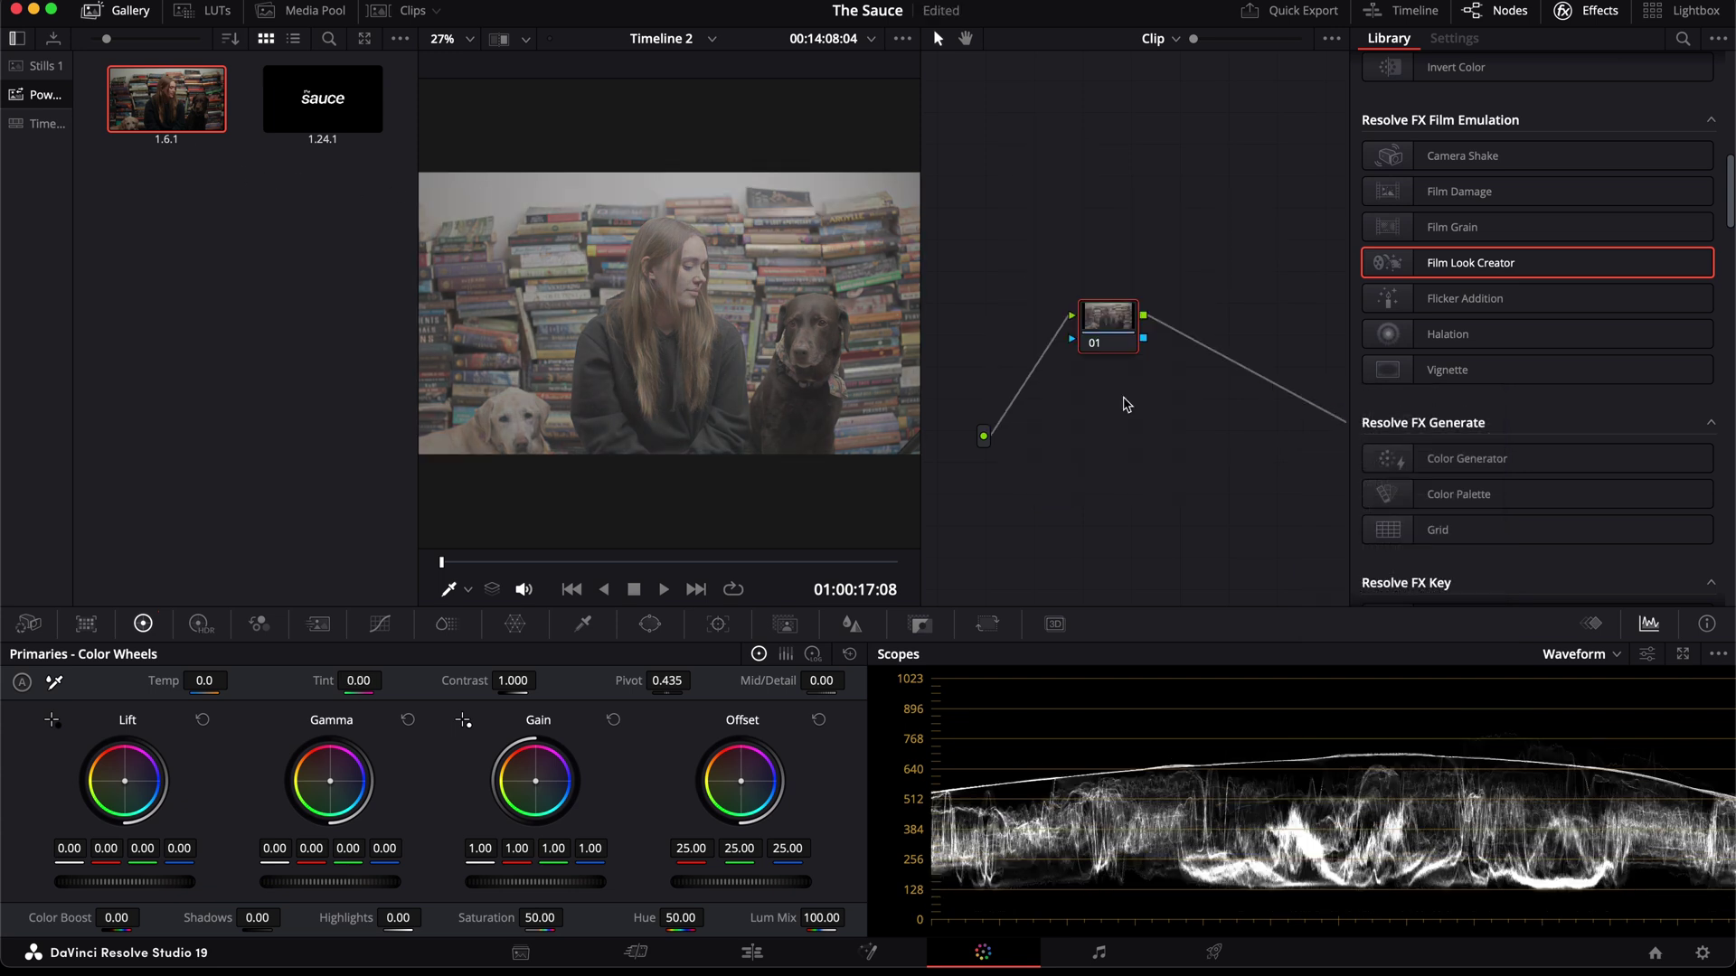
left_click_drag(172, 99, 1108, 325)
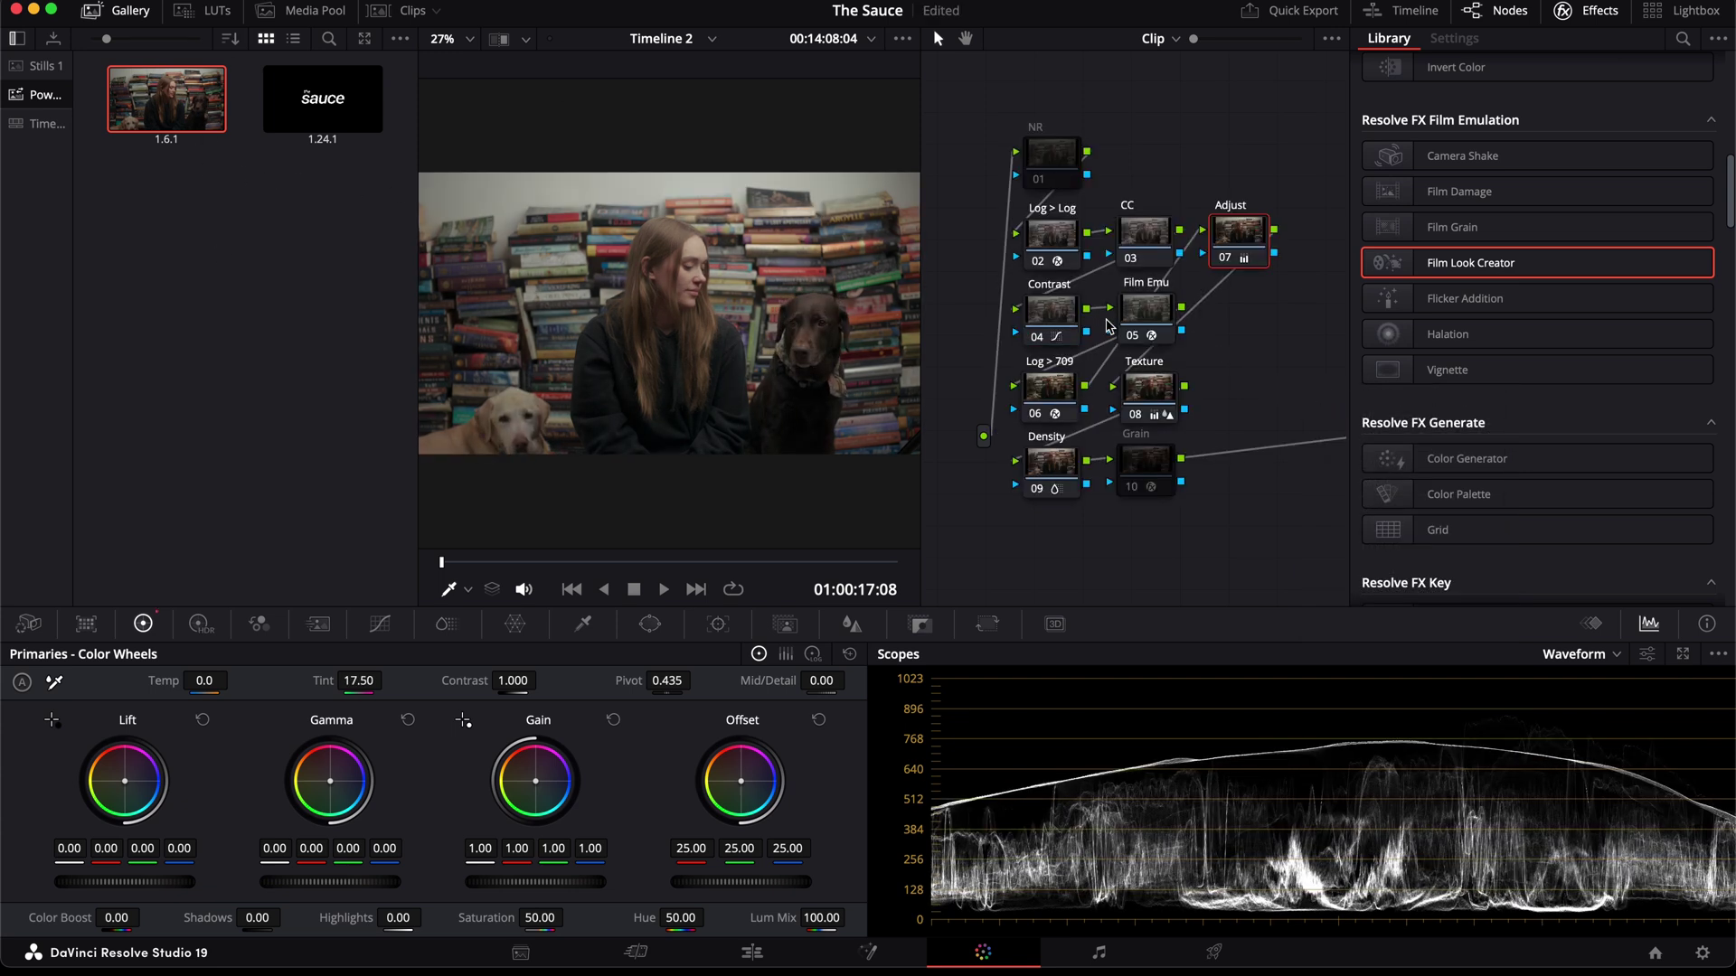